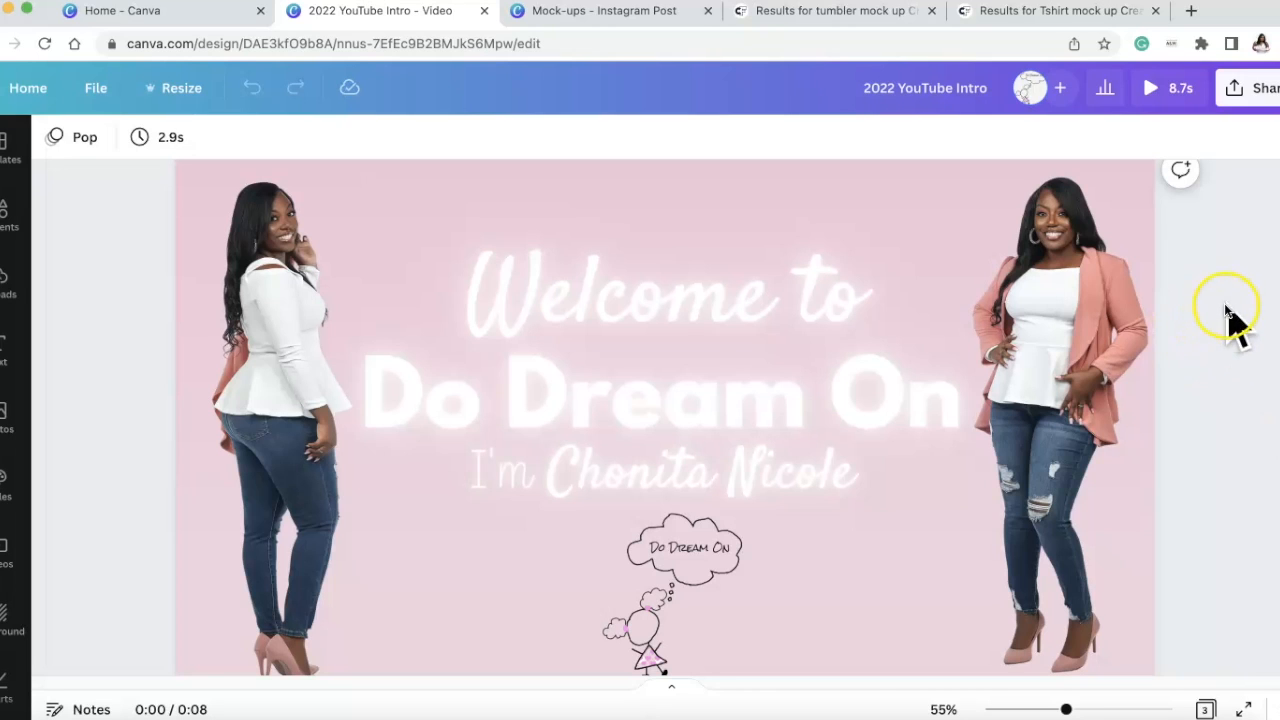
Bring up the Mock-ups Instagram post with the craft idea list and close the 2022 YouTube Intro design
click(630, 15)
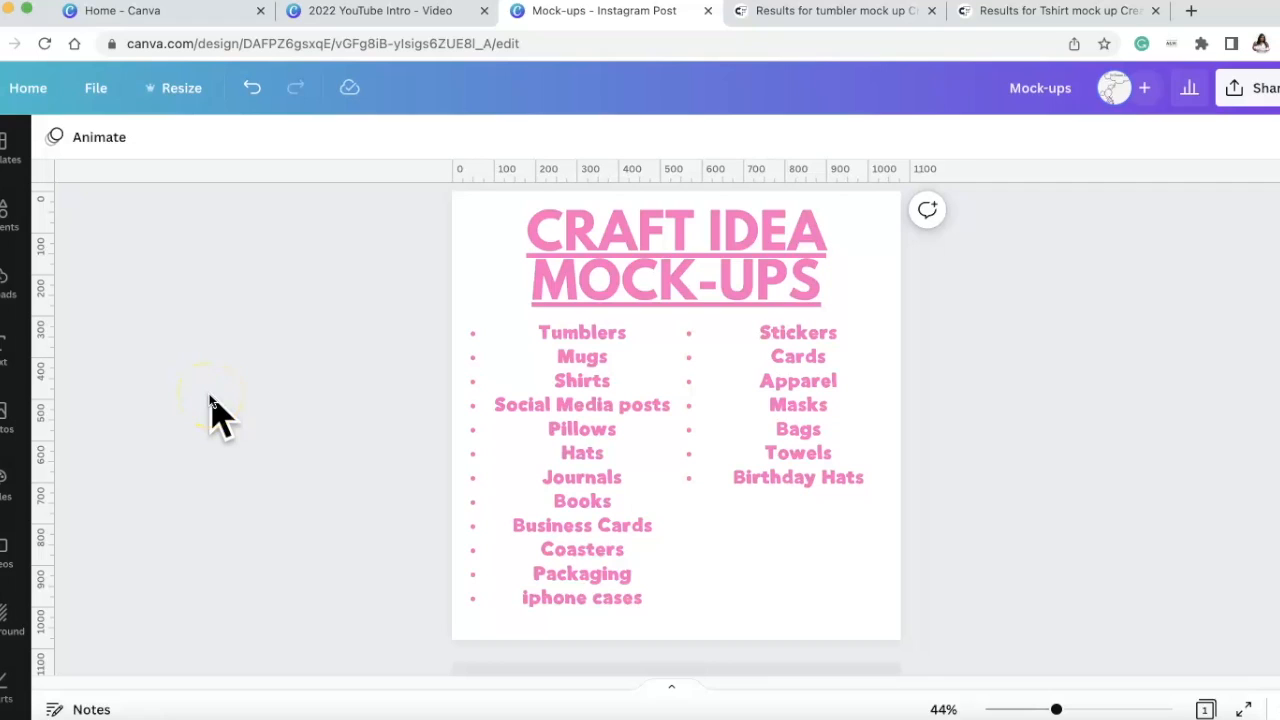
click(484, 10)
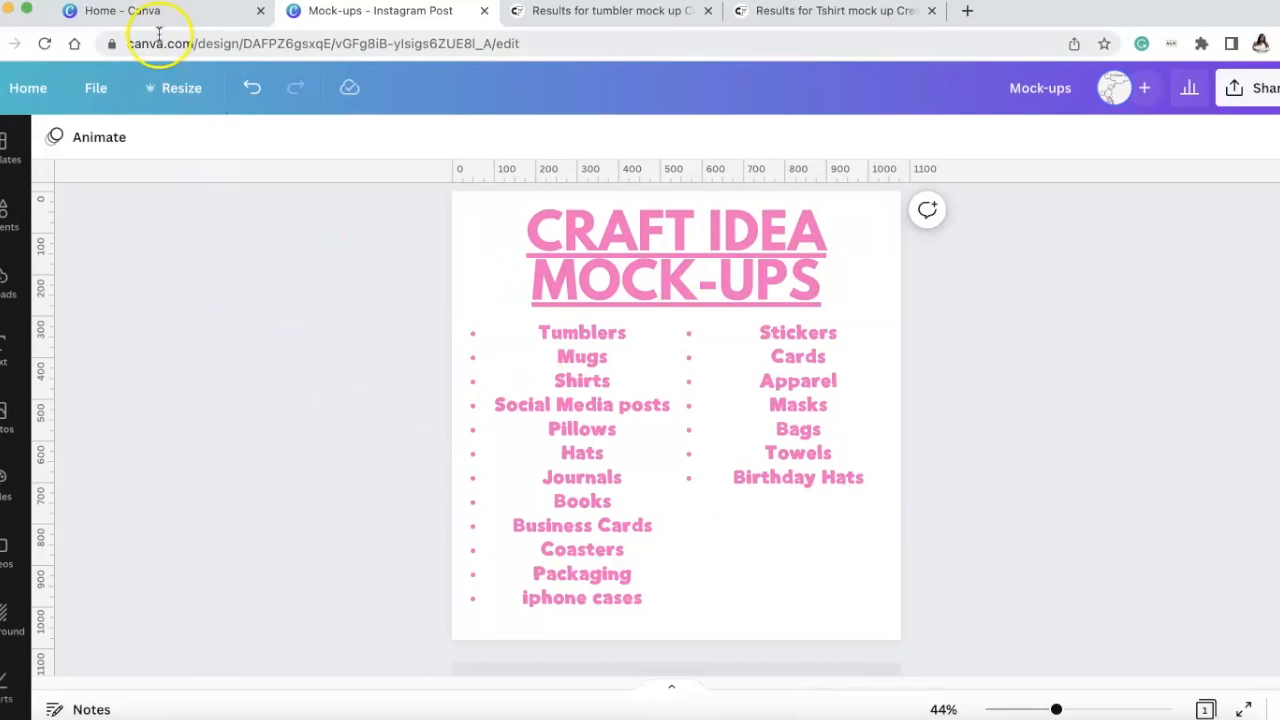
Return to the Canva home page and open the Smartmockups tool
click(125, 11)
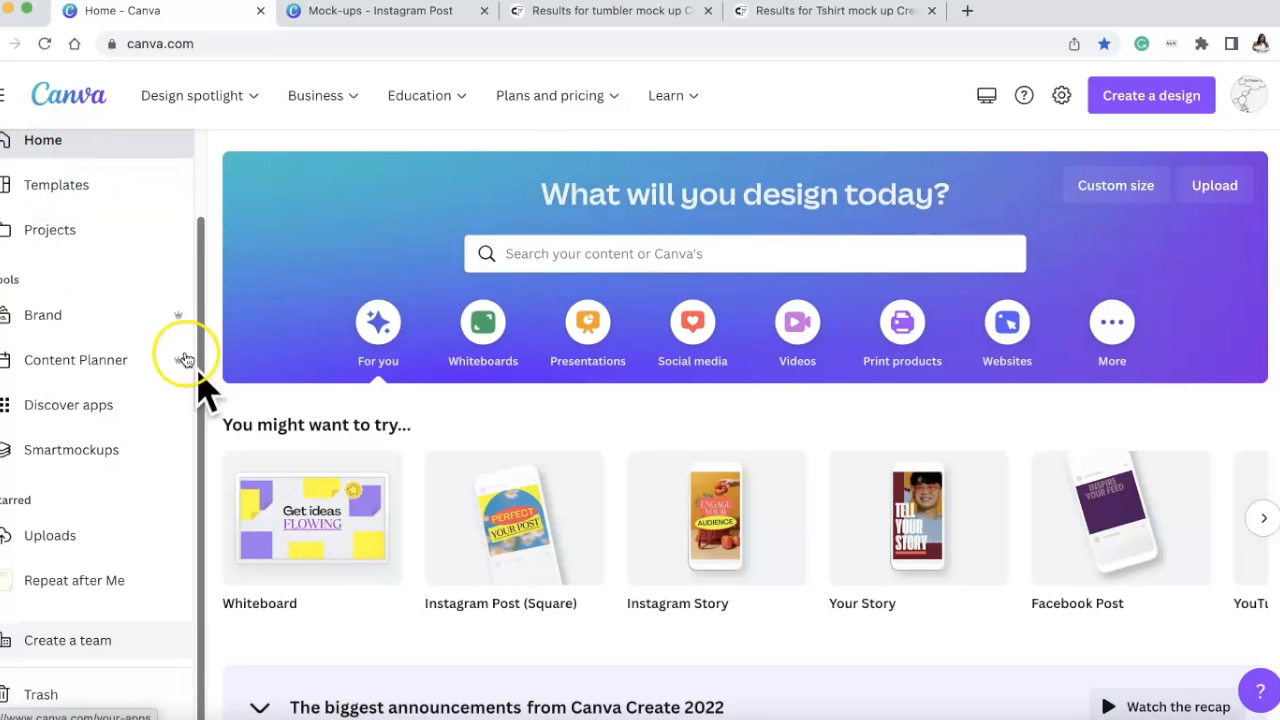
click(95, 145)
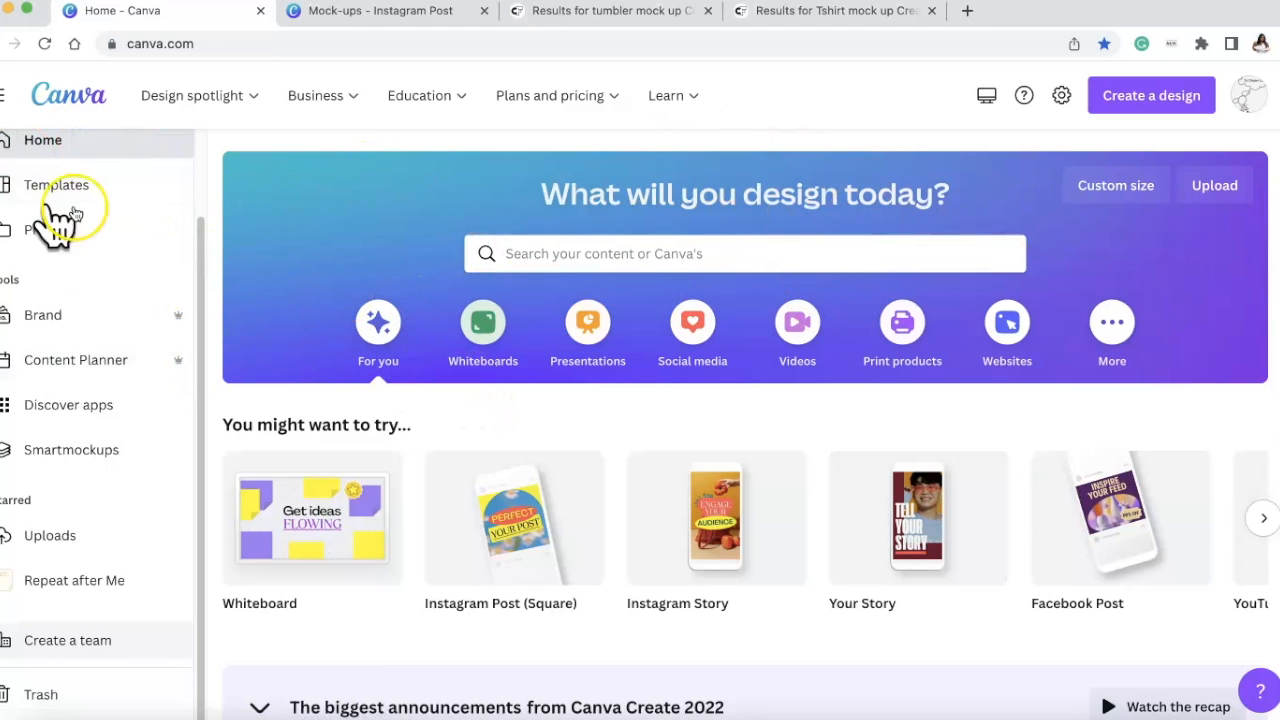
scroll(75, 543, down, 1)
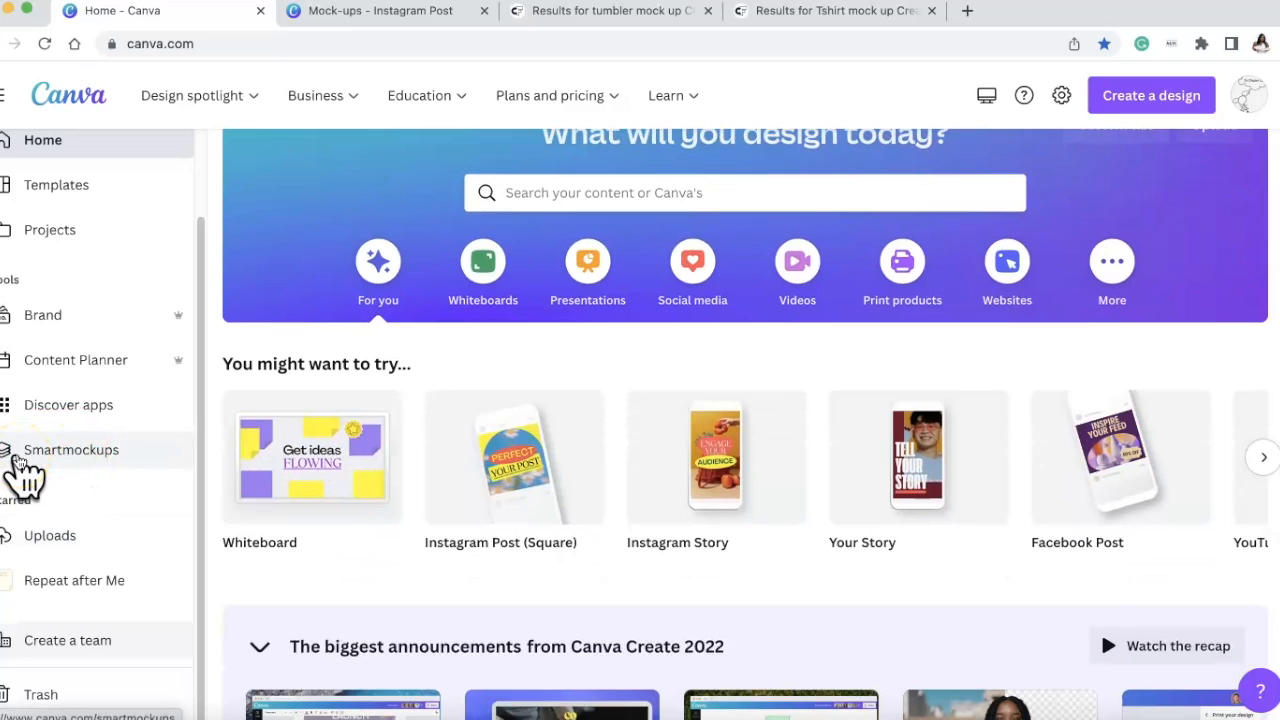
click(93, 362)
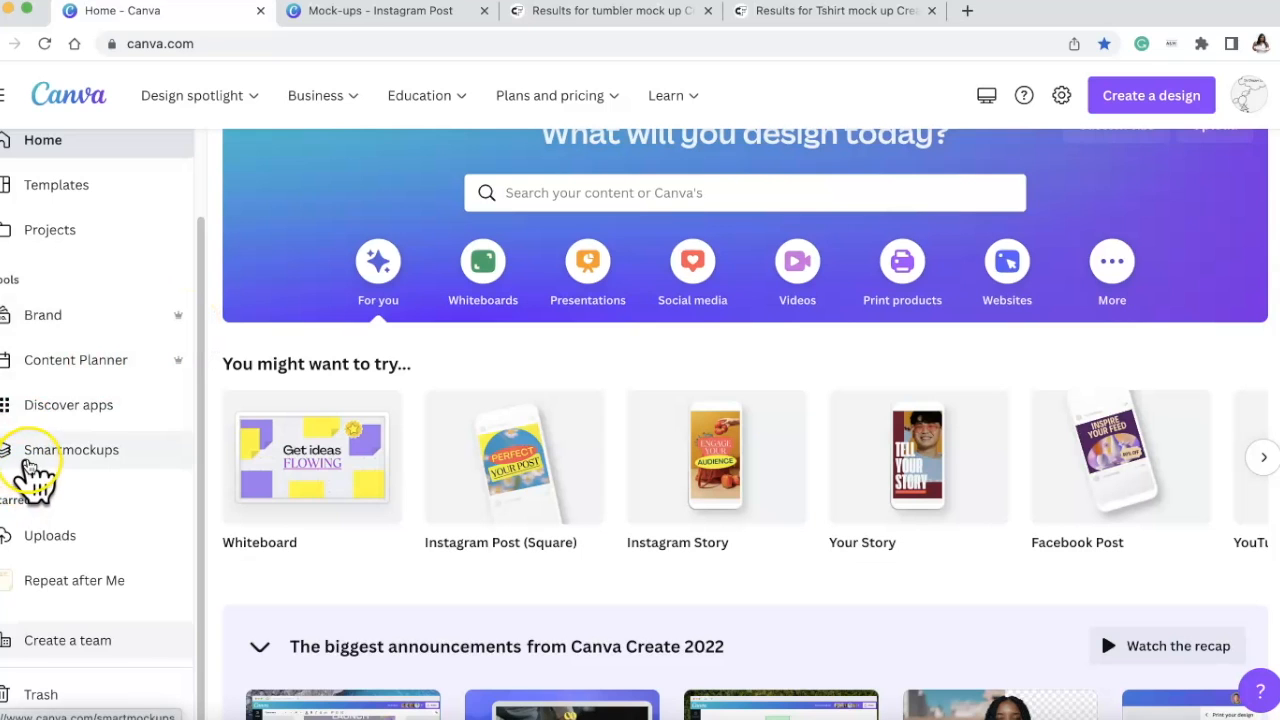
click(77, 457)
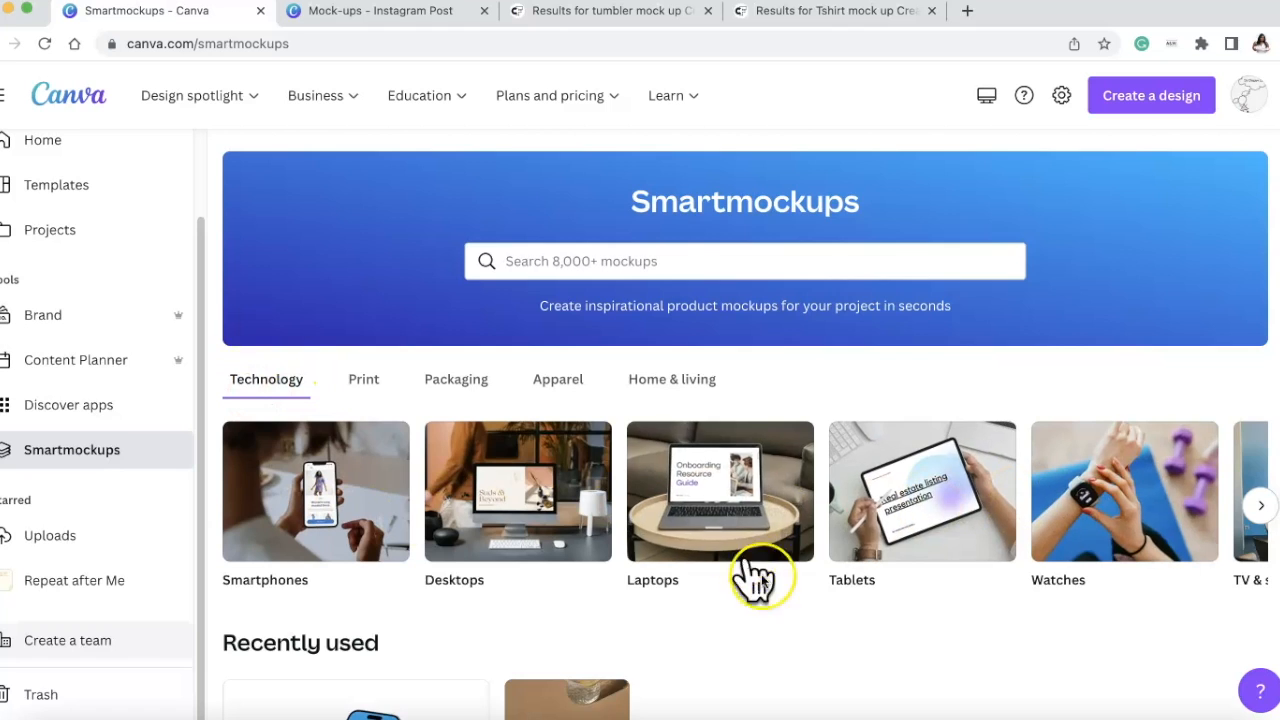
Look through the Recently used, Trending and New mockups on the Smartmockups page, including further items in the Trending and New rows
scroll(770, 590, down, 3)
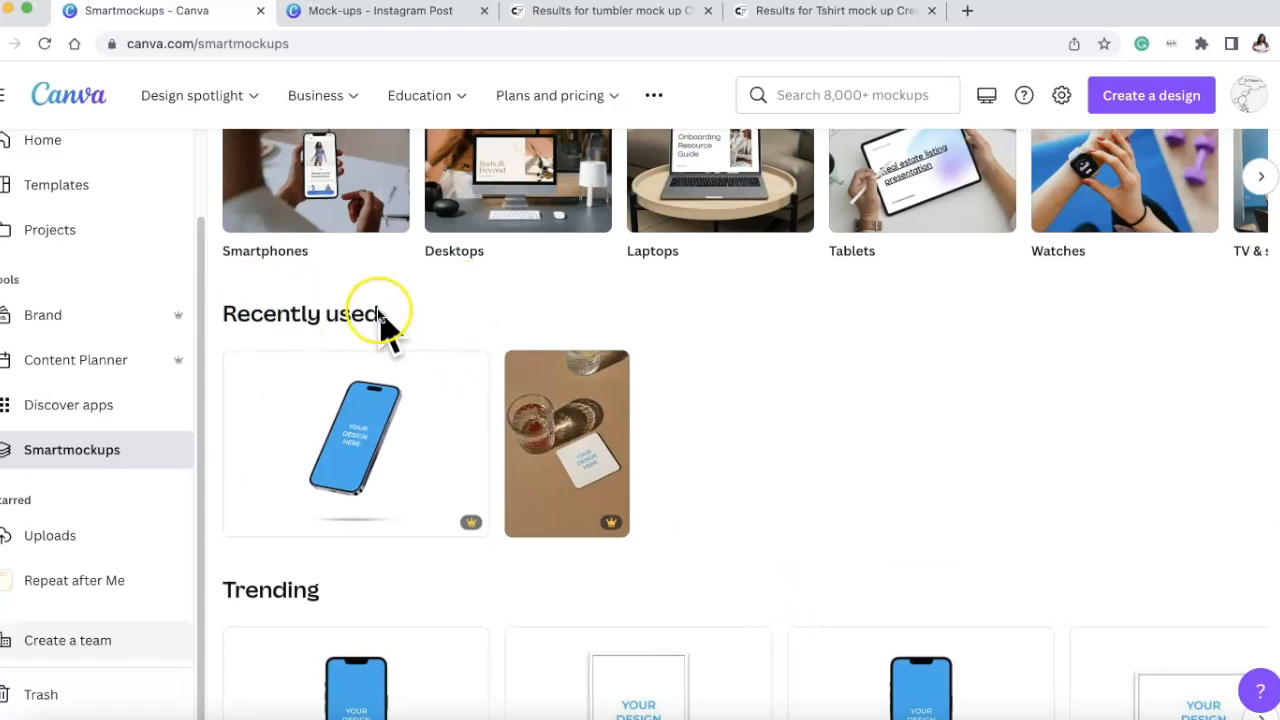
scroll(757, 509, down, 3)
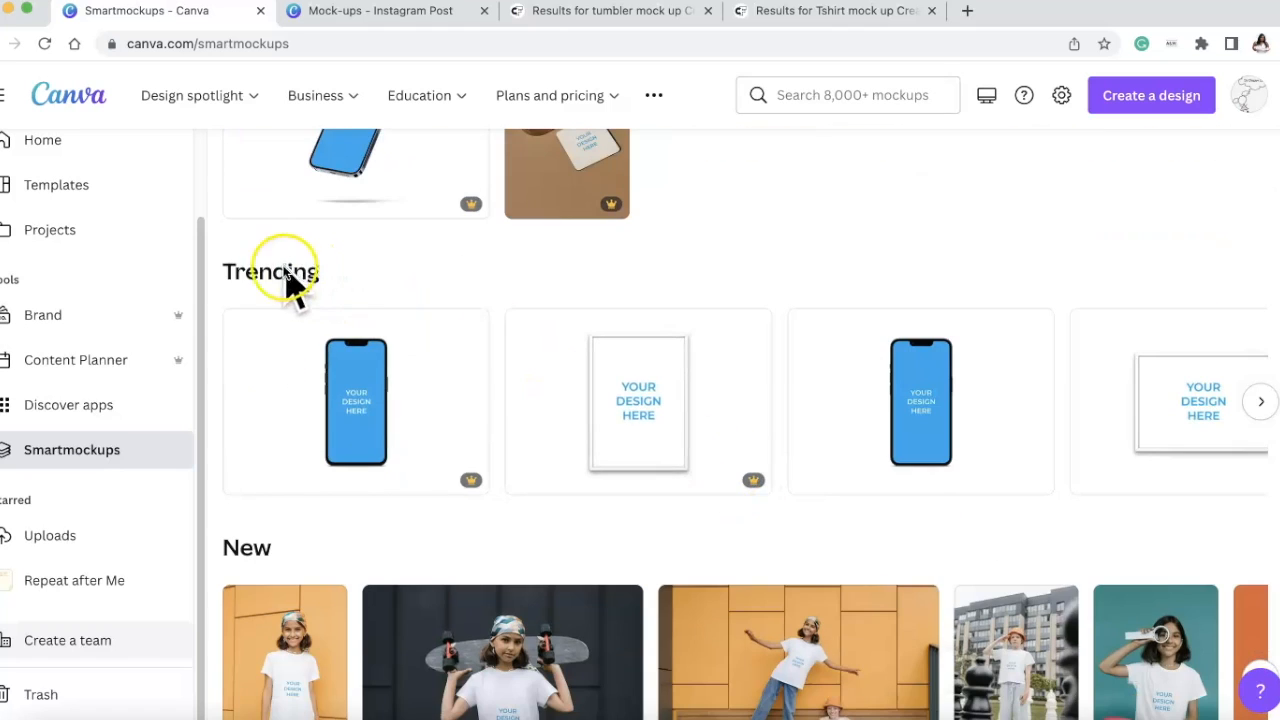
click(1262, 403)
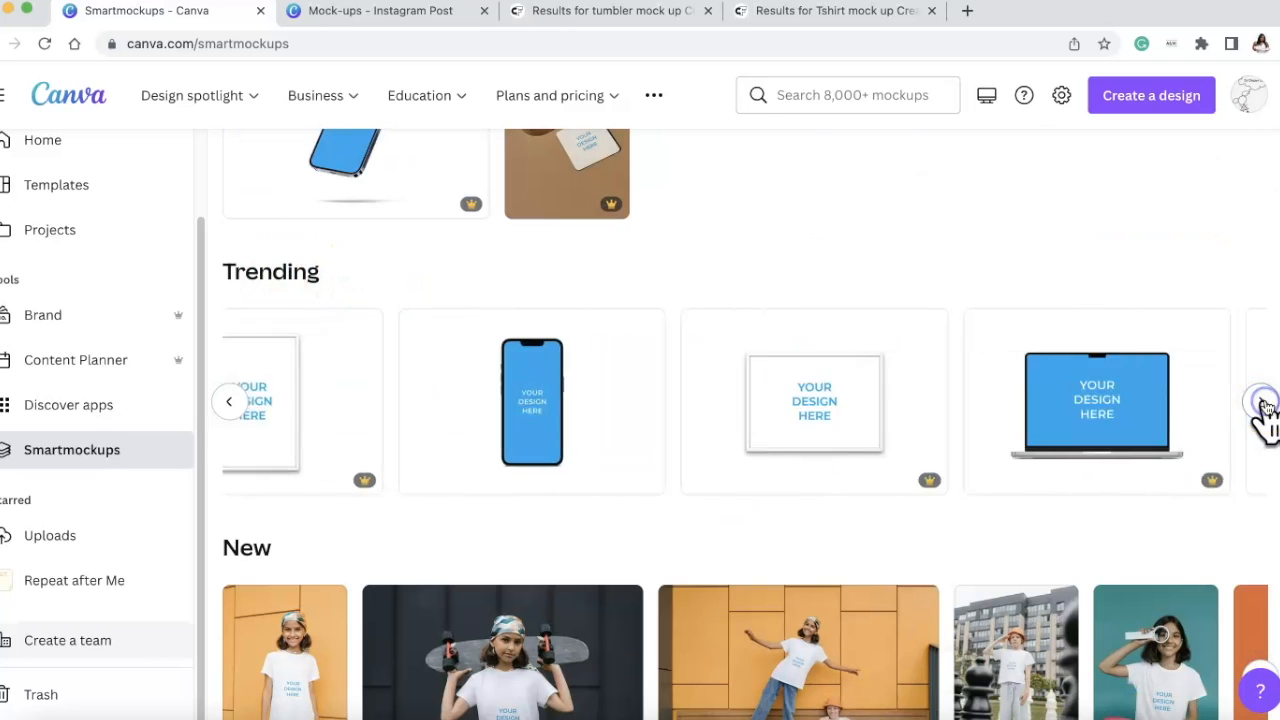
click(1265, 403)
scroll(750, 460, down, 1)
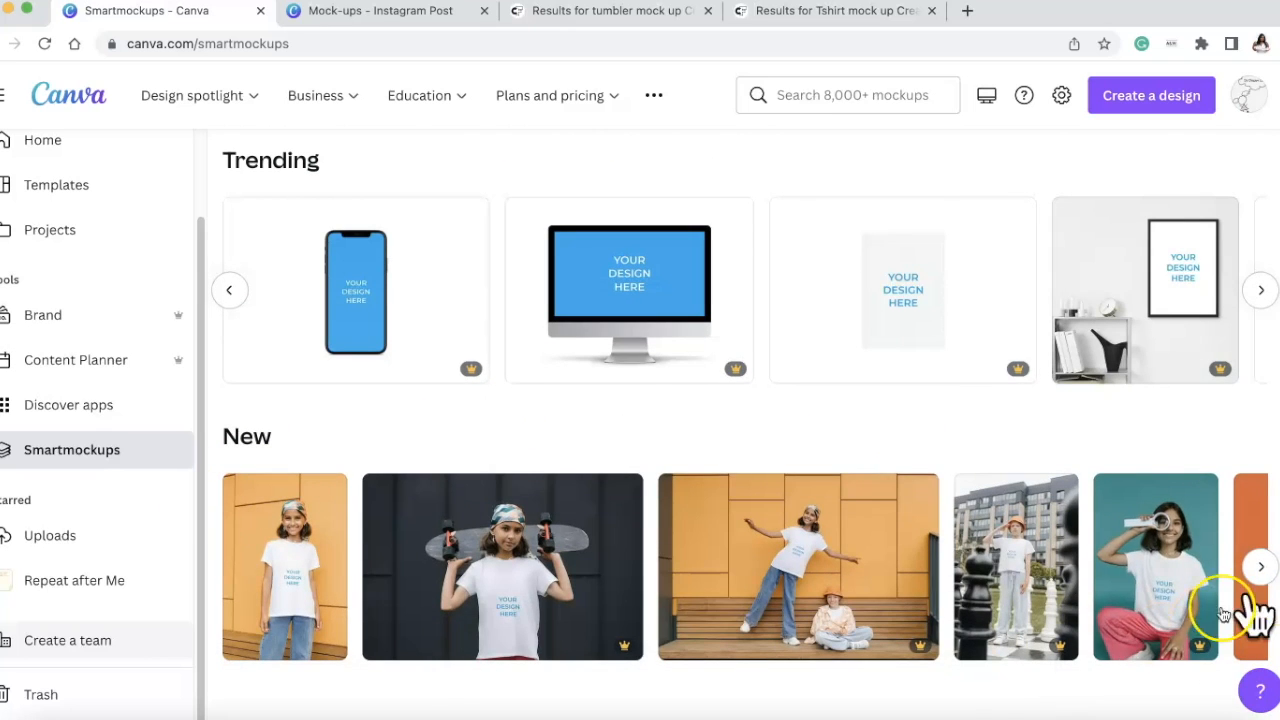
click(1261, 567)
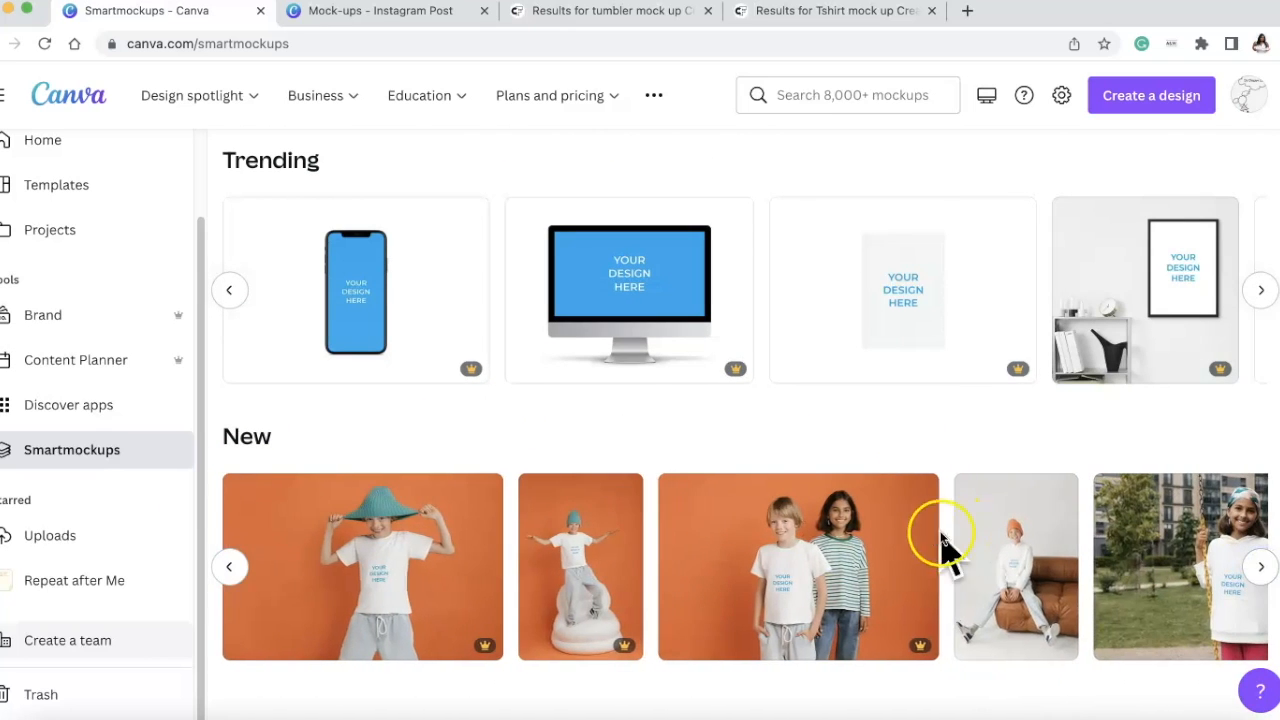
scroll(762, 475, up, 5)
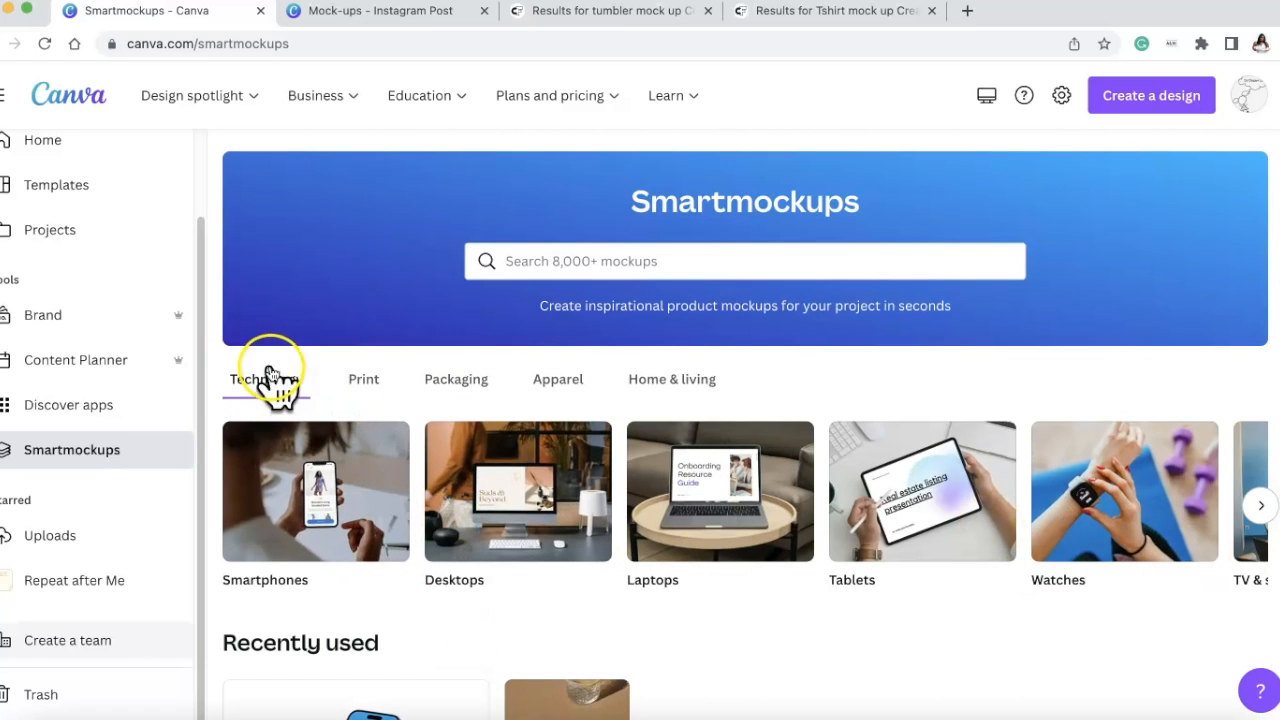
Open the Smartphones mockup collection and examine its range of phone mockups and its phone model filters
click(310, 535)
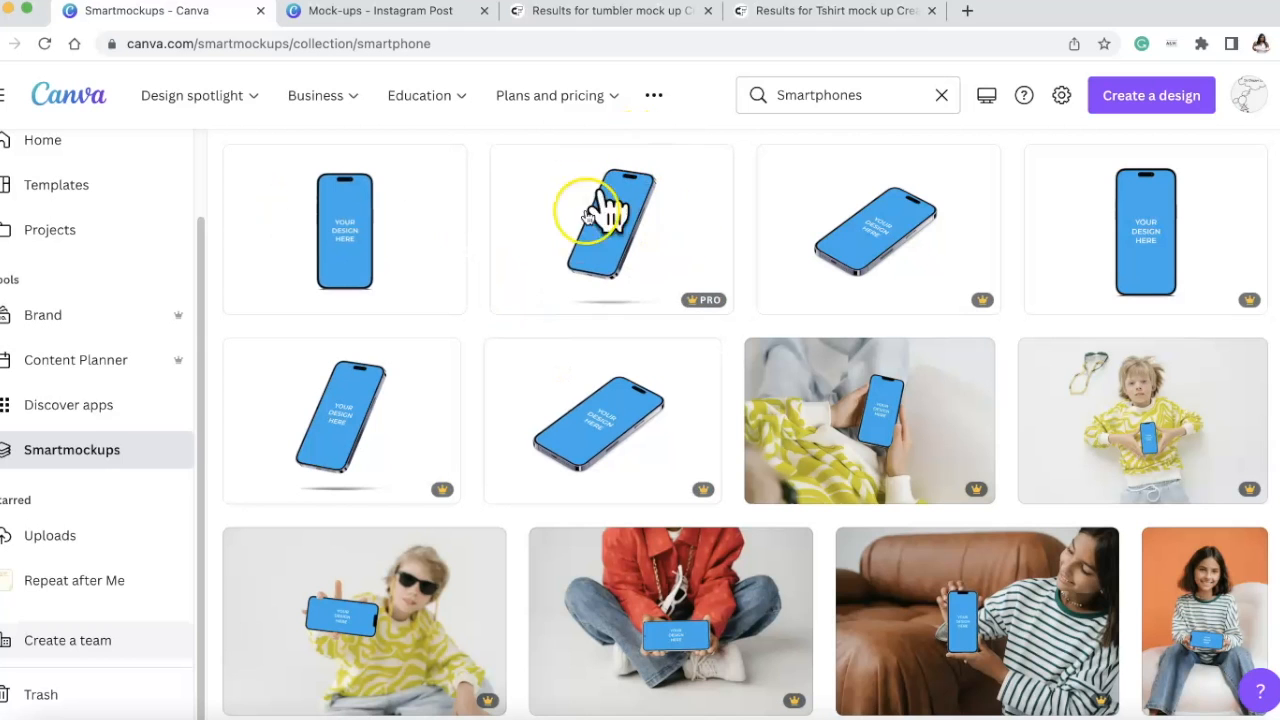
scroll(620, 390, down, 2)
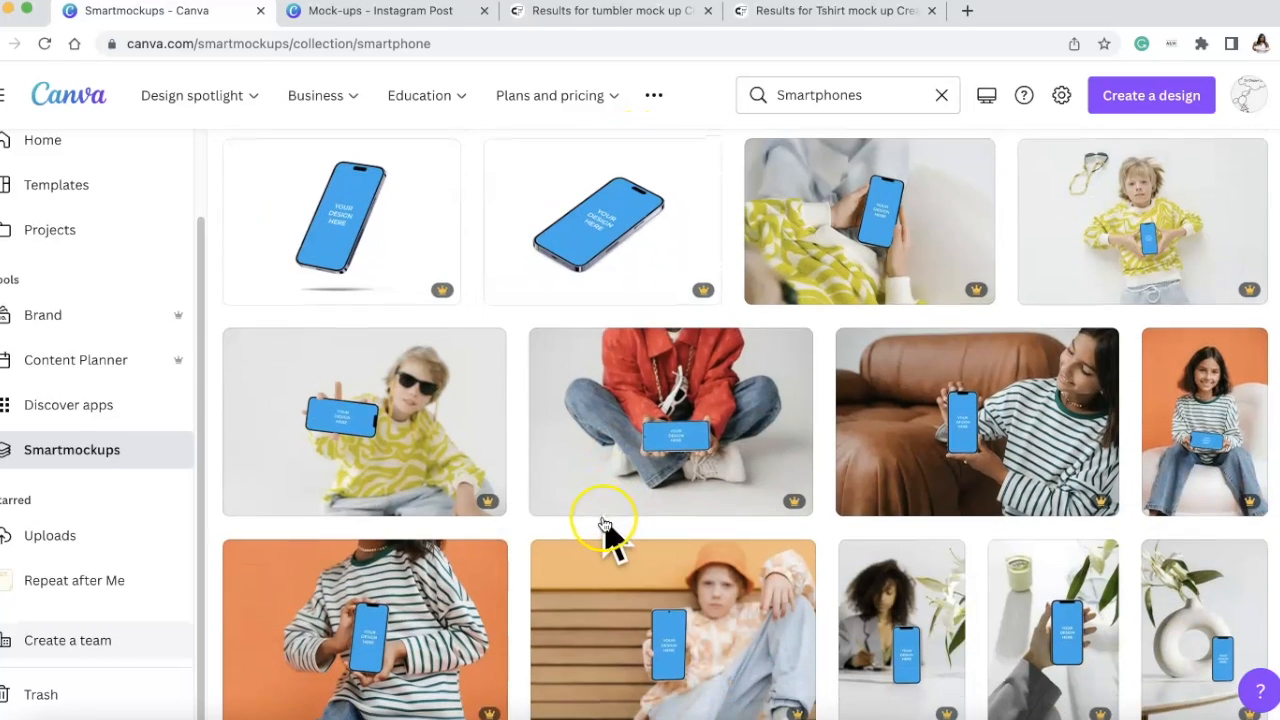
scroll(440, 506, down, 4)
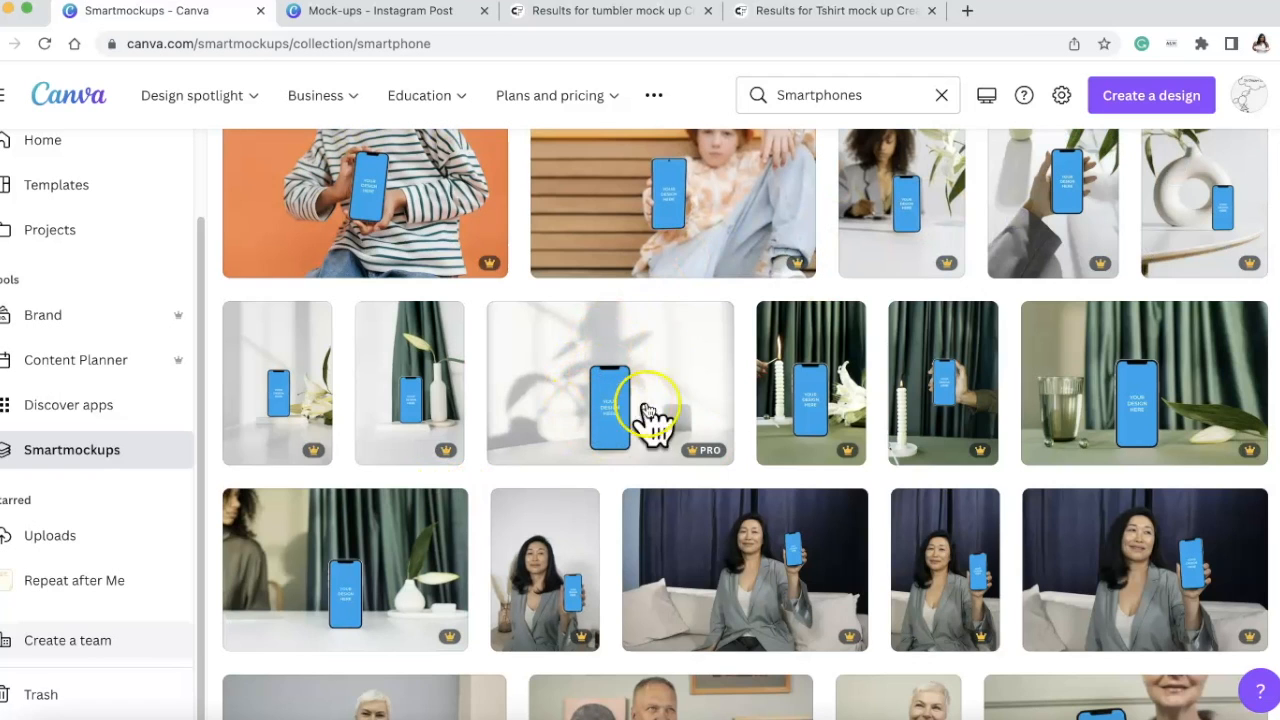
scroll(850, 540, down, 5)
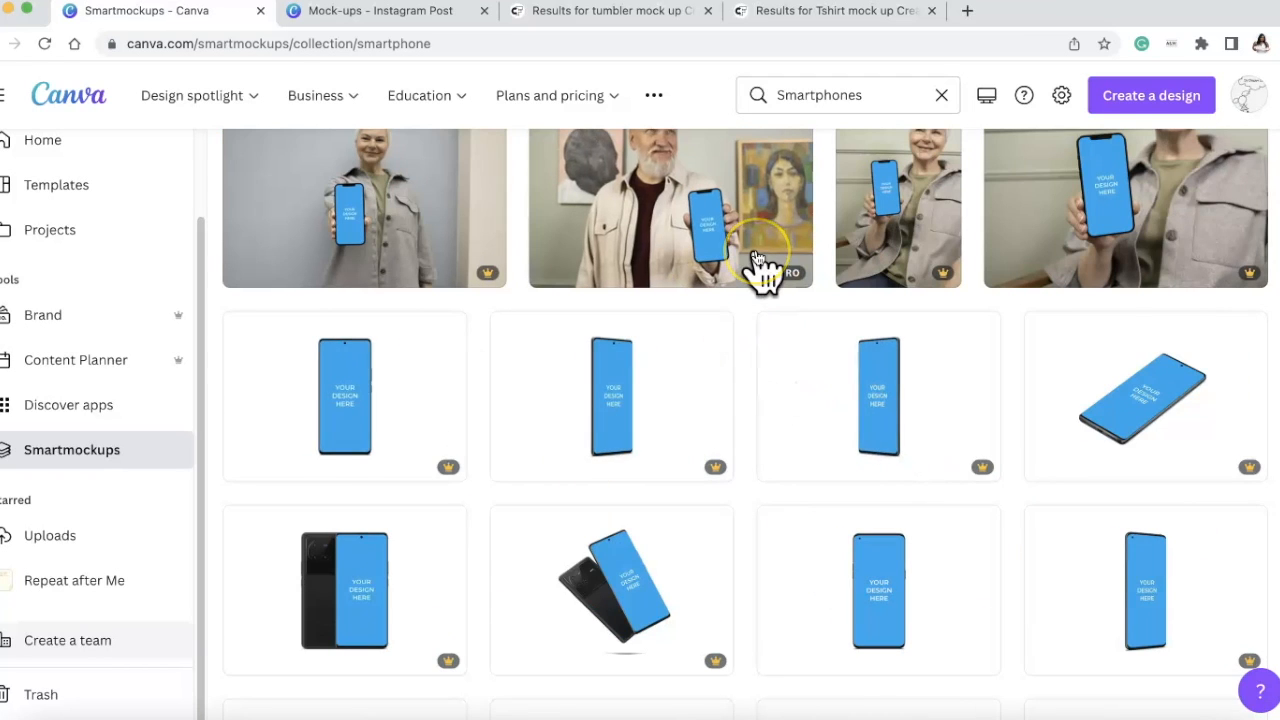
scroll(757, 423, down, 5)
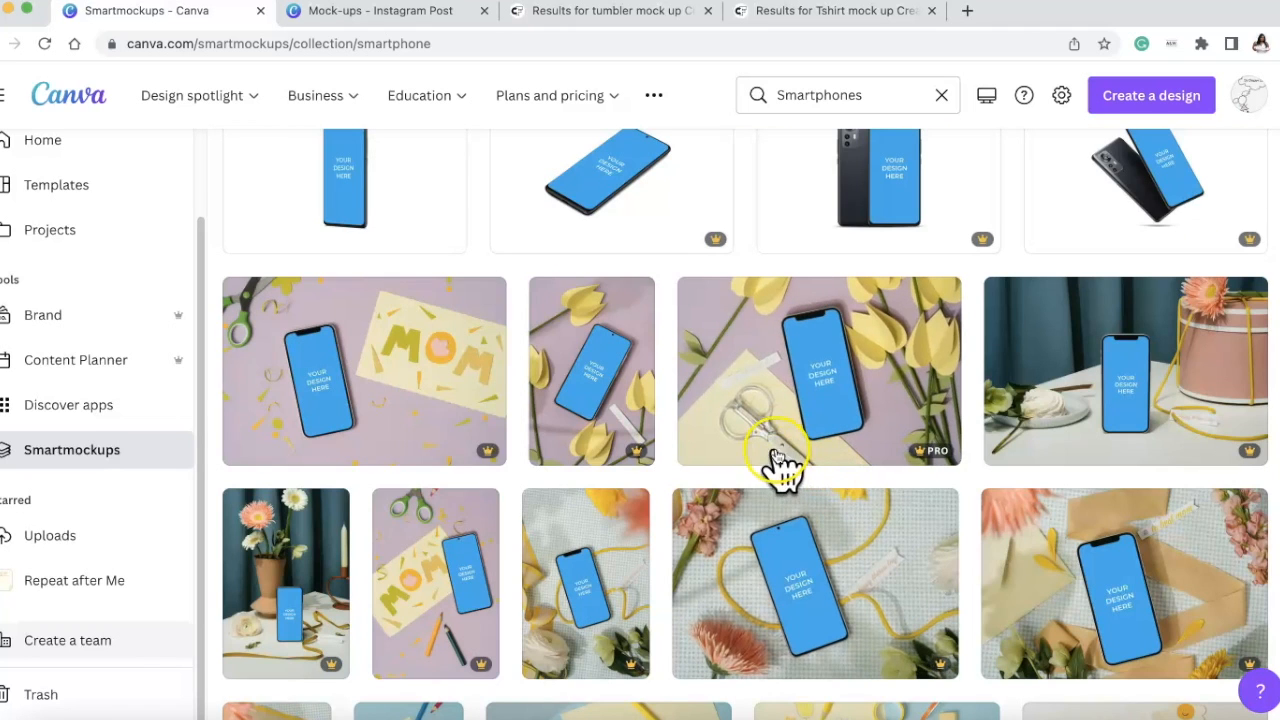
scroll(683, 485, down, 5)
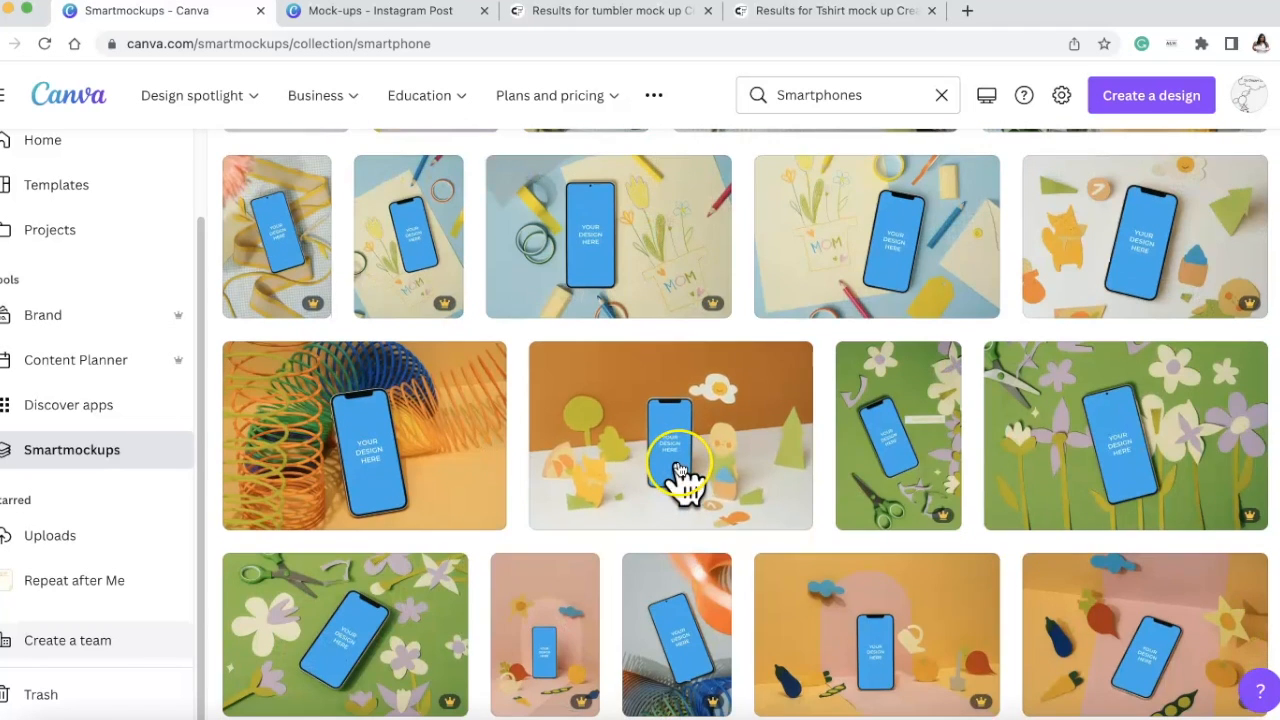
scroll(677, 472, down, 4)
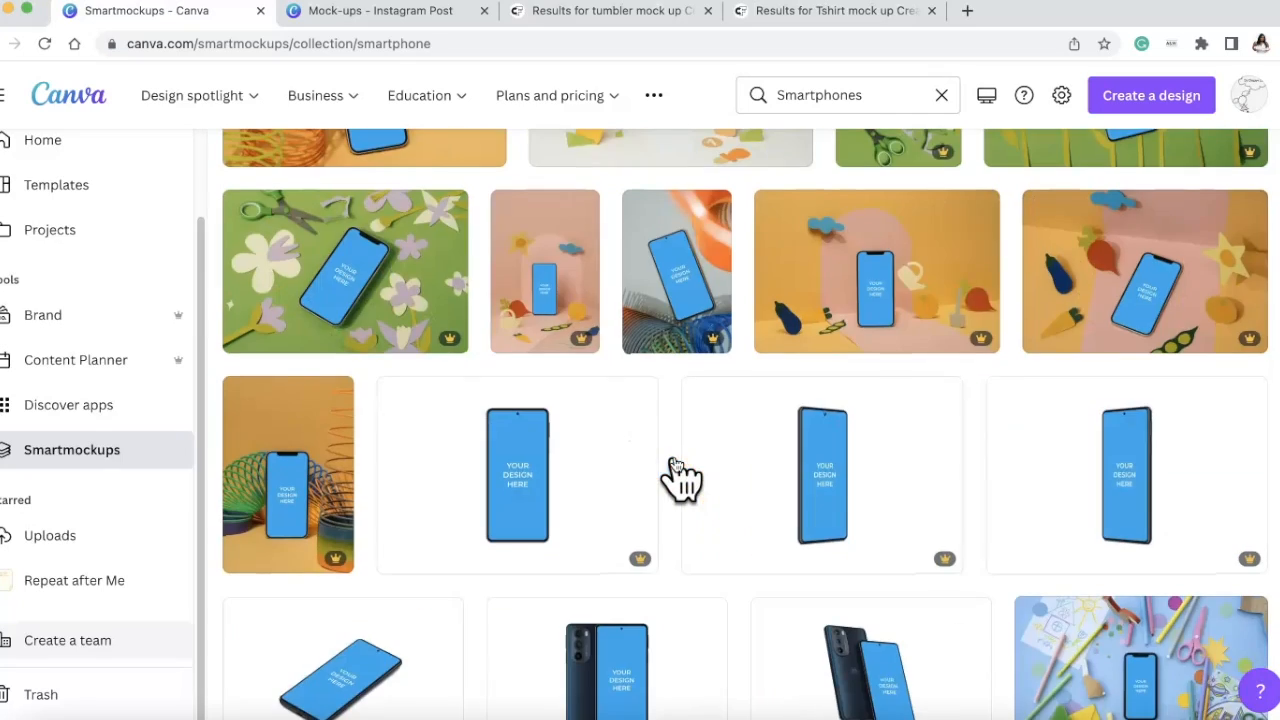
scroll(670, 470, down, 3)
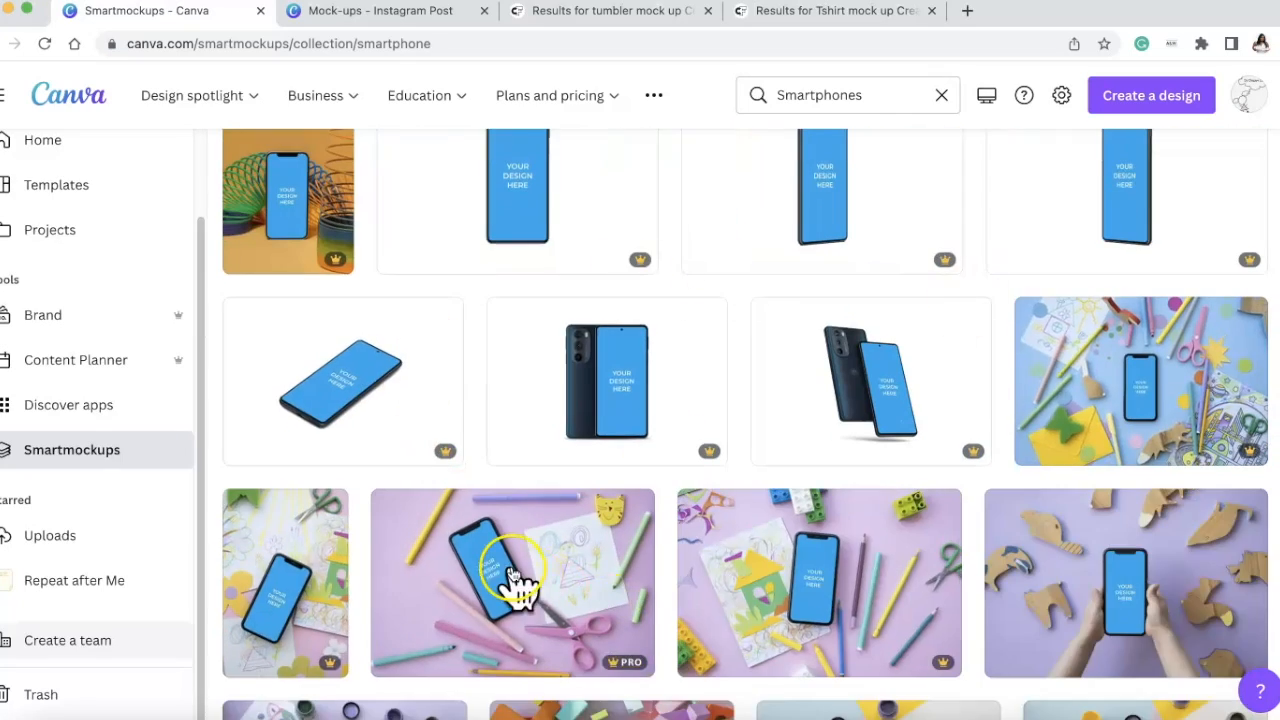
scroll(516, 578, down, 4)
scroll(822, 606, down, 4)
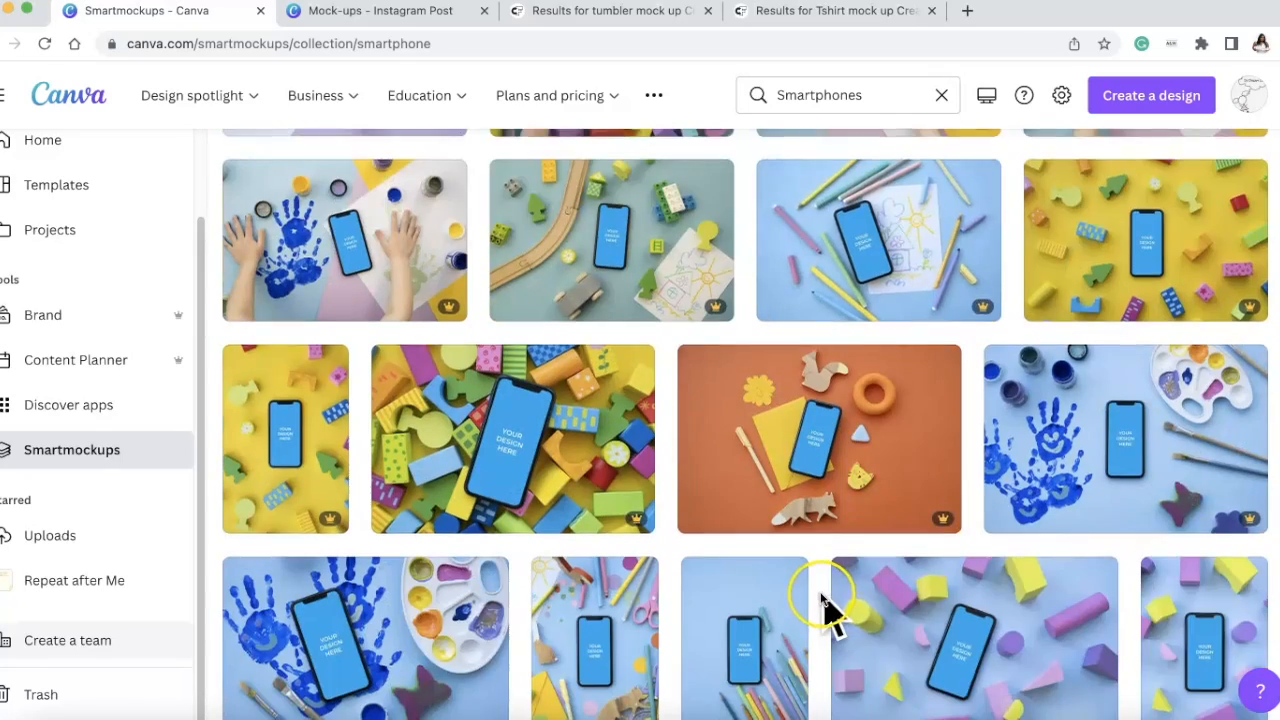
scroll(818, 608, down, 4)
scroll(810, 600, down, 4)
scroll(860, 460, down, 4)
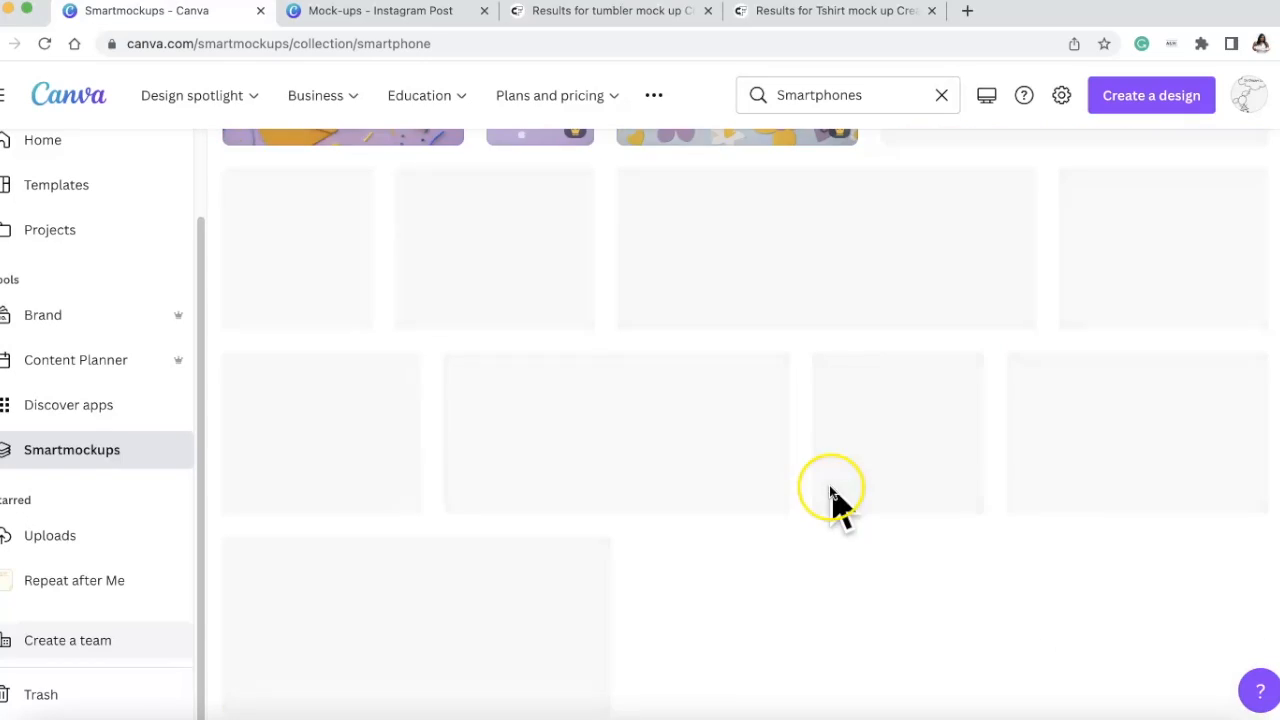
scroll(800, 525, down, 4)
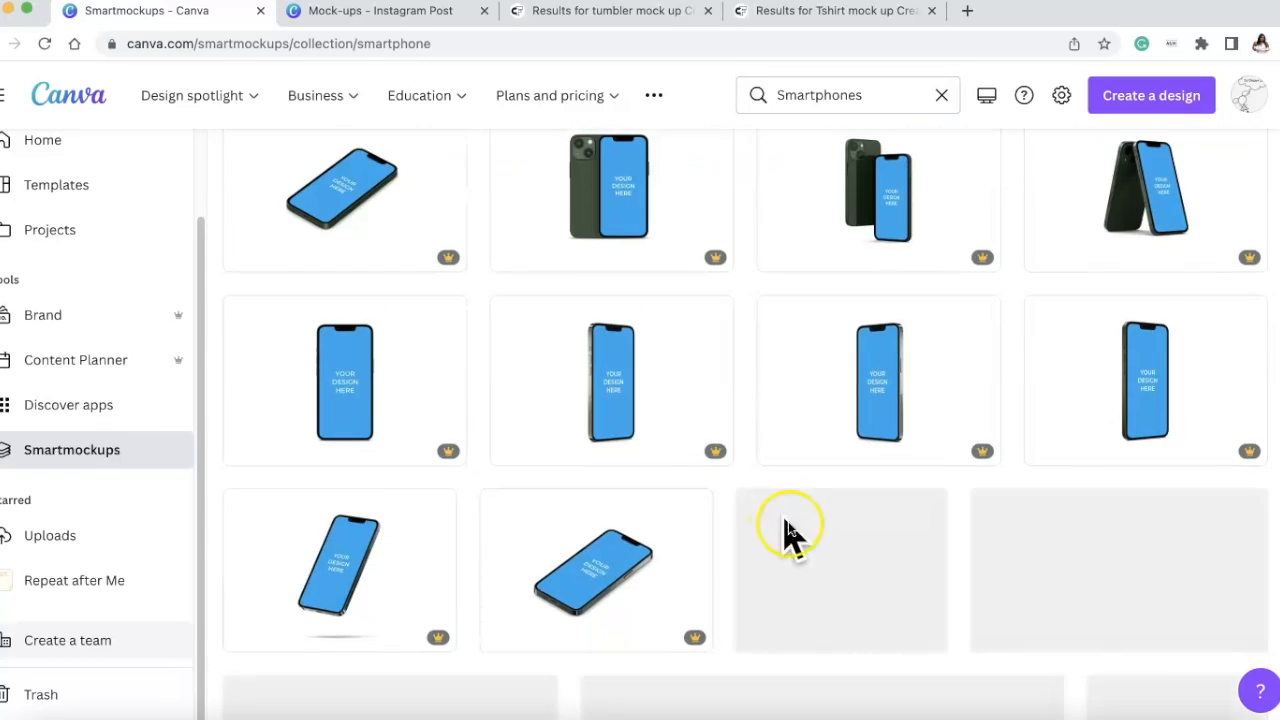
scroll(785, 535, down, 2)
scroll(563, 571, down, 10)
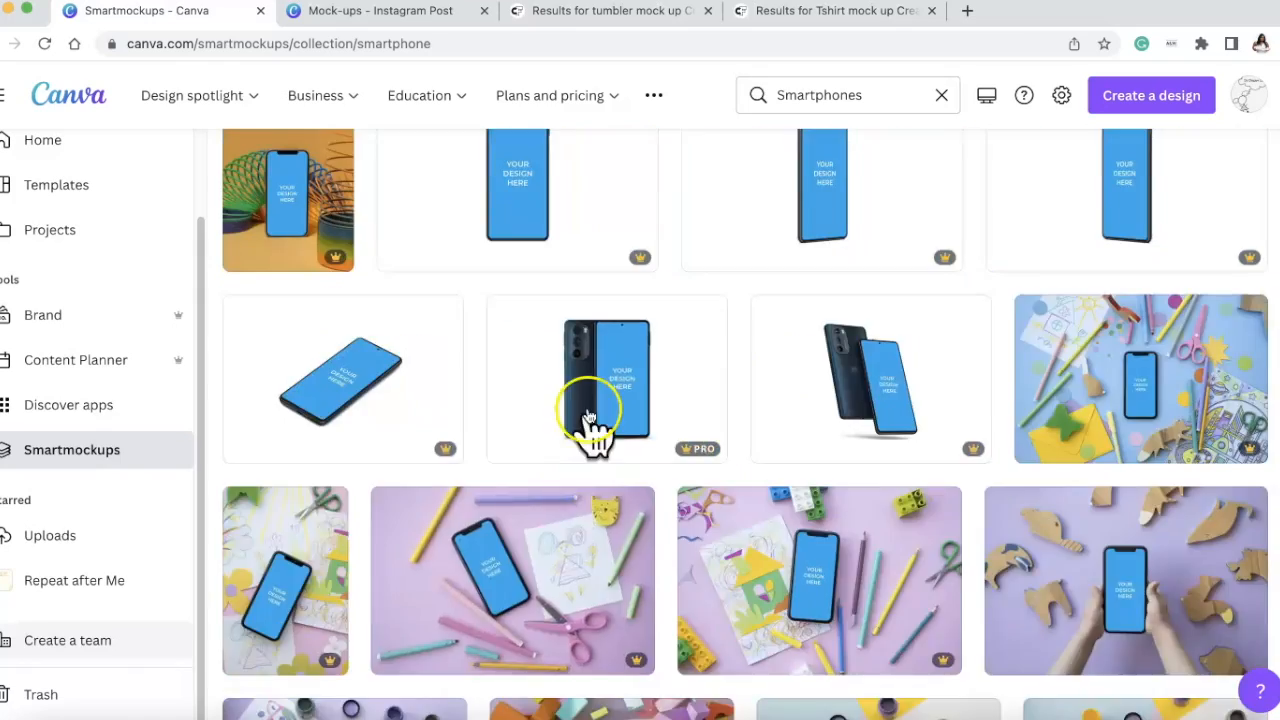
scroll(577, 360, up, 5)
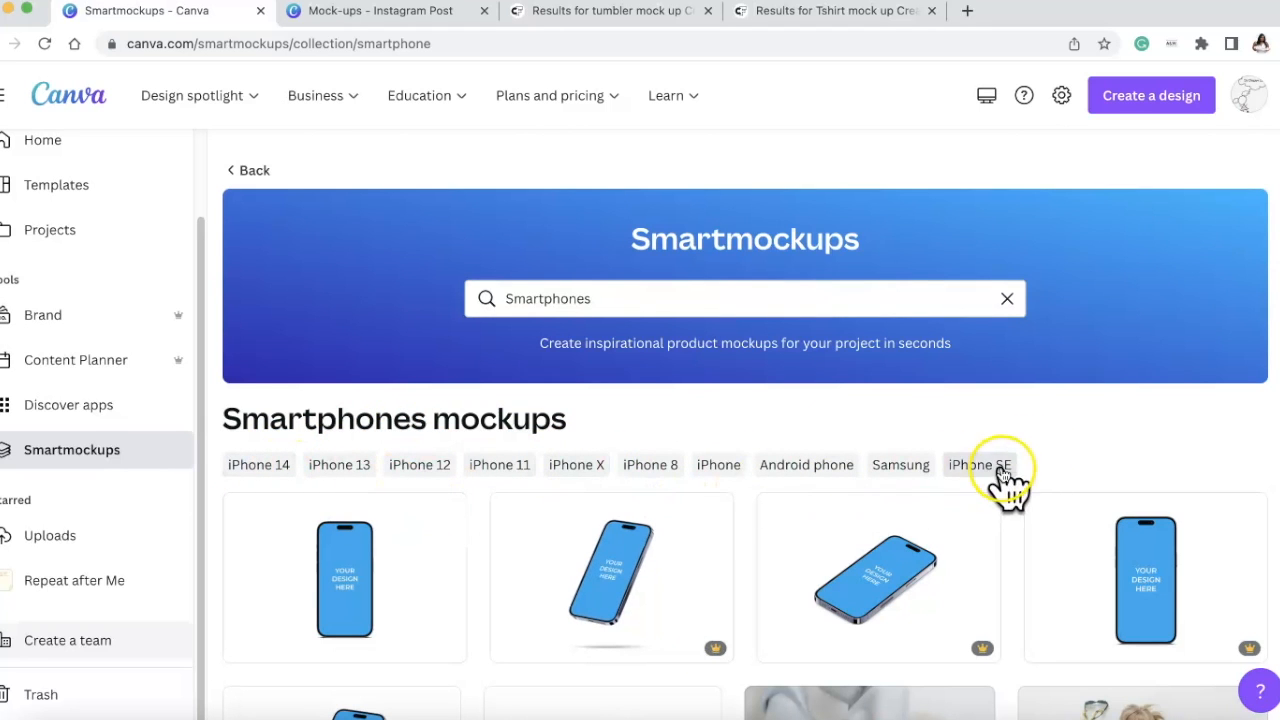
Go back to the Smartmockups overview, open the Desktops collection and examine its computer screen mockups
click(258, 172)
click(535, 500)
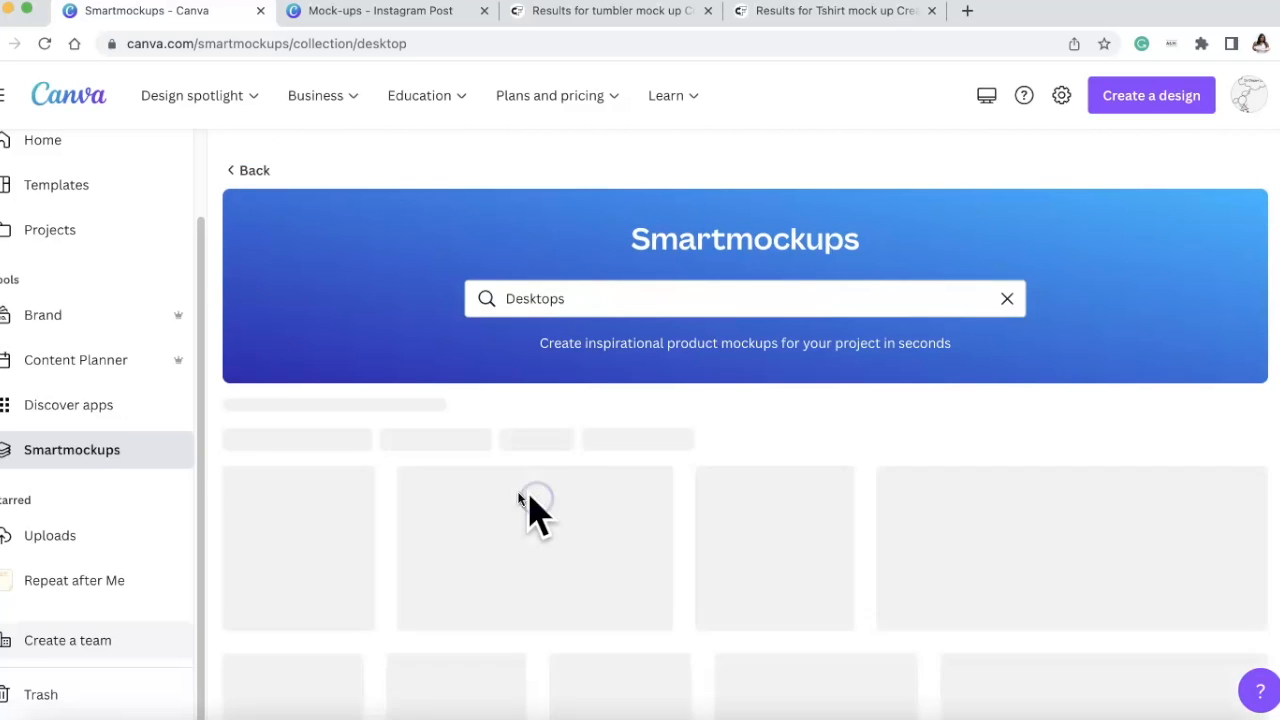
scroll(745, 470, down, 5)
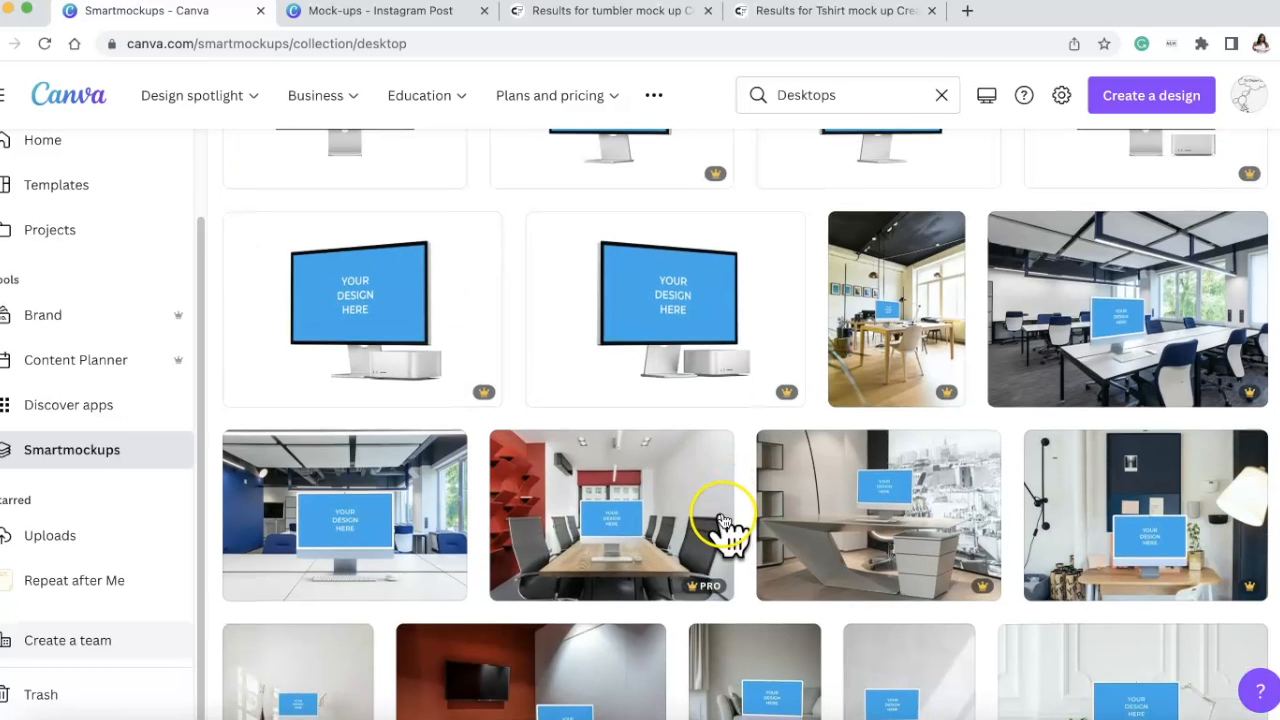
scroll(300, 520, down, 5)
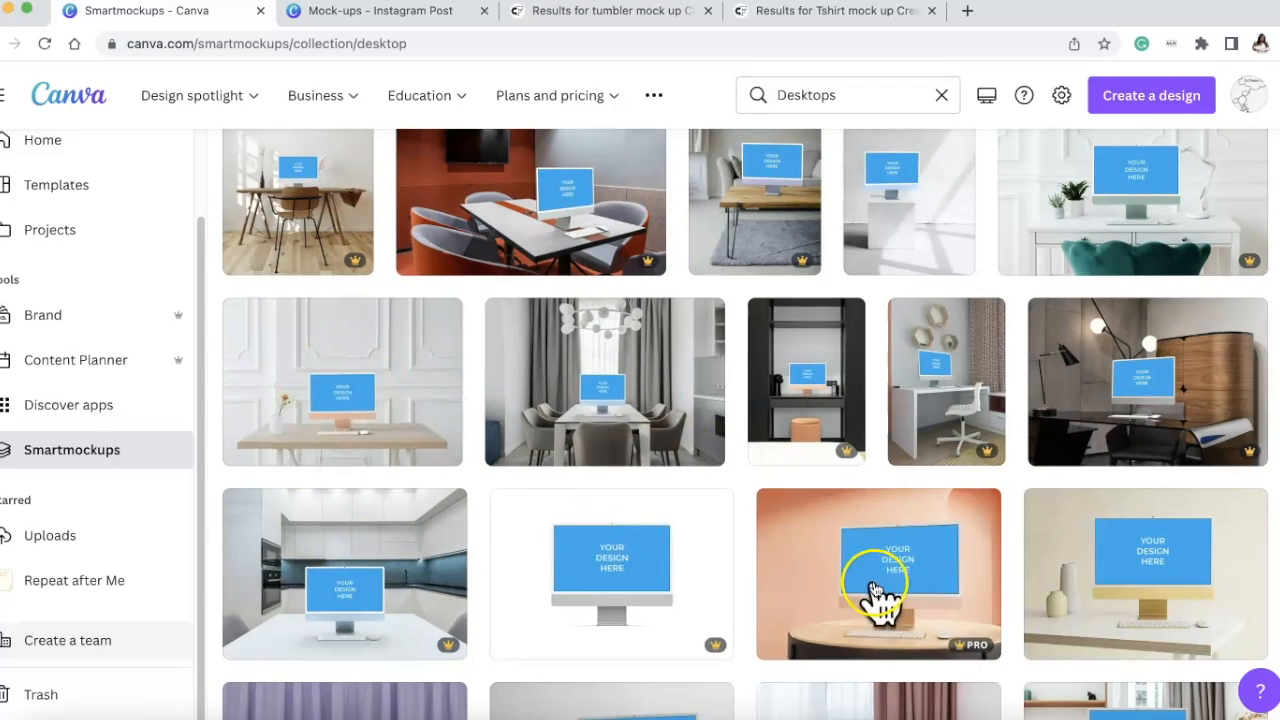
scroll(860, 595, down, 10)
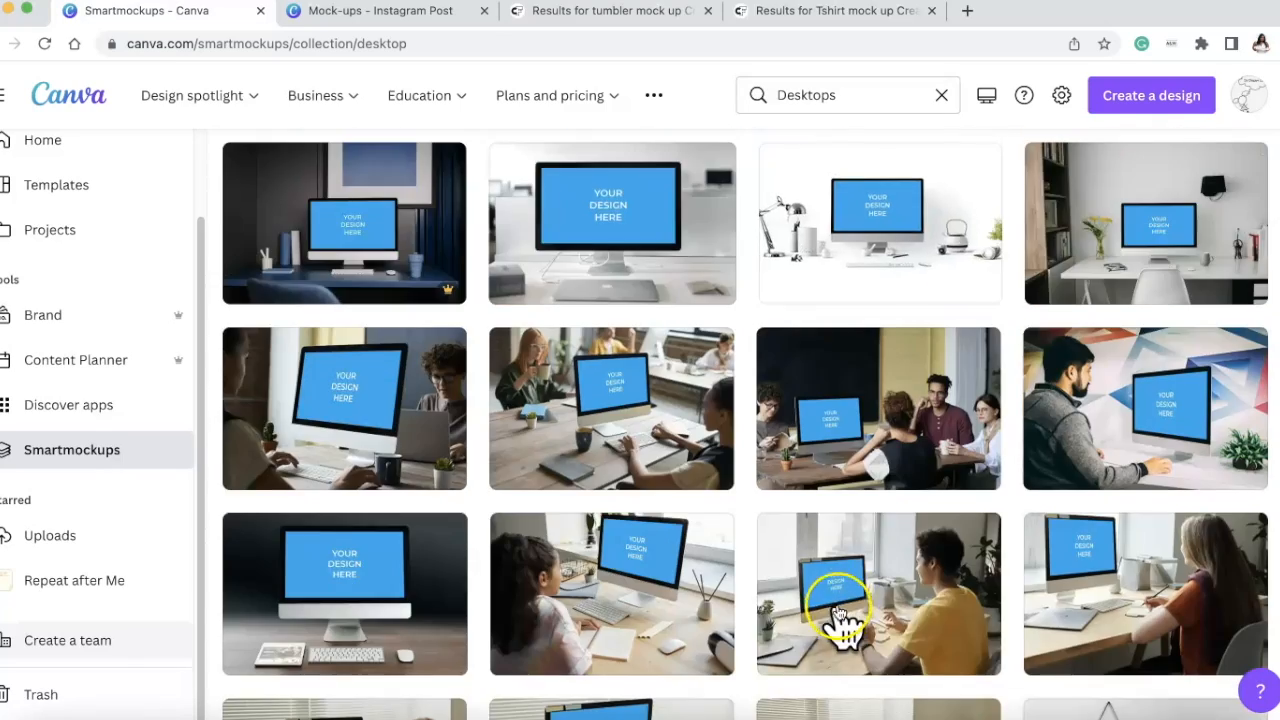
scroll(737, 580, down, 10)
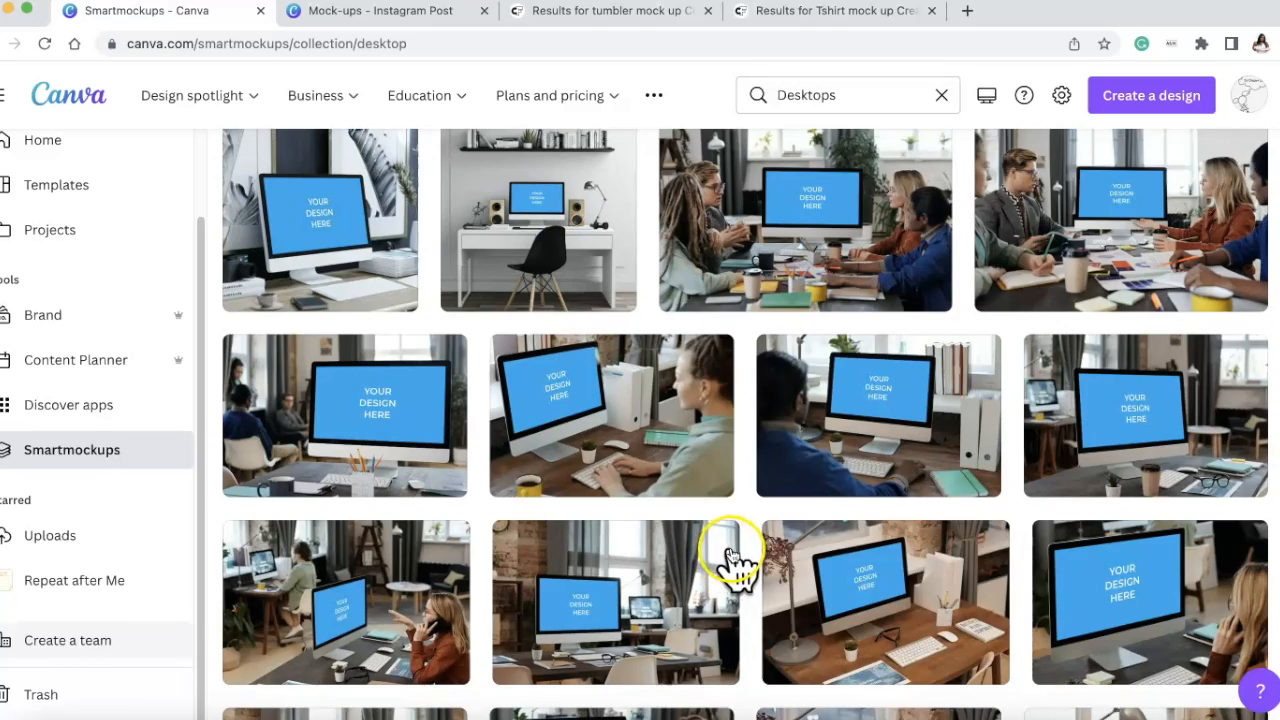
scroll(737, 560, down, 10)
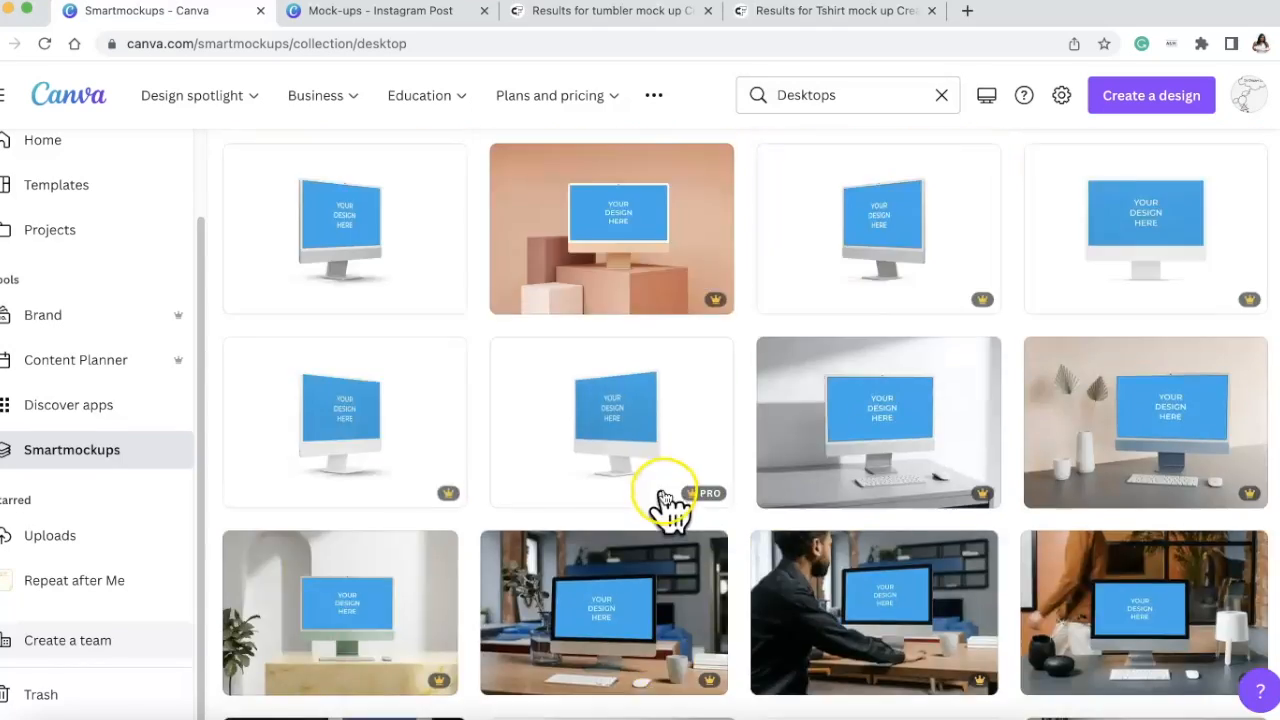
scroll(665, 500, up, 20)
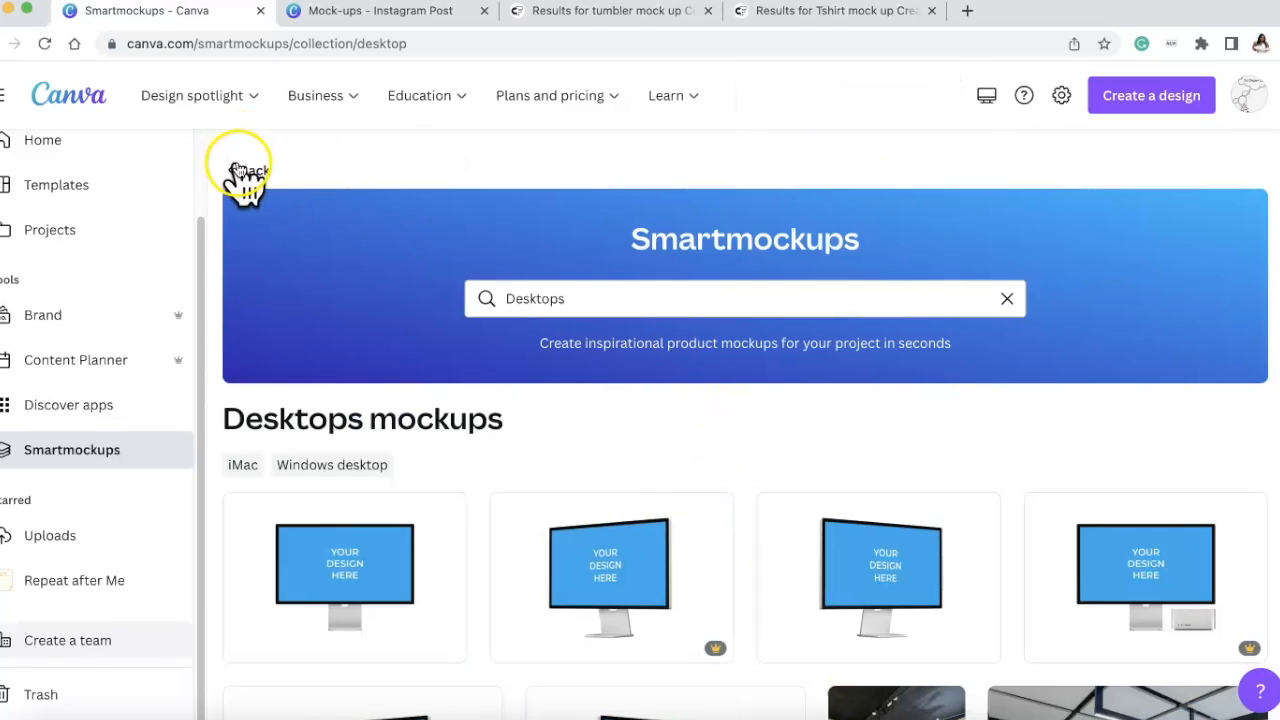
Return to the Smartmockups overview and view the remaining Technology categories through to E-readers
click(243, 172)
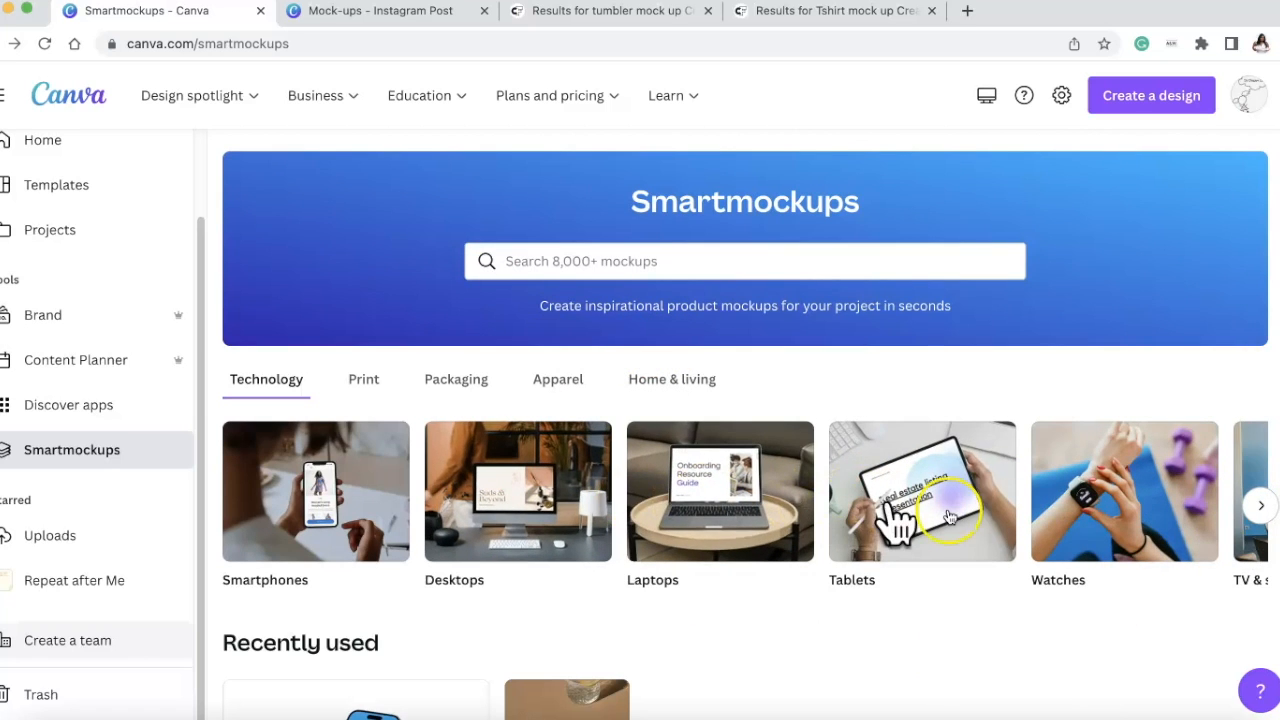
click(1260, 506)
click(1262, 506)
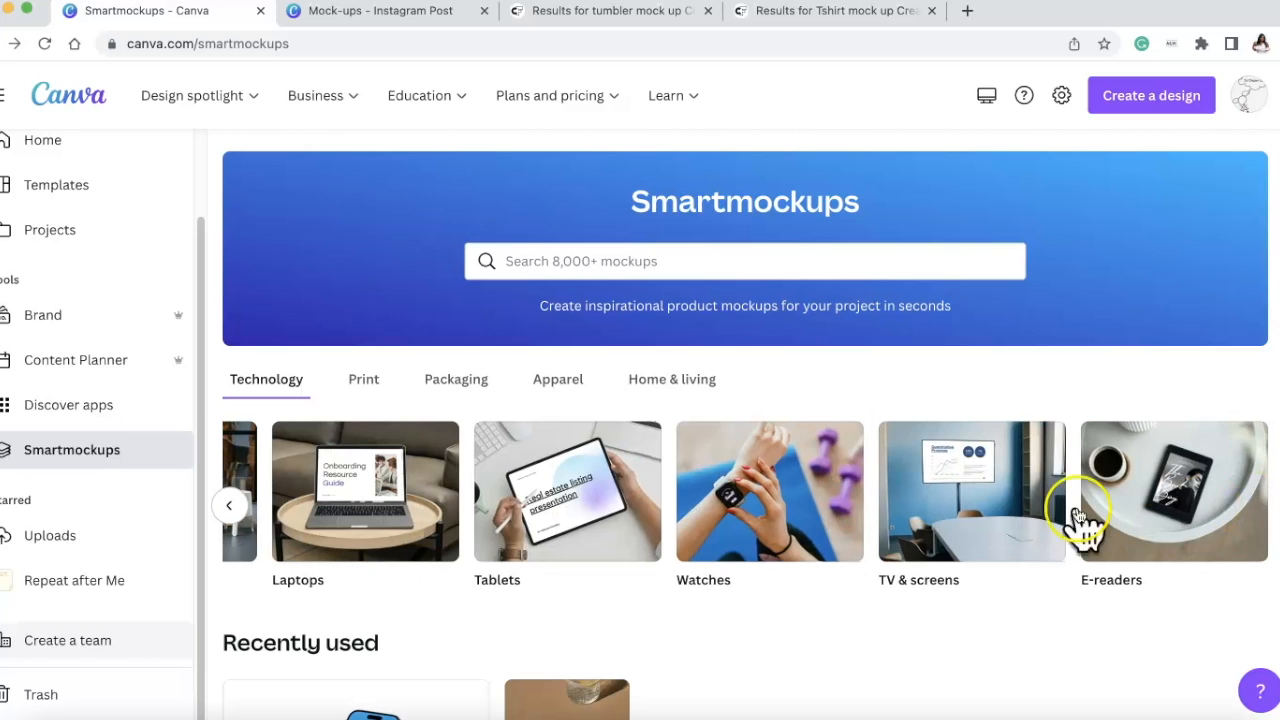
Open the Cards collection in the Print category and examine its range of card mockups
click(364, 384)
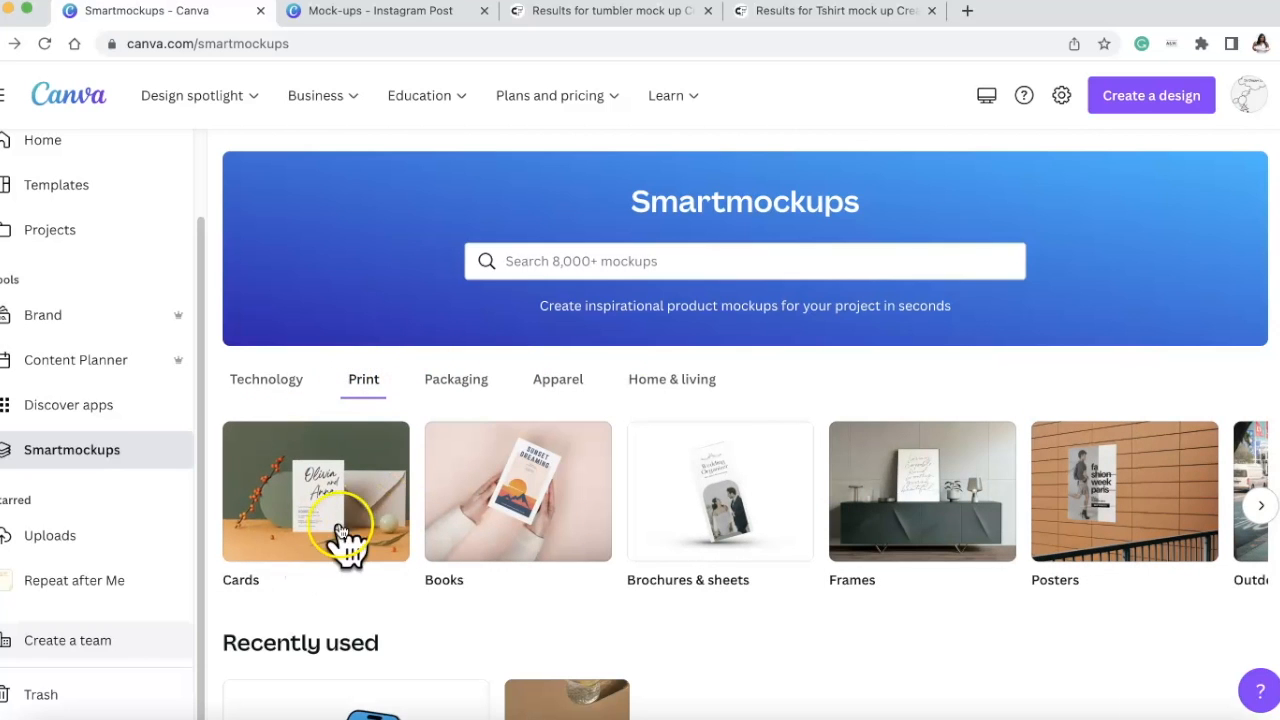
click(368, 482)
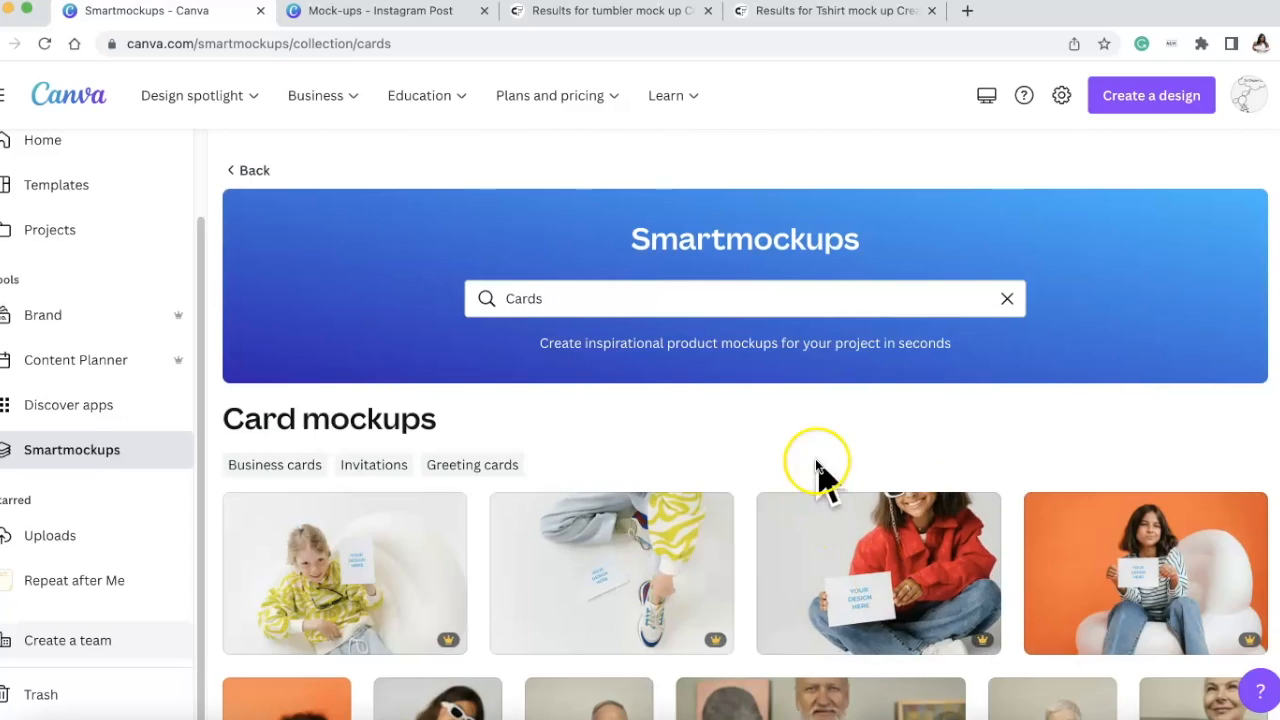
scroll(818, 460, down, 3)
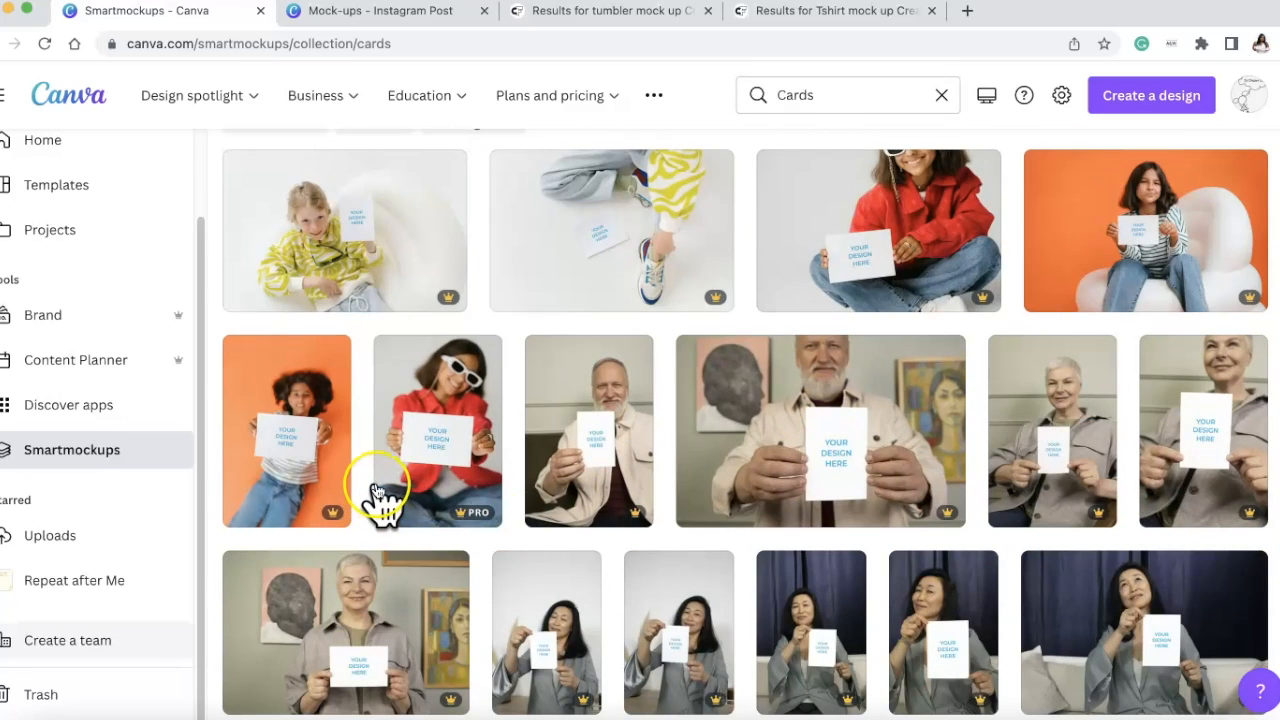
scroll(380, 495, down, 3)
scroll(870, 520, down, 2)
scroll(870, 520, down, 5)
scroll(805, 500, down, 3)
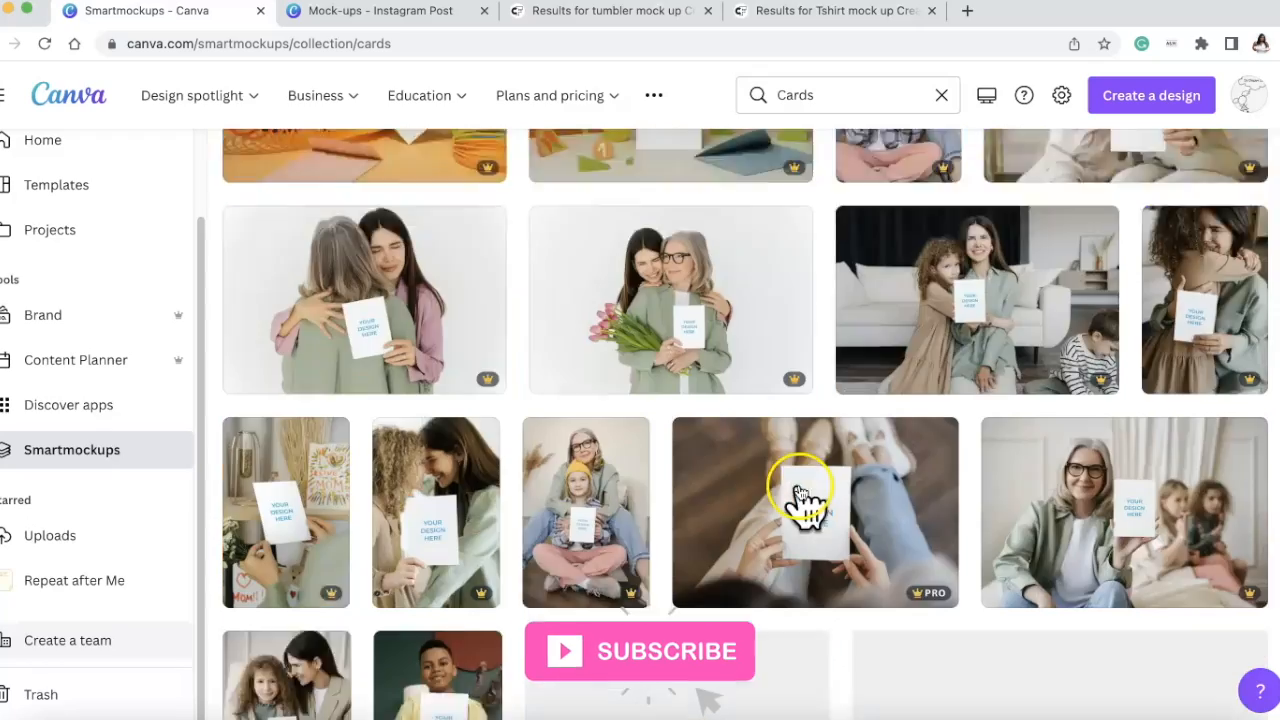
scroll(800, 500, down, 5)
scroll(790, 500, down, 2)
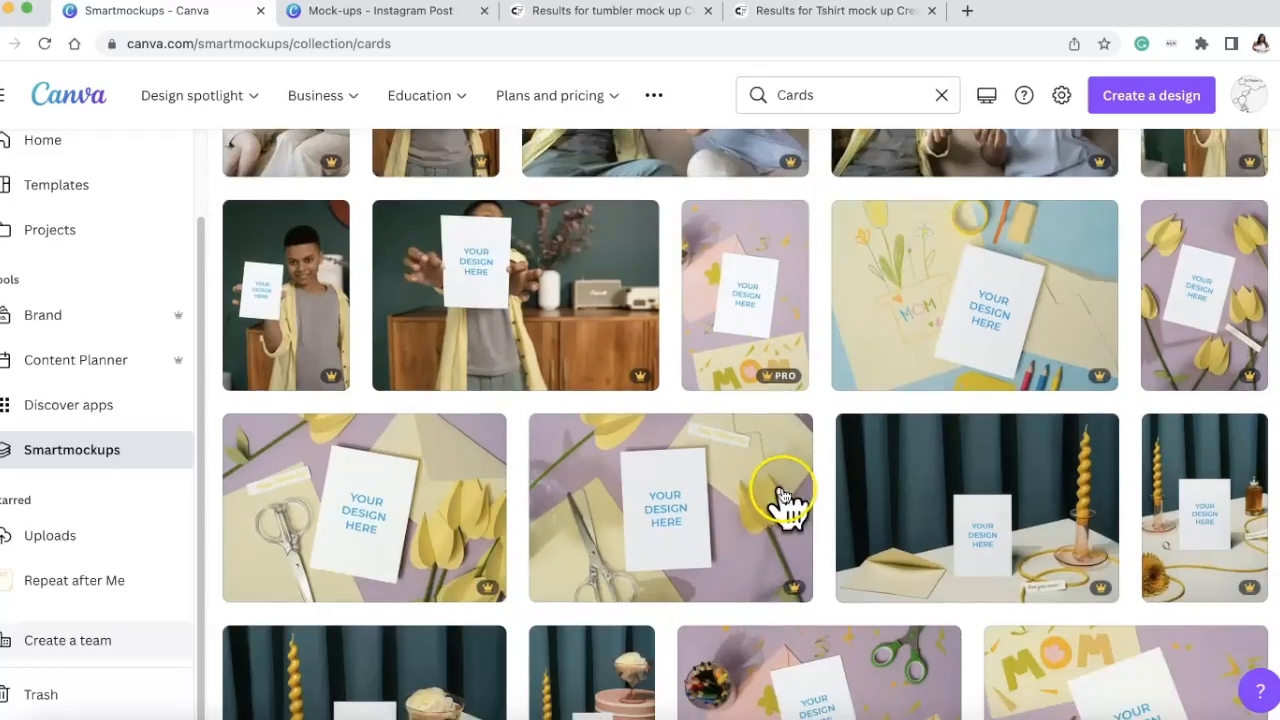
scroll(785, 505, down, 10)
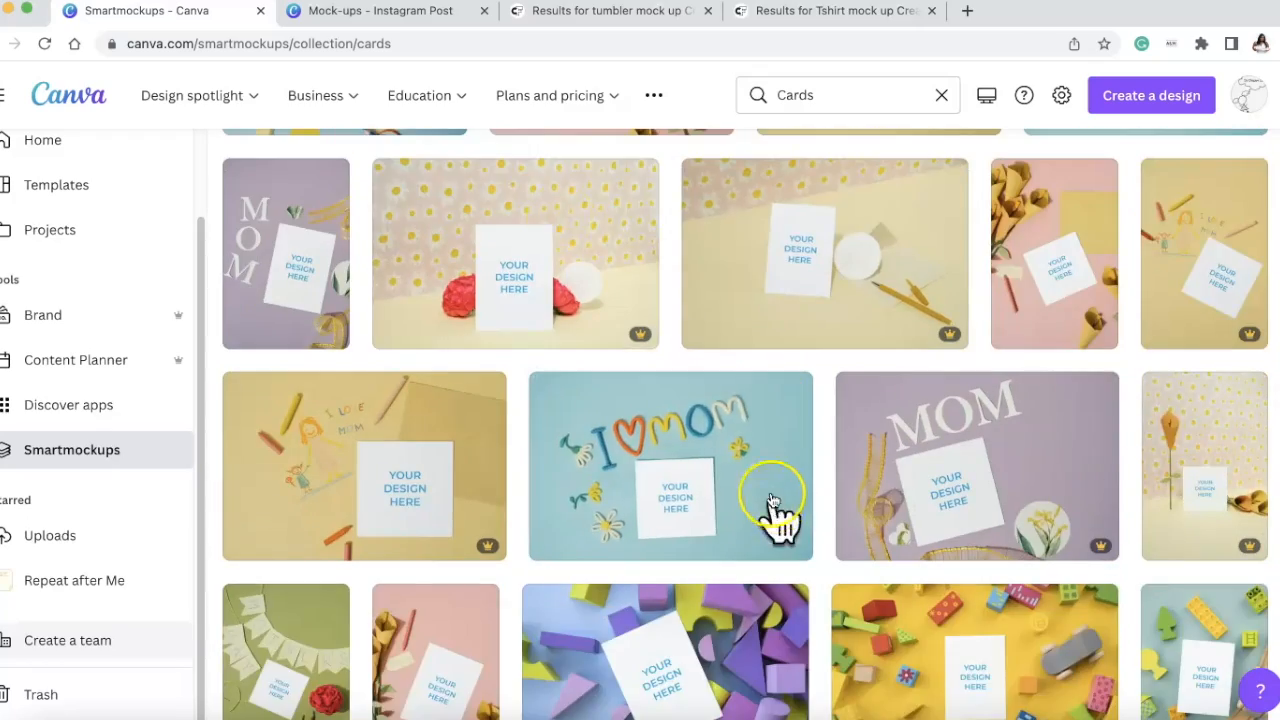
scroll(357, 343, up, 20)
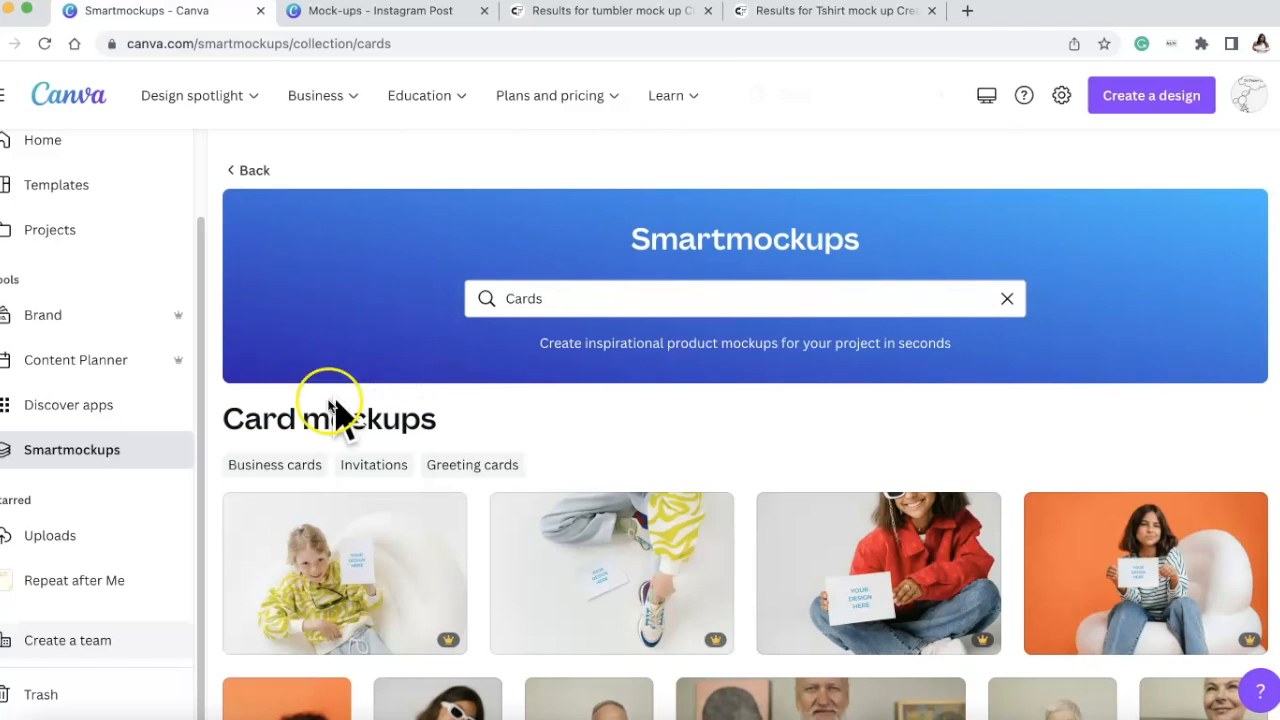
Return to the Smartmockups overview, open the Stickers collection in the Print category and examine its sticker mockups
click(245, 172)
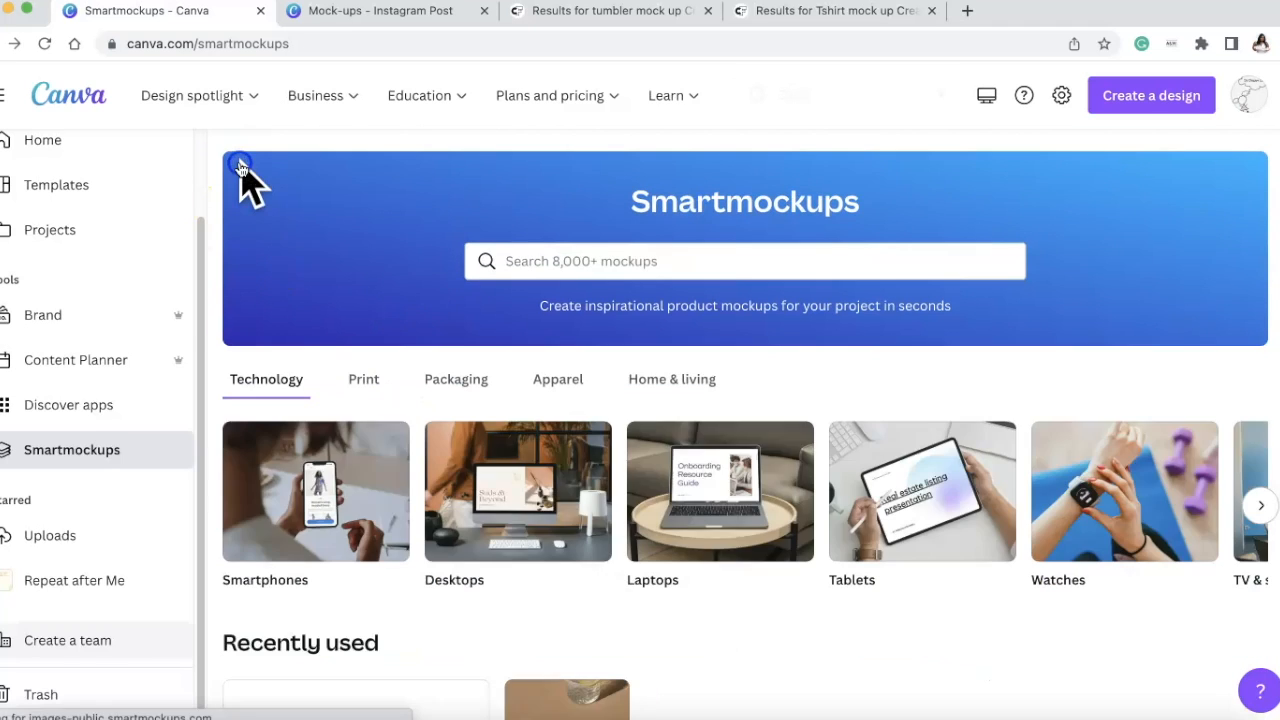
click(380, 385)
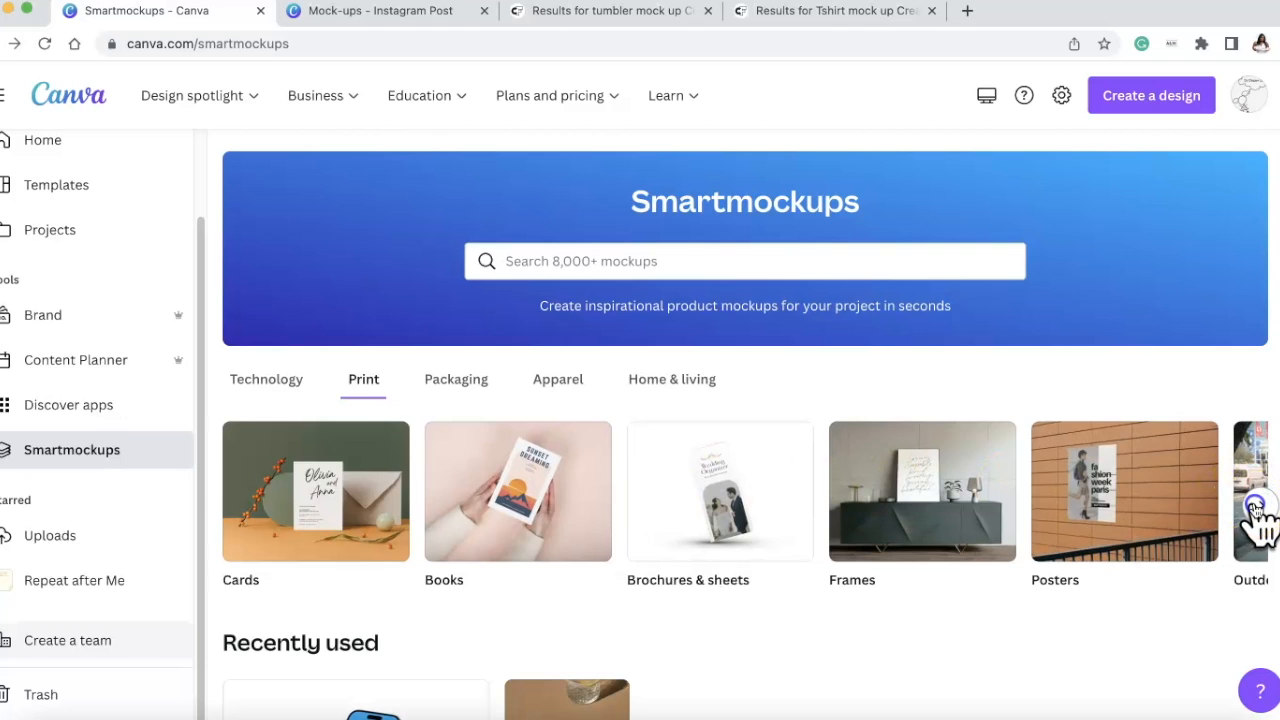
click(1255, 508)
click(805, 505)
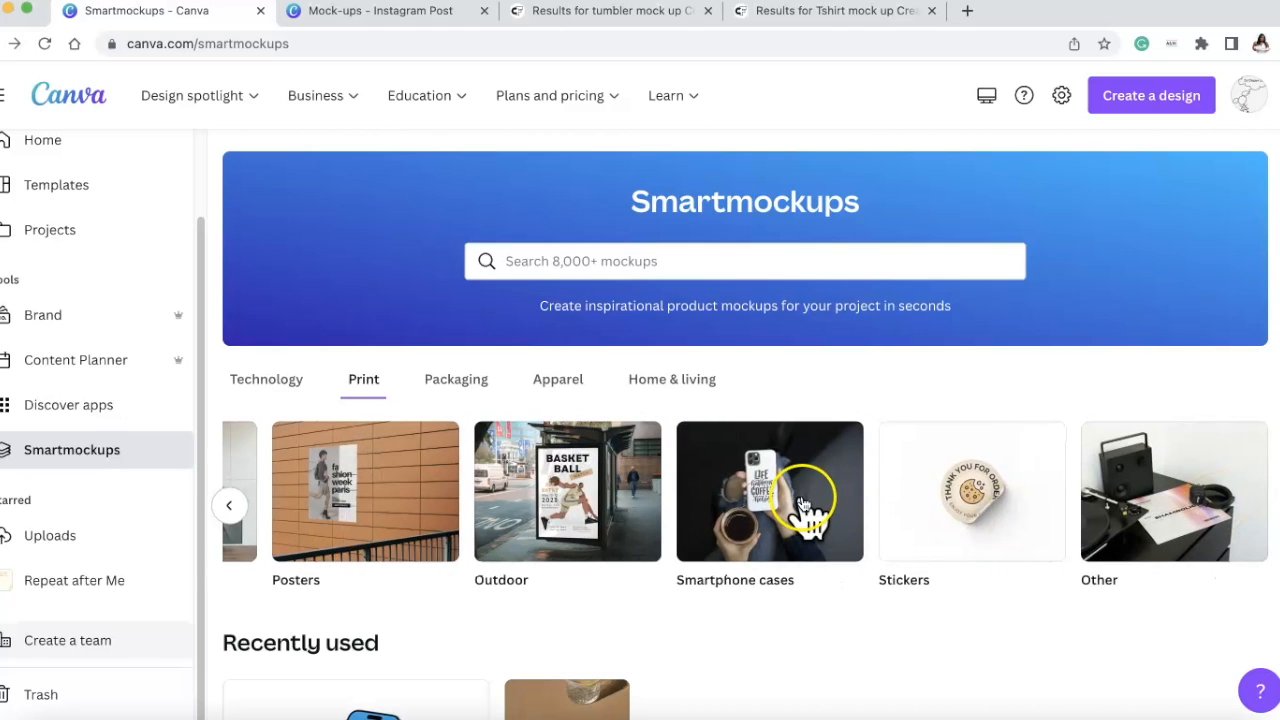
click(983, 500)
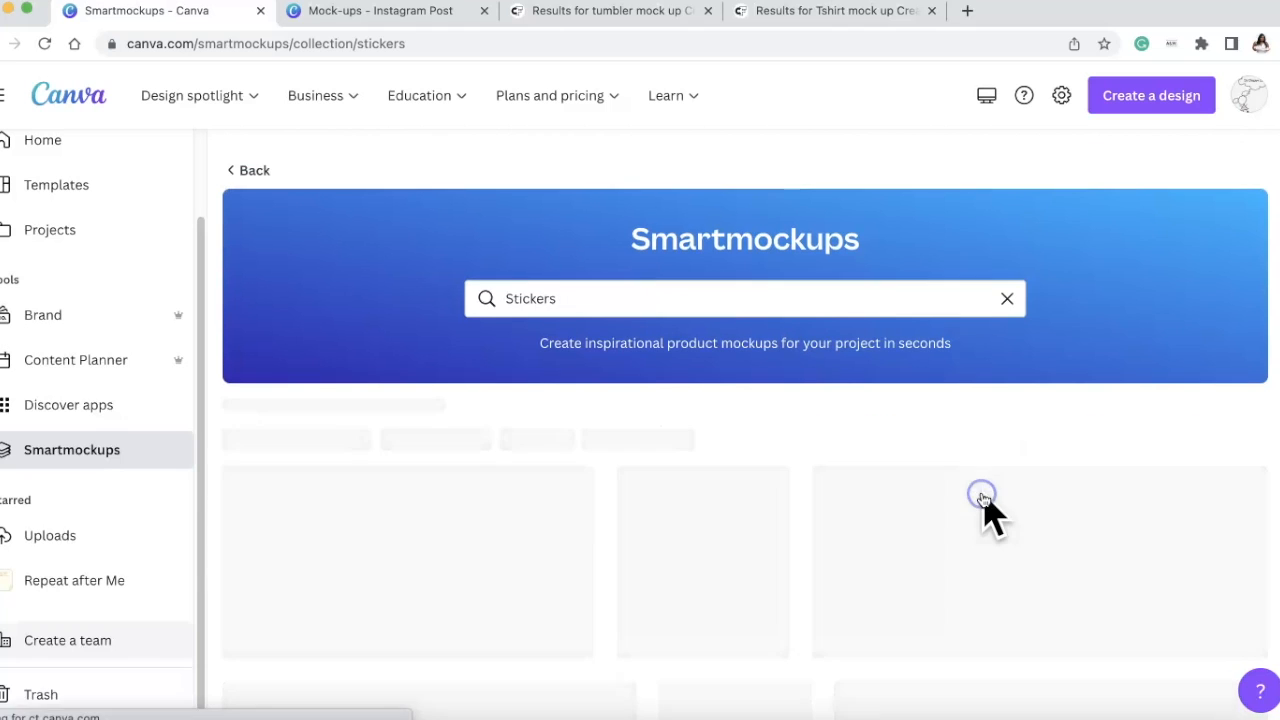
scroll(484, 469, down, 2)
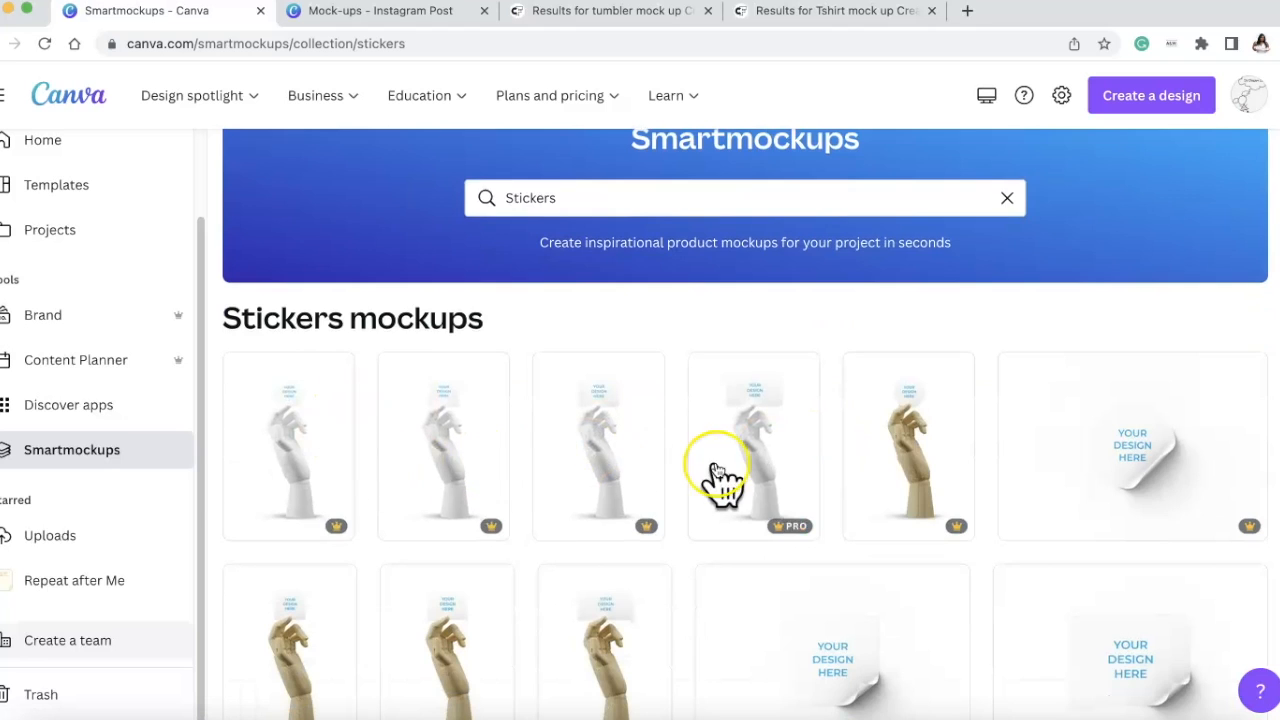
scroll(722, 475, down, 3)
scroll(903, 466, up, 4)
scroll(1140, 560, down, 4)
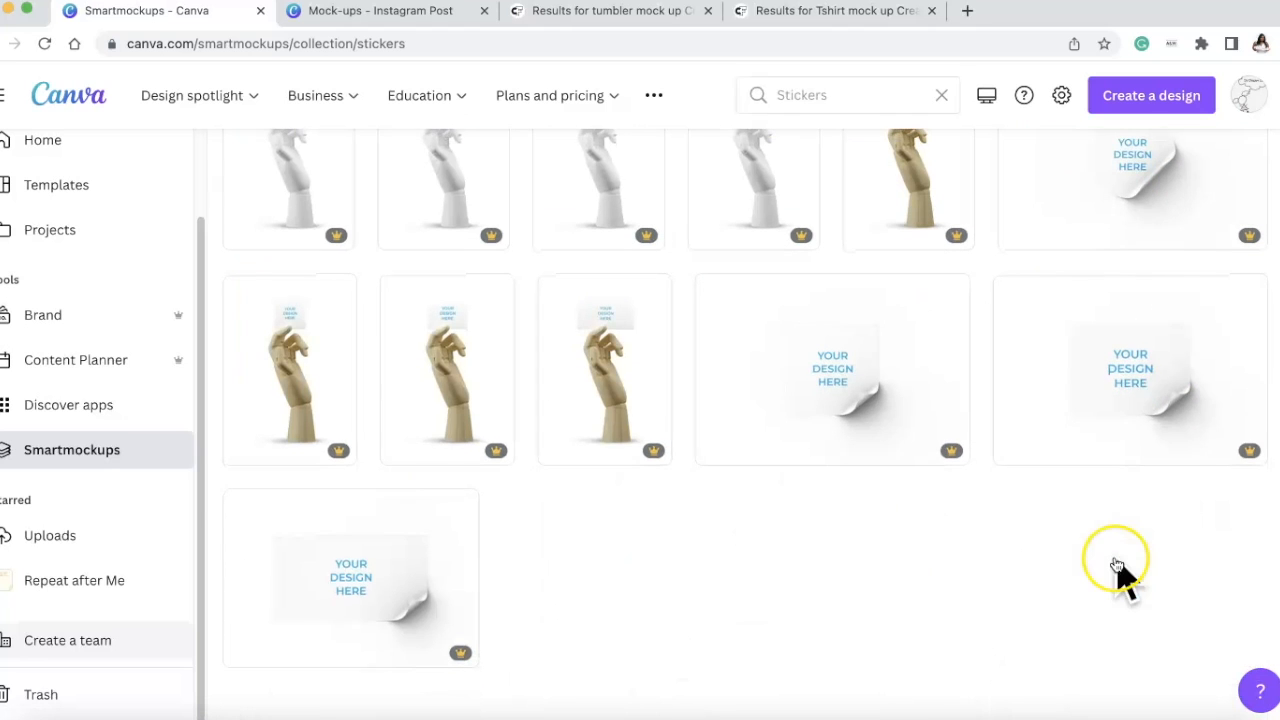
scroll(640, 470, up, 4)
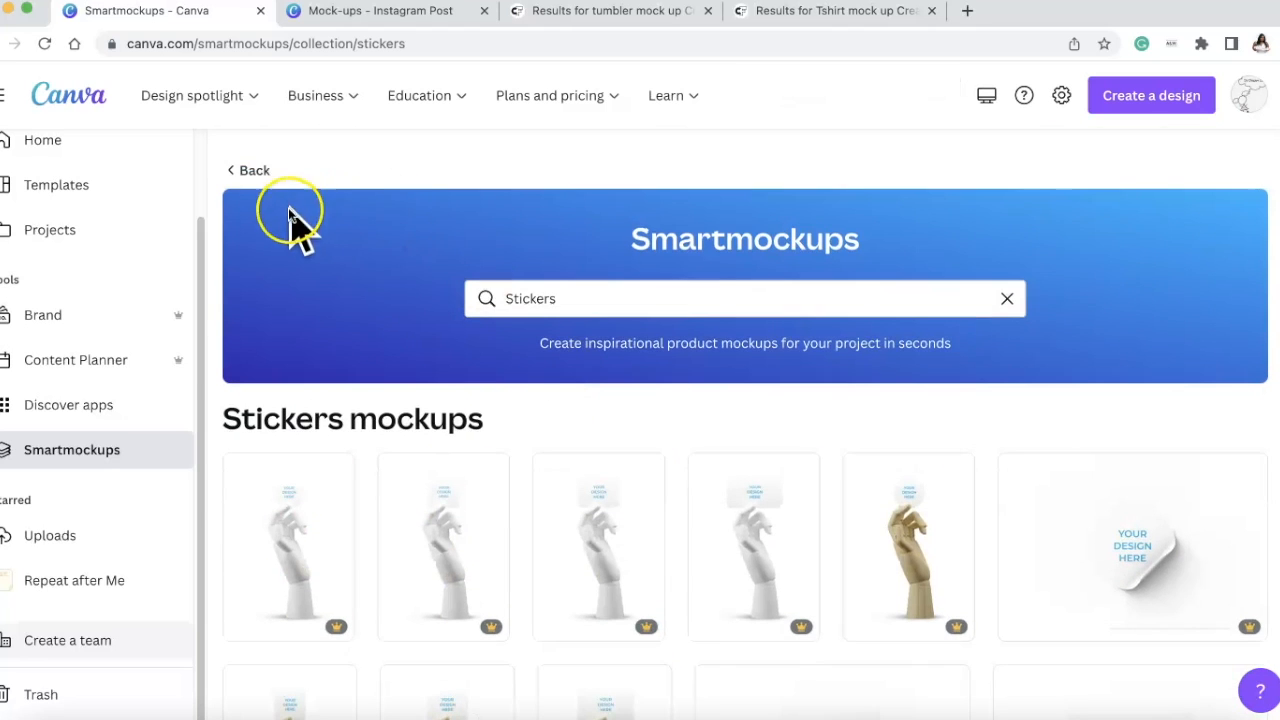
Go back to the overview, open the Smartphone cases collection in the Print category and examine its case mockups
click(262, 171)
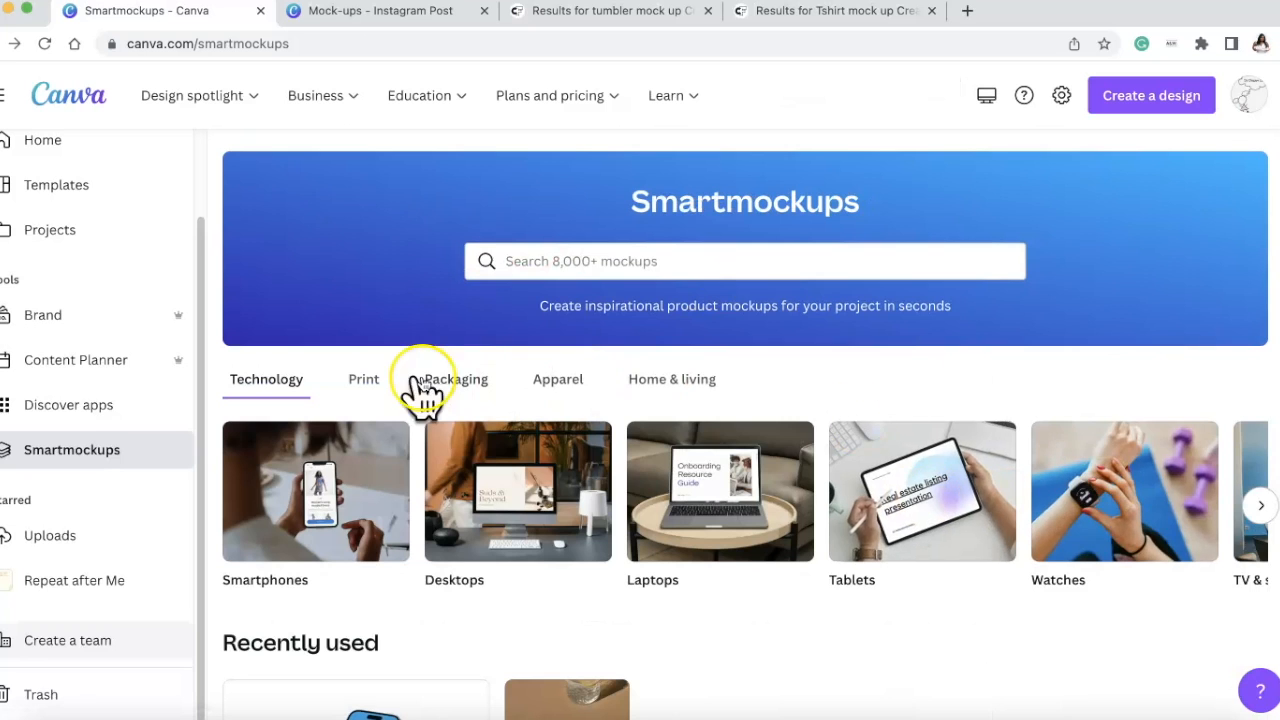
click(368, 380)
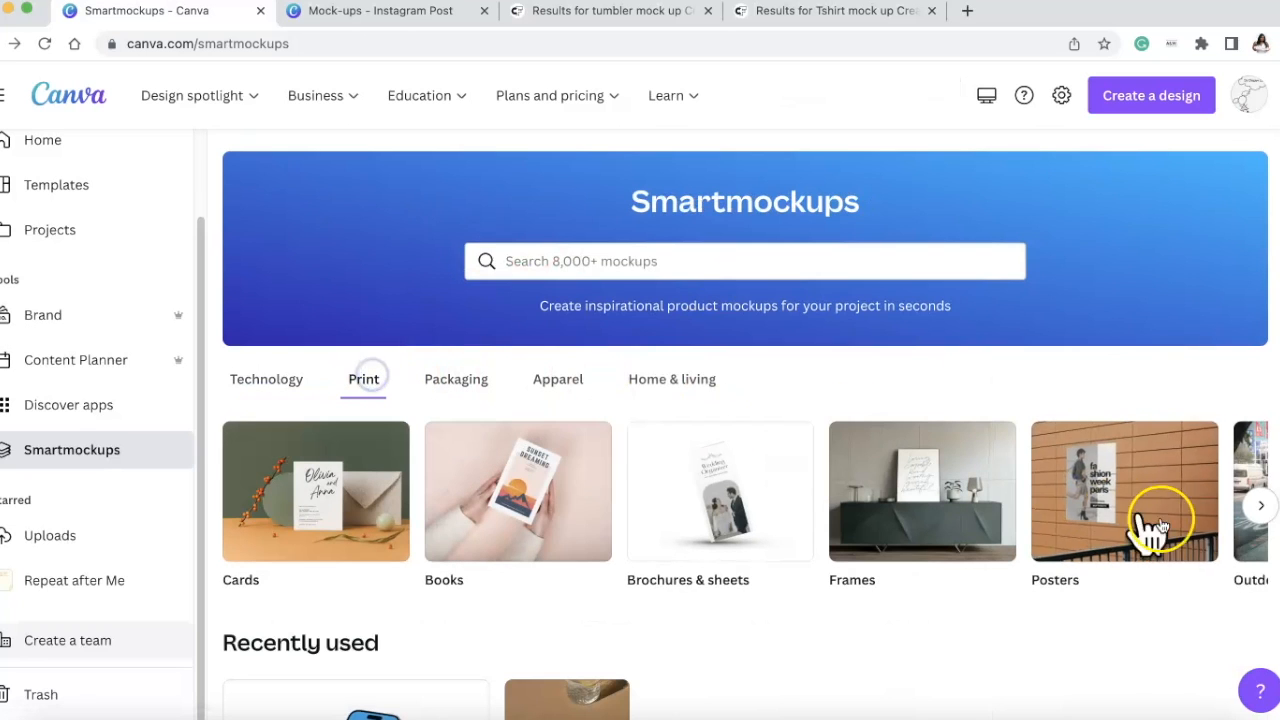
click(1260, 510)
click(1258, 515)
click(822, 505)
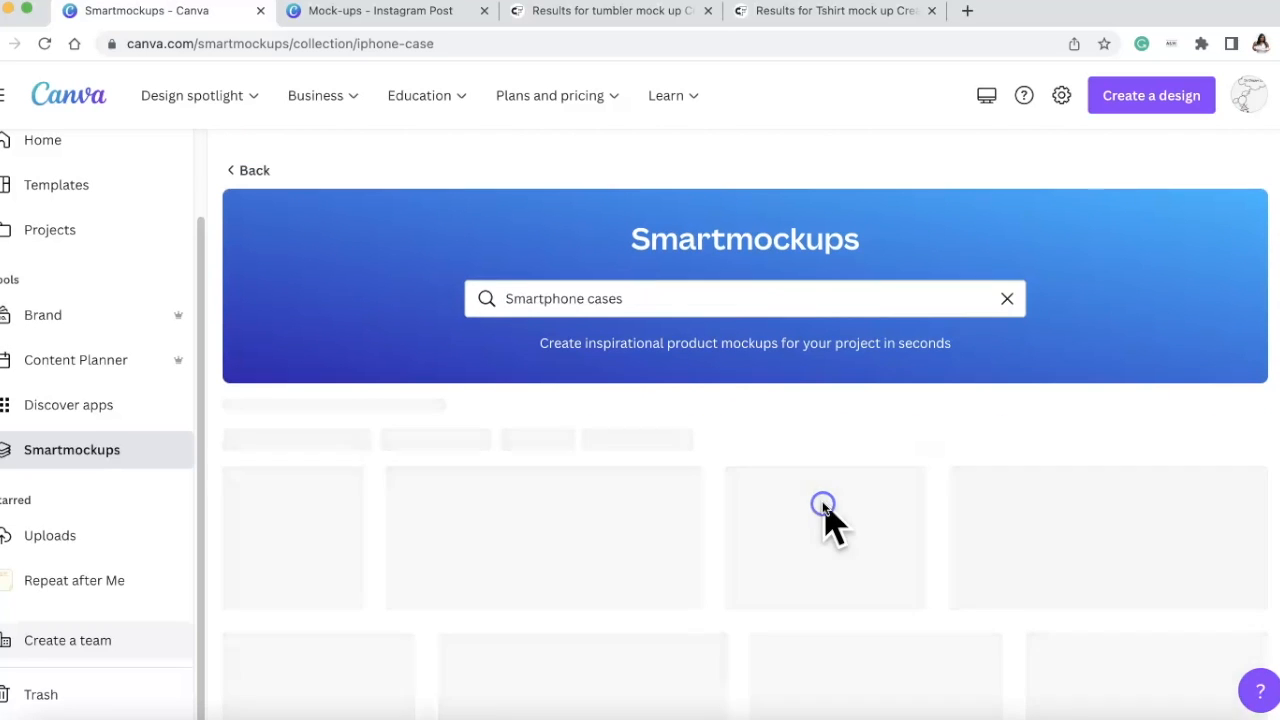
scroll(771, 455, down, 3)
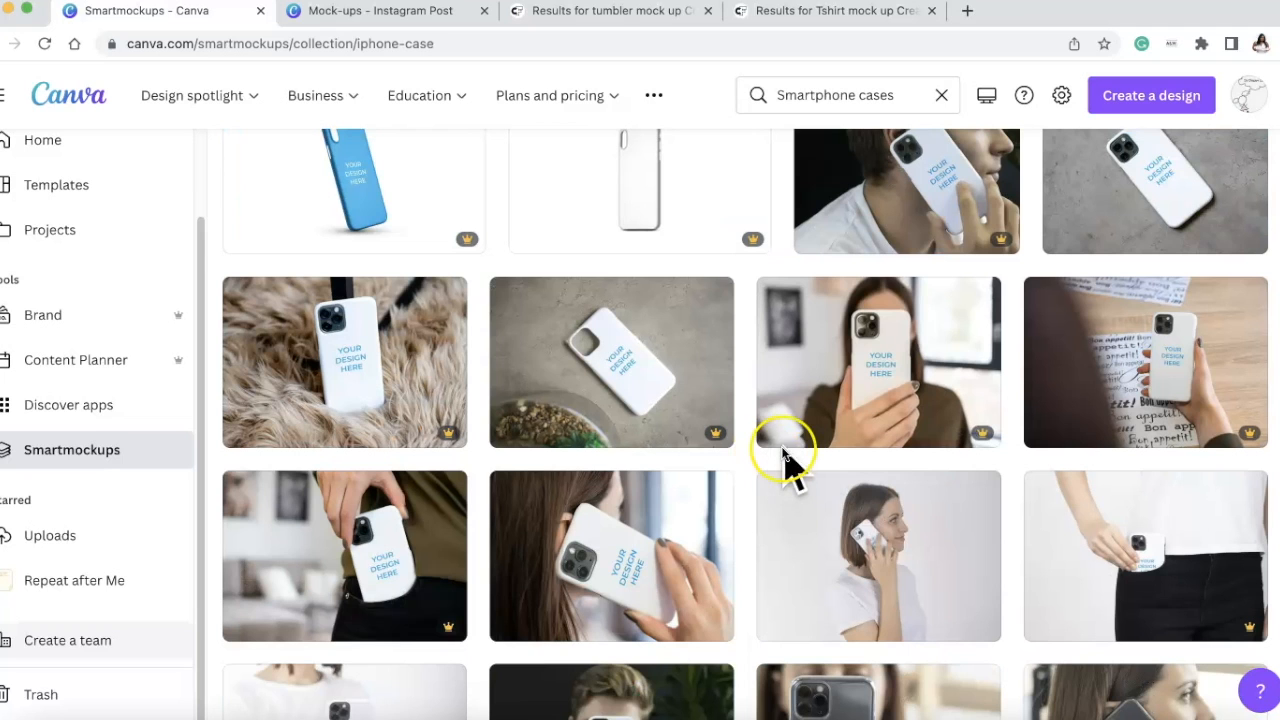
scroll(785, 525, down, 8)
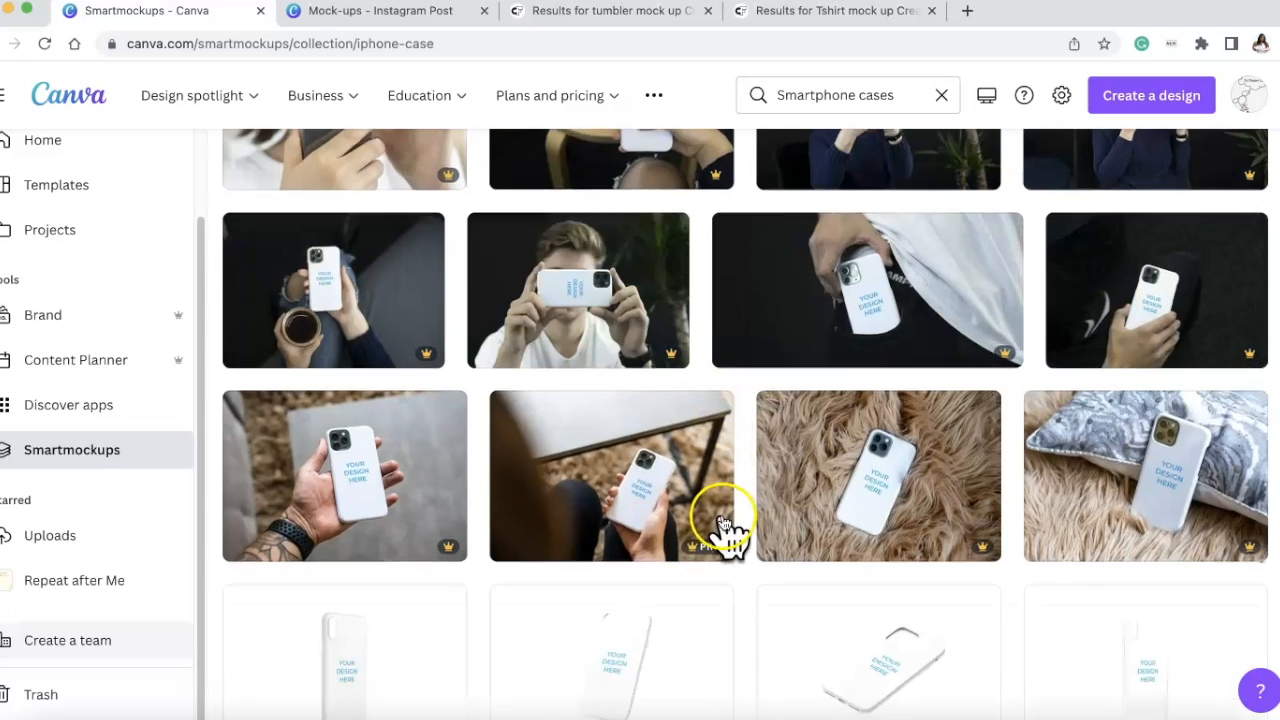
scroll(780, 490, down, 3)
scroll(651, 520, down, 3)
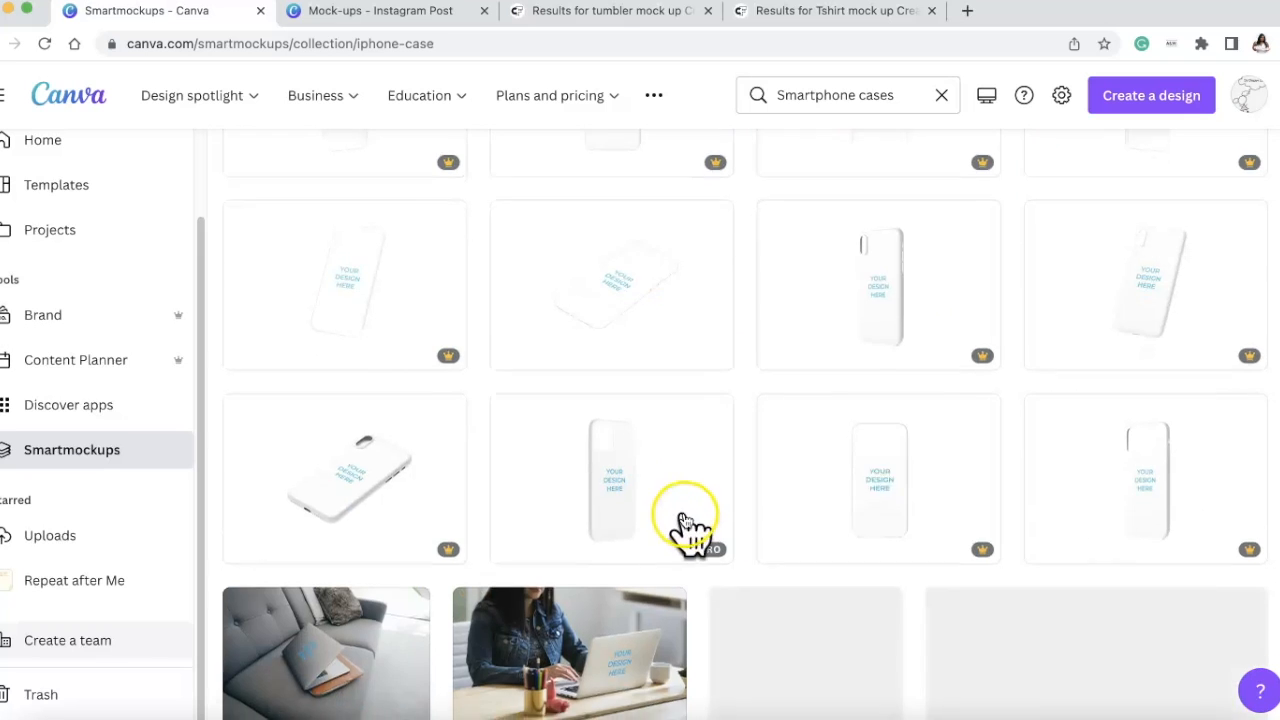
scroll(686, 528, down, 3)
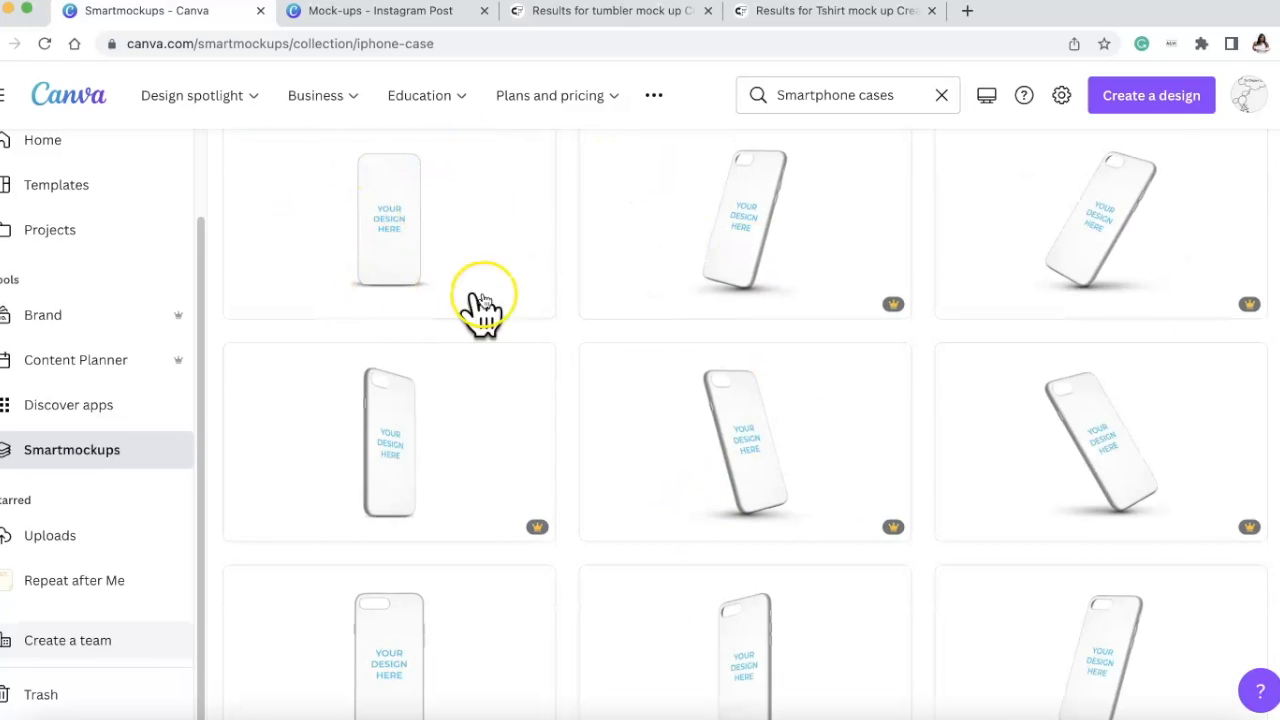
scroll(560, 420, up, 15)
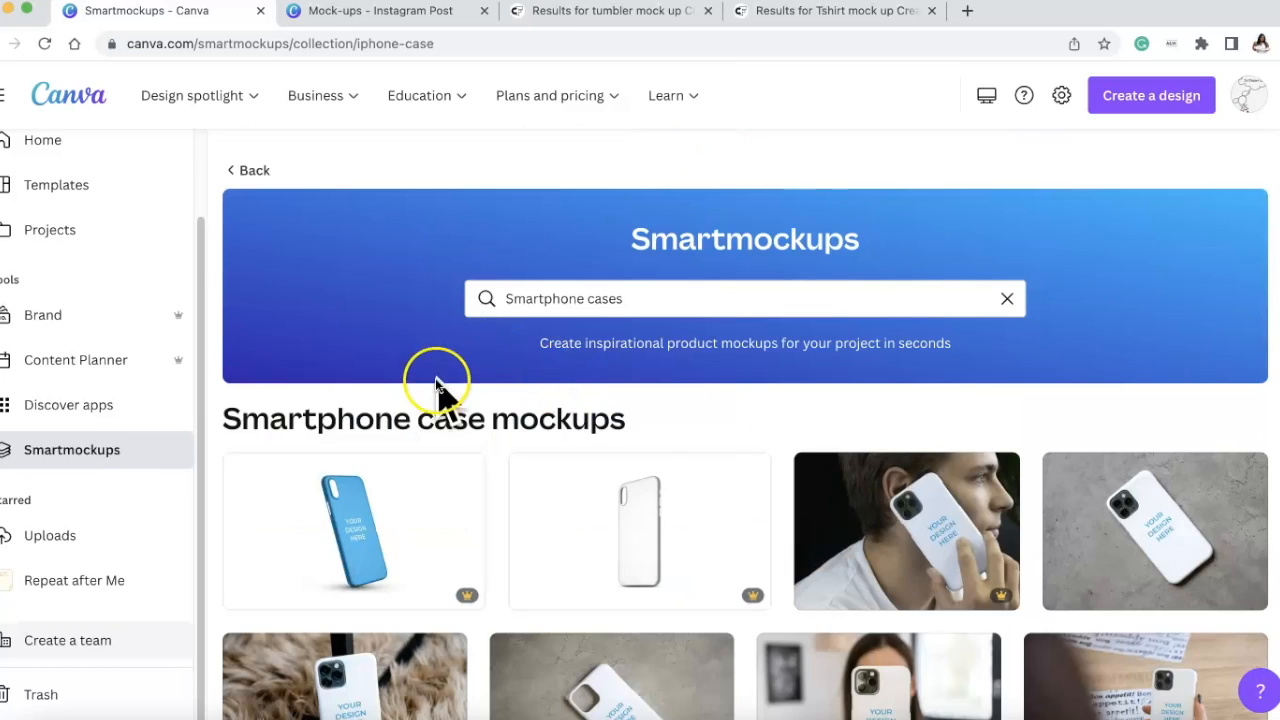
Return to the overview, open the Cosmetics collection in the Packaging category and examine its bottle, tube and jar mockups
click(251, 170)
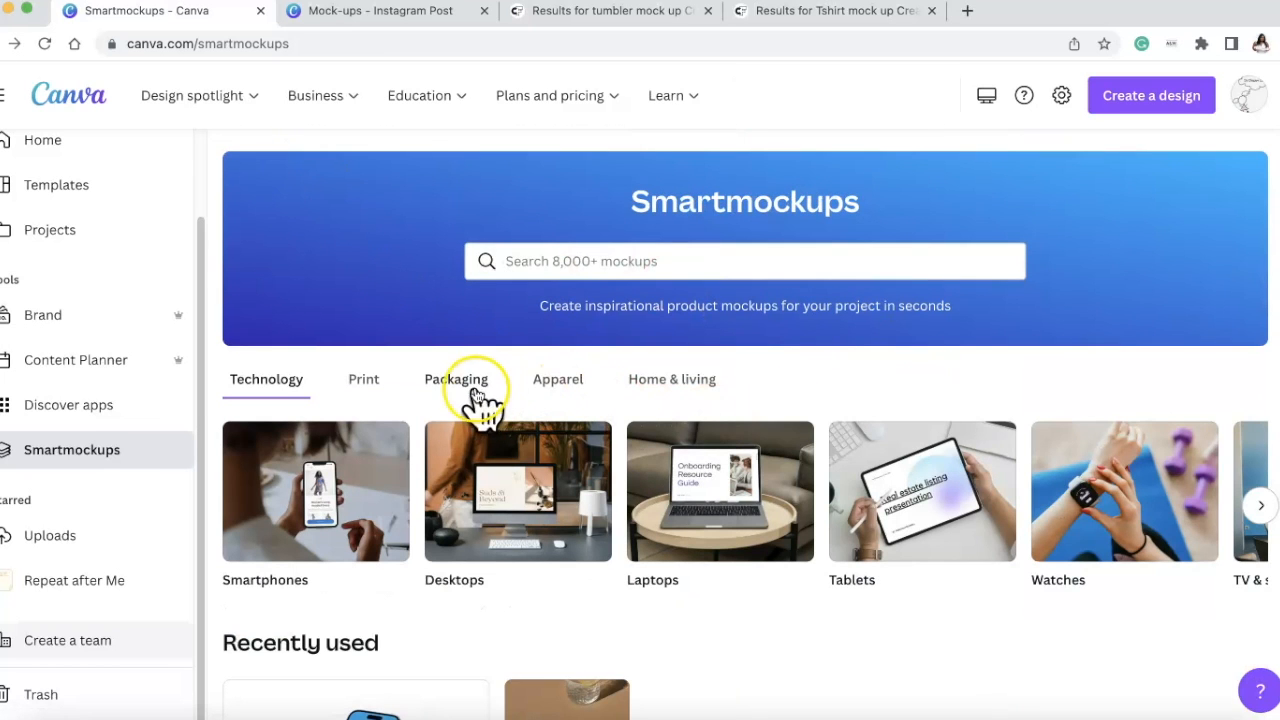
click(468, 383)
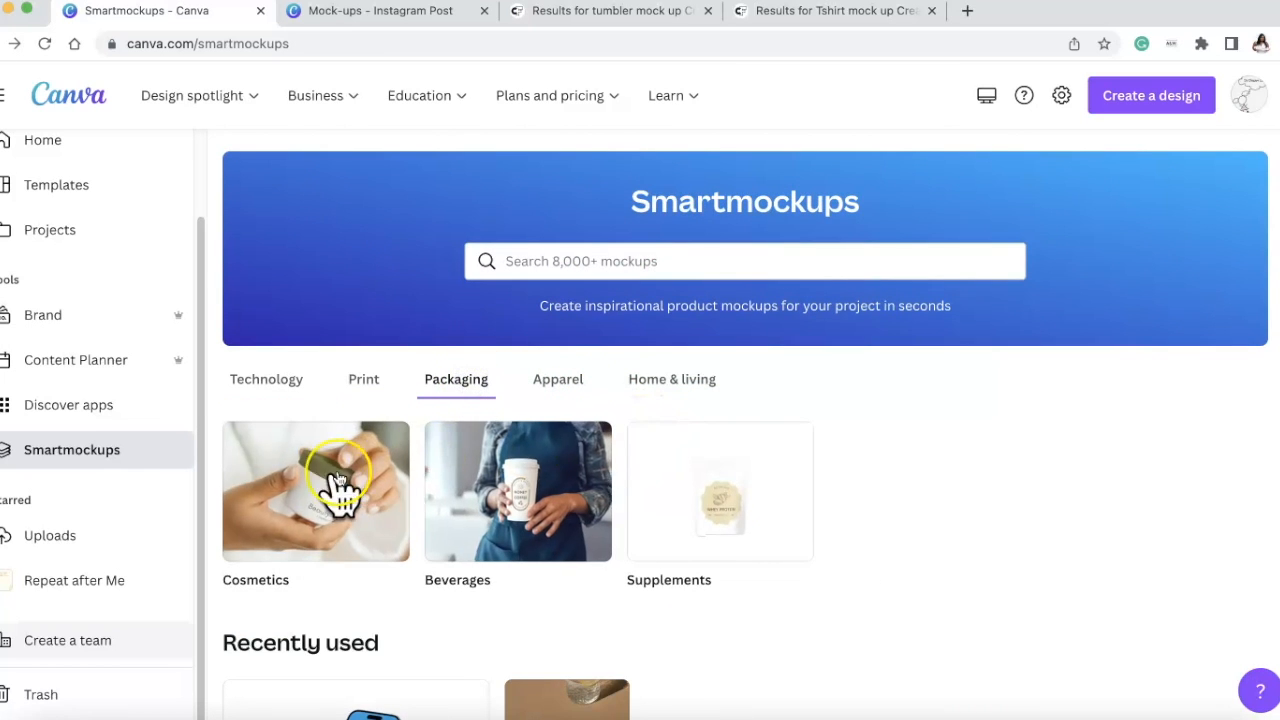
scroll(740, 468, down, 3)
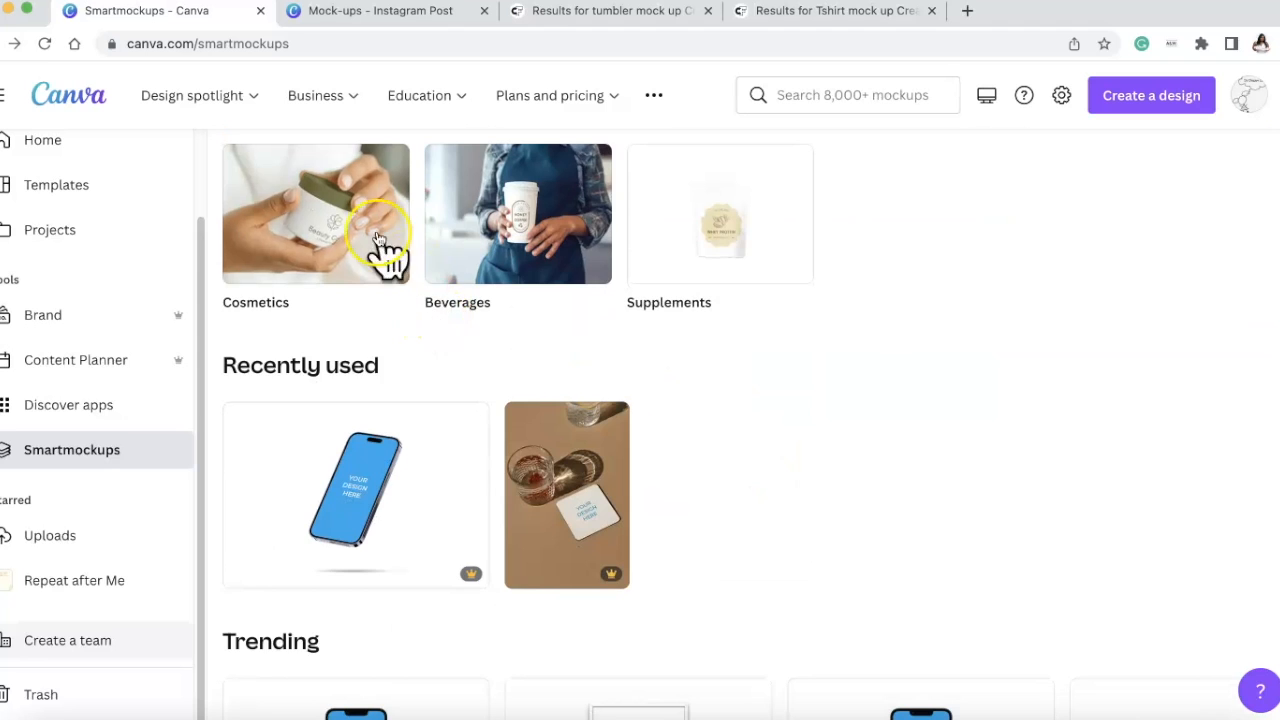
click(380, 240)
scroll(894, 434, down, 1)
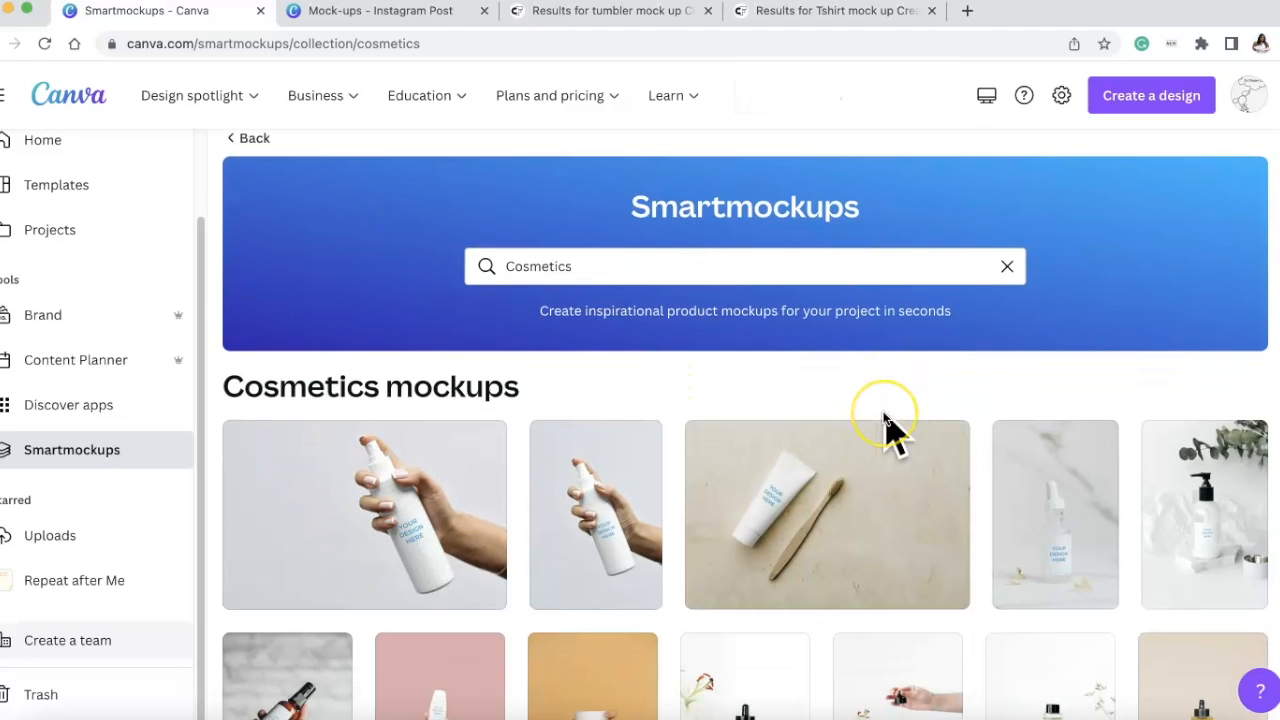
scroll(889, 429, down, 5)
scroll(849, 443, down, 3)
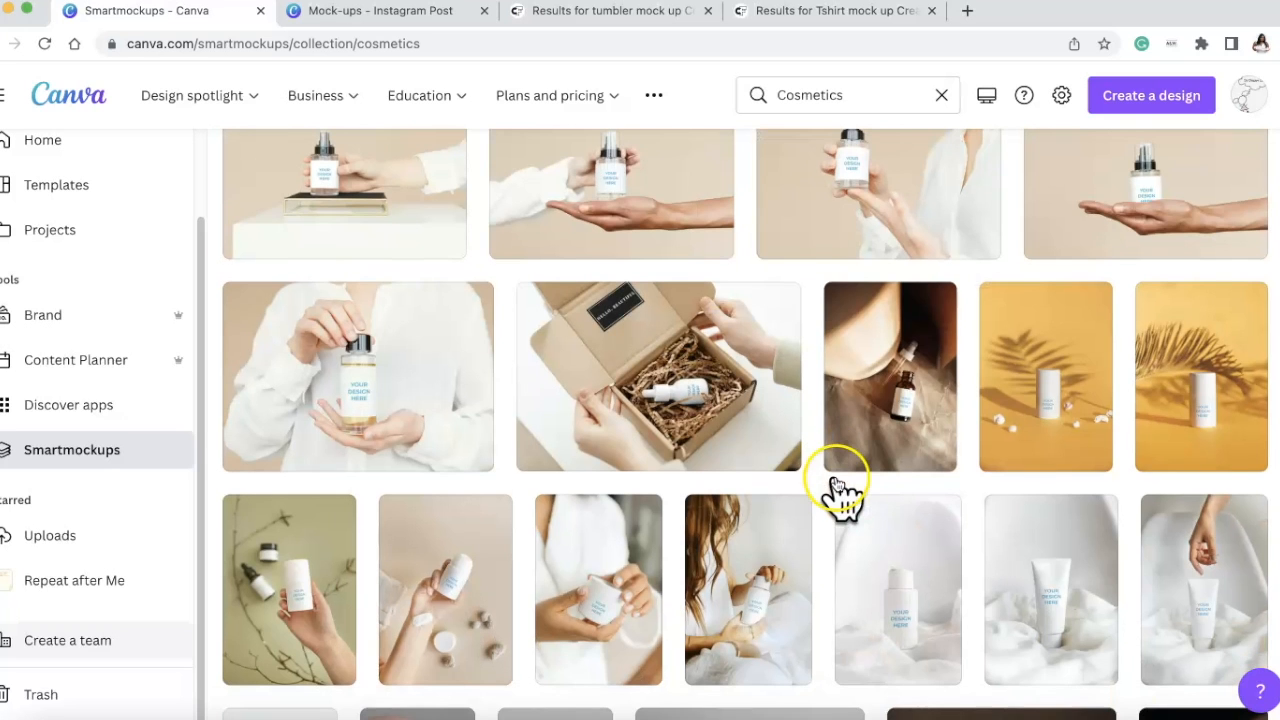
scroll(663, 497, down, 1)
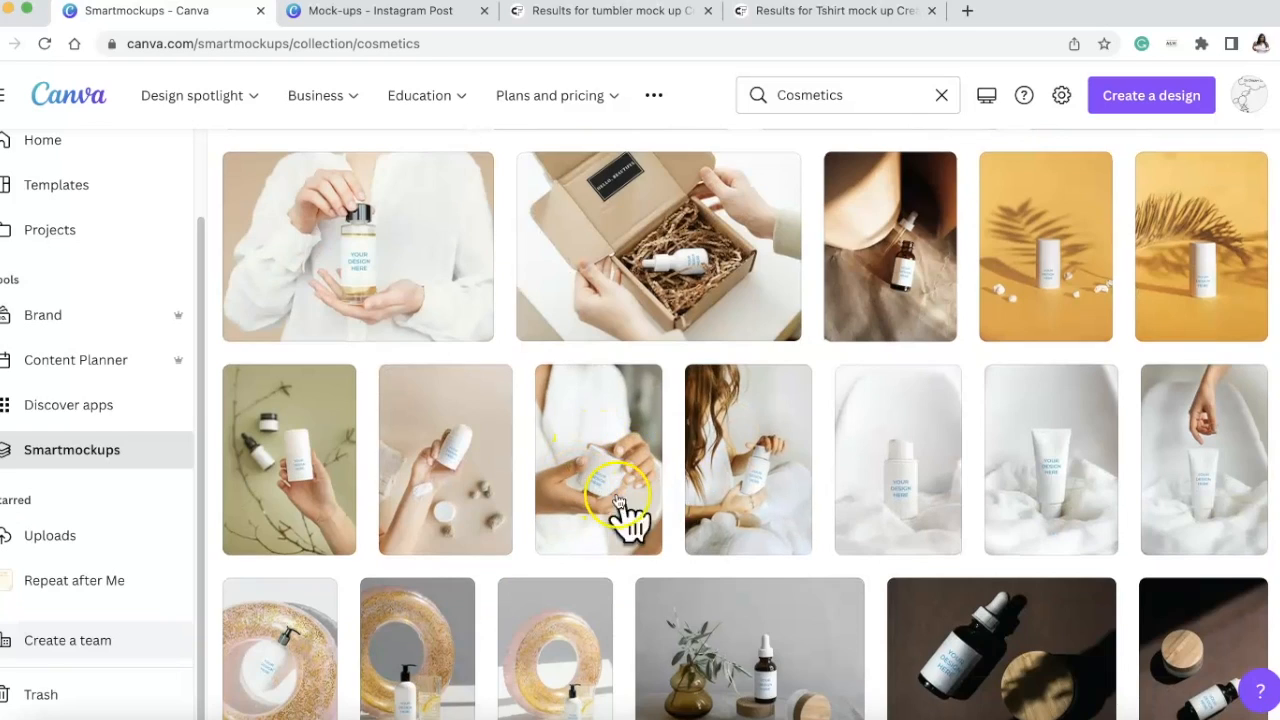
scroll(660, 540, down, 2)
scroll(980, 505, down, 6)
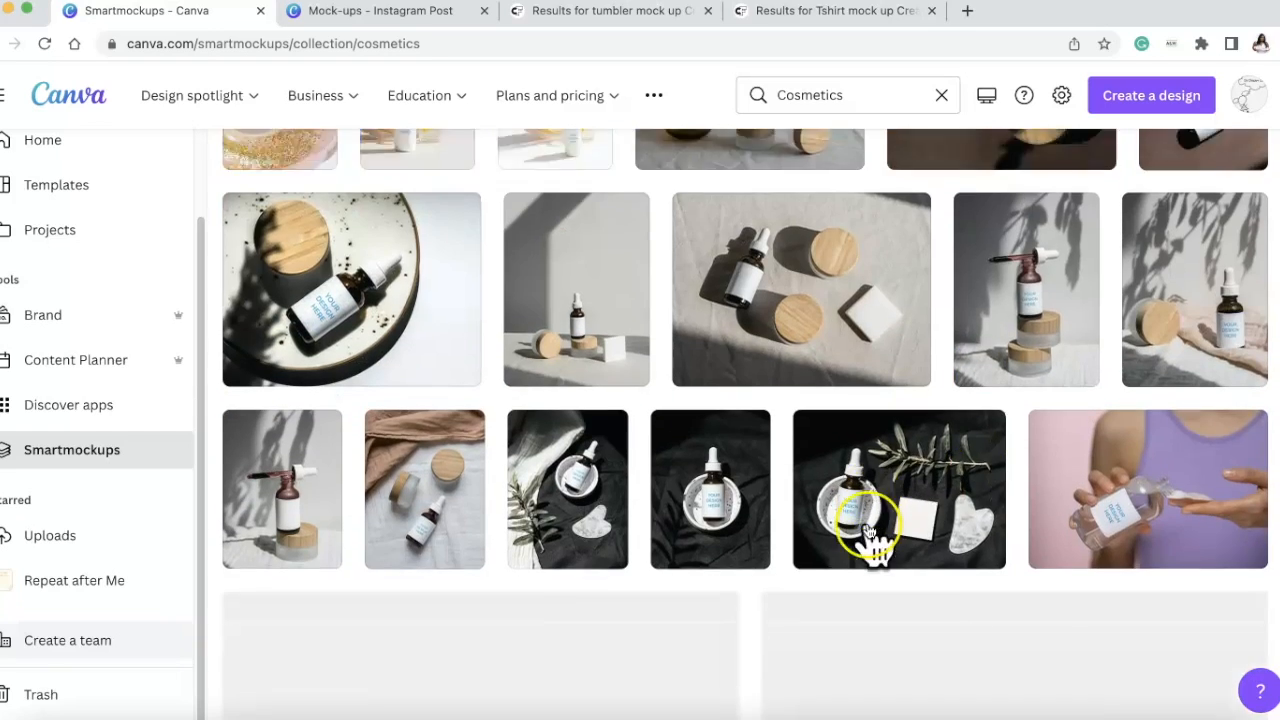
scroll(930, 544, down, 3)
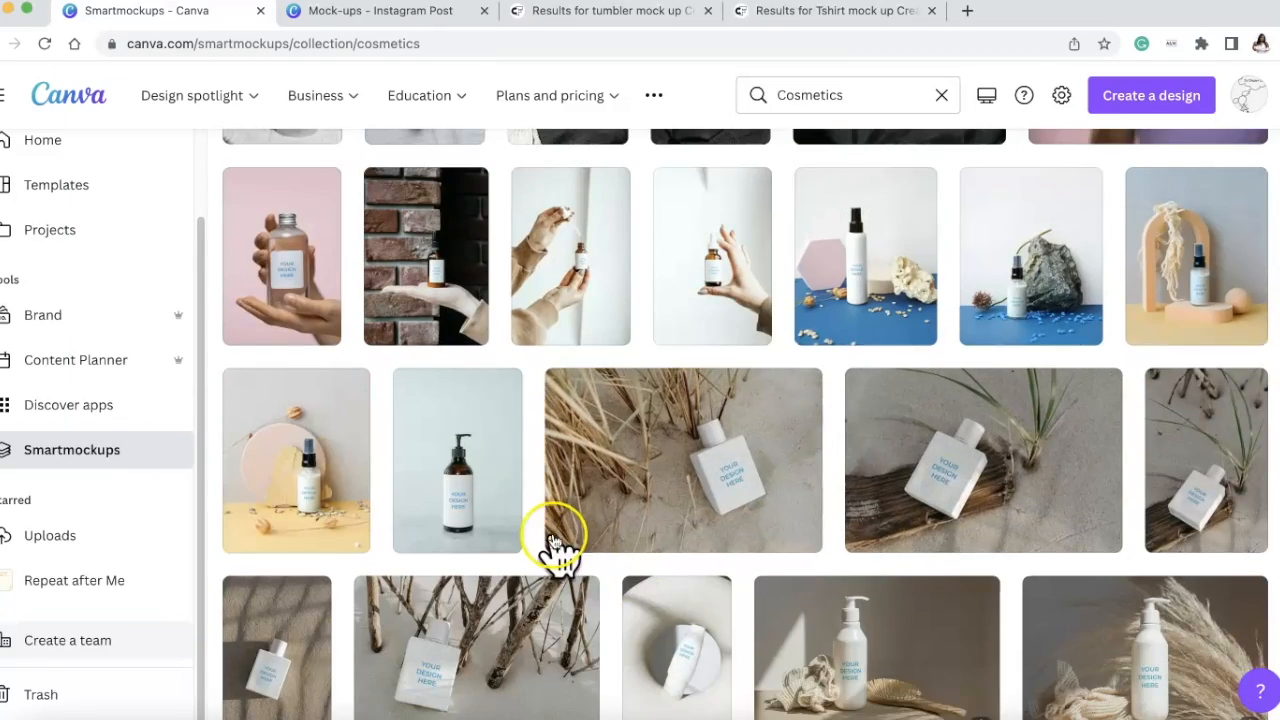
scroll(540, 550, up, 15)
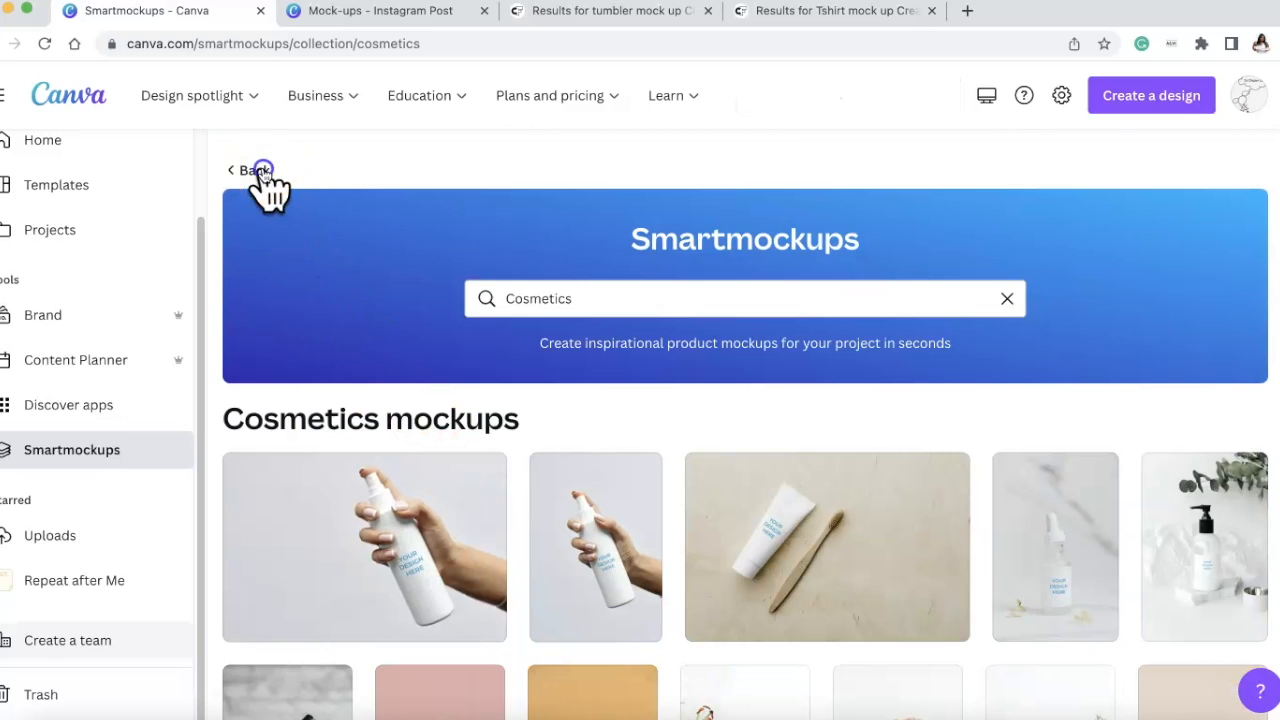
Return to the Smartmockups overview, open the T-shirts collection in the Apparel category and examine its range of T-shirt mockups
click(258, 170)
scroll(560, 400, up, 3)
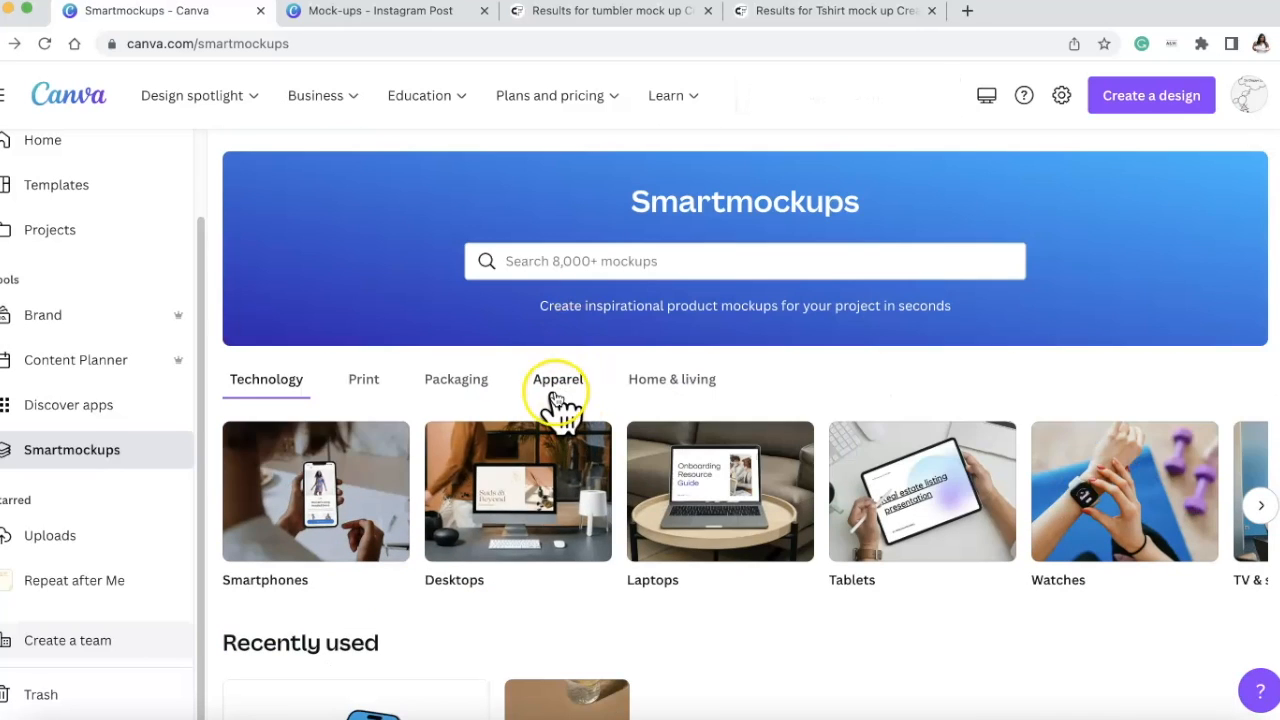
click(556, 398)
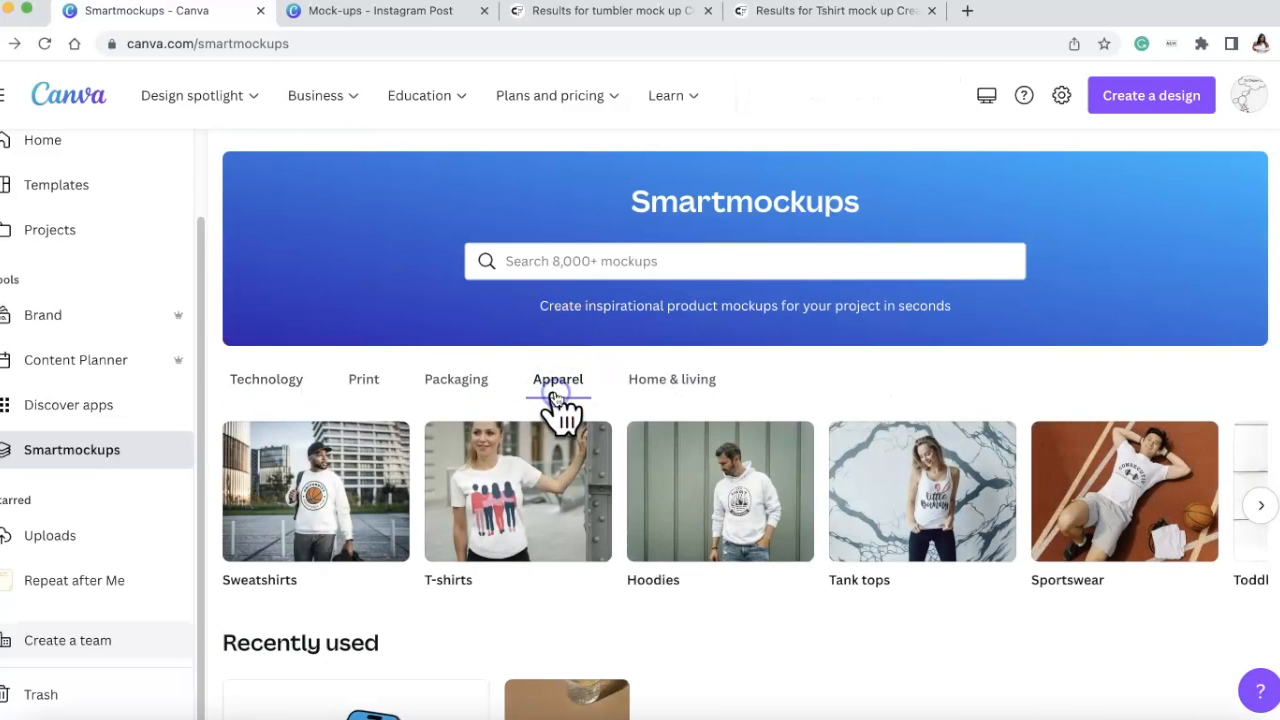
click(537, 490)
scroll(620, 540, down, 15)
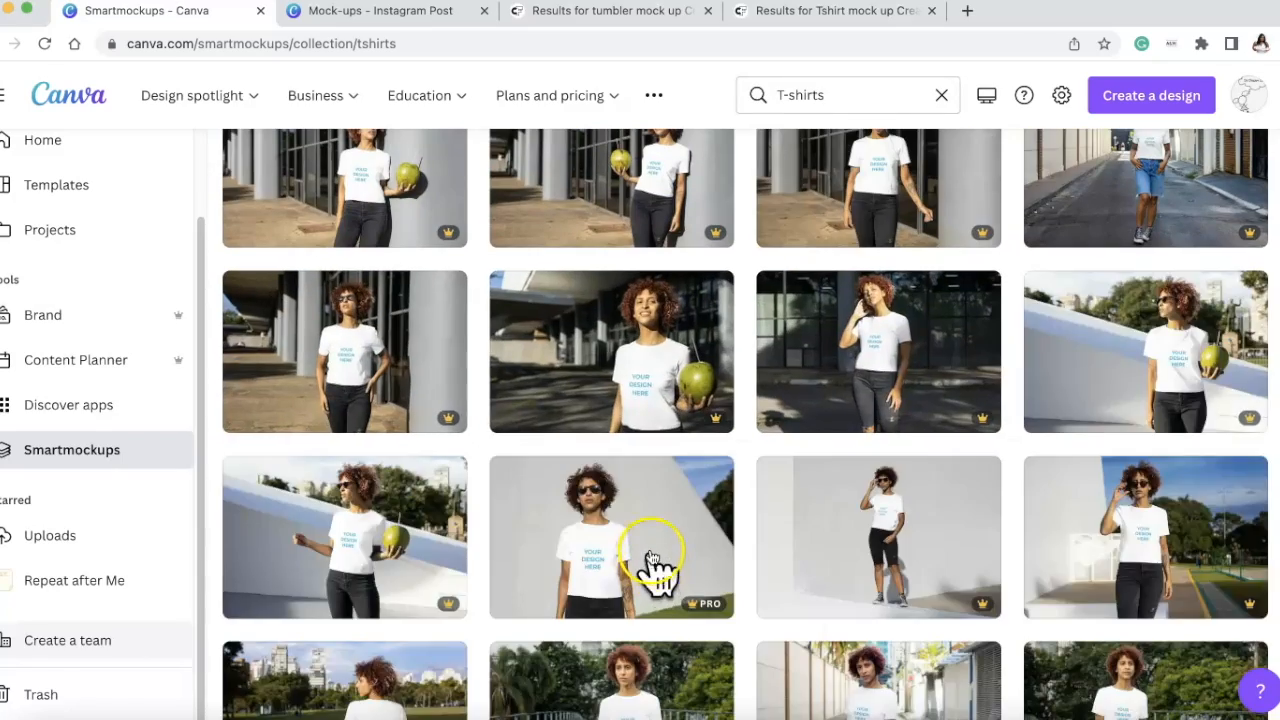
scroll(654, 560, down, 6)
scroll(777, 630, down, 5)
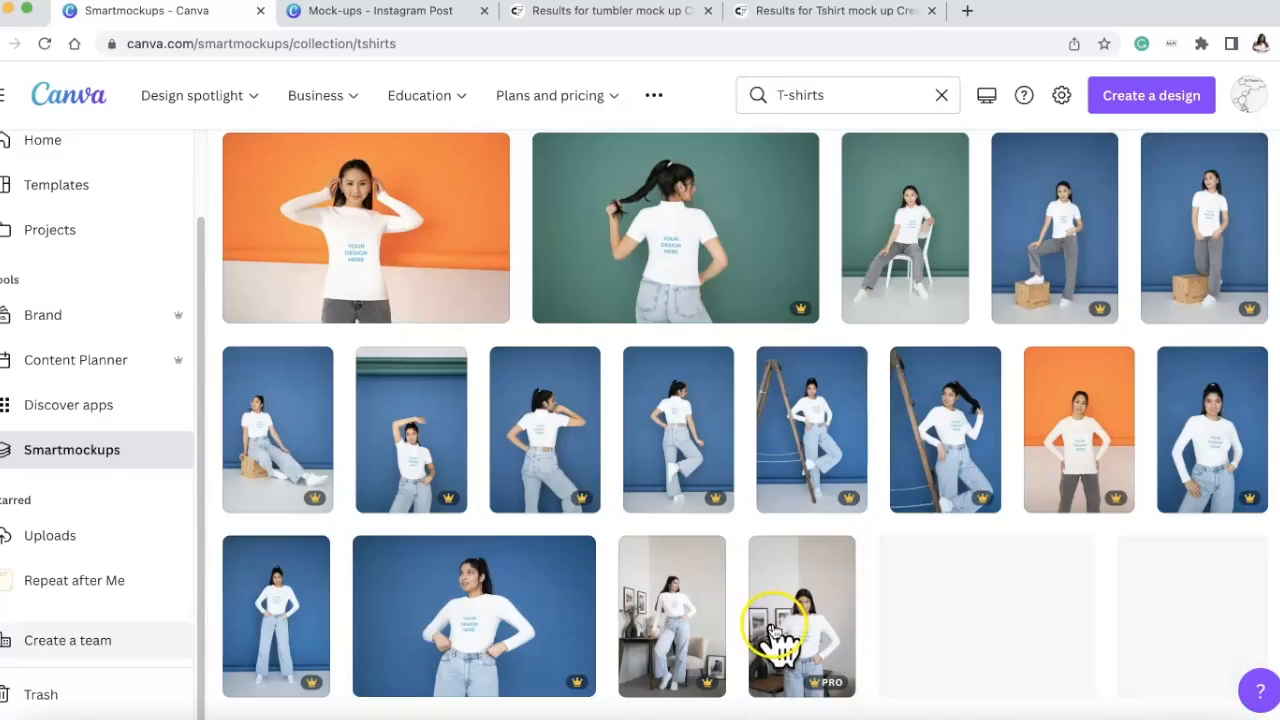
scroll(568, 590, down, 10)
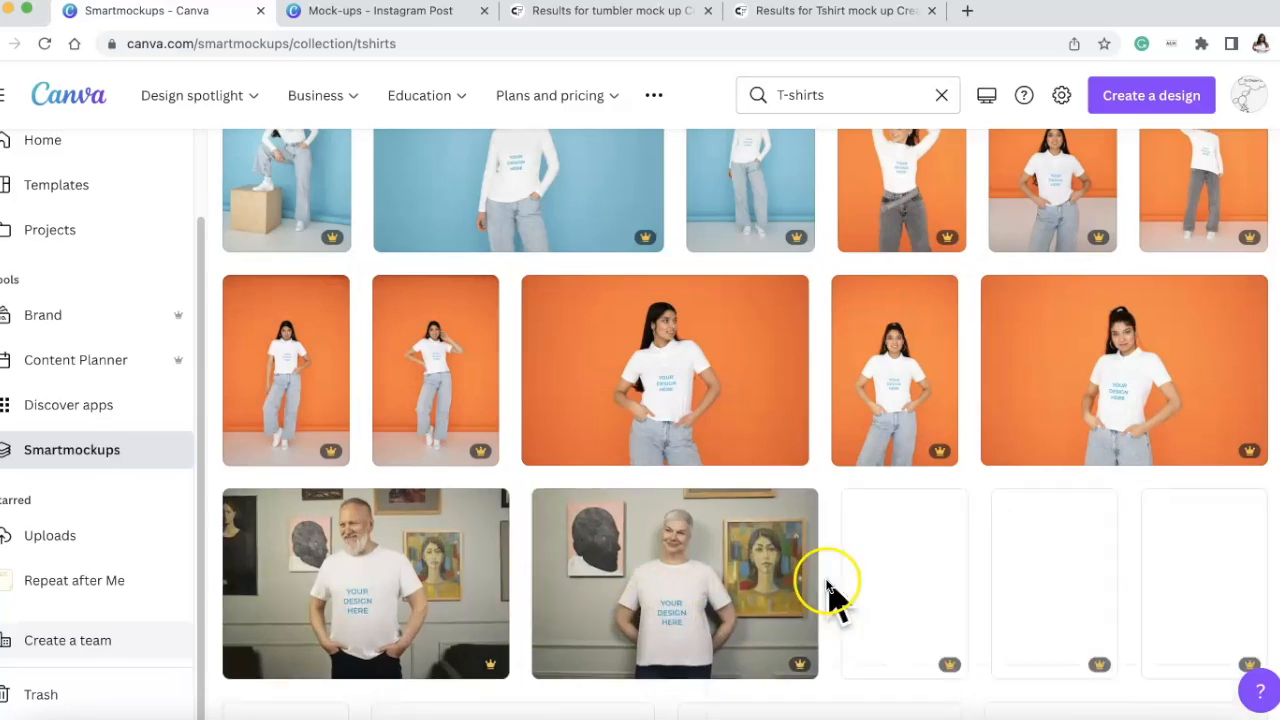
scroll(371, 329, up, 20)
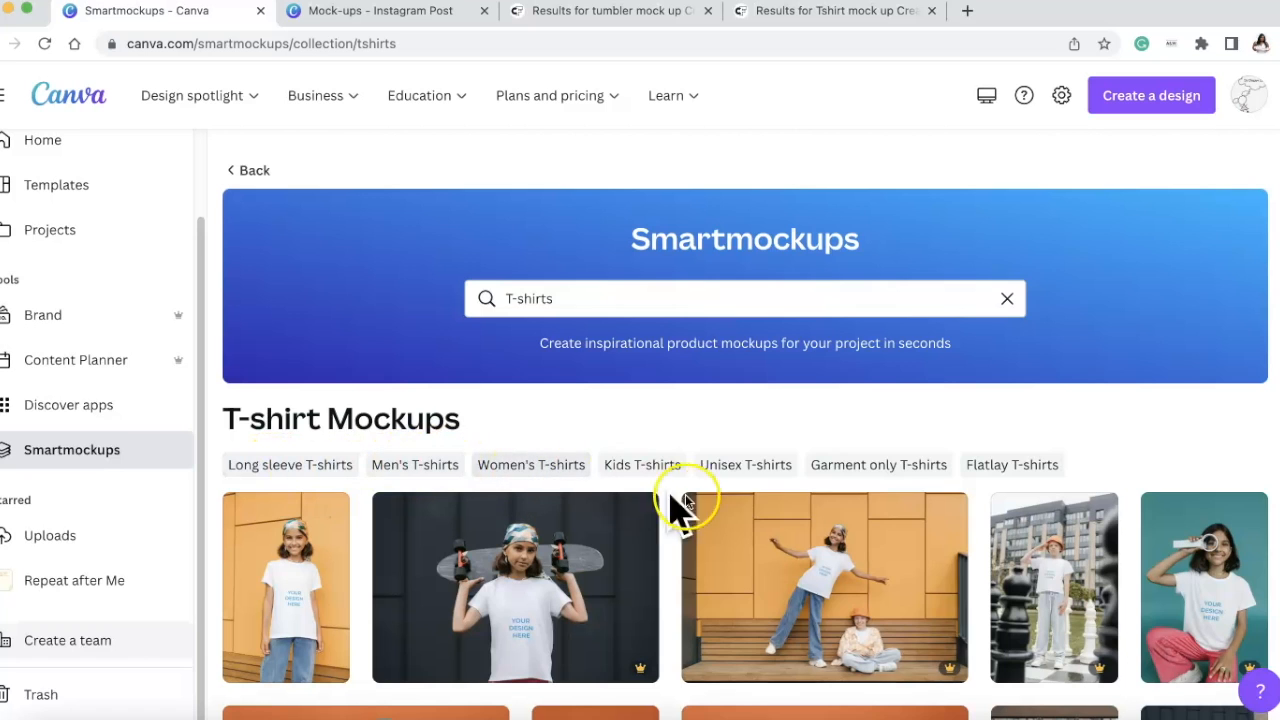
Narrow the T-shirt mockups to Garment only T-shirts and examine the folded, hanging and plain shirt mockups
click(878, 466)
scroll(700, 543, down, 5)
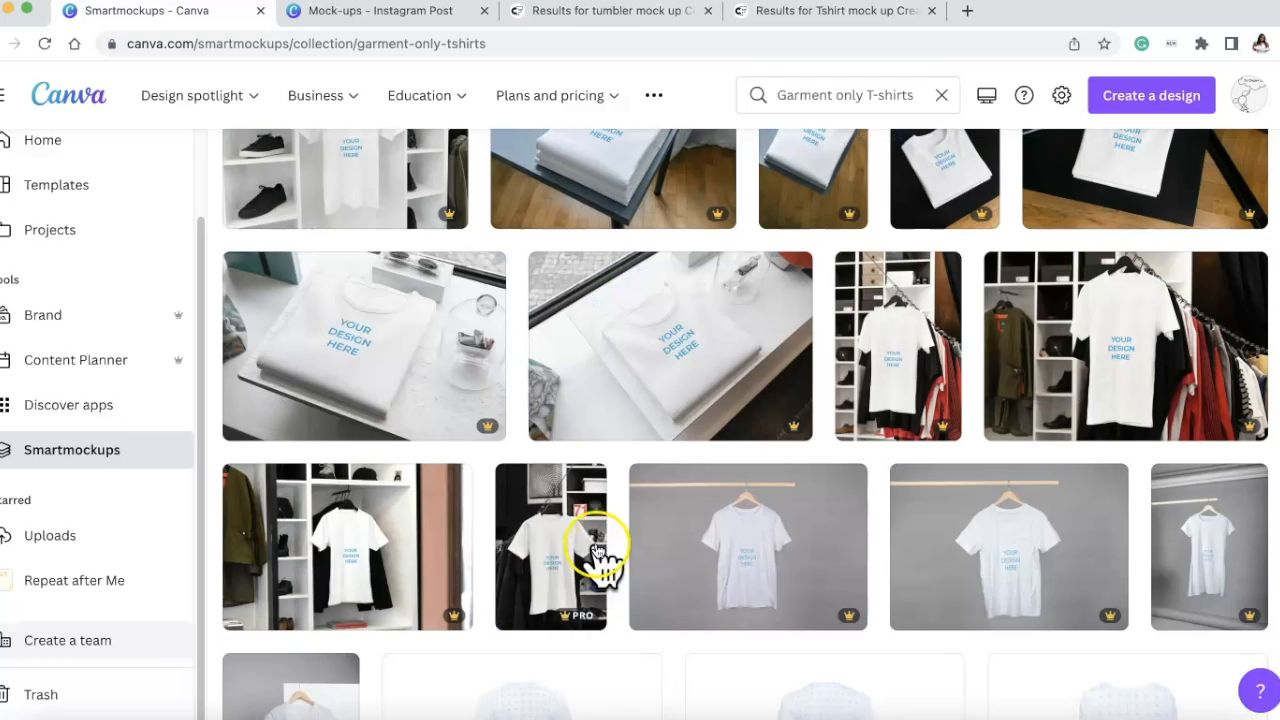
scroll(449, 394, up, 2)
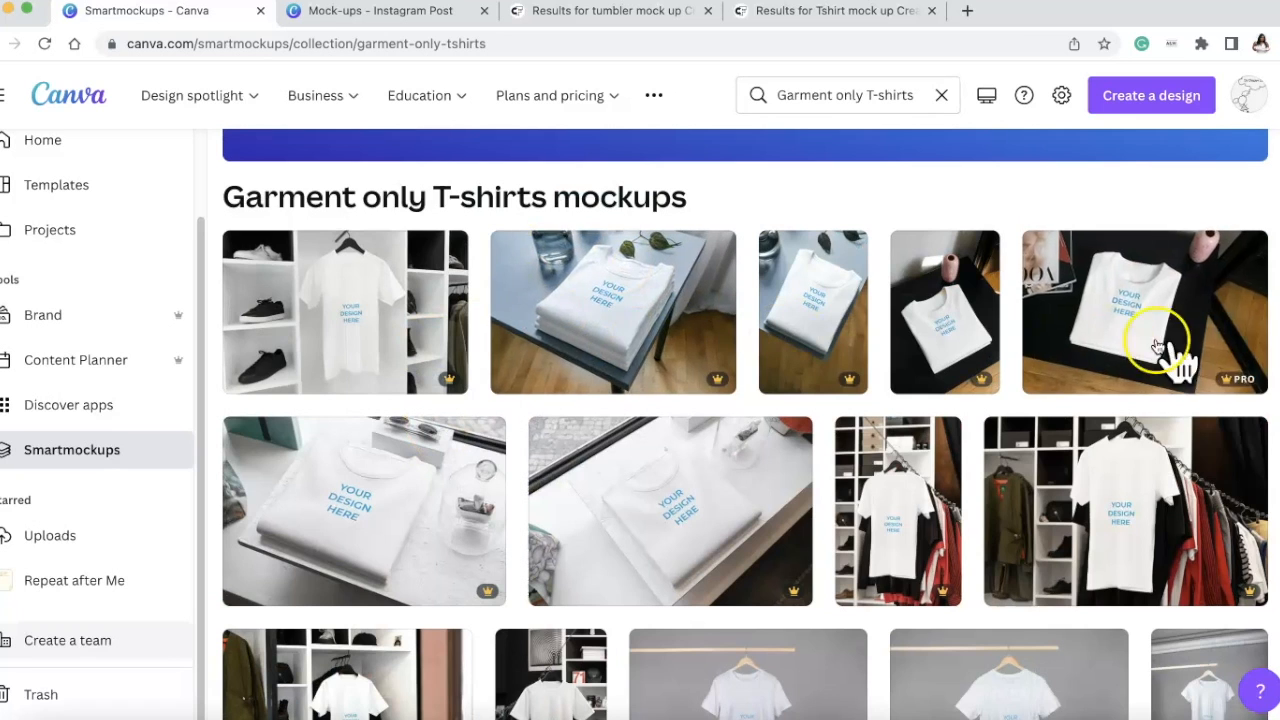
scroll(1017, 571, down, 5)
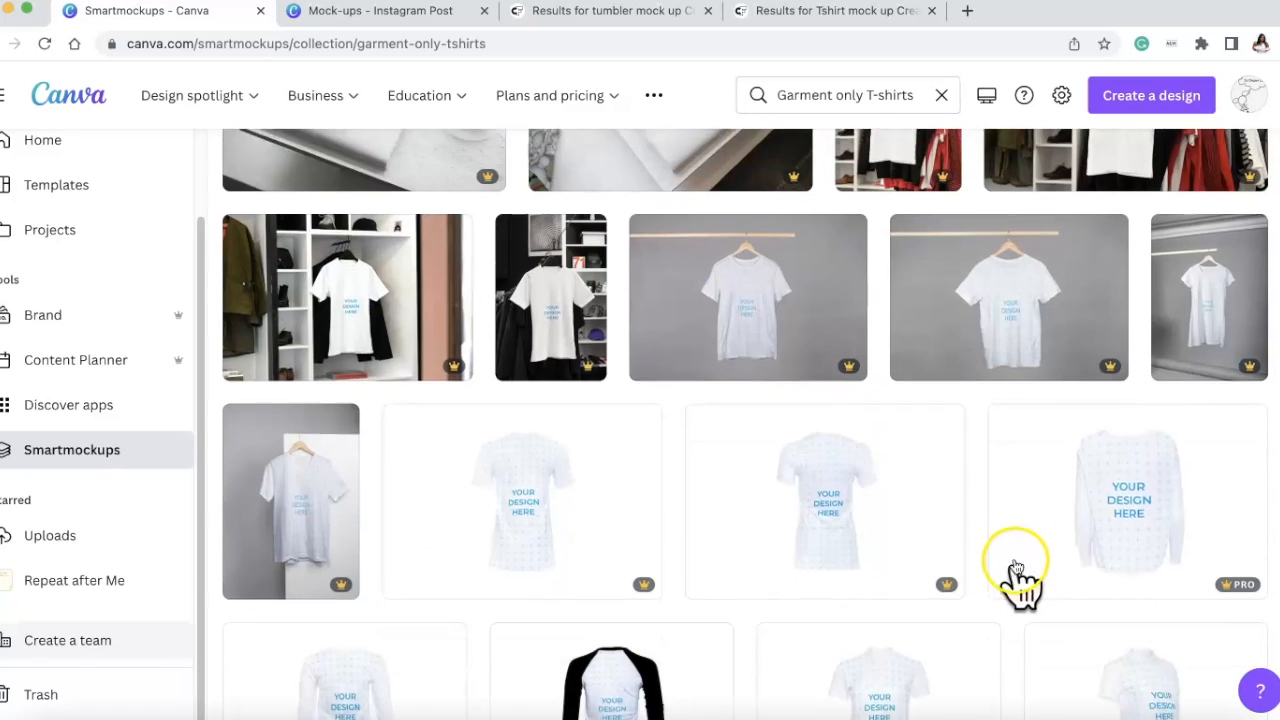
scroll(848, 405, down, 10)
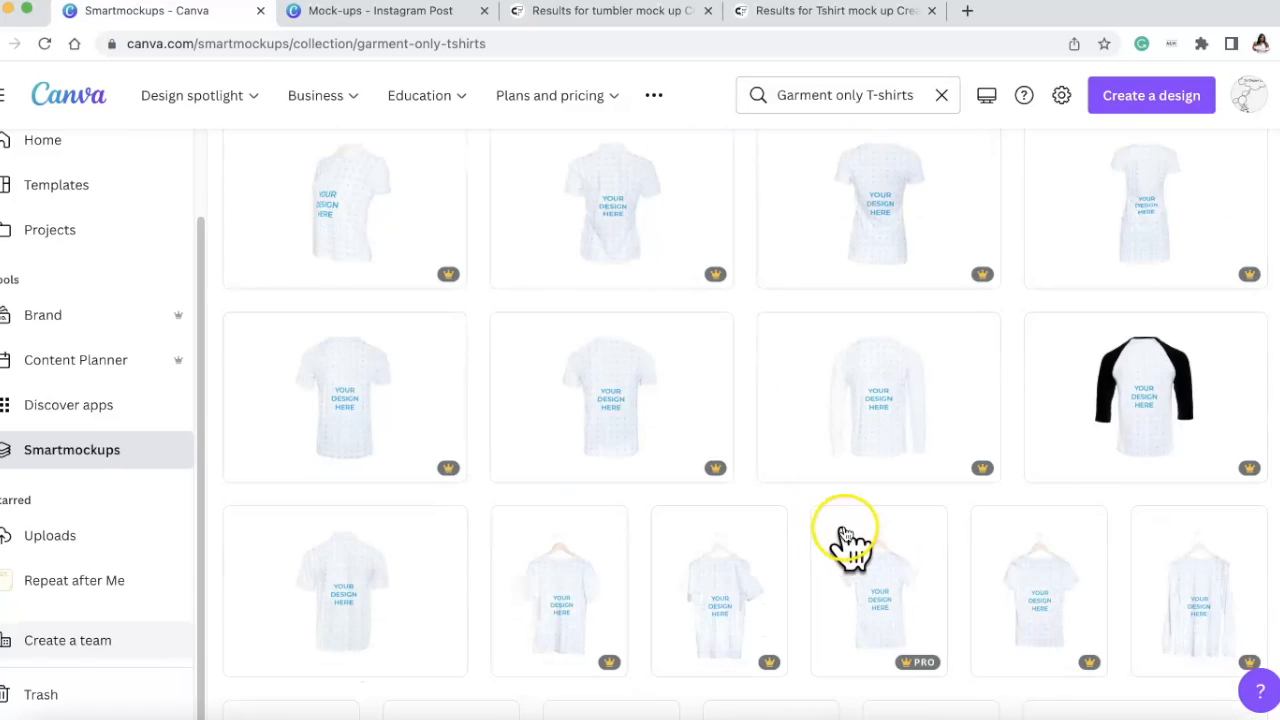
scroll(835, 505, down, 2)
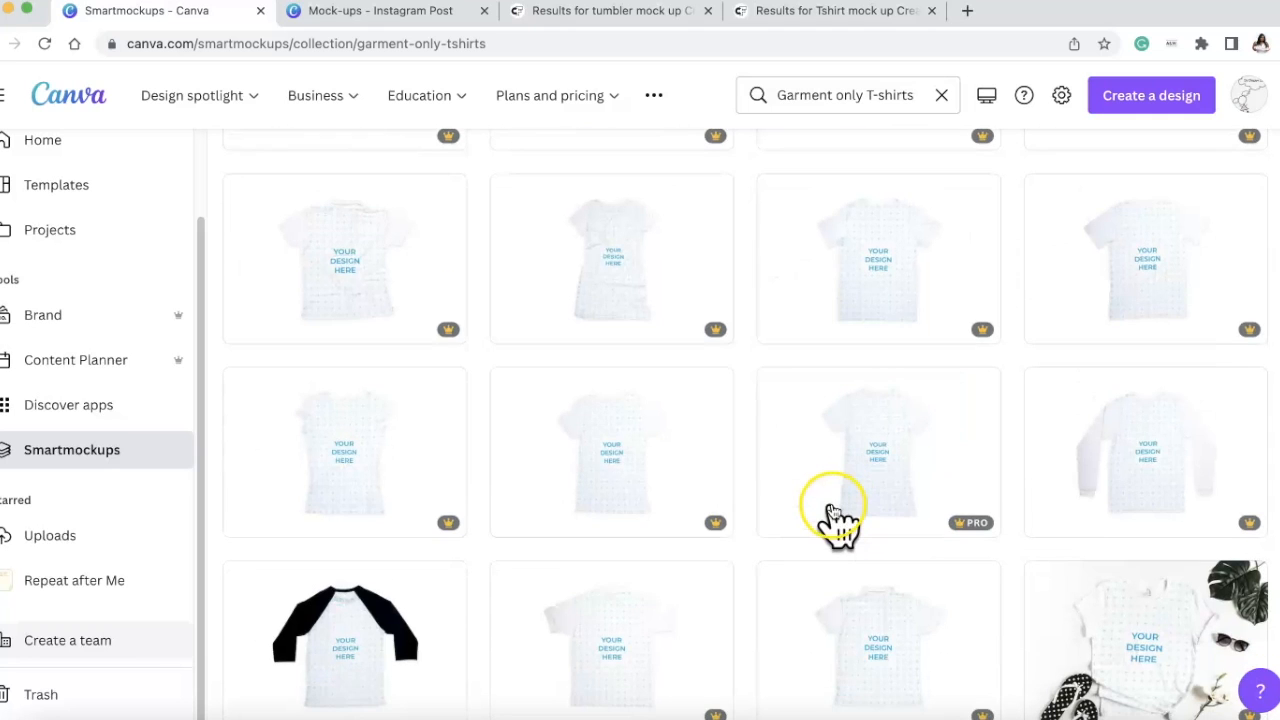
scroll(790, 505, up, 15)
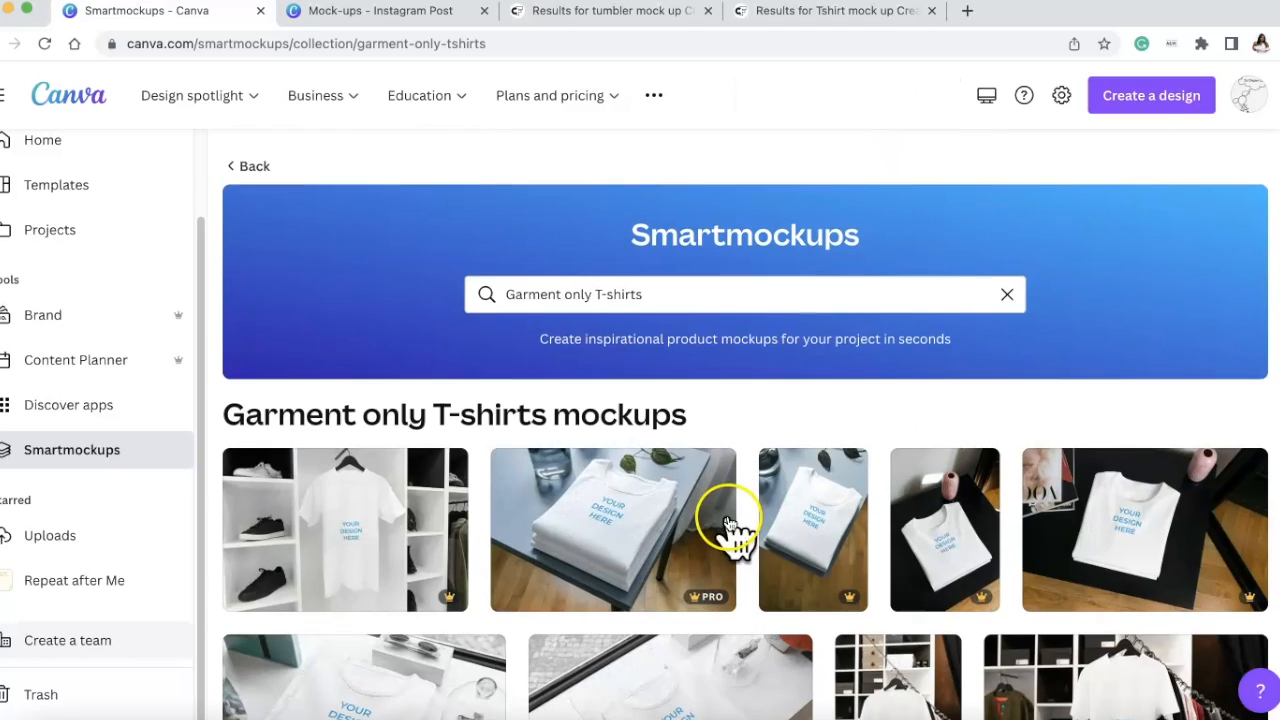
Go back to the T-shirts collection, open the Flatlay T-shirts subcategory and examine its mockups
click(243, 172)
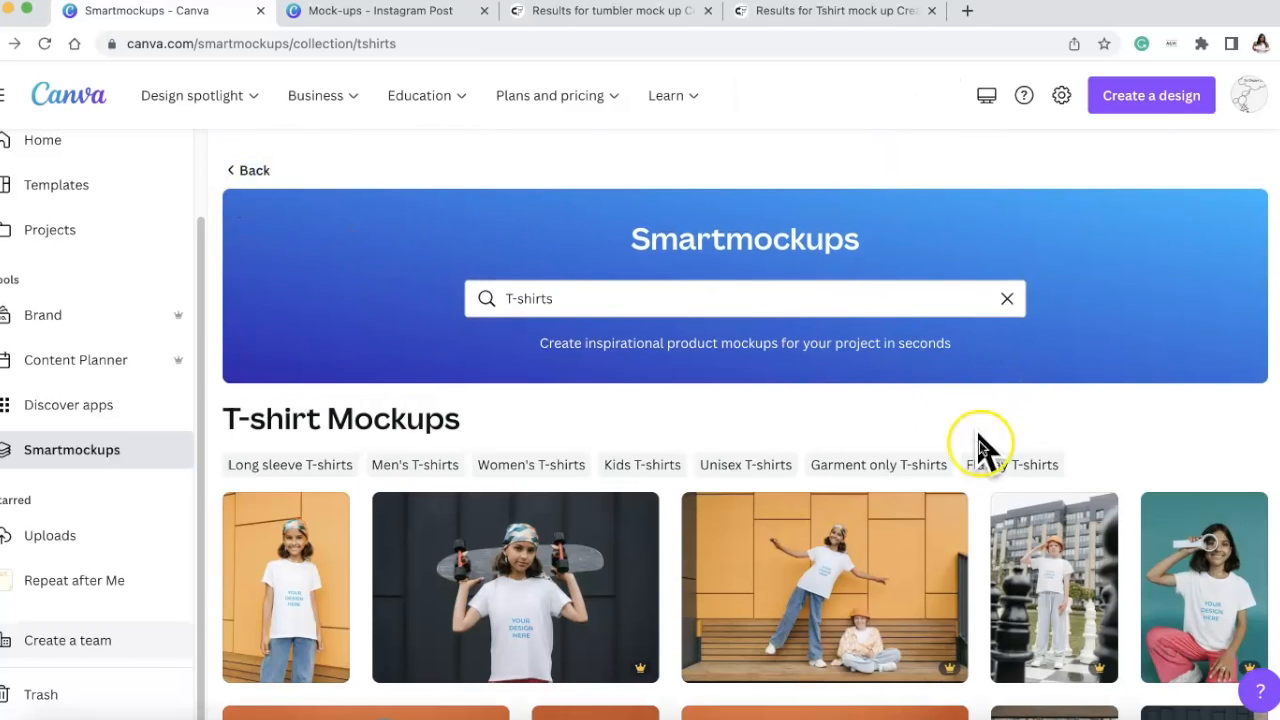
click(1030, 465)
scroll(766, 543, down, 5)
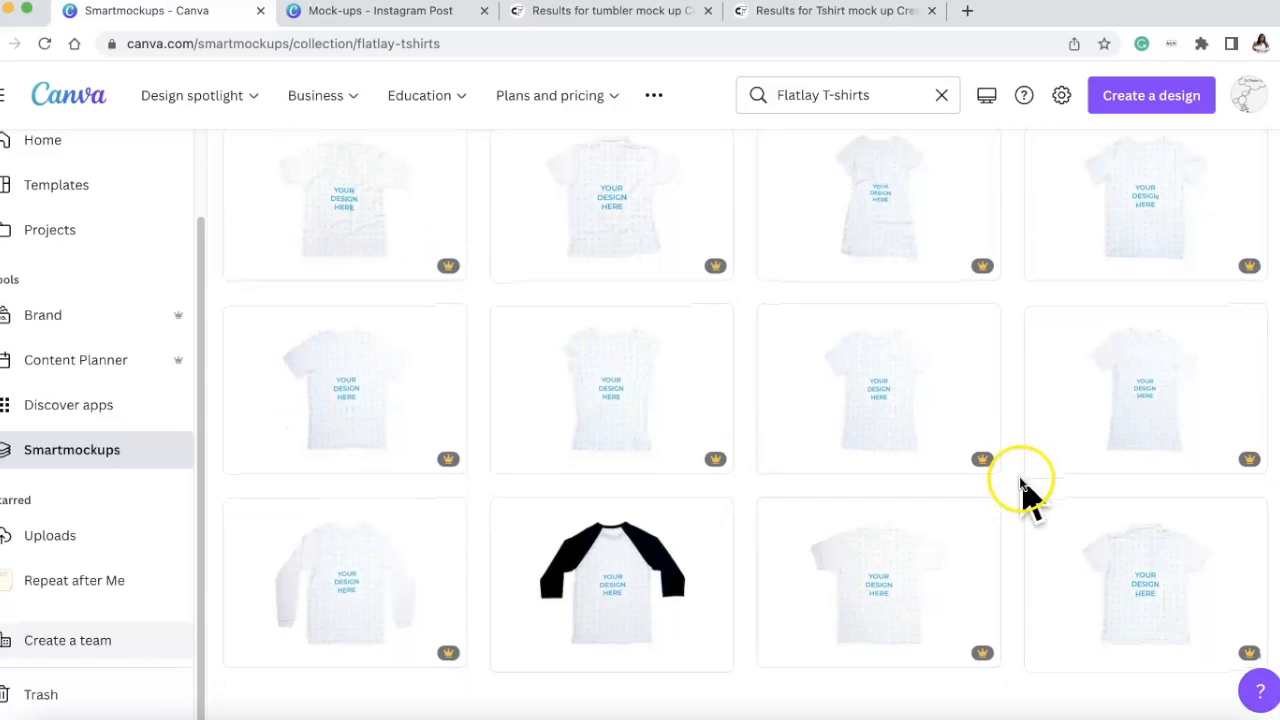
scroll(1003, 510, up, 5)
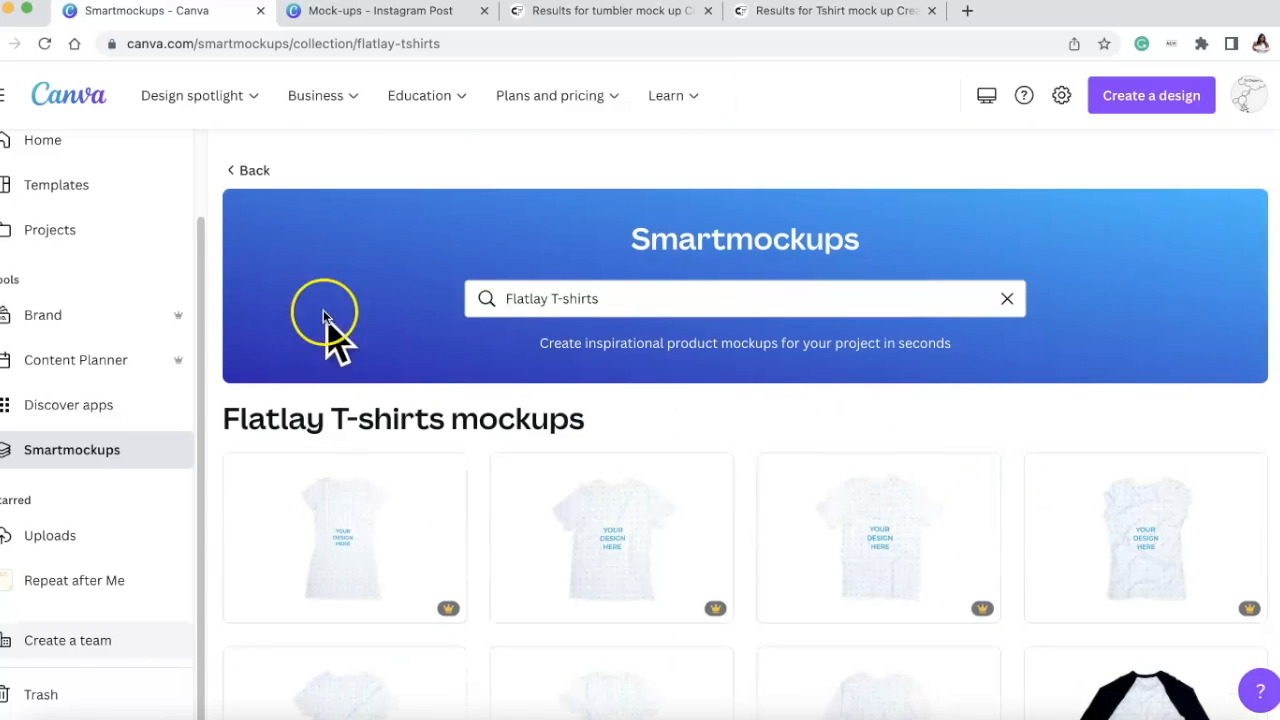
Return to the Smartmockups overview, open the Toddlers collection in the Apparel category and examine its bodysuit mockups
click(240, 178)
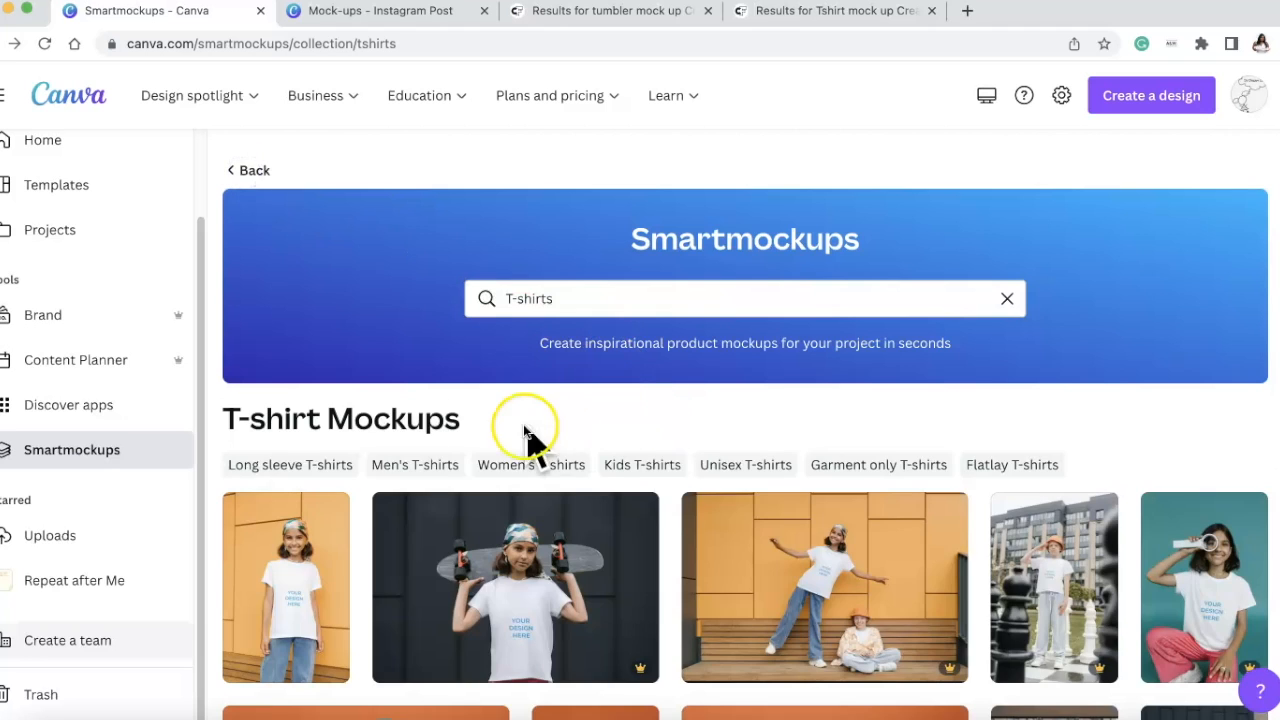
click(255, 172)
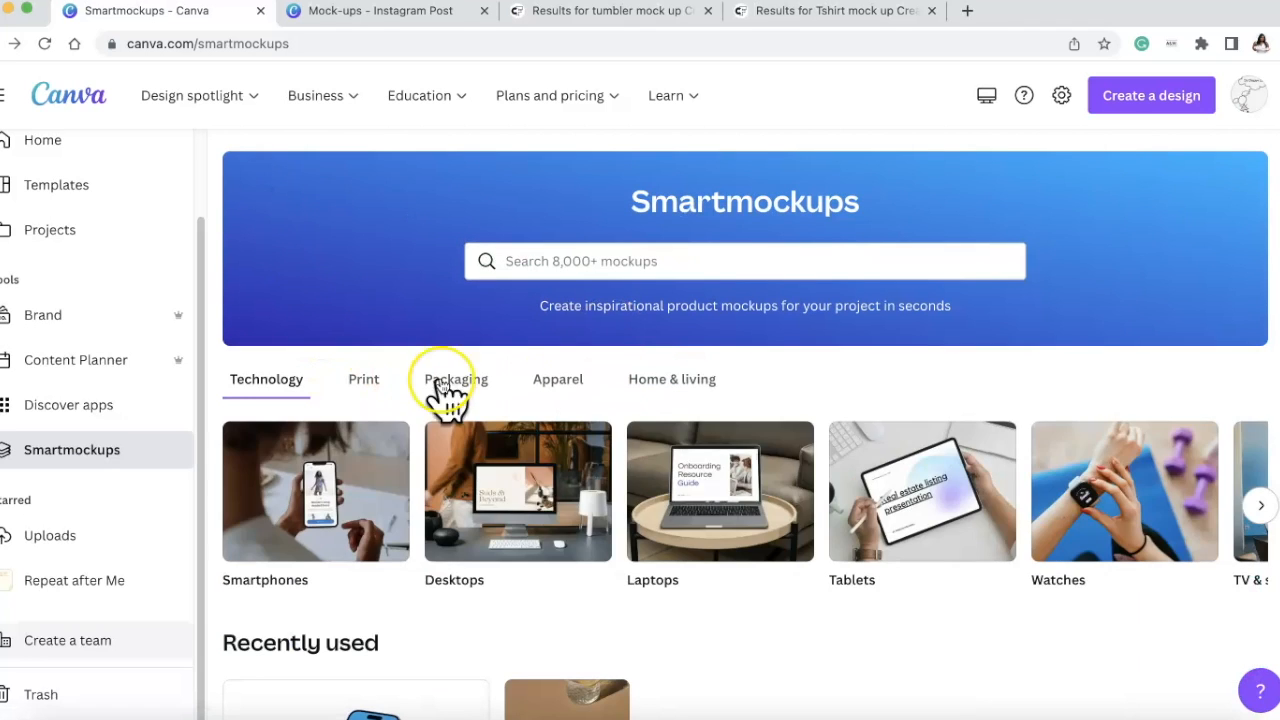
click(575, 390)
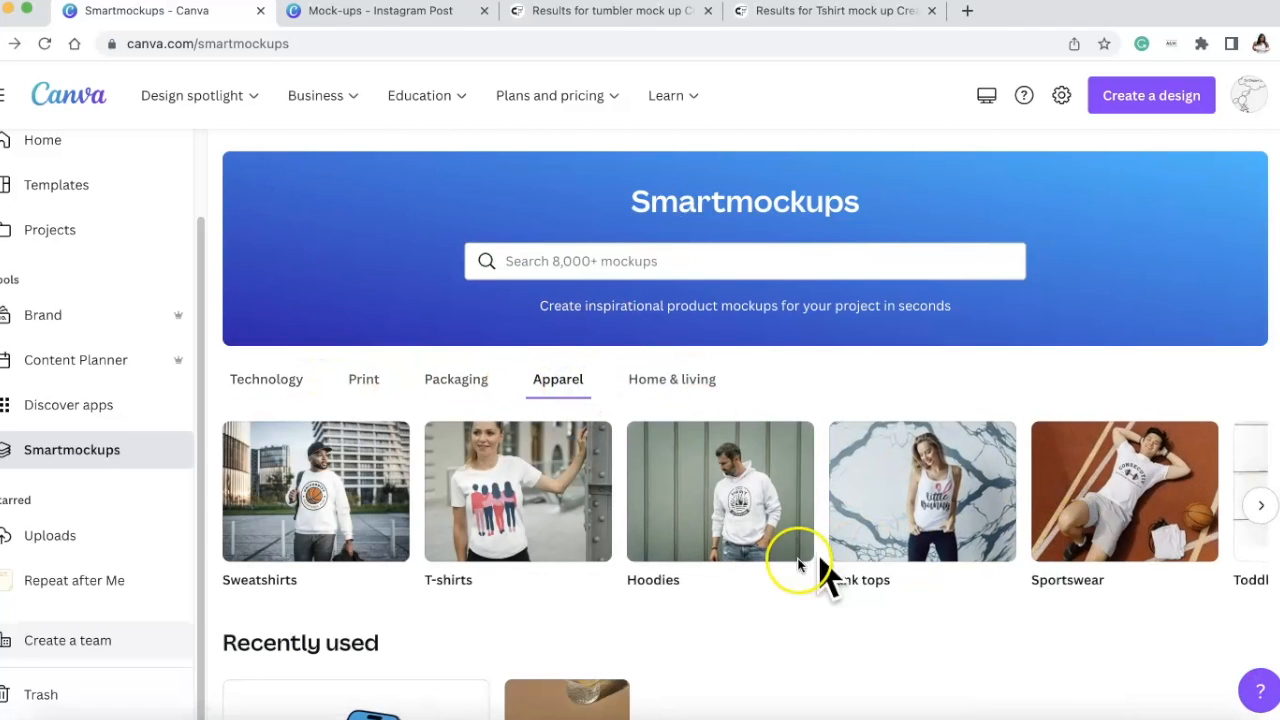
click(1257, 510)
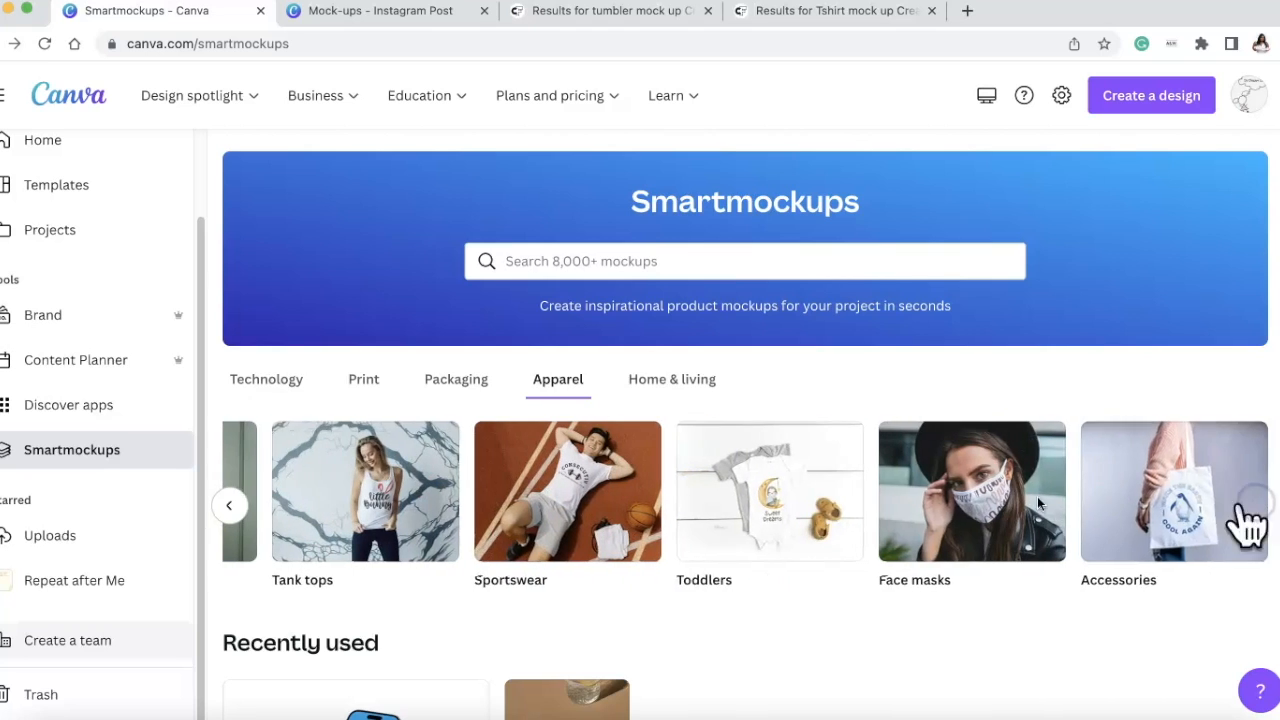
click(830, 495)
scroll(690, 545, down, 5)
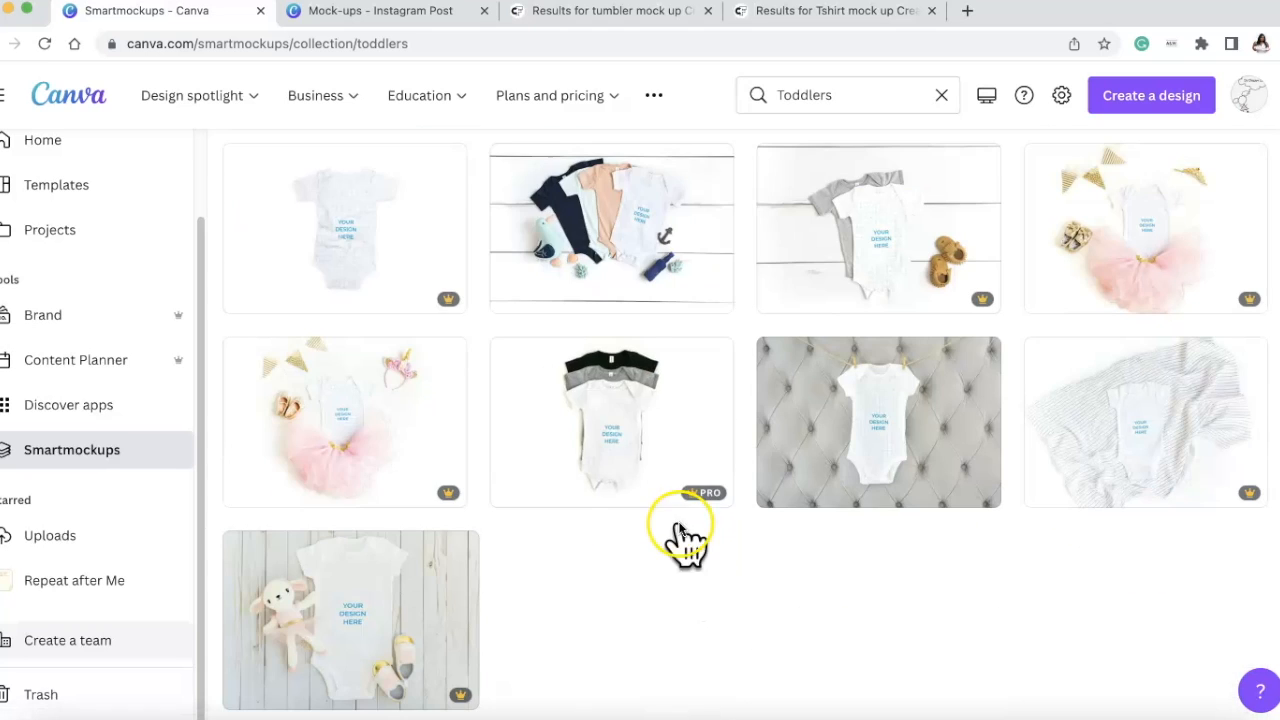
scroll(766, 566, up, 5)
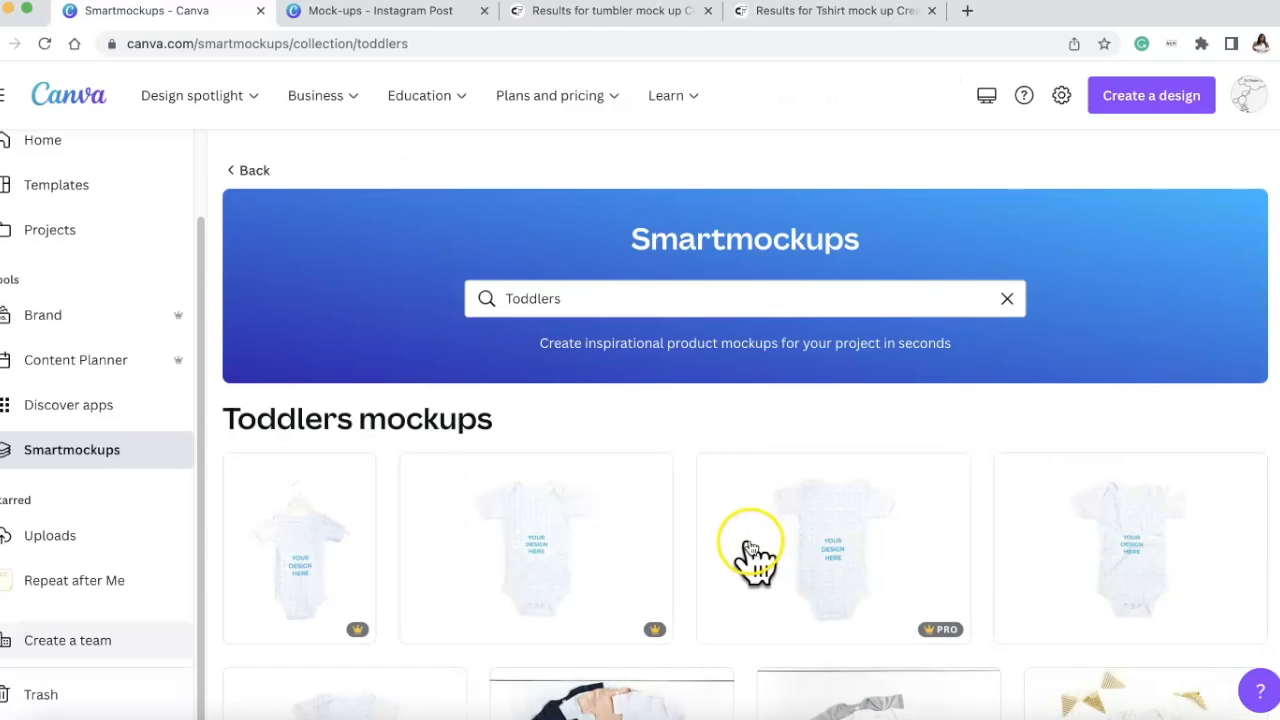
Go back to the overview, open the Accessories collection in the Apparel category and examine its tote bag mockups
click(258, 170)
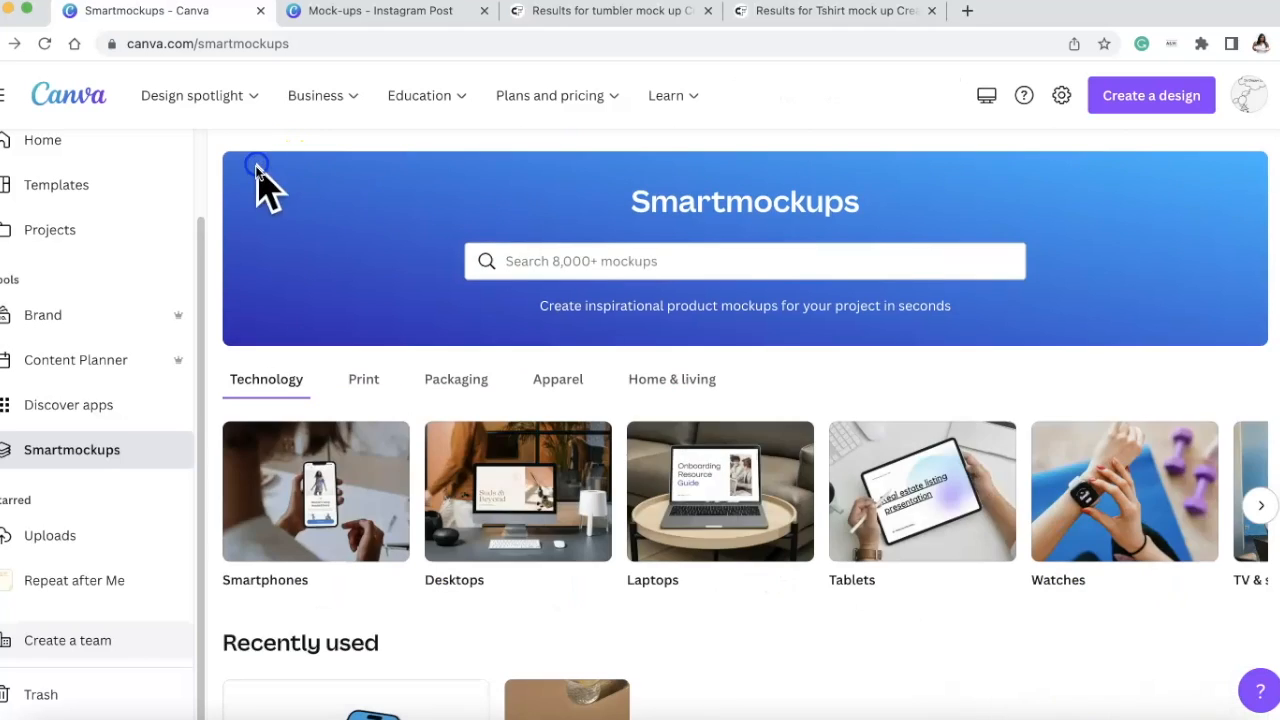
click(565, 381)
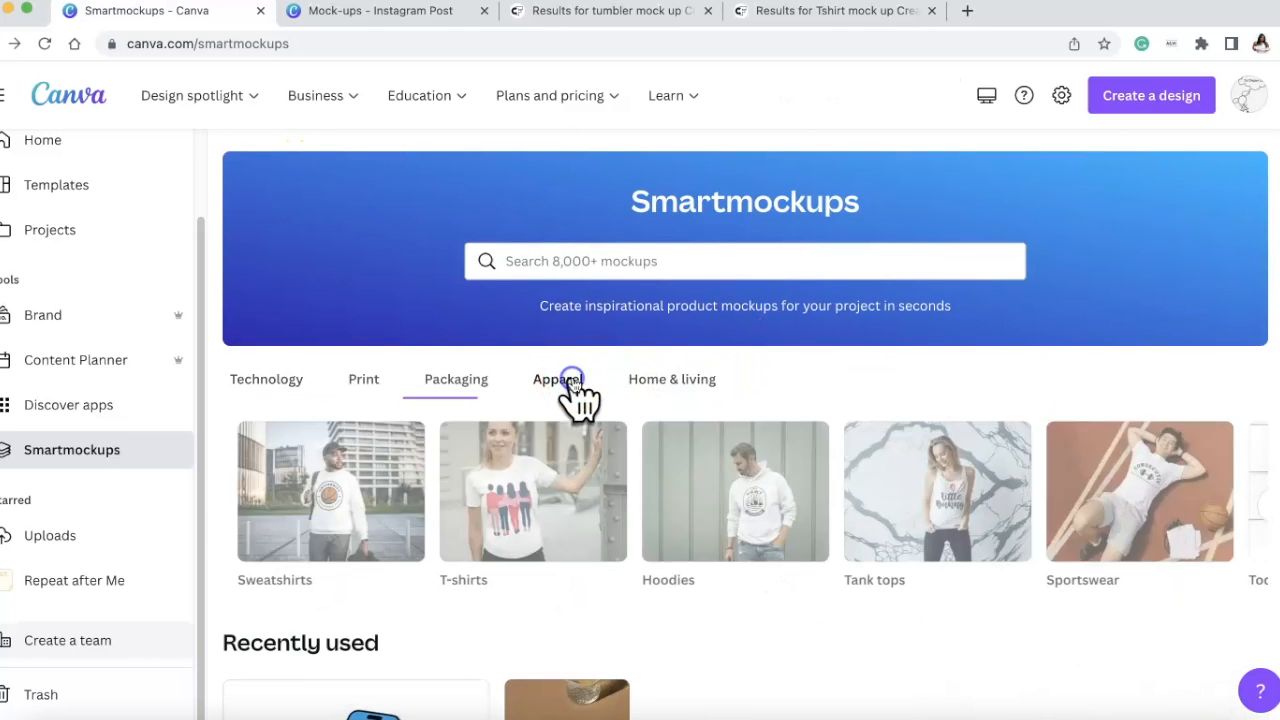
click(1249, 502)
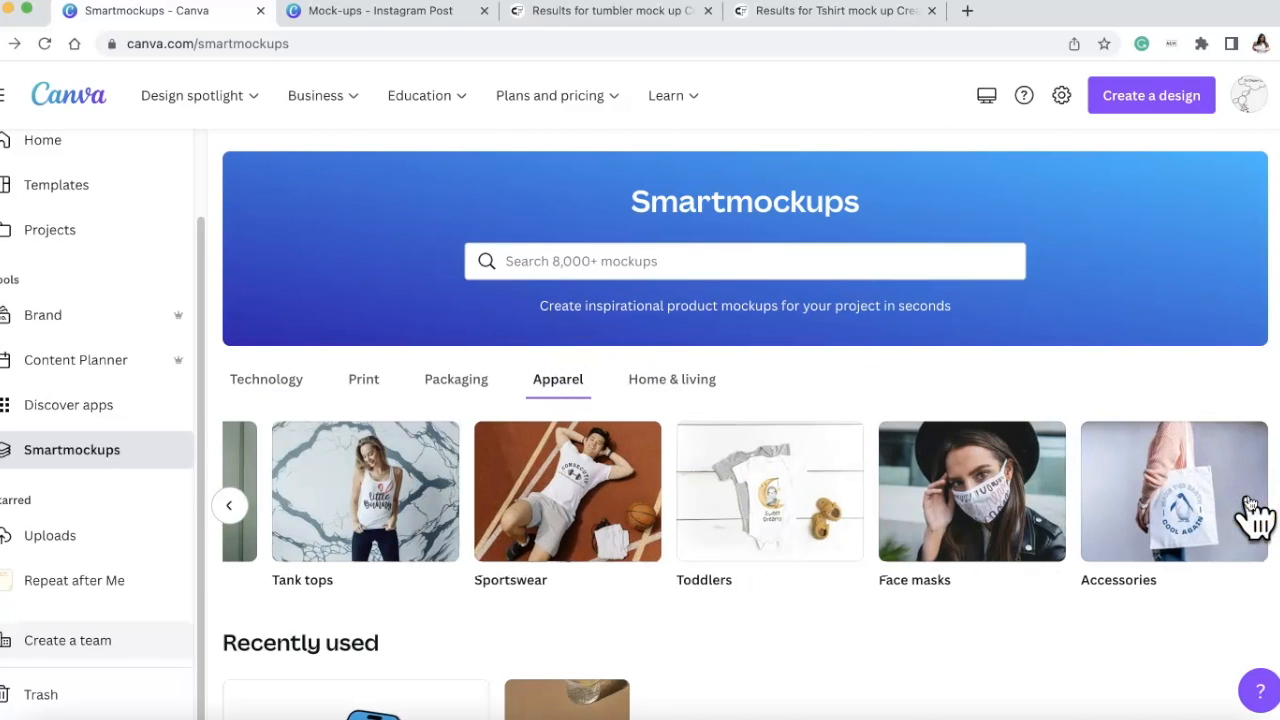
click(1160, 515)
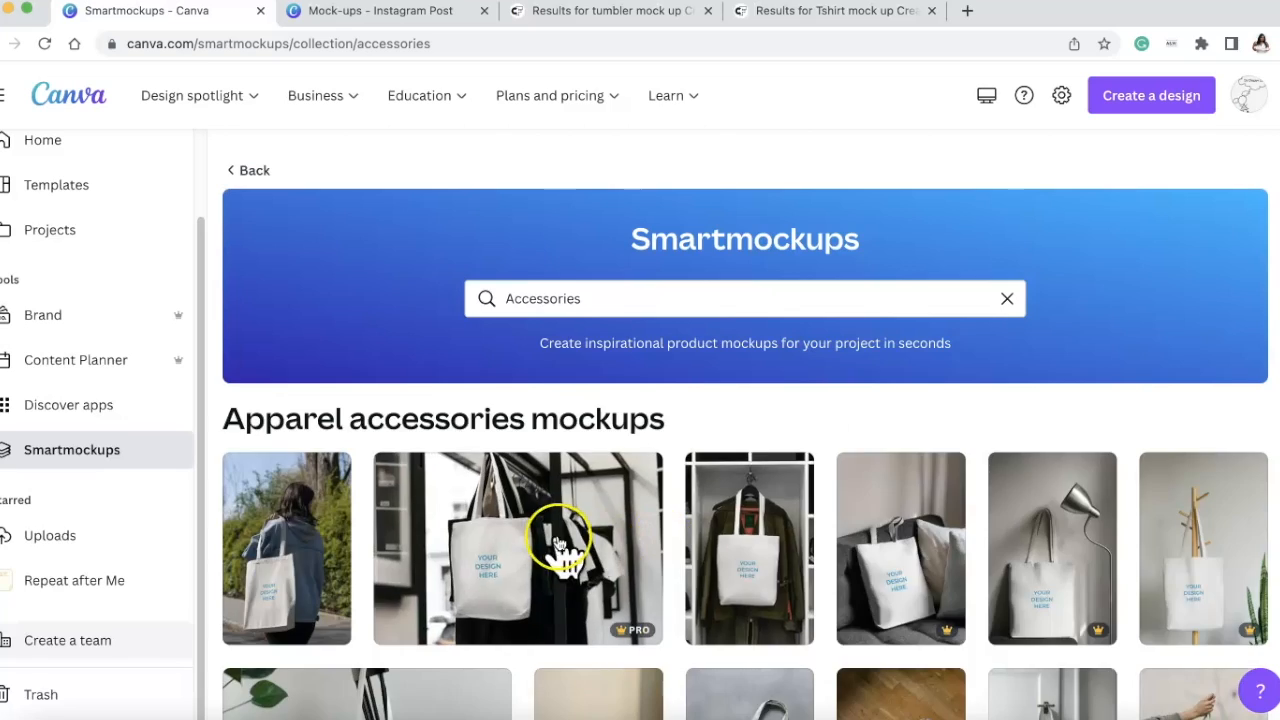
scroll(560, 540, down, 3)
scroll(1010, 505, down, 10)
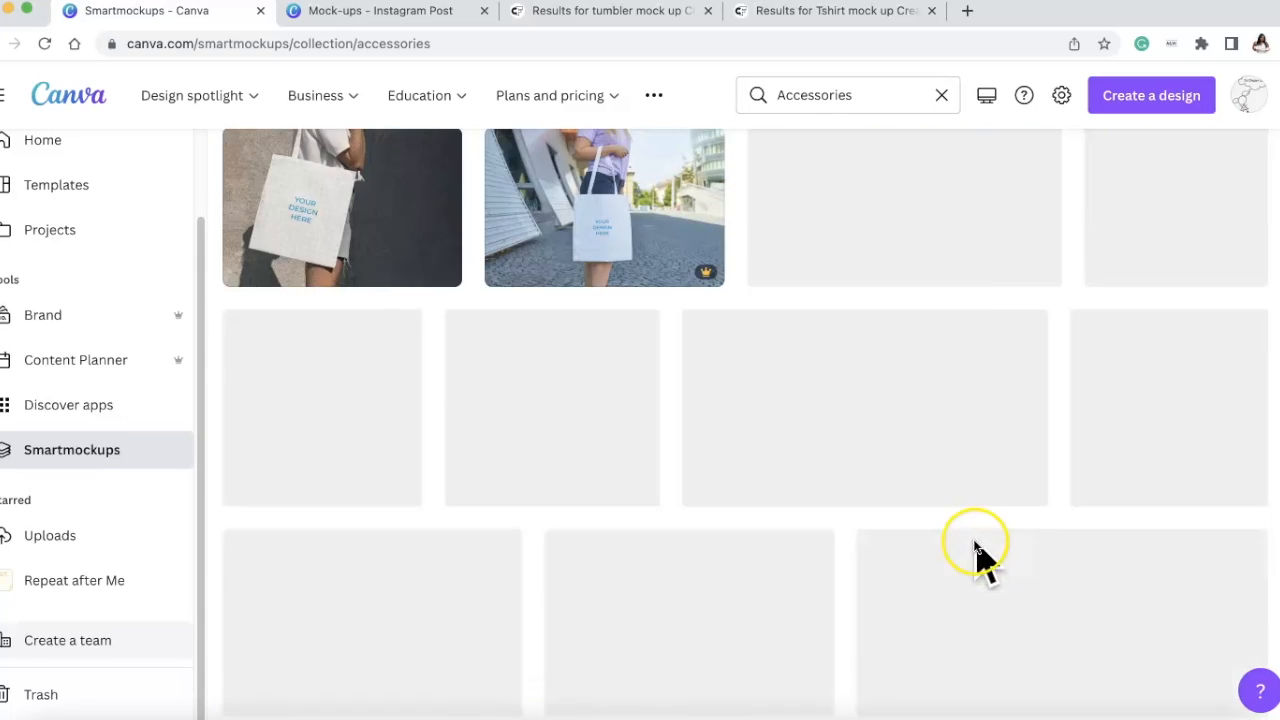
scroll(742, 490, down, 2)
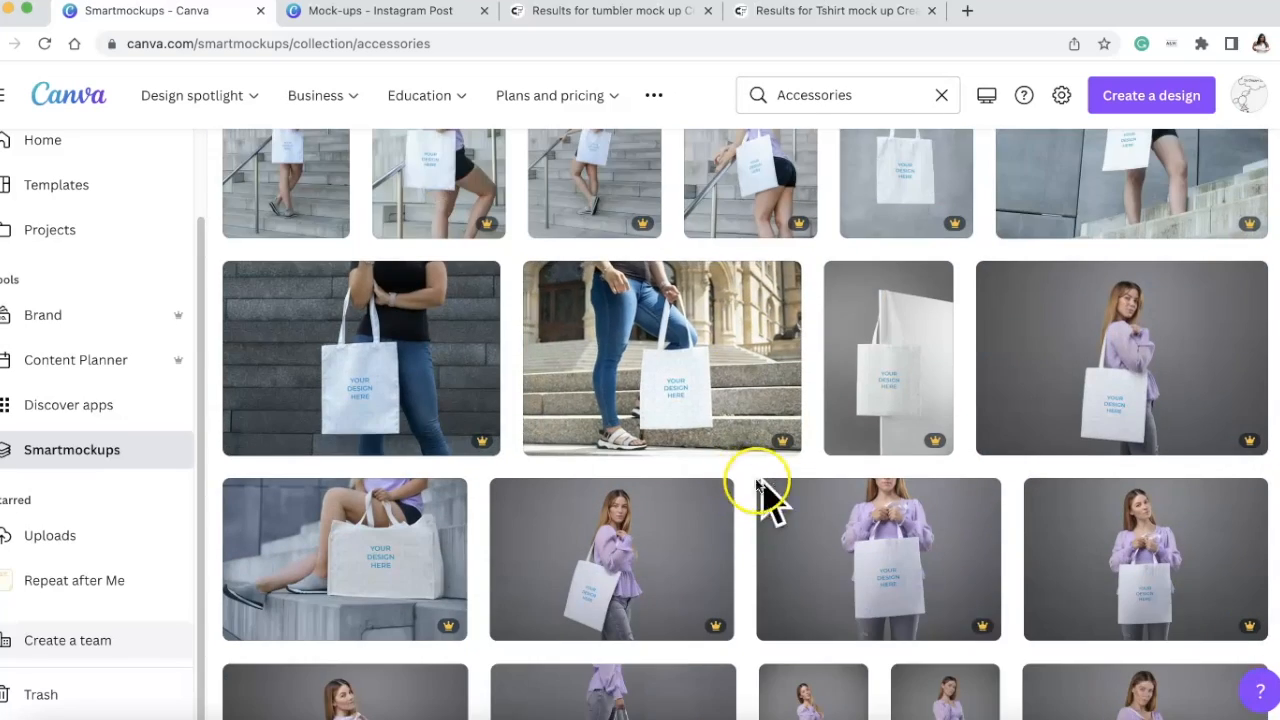
scroll(812, 485, down, 12)
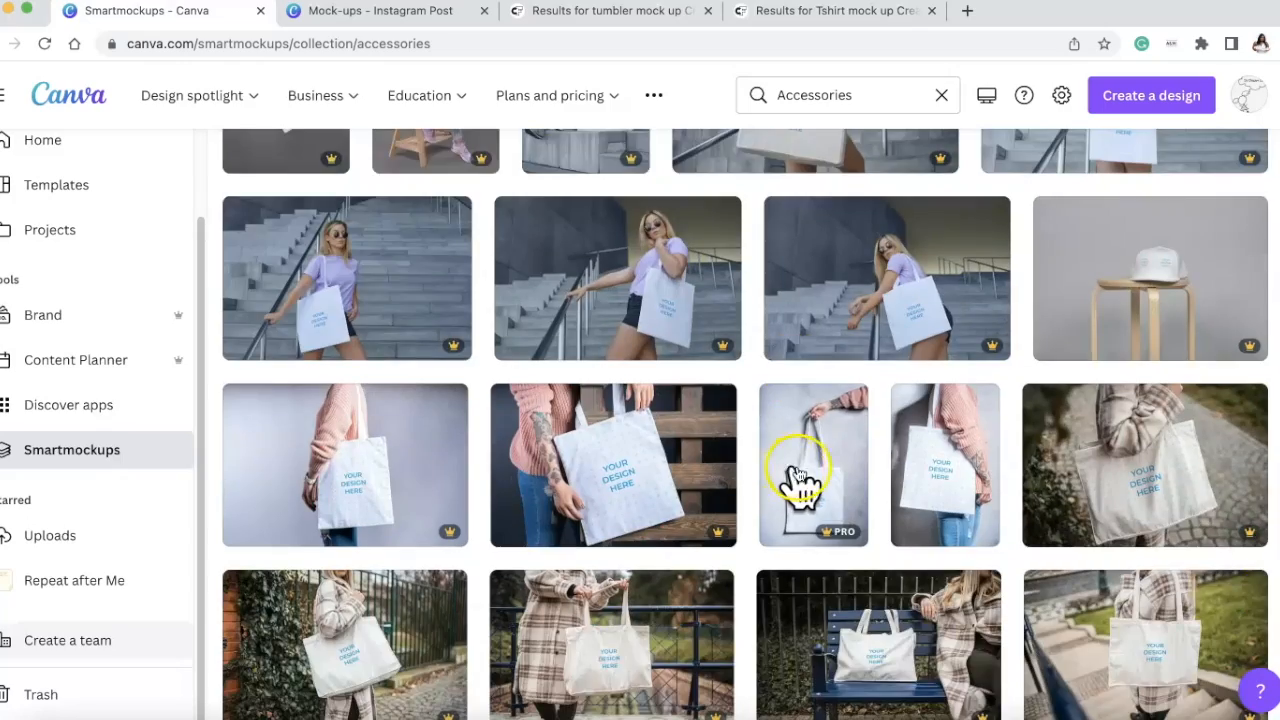
scroll(1145, 340, up, 4)
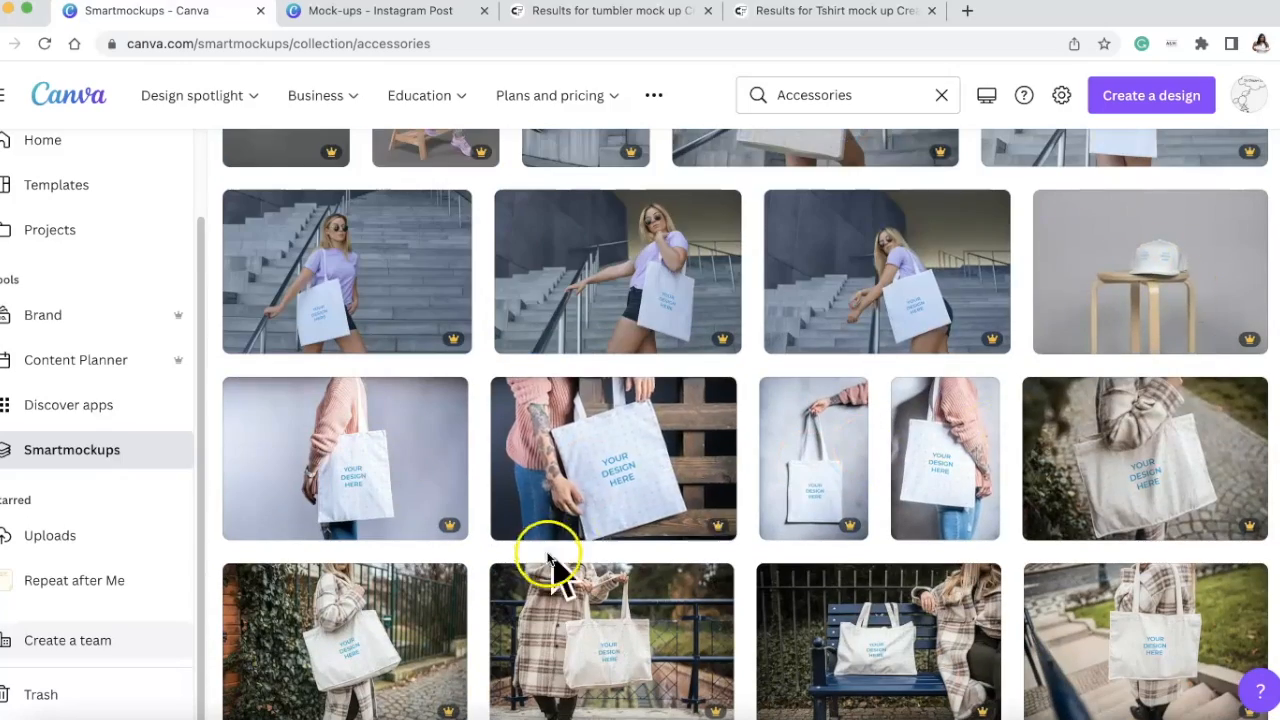
Examine the cap and drawstring bag mockups further down the Accessories collection
scroll(600, 570, down, 15)
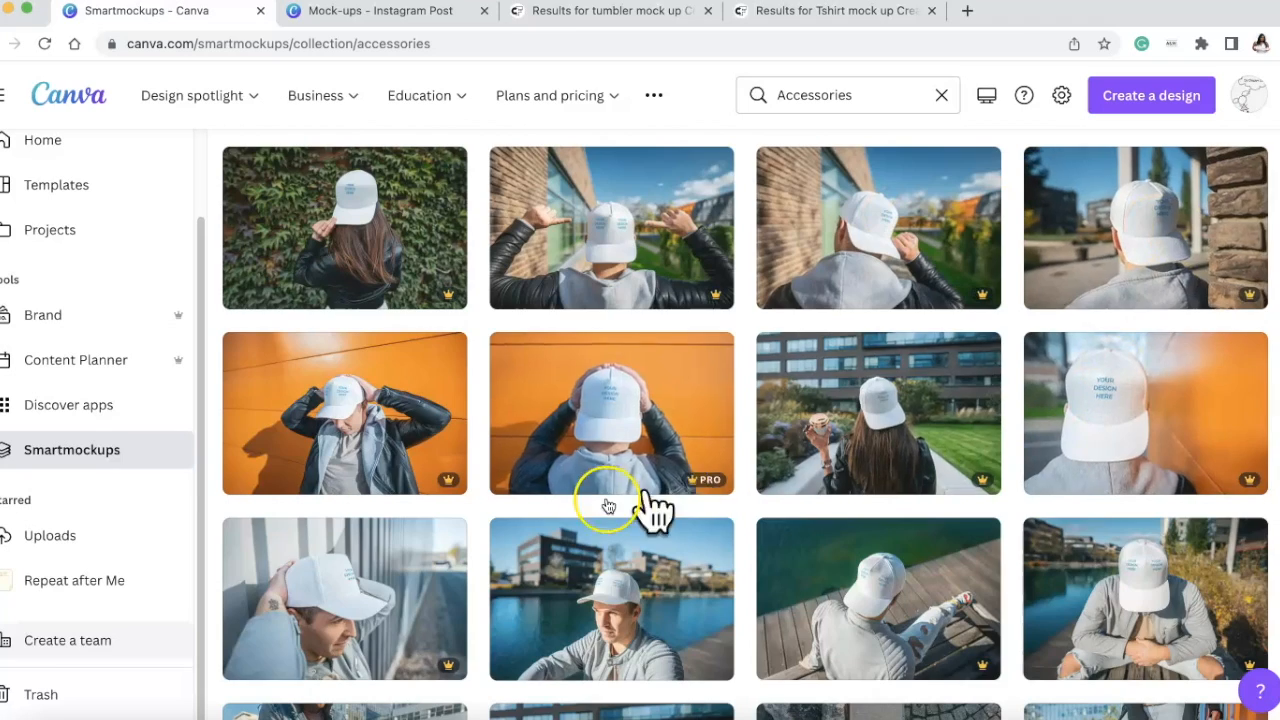
scroll(590, 515, down, 10)
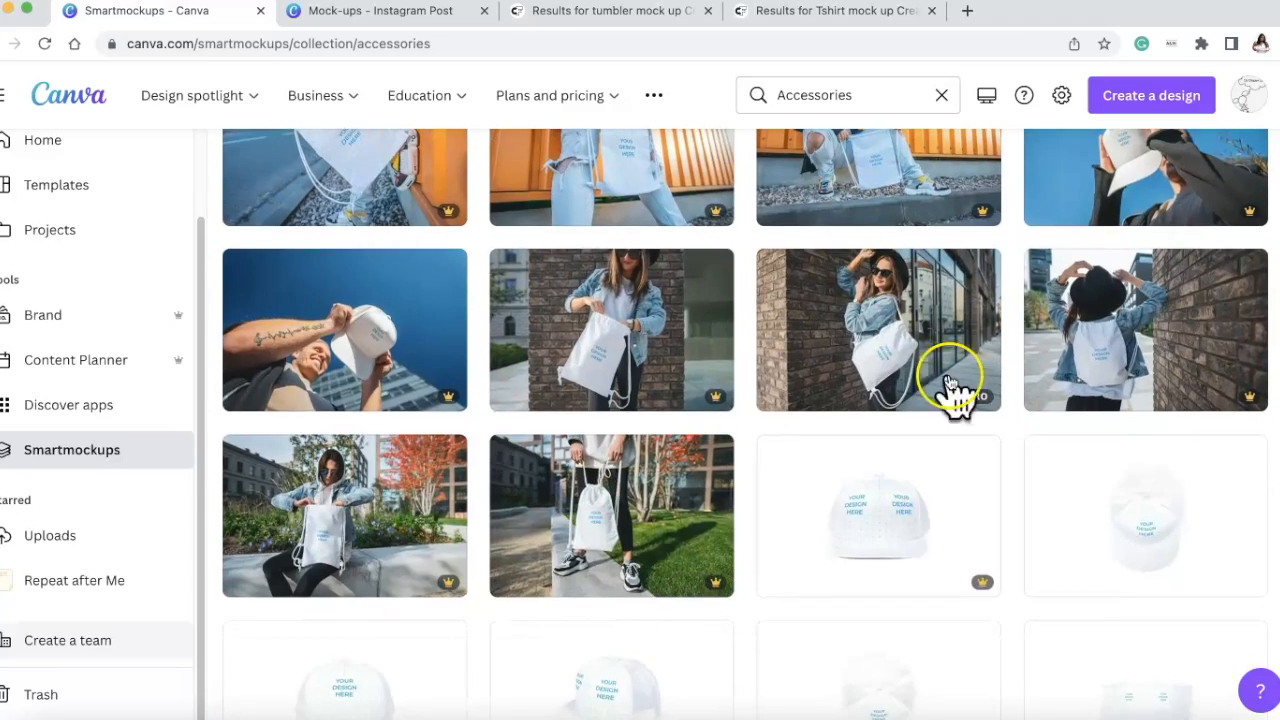
scroll(930, 410, up, 10)
scroll(930, 445, down, 3)
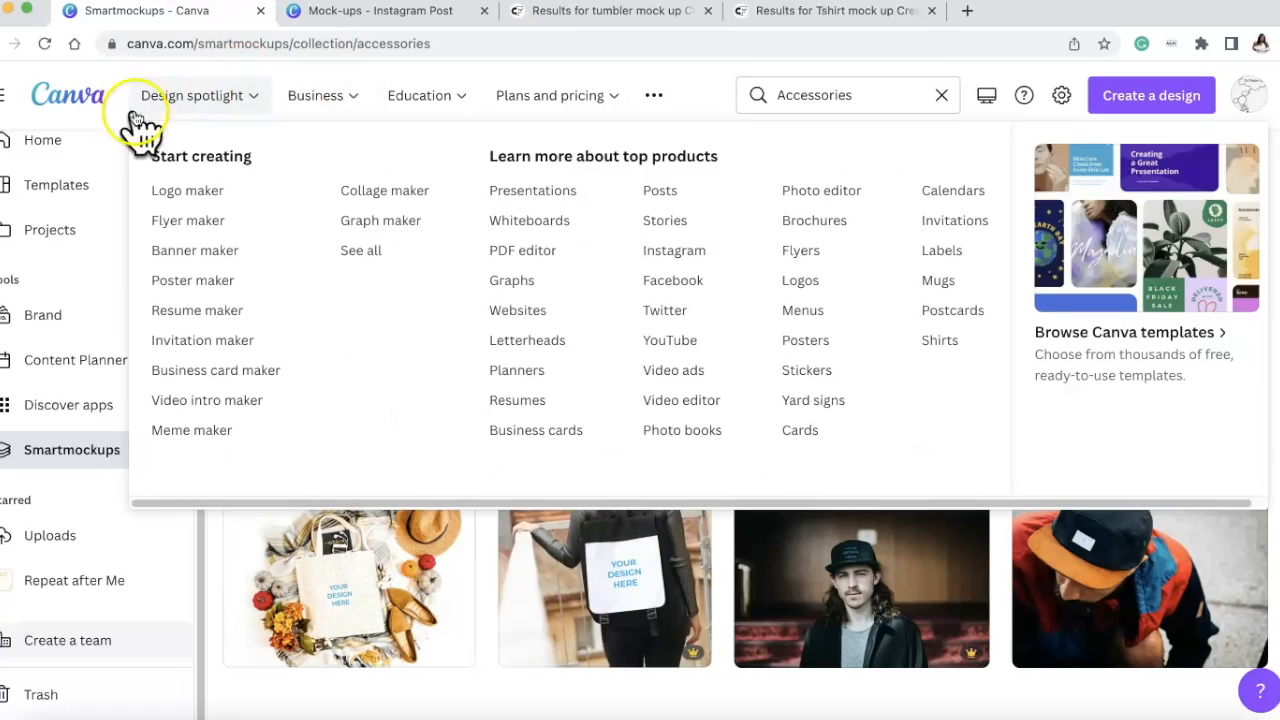
scroll(500, 470, up, 1)
scroll(500, 470, up, 20)
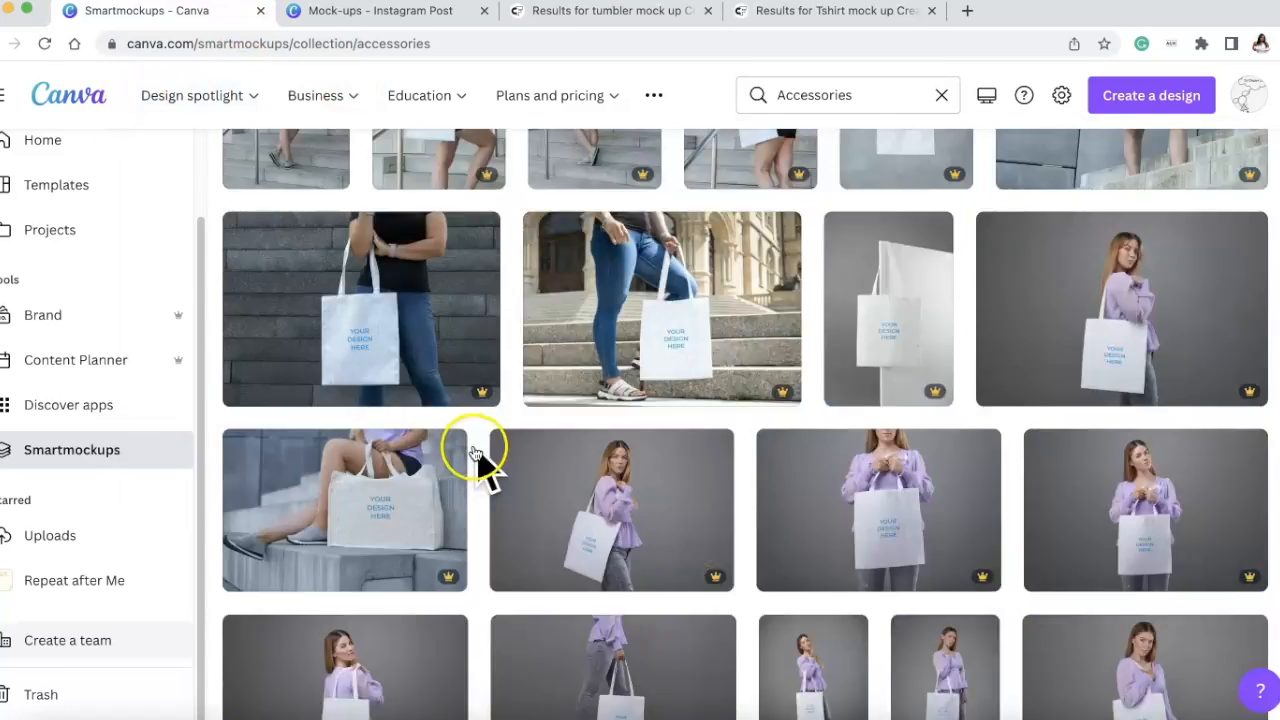
Return to the Smartmockups overview, open the Mugs collection in the Home & living category and examine its mockups
click(264, 168)
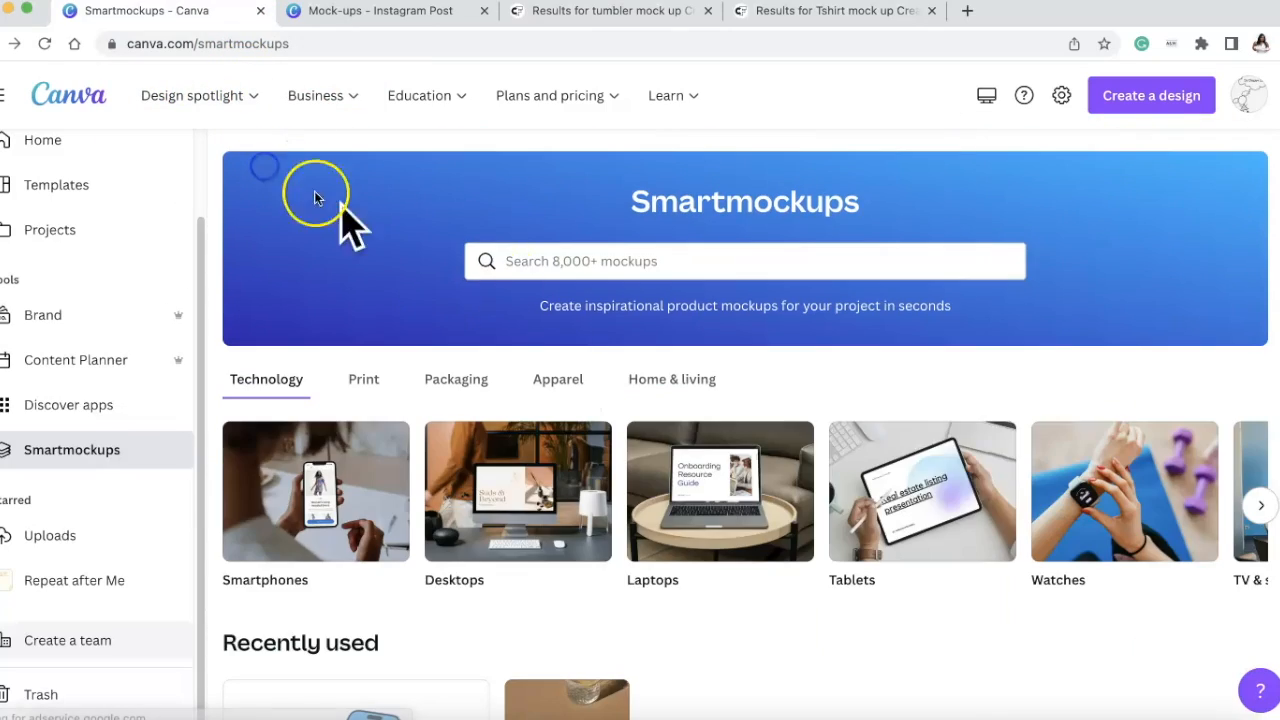
click(688, 390)
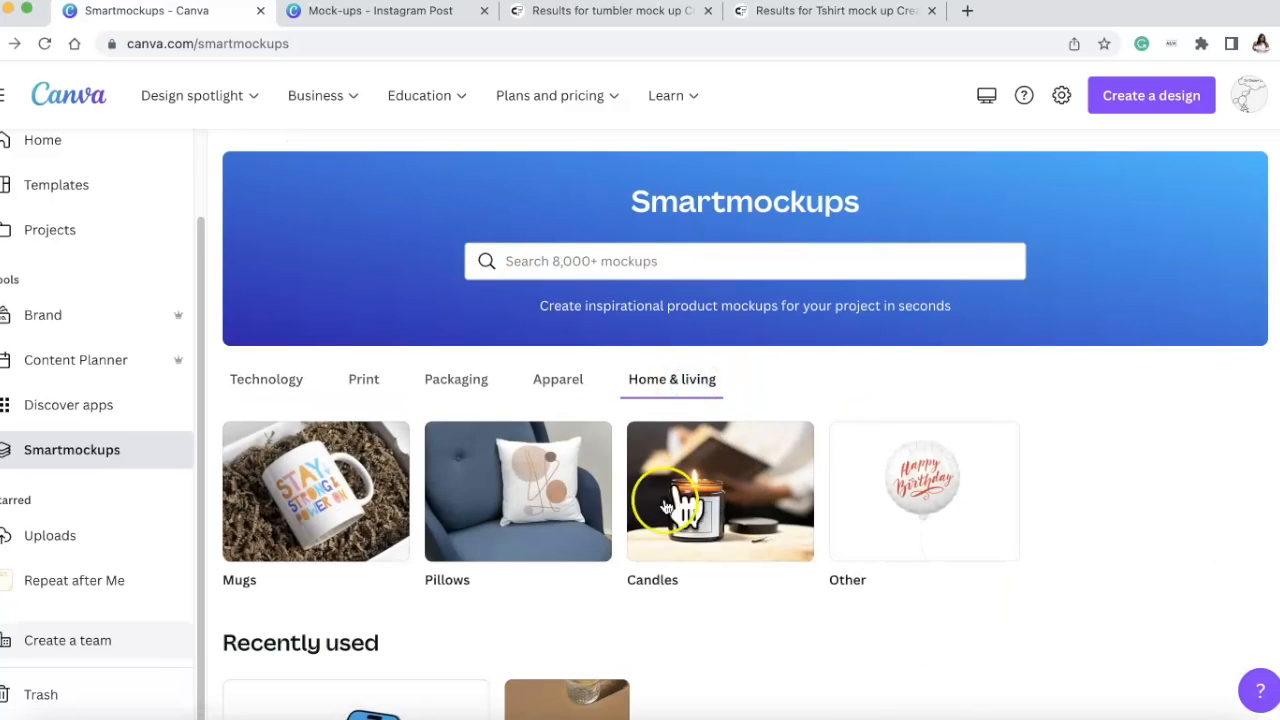
click(293, 485)
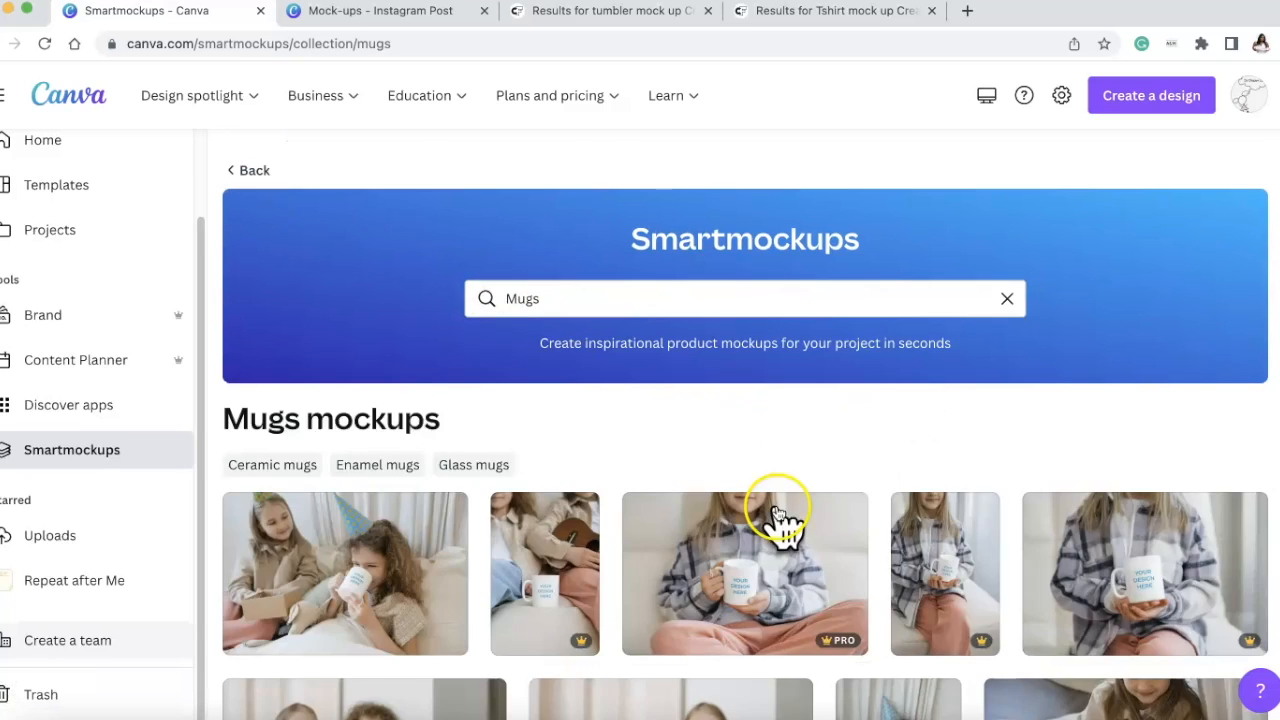
scroll(775, 500, down, 3)
scroll(617, 529, down, 10)
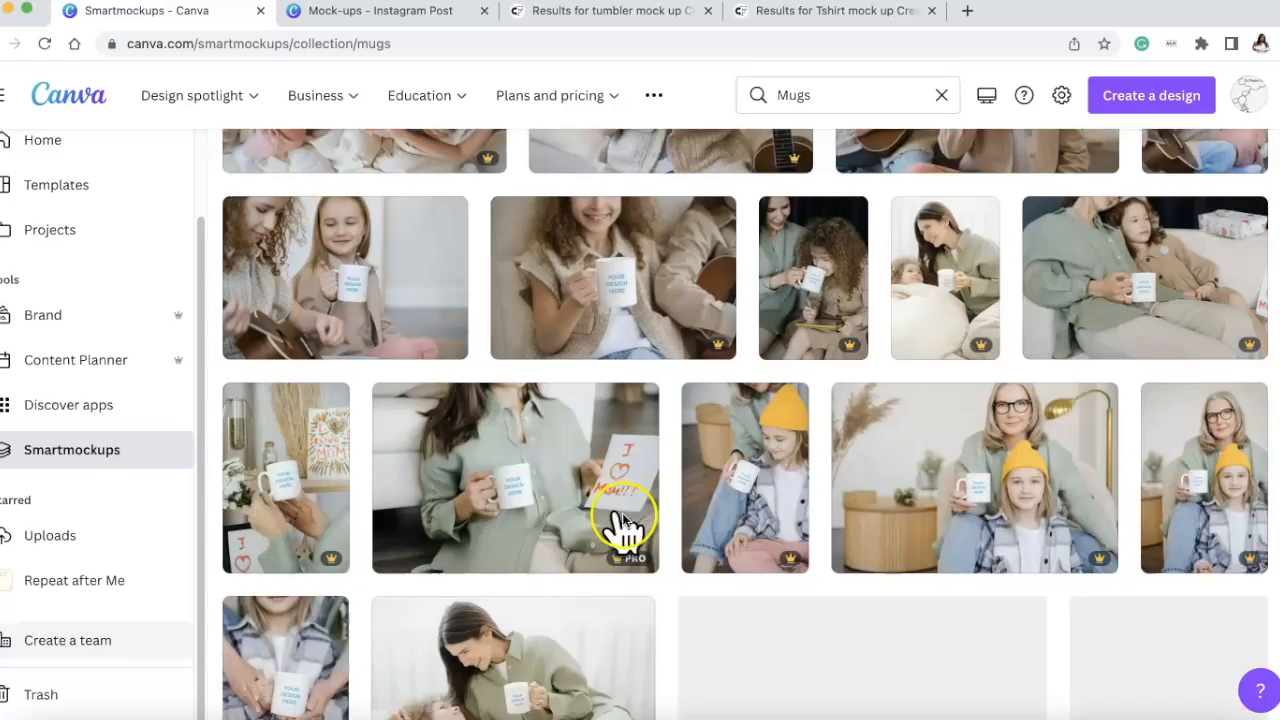
scroll(685, 545, down, 10)
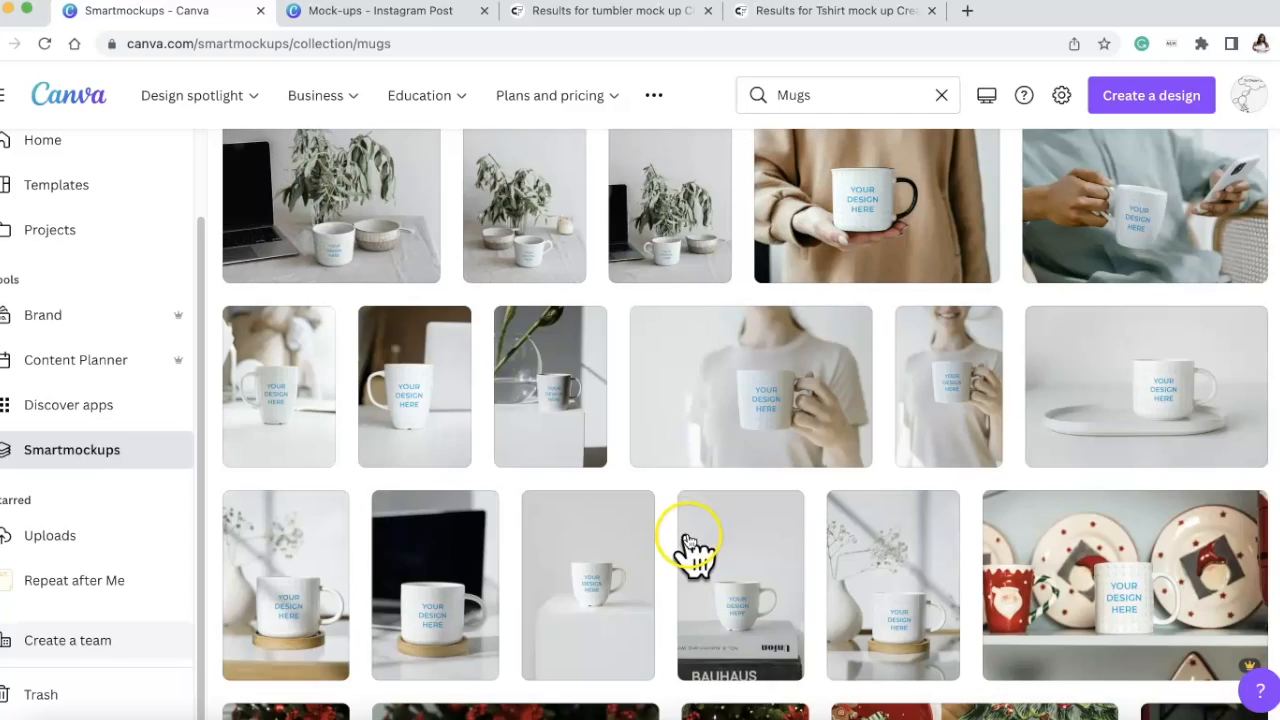
scroll(938, 462, down, 10)
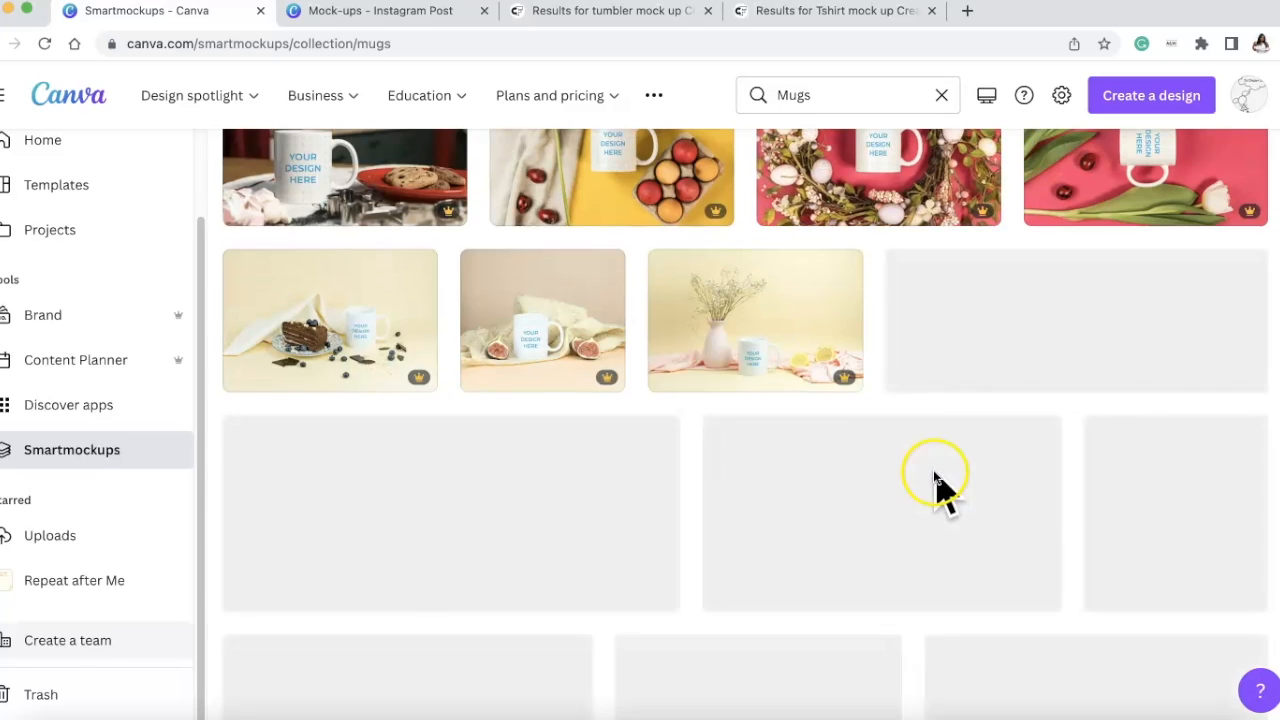
Open the Glass mugs subcategory of the Mugs collection and examine its mockups
scroll(470, 535, up, 20)
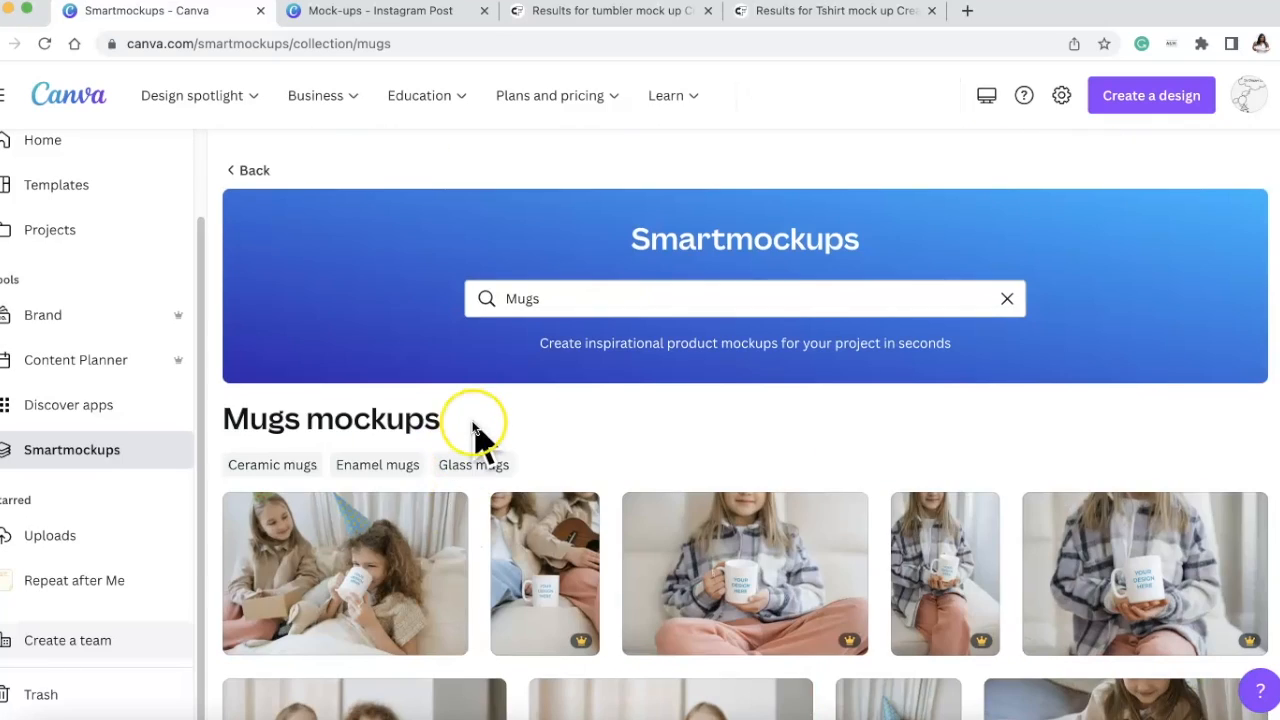
click(474, 465)
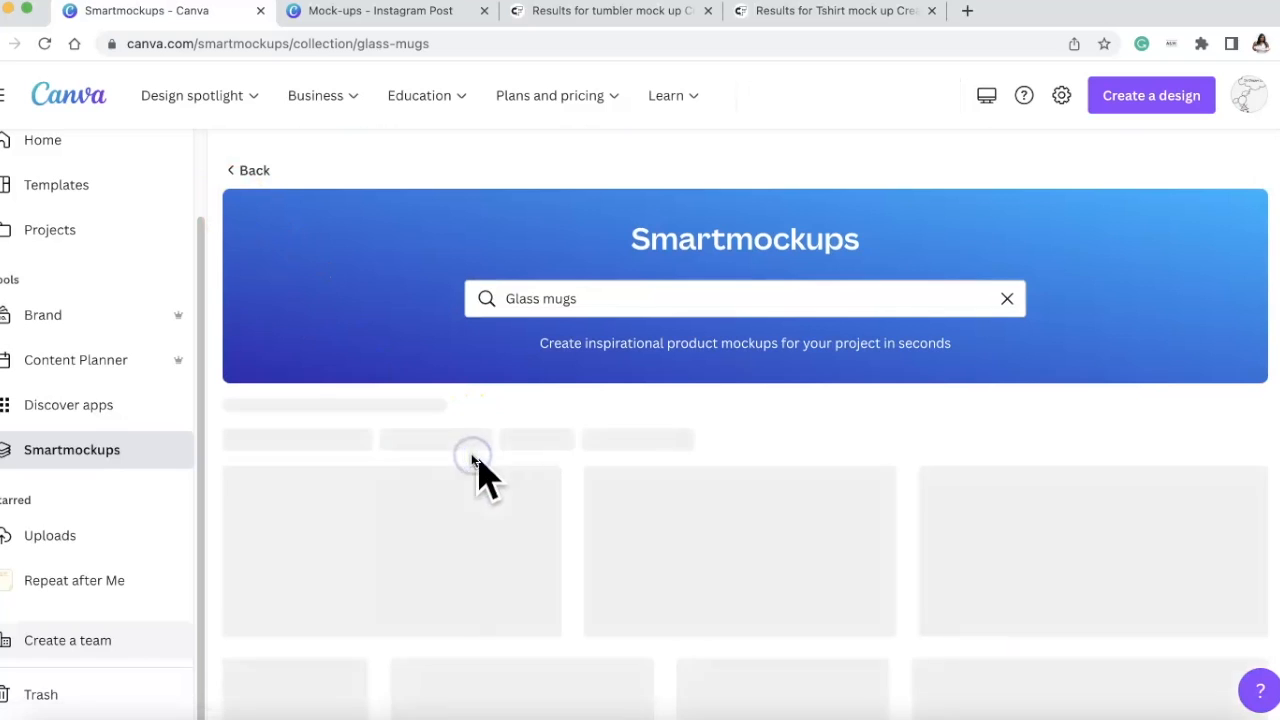
scroll(760, 550, down, 2)
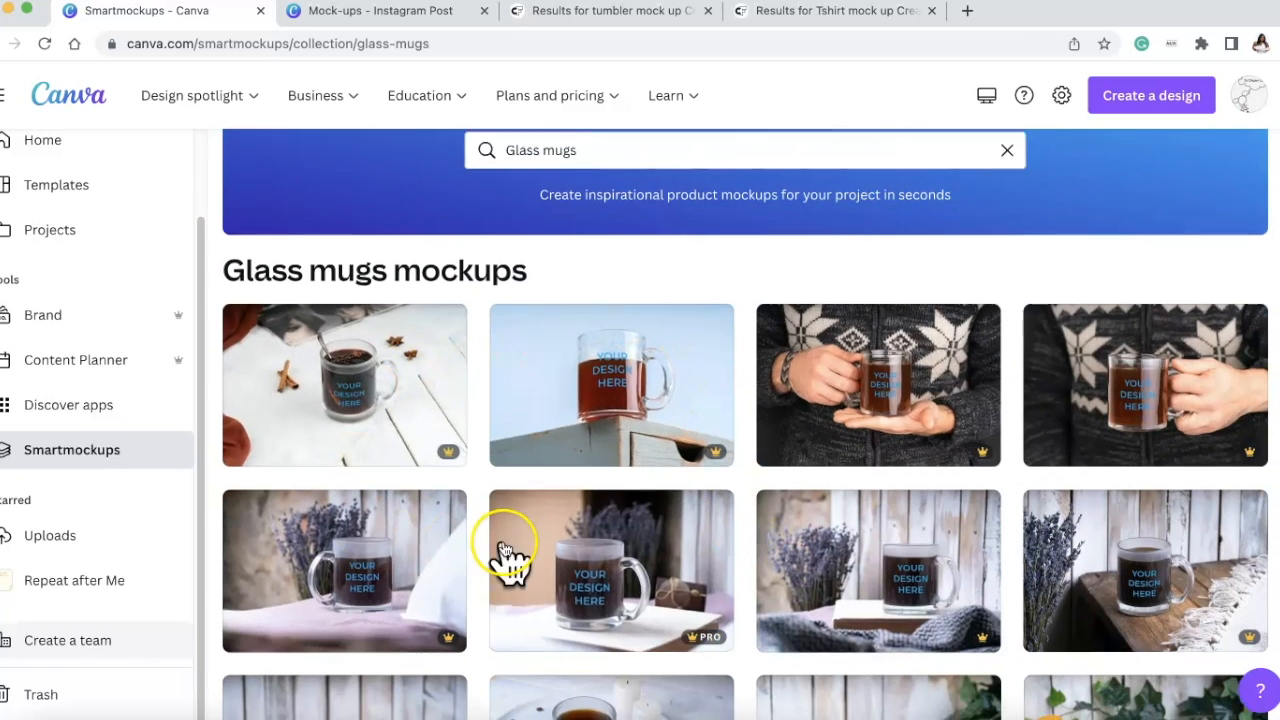
scroll(508, 556, down, 3)
scroll(508, 556, up, 5)
Go back to the overview, open the Pillows collection in the Home & living category and examine its mockups down to the end
click(249, 171)
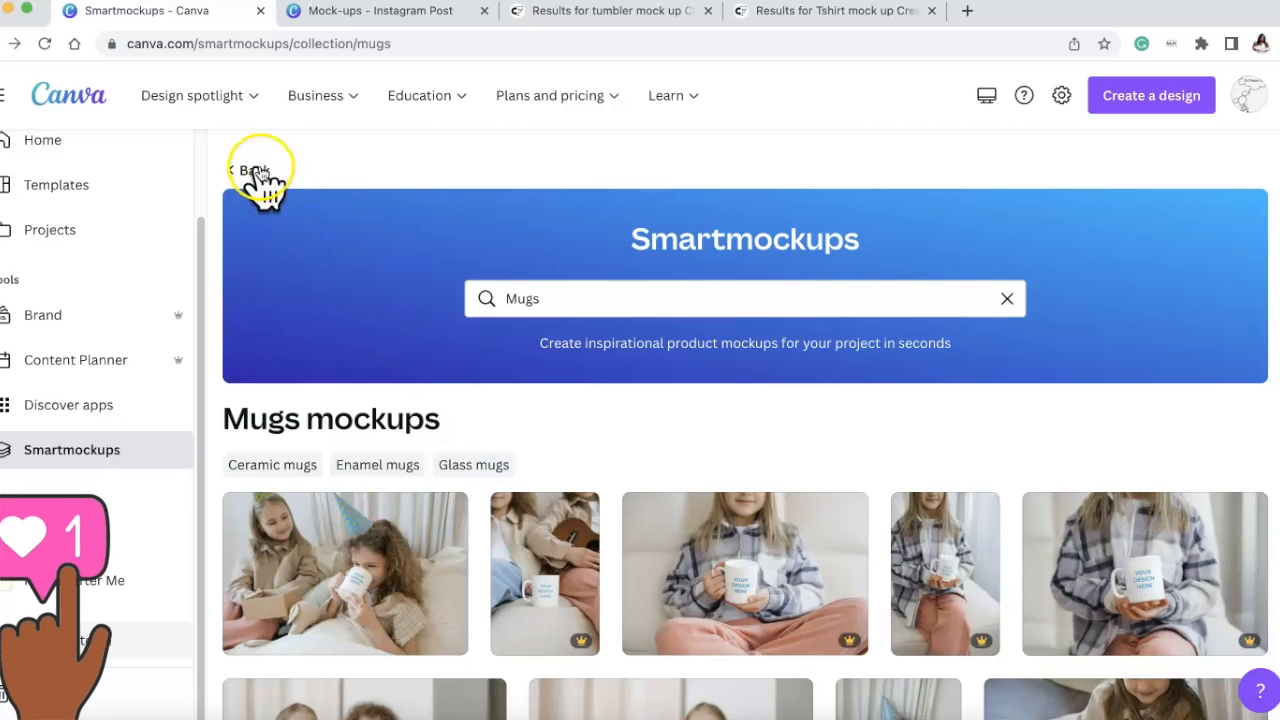
click(254, 170)
click(675, 385)
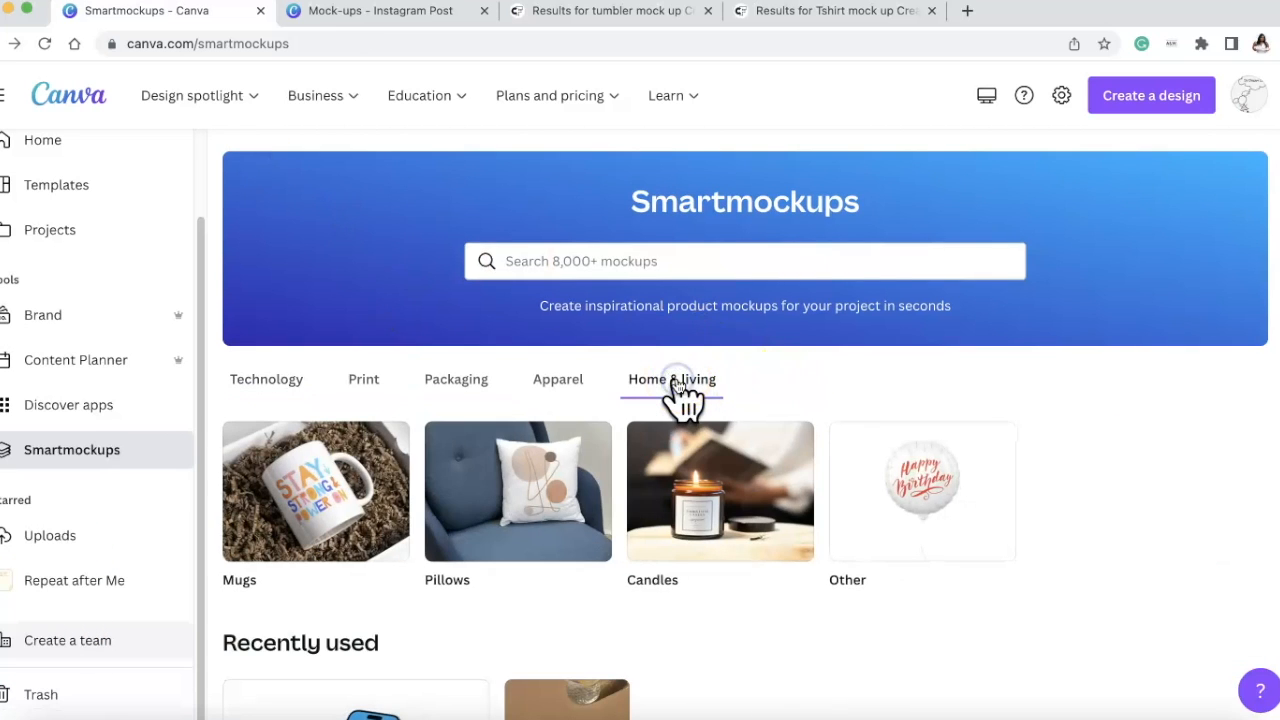
click(500, 507)
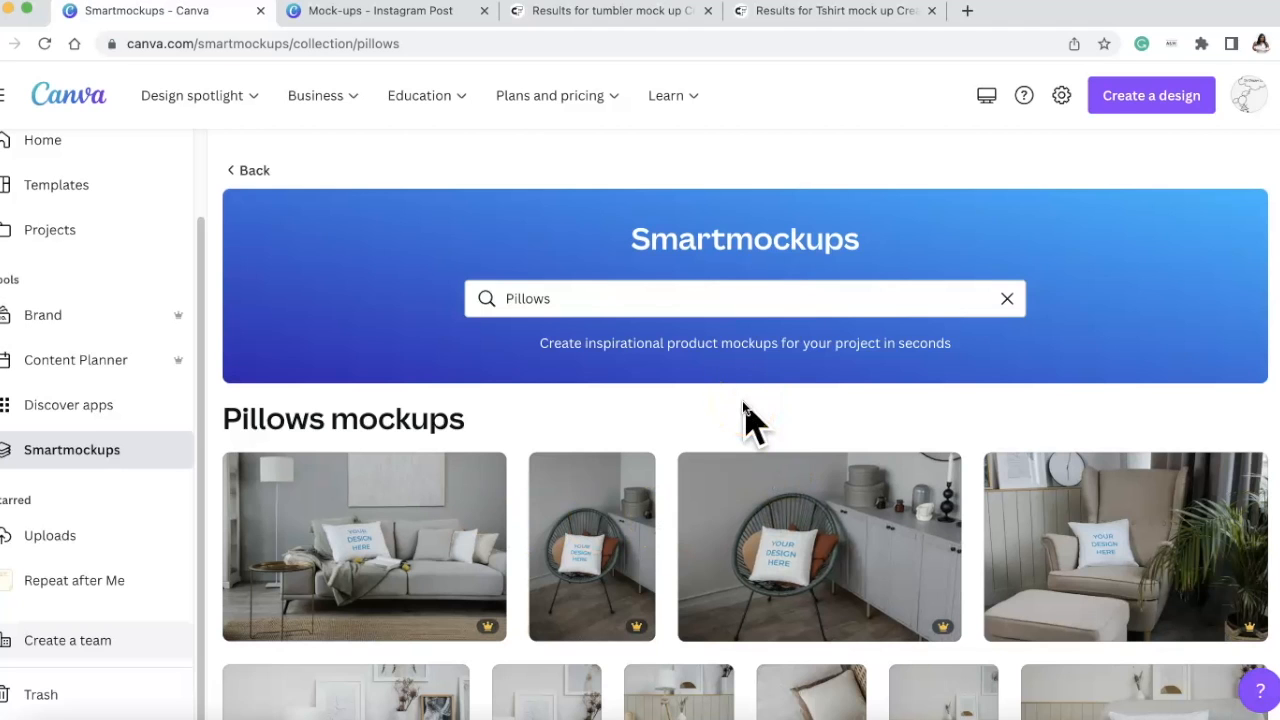
scroll(766, 514, down, 6)
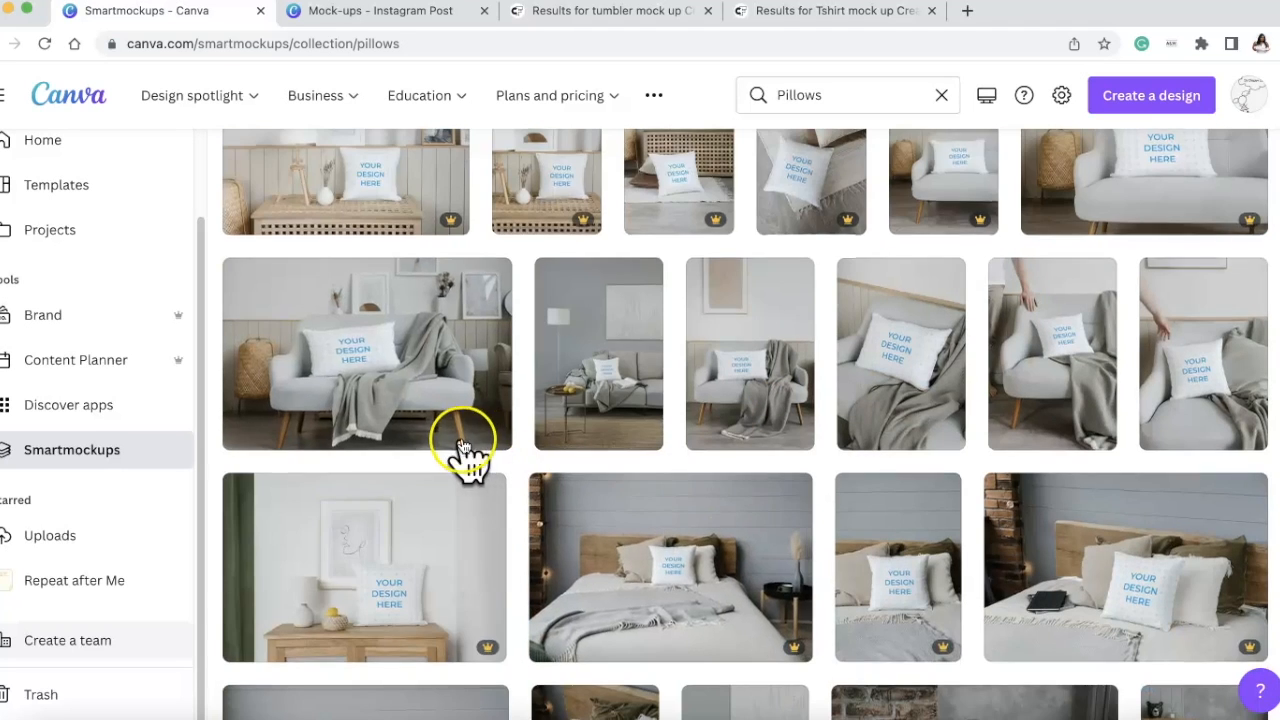
scroll(420, 462, down, 10)
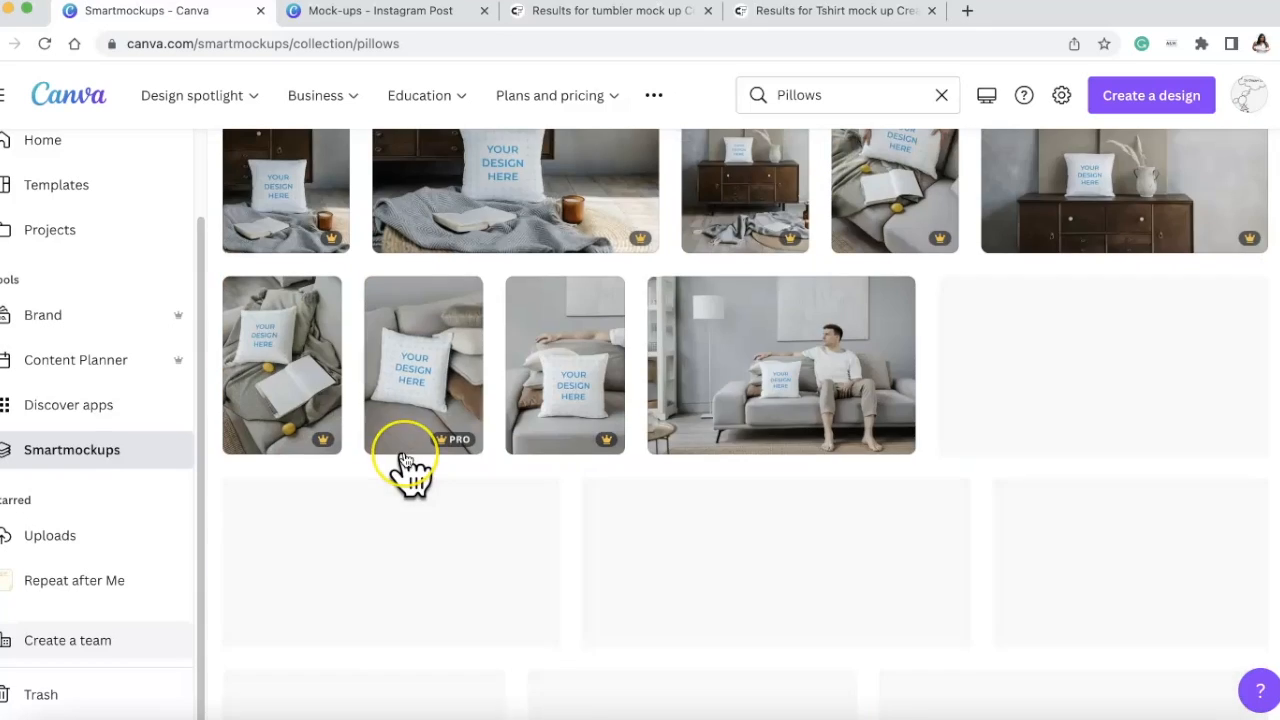
scroll(410, 470, down, 10)
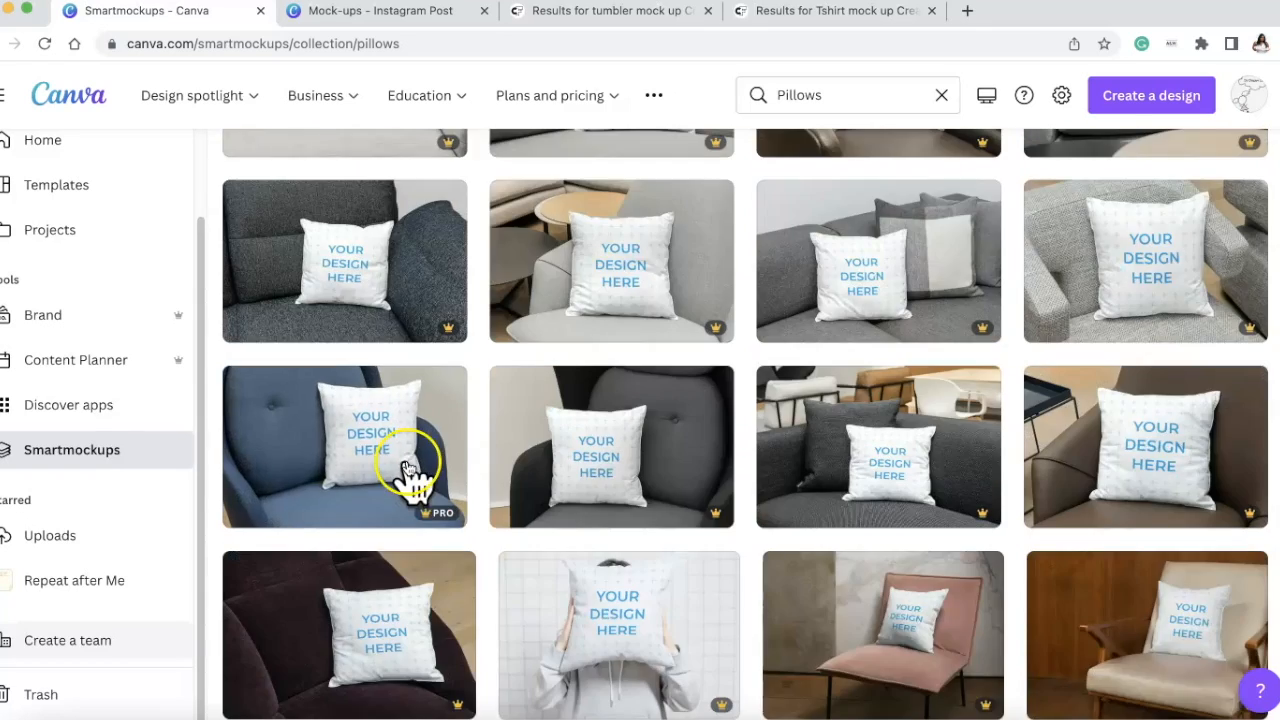
scroll(410, 495, down, 1)
scroll(428, 530, down, 5)
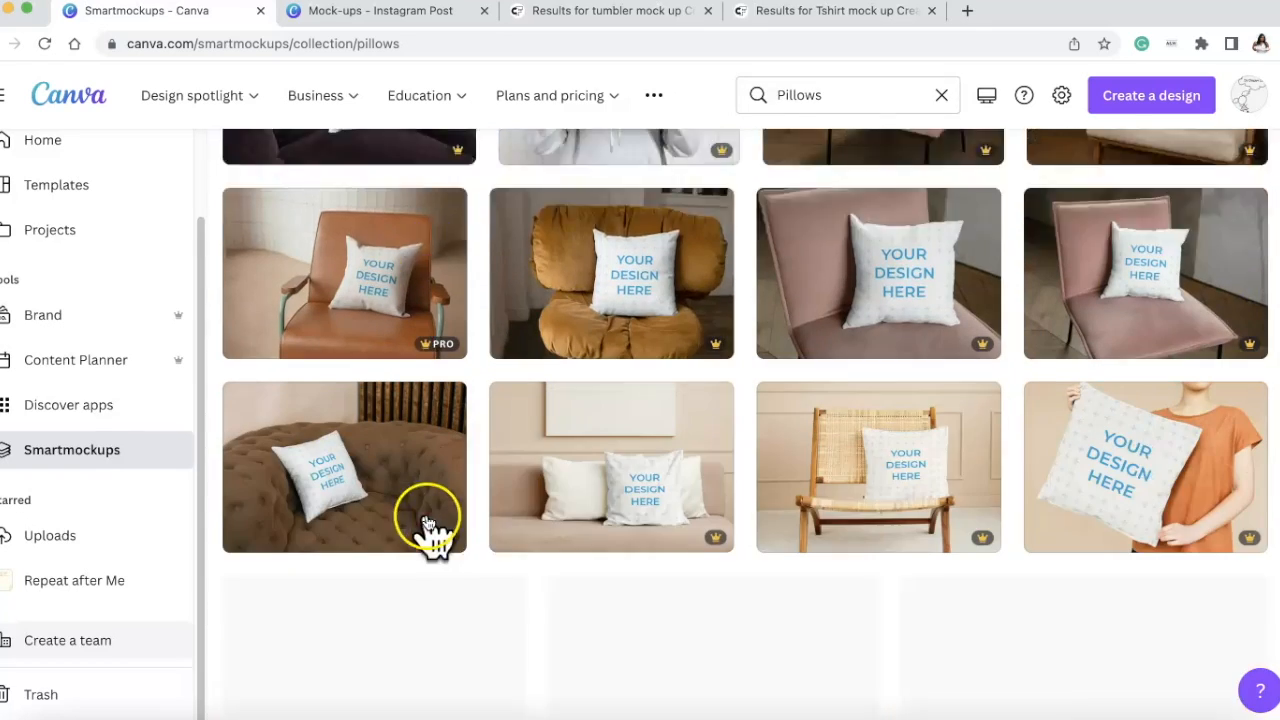
scroll(428, 525, down, 10)
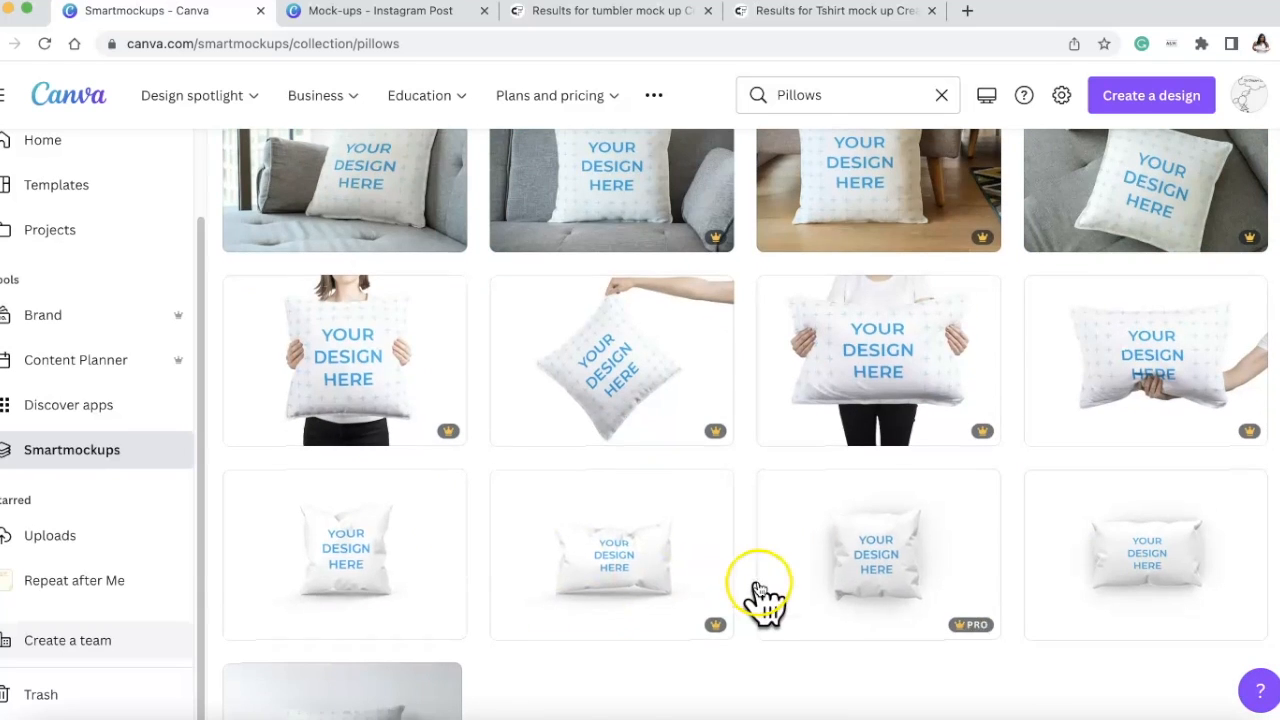
scroll(754, 592, down, 3)
Open the last pillow mockup in the collection and apply the uploaded image Breast Cancer Warrior Curly Hair.png to it
click(367, 580)
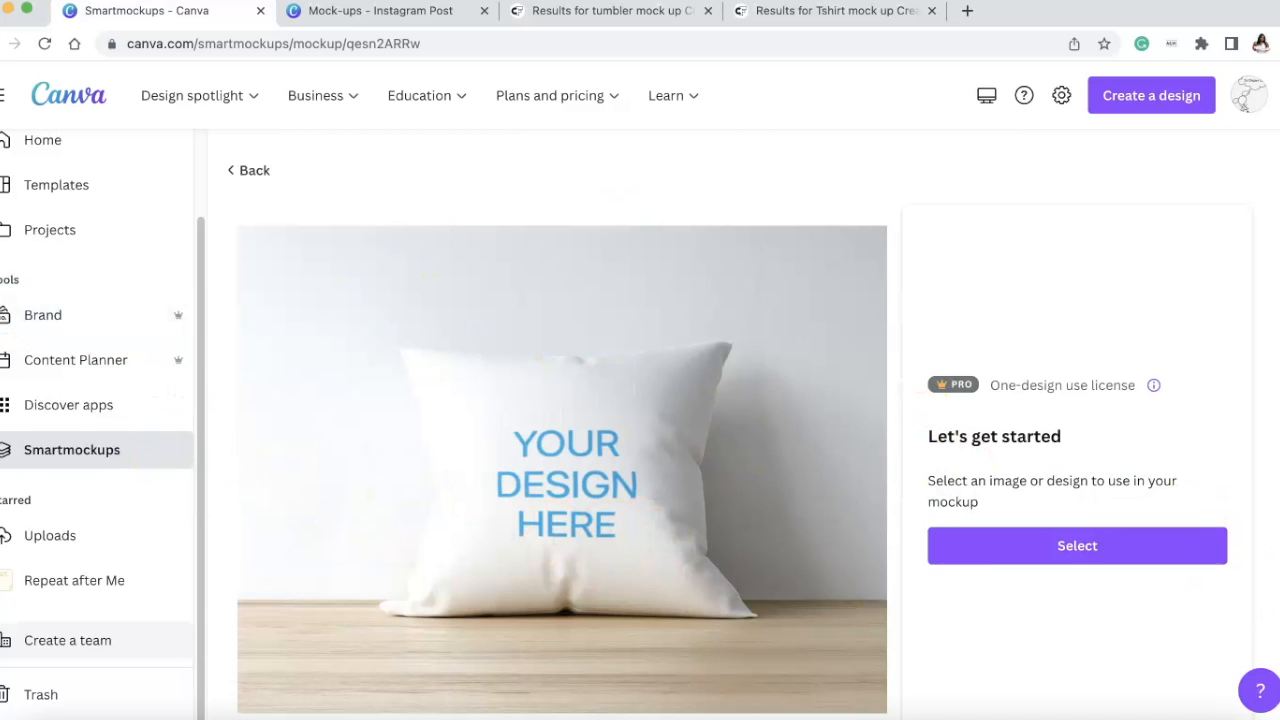
click(1065, 560)
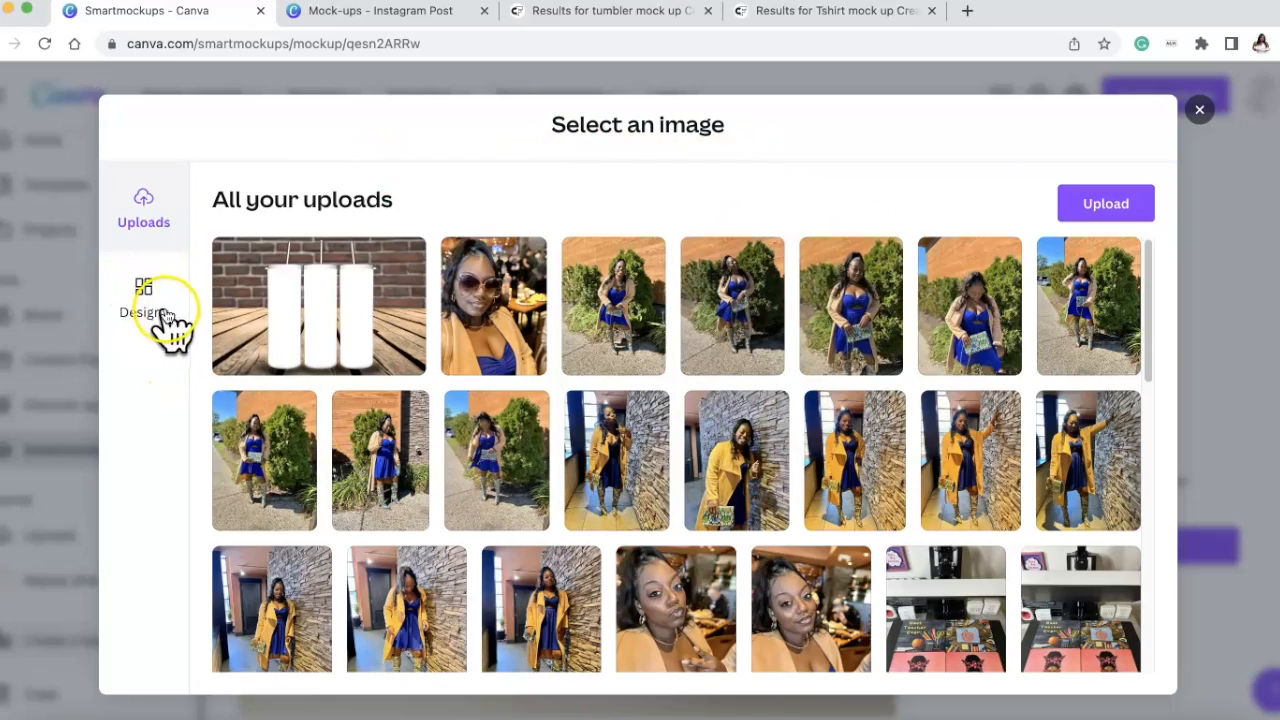
scroll(690, 440, down, 10)
scroll(705, 528, down, 15)
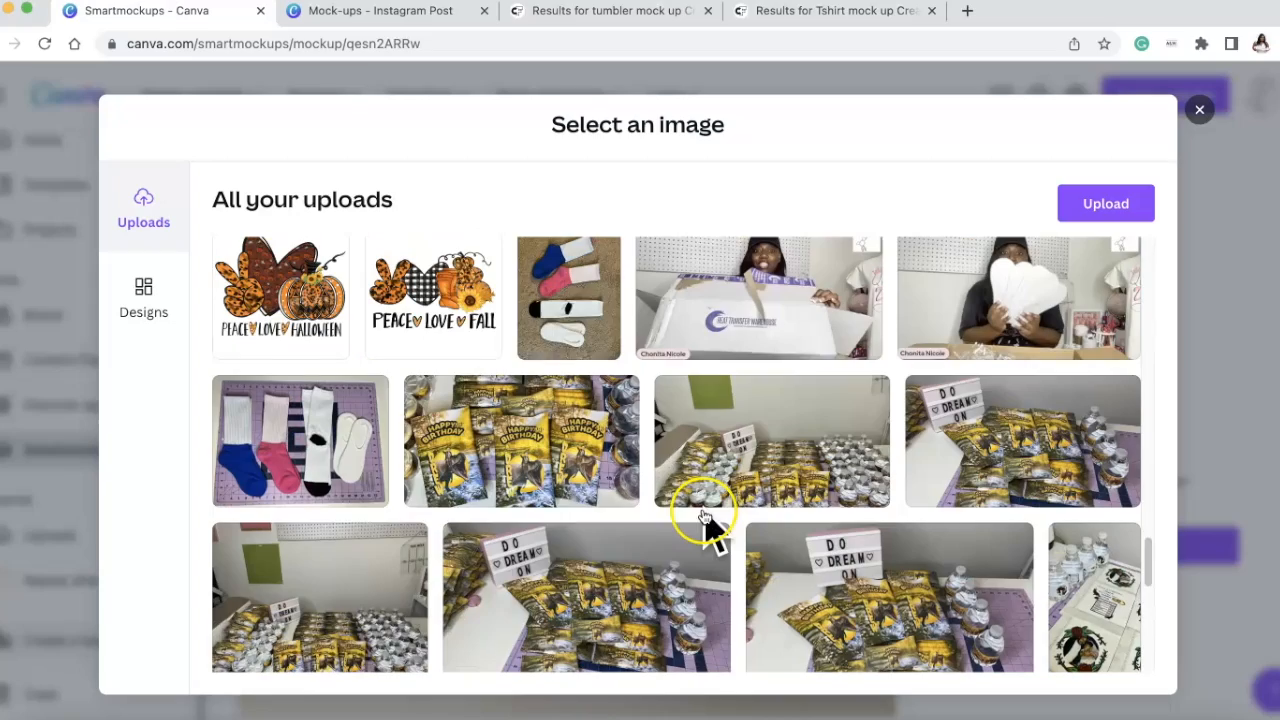
scroll(708, 525, up, 3)
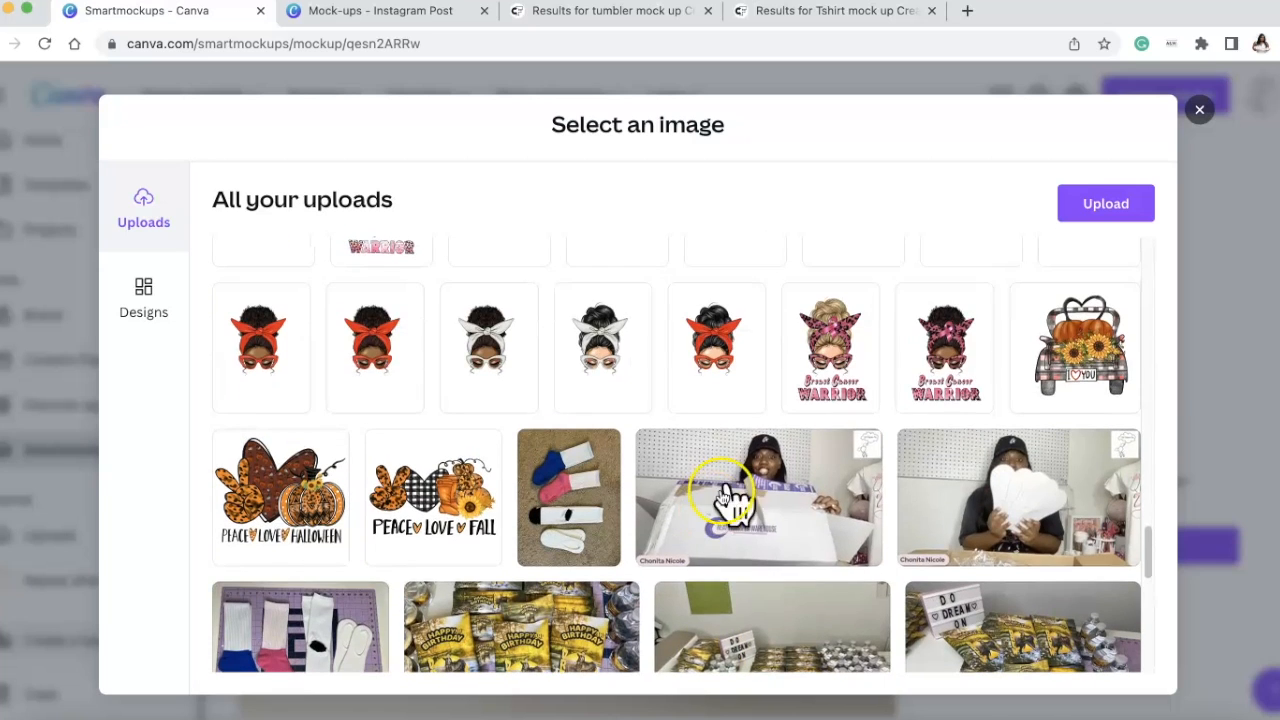
click(950, 376)
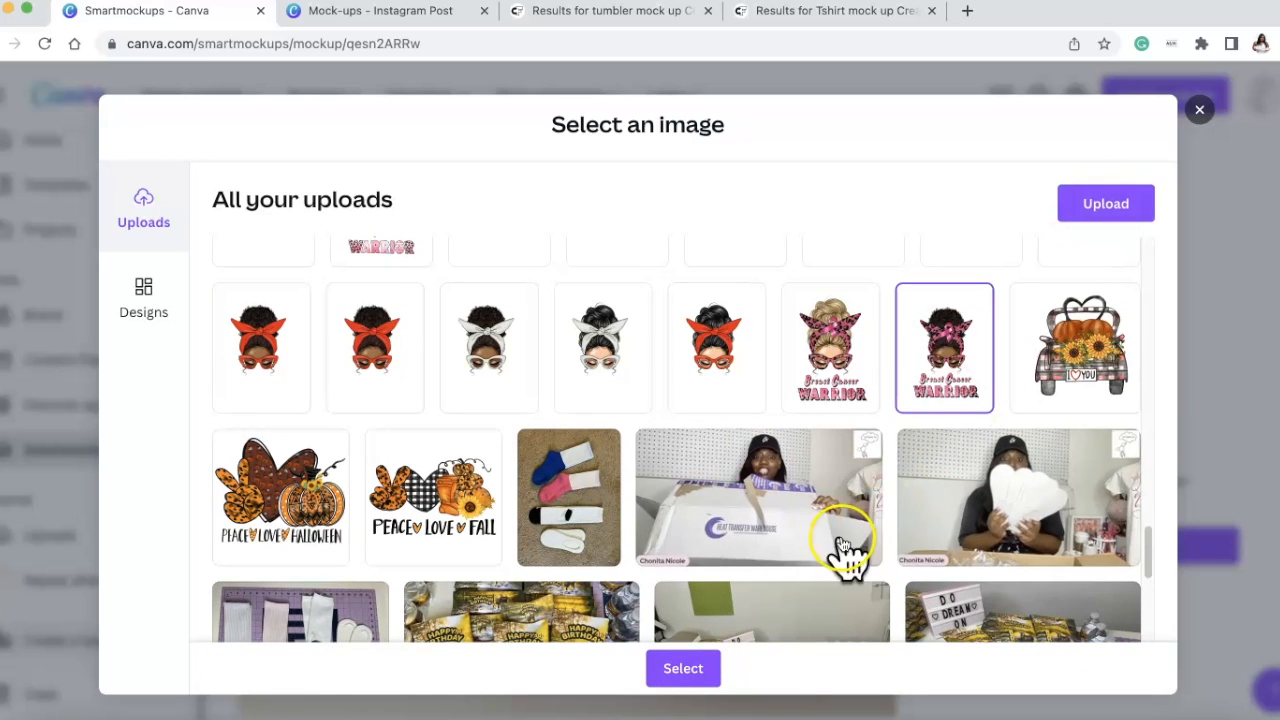
click(679, 670)
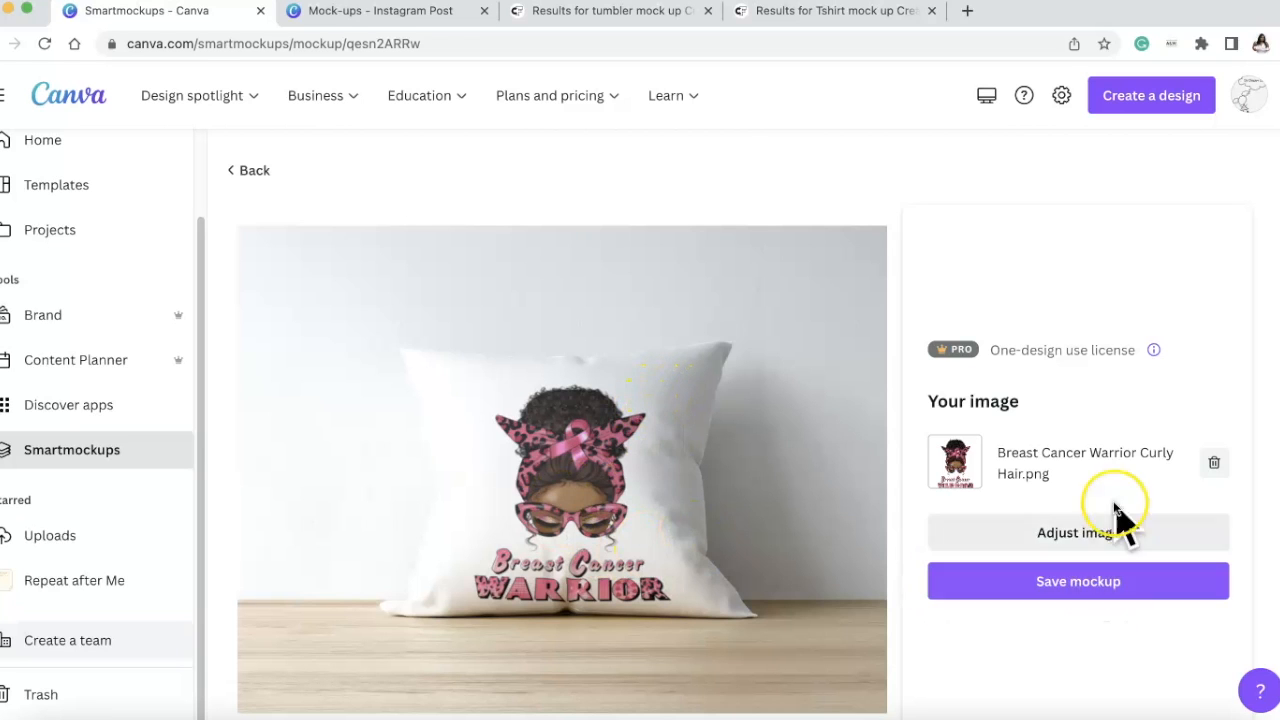
Scale the pillow's image to 90% with custom sizing, place it centred at the top of the print area and save the adjustments
click(1078, 533)
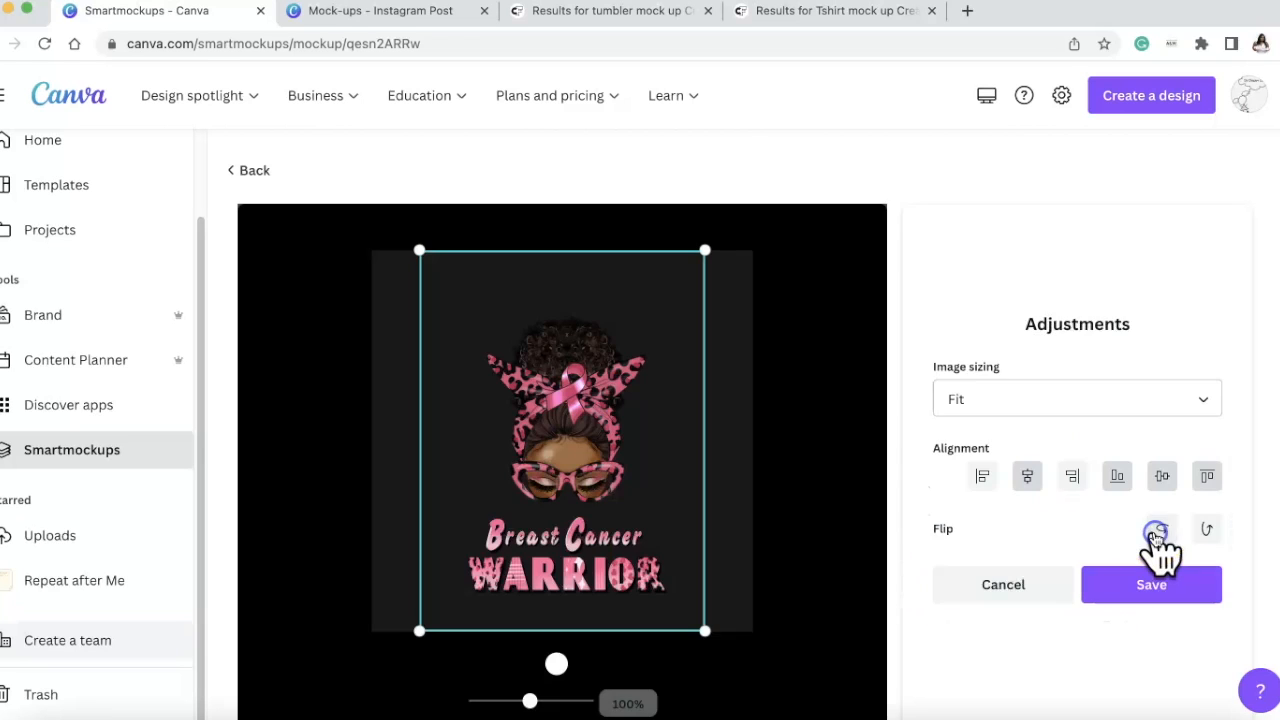
drag(543, 523, 565, 507)
mouse_move(531, 703)
mouse_down()
mouse_move(497, 700)
mouse_move(587, 703)
mouse_move(506, 700)
mouse_move(523, 698)
mouse_up()
mouse_move(570, 512)
mouse_down()
mouse_move(564, 494)
mouse_move(568, 512)
mouse_up()
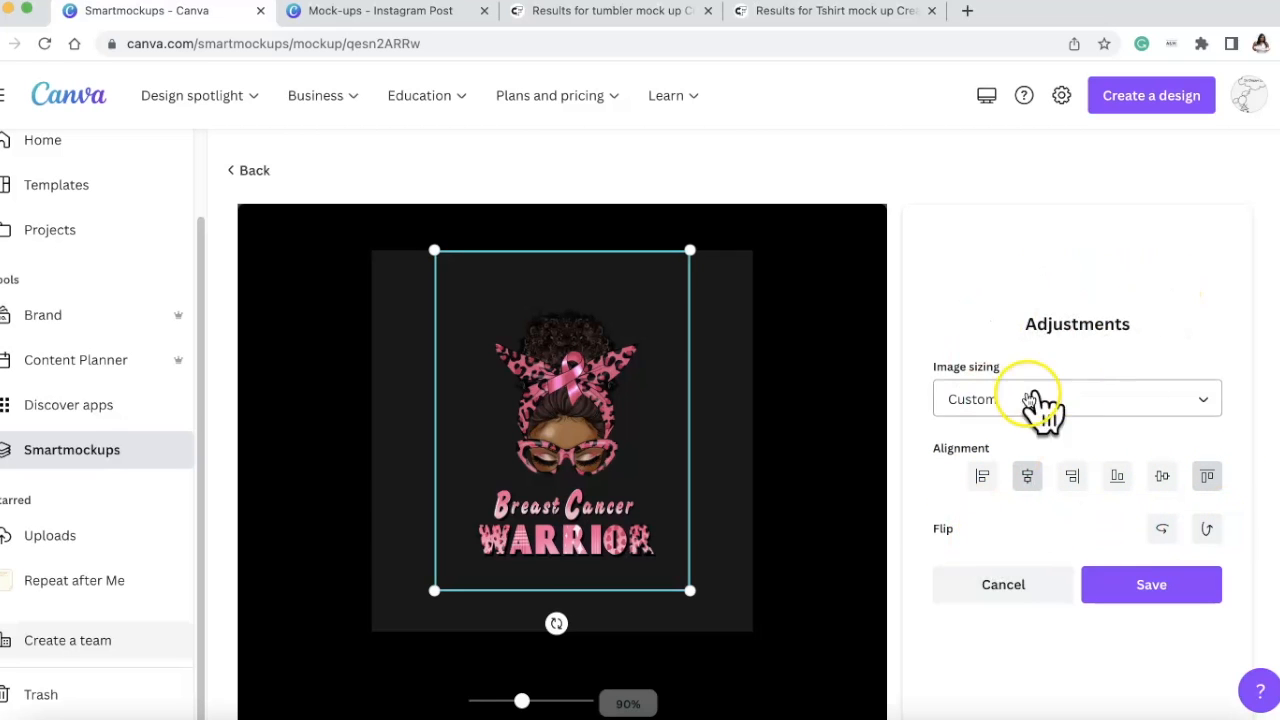
click(1205, 399)
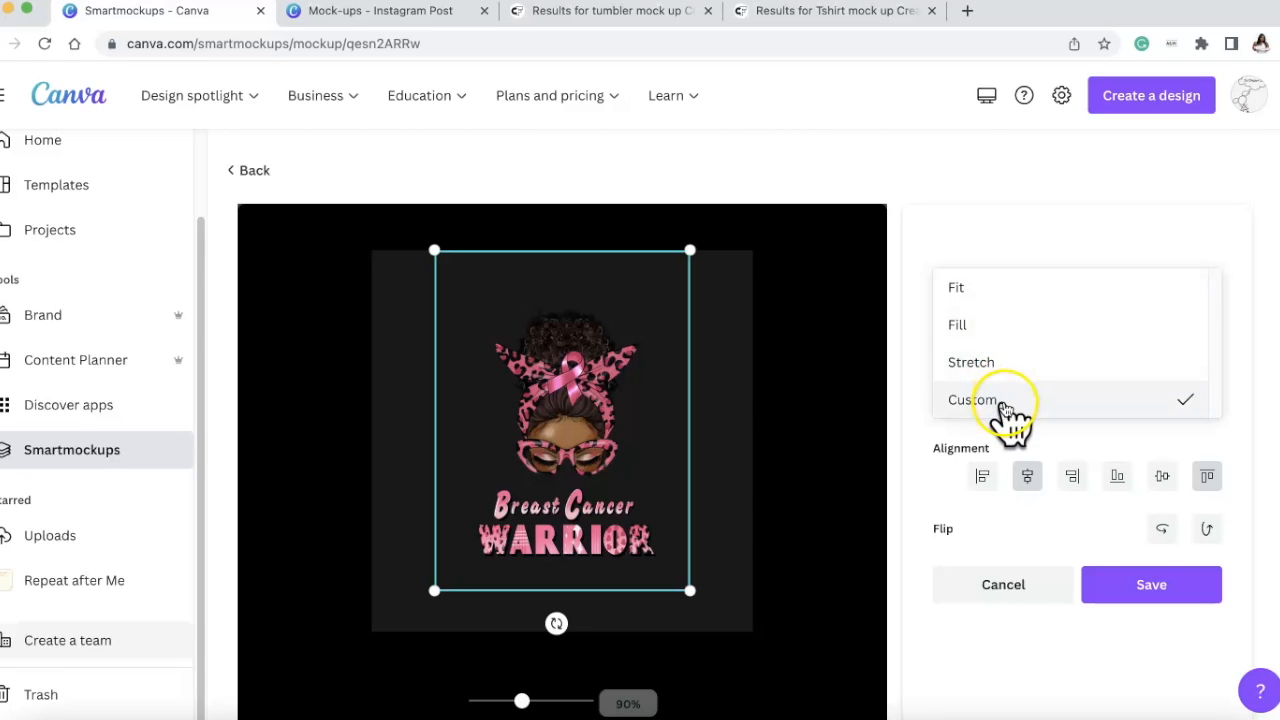
click(1150, 592)
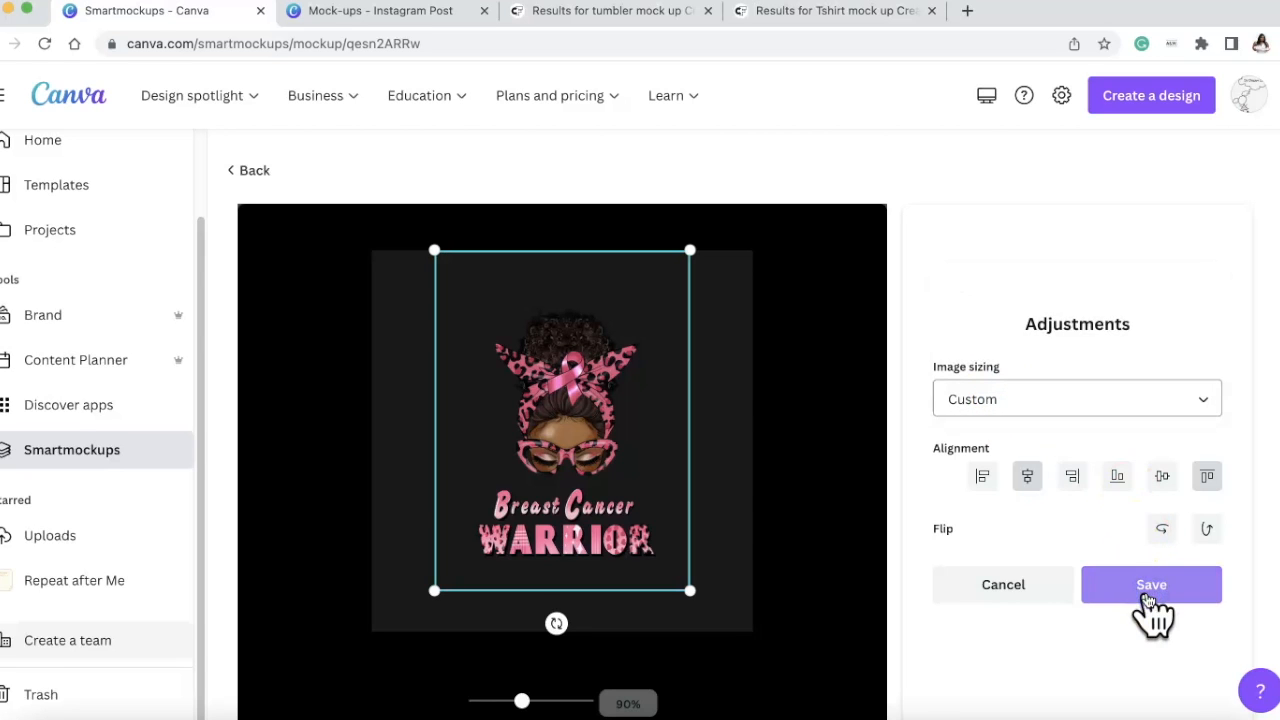
click(1185, 590)
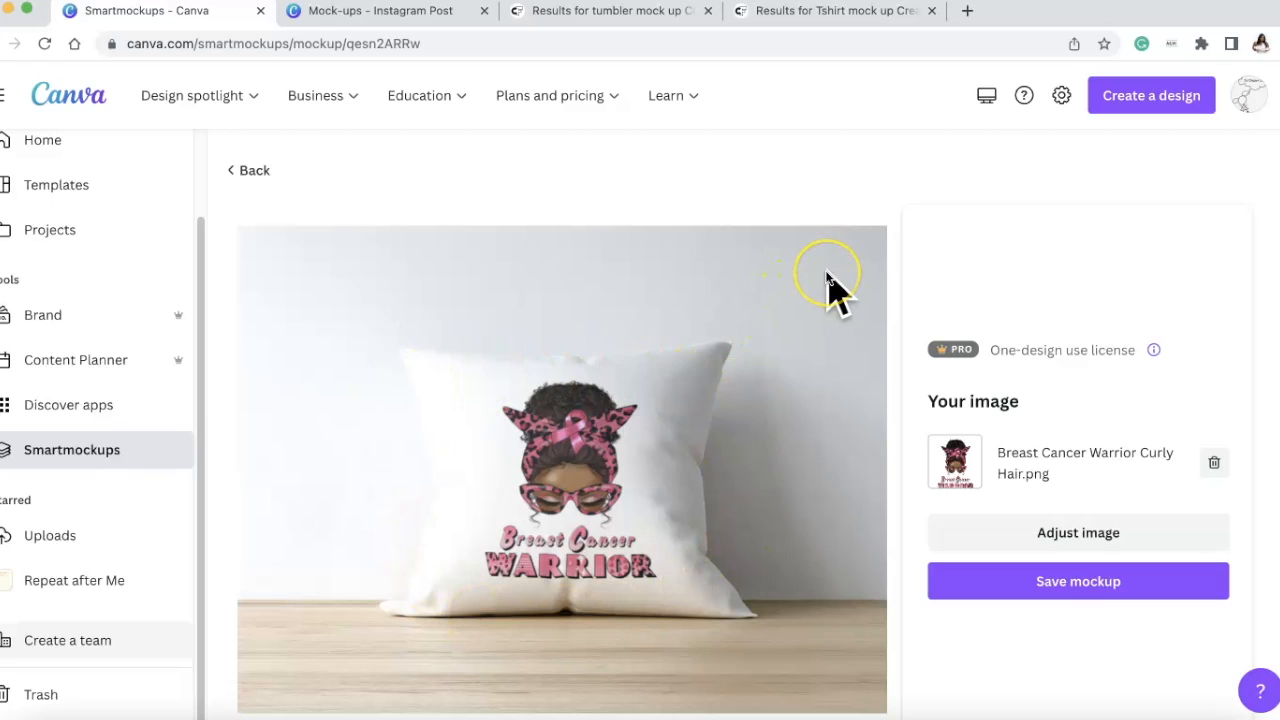
click(1128, 588)
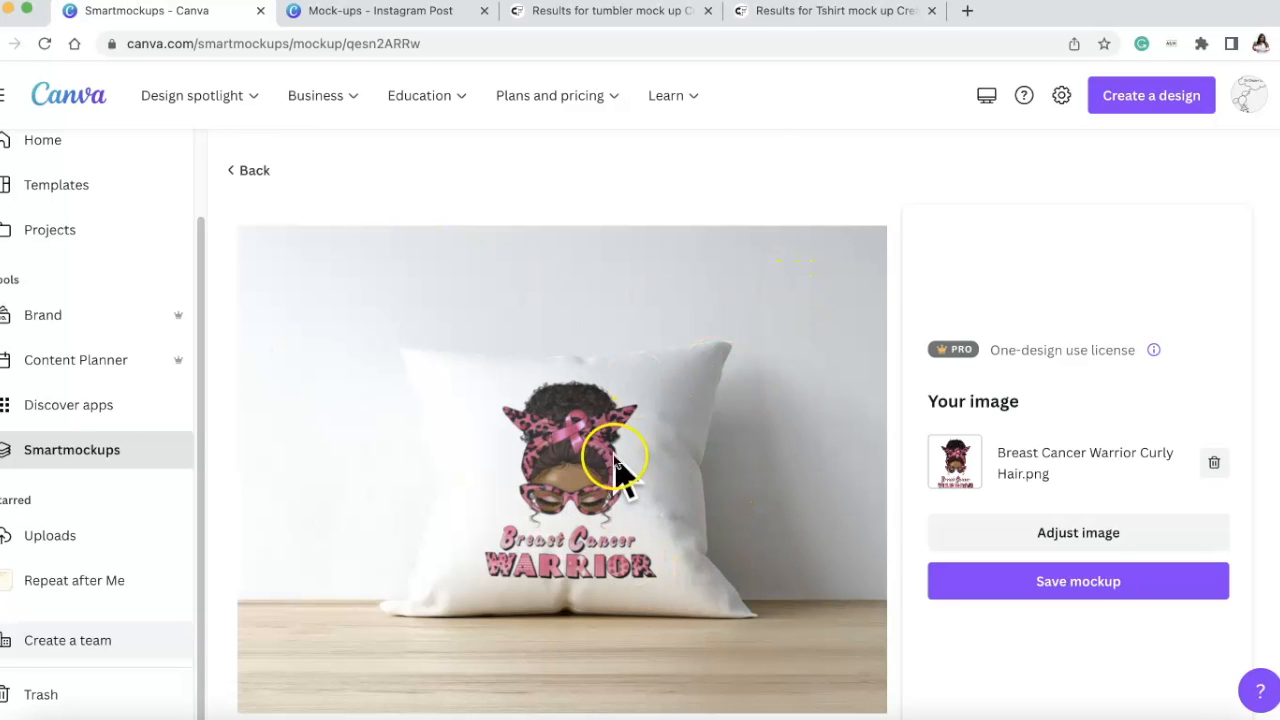
click(1128, 588)
click(1020, 585)
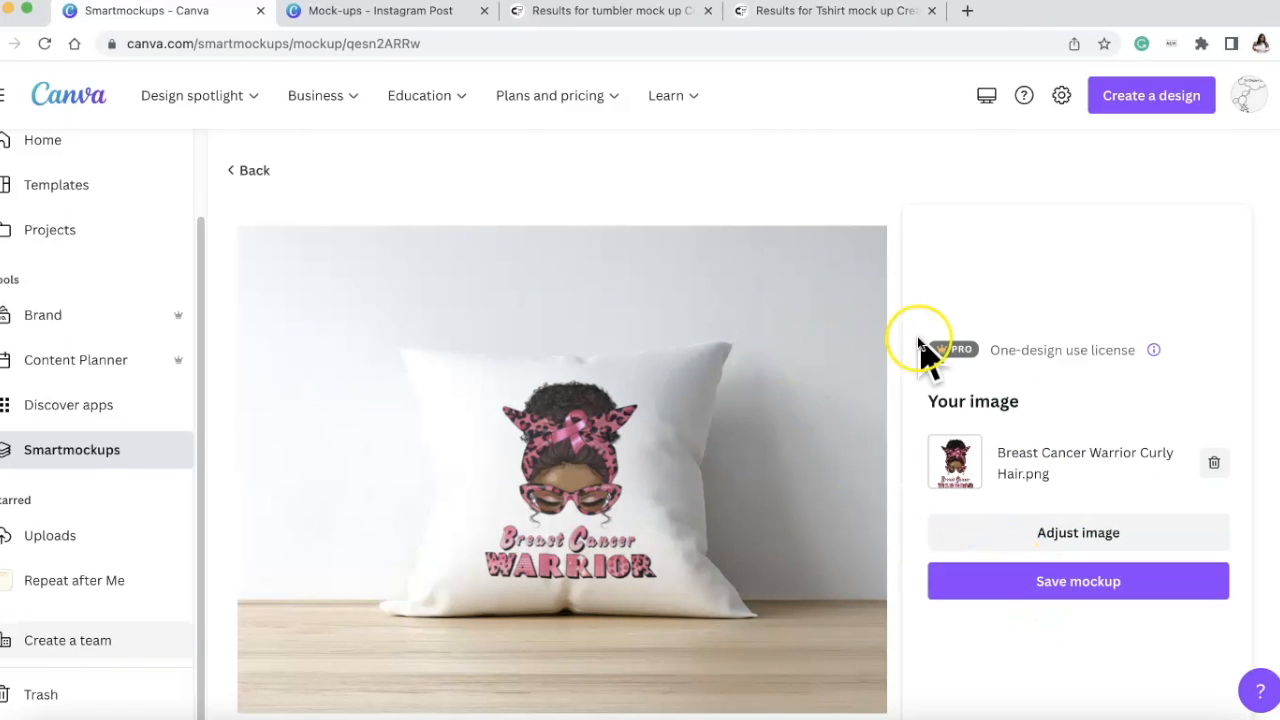
Return to the Smartmockups overview and open the recently used mockup of a coaster beside a drinking glass
click(257, 166)
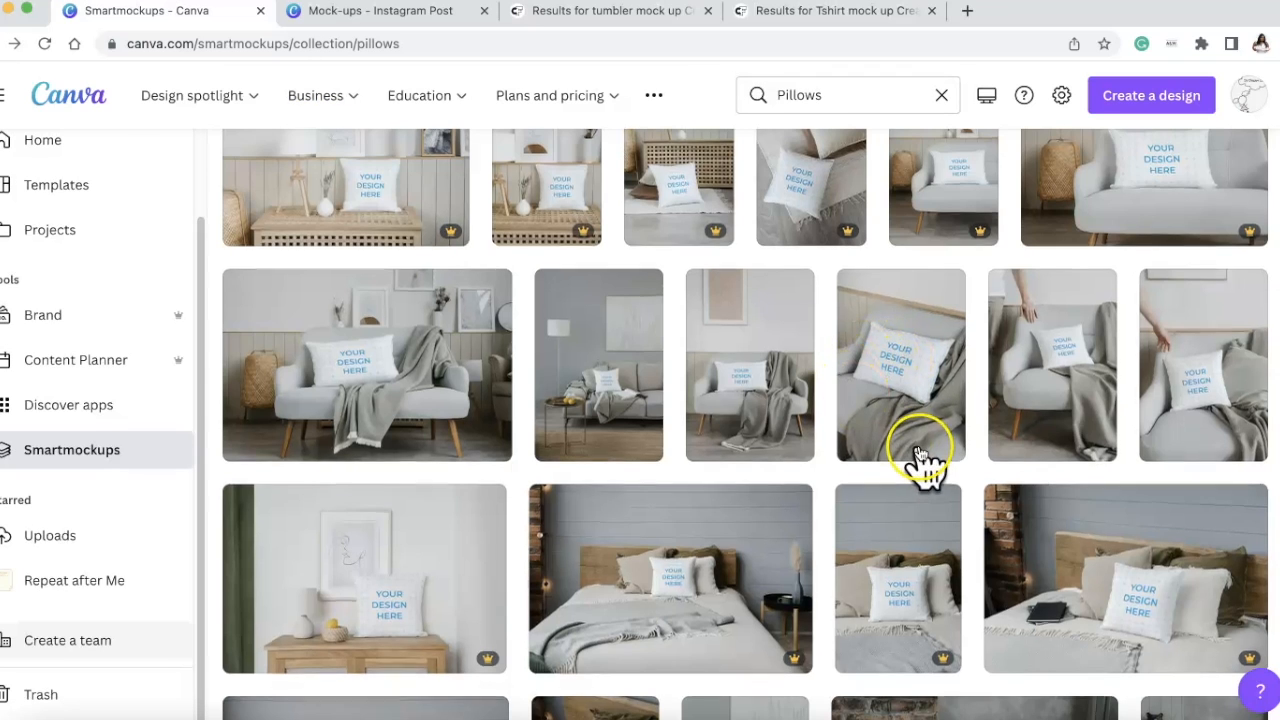
scroll(920, 466, up, 3)
scroll(905, 540, up, 3)
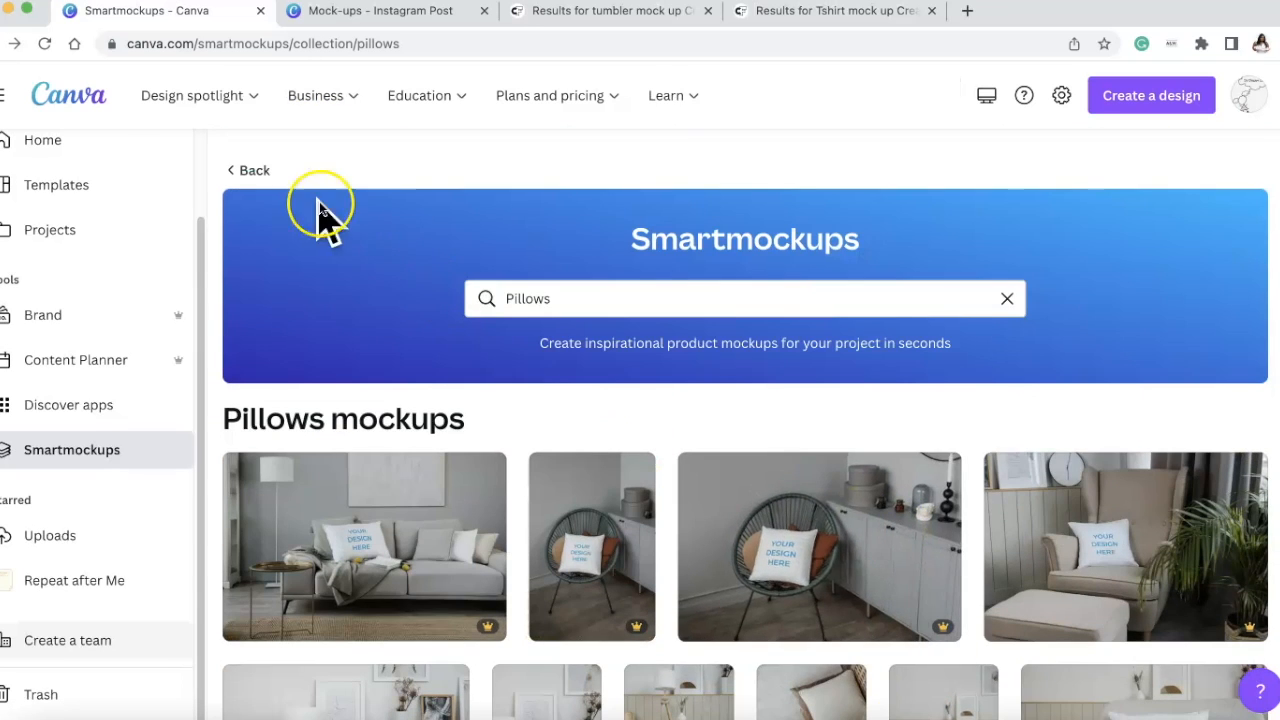
click(257, 166)
scroll(957, 634, down, 3)
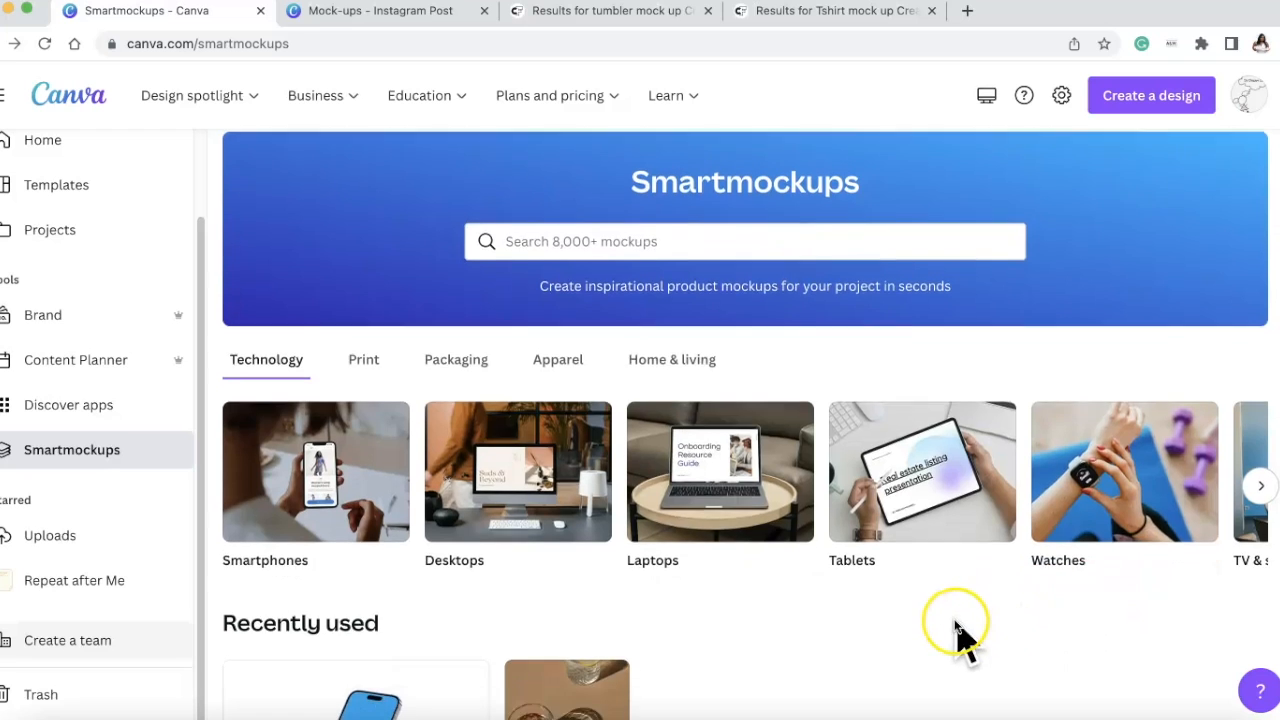
scroll(870, 550, down, 1)
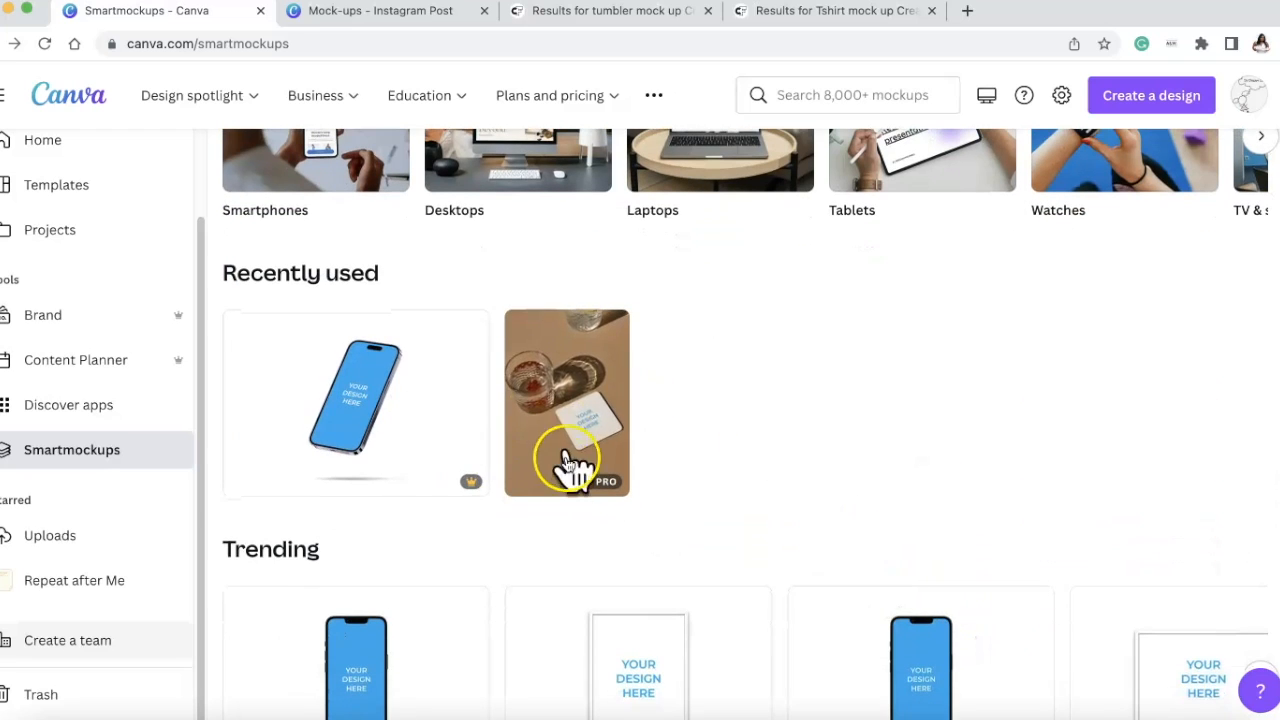
click(590, 392)
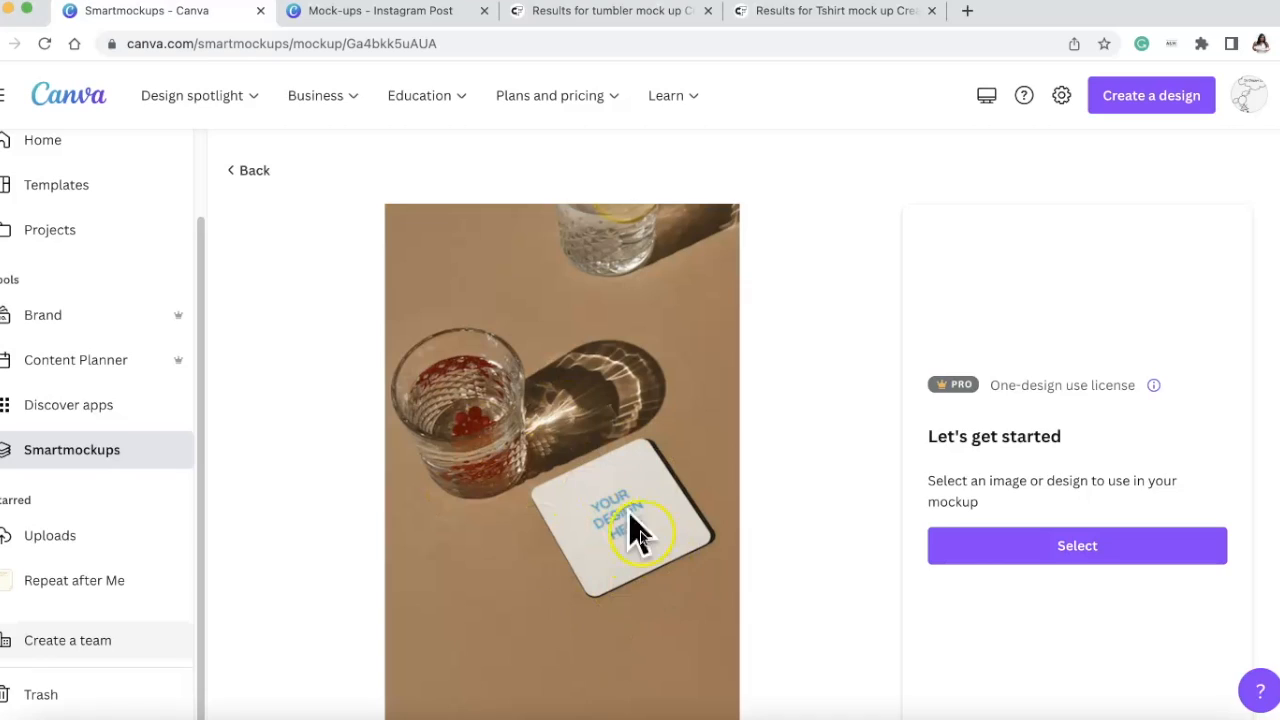
Apply the uploaded image Peace love Halloween.png to the coaster mockup
click(1082, 550)
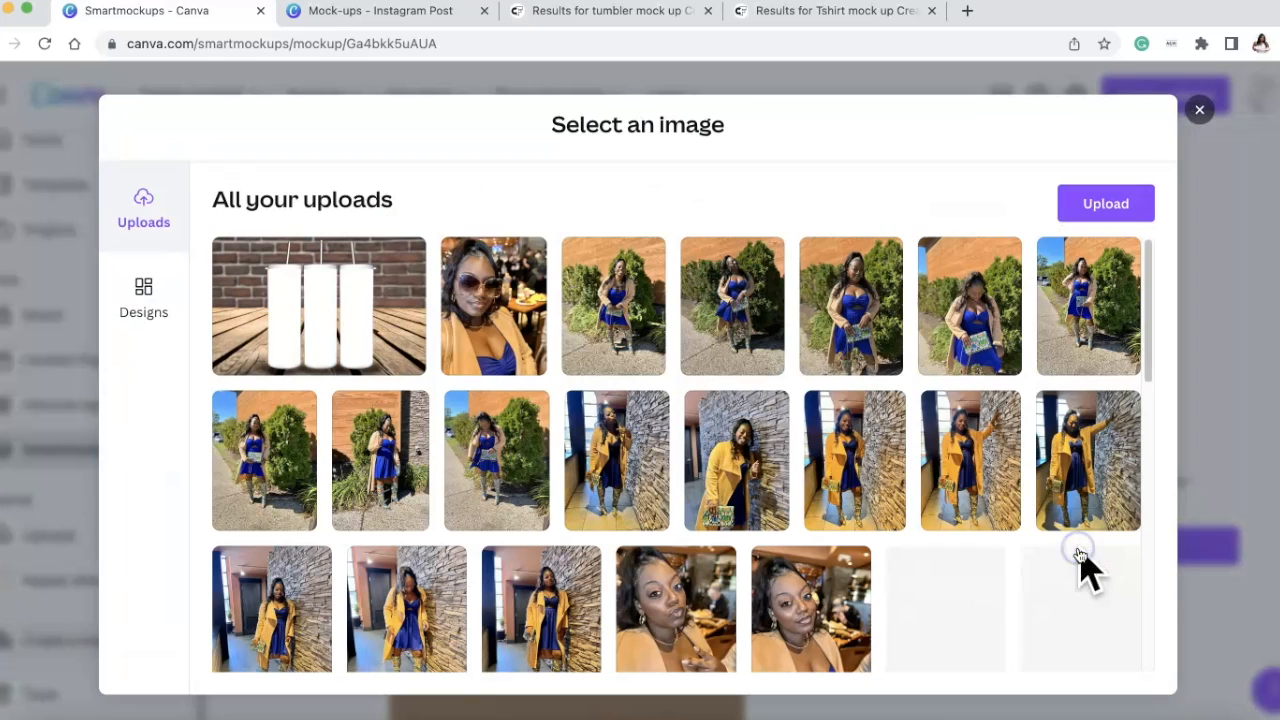
scroll(831, 530, down, 15)
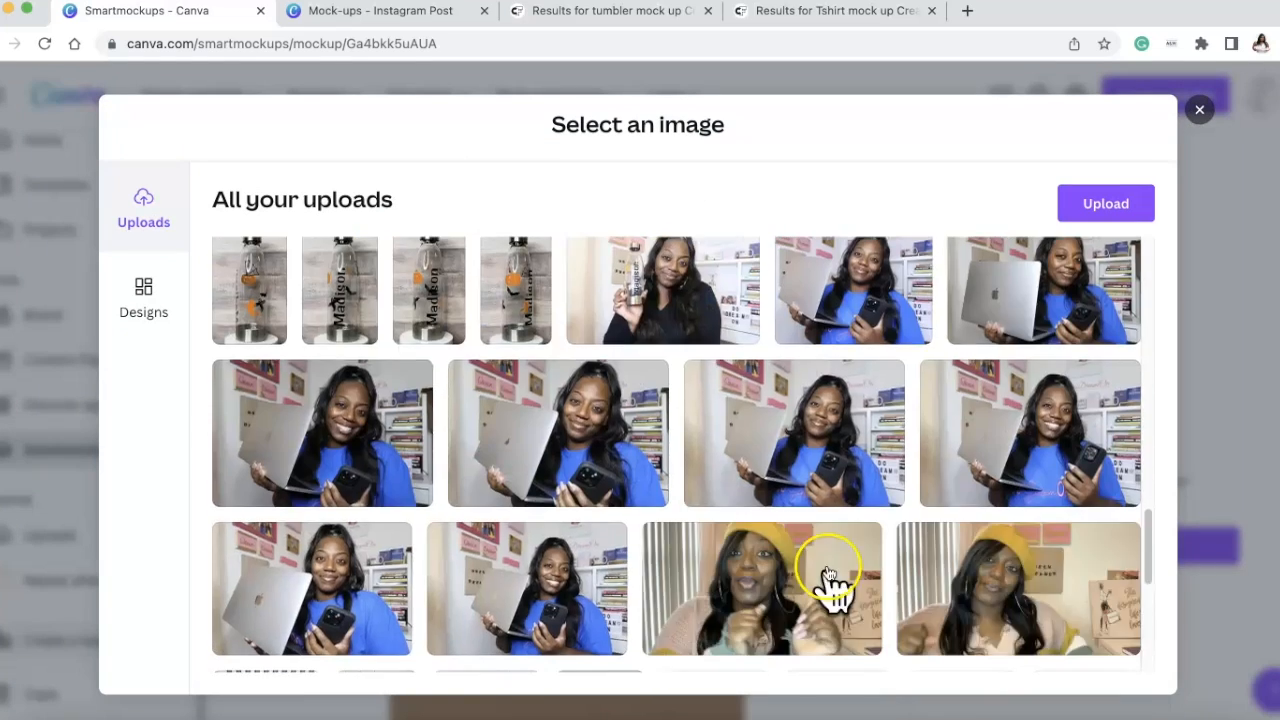
scroll(831, 578, down, 5)
scroll(827, 580, up, 5)
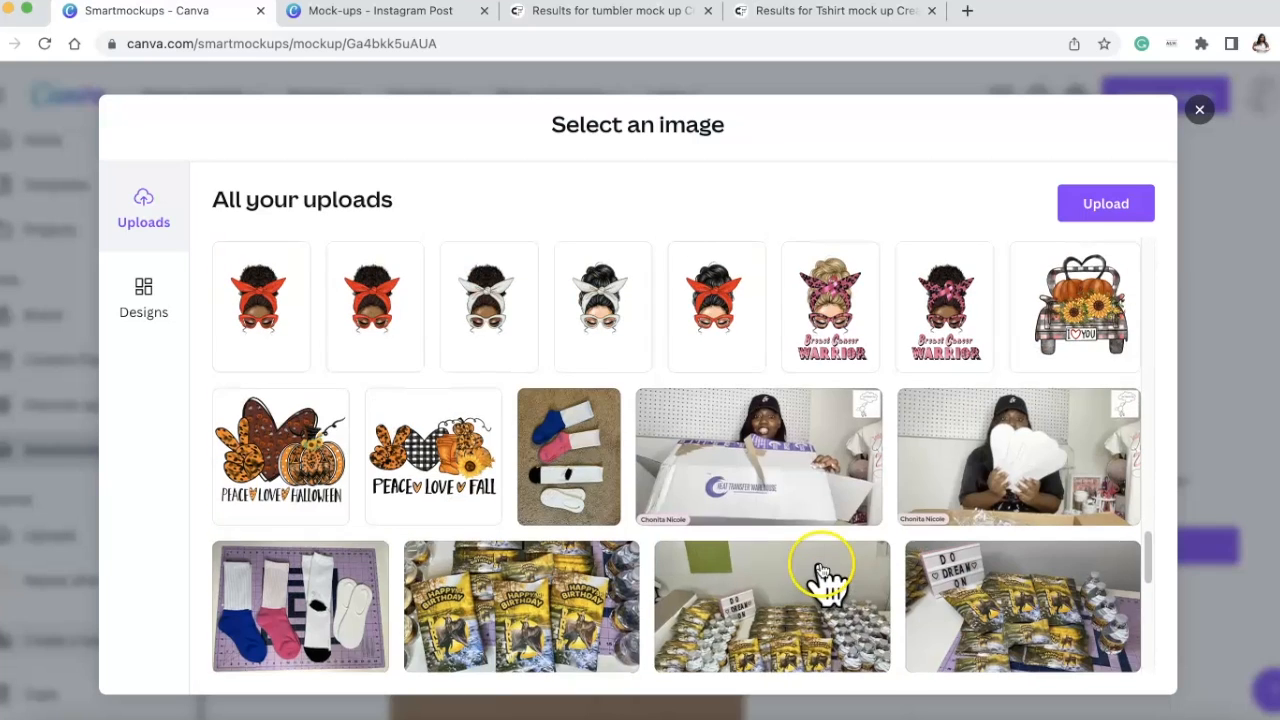
click(288, 470)
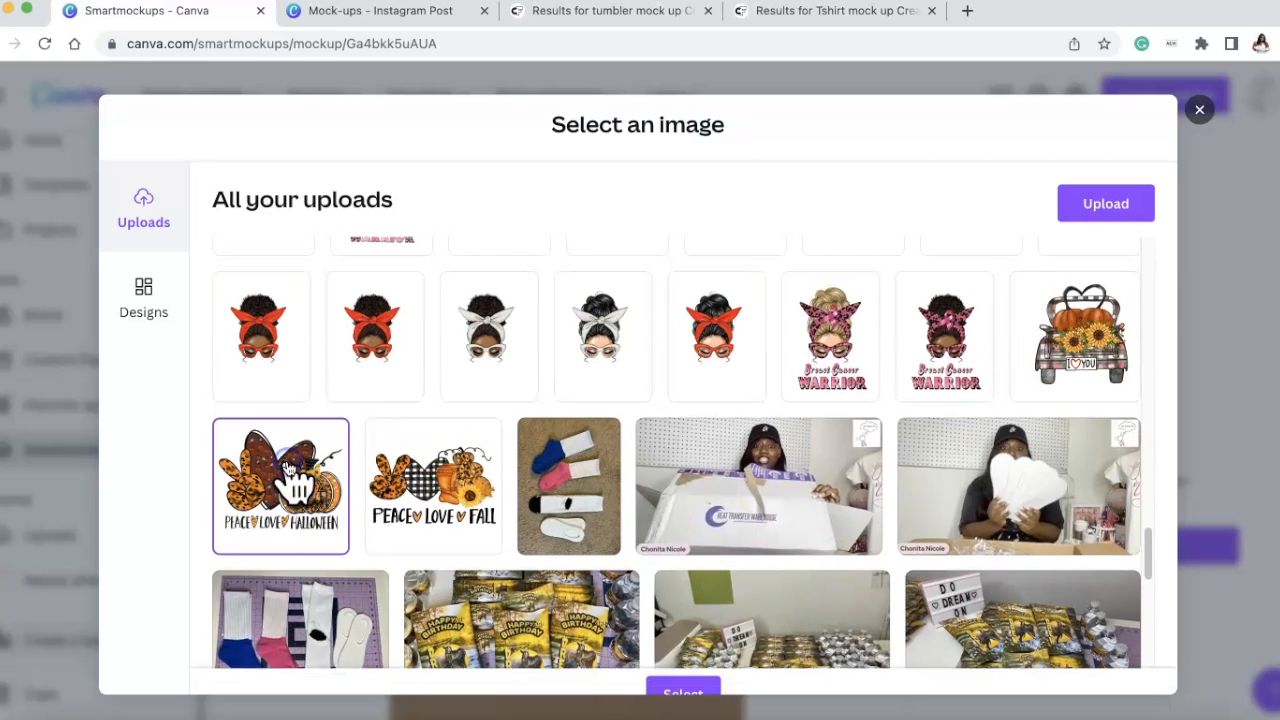
click(686, 670)
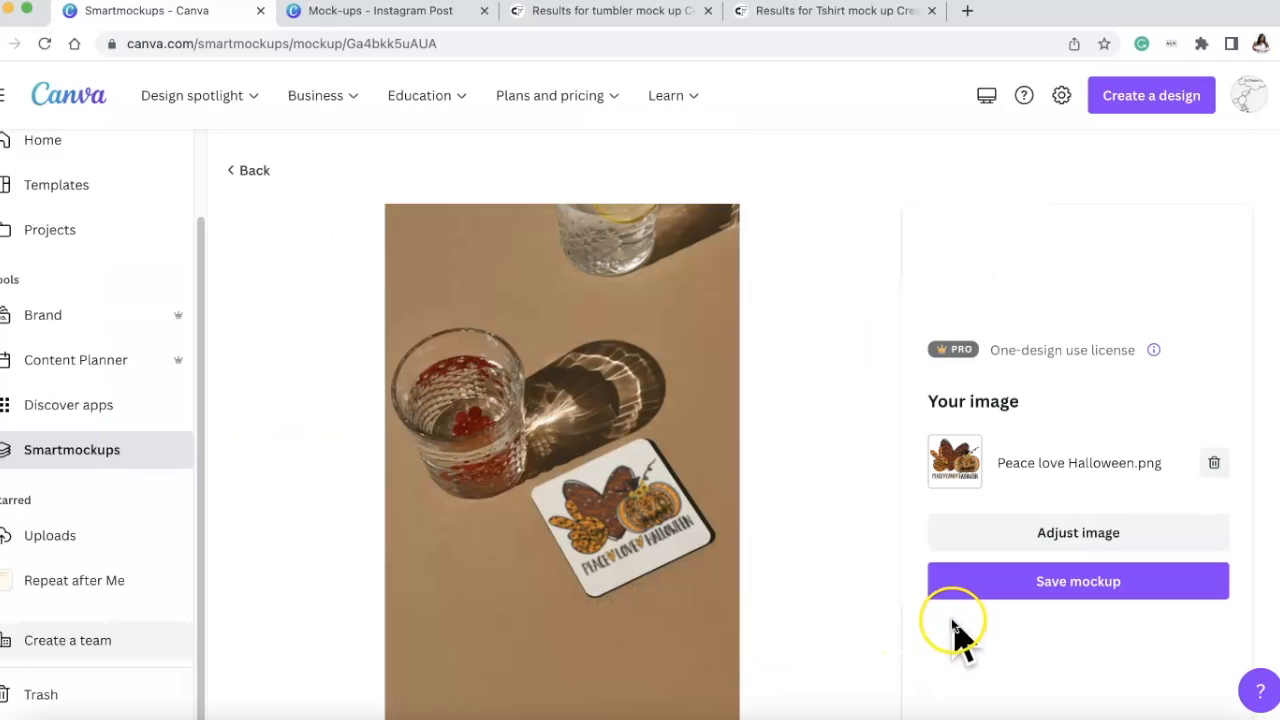
click(1168, 605)
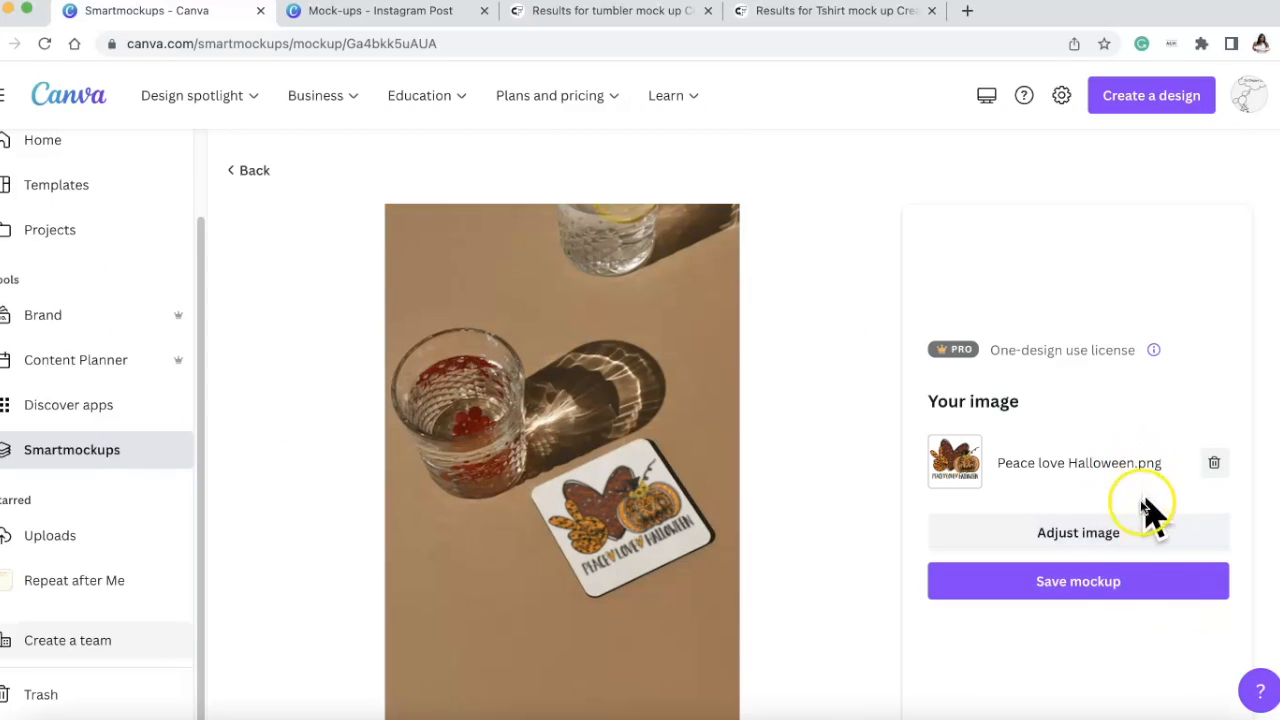
Try the Fill image sizing on the coaster's Halloween design and save the adjustments
click(1125, 532)
click(1212, 402)
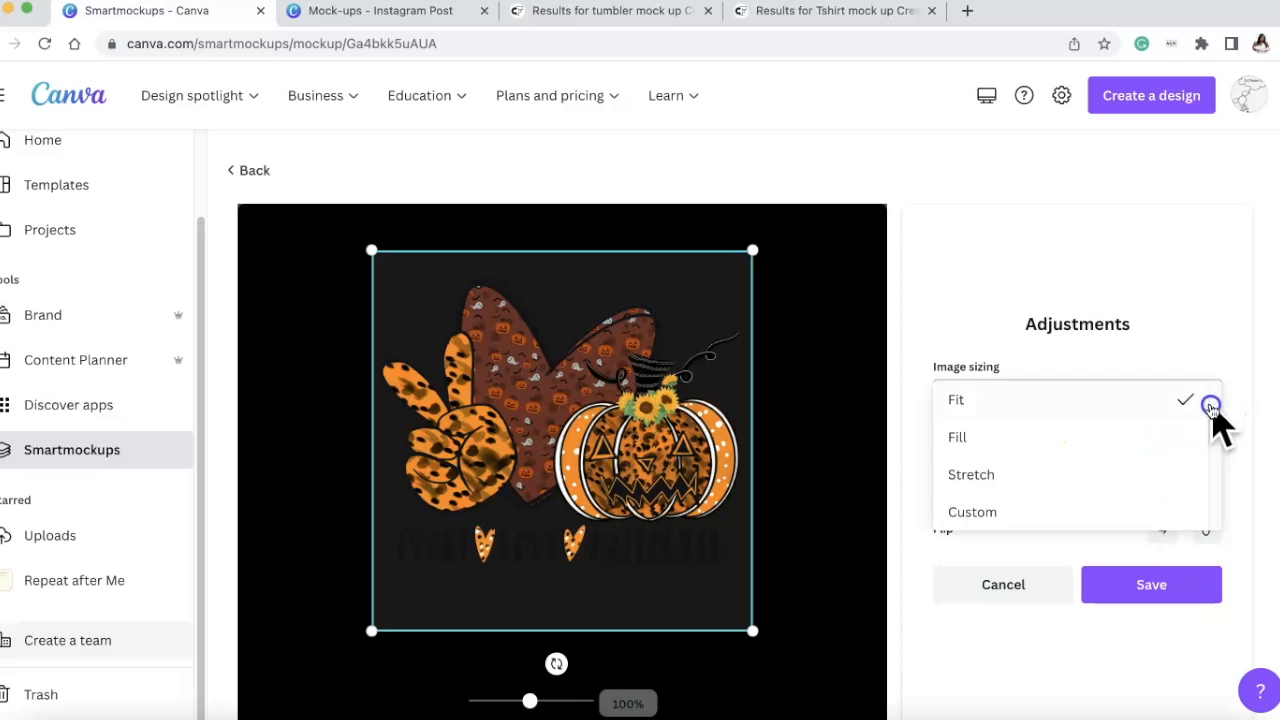
click(1154, 434)
click(1162, 588)
click(1165, 600)
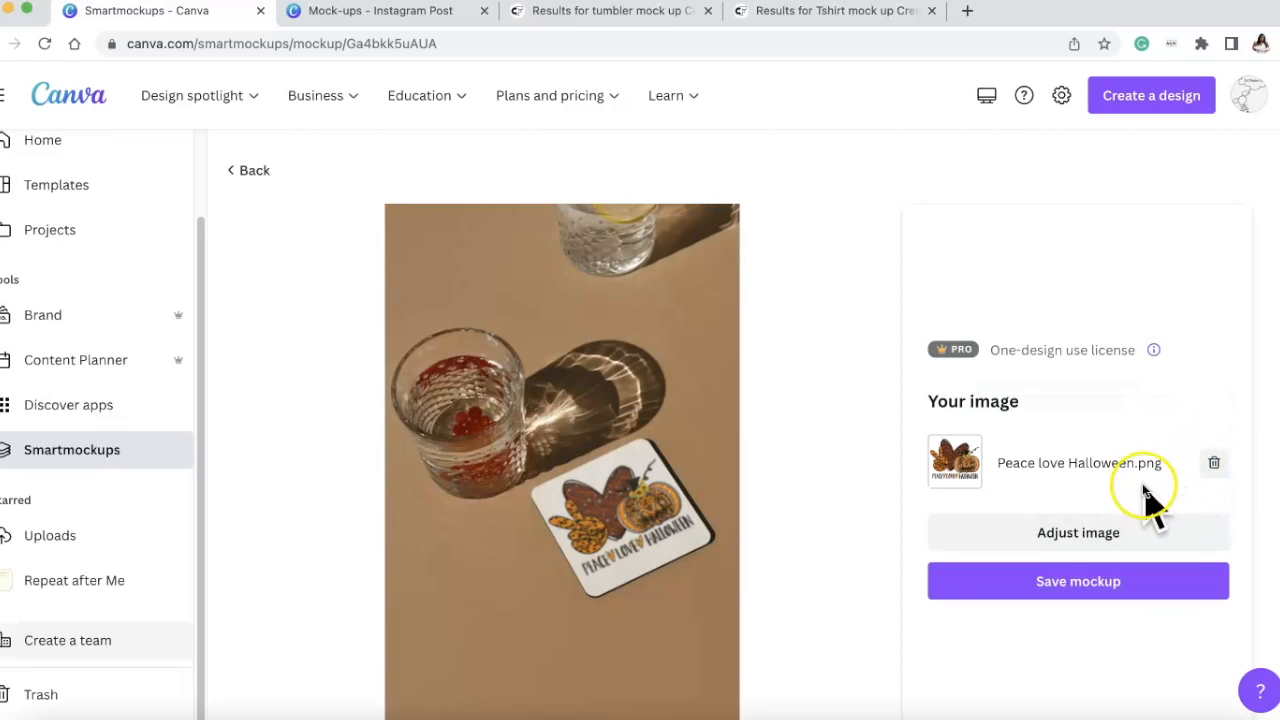
Set the coaster design's image sizing to Stretch and save the adjustments
click(1142, 533)
click(1178, 400)
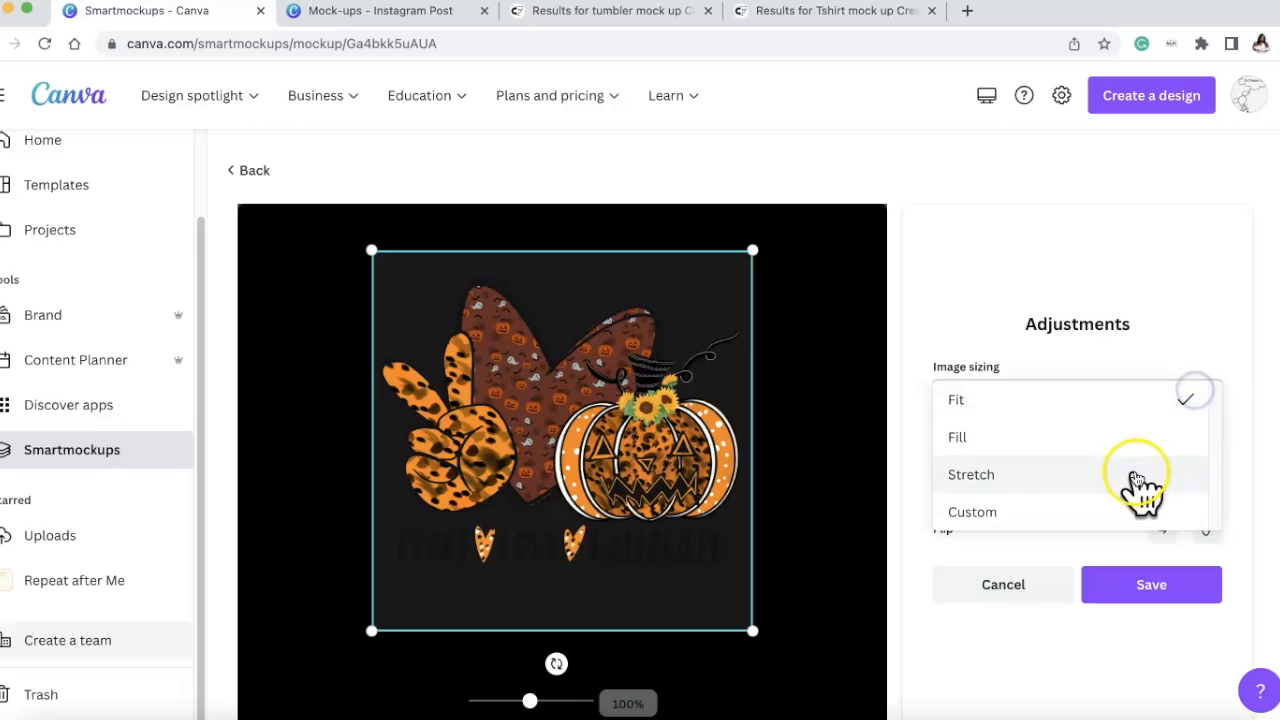
click(1140, 476)
click(1148, 592)
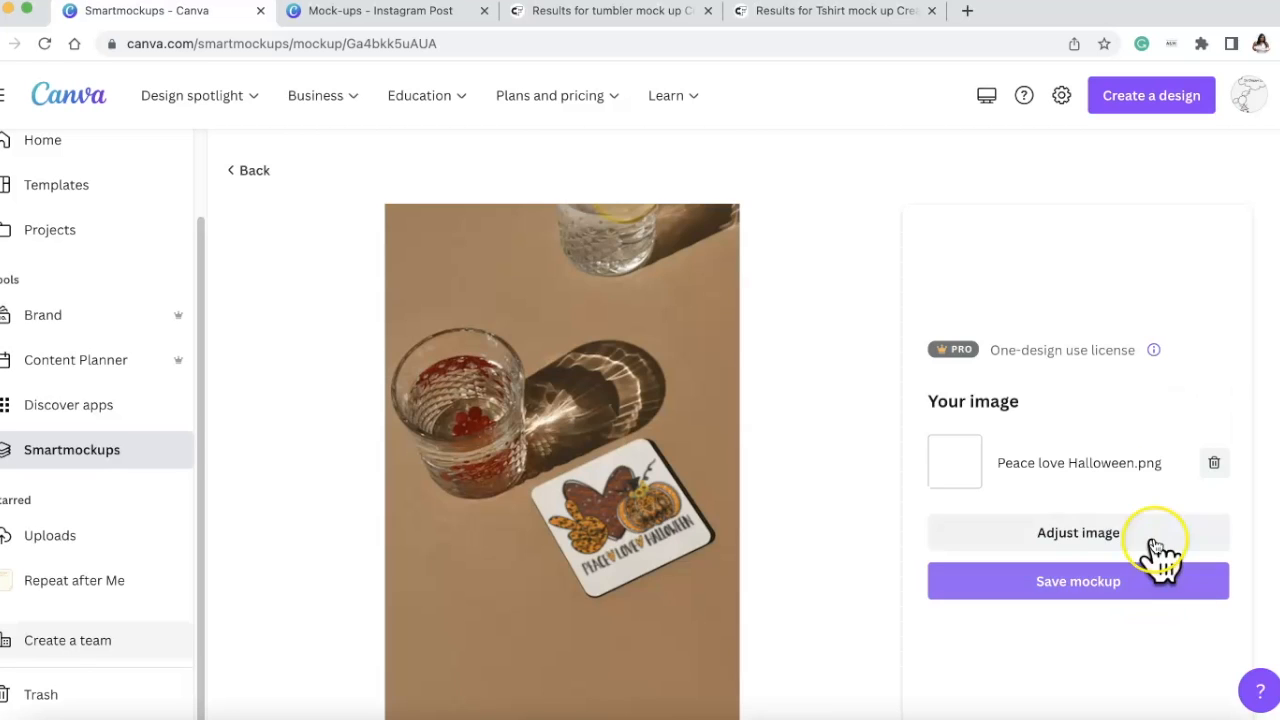
Switch the coaster design to Custom sizing, enlarge it to 187% and save the adjustments
click(1152, 538)
click(1197, 400)
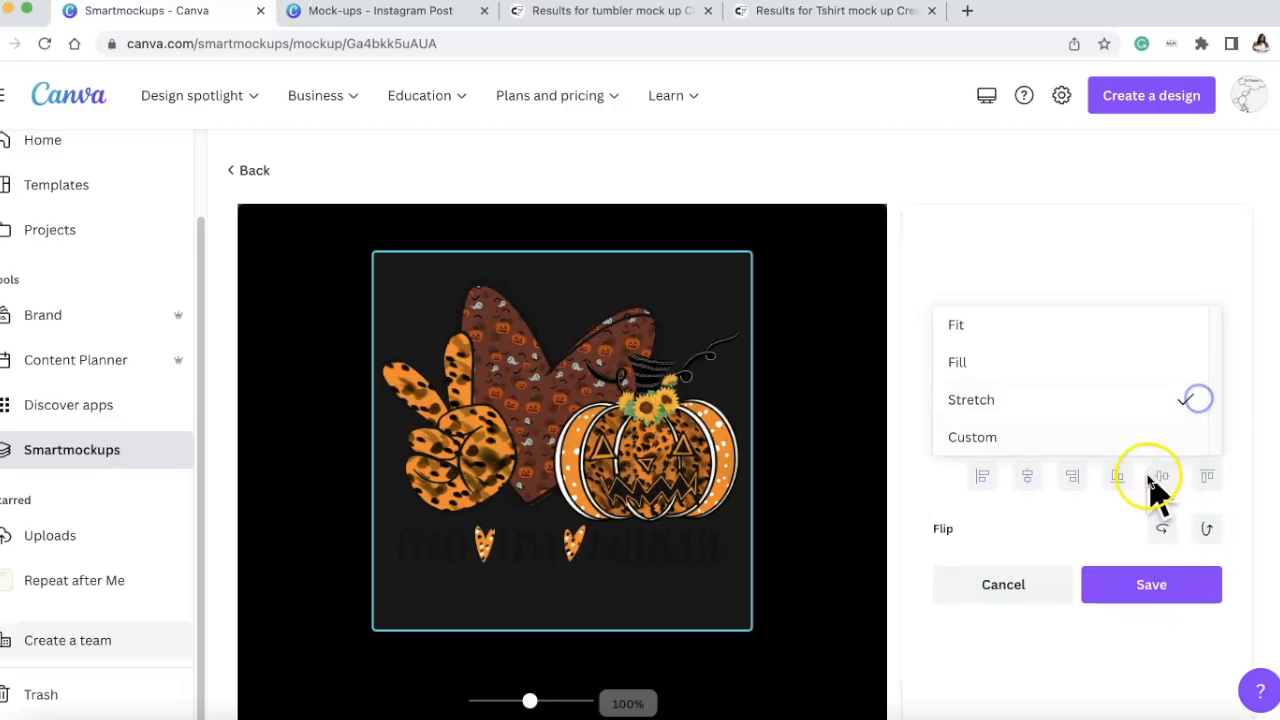
click(1140, 445)
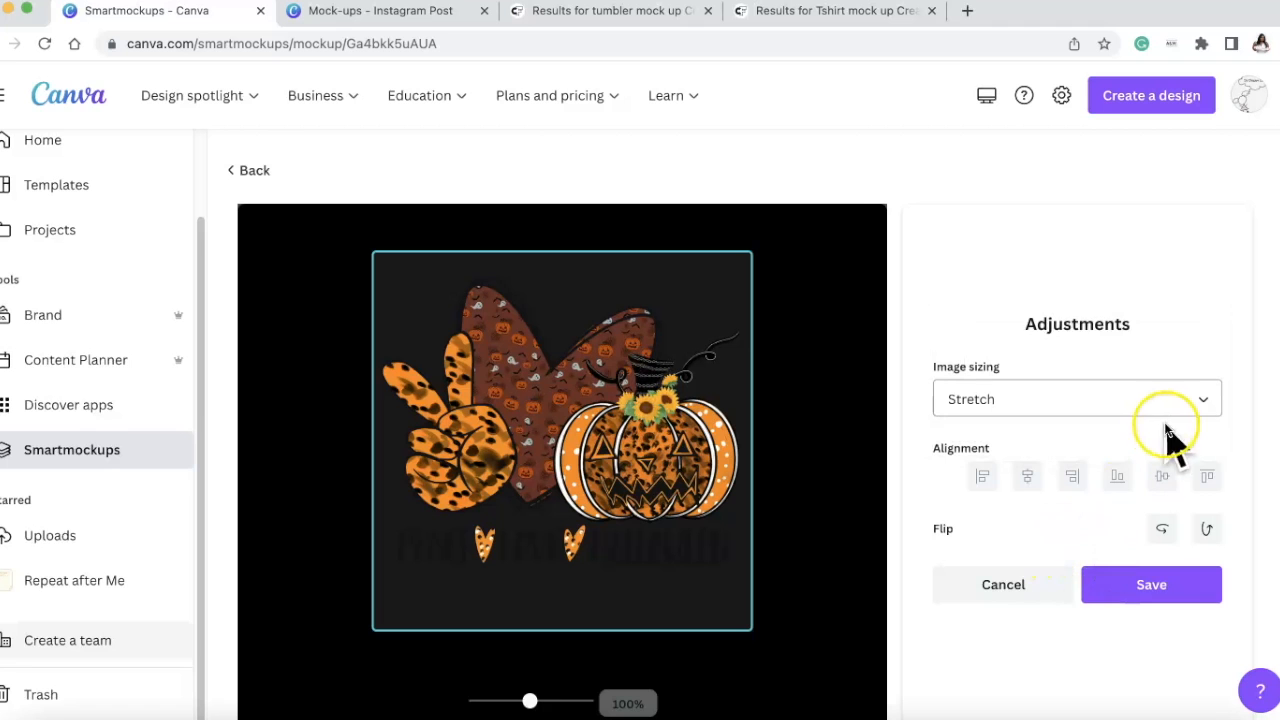
click(1195, 398)
click(1085, 442)
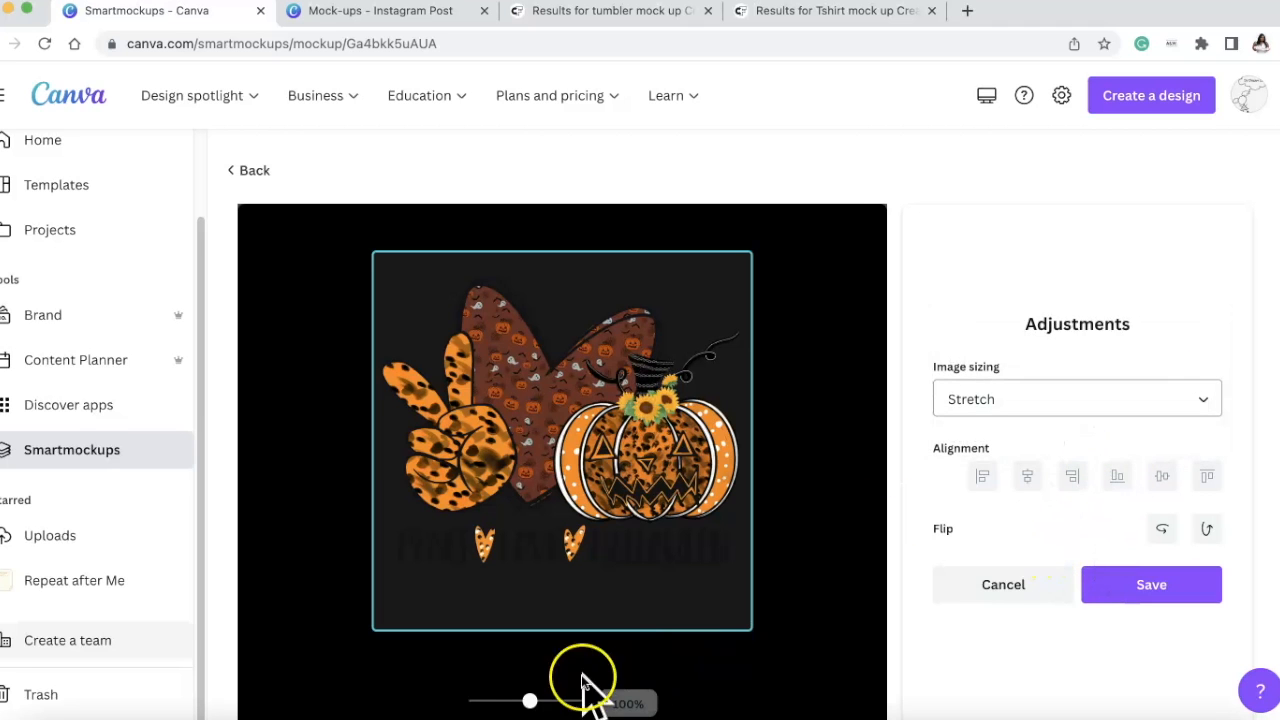
mouse_move(531, 703)
mouse_down()
mouse_move(580, 700)
mouse_move(546, 700)
mouse_up()
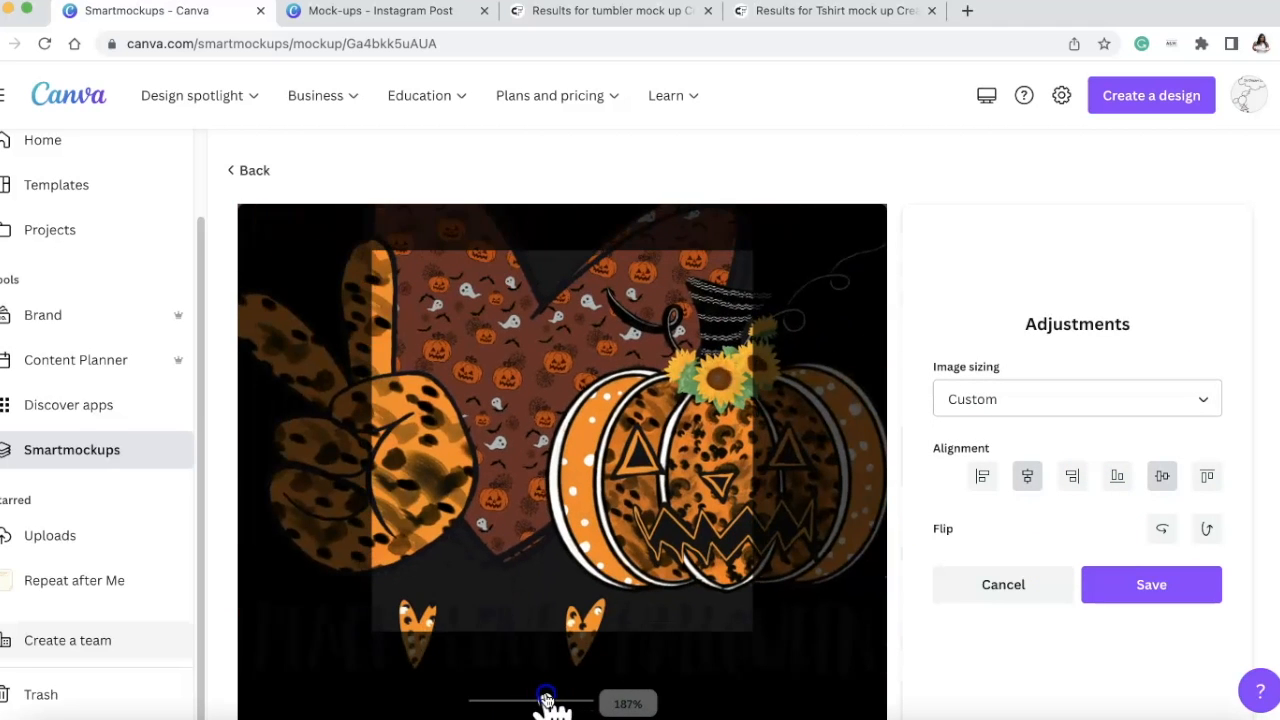
click(1138, 592)
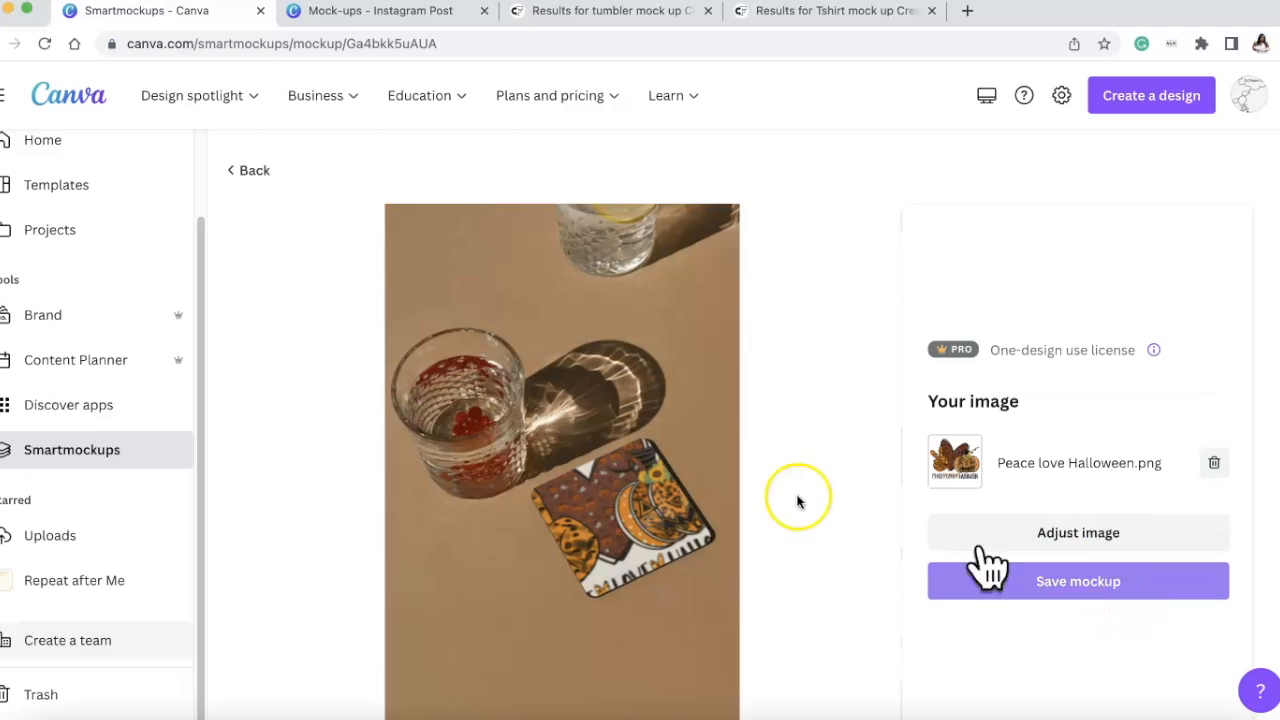
Set the coaster design's image sizing back to Fit and save the adjustments
click(1115, 538)
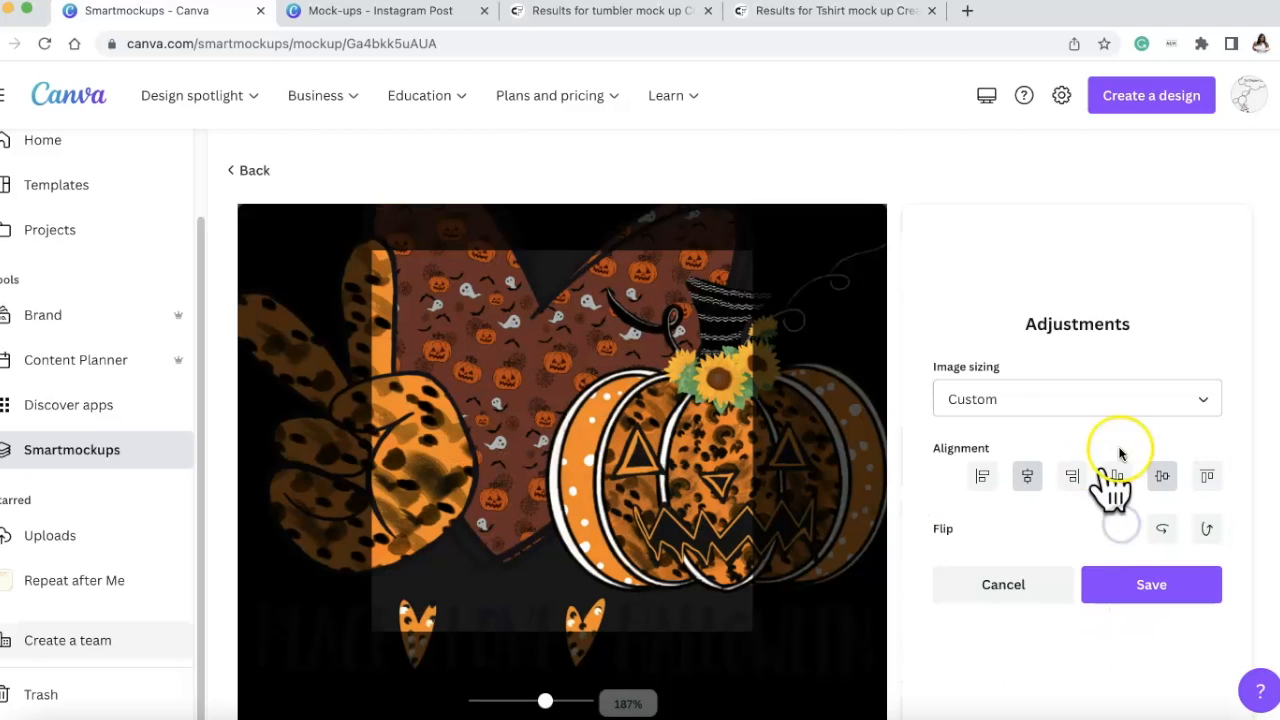
click(1205, 400)
click(1108, 294)
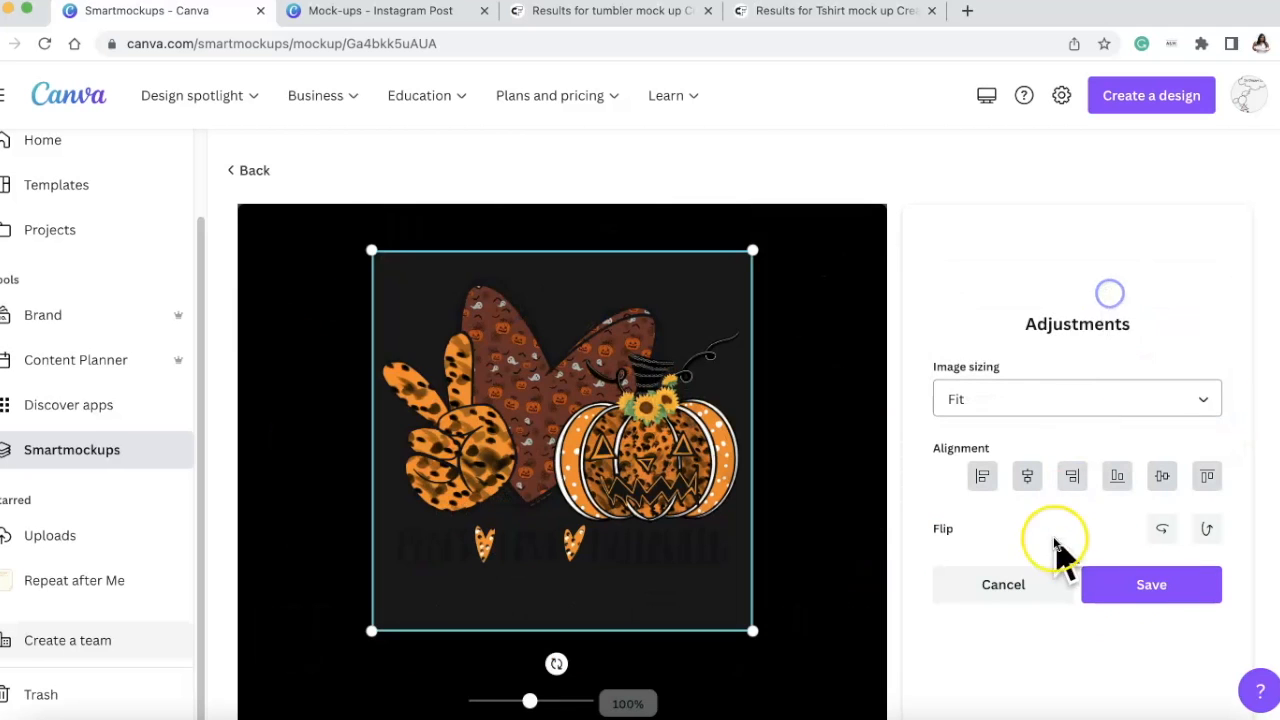
click(1115, 588)
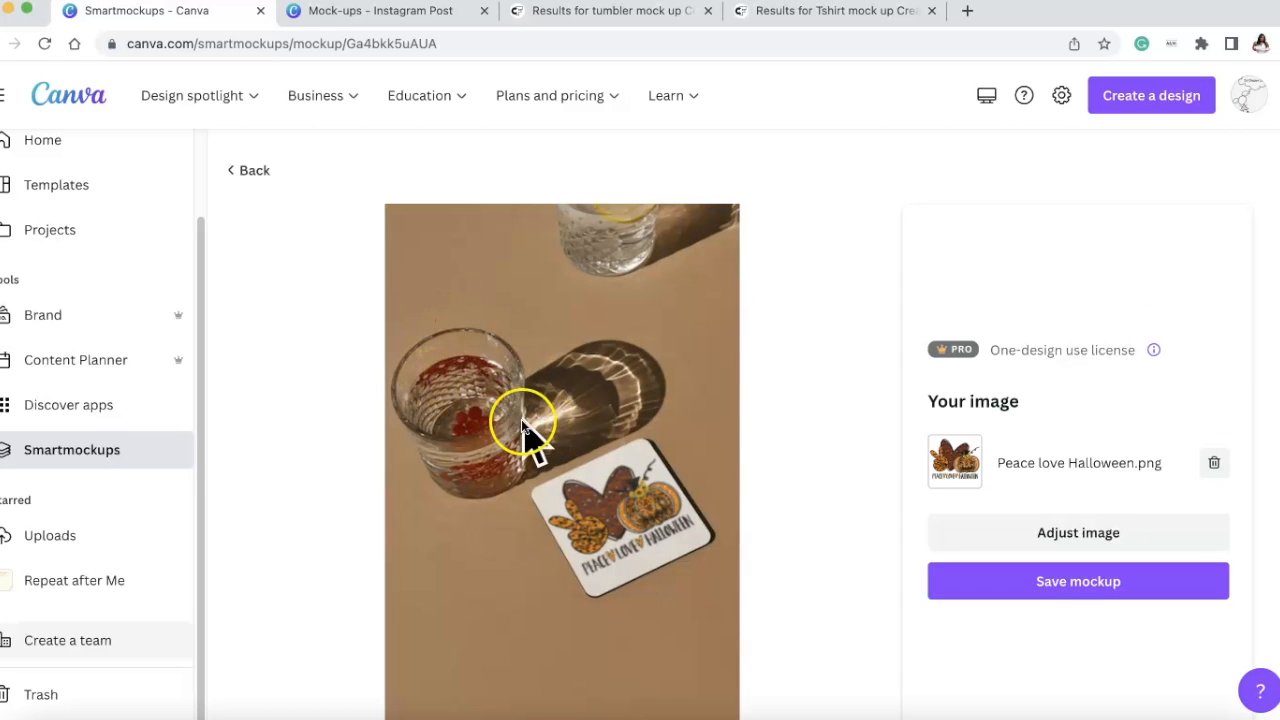
Return to the Smartmockups overview, page through the New mockups and open the white hoodie mockup of a girl on a swing
click(240, 178)
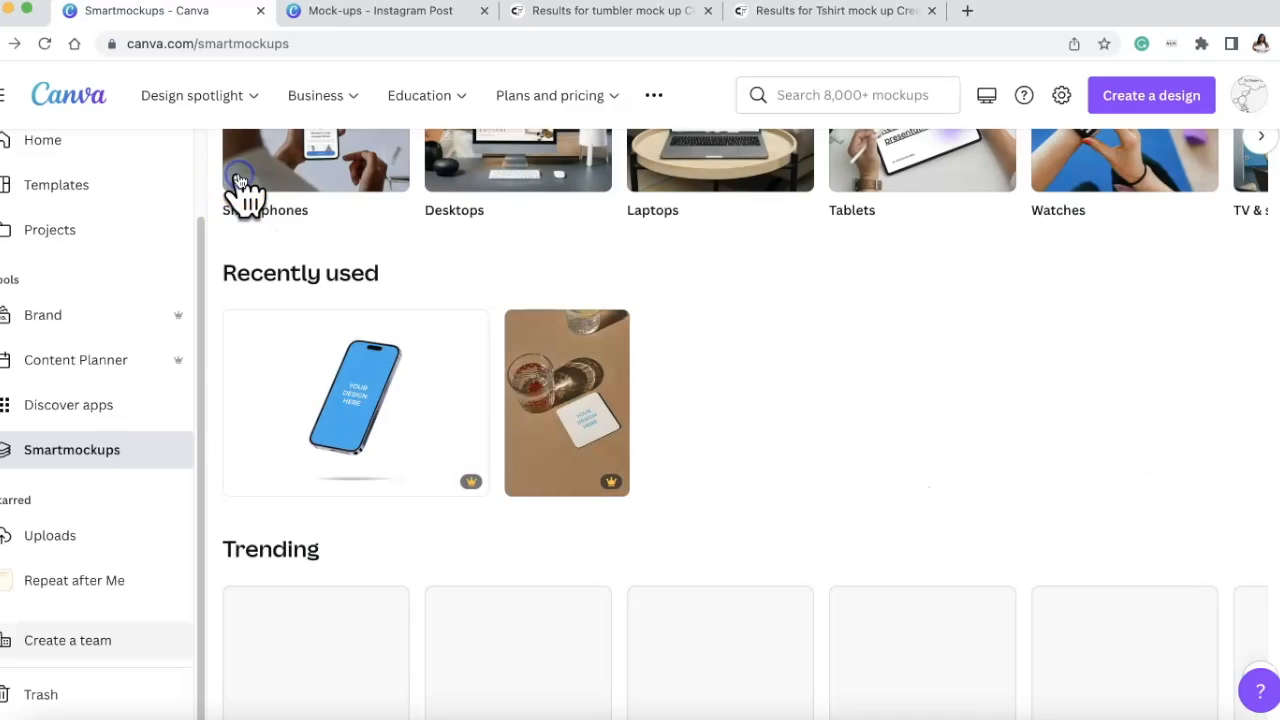
scroll(634, 540, down, 2)
scroll(634, 525, down, 2)
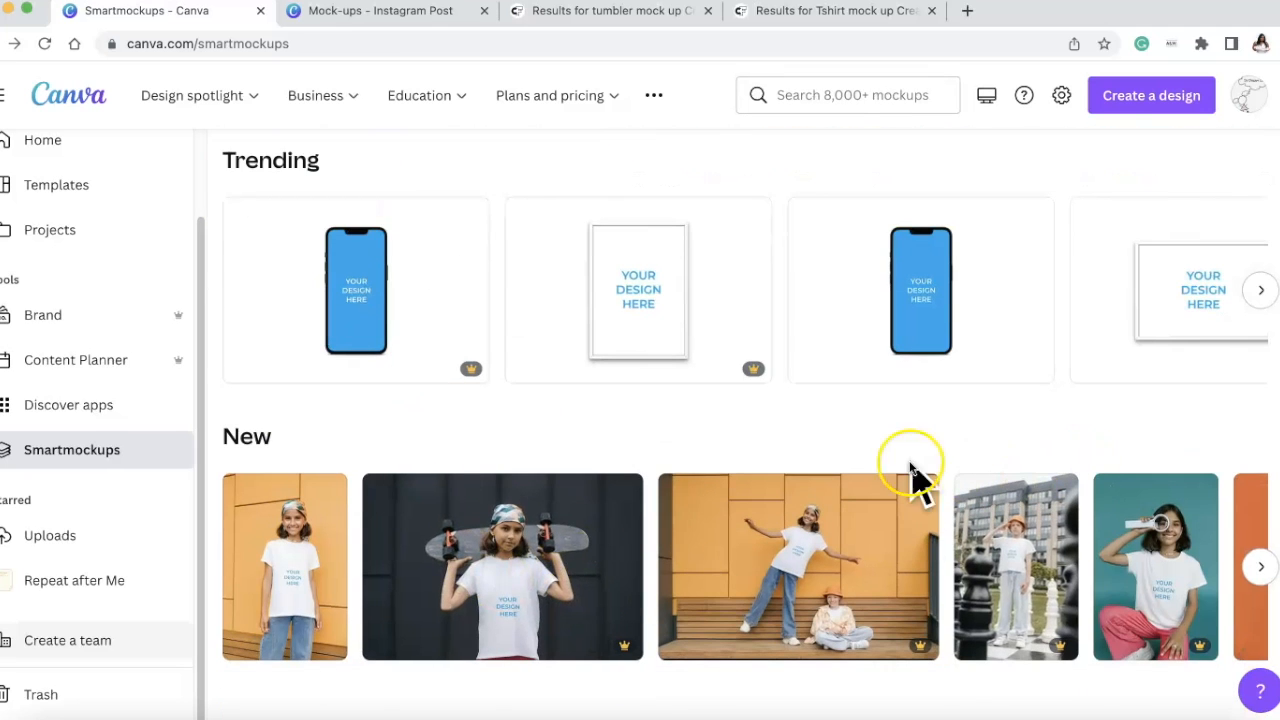
click(1256, 570)
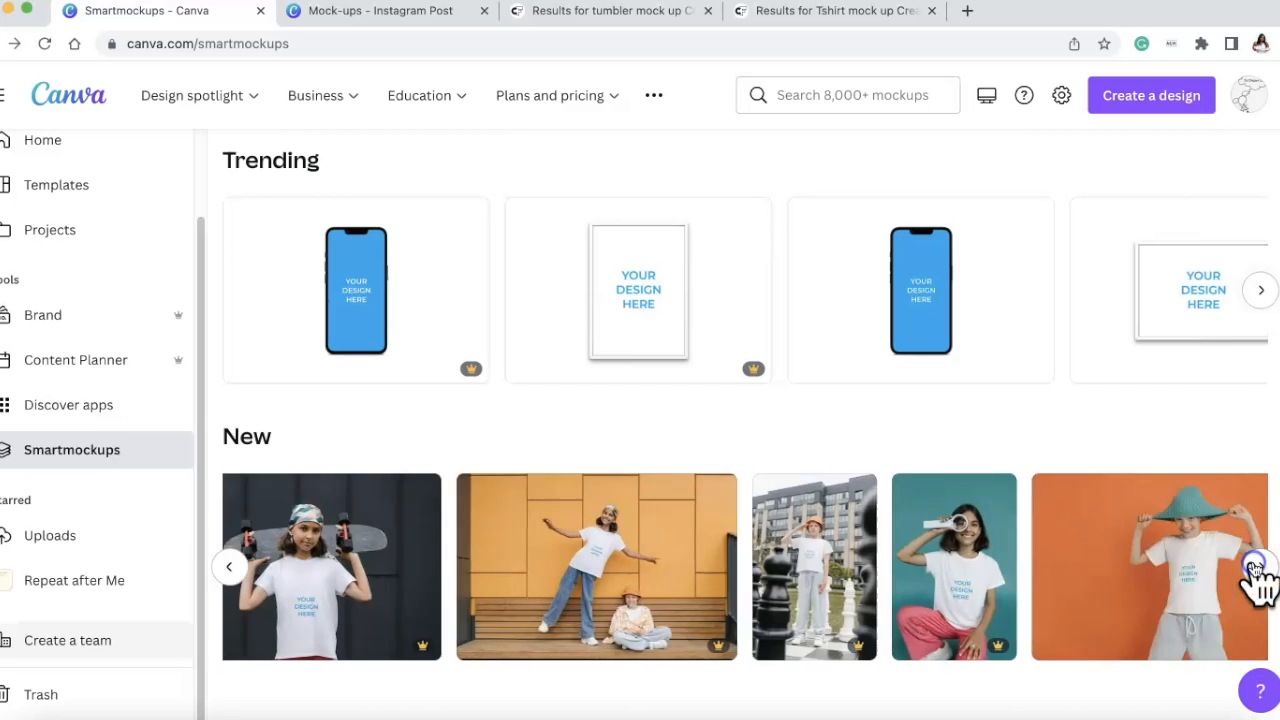
click(1258, 569)
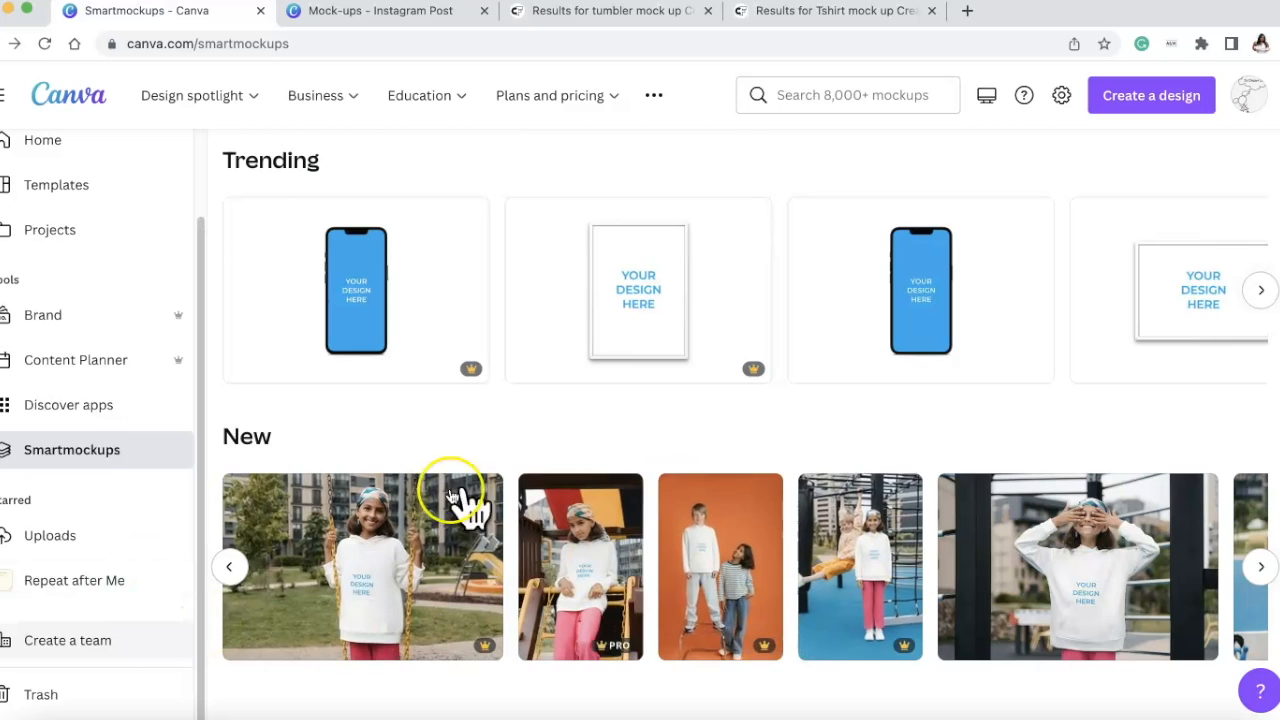
click(370, 550)
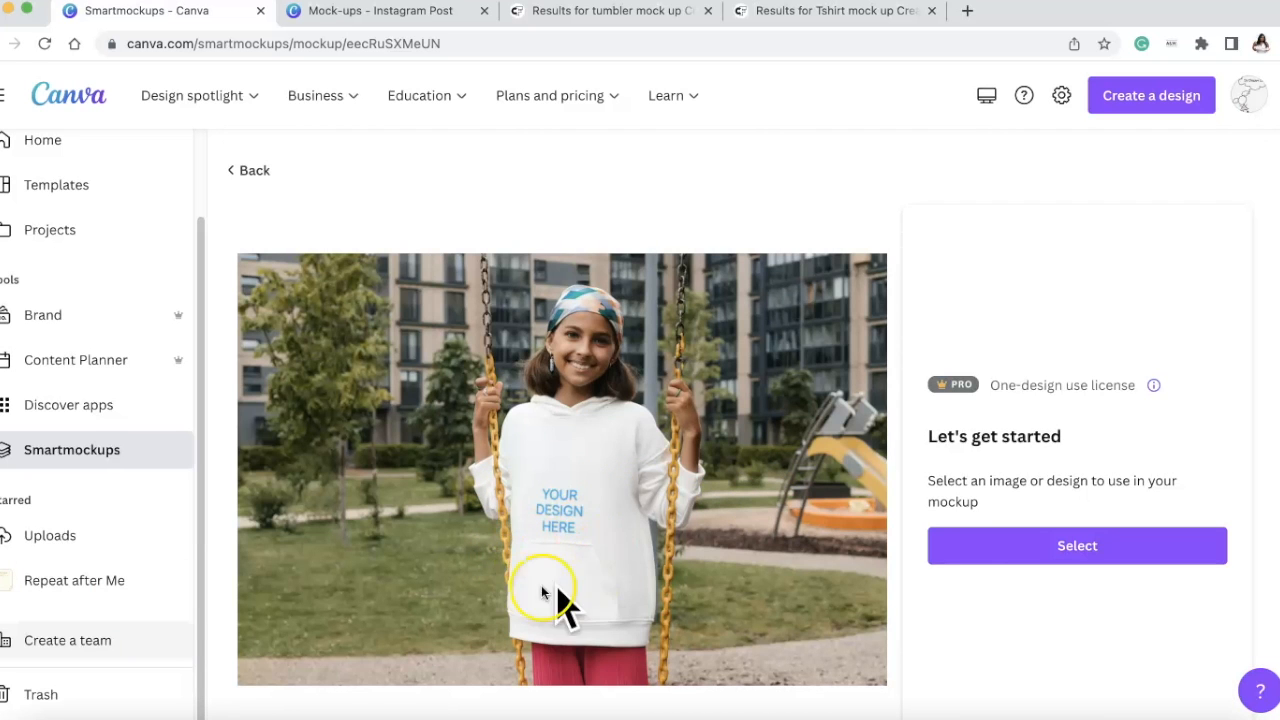
Find the uploaded image Peace love fall.png and apply it to the hoodie mockup
click(1035, 550)
scroll(845, 500, down, 5)
scroll(843, 495, down, 20)
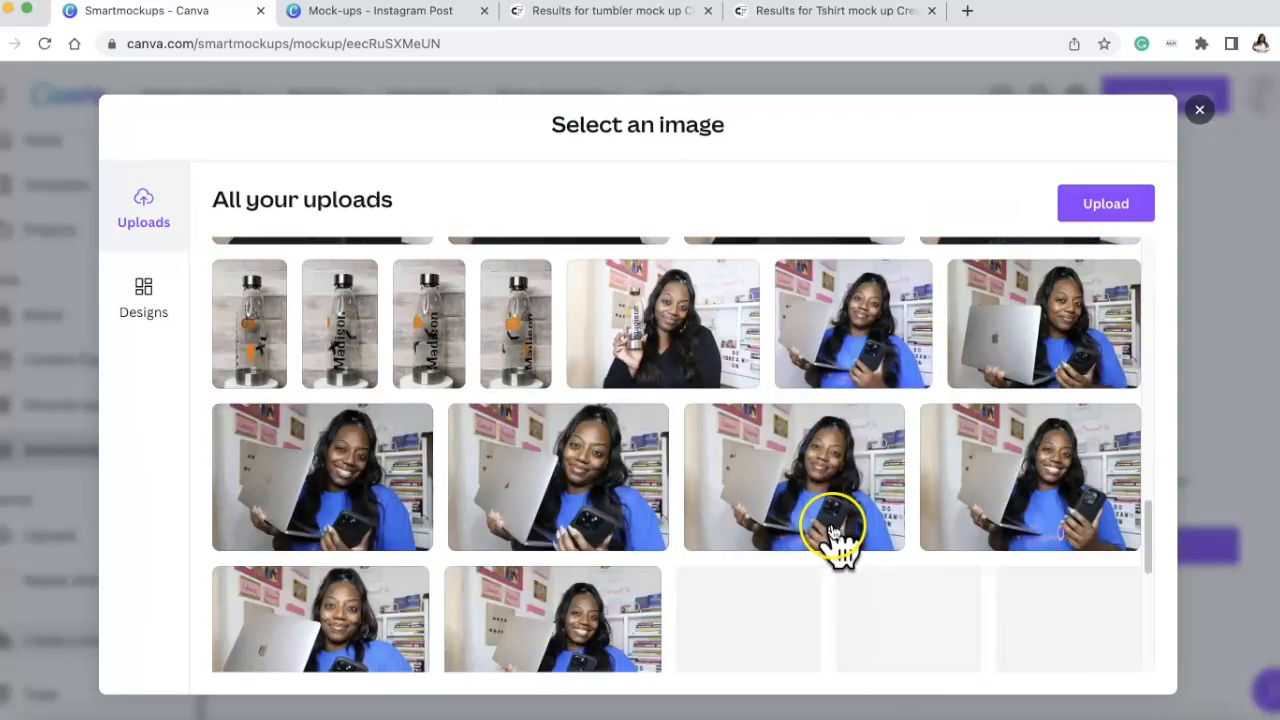
scroll(830, 530, down, 10)
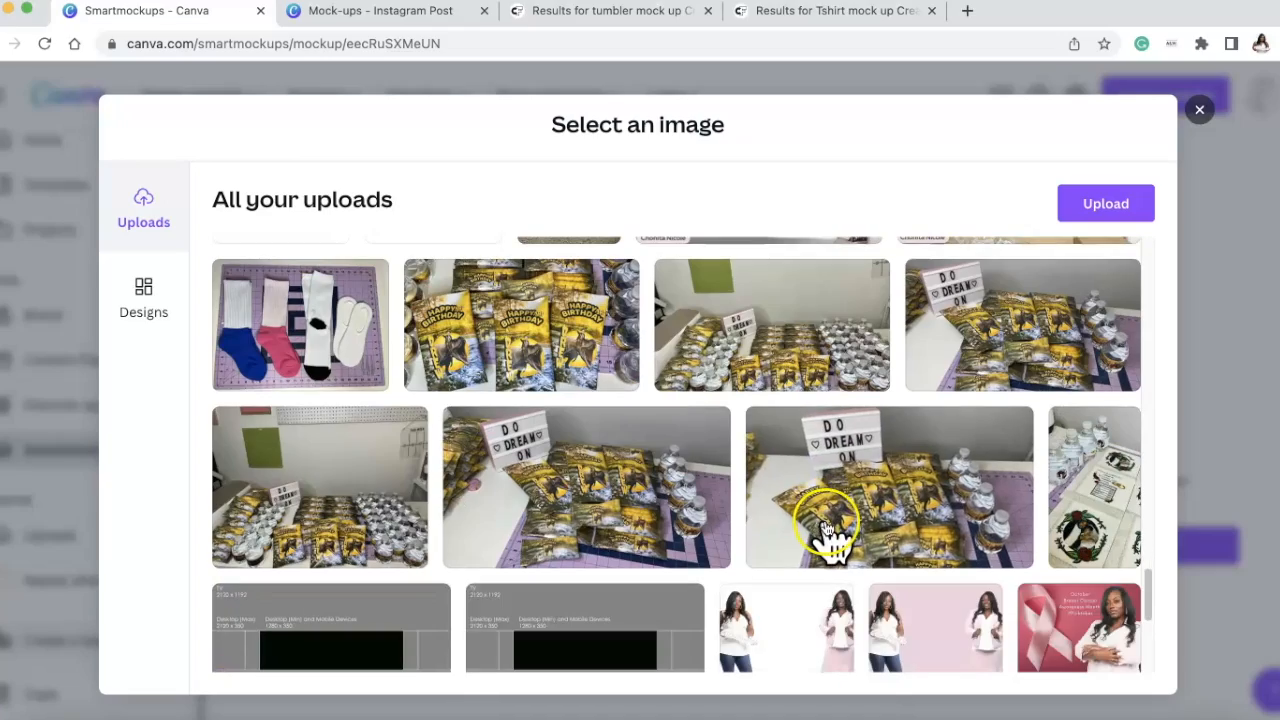
scroll(828, 527, down, 5)
scroll(828, 527, up, 10)
scroll(834, 540, up, 1)
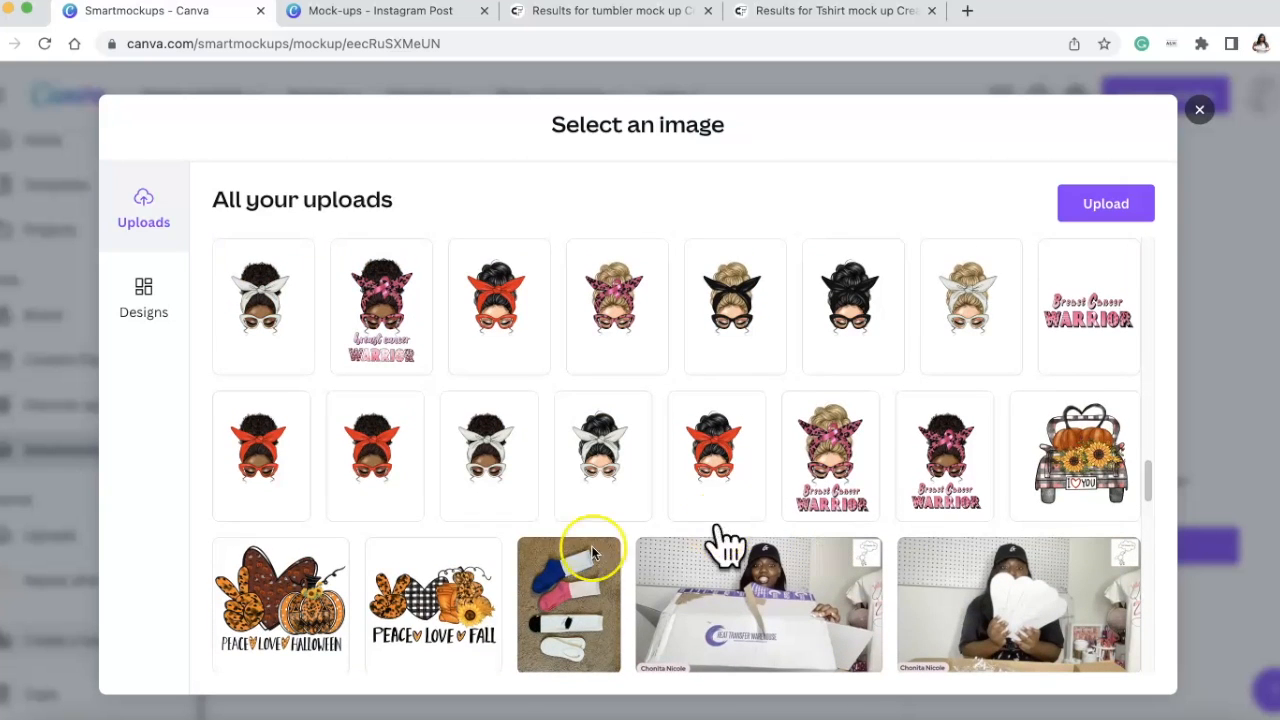
click(415, 595)
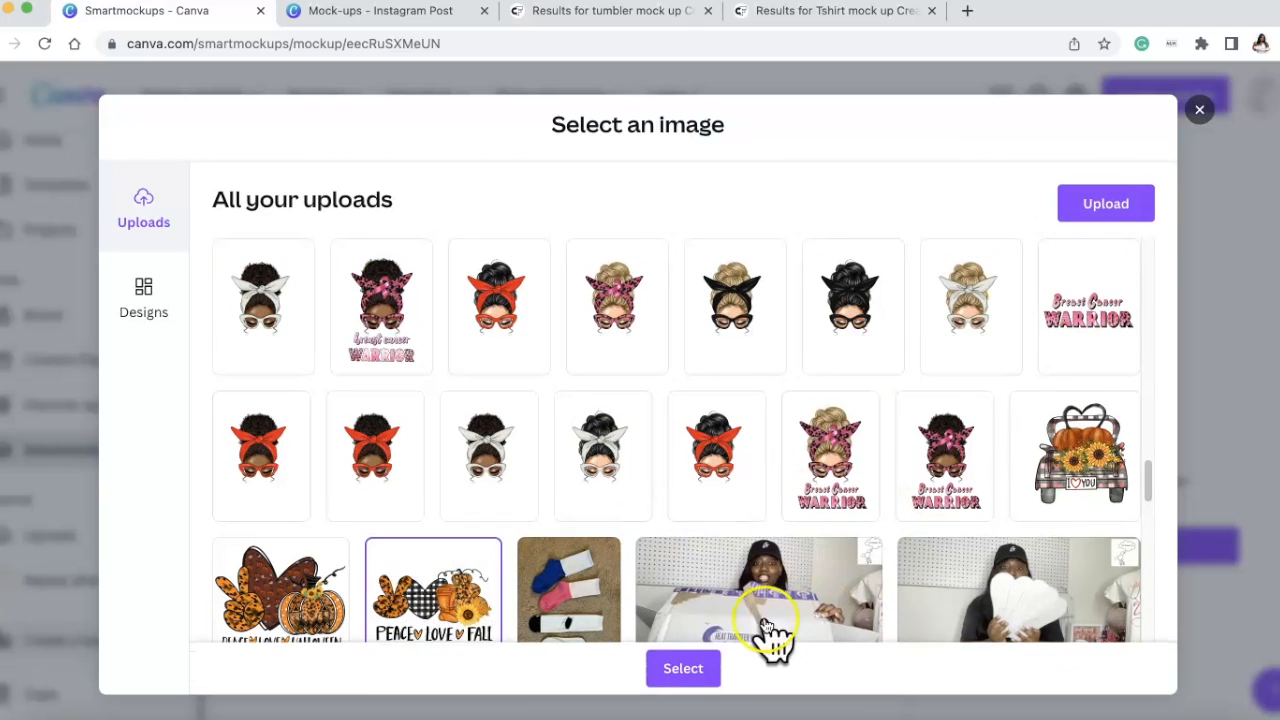
click(684, 668)
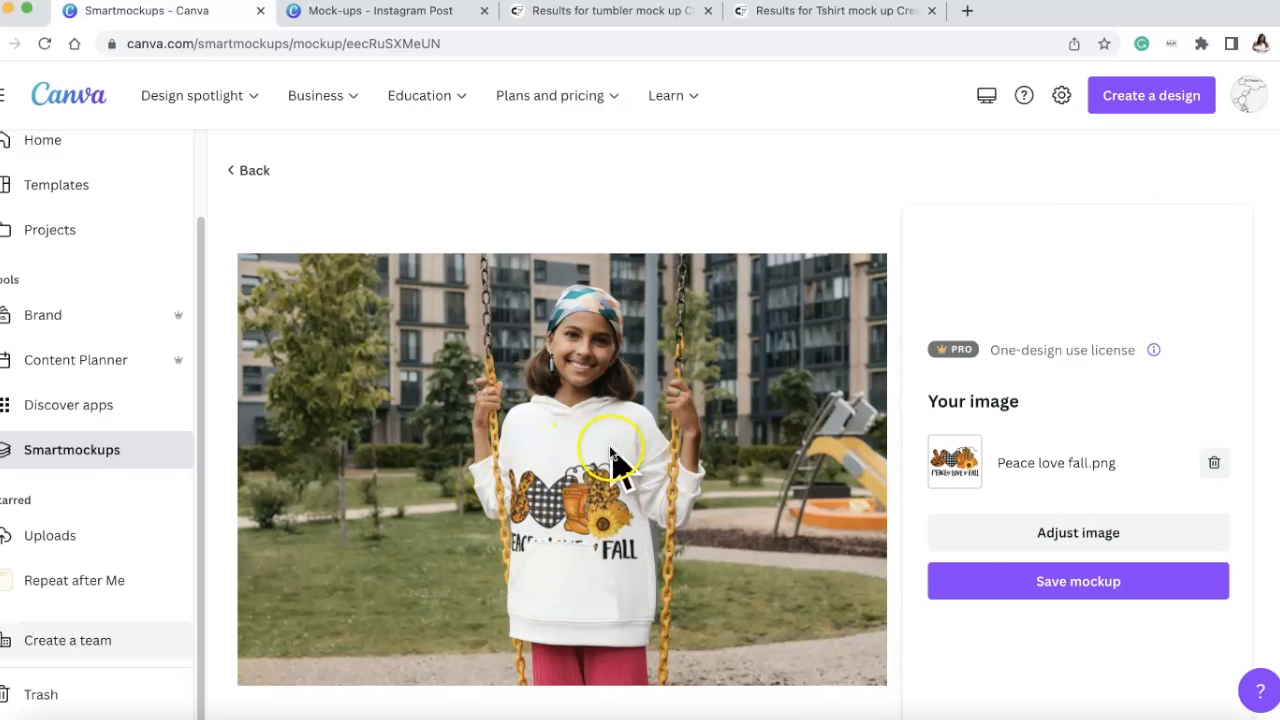
Scale the hoodie's design to 77% with Custom sizing, place it horizontally centred near the top of the print area and save the adjustments
click(1080, 535)
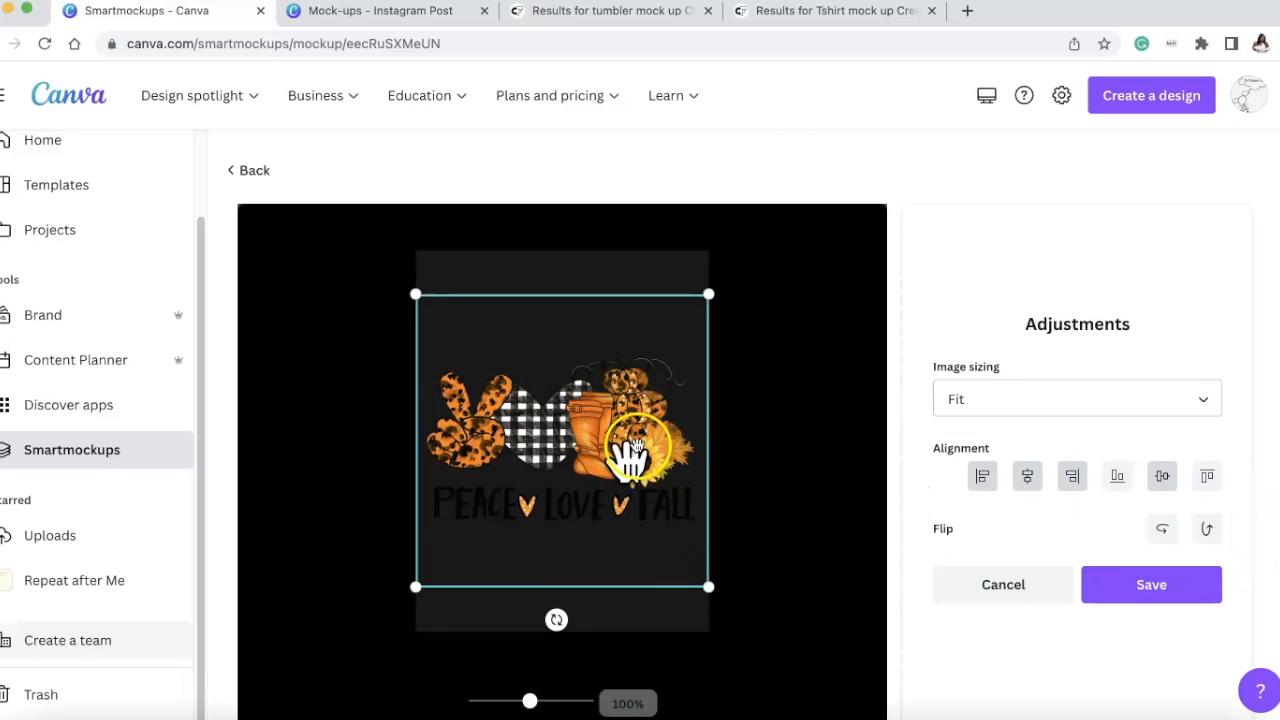
click(1203, 395)
click(1094, 508)
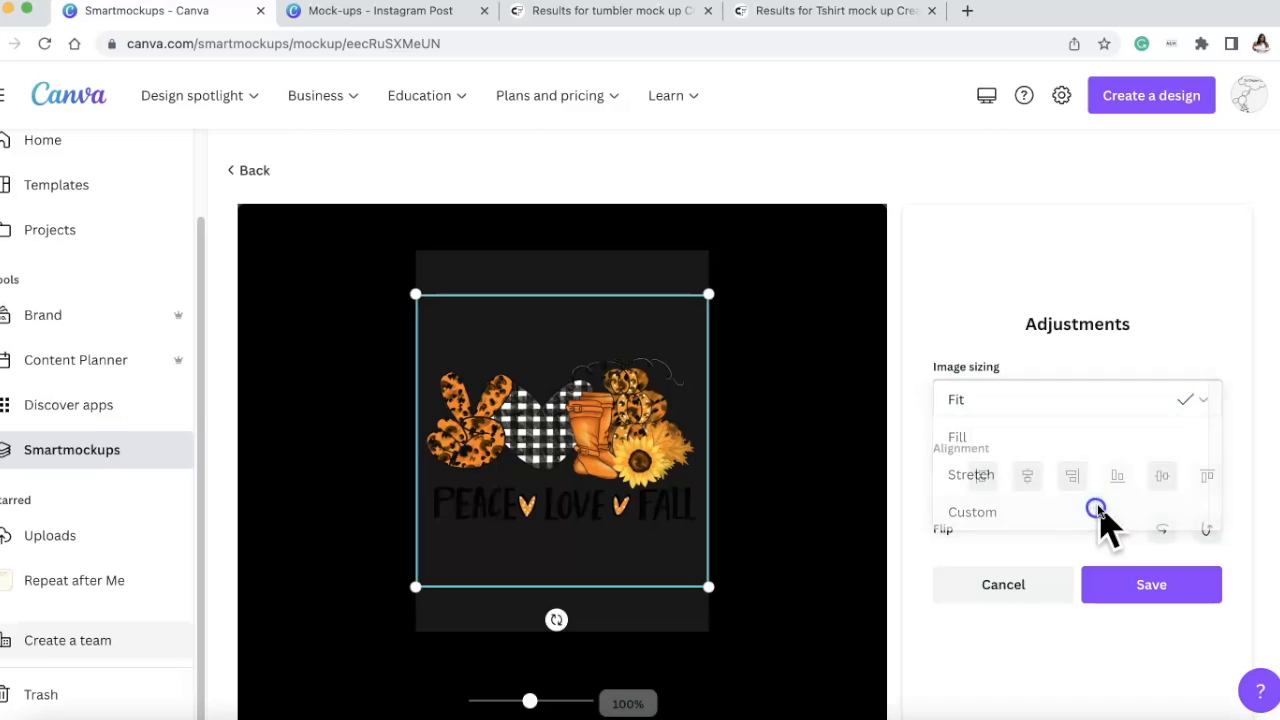
drag(626, 512, 552, 570)
drag(586, 486, 590, 437)
drag(530, 705, 512, 704)
drag(615, 515, 611, 403)
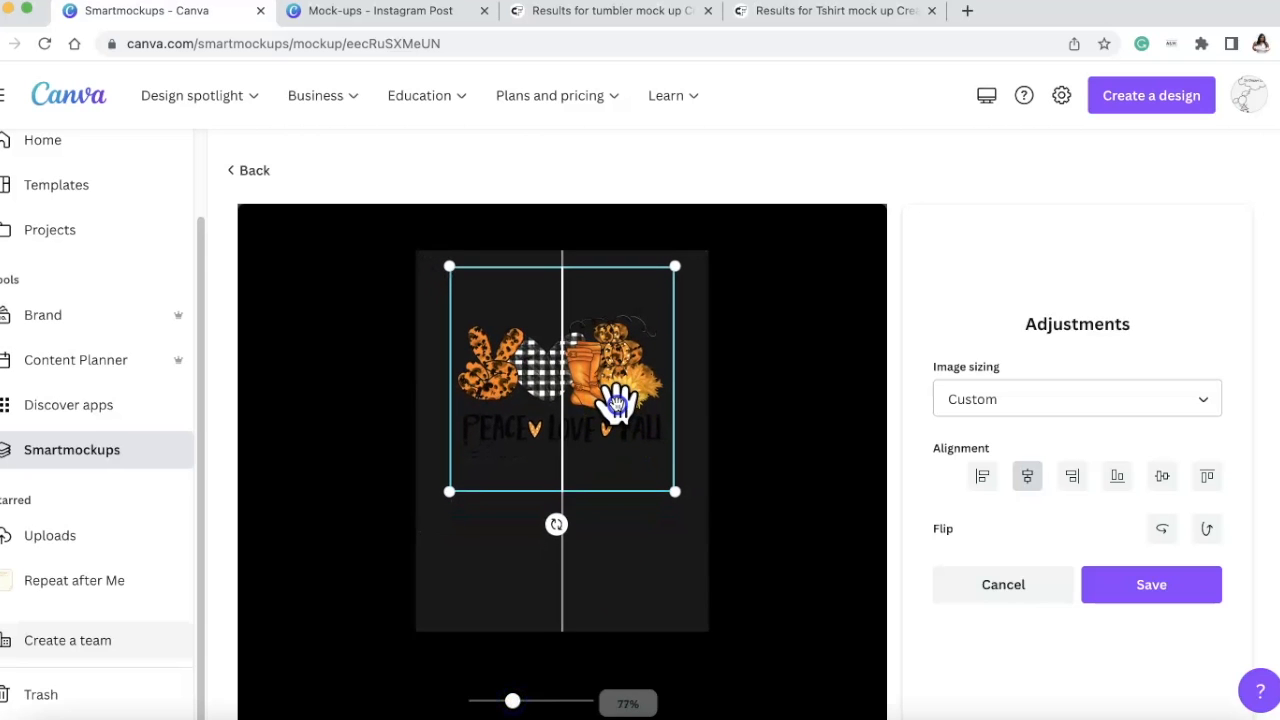
click(1175, 588)
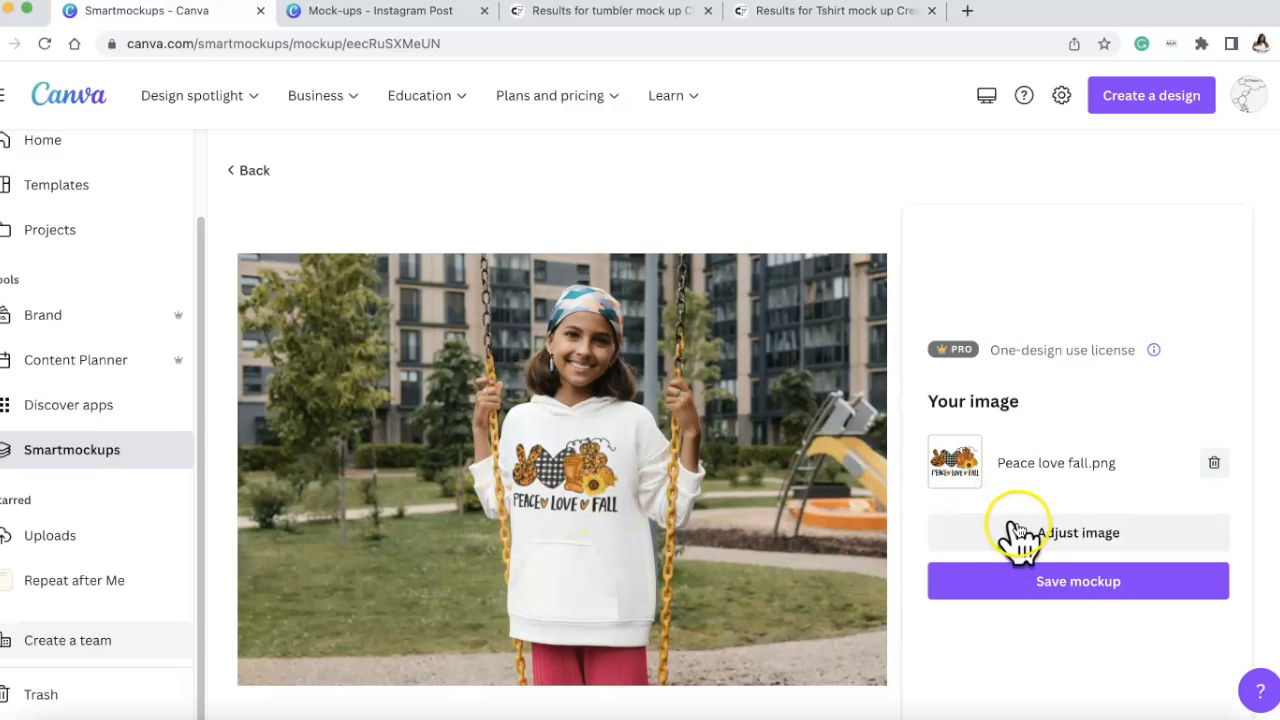
click(1125, 590)
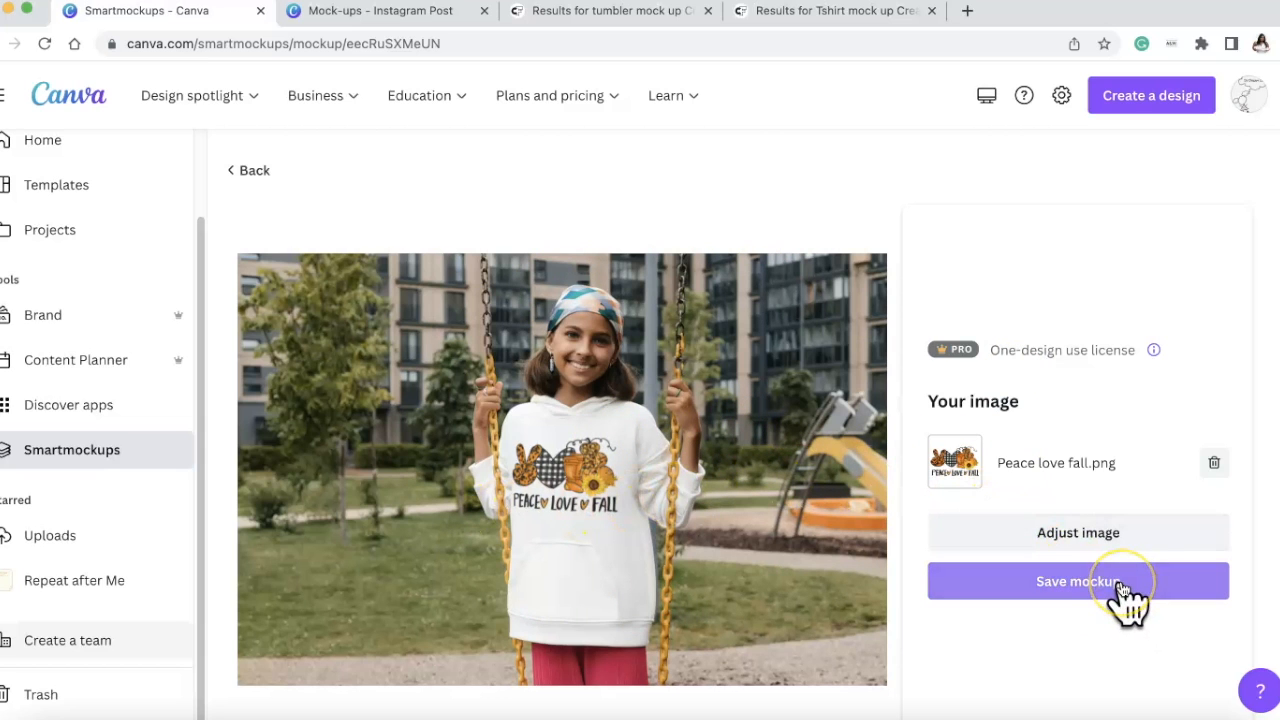
click(1100, 530)
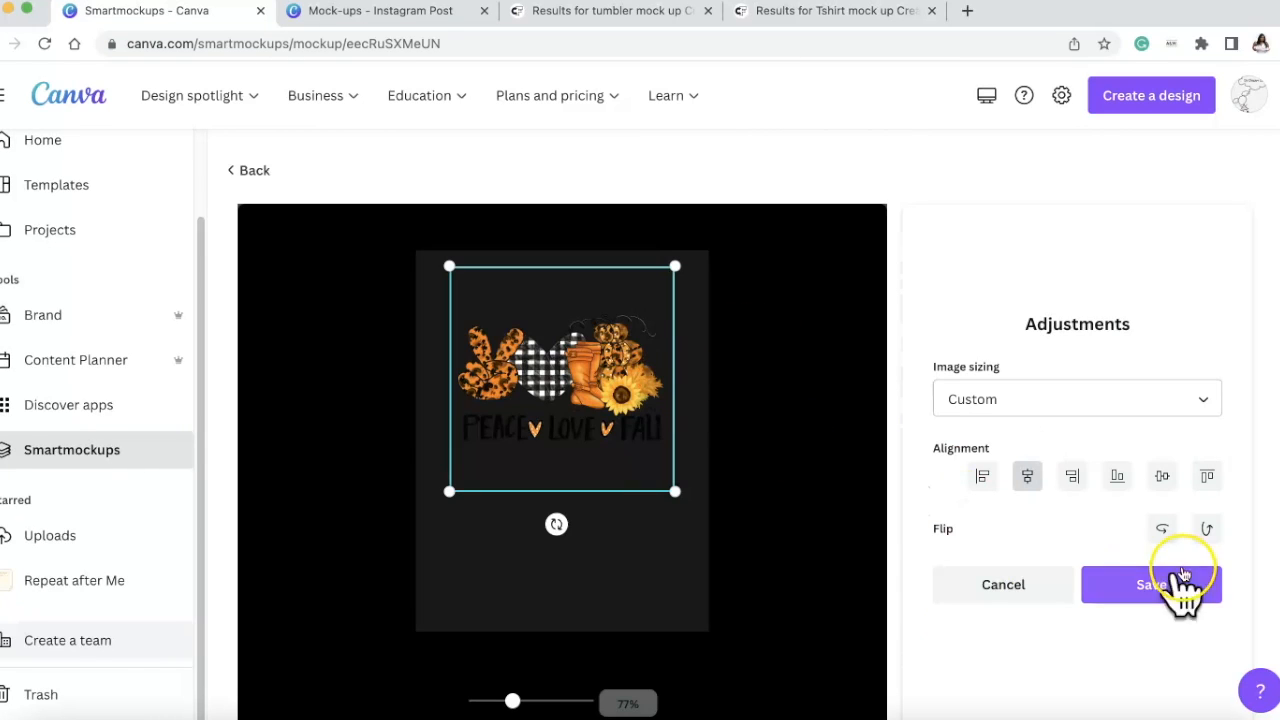
click(1048, 590)
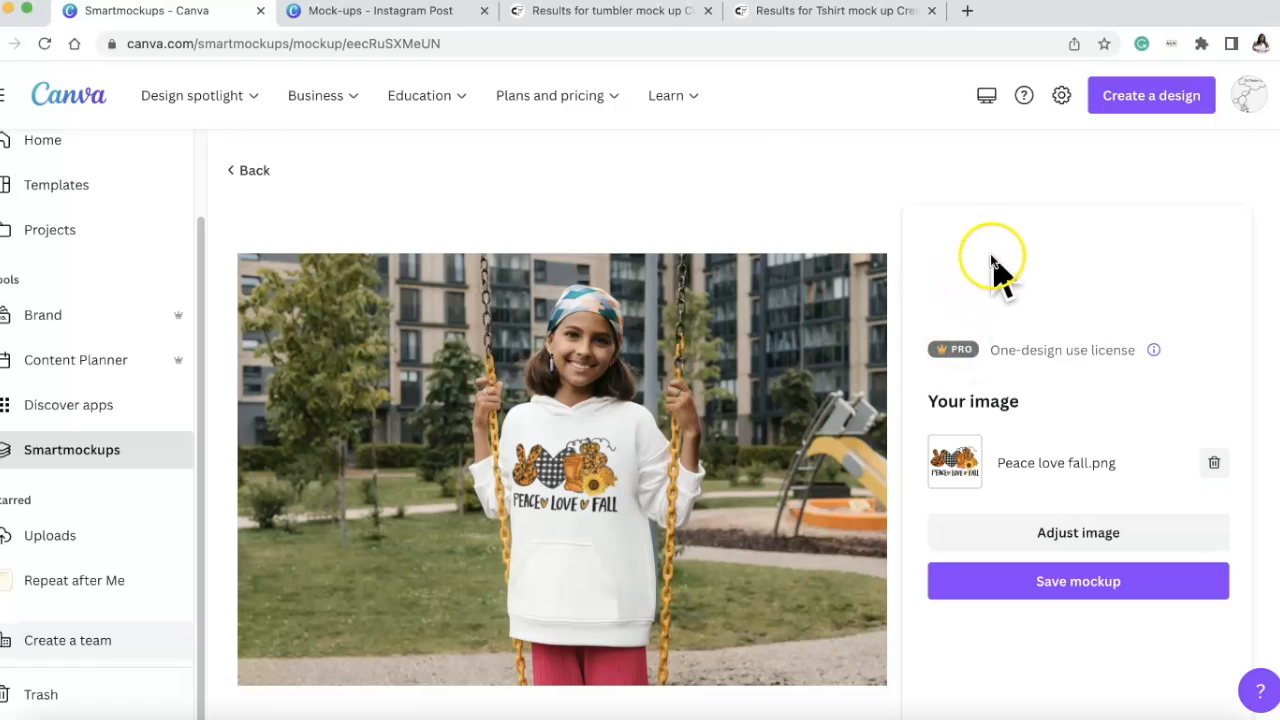
Reduce the hoodie design's scale to 45% and save the adjustments
click(1080, 532)
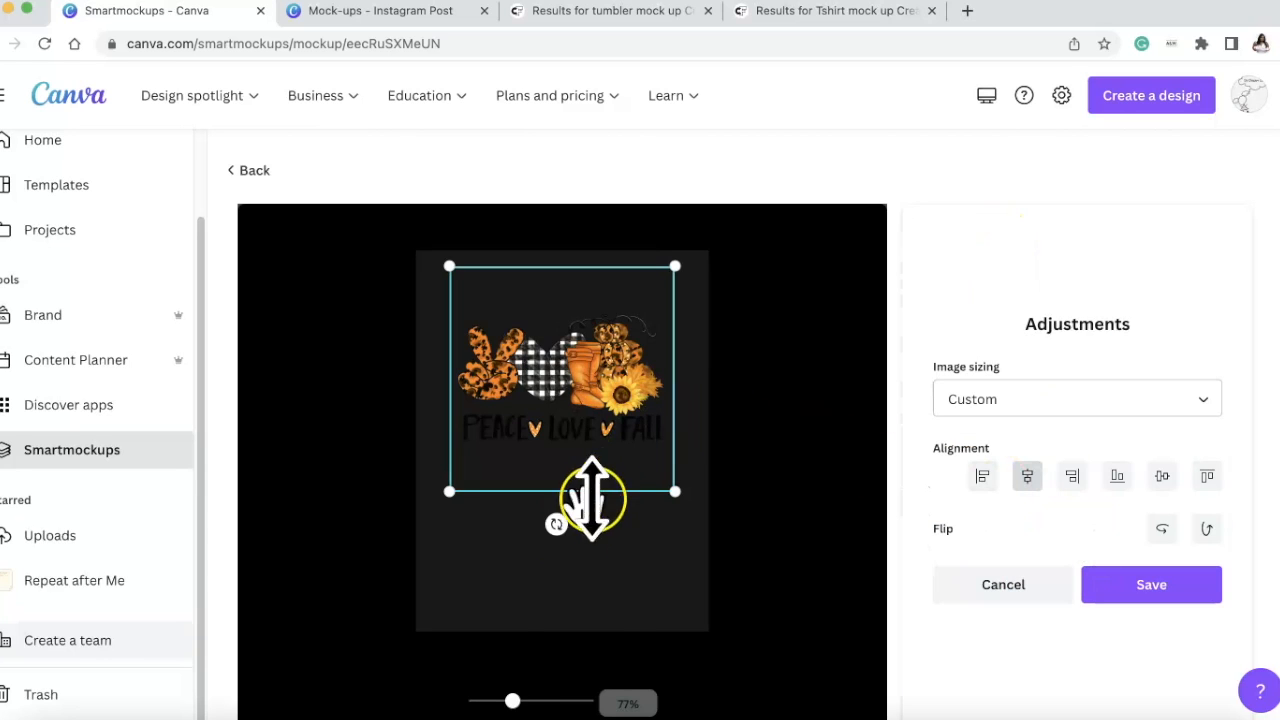
drag(510, 705, 488, 702)
click(1180, 590)
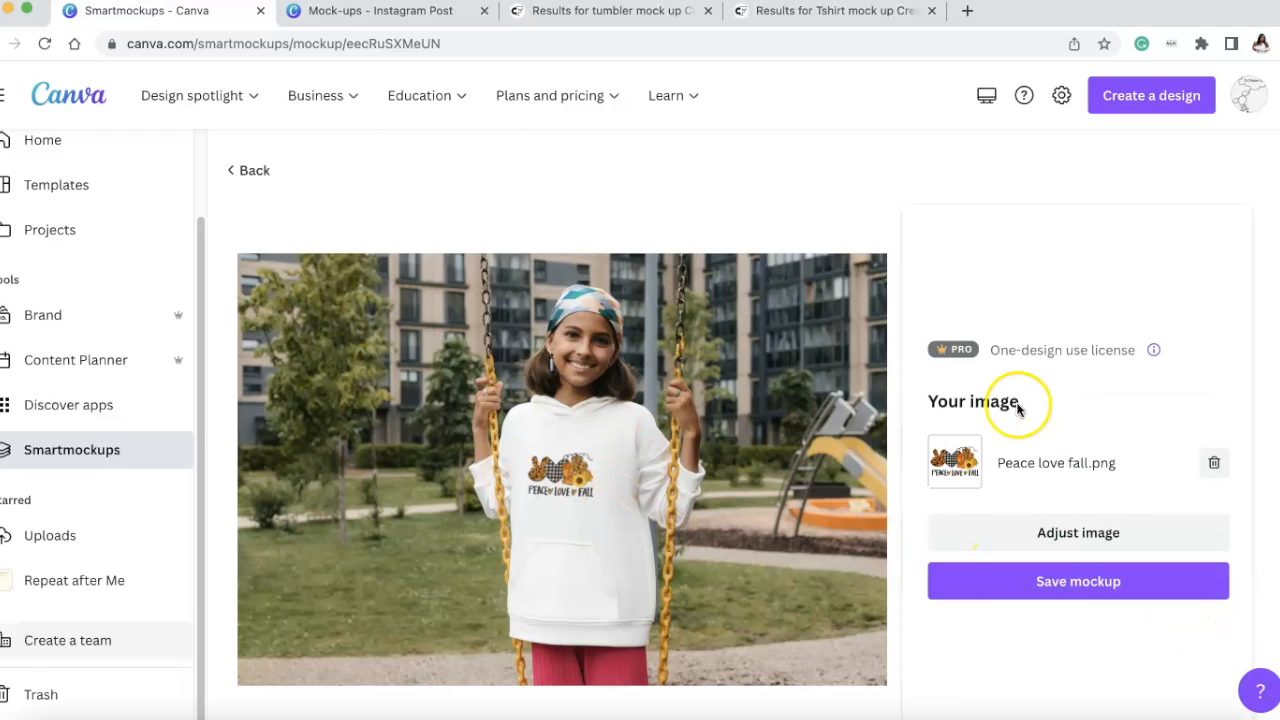
Set the hoodie design's scale to 60% and save the adjustments
click(1086, 528)
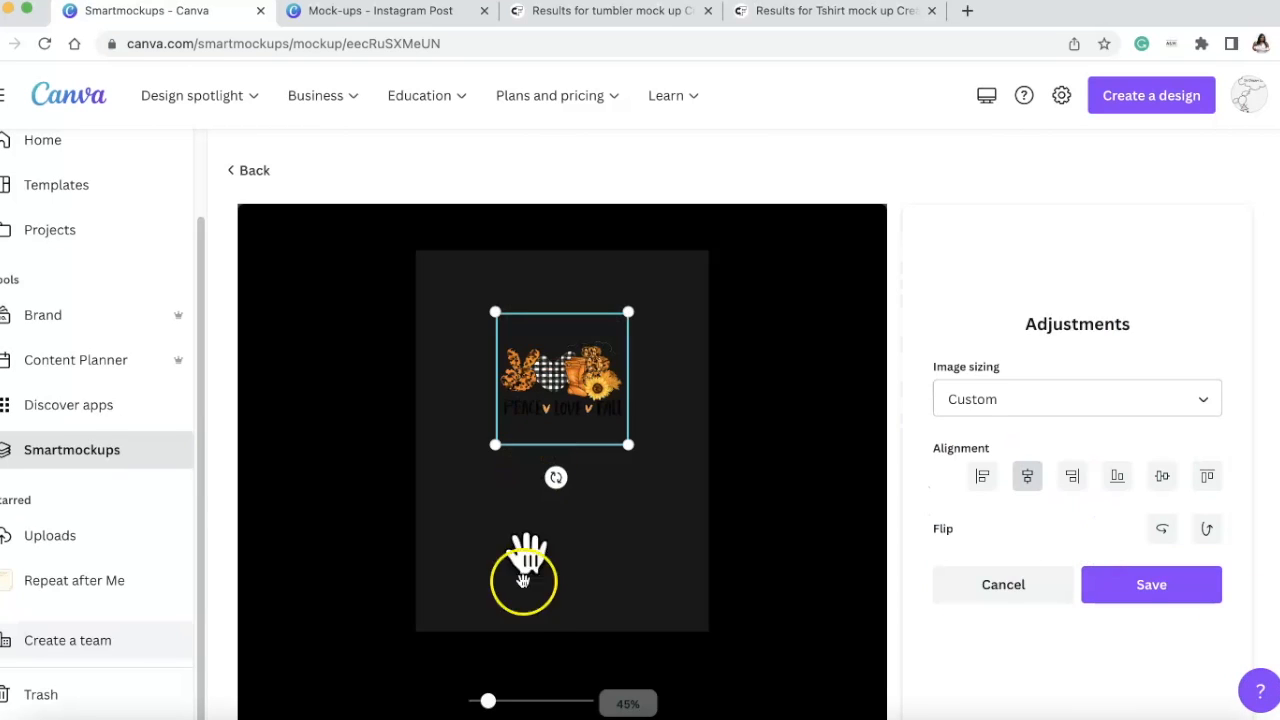
drag(488, 703, 500, 707)
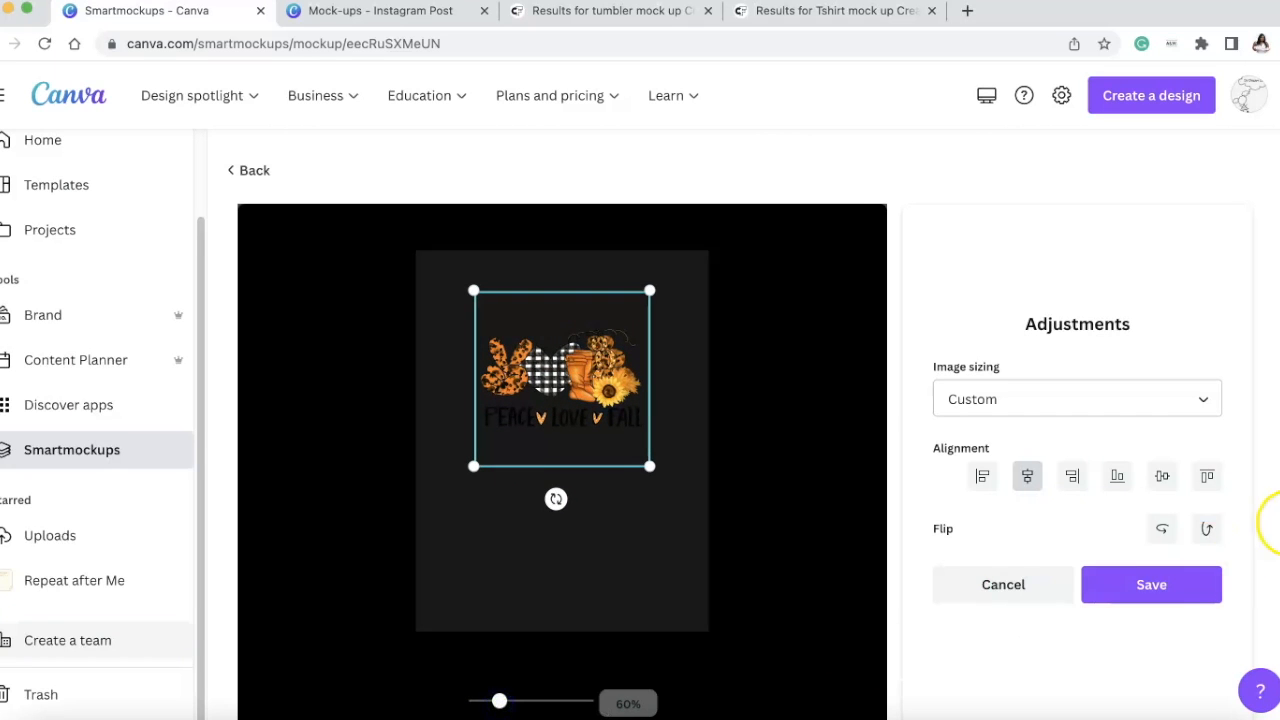
click(1192, 590)
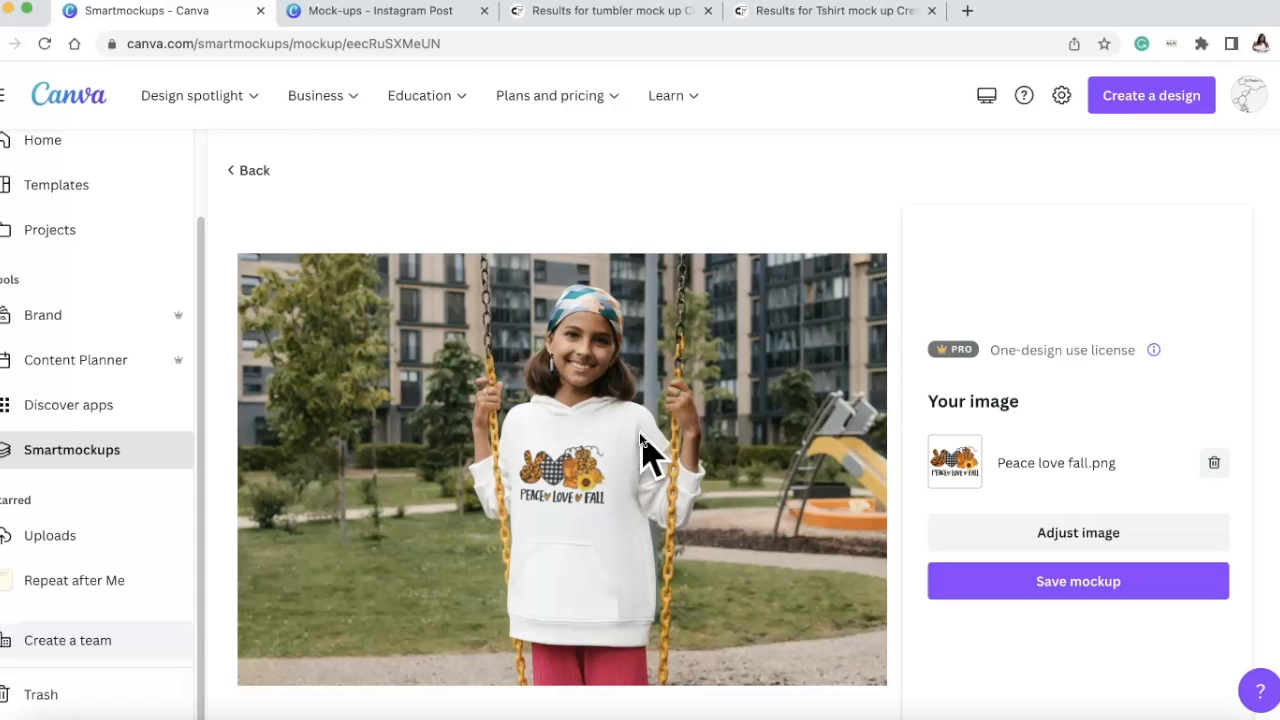
Return to the Smartmockups overview and look through its Technology categories
click(255, 170)
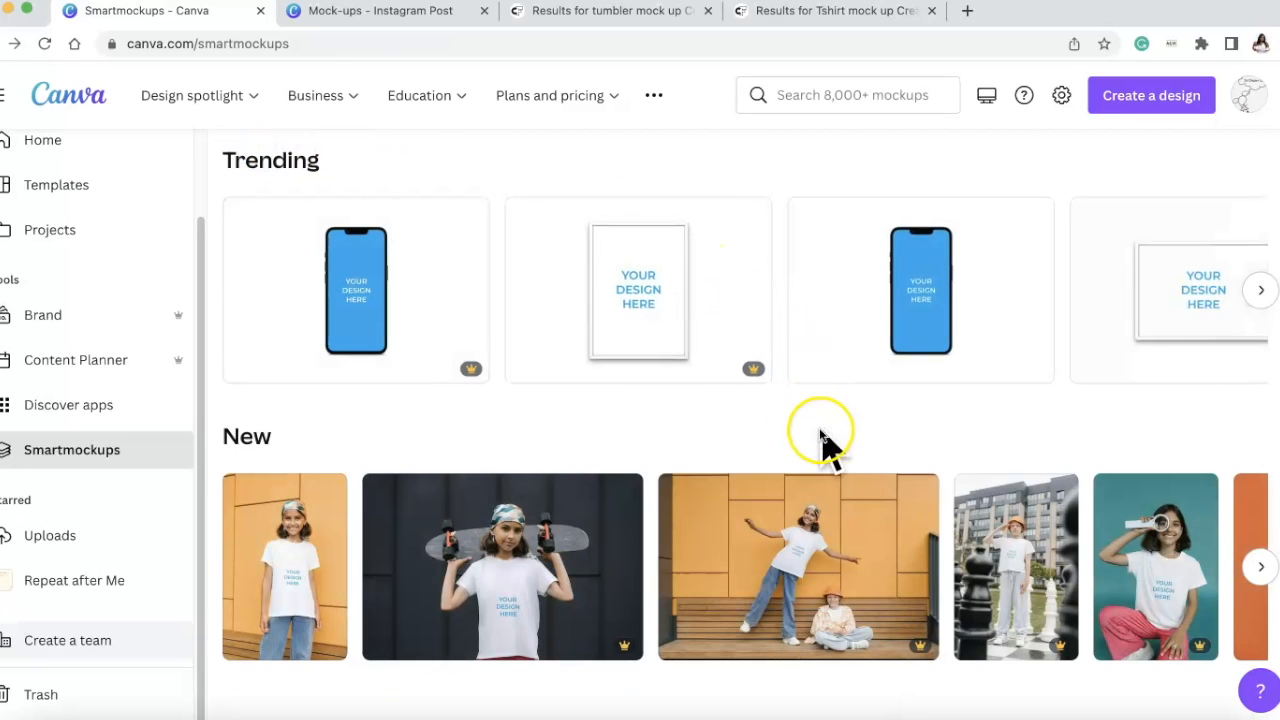
scroll(769, 449, up, 5)
scroll(765, 452, up, 2)
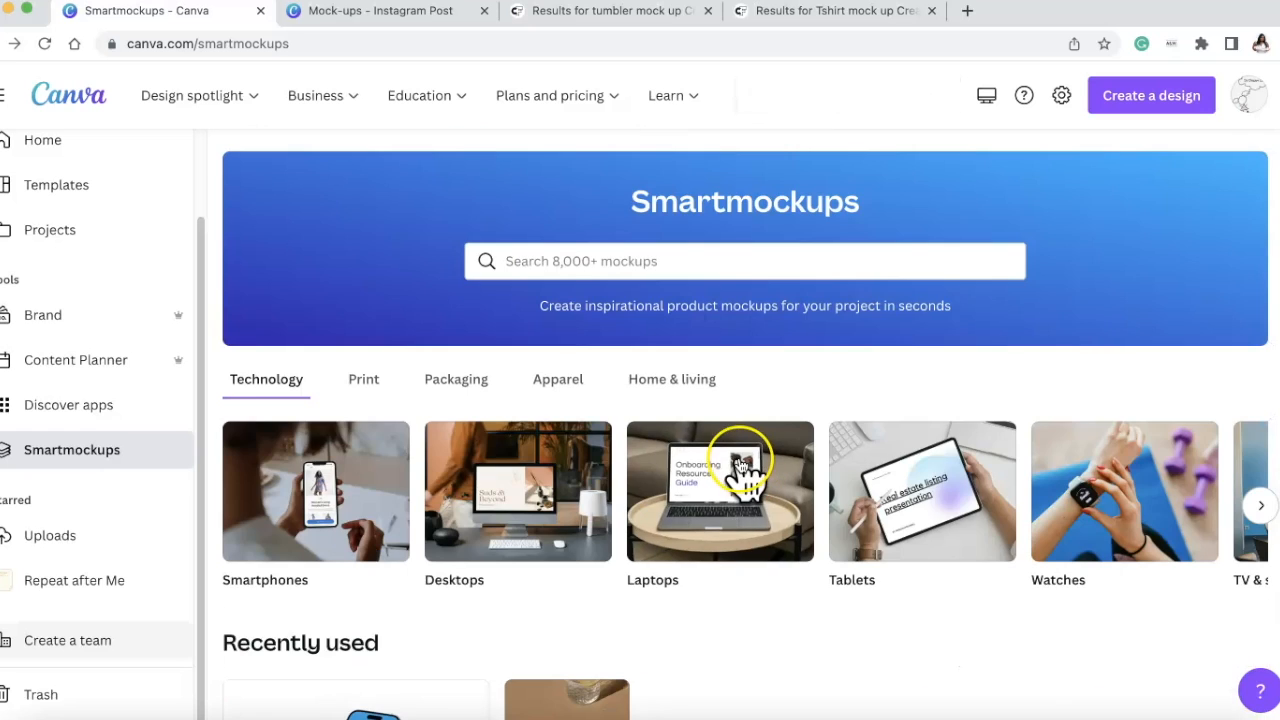
click(1258, 507)
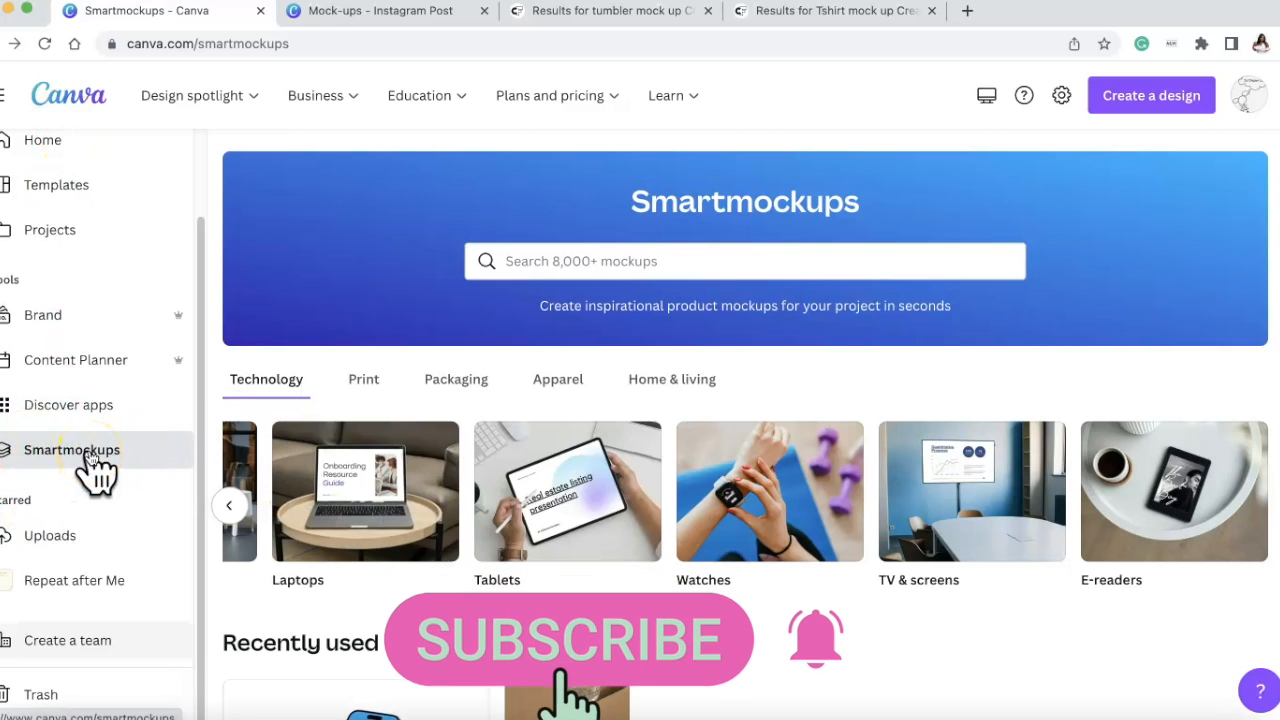
Go to the Canva home page and create a new custom-size design of 2550 × 1650 px
scroll(100, 334, up, 2)
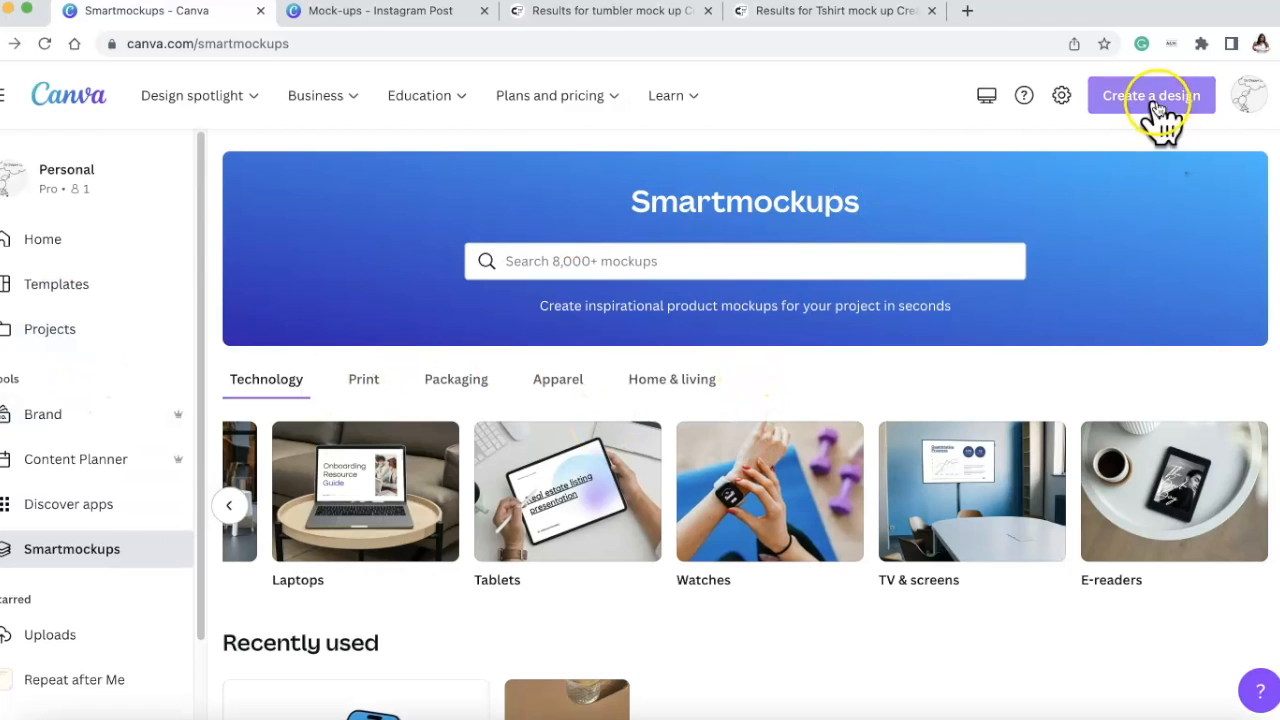
click(105, 242)
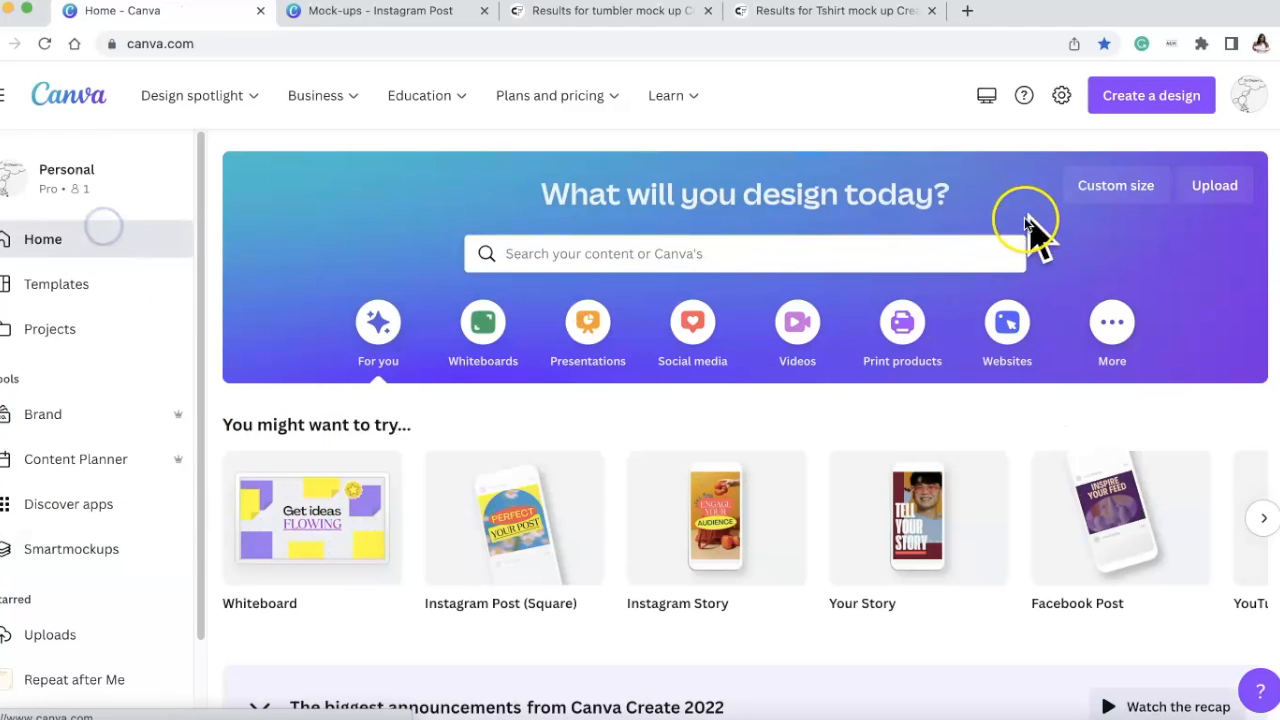
click(1110, 187)
click(895, 285)
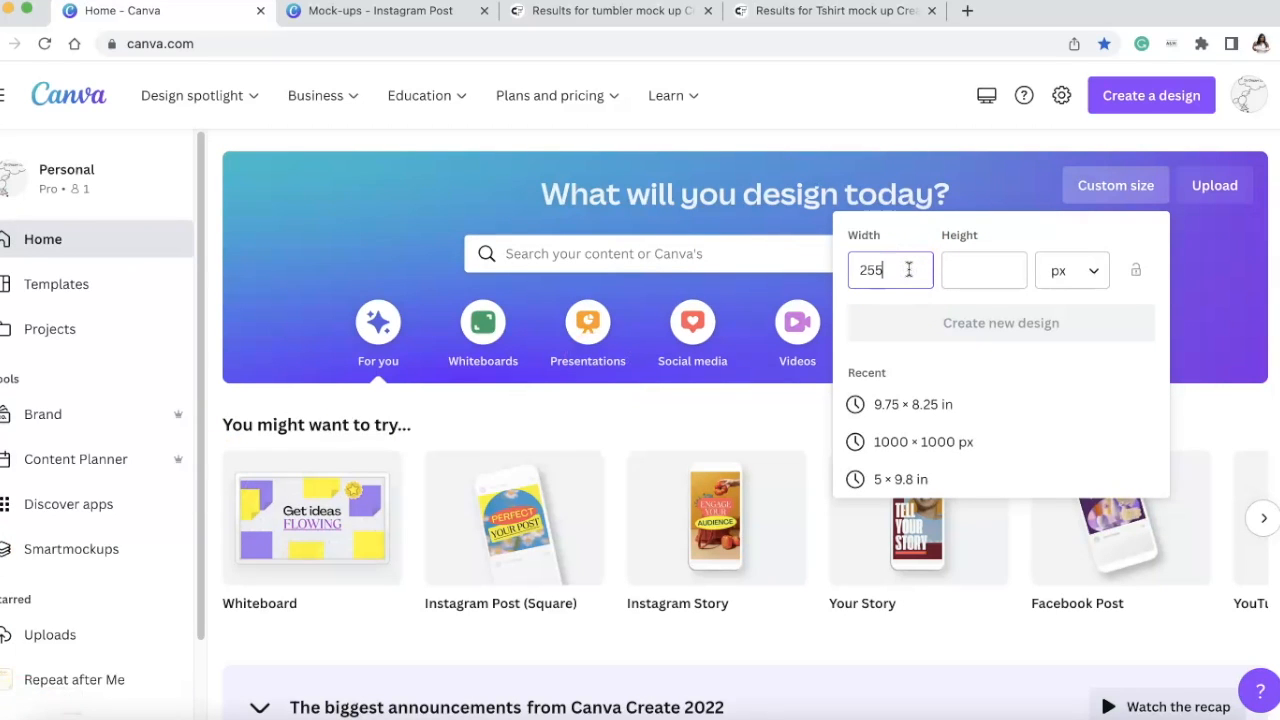
click(996, 268)
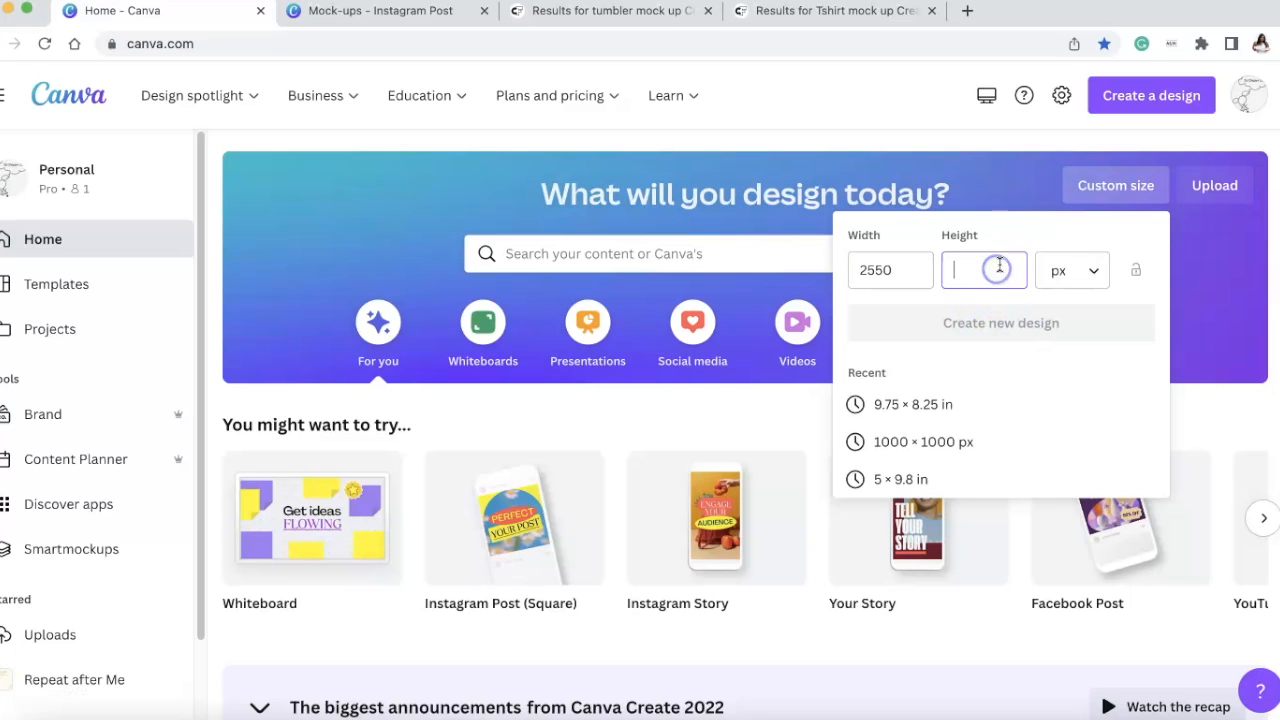
text(1650)
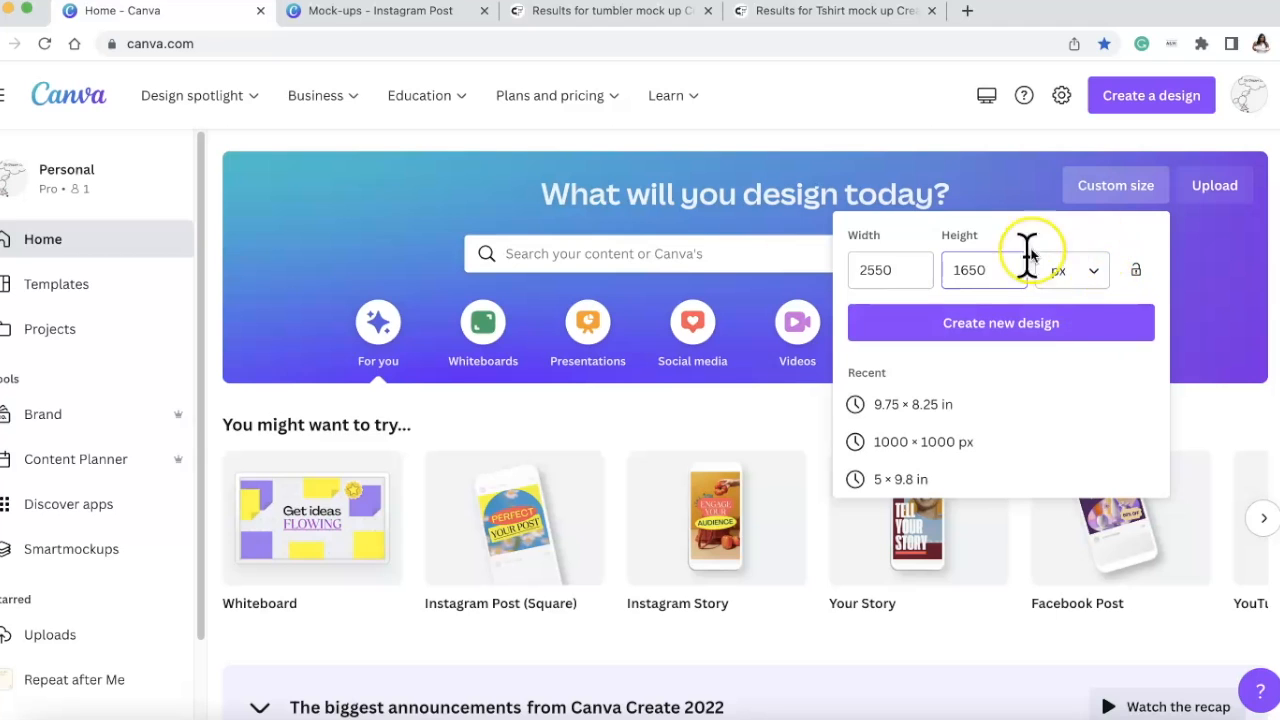
click(1072, 326)
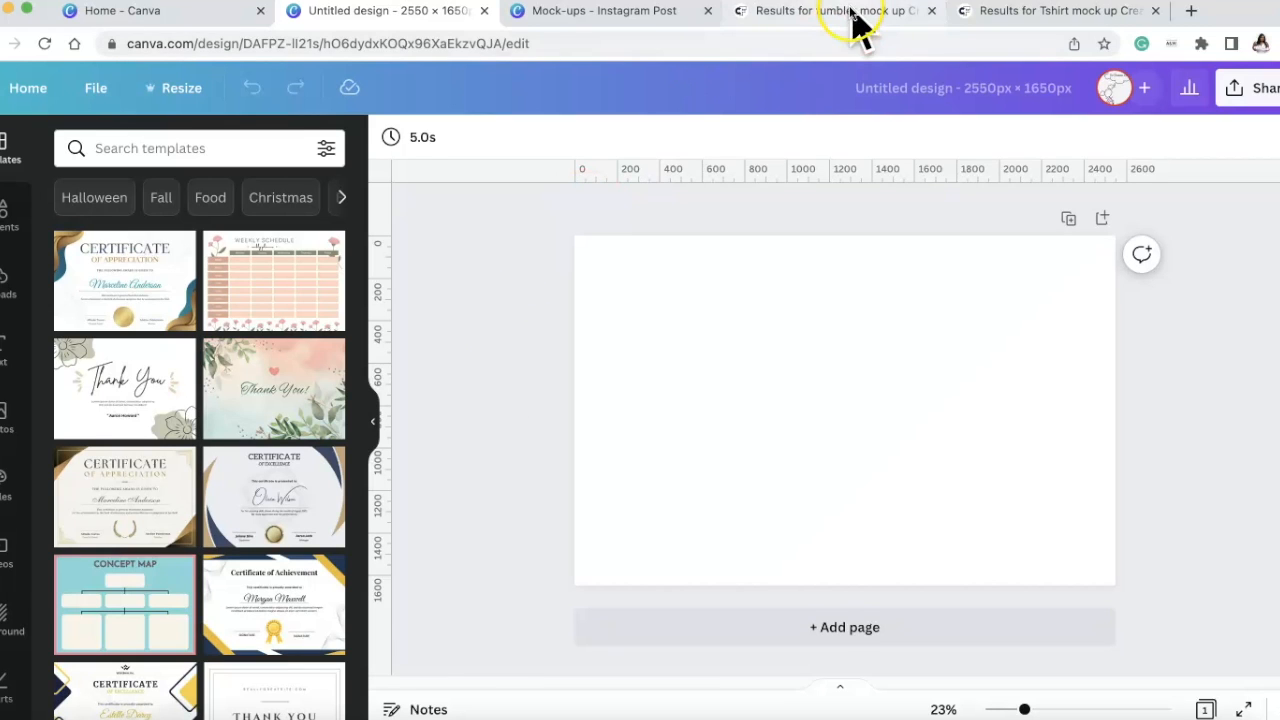
Switch to the Creative Fabrica results for "tumbler mock up" and look through the Canva and Photoshop tumbler mockups
click(812, 12)
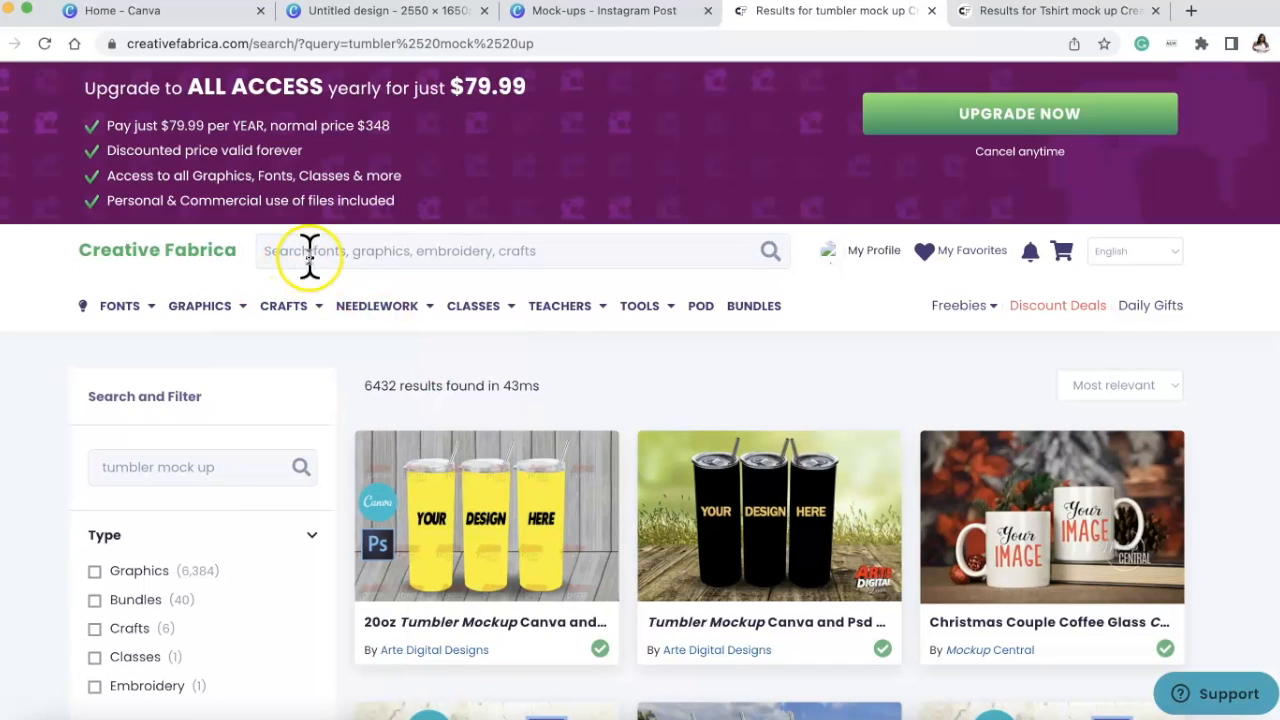
scroll(540, 488, down, 1)
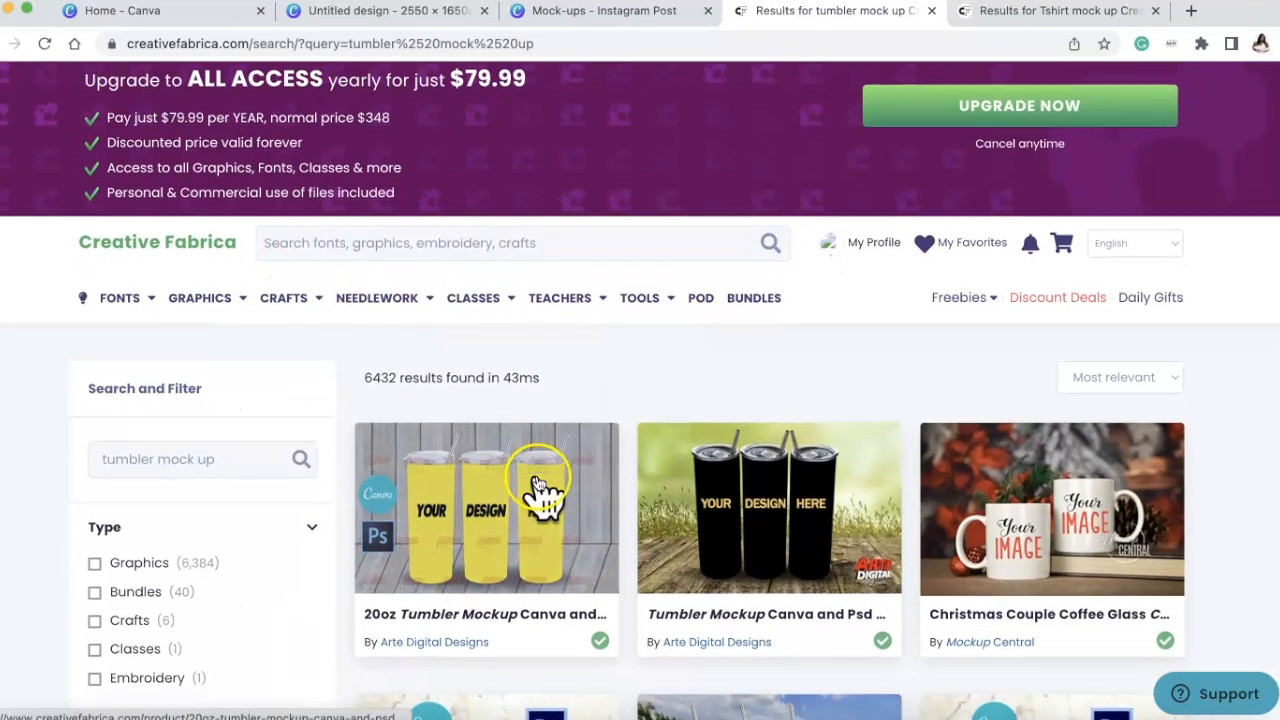
scroll(540, 488, down, 3)
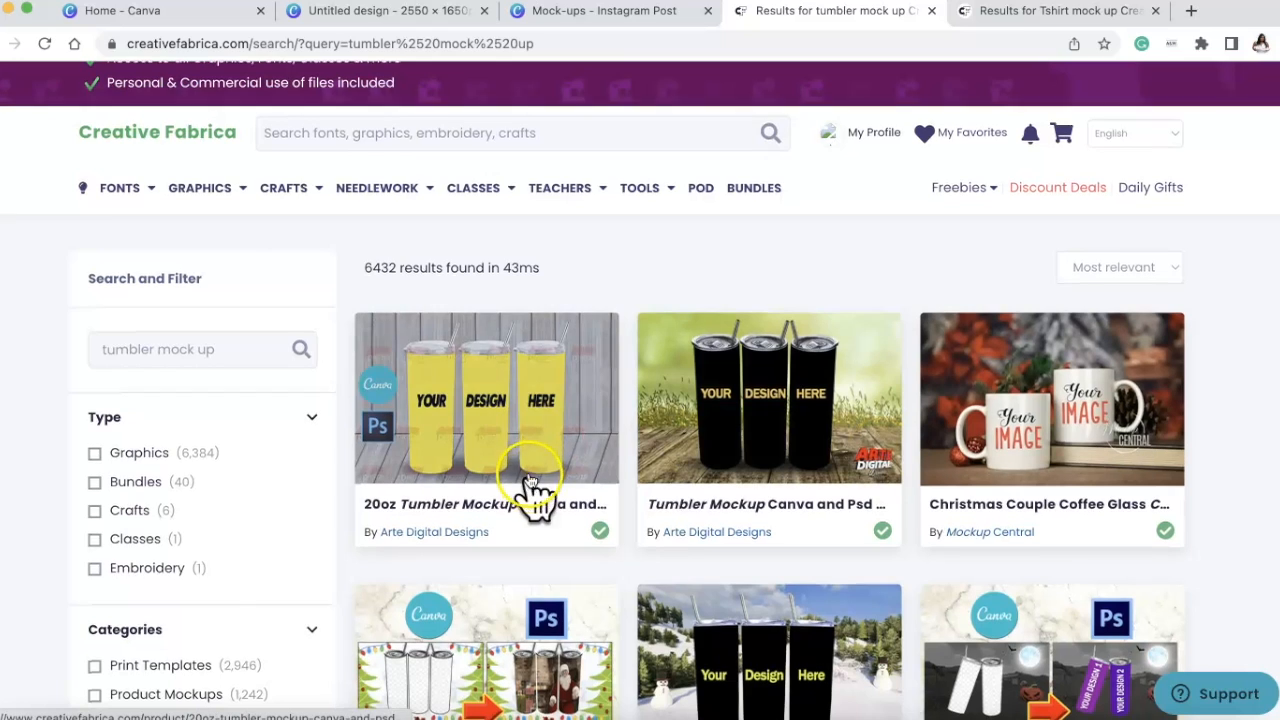
scroll(530, 485, down, 3)
scroll(510, 365, down, 1)
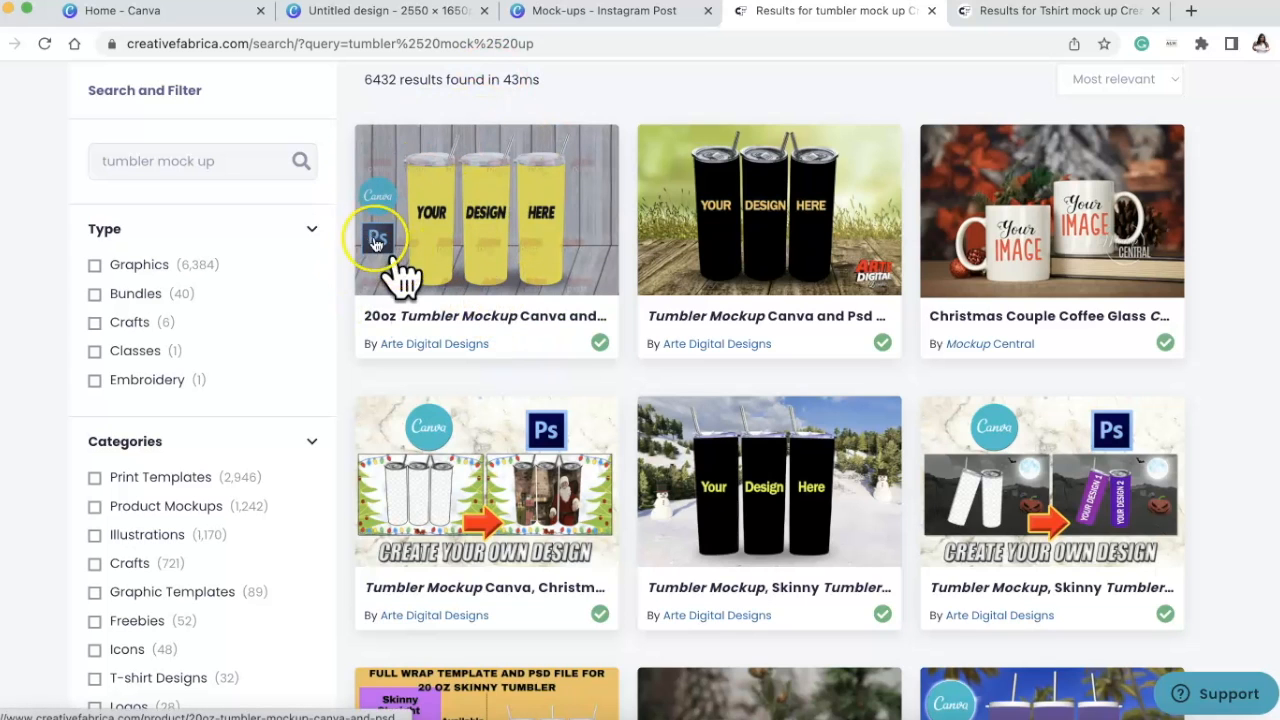
mouse_move(600, 342)
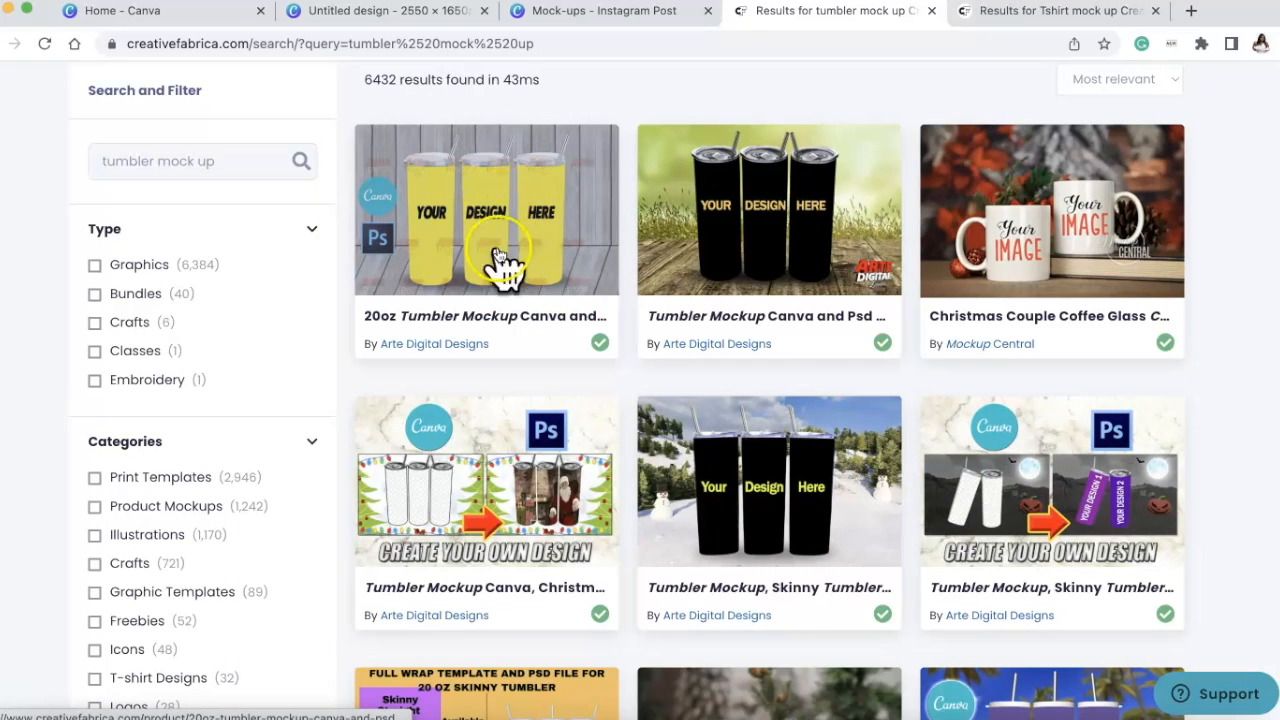
scroll(490, 275, down, 6)
scroll(478, 290, up, 10)
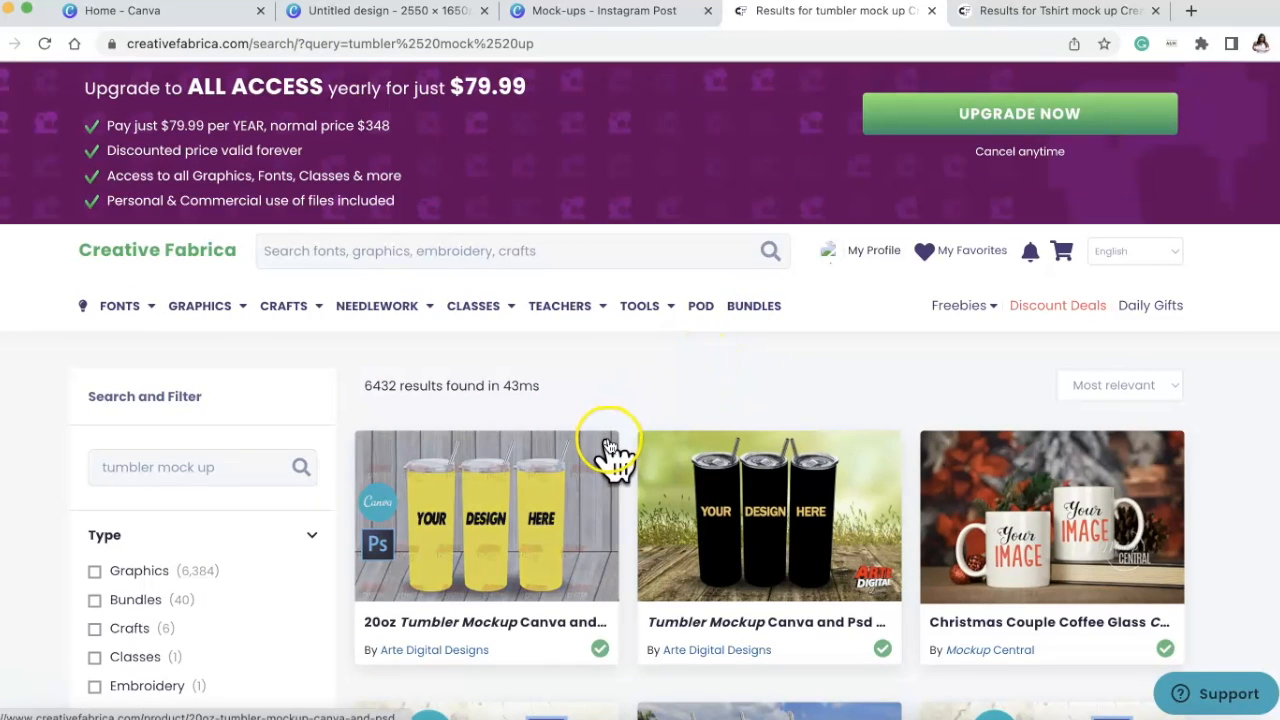
scroll(585, 430, down, 5)
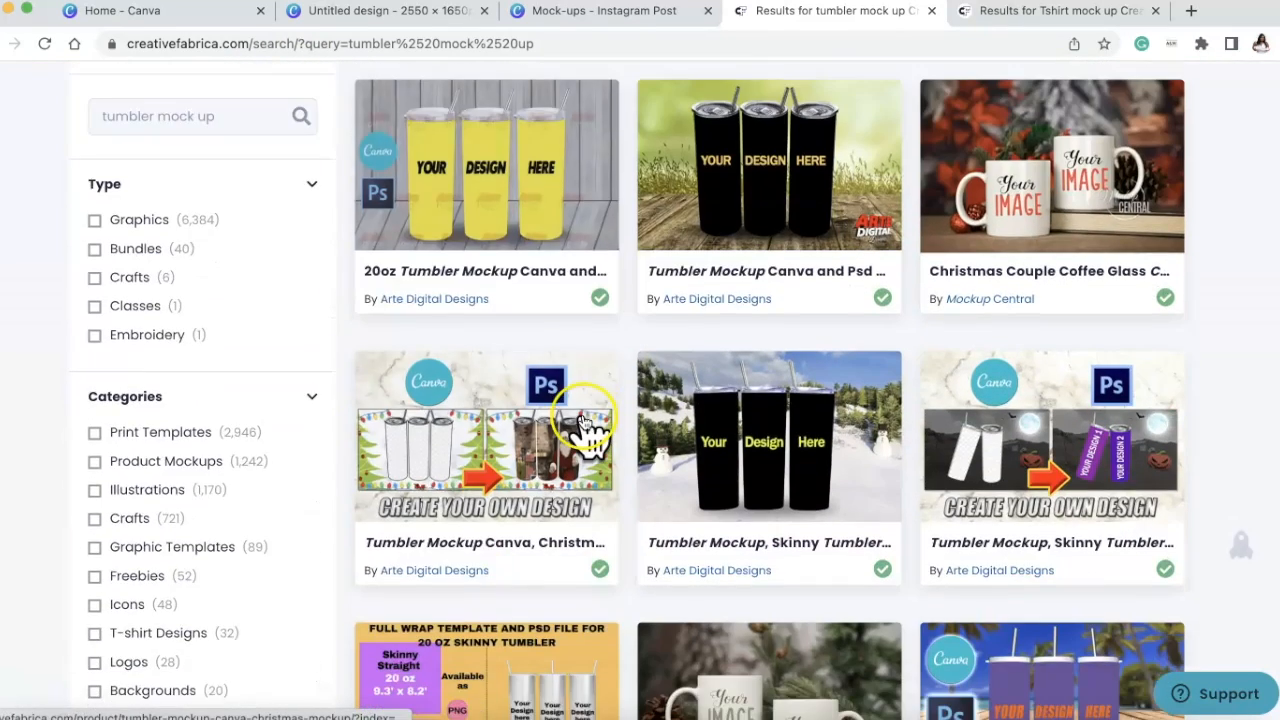
scroll(585, 428, up, 3)
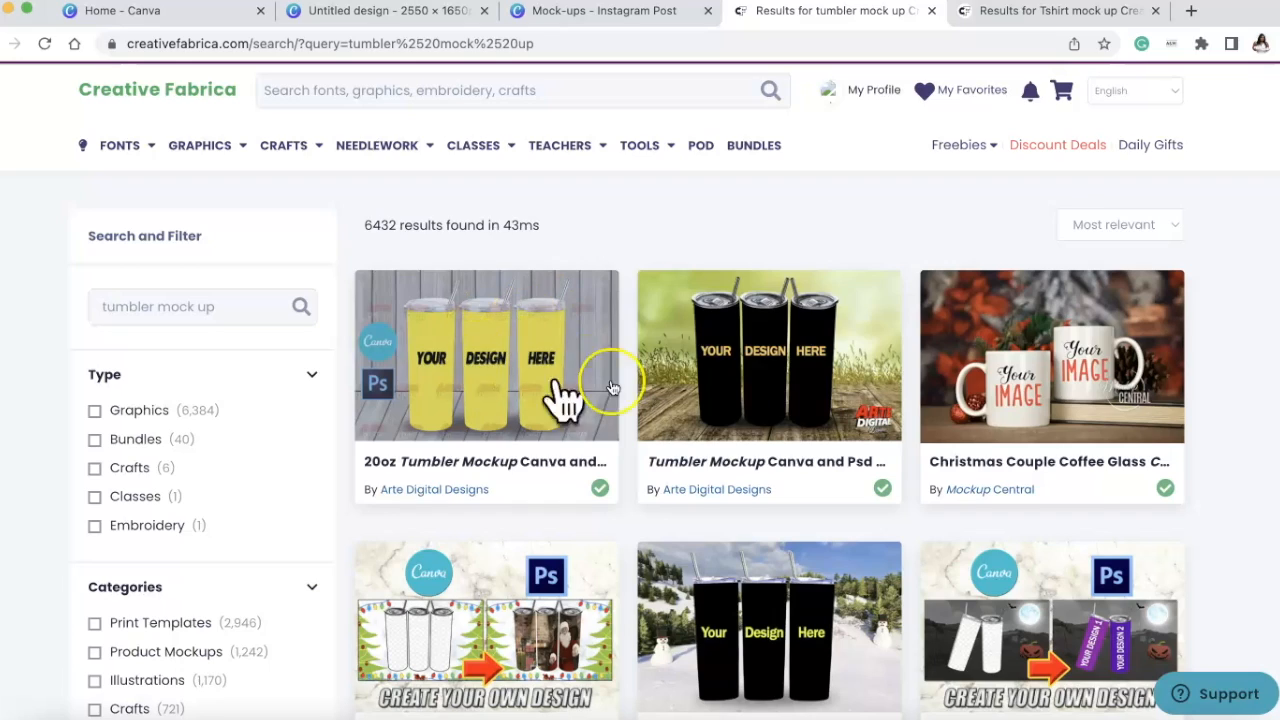
scroll(757, 535, down, 3)
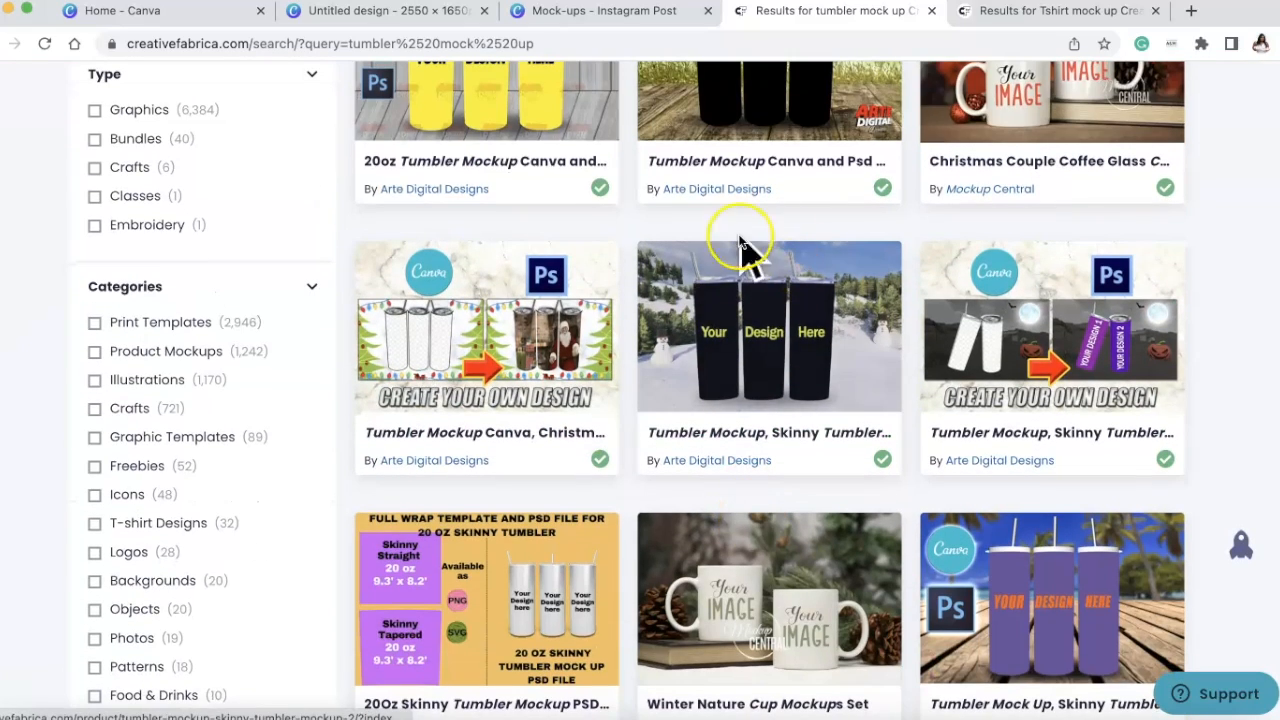
Open the 20oz Tumbler Mockup Canva and PSD product and read its description for file formats and pixel size
click(537, 114)
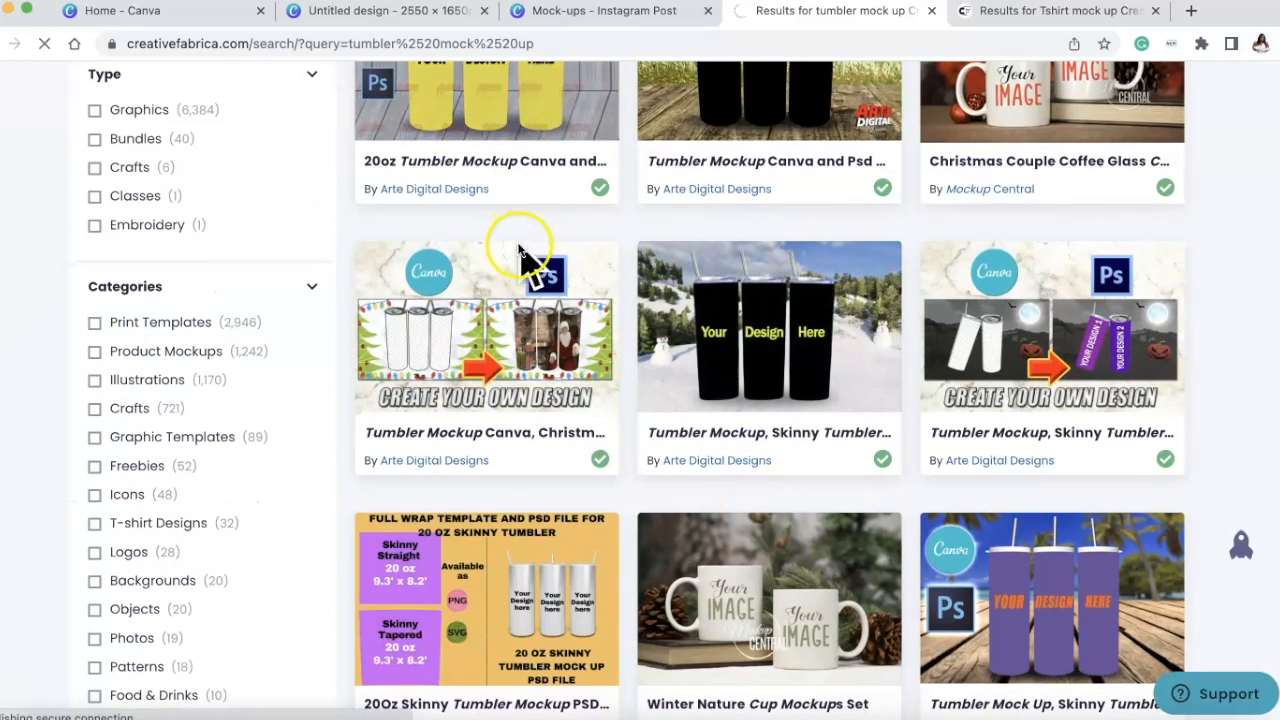
mouse_move(492, 317)
scroll(500, 360, down, 10)
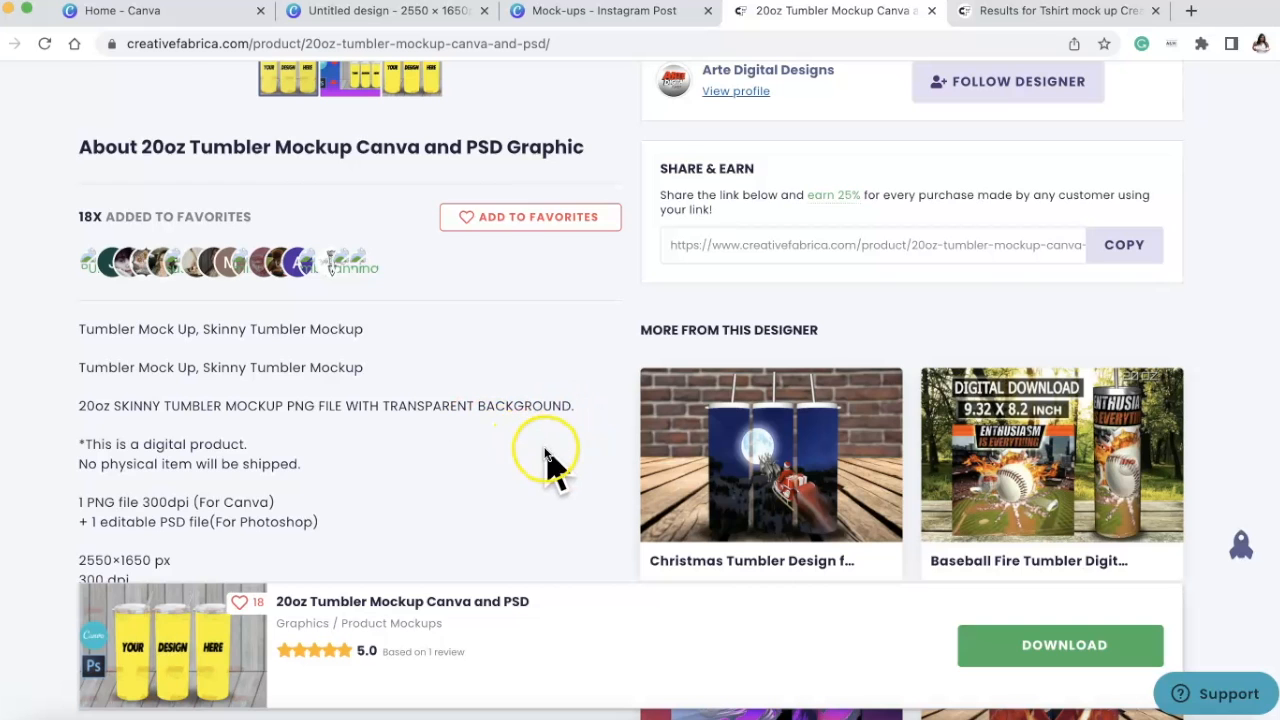
scroll(518, 490, down, 5)
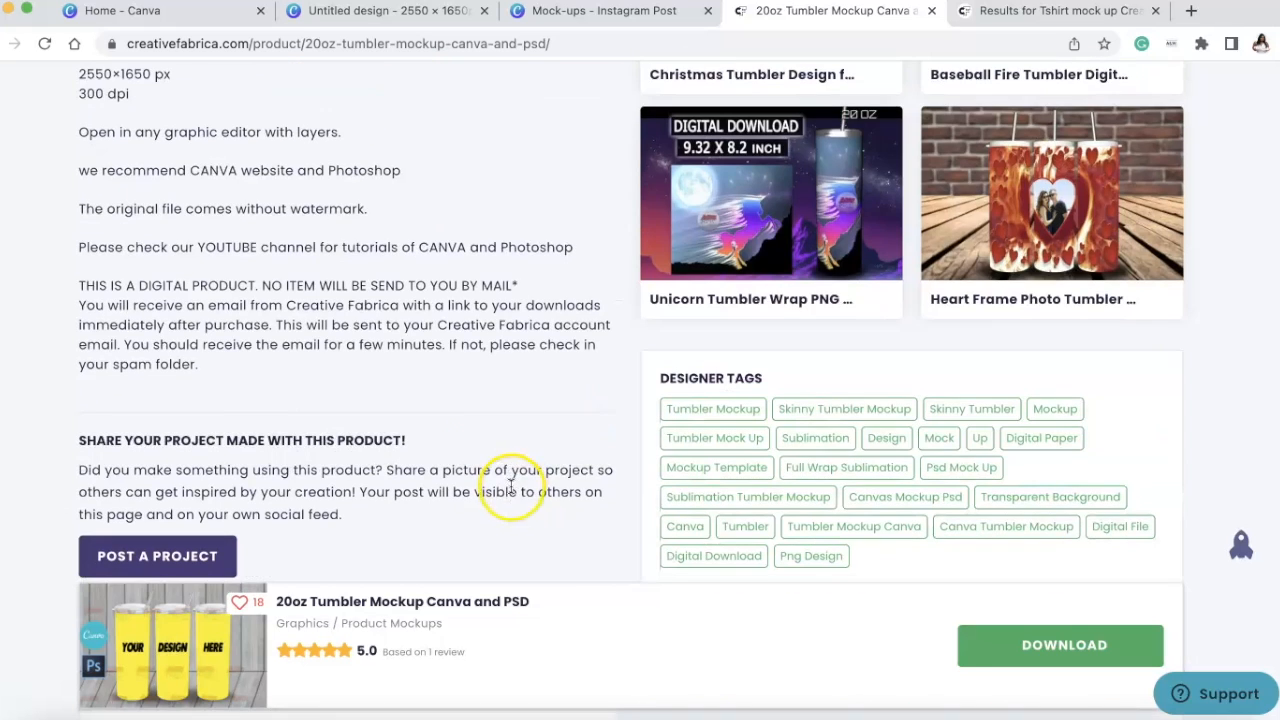
scroll(400, 235, up, 10)
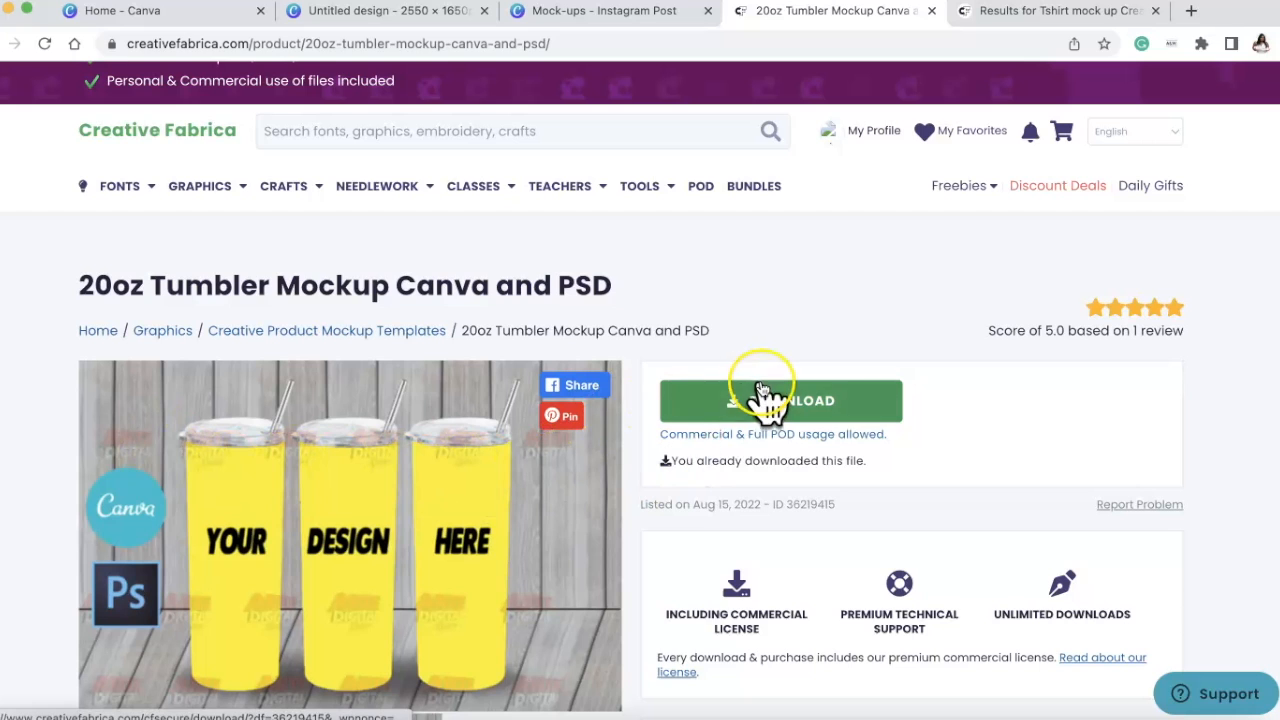
Return to the blank 2550 × 1650 px Canva design and open the Mock Ups folder of saved photos
click(448, 12)
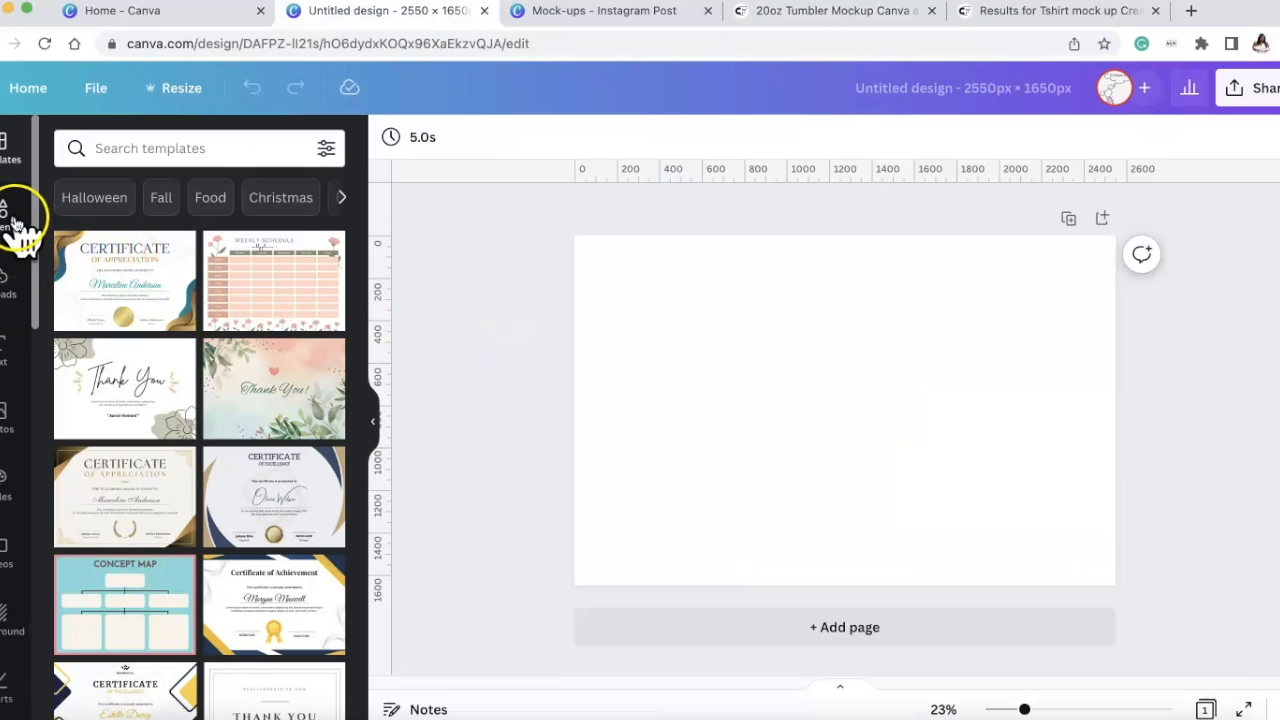
scroll(10, 445, down, 5)
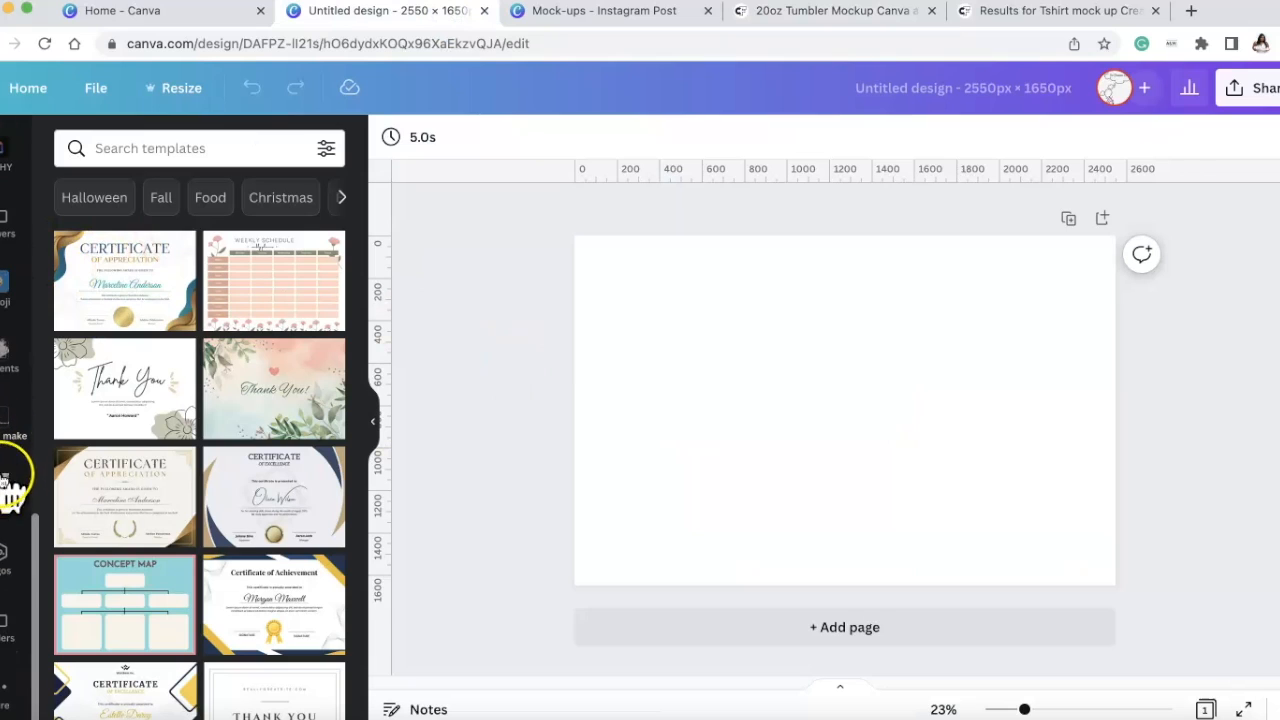
click(10, 495)
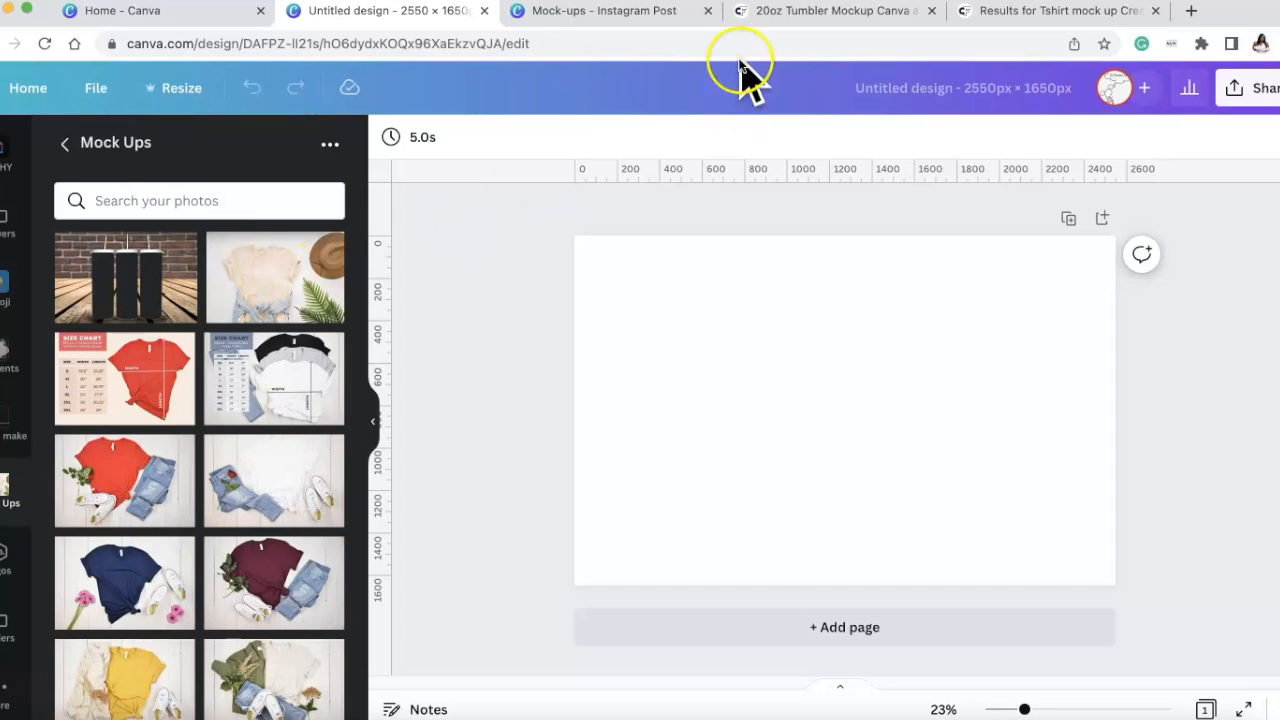
Switch to the Creative Fabrica results for "Tshirt mock up" and look through the shirt mockups and bundles
click(1037, 12)
mouse_move(438, 338)
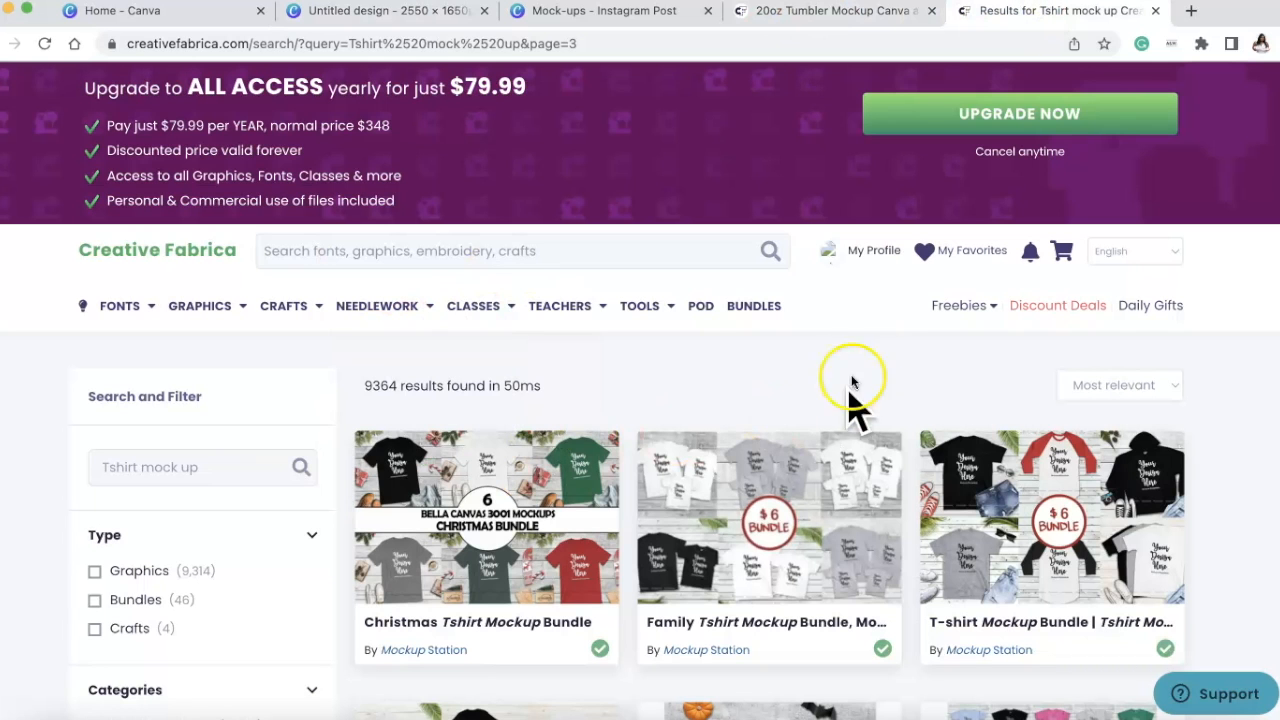
scroll(765, 450, down, 5)
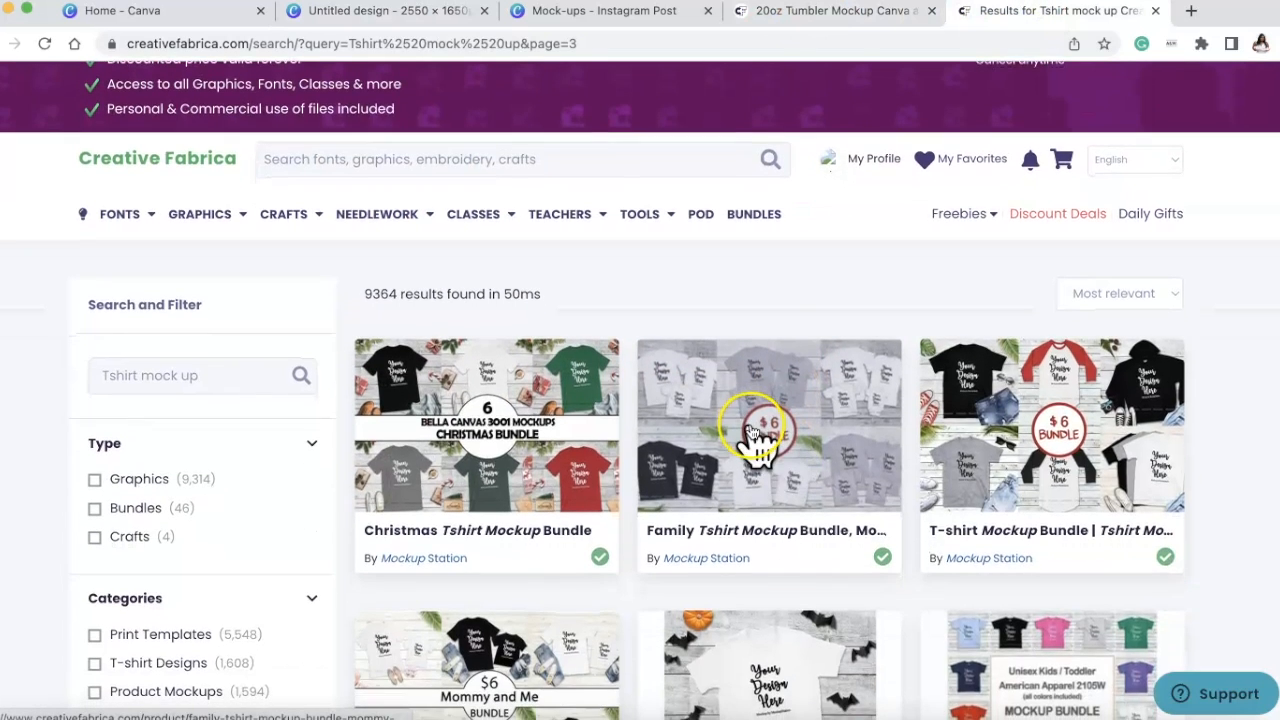
scroll(750, 435, down, 1)
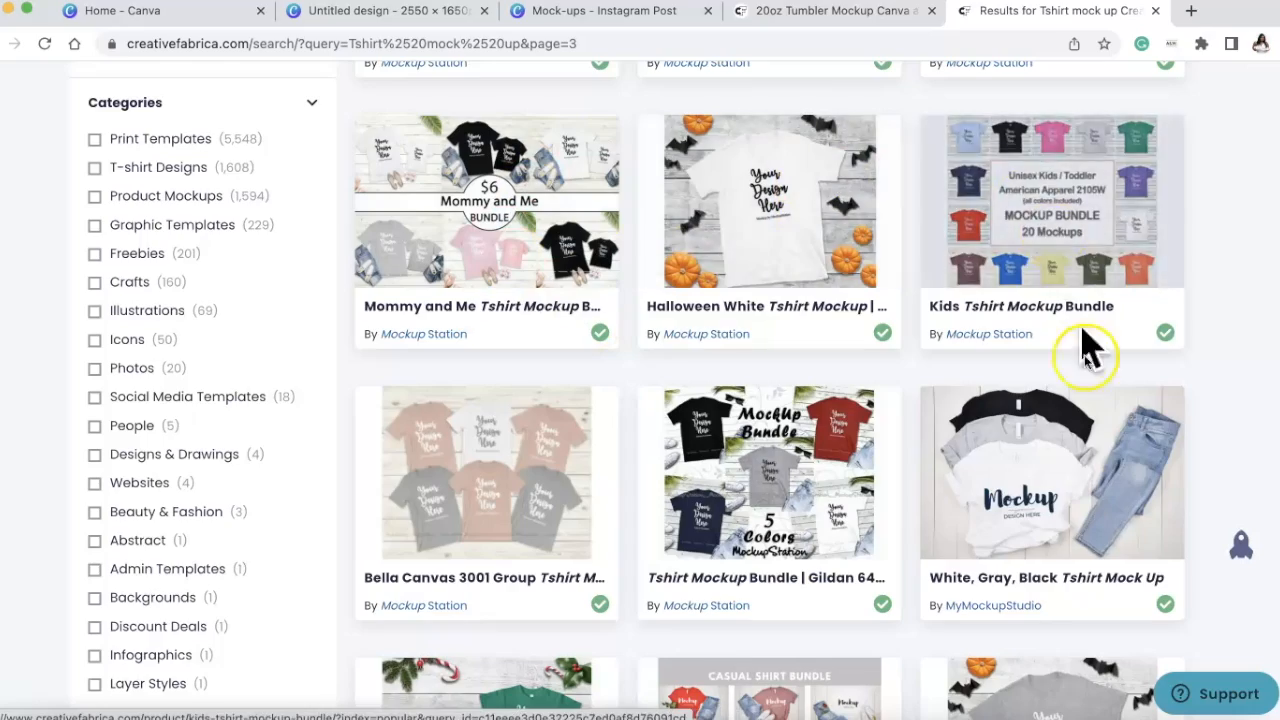
scroll(680, 520, down, 4)
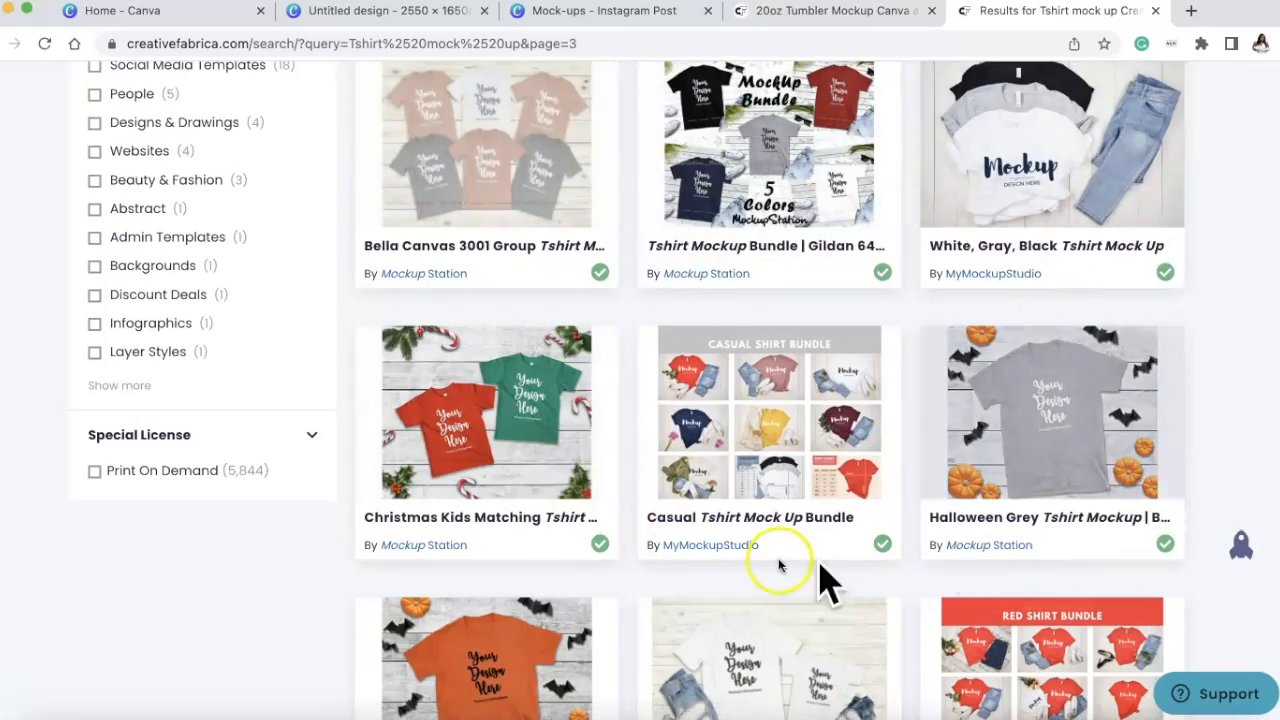
scroll(700, 560, down, 5)
scroll(986, 400, down, 6)
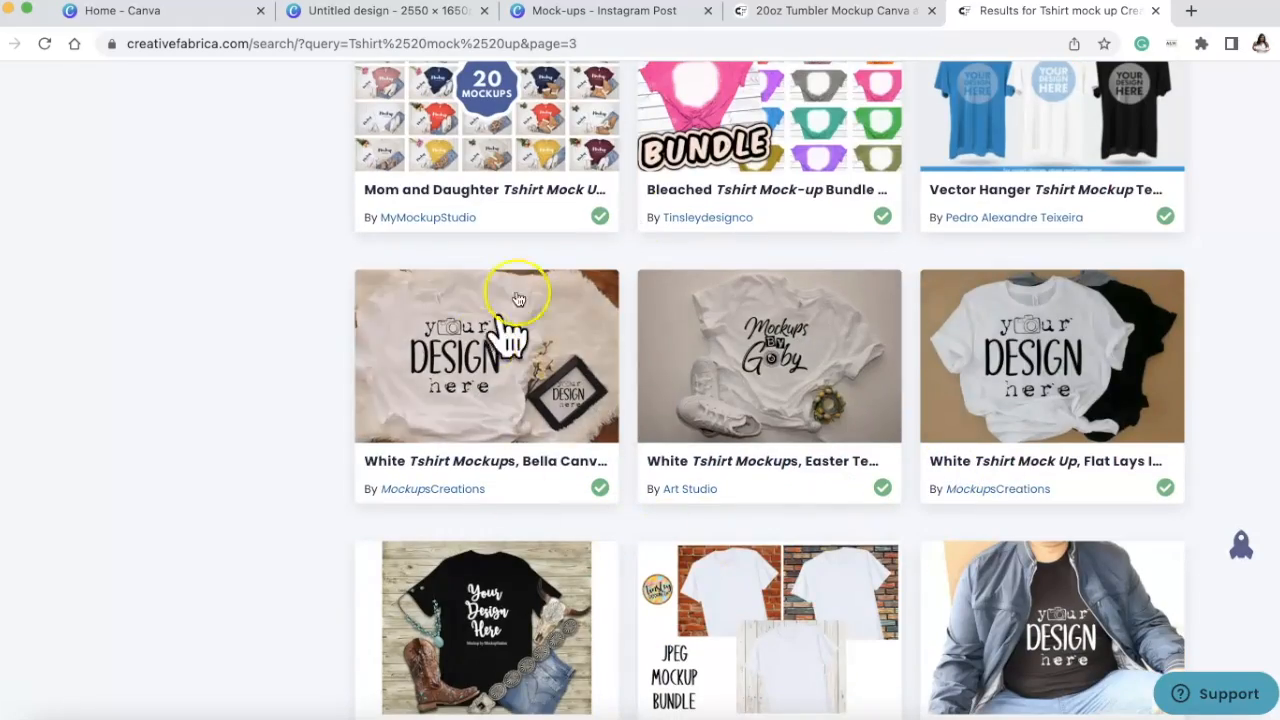
Look further through the T-shirt mockups on page 3 of the Creative Fabrica results
scroll(820, 520, down, 6)
scroll(1040, 460, down, 6)
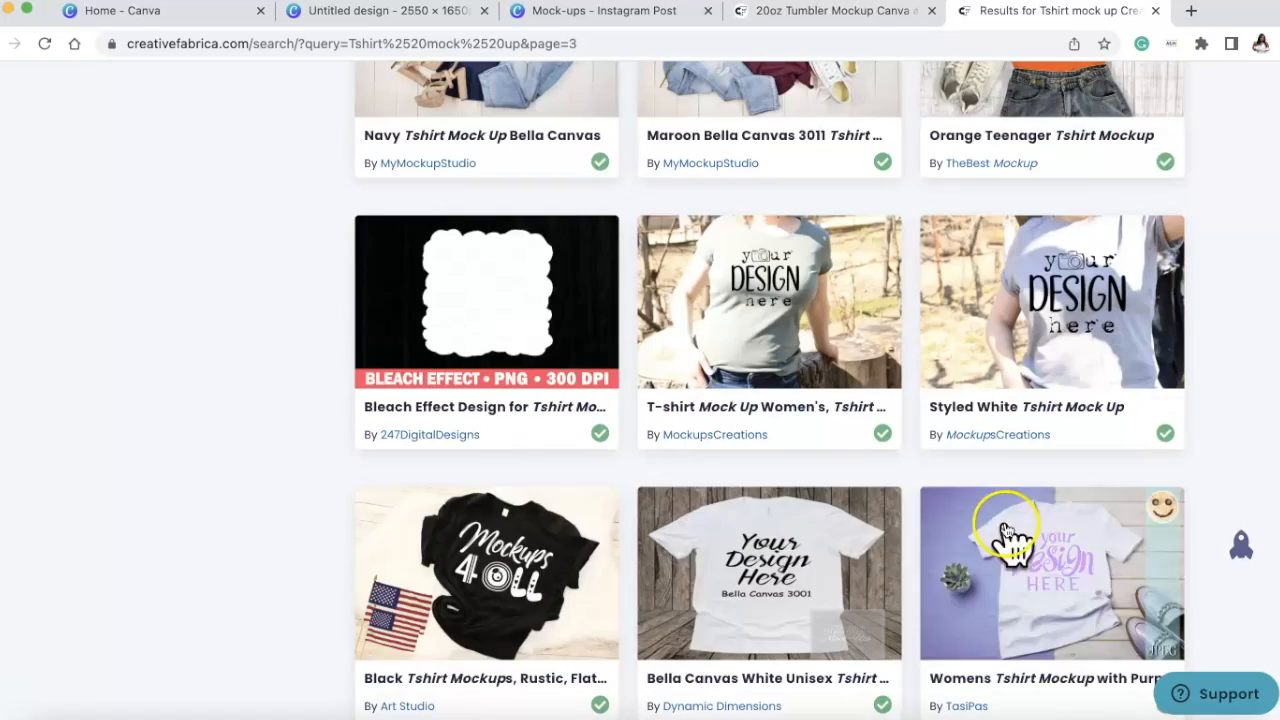
scroll(943, 514, down, 5)
scroll(940, 520, up, 15)
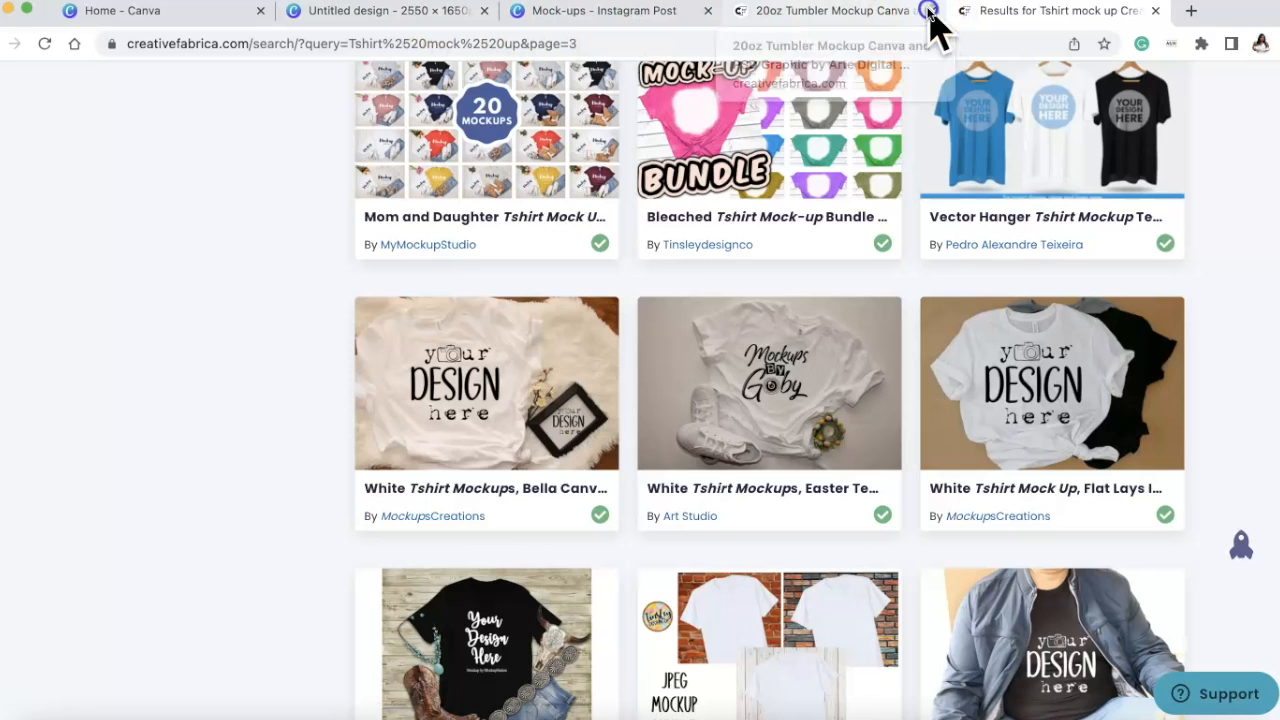
Close the two Creative Fabrica tabs and the Mock-ups Instagram Post tab to return to the blank 2550 × 1650 px design
click(932, 12)
click(930, 12)
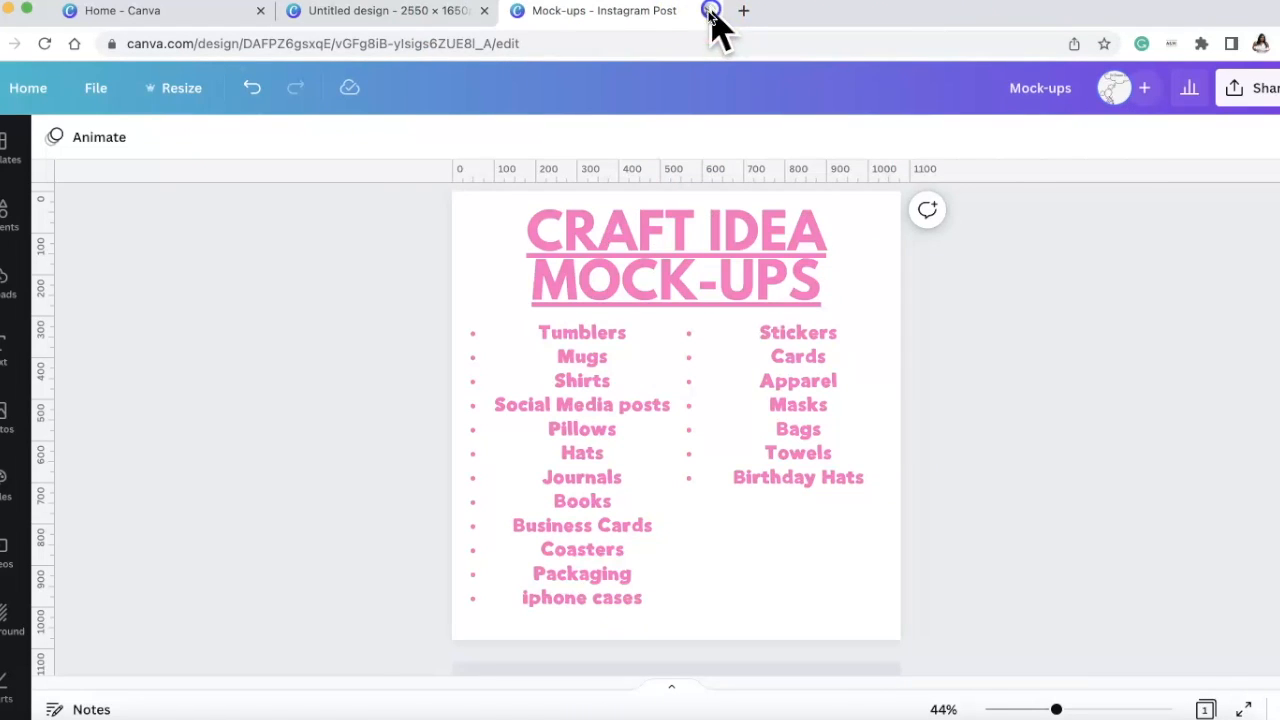
click(710, 11)
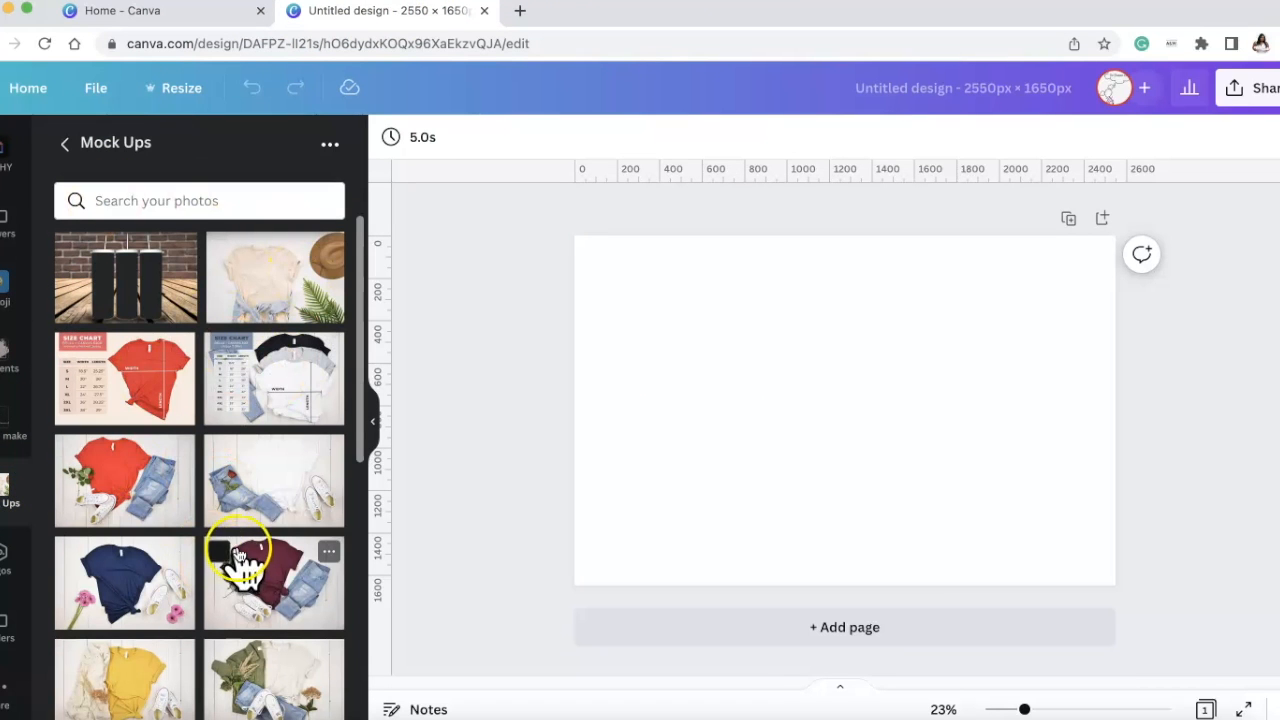
Look through the Mock Ups folder and add the mockup of three tumblers against a brick wall near the middle of the page
scroll(238, 556, down, 15)
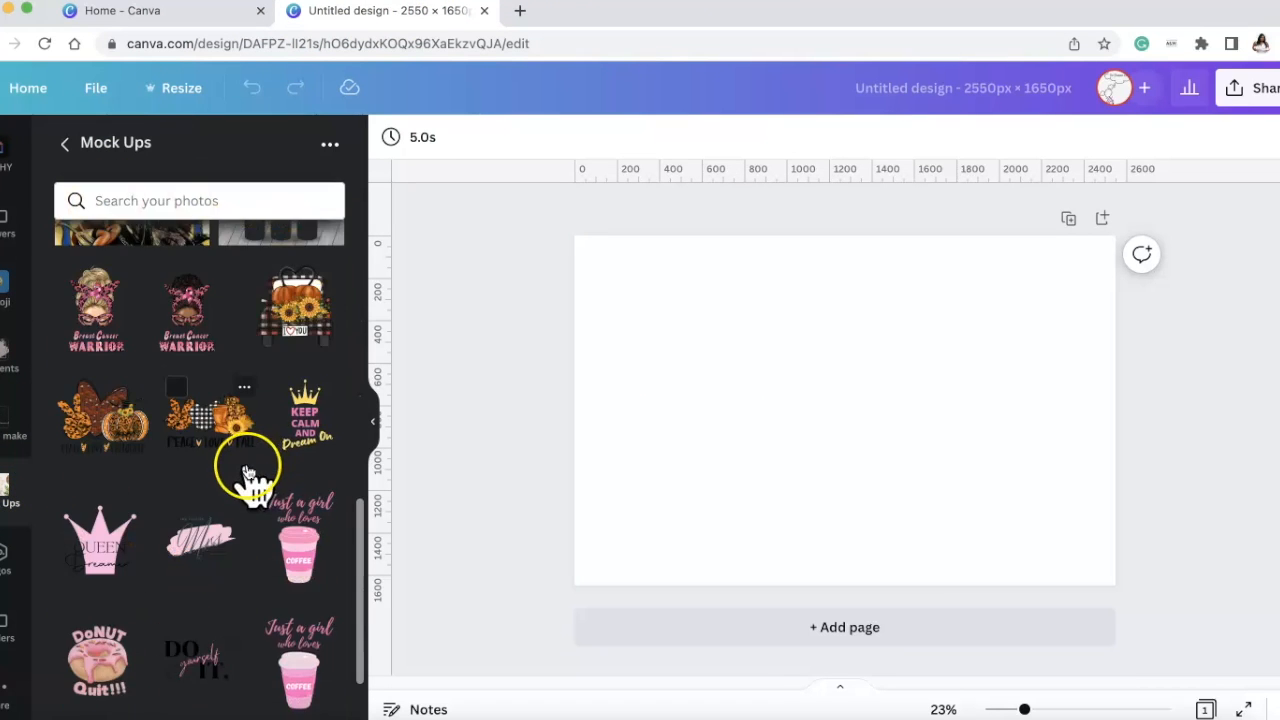
scroll(255, 484, down, 2)
scroll(258, 480, up, 15)
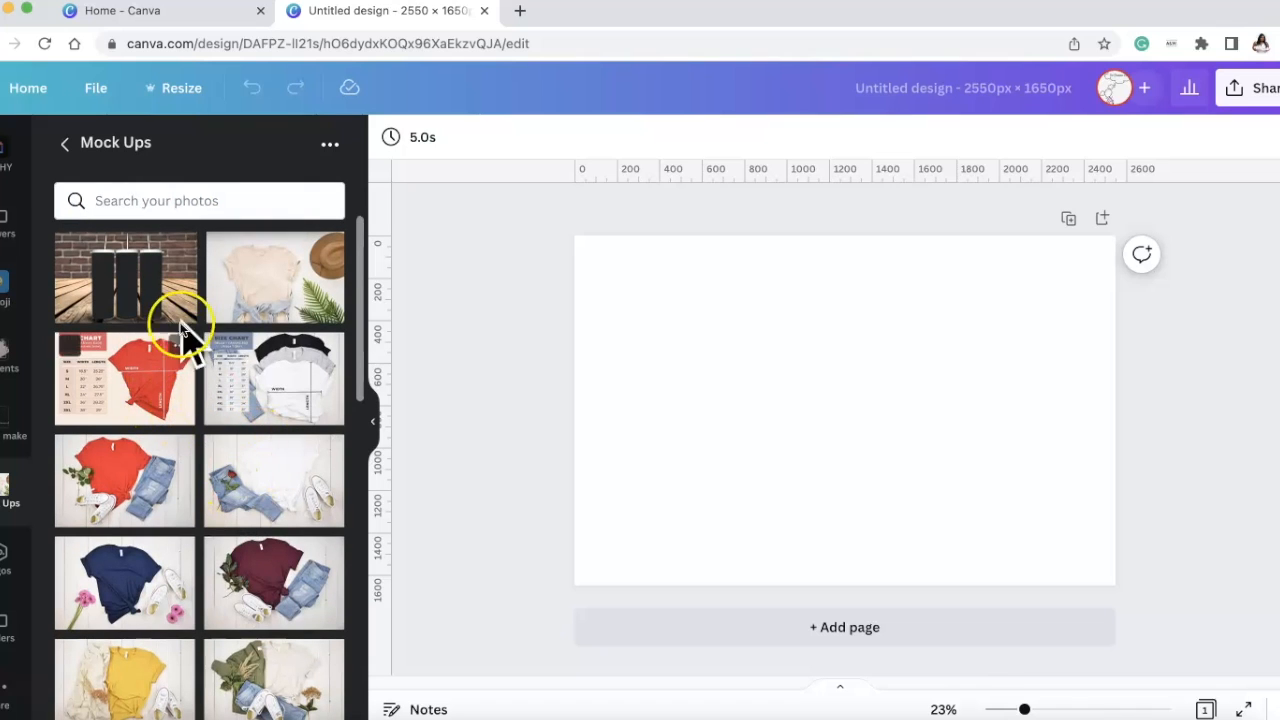
click(138, 272)
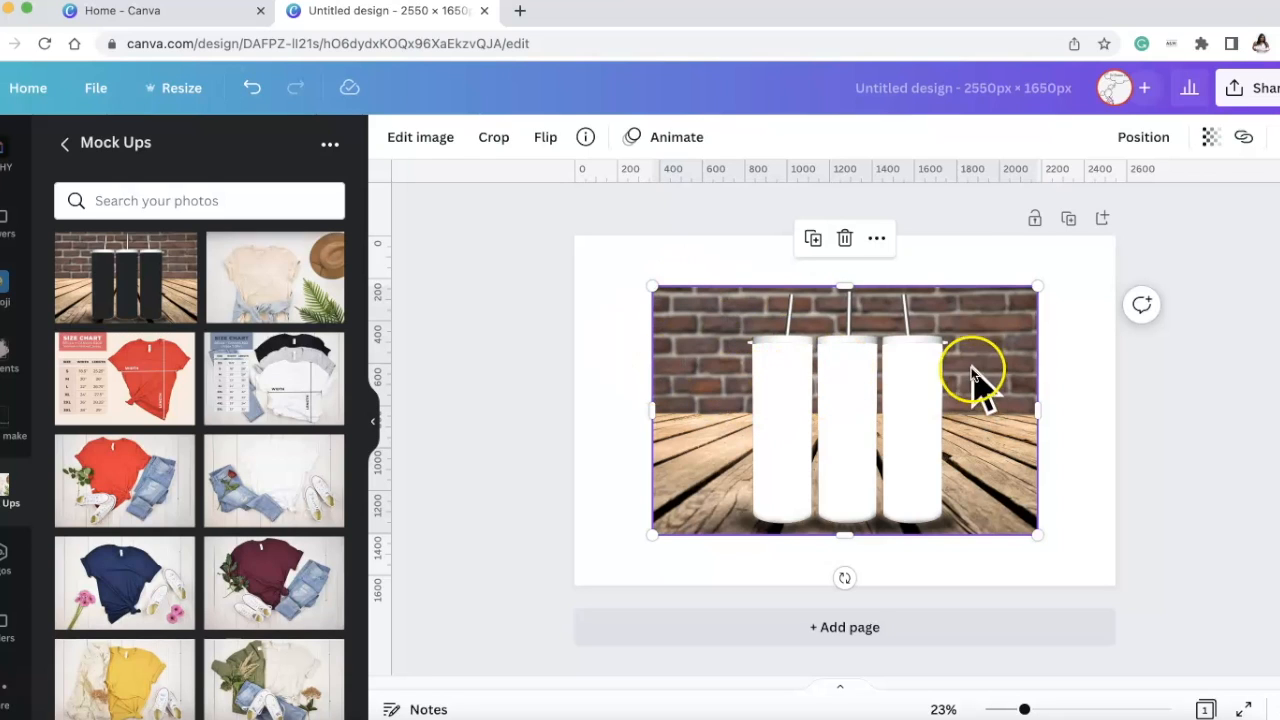
mouse_move(866, 371)
mouse_down()
mouse_move(823, 320)
mouse_move(857, 370)
mouse_up()
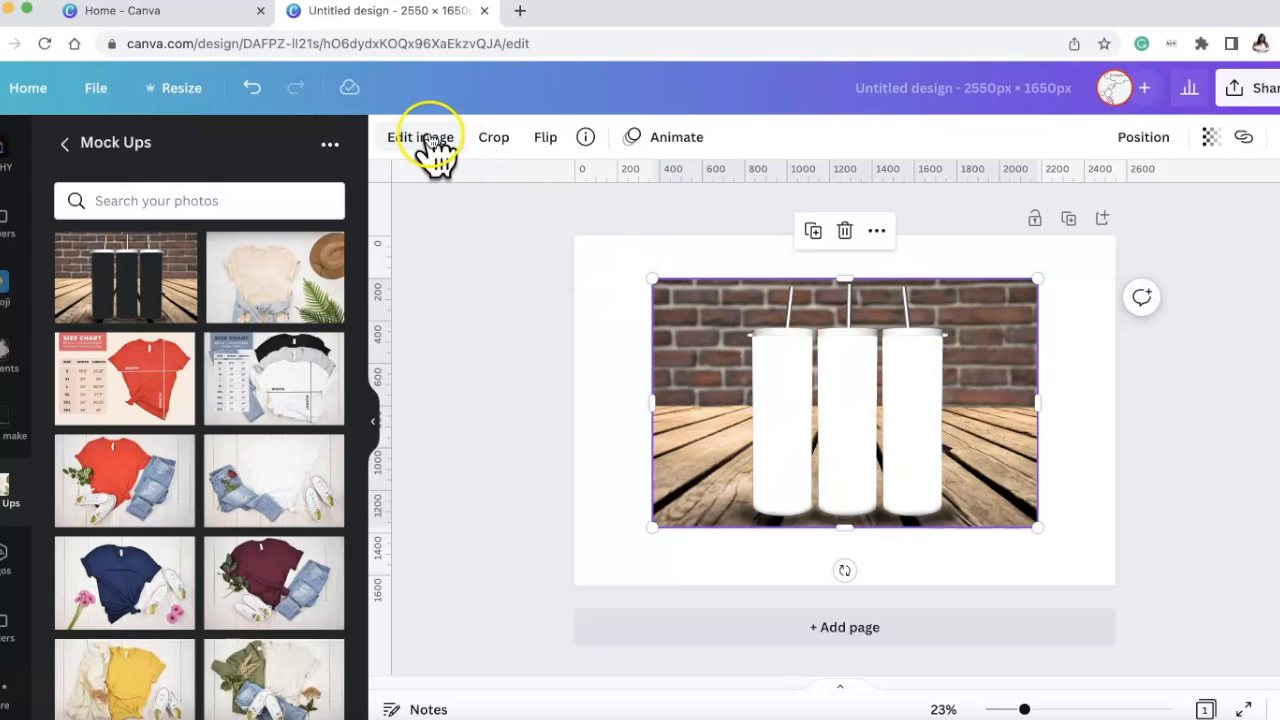
Try a page background colour behind the three-tumbler mockup, then clear the background
click(586, 263)
click(389, 138)
click(325, 368)
mouse_move(886, 397)
mouse_down()
mouse_move(814, 383)
mouse_move(906, 399)
mouse_up()
click(607, 268)
key(Delete)
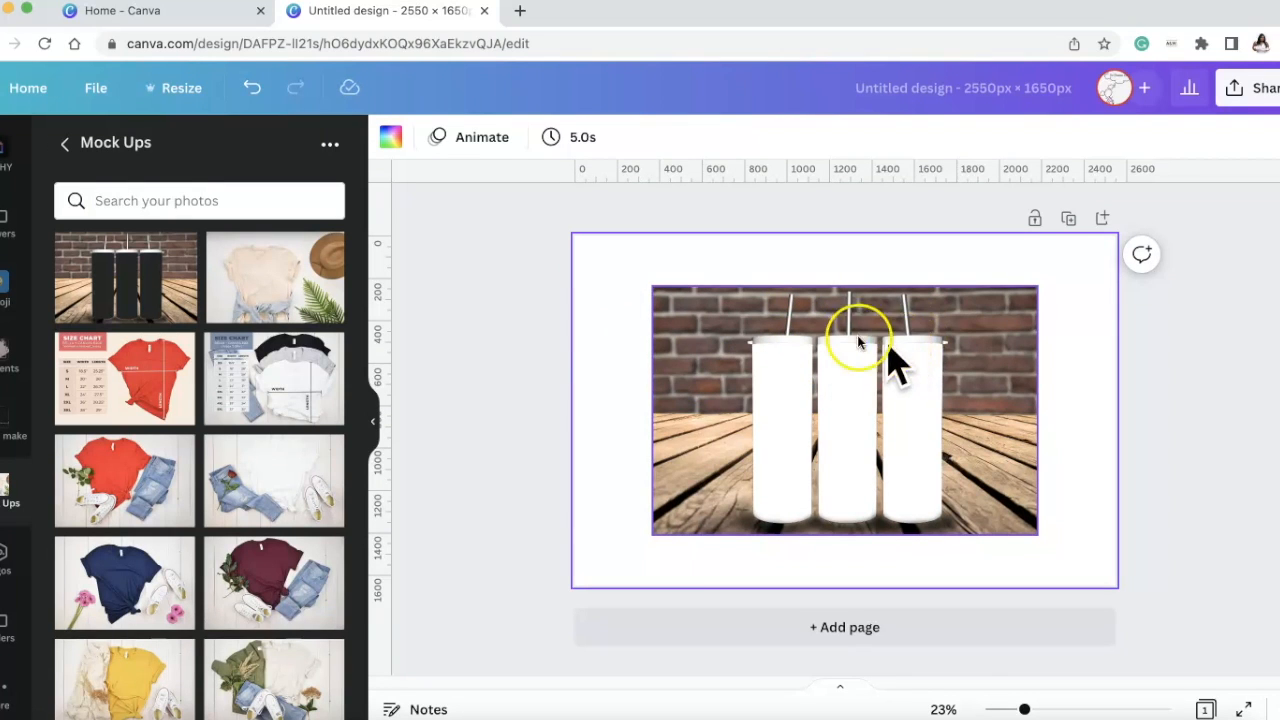
Add the picture of three witches in front of a yellow moon from the Mock Ups folder over the tumbler mockup
scroll(228, 540, down, 5)
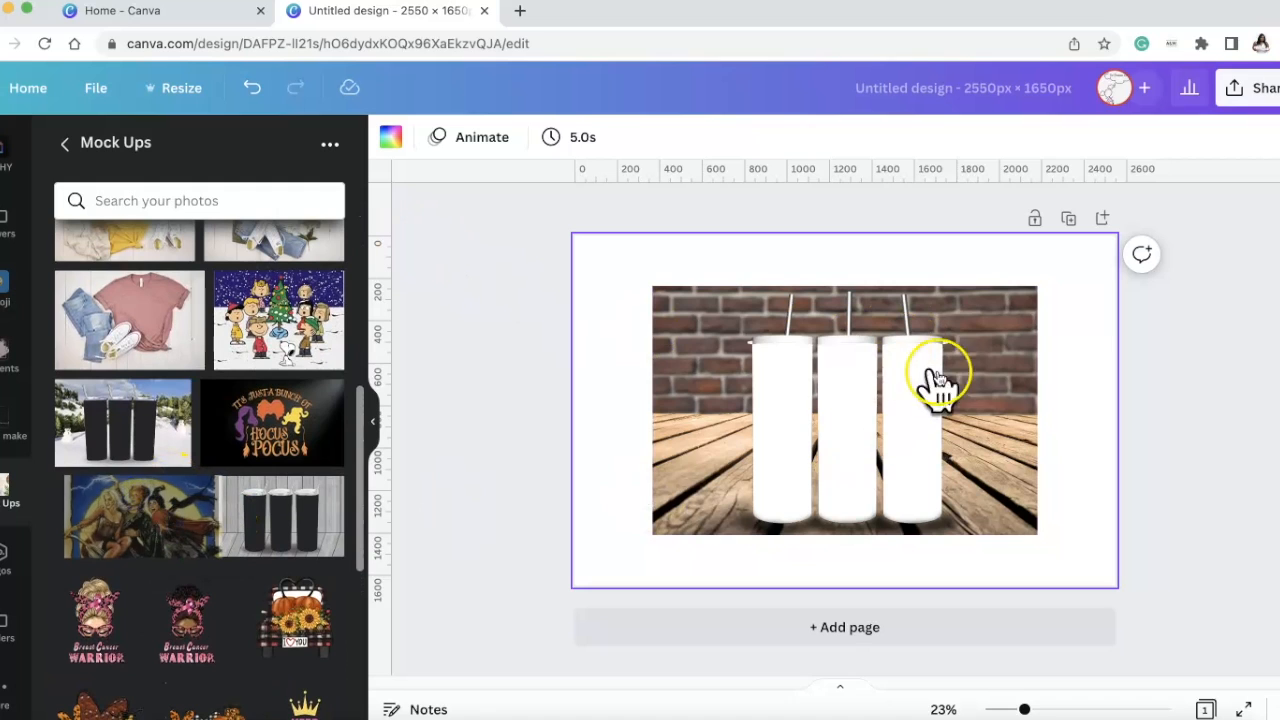
click(160, 510)
mouse_move(835, 428)
mouse_down()
mouse_move(757, 451)
mouse_move(830, 430)
mouse_move(844, 441)
mouse_up()
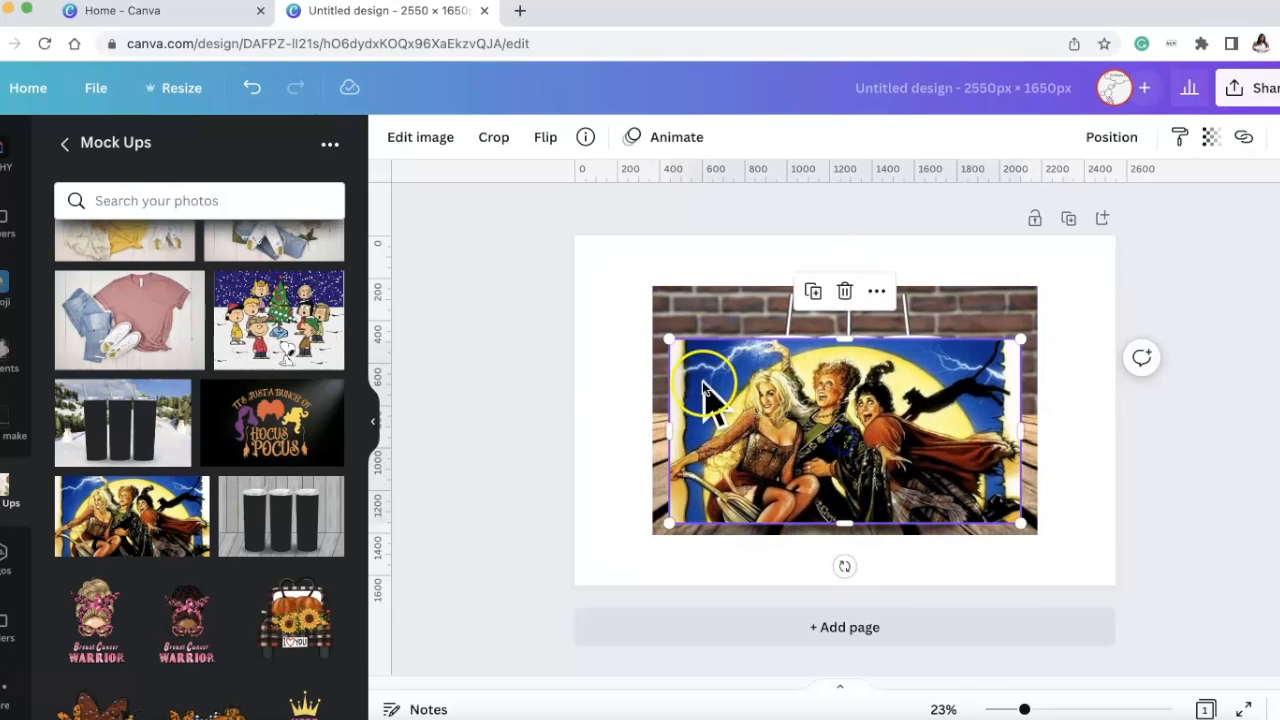
Resize the witches picture to about 1600 × 840 px and position it so it covers the bodies of the three tumblers
drag(668, 340, 757, 366)
drag(869, 435, 850, 402)
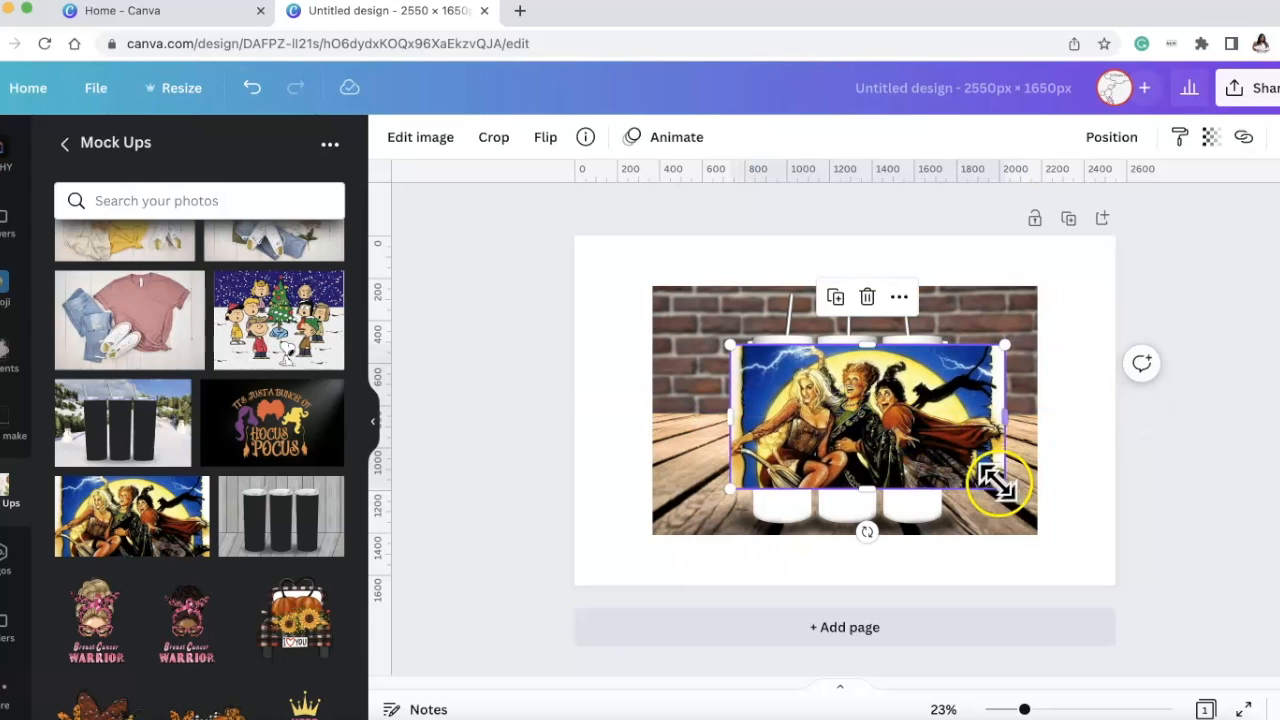
drag(998, 488, 958, 466)
drag(740, 470, 693, 538)
drag(848, 470, 879, 472)
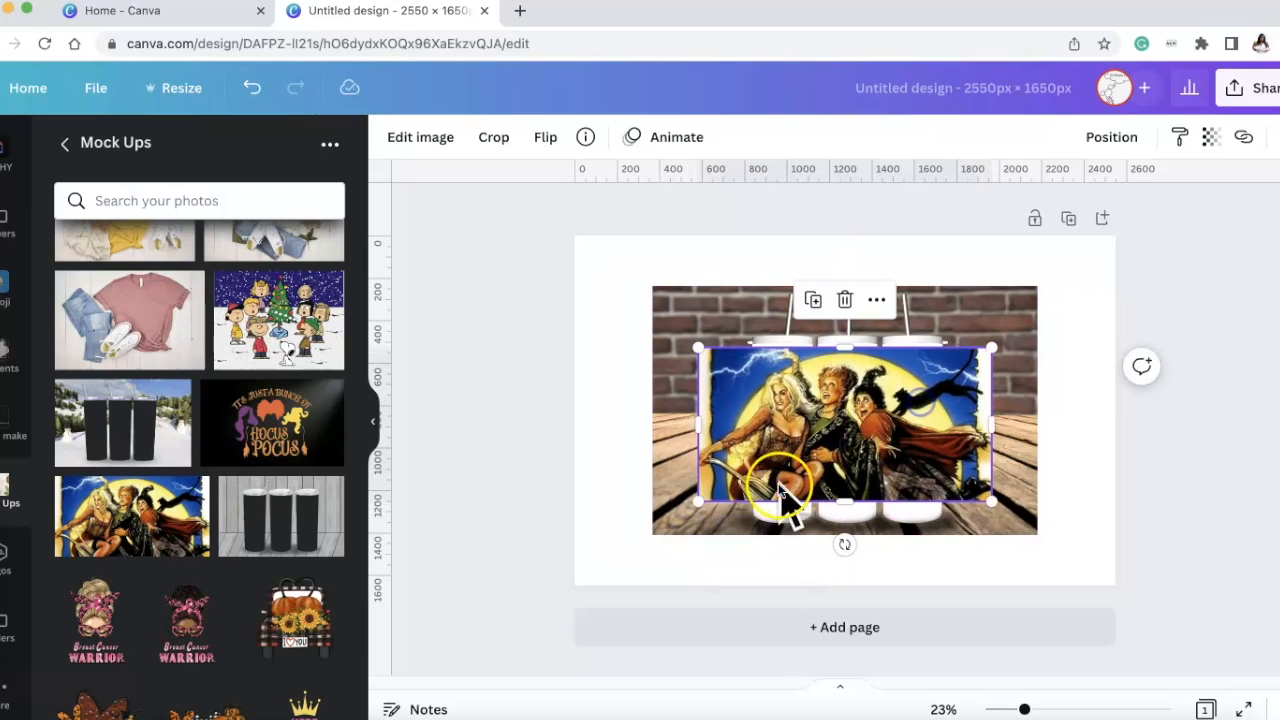
drag(695, 503, 656, 549)
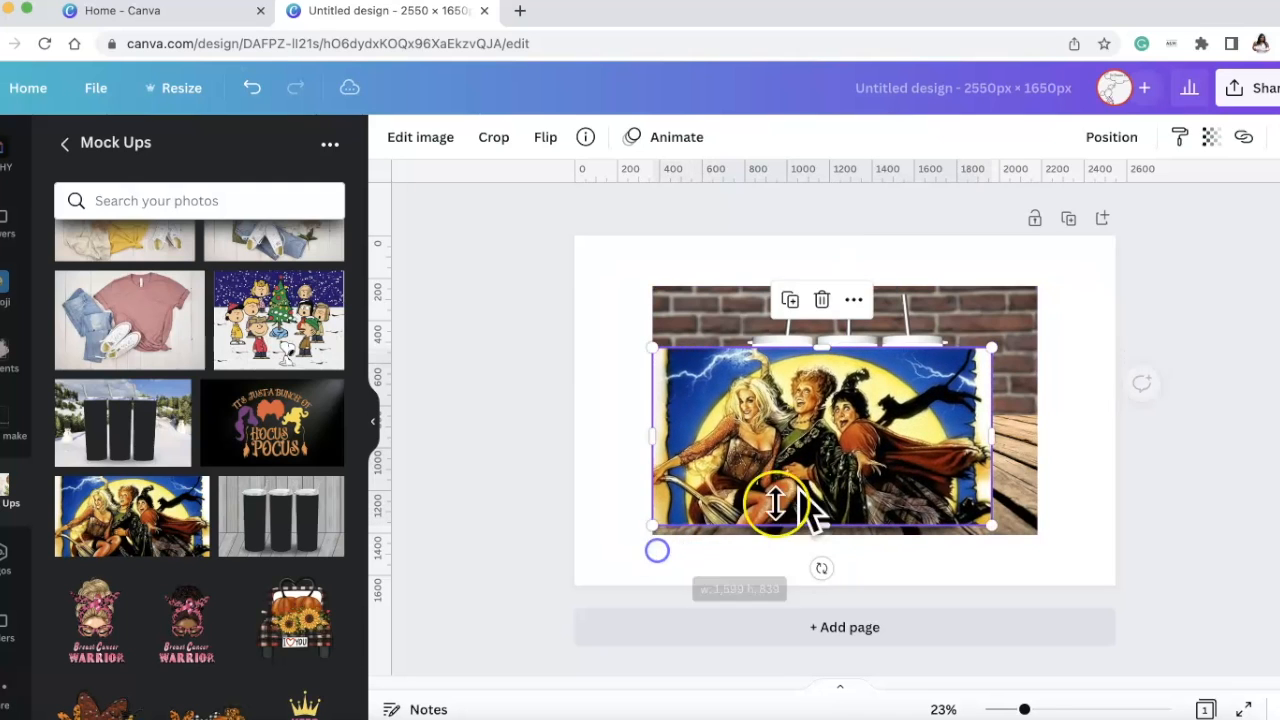
Adjust the position and size of the witches artwork so it covers all three tumblers in the brick-wall mockup
drag(778, 503, 810, 501)
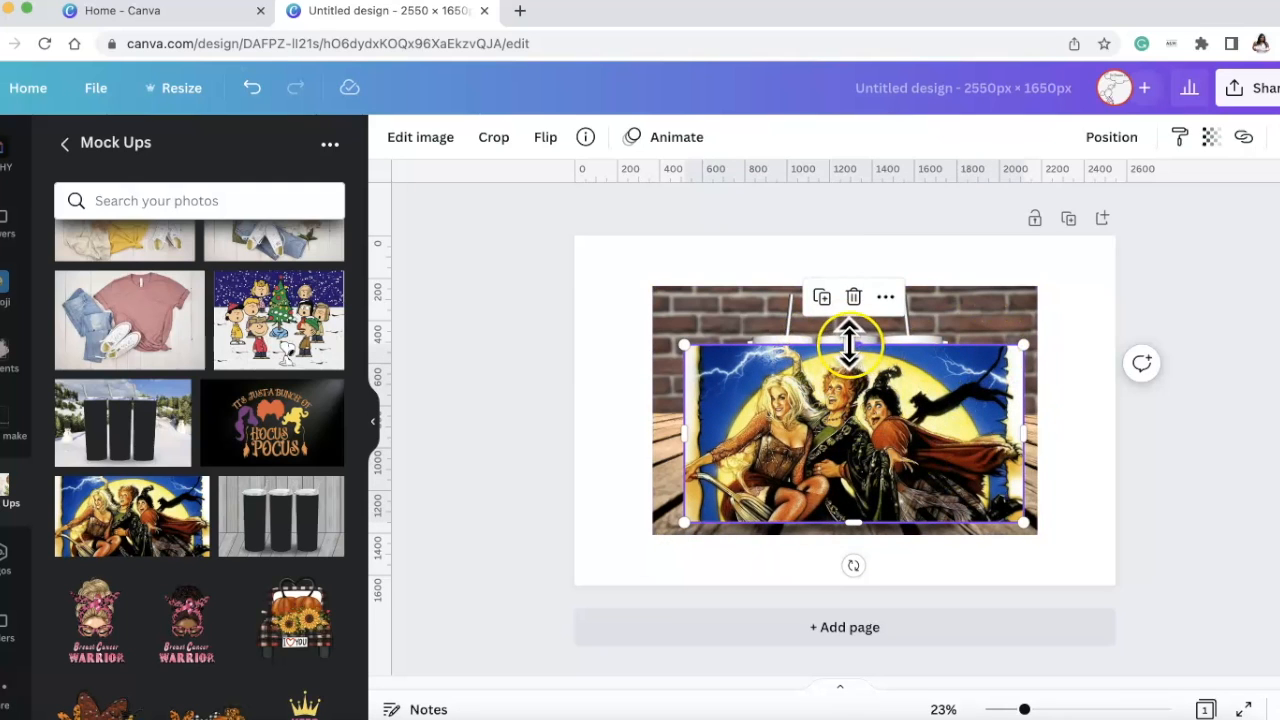
drag(677, 334, 678, 328)
mouse_move(897, 480)
mouse_down()
mouse_move(892, 460)
mouse_move(897, 471)
mouse_up()
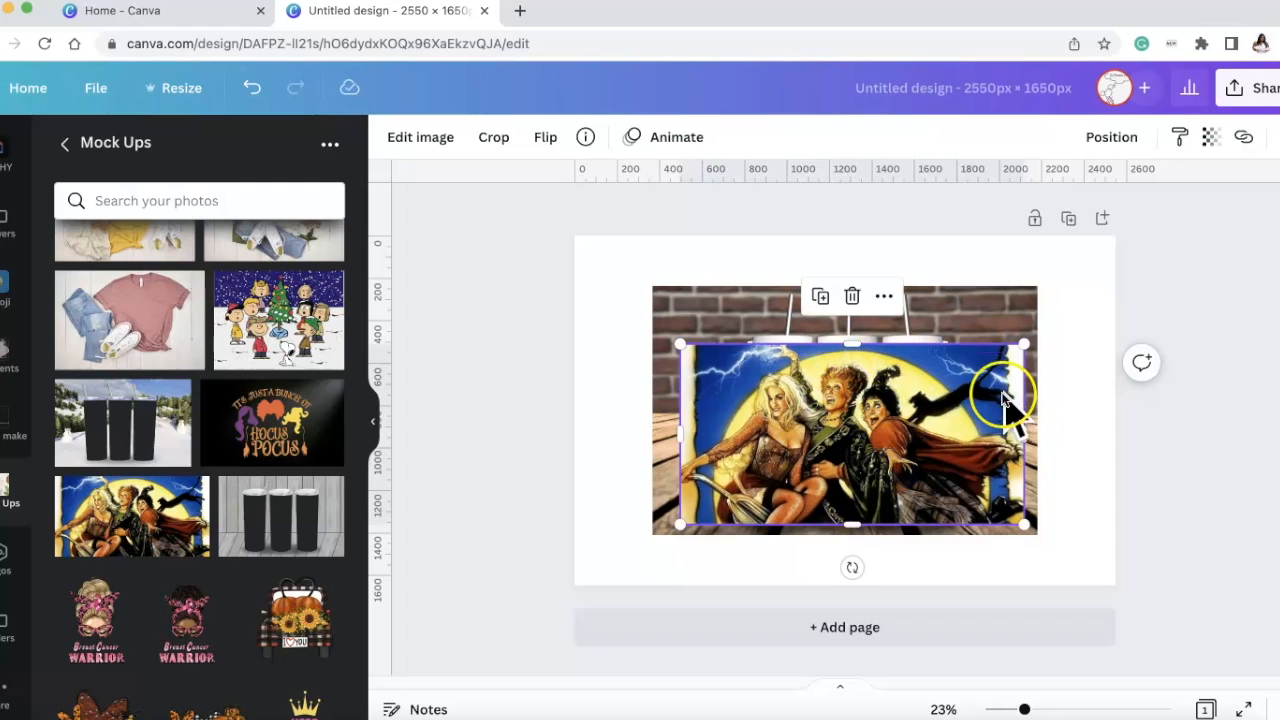
Bring the brick-wall tumbler mockup forward, in front of the witches artwork
click(1005, 312)
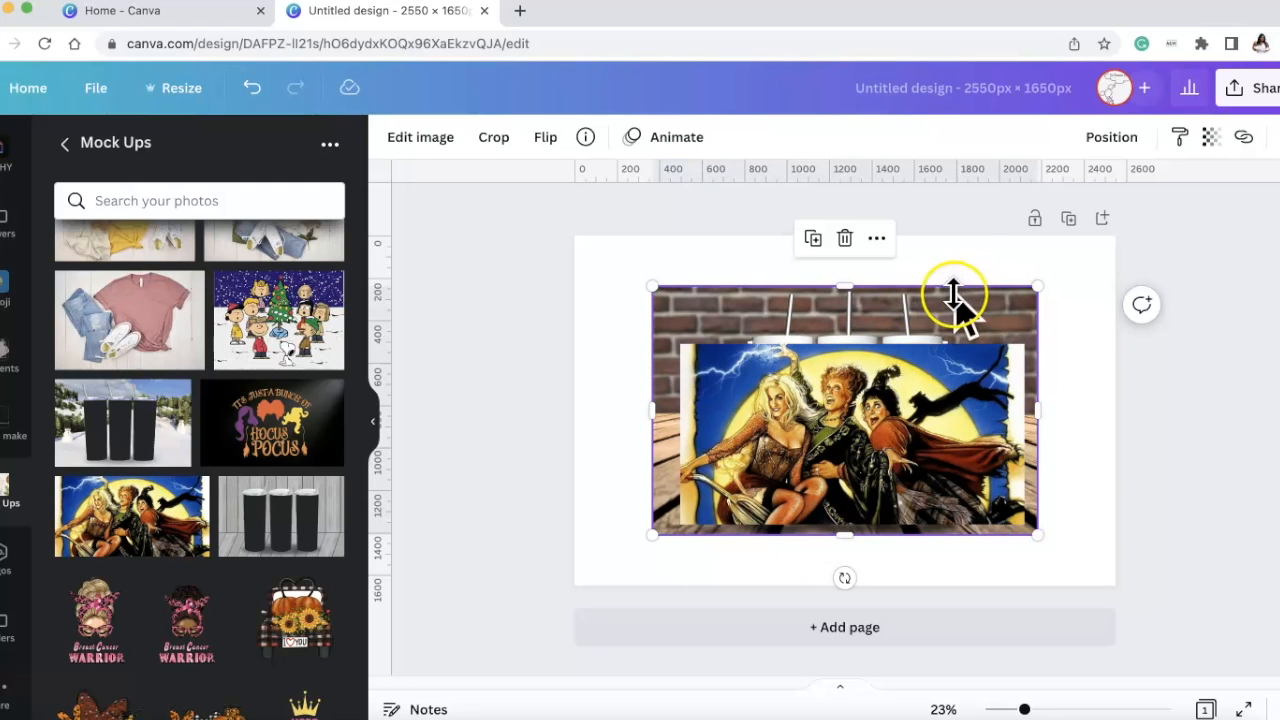
click(1108, 138)
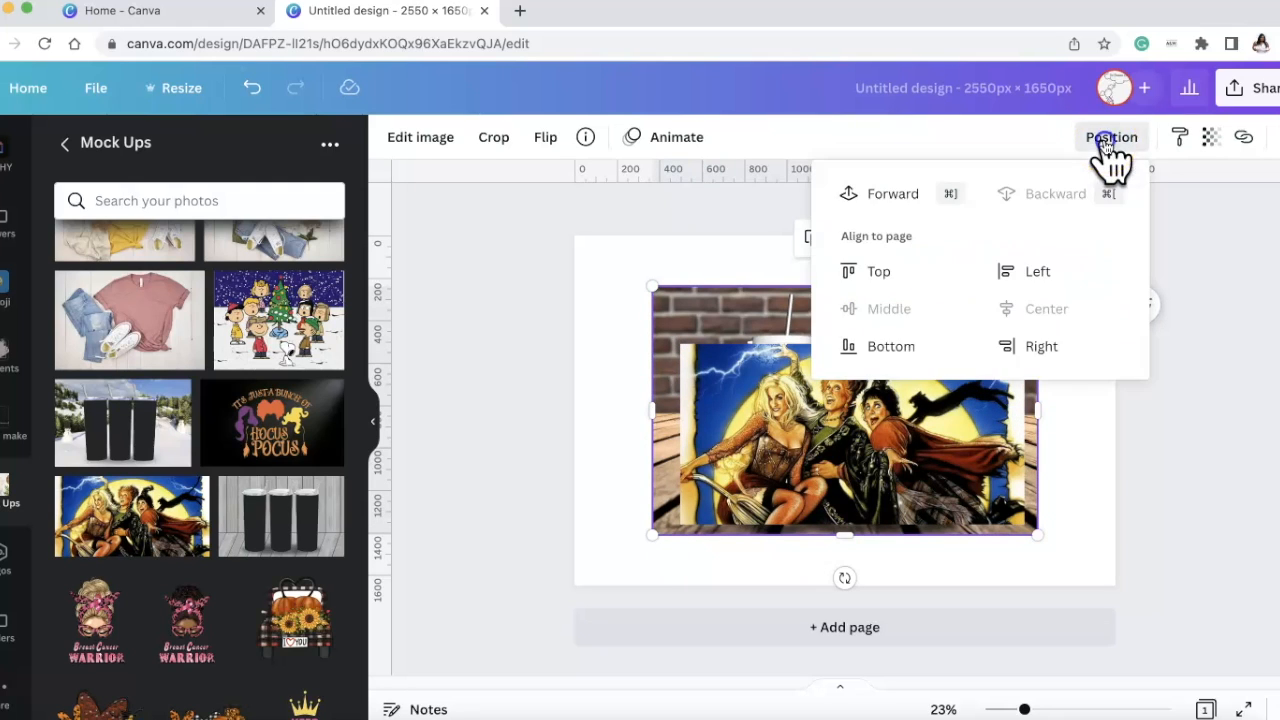
click(890, 195)
click(1222, 518)
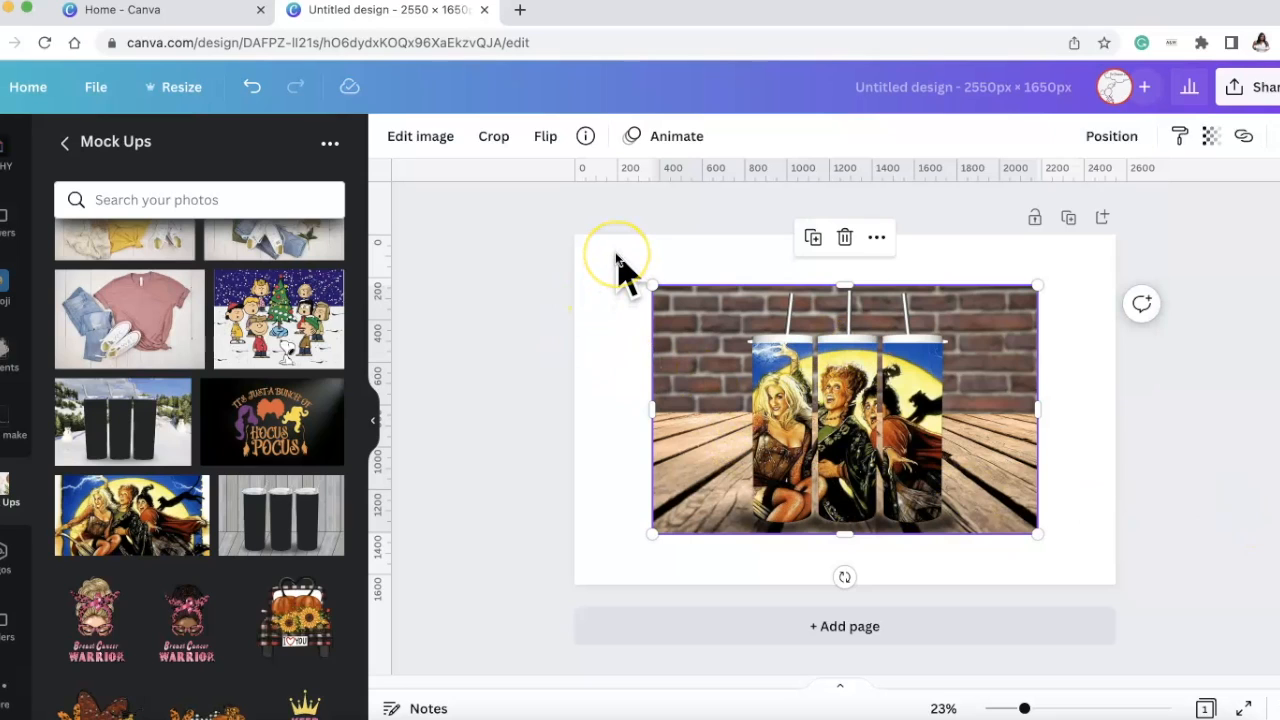
Group the brick-wall tumbler mockup with the witches artwork behind it
drag(660, 350, 779, 338)
key(ctrl+z)
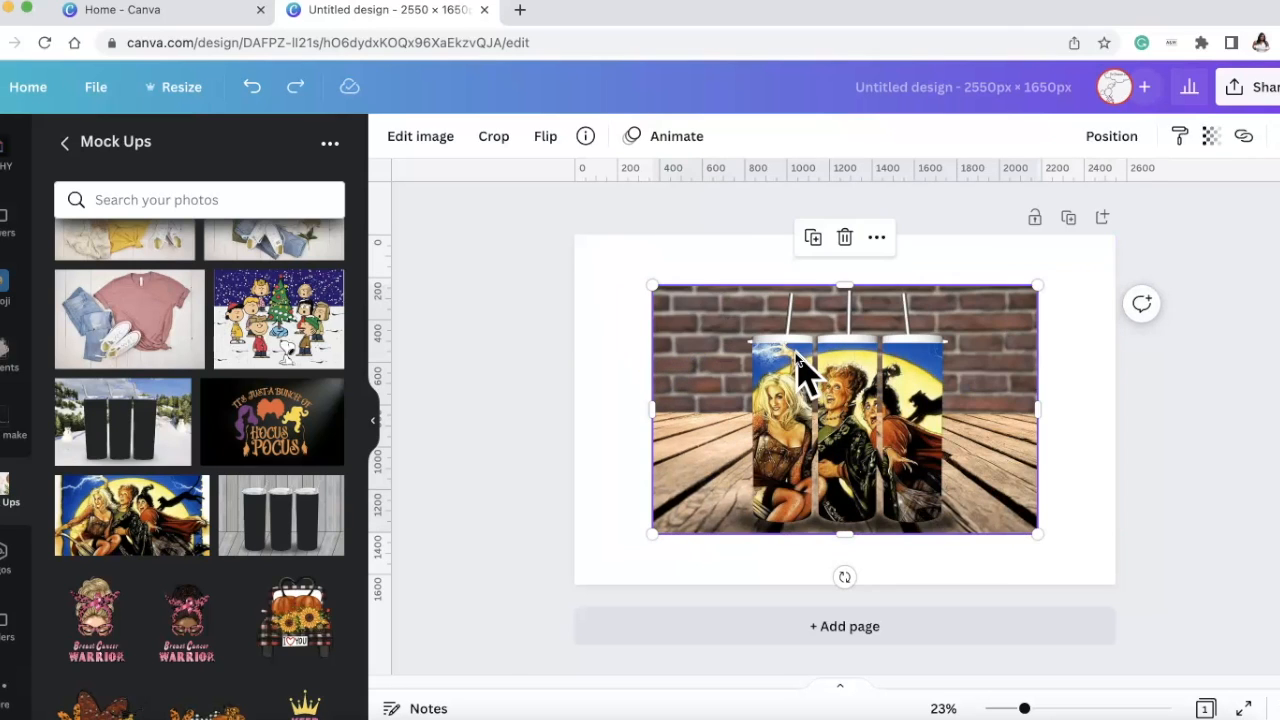
drag(611, 253, 1074, 596)
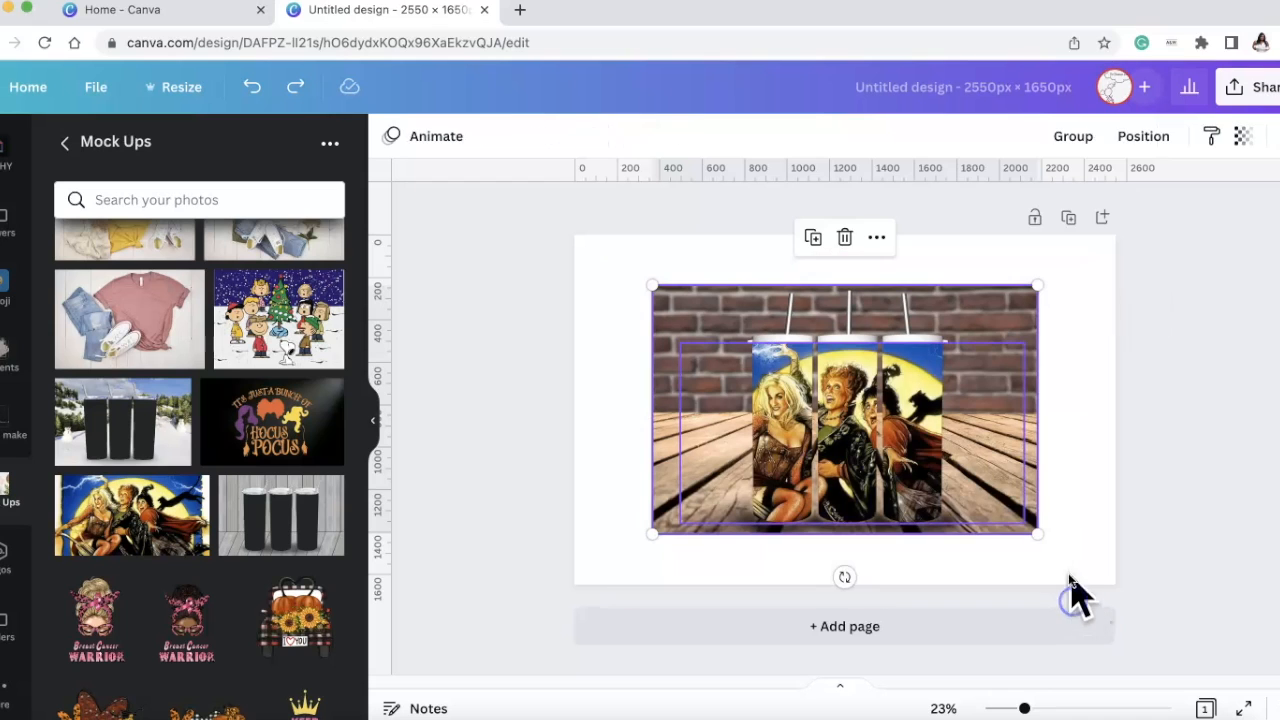
click(1086, 140)
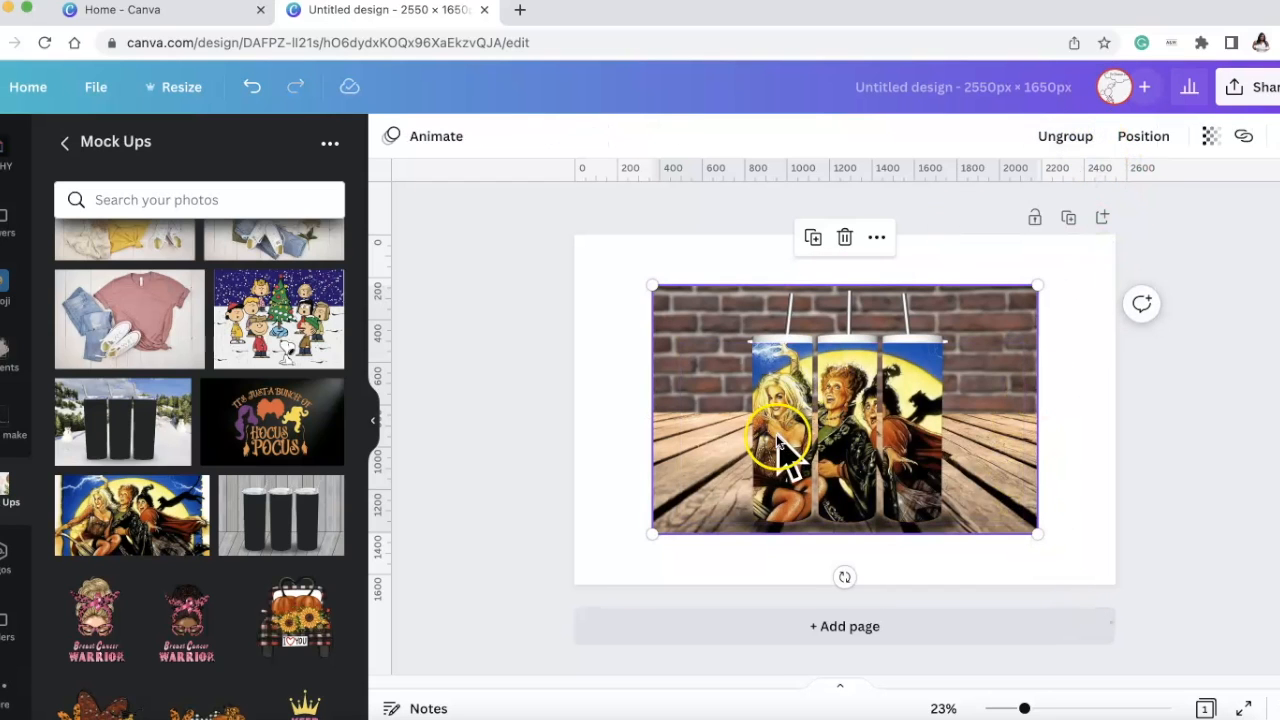
Enlarge the grouped witches mockup from two opposite corners until it fills the whole page
drag(652, 286, 575, 236)
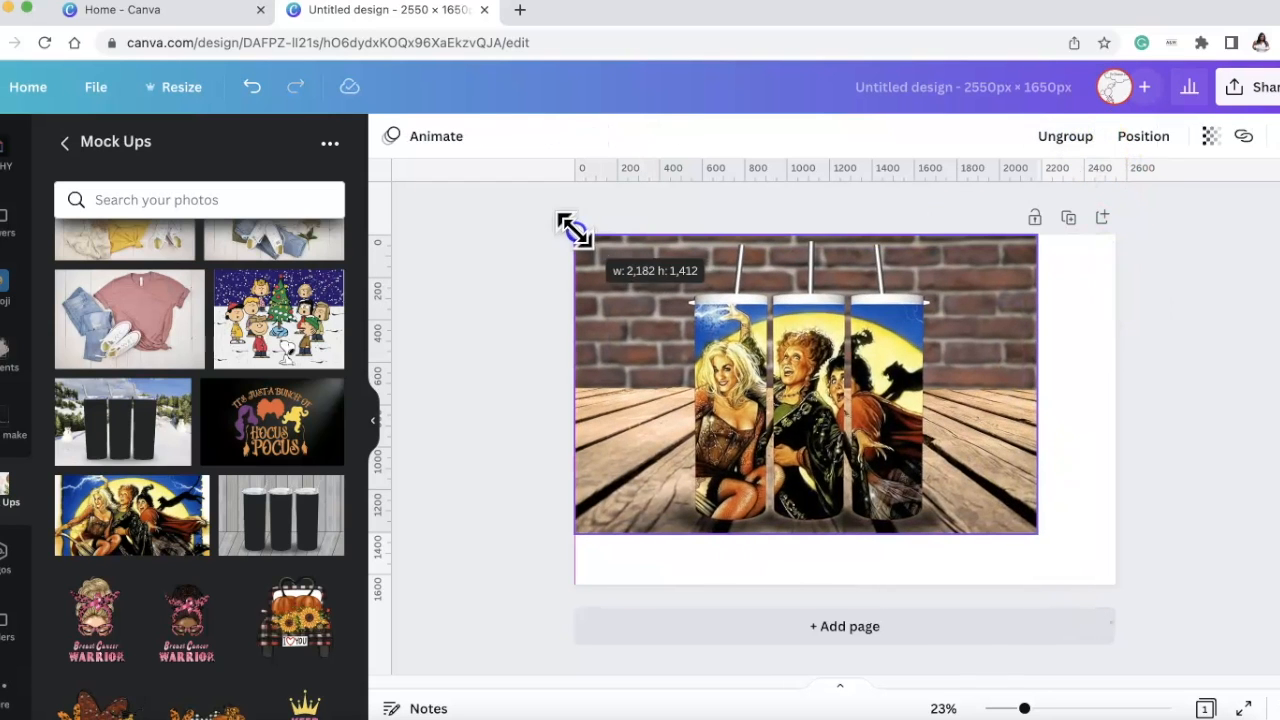
drag(1037, 535, 1114, 584)
click(1212, 443)
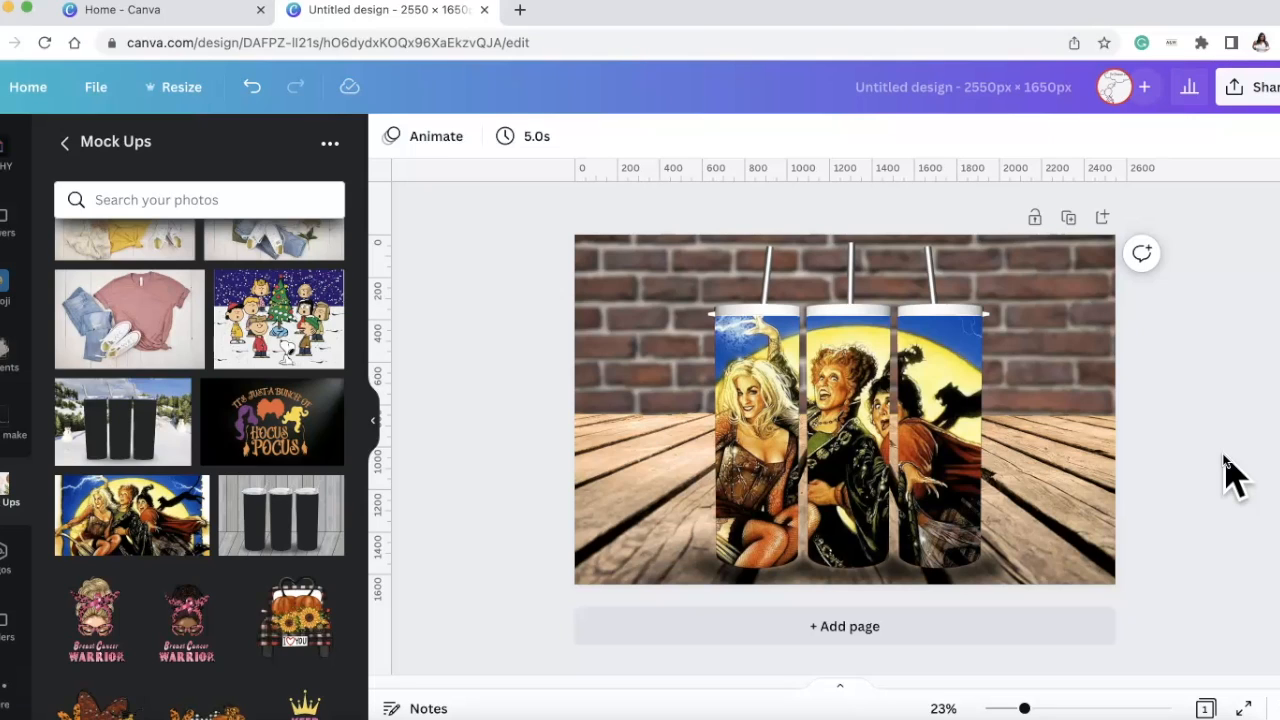
Add a second page and place the snowy tumbler mockup with the snowmen on it
click(957, 358)
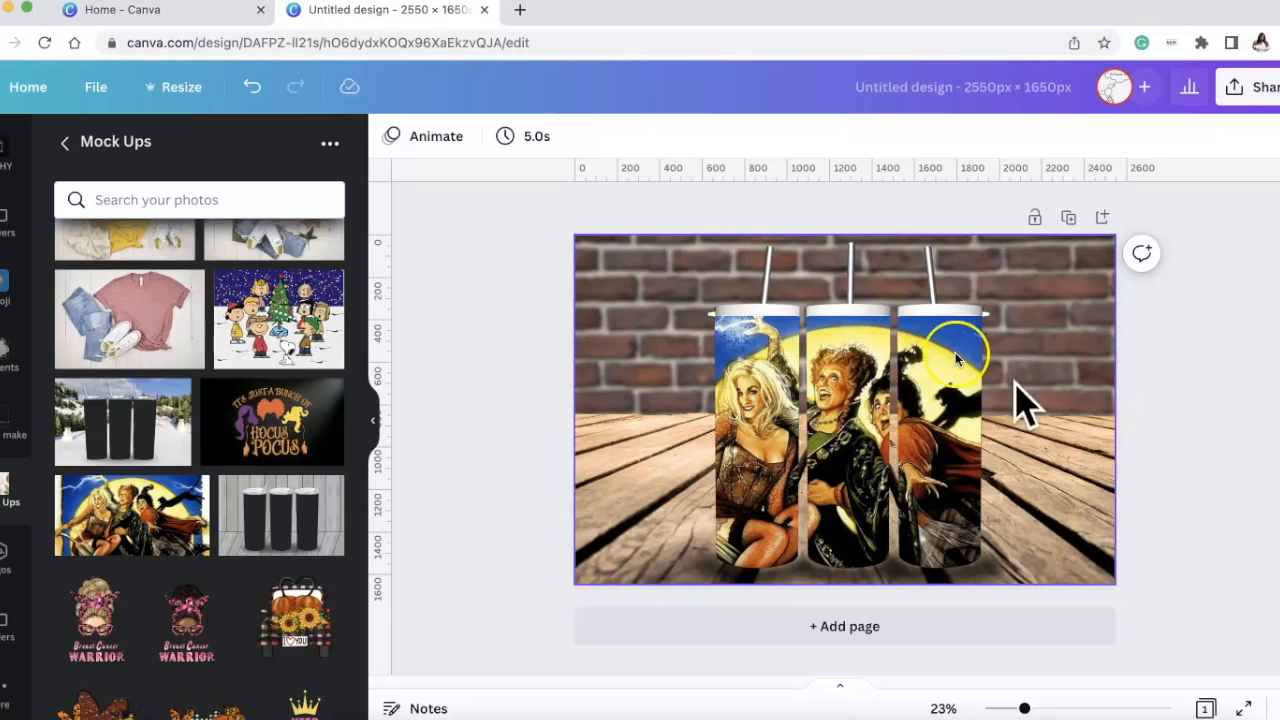
click(1108, 219)
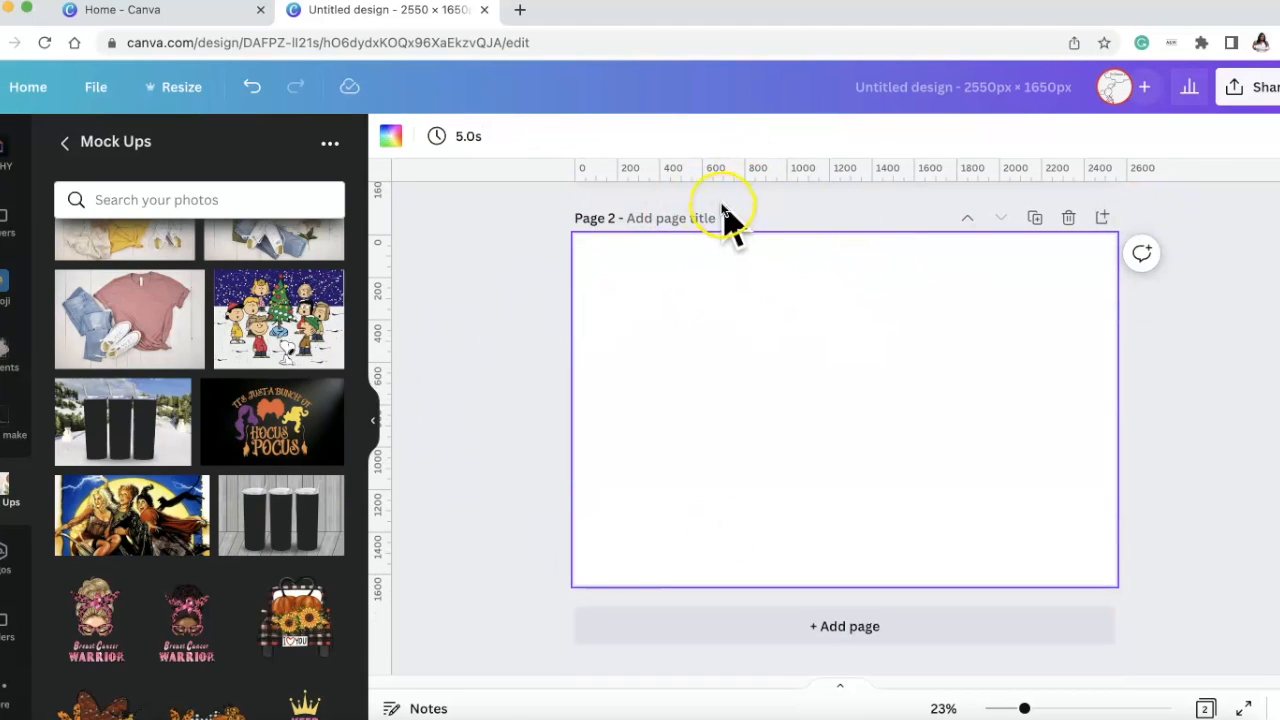
click(126, 426)
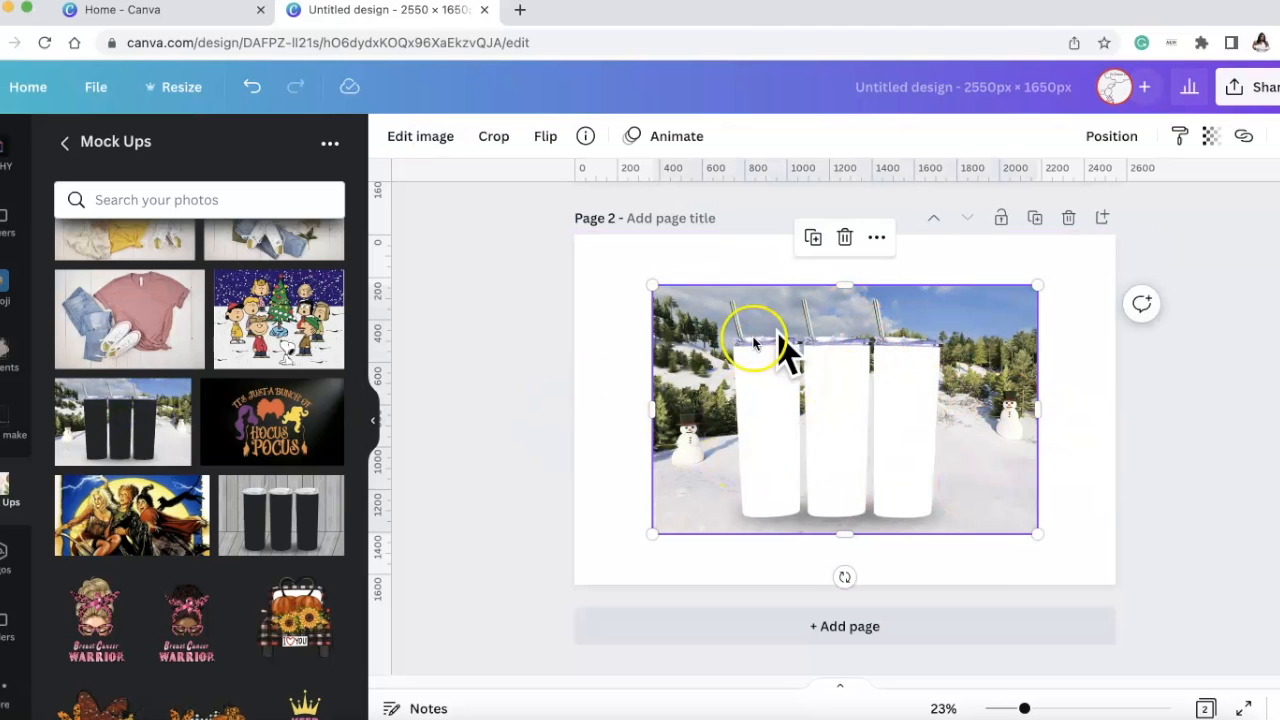
Place the Peanuts Christmas artwork on page 2 and scale and position it to just cover the three tumblers
drag(288, 325, 911, 457)
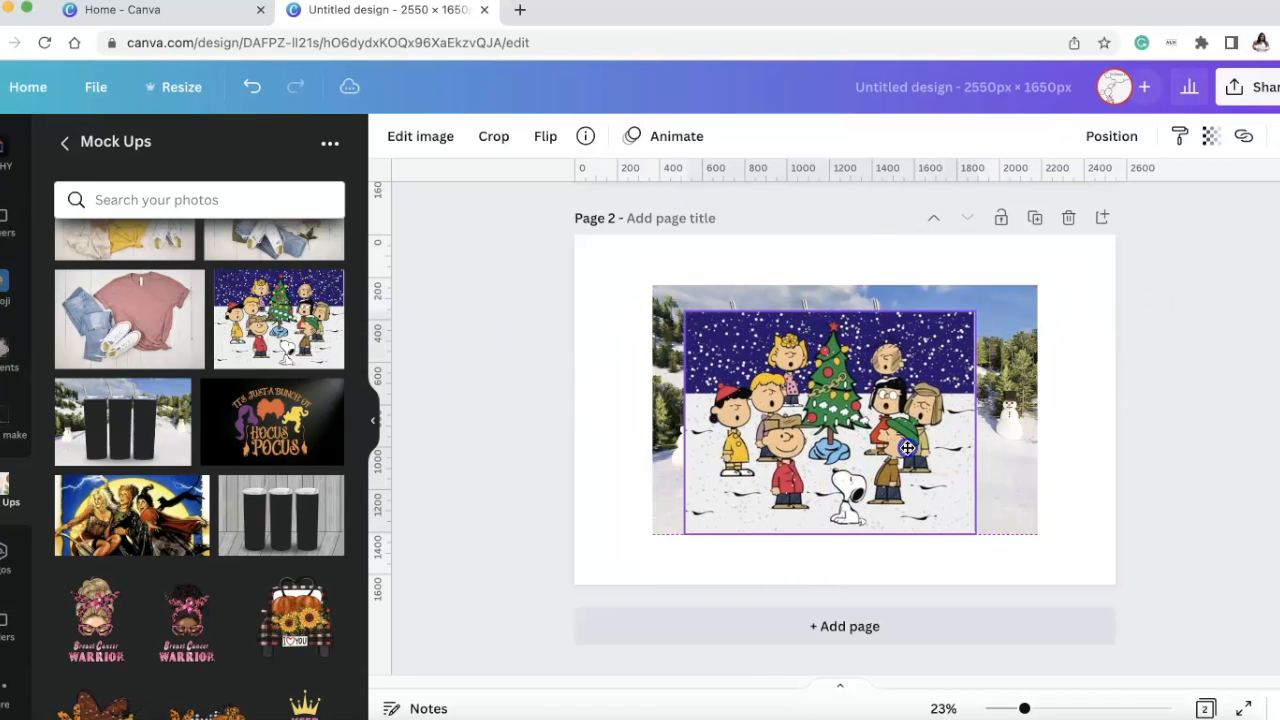
drag(685, 313, 728, 349)
click(948, 520)
drag(967, 526, 886, 474)
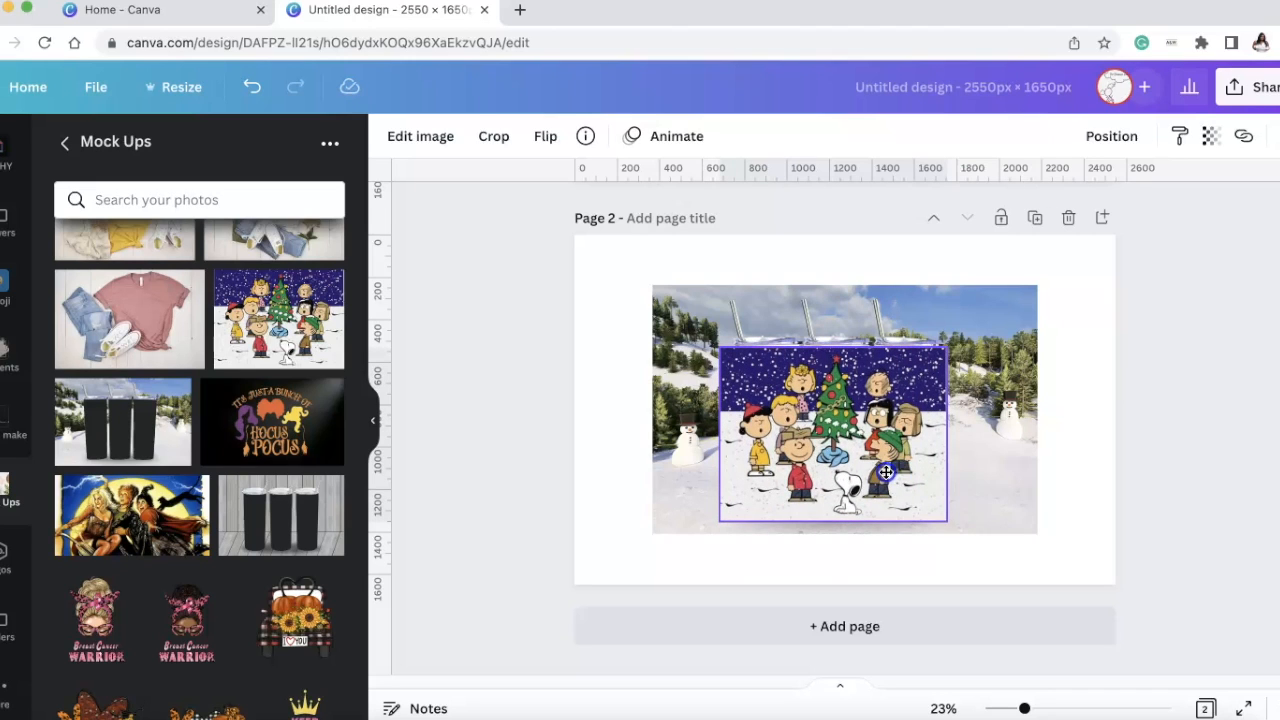
Send the Peanuts Christmas artwork backward behind the snowy mockup and group the two images
click(1108, 150)
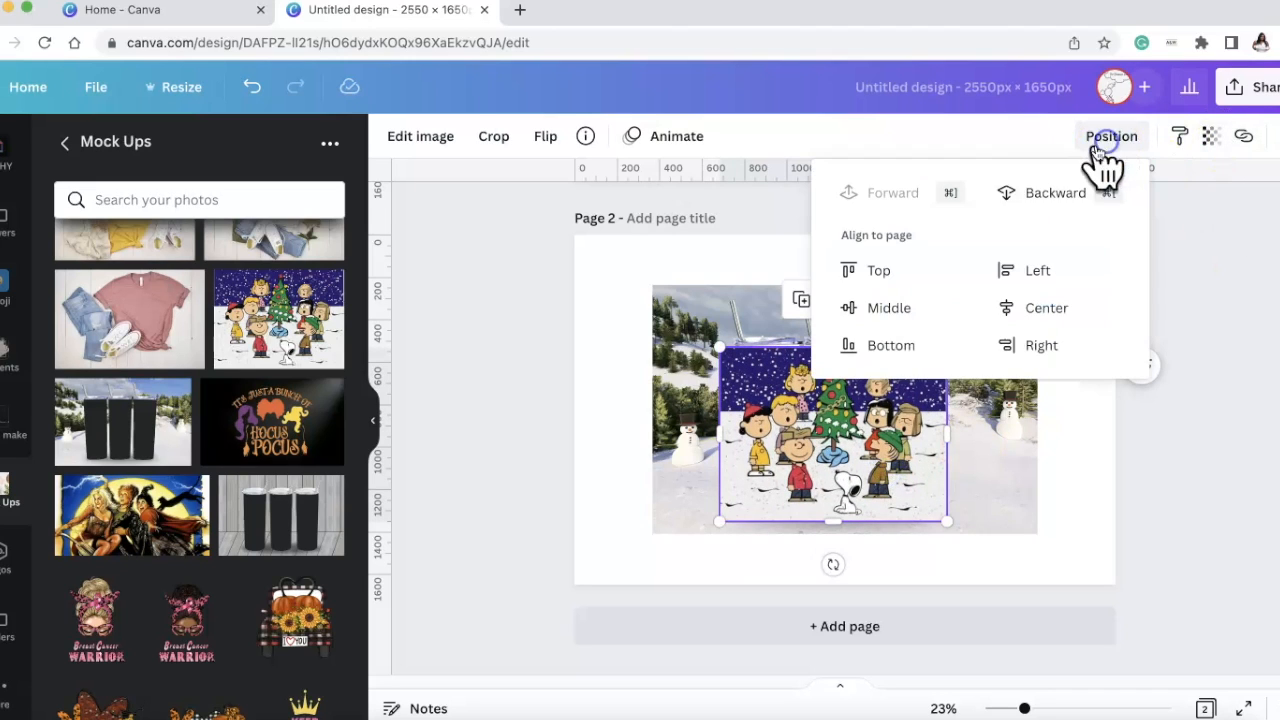
click(1040, 196)
click(1240, 530)
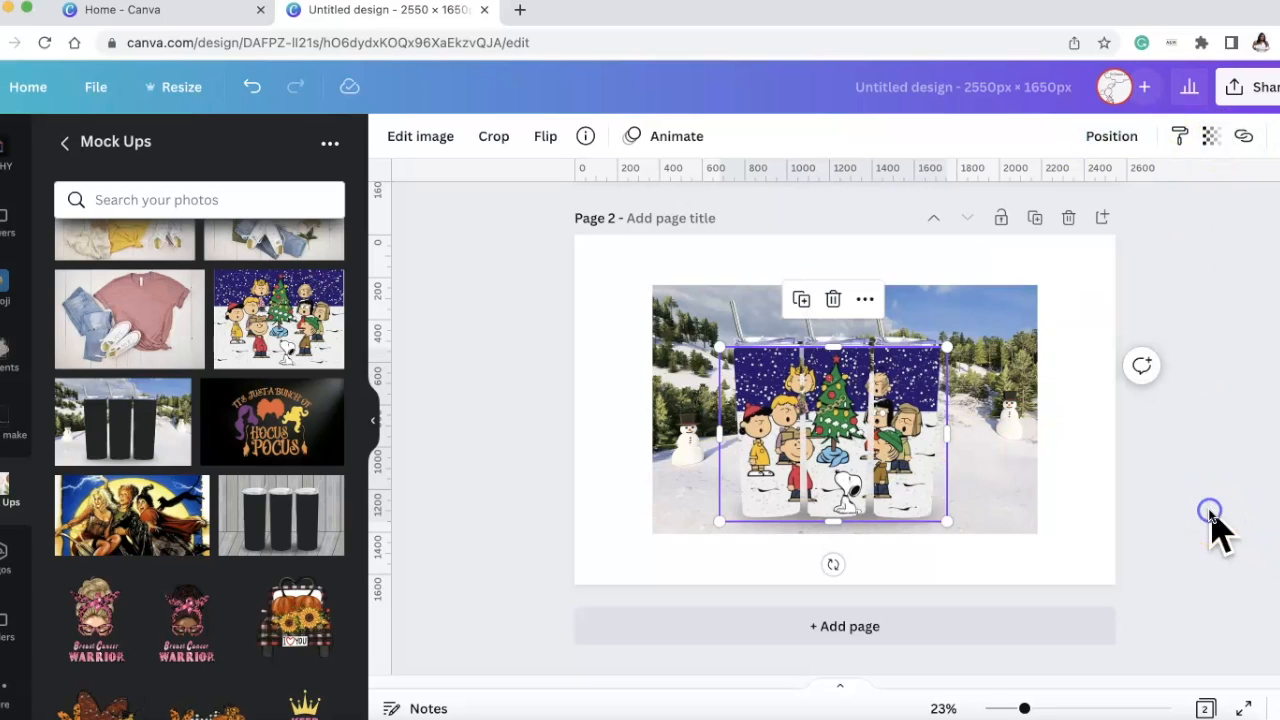
drag(623, 270, 1045, 592)
click(1075, 138)
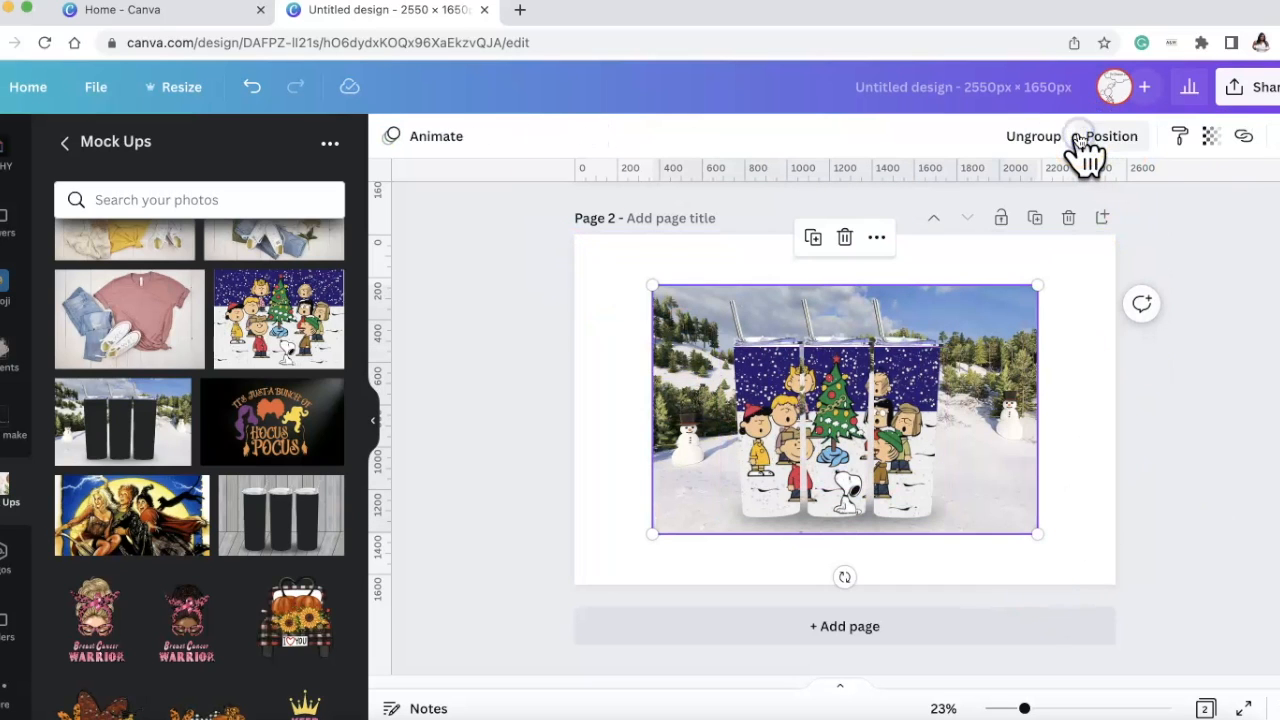
right_click(870, 443)
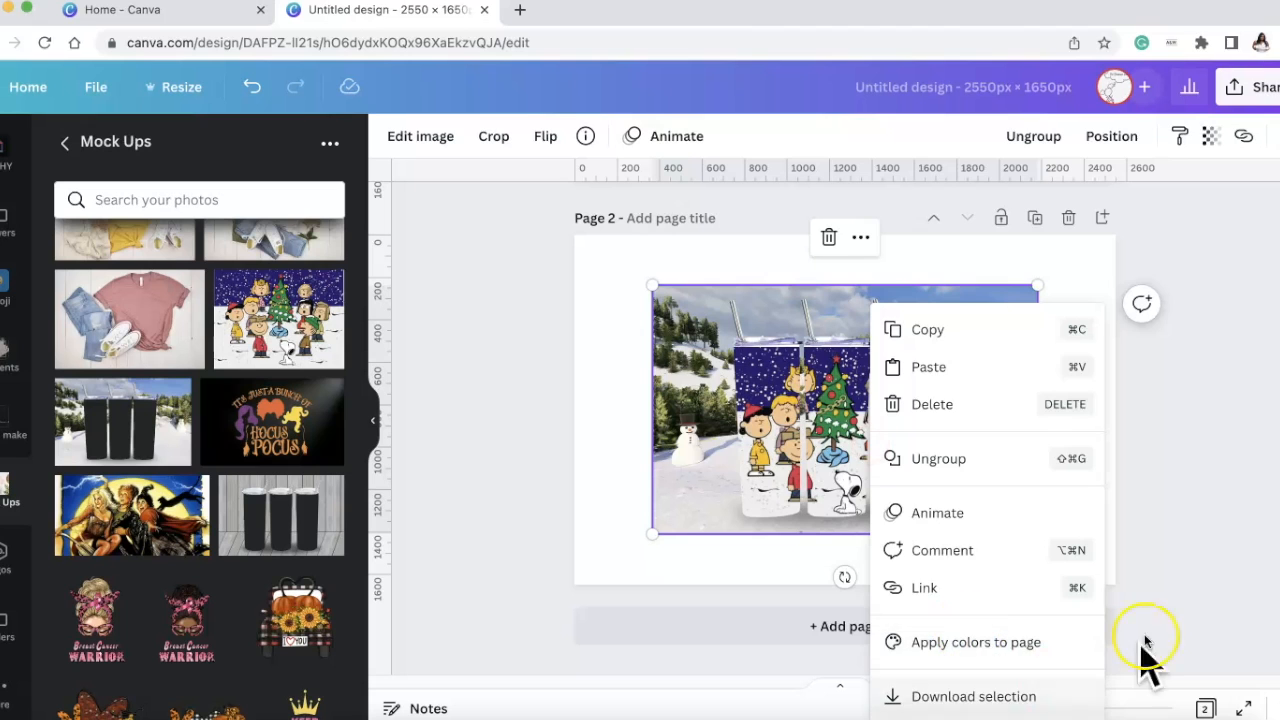
click(1155, 540)
click(600, 525)
click(666, 532)
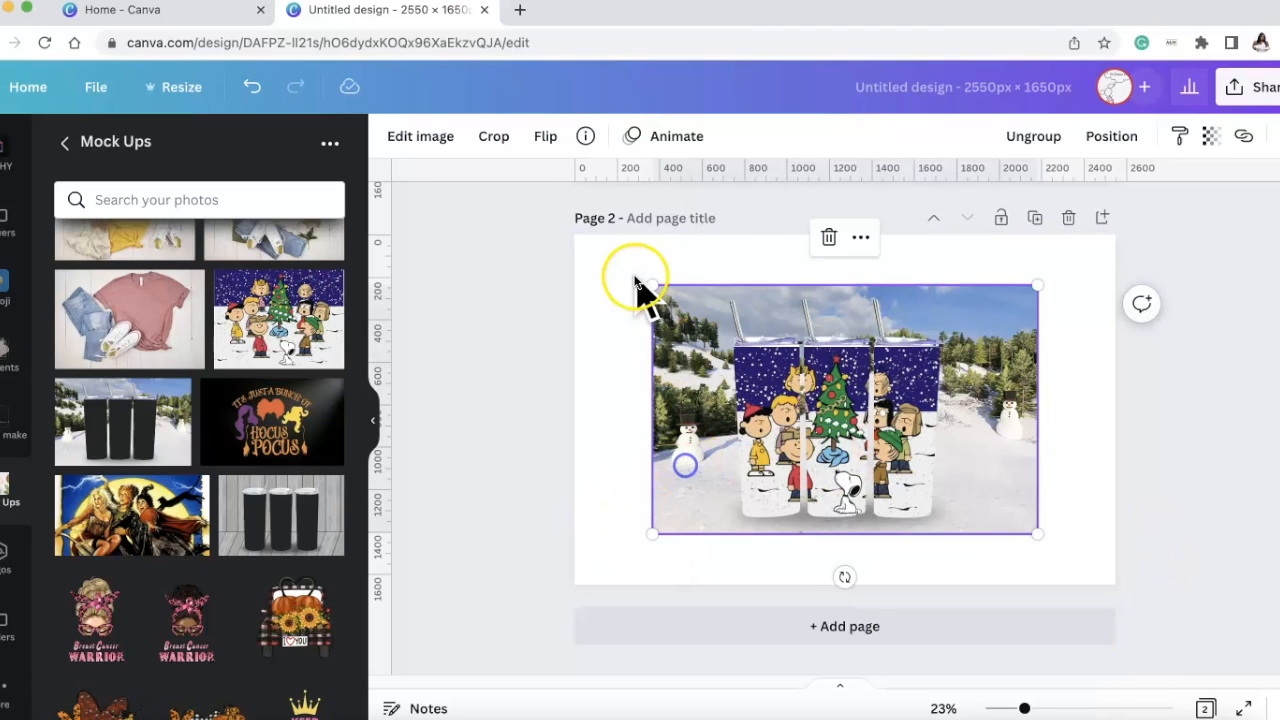
Enlarge the grouped snowy mockup to 2,550 × 1,650 so it fills page 2
drag(652, 286, 569, 217)
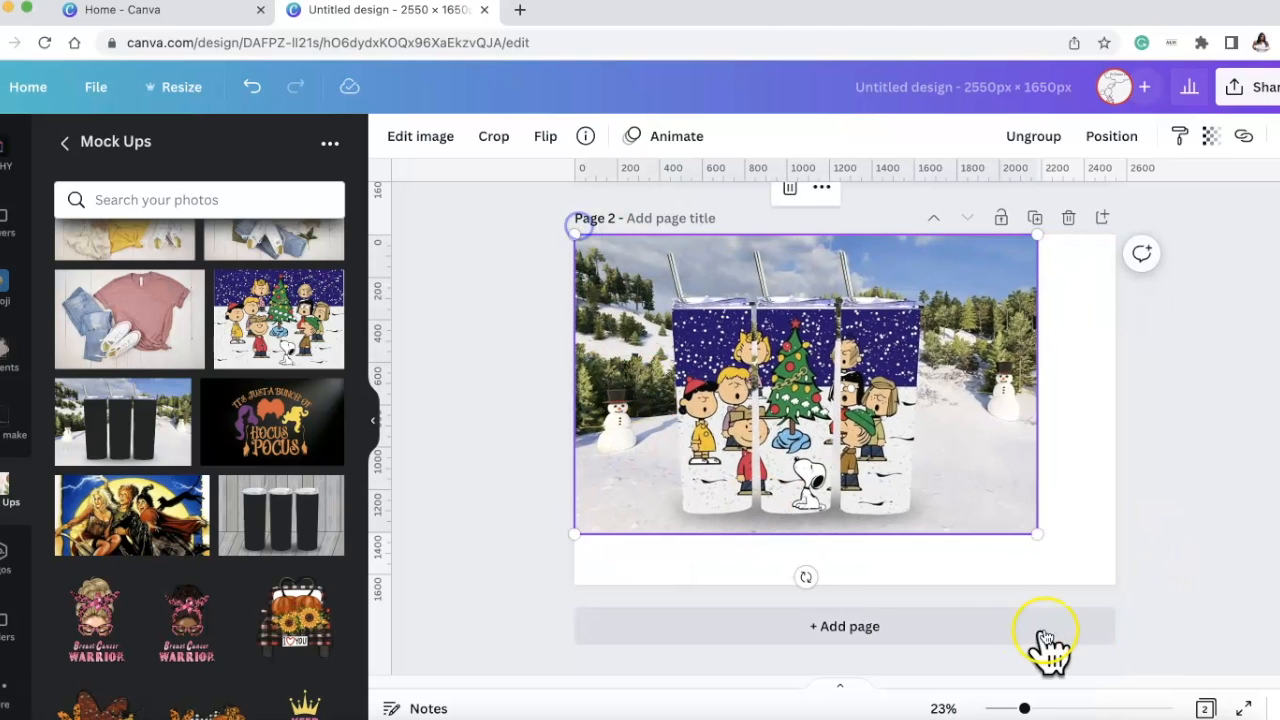
drag(1037, 533, 1120, 580)
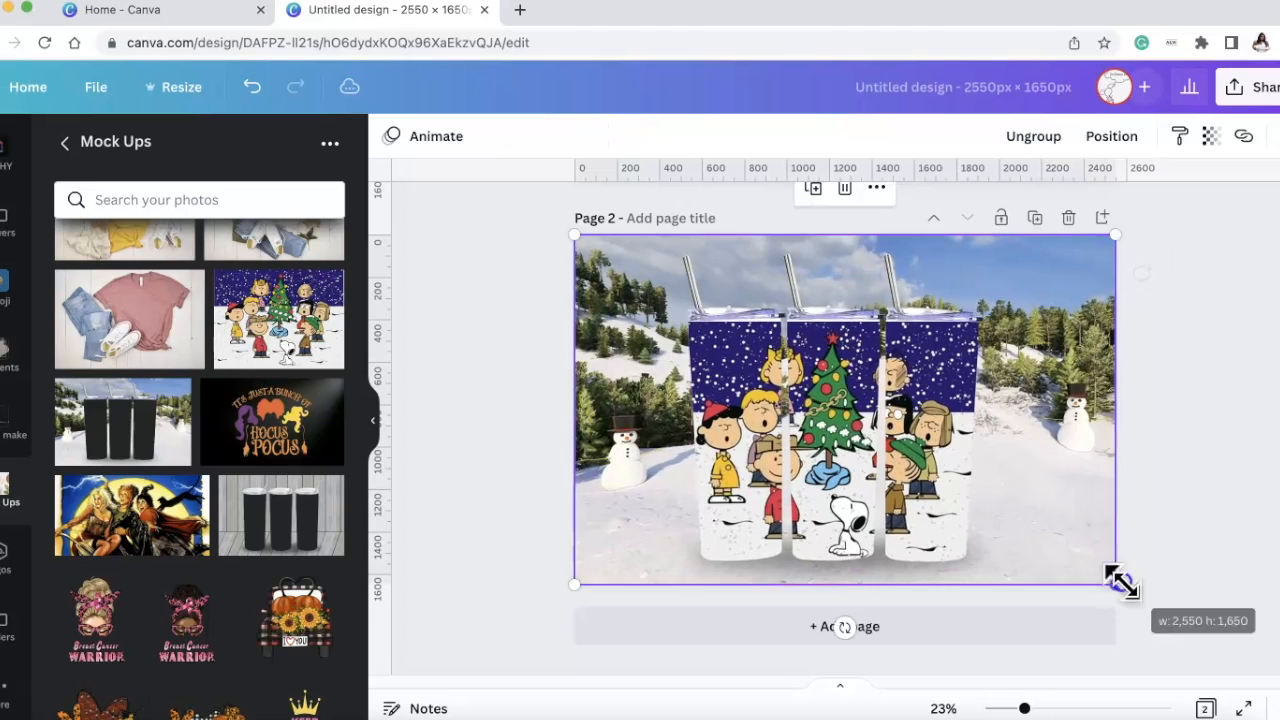
click(1234, 562)
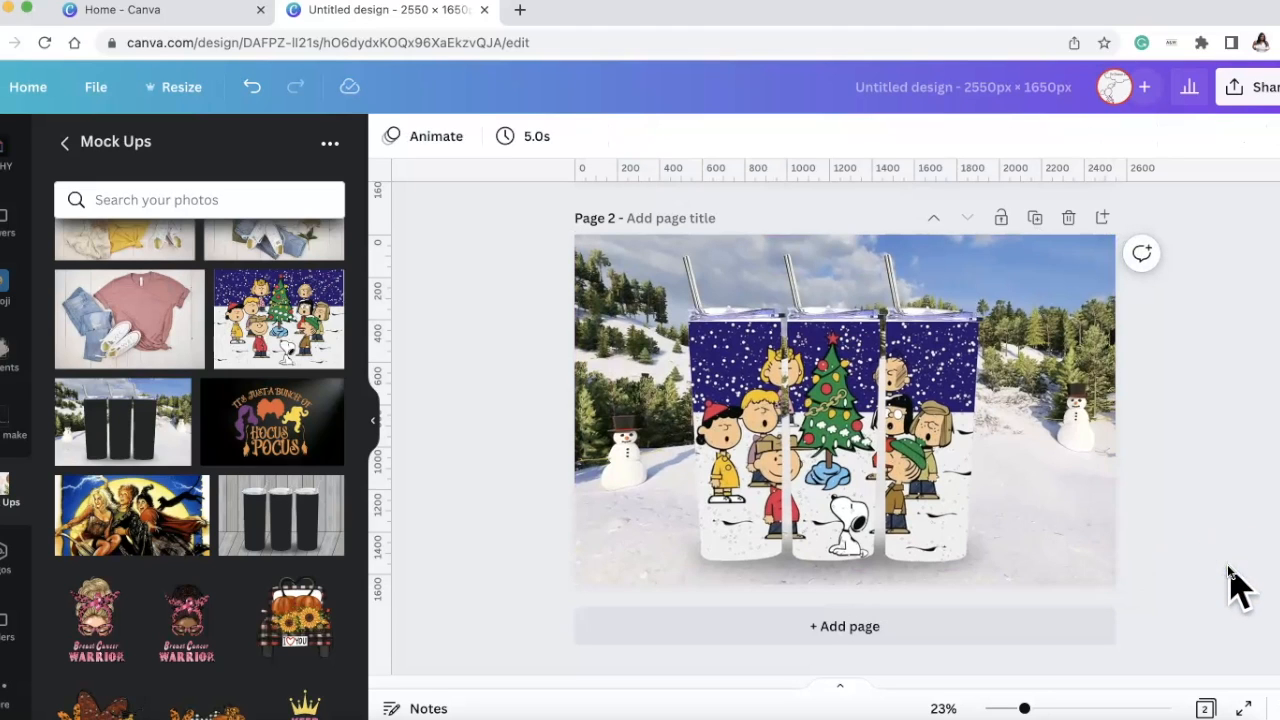
click(1150, 515)
click(1022, 356)
click(1276, 388)
click(1046, 477)
click(1029, 366)
click(617, 406)
click(1017, 435)
Add a third page and place the three-tumbler mockup with the grey wood background on it
click(1107, 220)
scroll(214, 514, down, 3)
scroll(222, 525, up, 1)
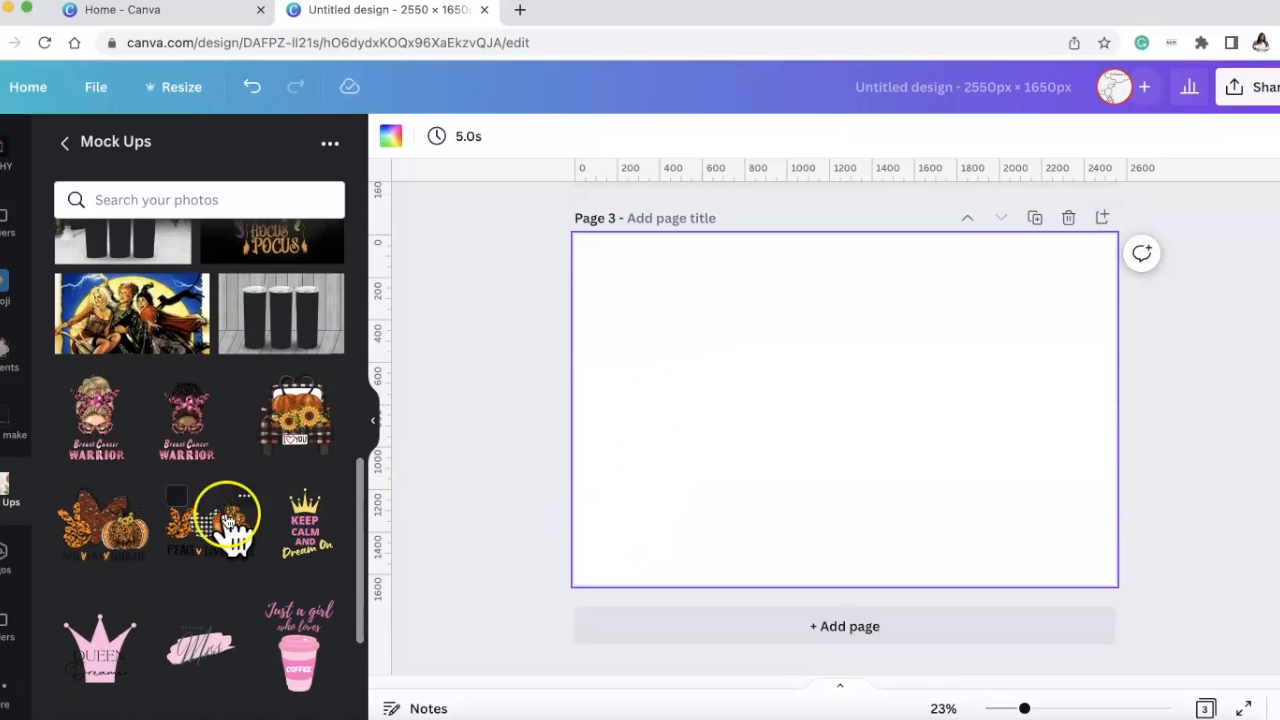
click(305, 308)
Add the dark-haired Breast Cancer Warrior design, shrink it and centre it on the first tumbler
click(200, 415)
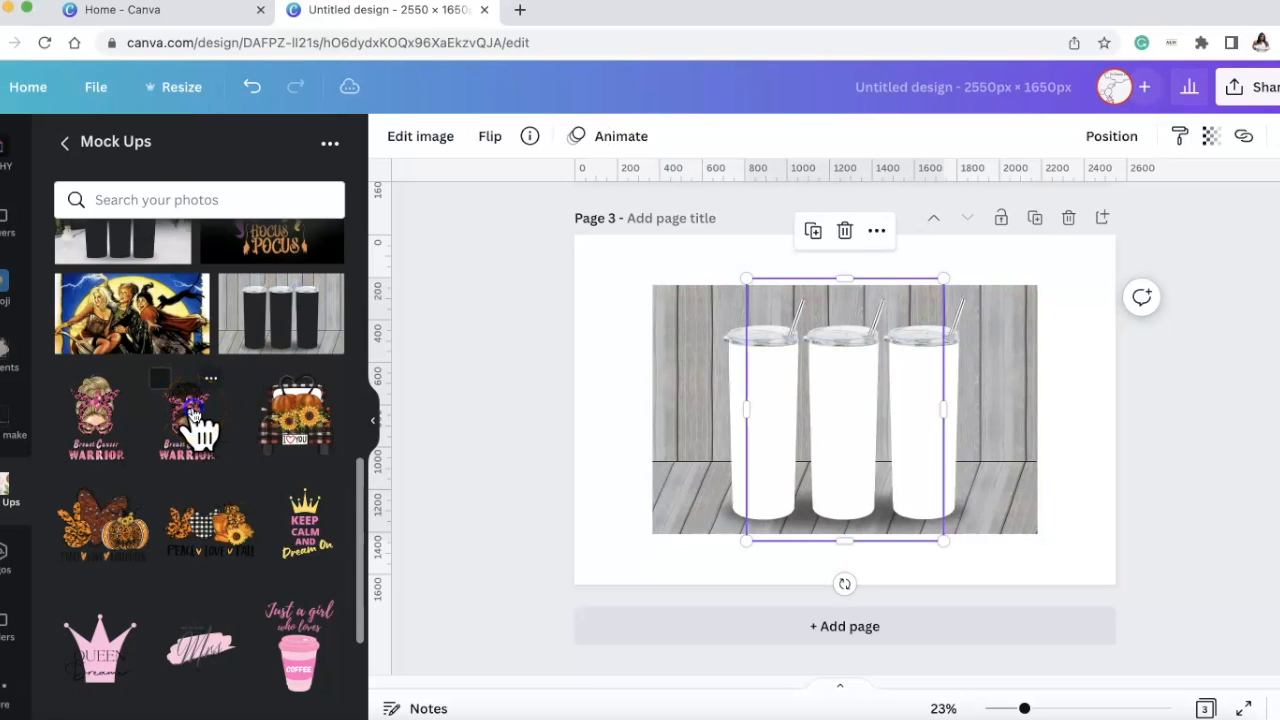
drag(940, 277, 785, 388)
drag(803, 503, 771, 424)
drag(807, 476, 795, 470)
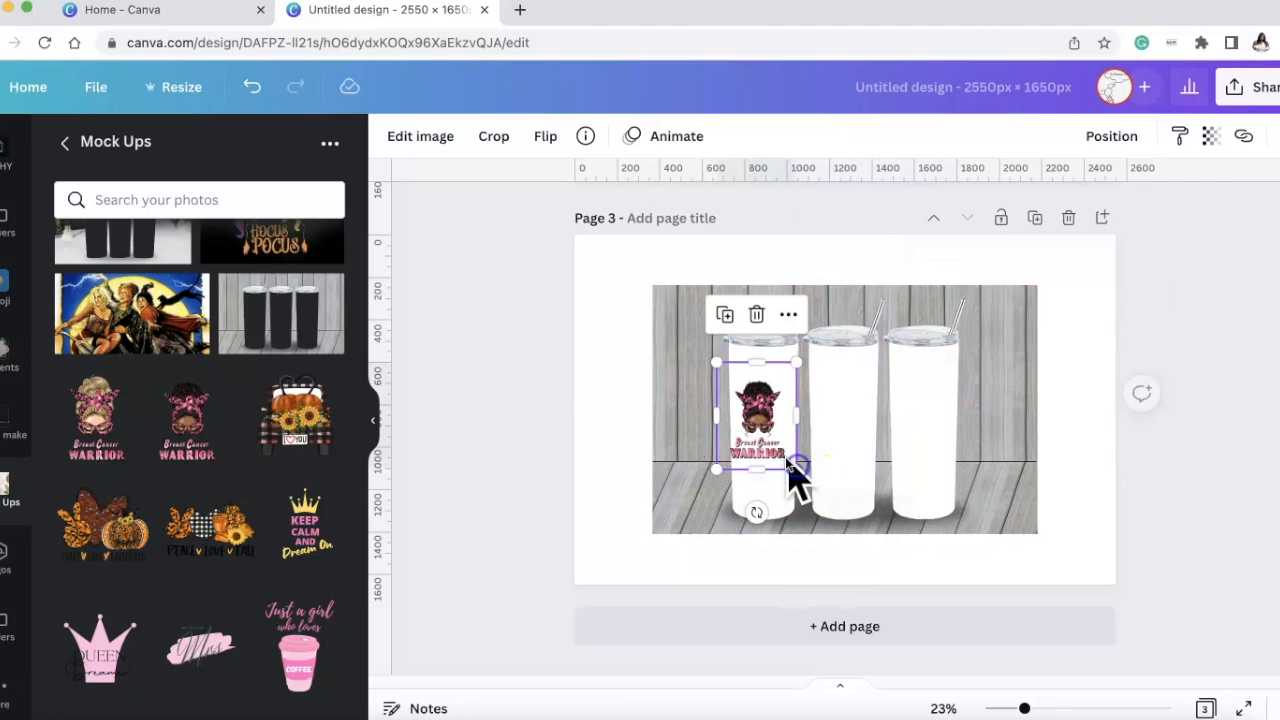
drag(761, 417, 767, 422)
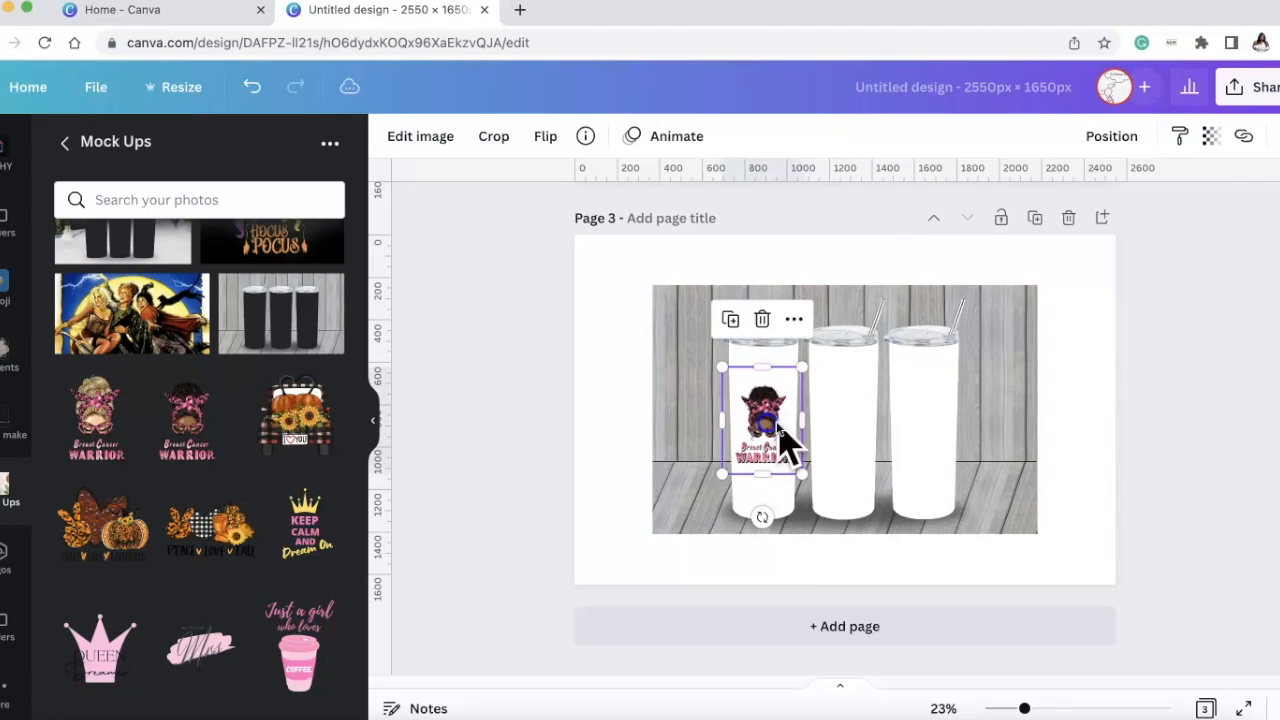
Add the blonde Breast Cancer Warrior design, shrink it and fit it on the middle tumbler
click(100, 428)
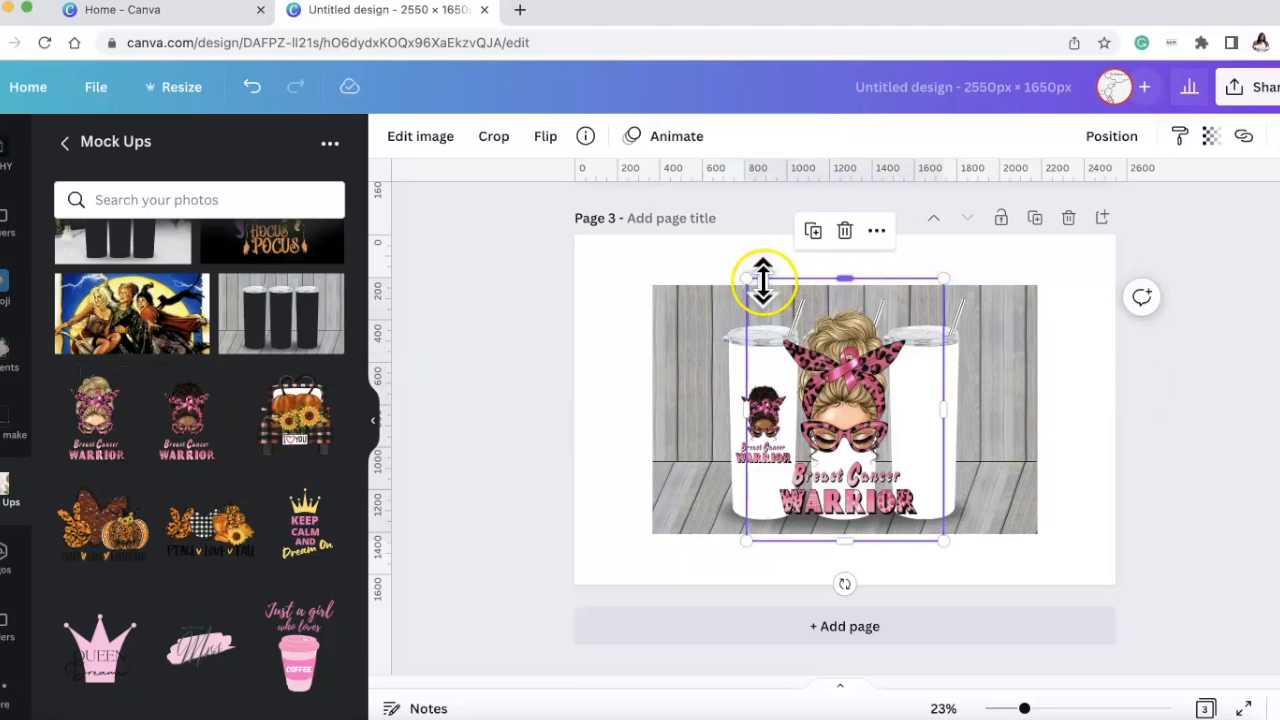
drag(753, 280, 929, 357)
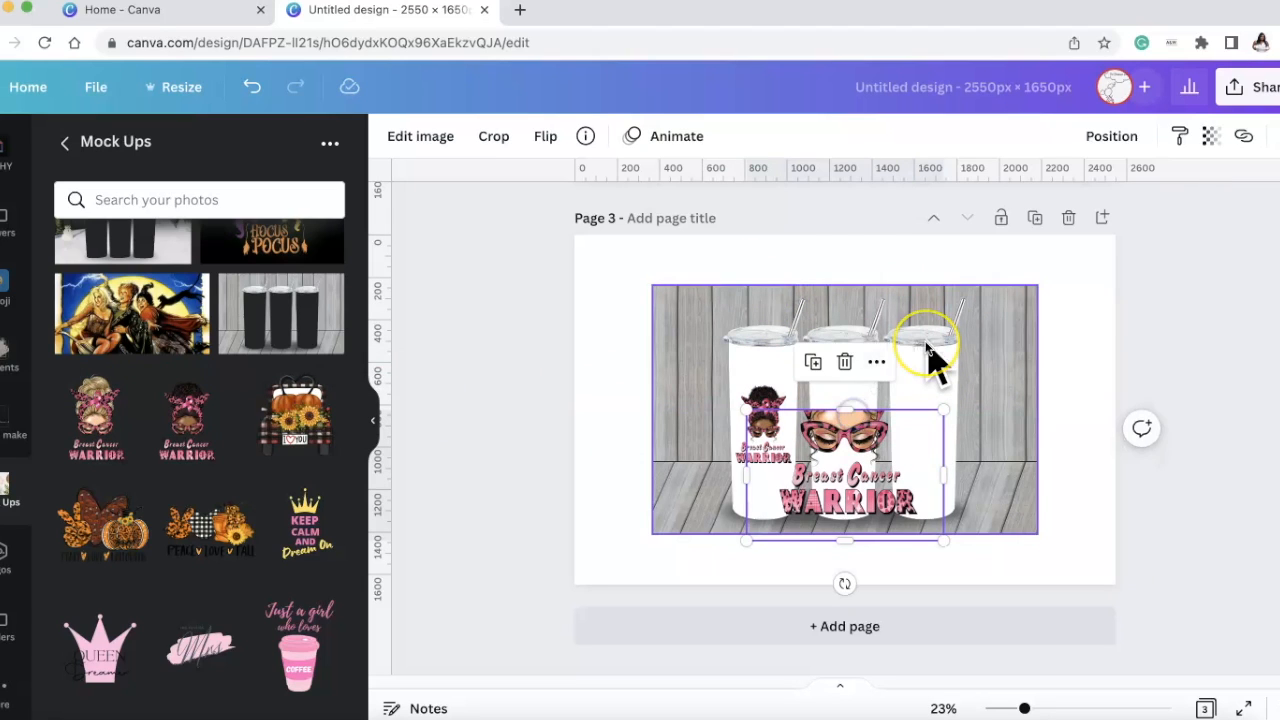
key(ctrl+z)
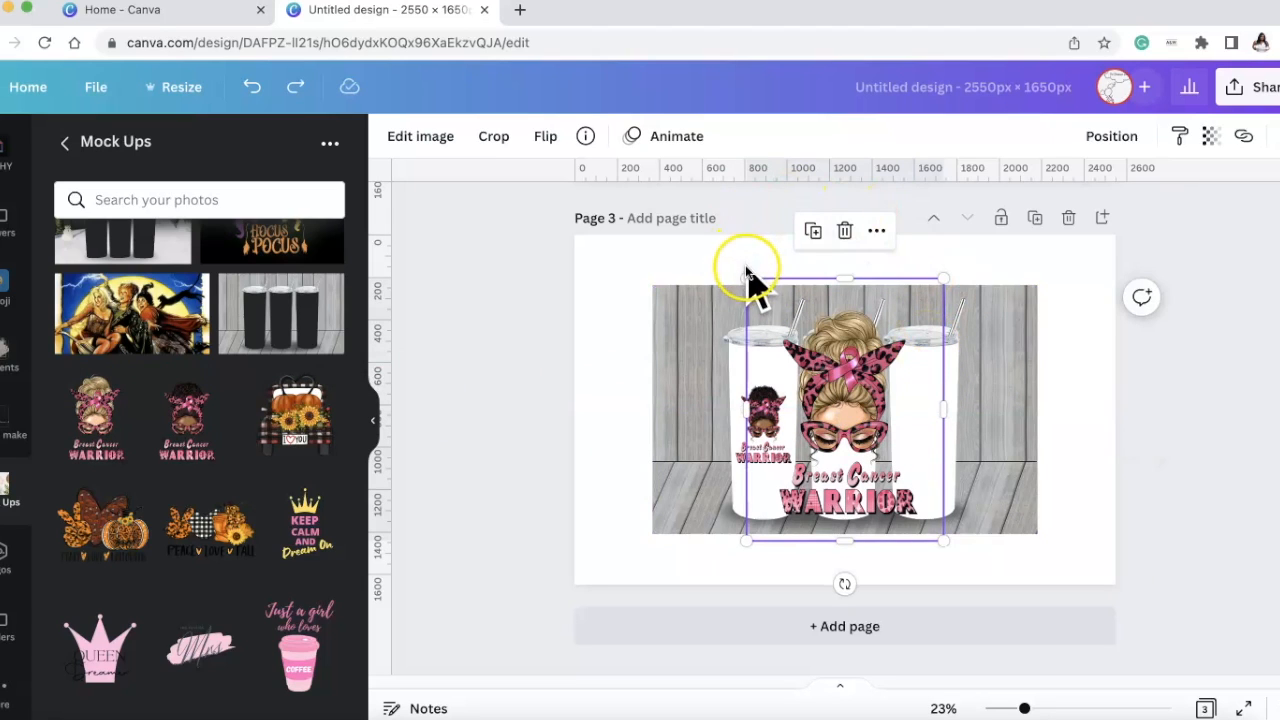
drag(745, 274, 868, 431)
drag(903, 491, 841, 432)
click(758, 445)
drag(722, 368, 720, 368)
click(851, 434)
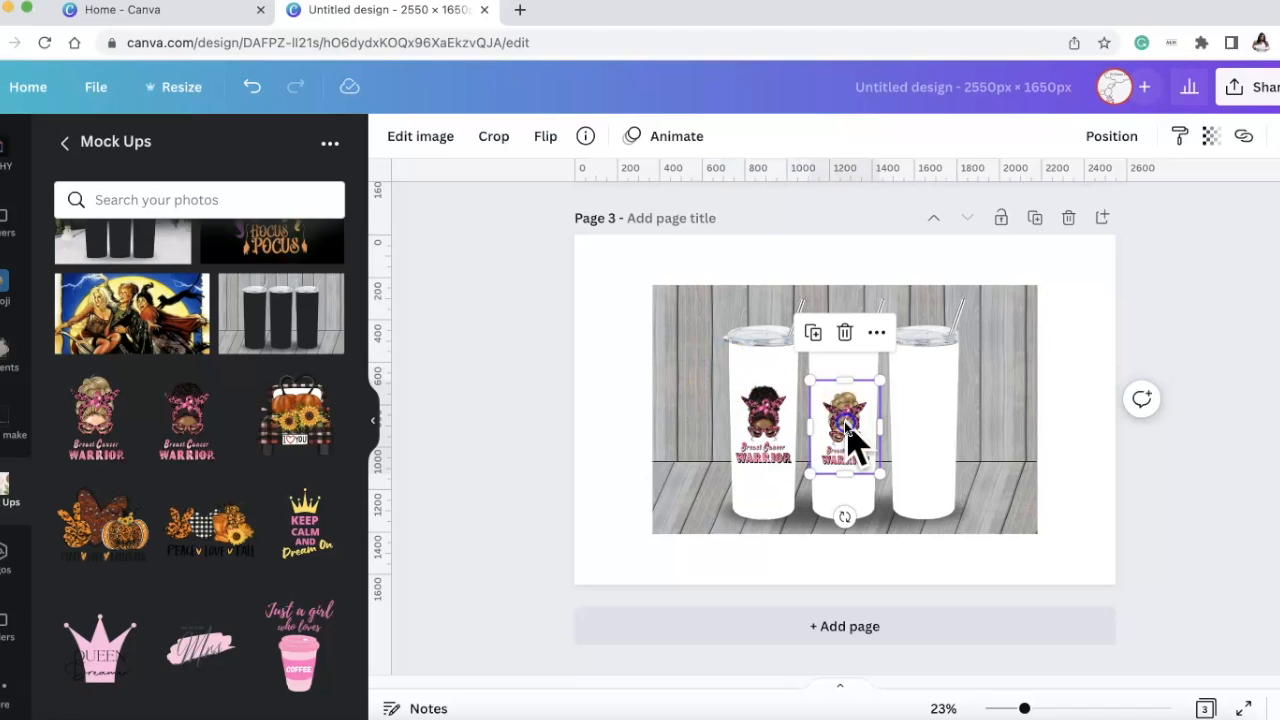
Copy the dark-haired Breast Cancer Warrior design from the first tumbler onto the third tumbler
click(755, 425)
drag(764, 425, 918, 424)
click(1188, 485)
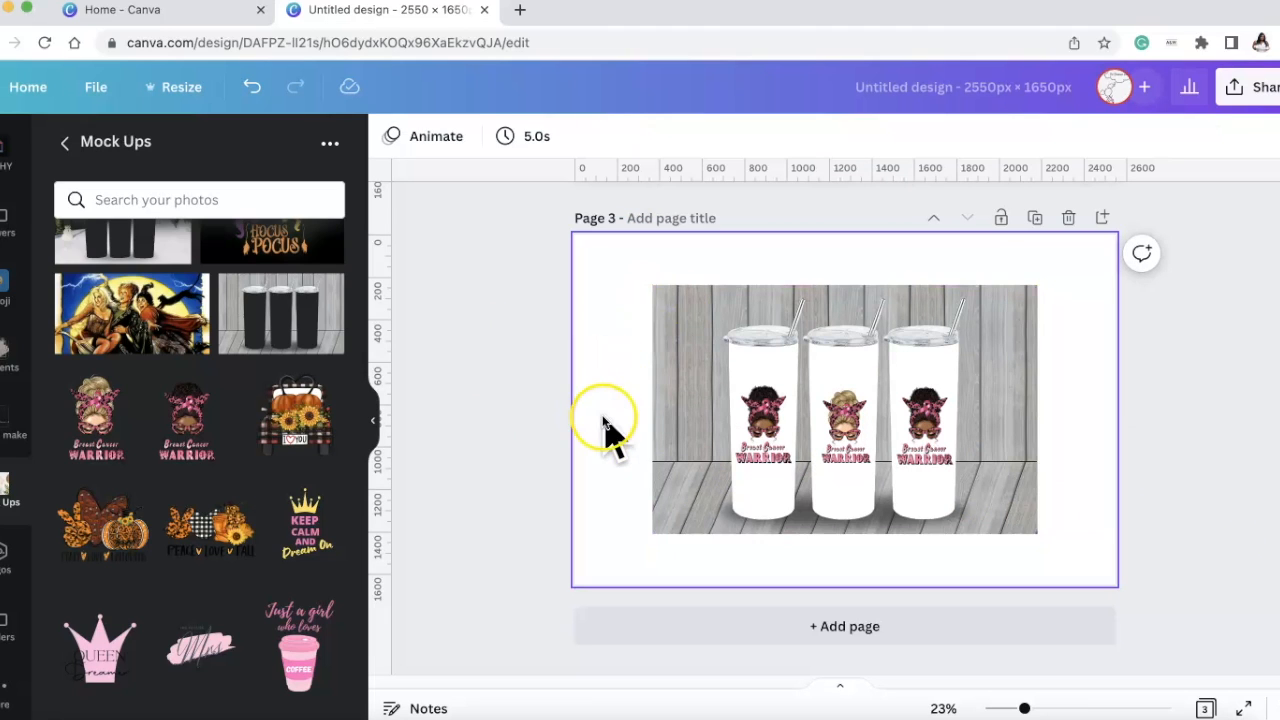
Group the wood-background mockup with its three tumbler designs and shift the group slightly up and to the left
drag(607, 402, 1063, 447)
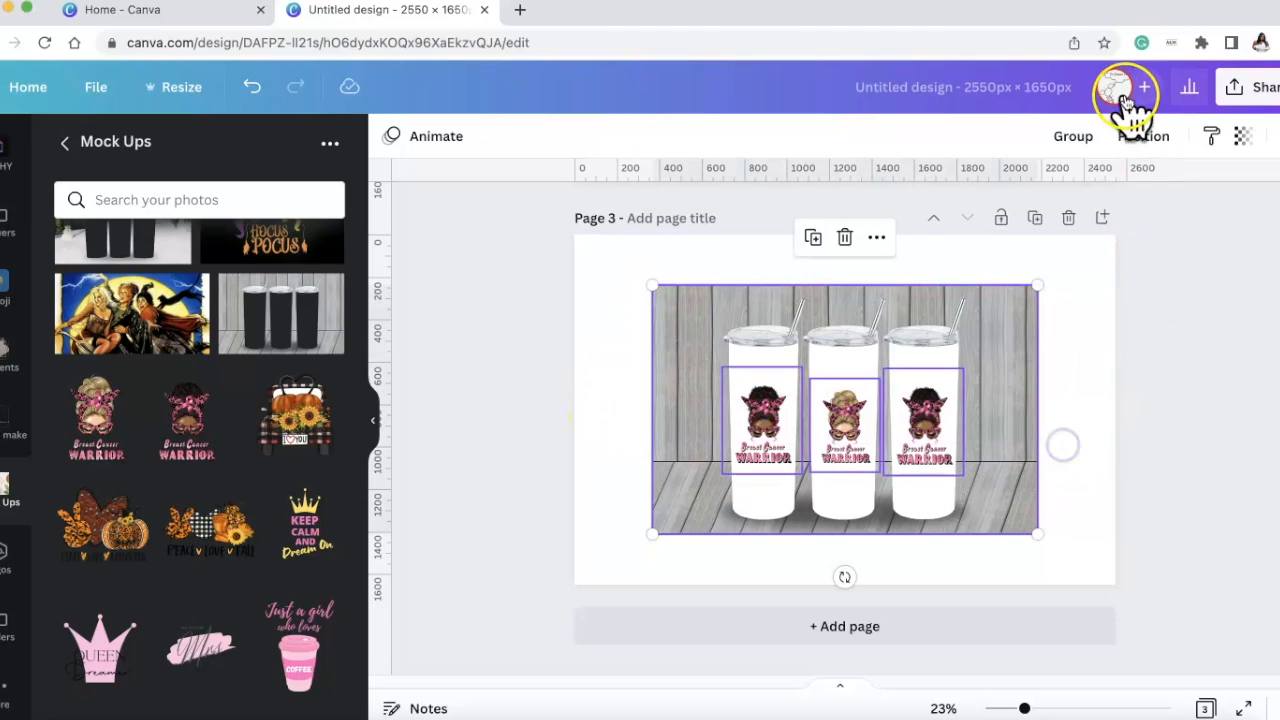
click(1085, 140)
drag(909, 449, 859, 450)
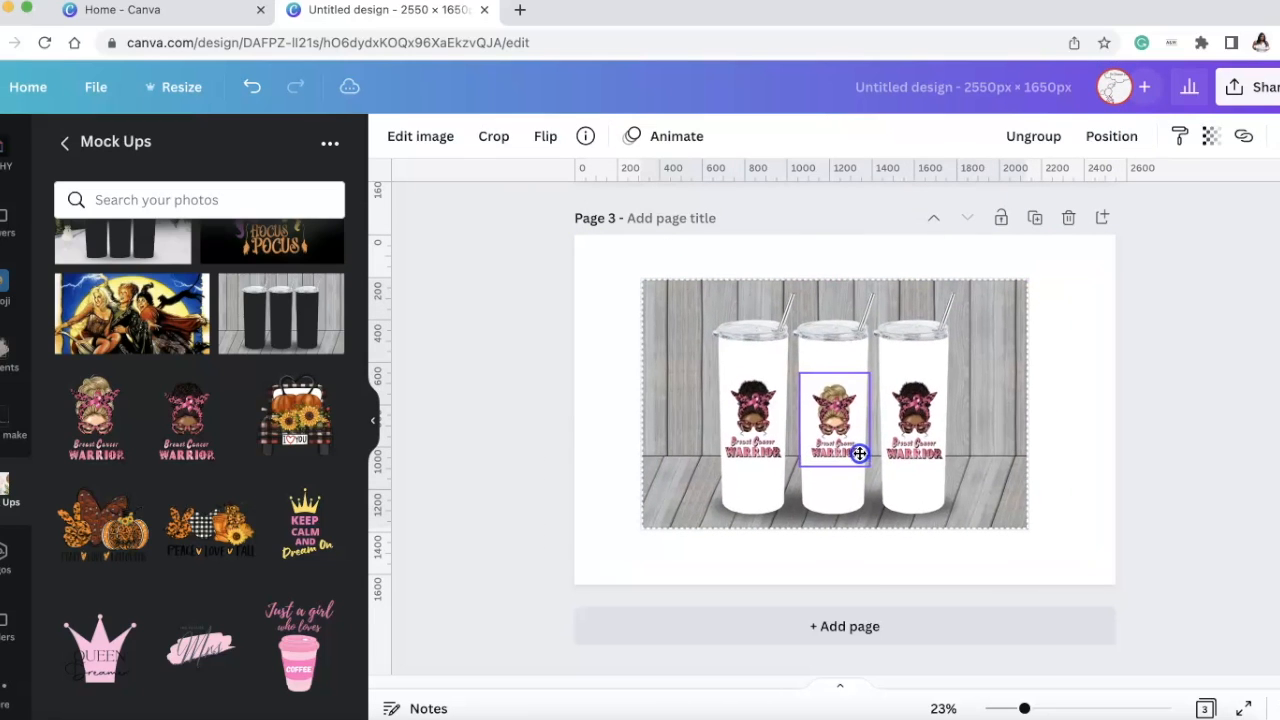
Try bright pink as page 3's background colour and settle on the light pink from the YouTube palette
click(618, 249)
click(390, 136)
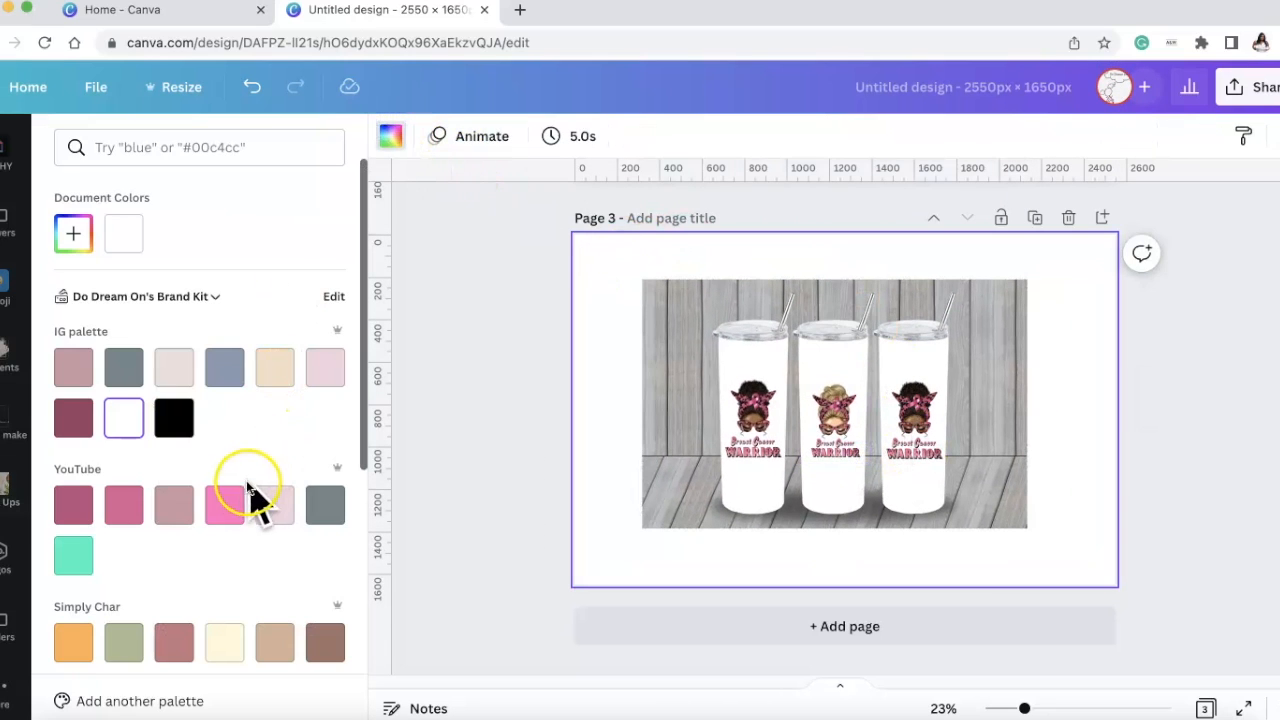
click(226, 502)
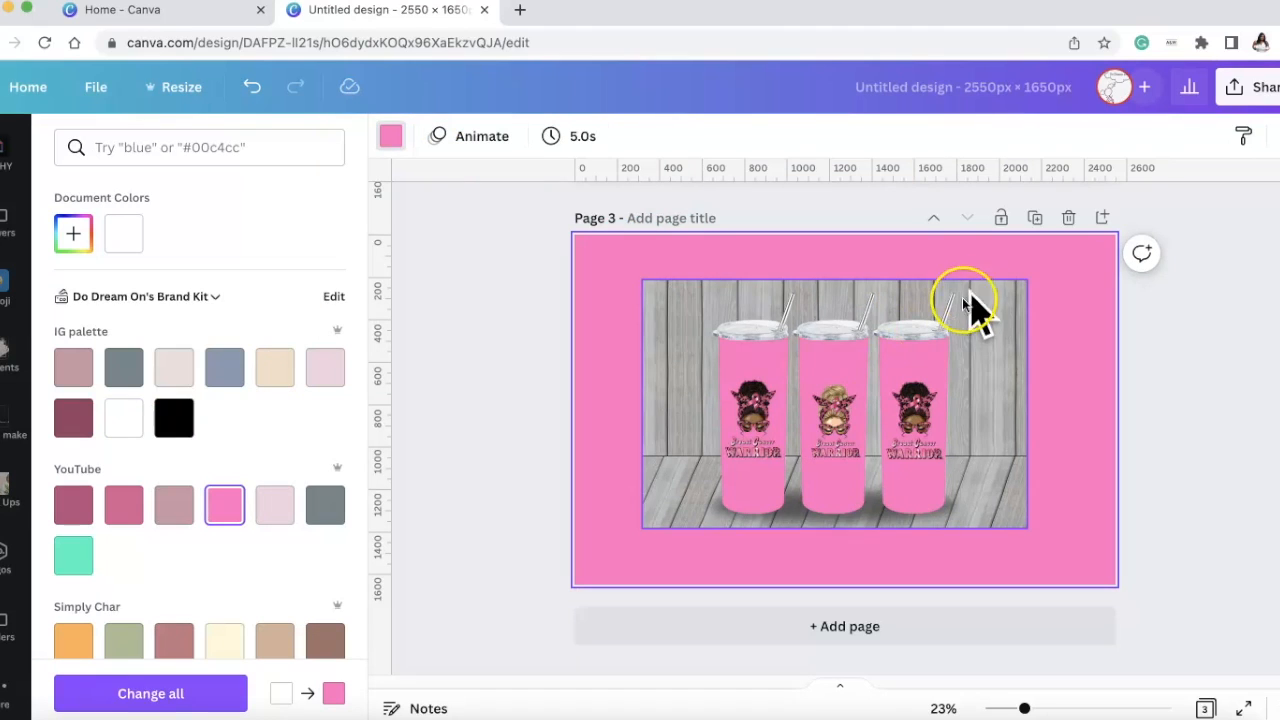
click(275, 505)
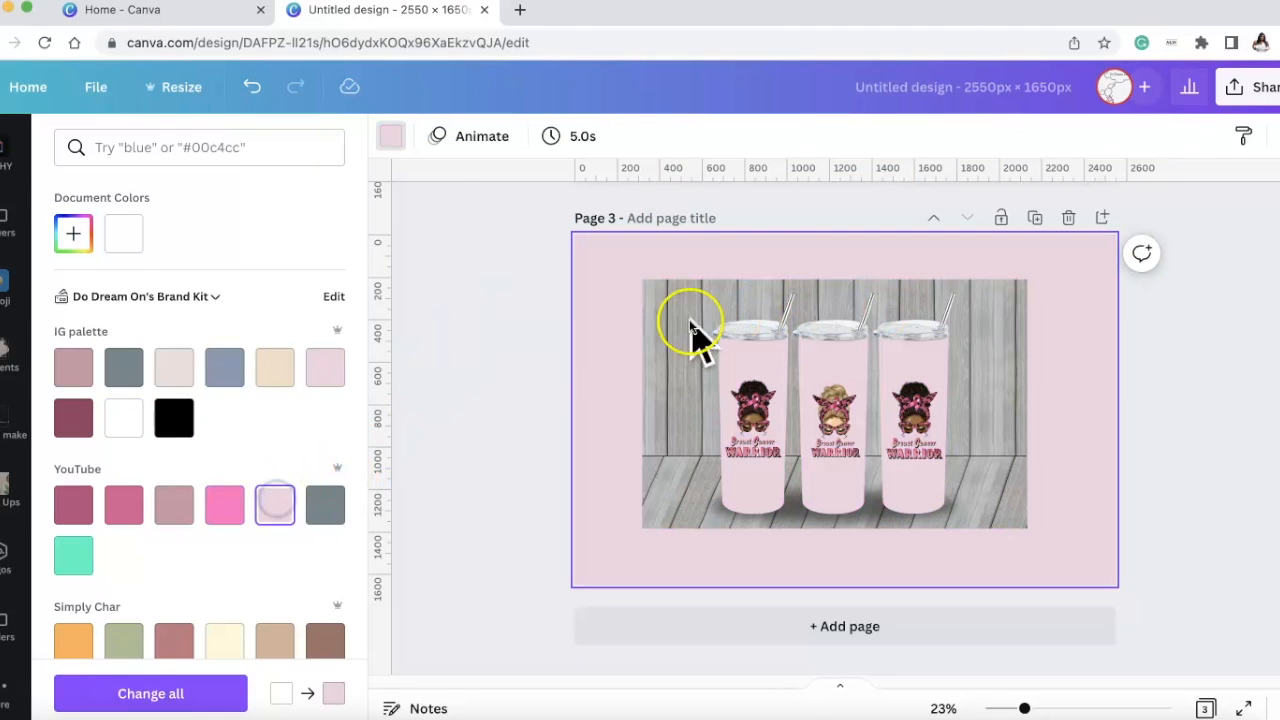
Enlarge the grouped wood-background tumbler mockup until it covers the whole of page 3
click(758, 366)
drag(642, 280, 574, 236)
drag(1020, 525, 1125, 558)
click(1251, 546)
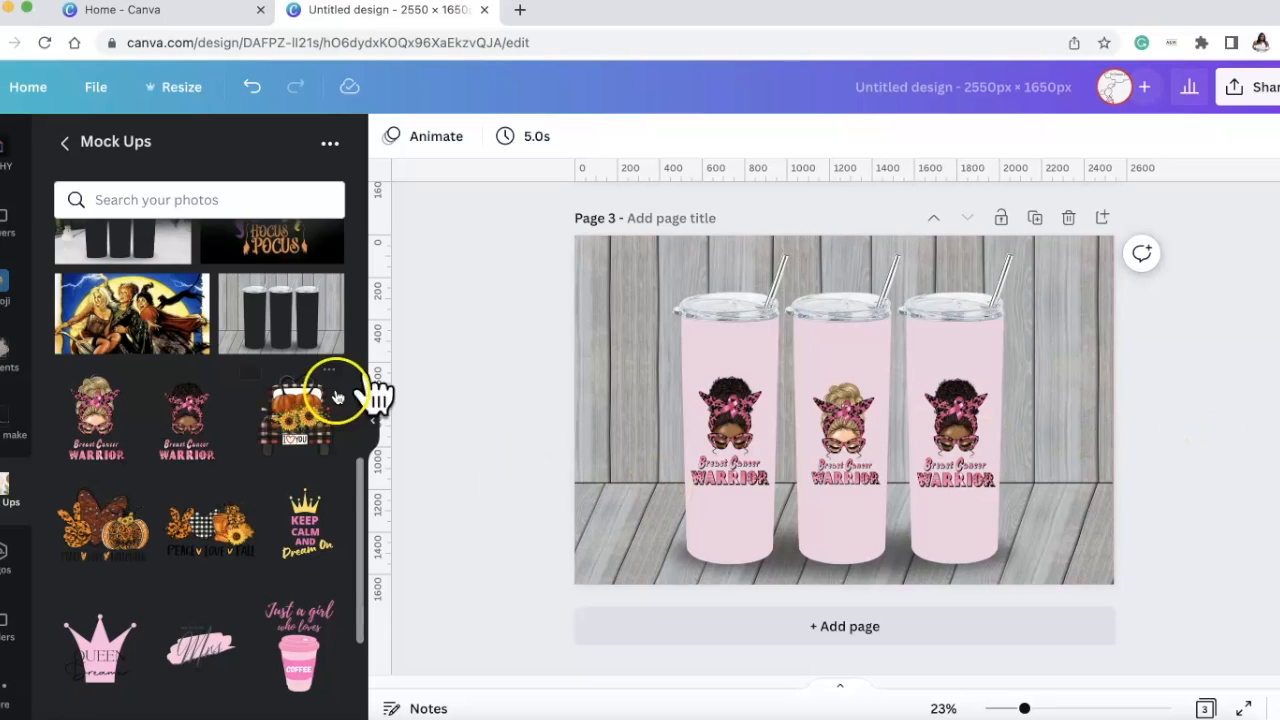
Compare the finished tumbler mockups on page 1 and page 3
scroll(1100, 400, up, 2)
scroll(1114, 486, down, 2)
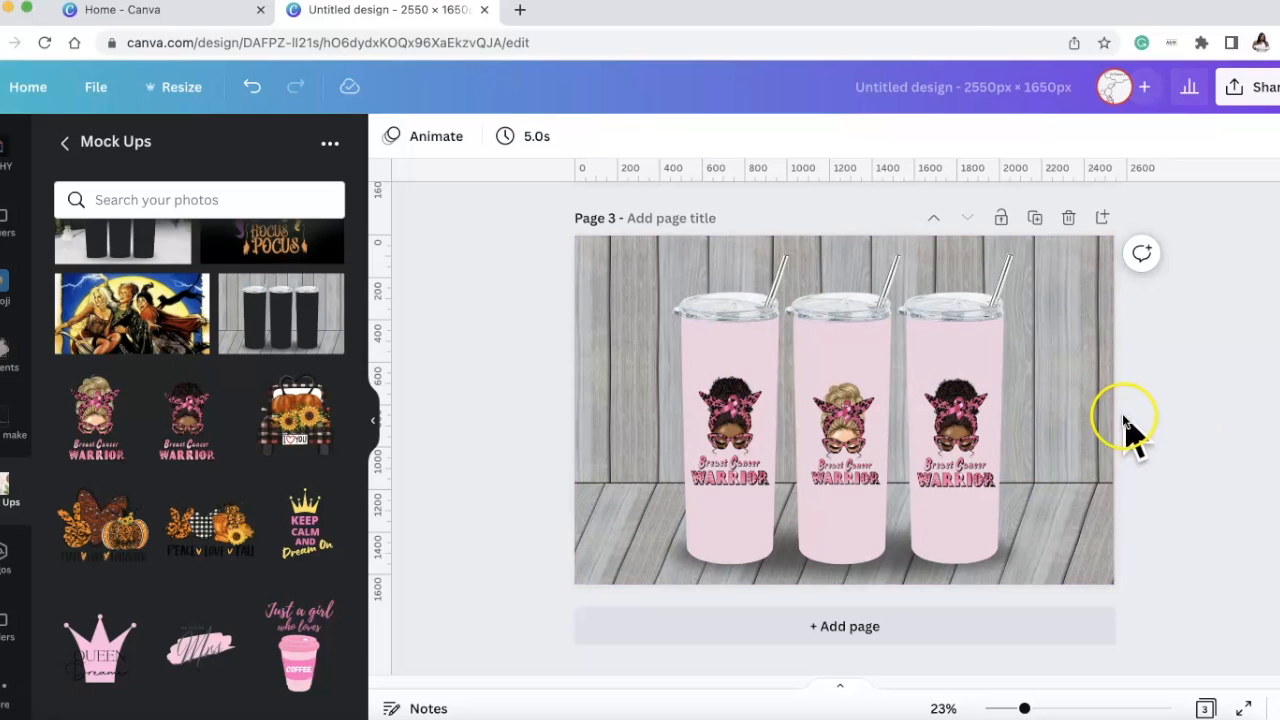
scroll(1157, 480, up, 5)
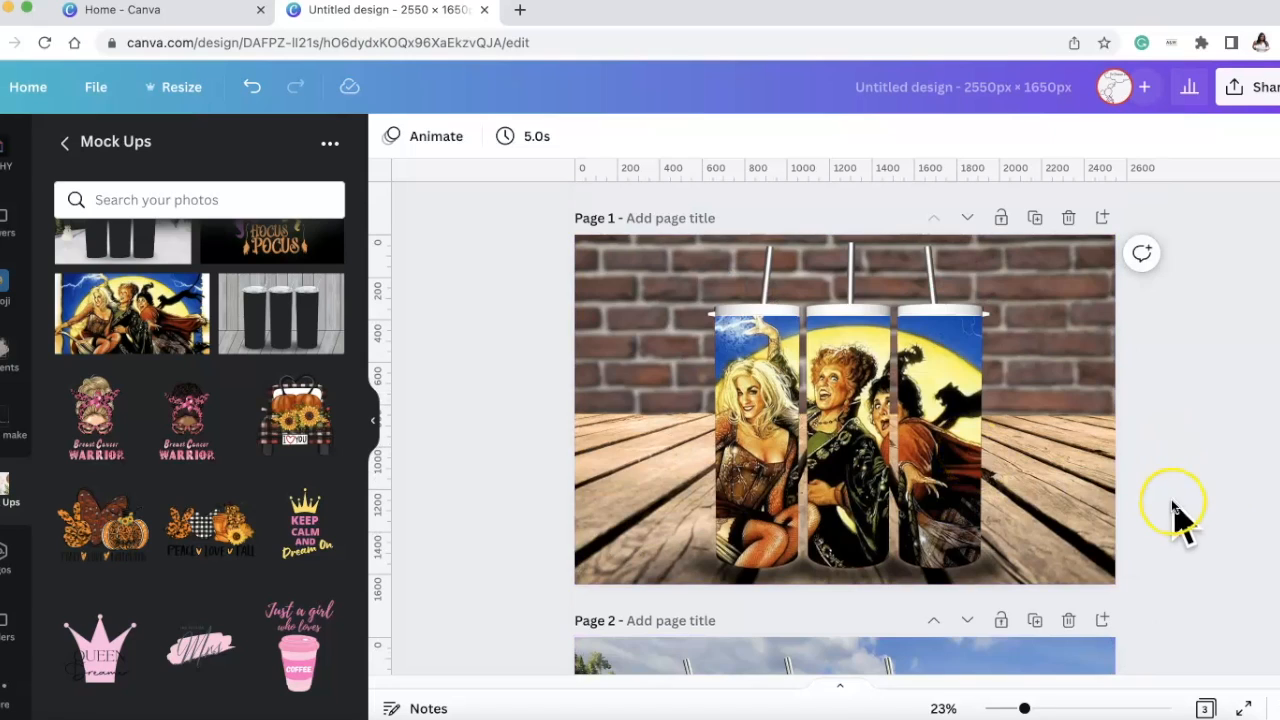
scroll(1175, 512, down, 5)
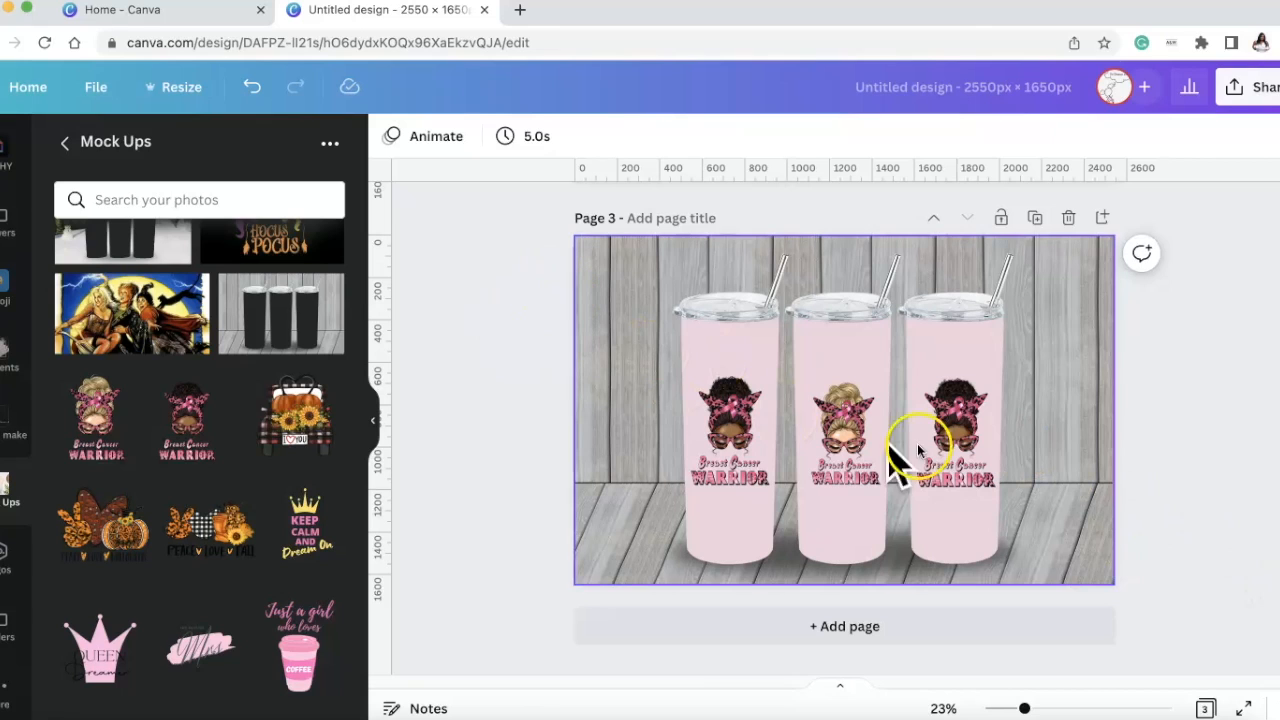
scroll(1043, 543, up, 5)
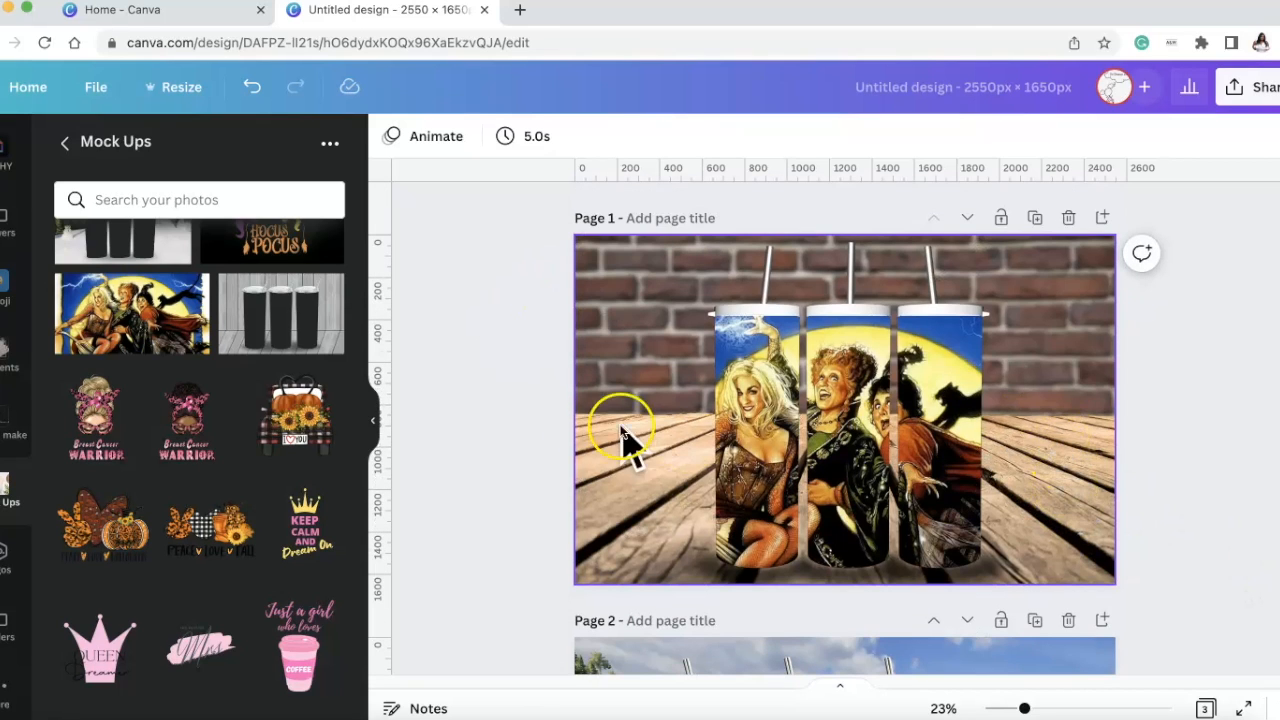
scroll(620, 430, down, 5)
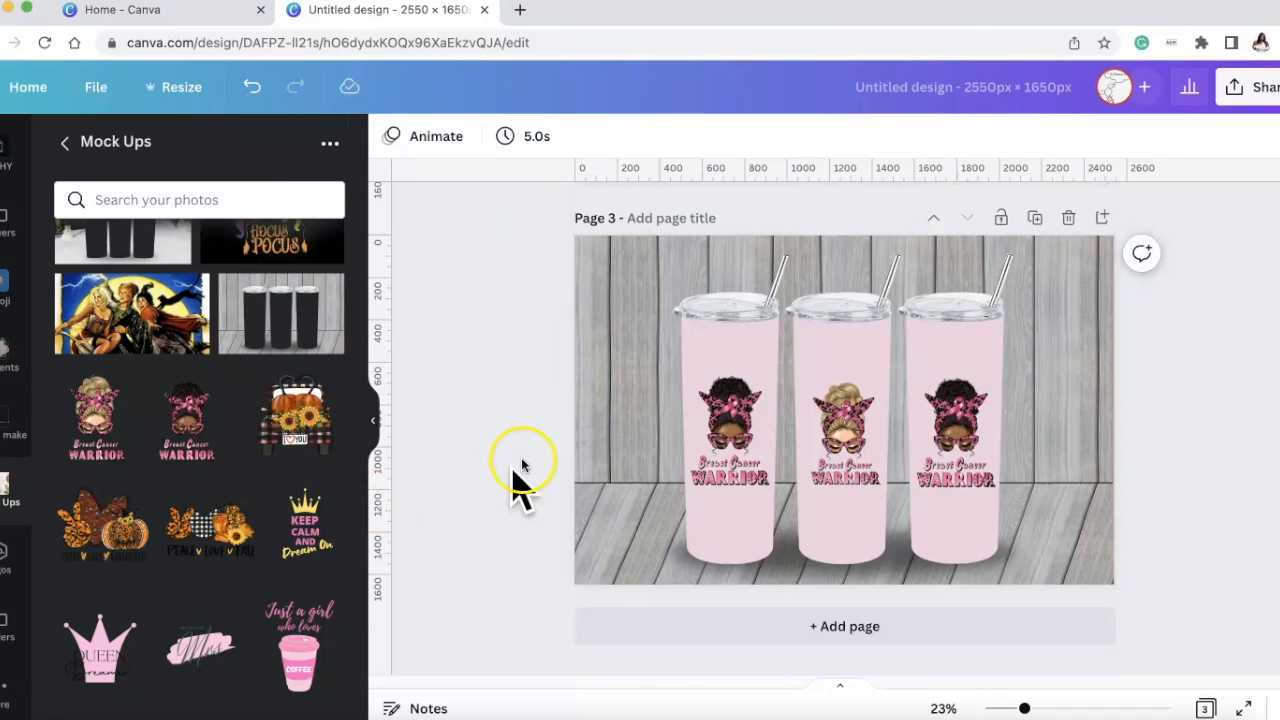
Add a new page after page 3, place the pink "Just a girl who loves coffee" design on it and enlarge it
click(1098, 216)
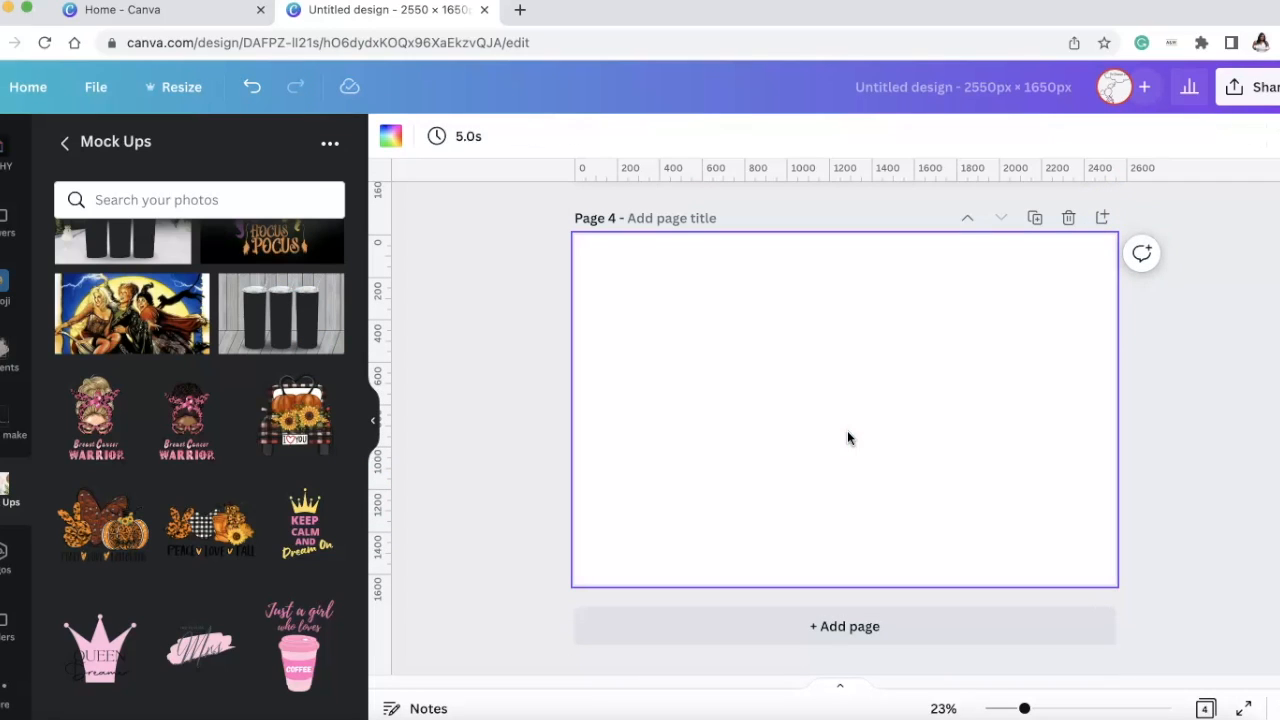
click(299, 640)
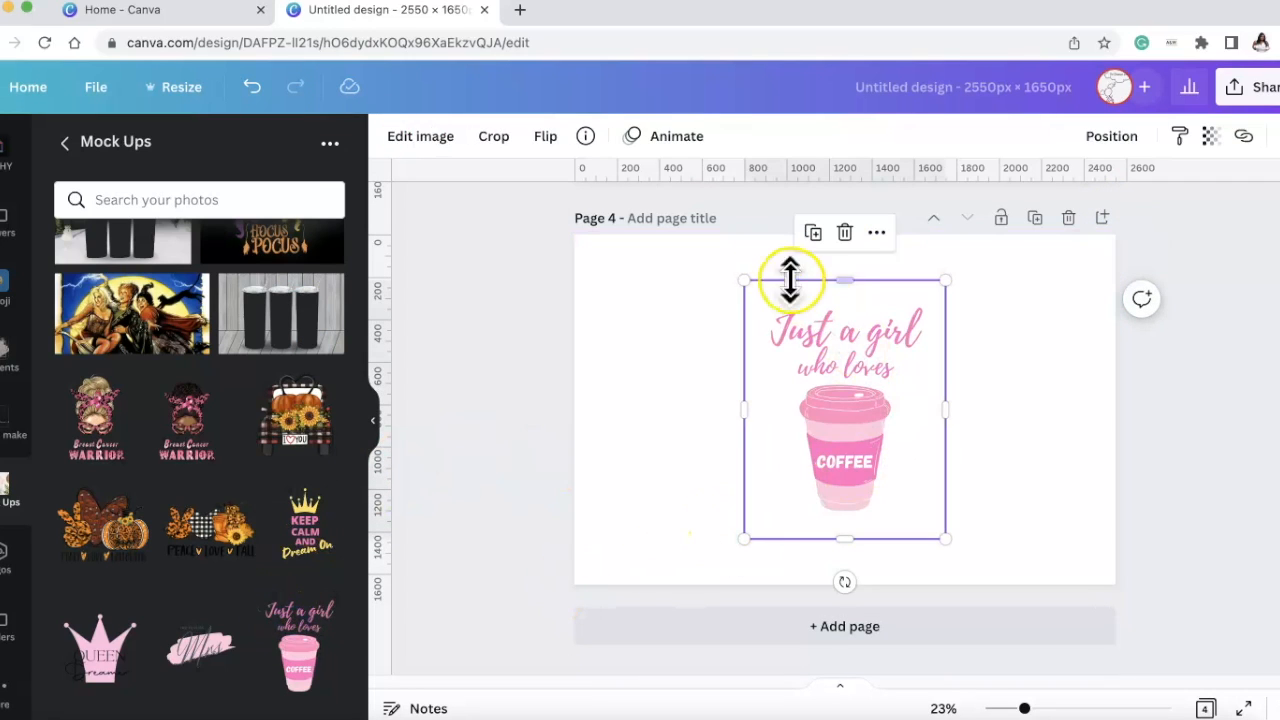
drag(743, 280, 705, 235)
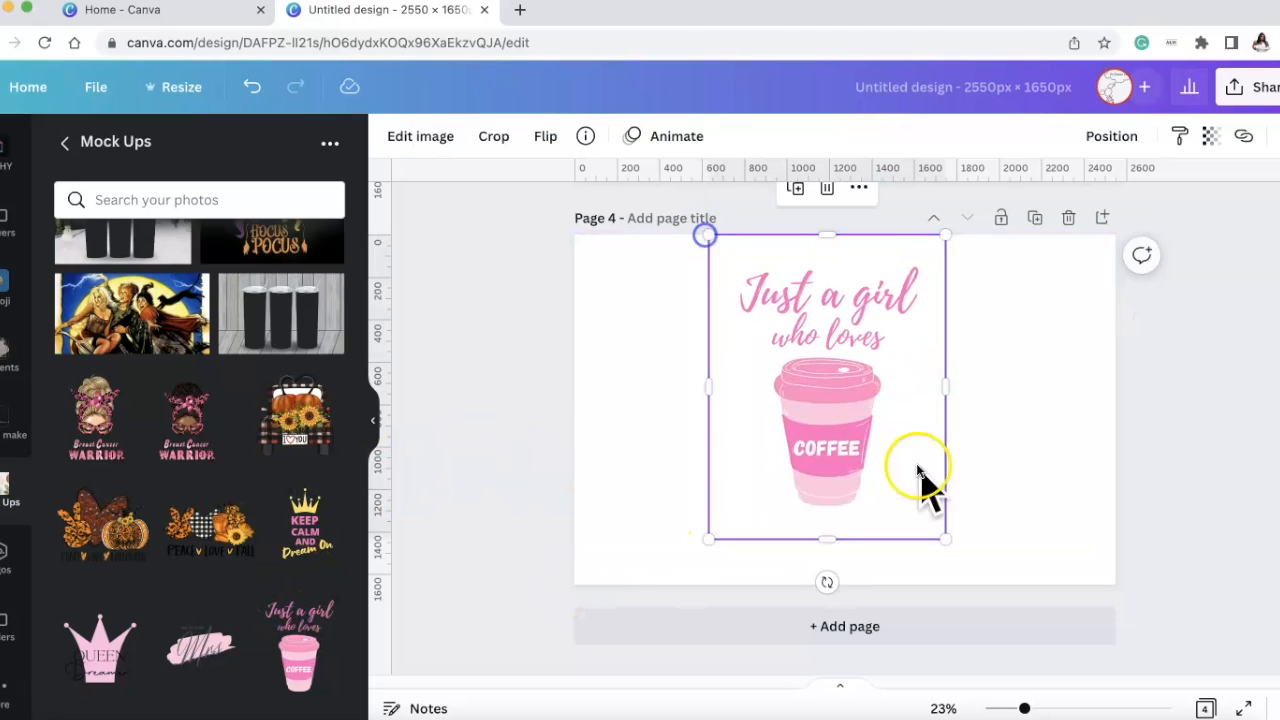
Put the "Just a girl who loves coffee" design on the Mug 1 Smartmockup and open its settings
click(420, 136)
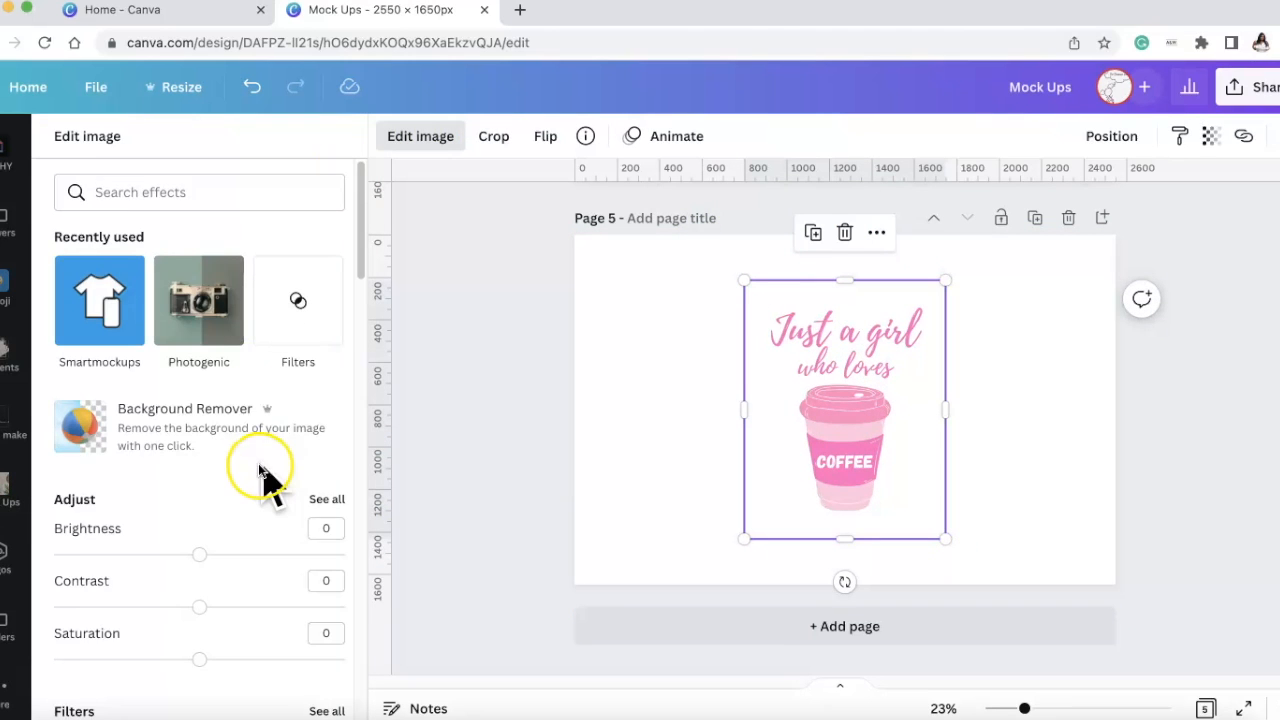
scroll(264, 480, down, 6)
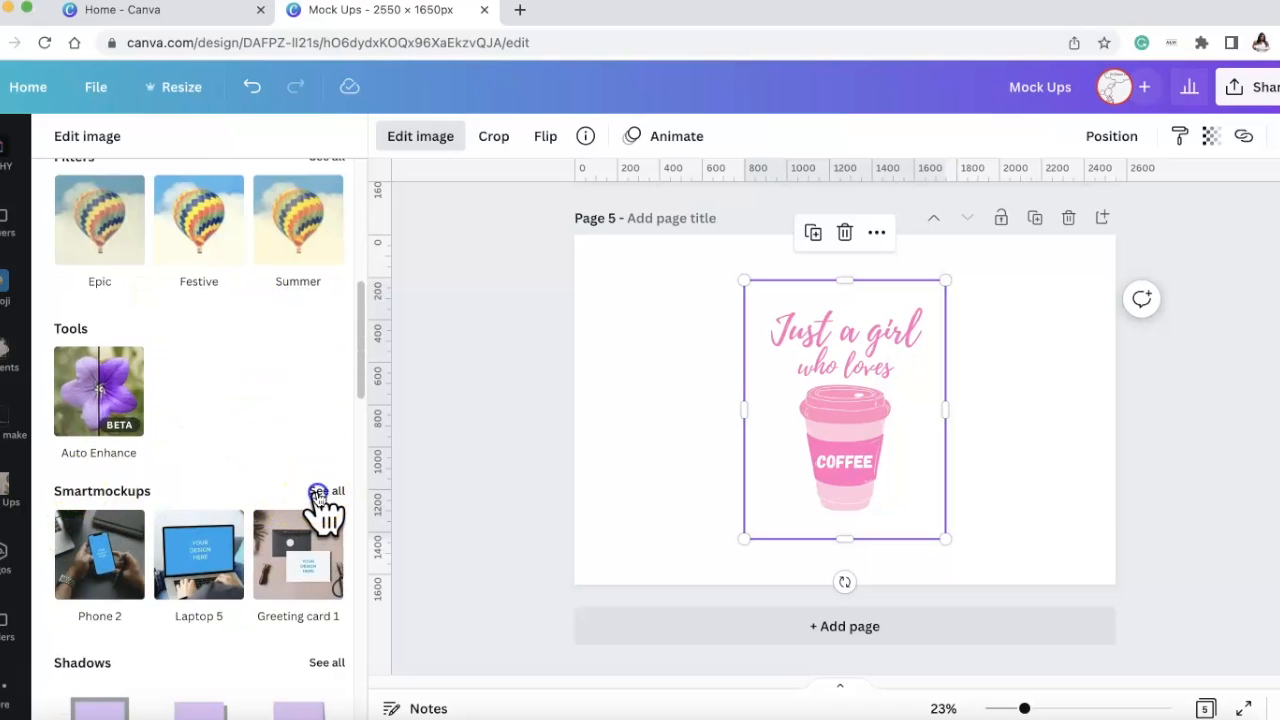
click(317, 492)
scroll(280, 520, down, 2)
click(222, 543)
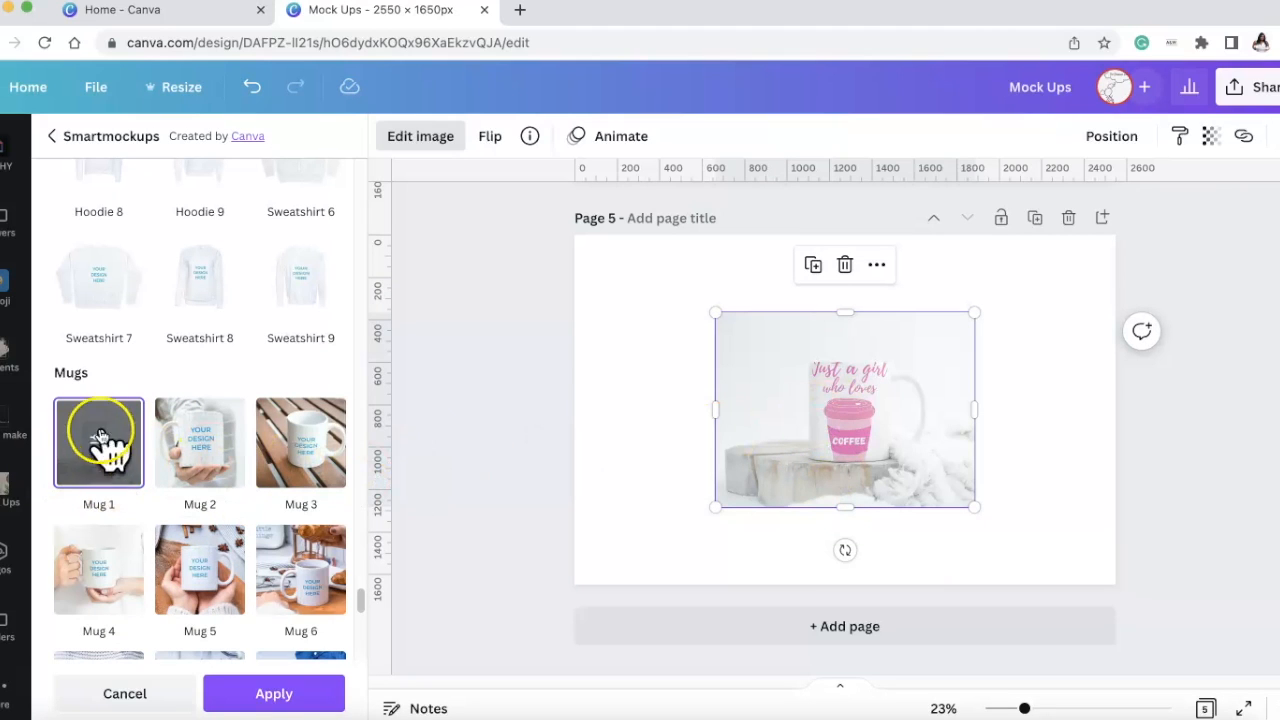
click(98, 445)
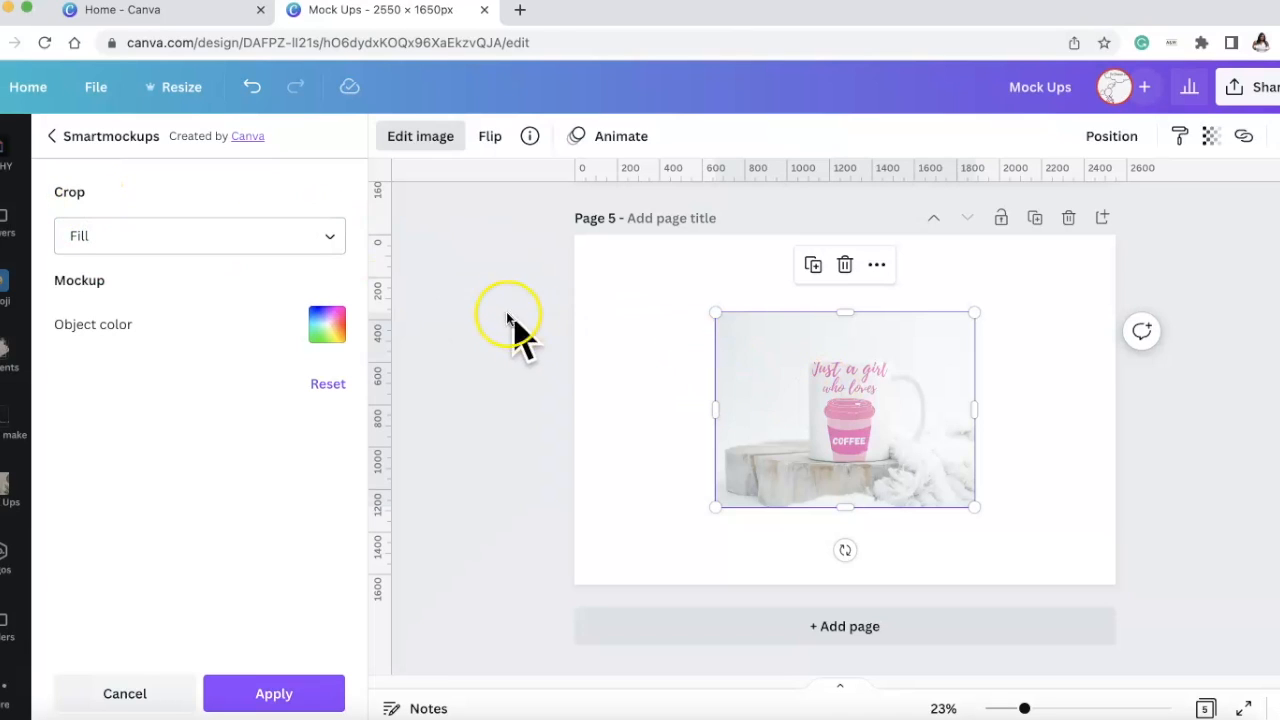
Try a custom crop for the mug design with horizontal position 78, vertical position 69 and size 64
click(334, 242)
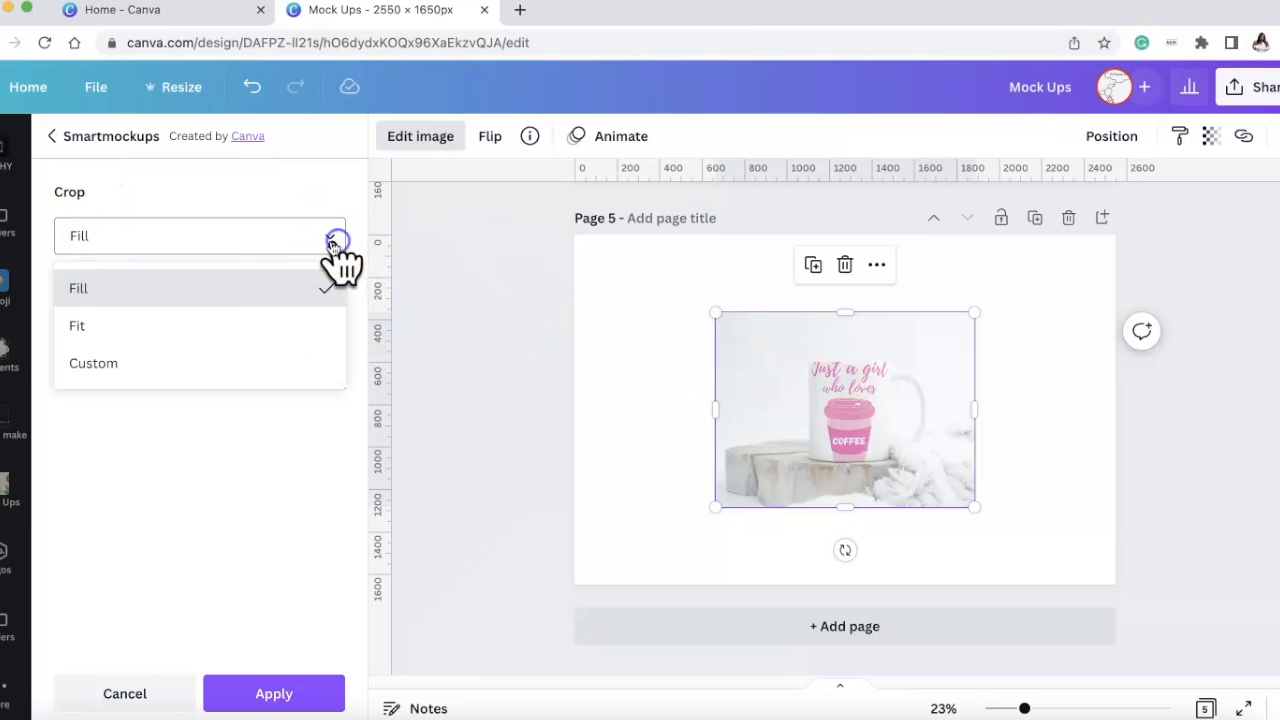
click(203, 323)
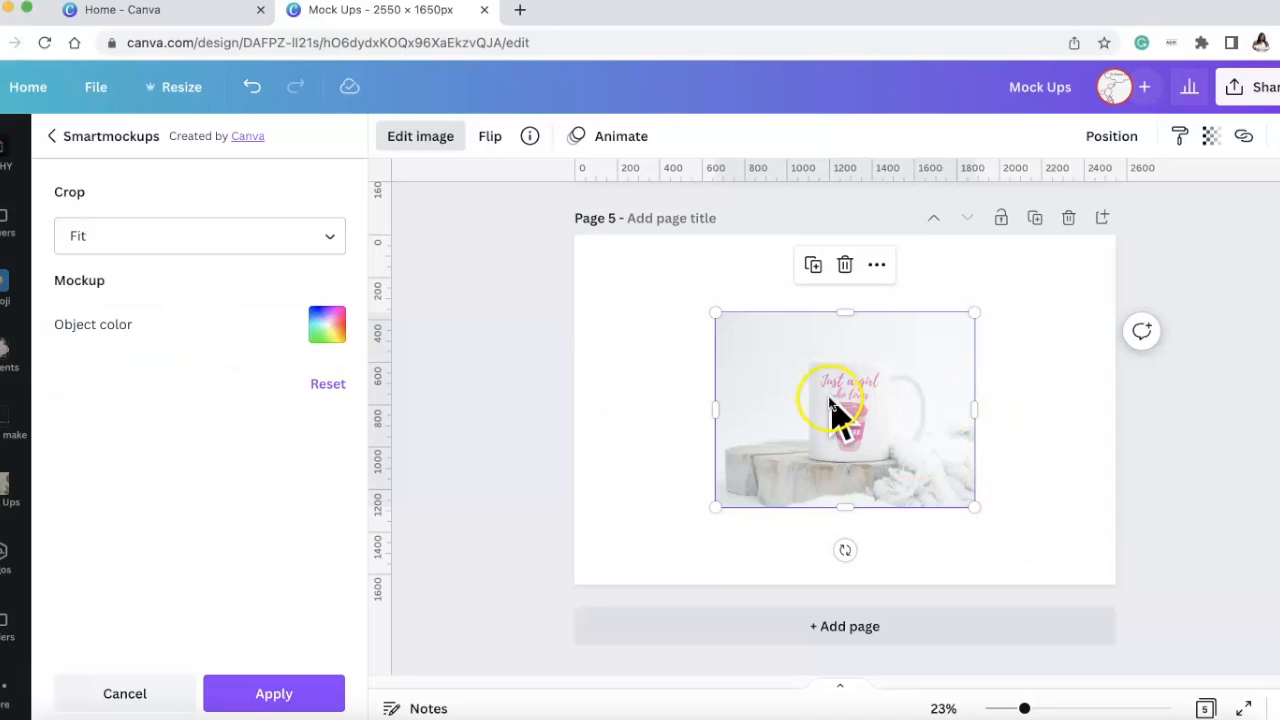
click(321, 238)
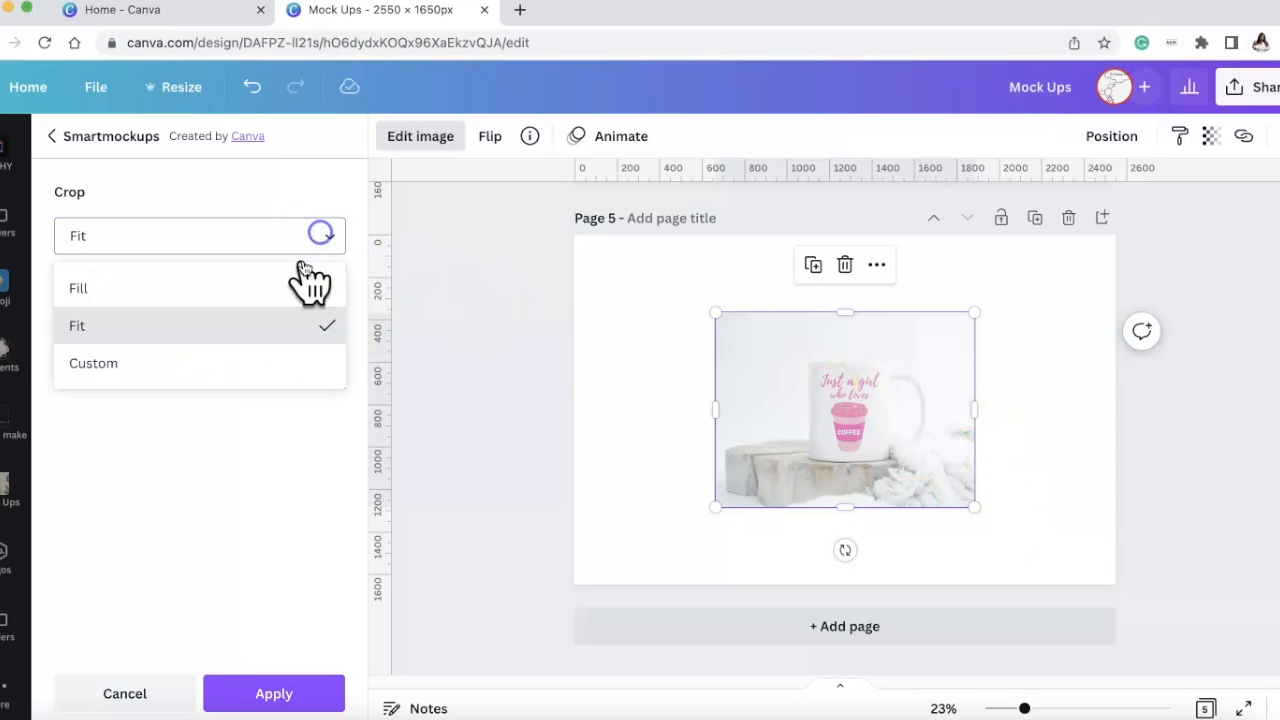
click(243, 366)
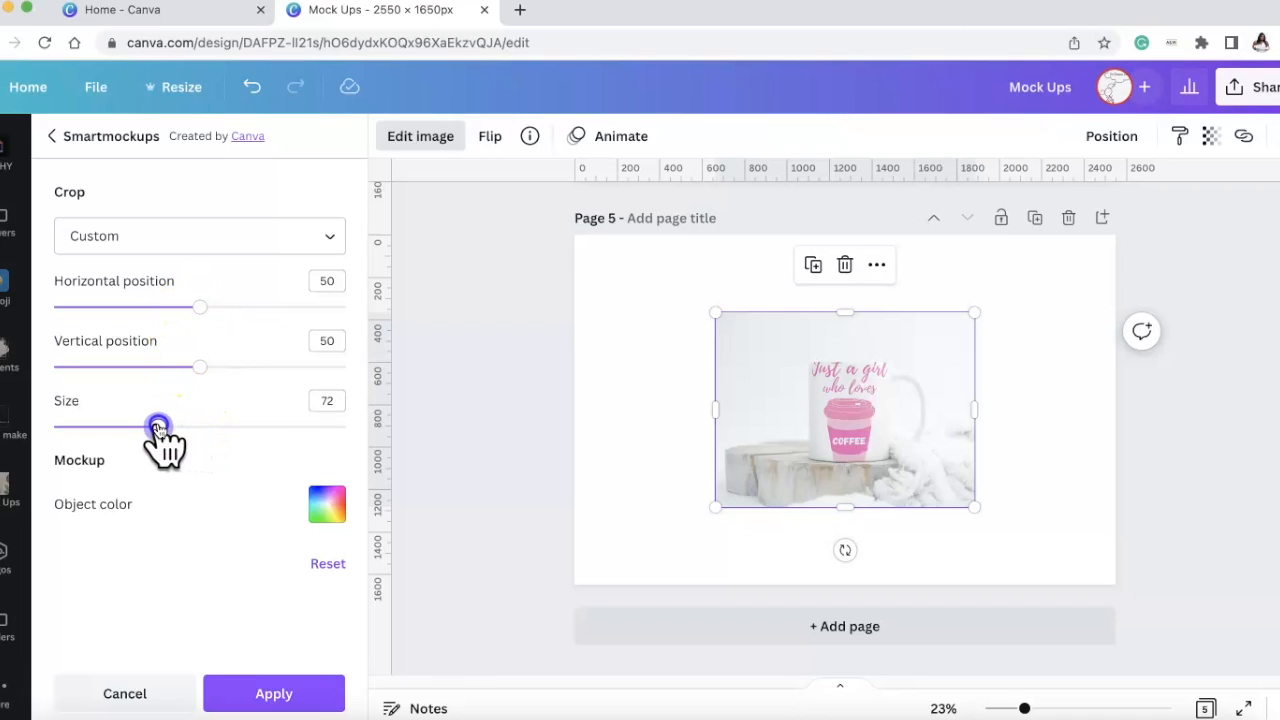
drag(229, 368, 256, 367)
drag(200, 307, 283, 320)
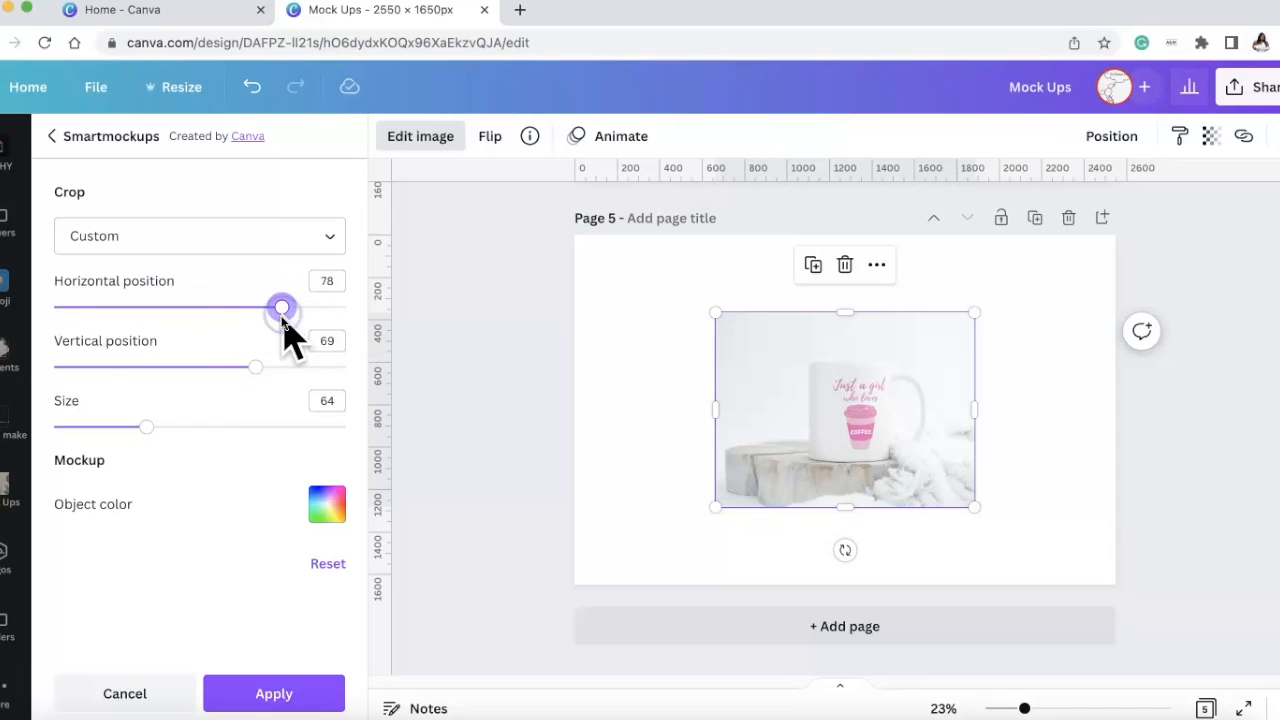
Try pink and black as the mug's object colour and return it to white
click(327, 503)
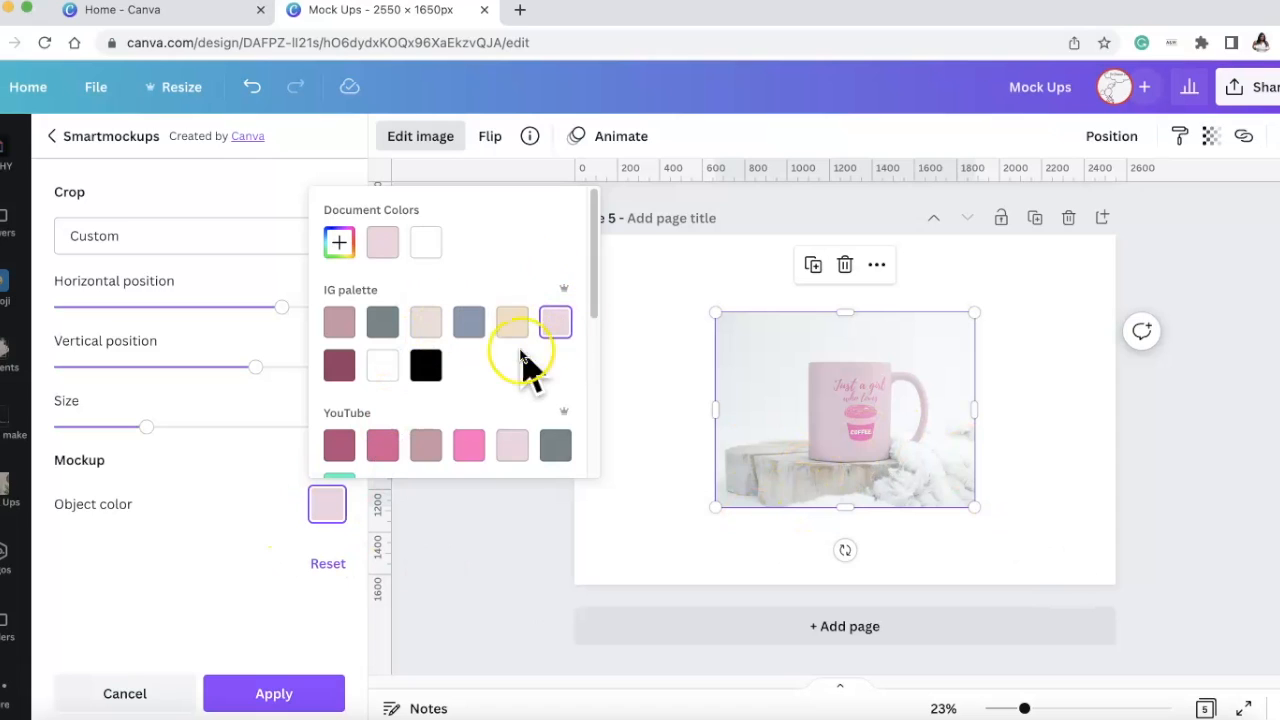
click(467, 447)
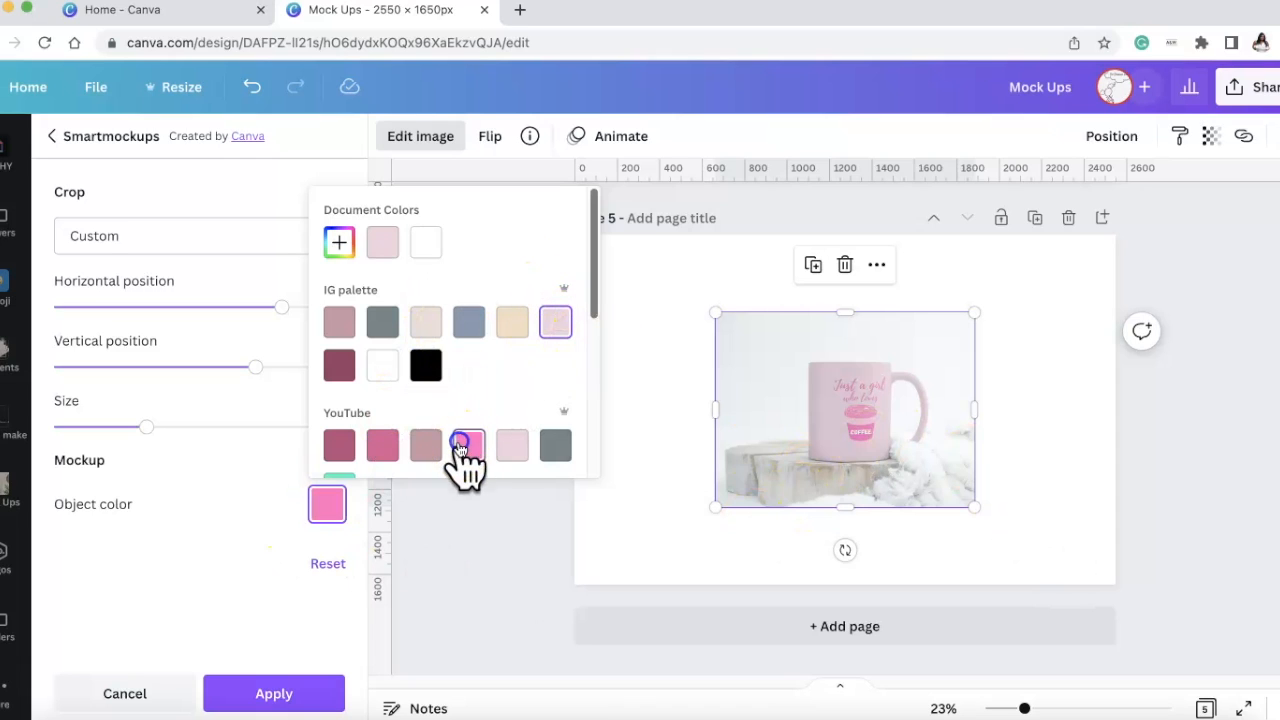
click(424, 368)
click(383, 368)
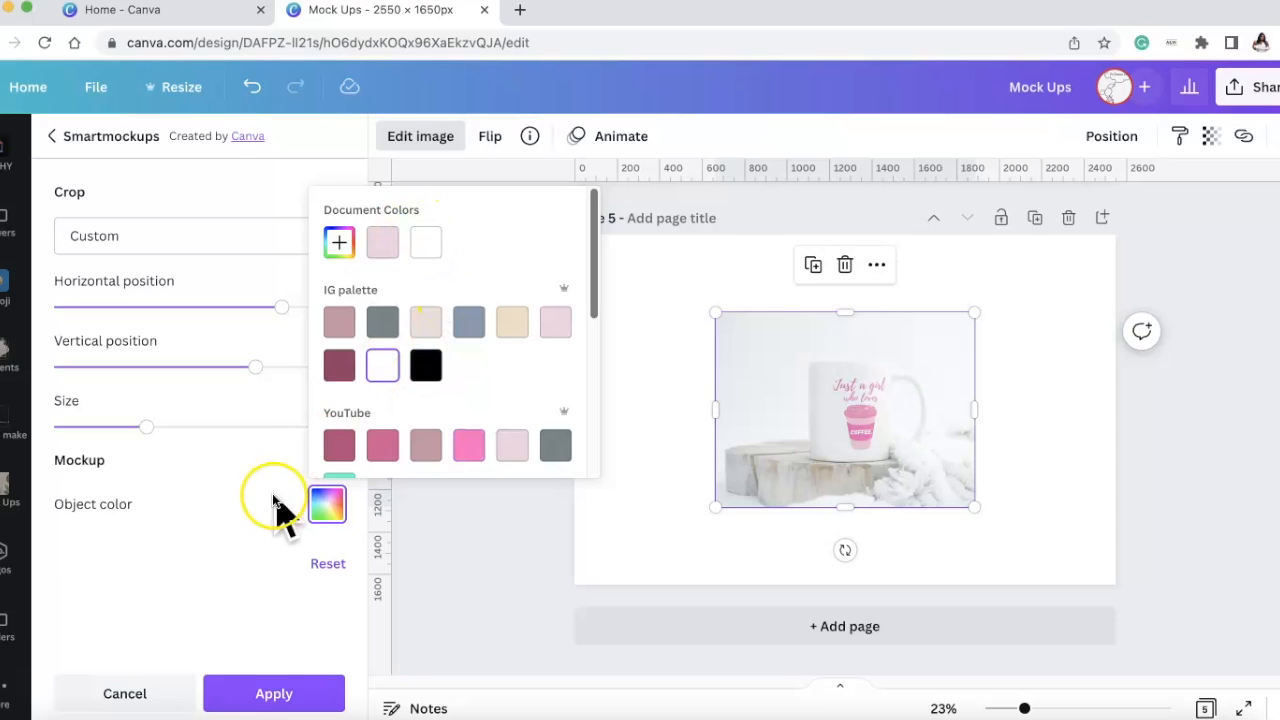
click(235, 512)
Set the crop of the mug mockup's design to Fit
click(330, 237)
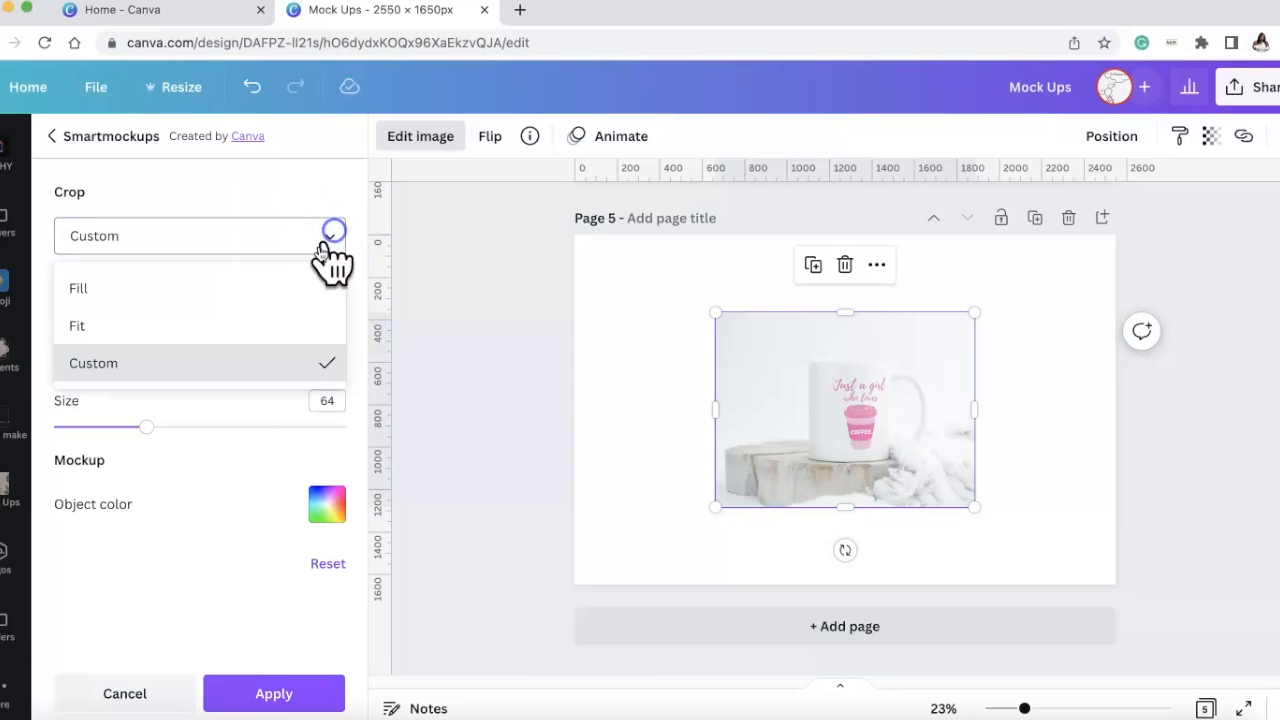
click(255, 333)
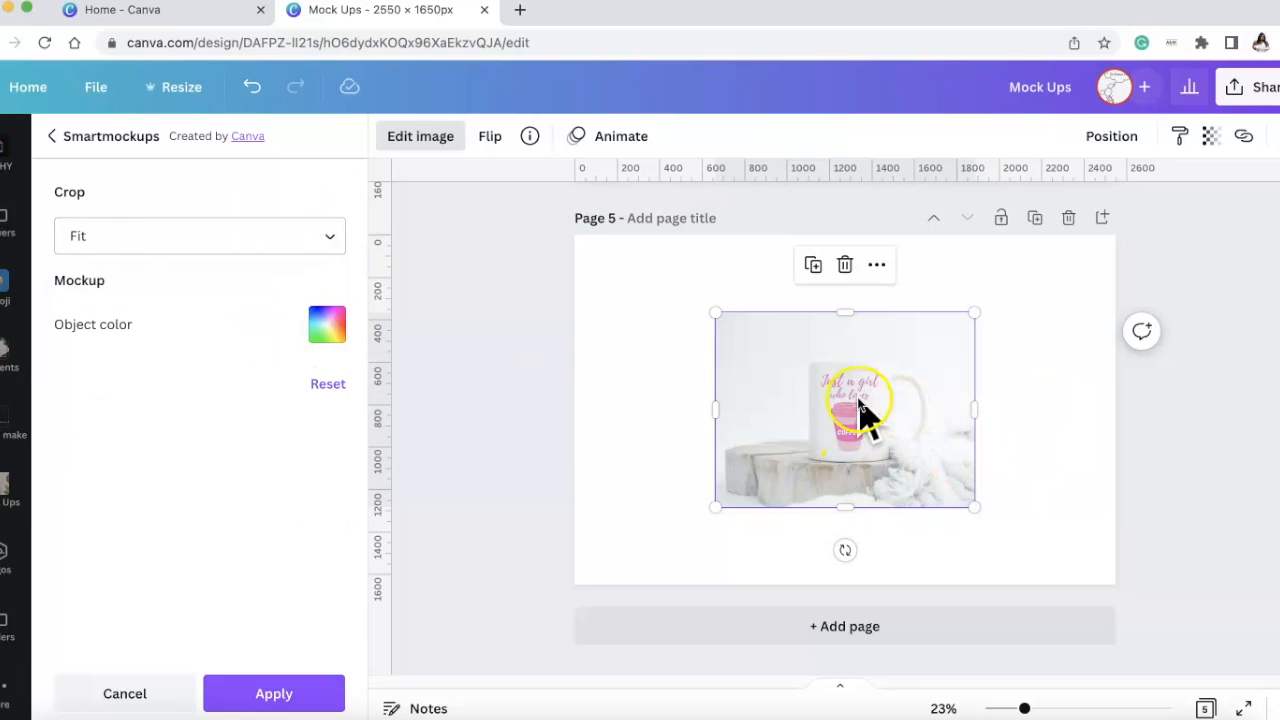
Try to enlarge the mug mockup to cover the page without applying the Smartmockup first
drag(716, 312, 585, 245)
drag(972, 510, 1120, 585)
drag(601, 228, 568, 214)
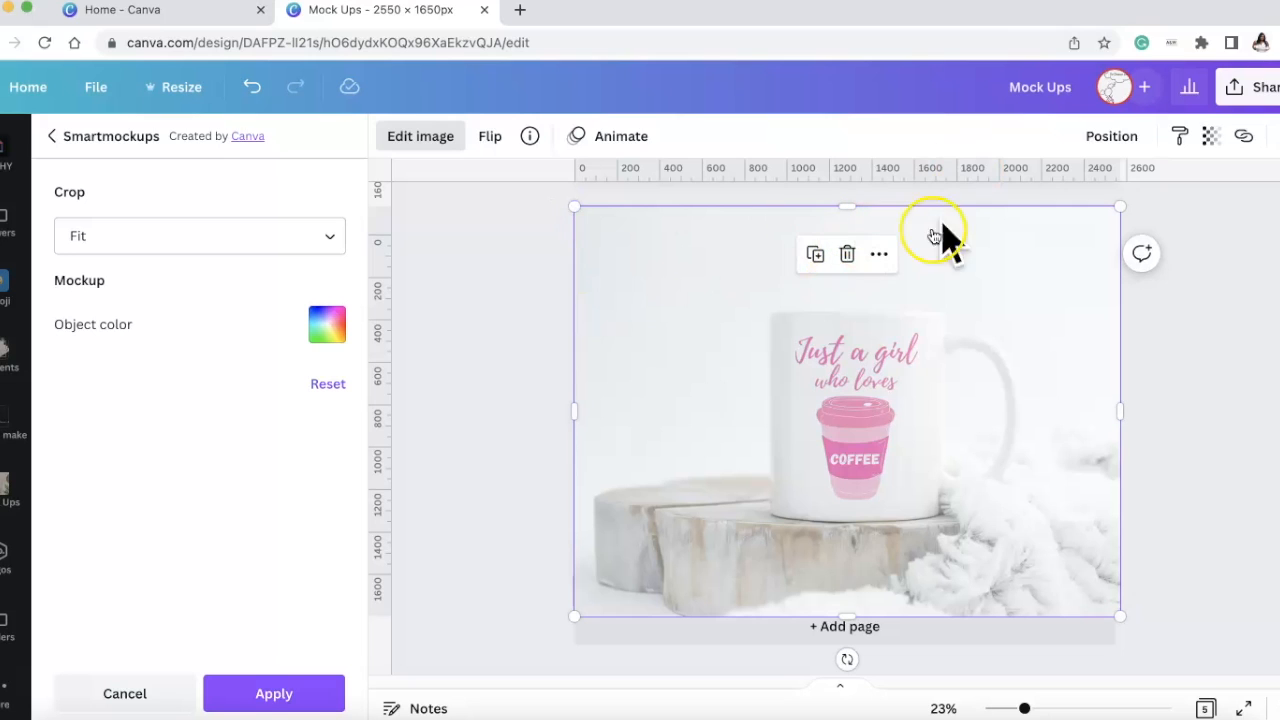
click(491, 290)
click(1184, 349)
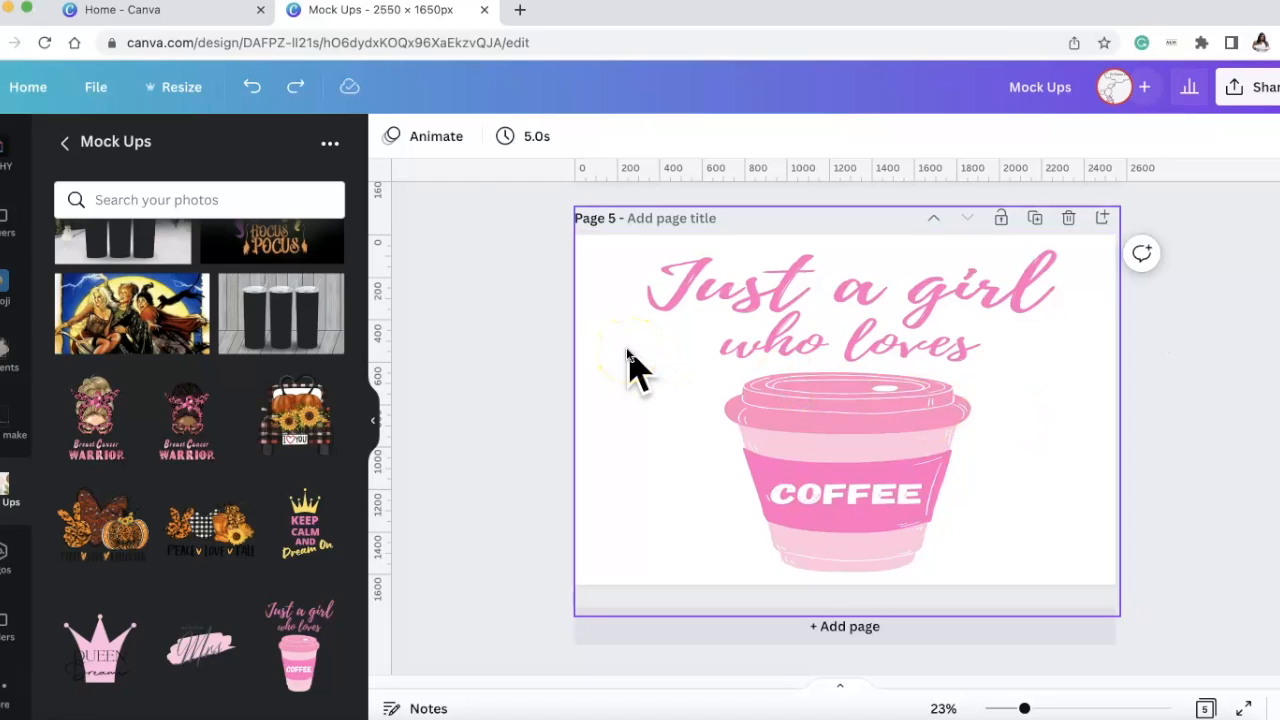
Restore and apply the Mug 1 mockup, and scale it up until it covers all of page 5
key(super+shift+z)
click(280, 694)
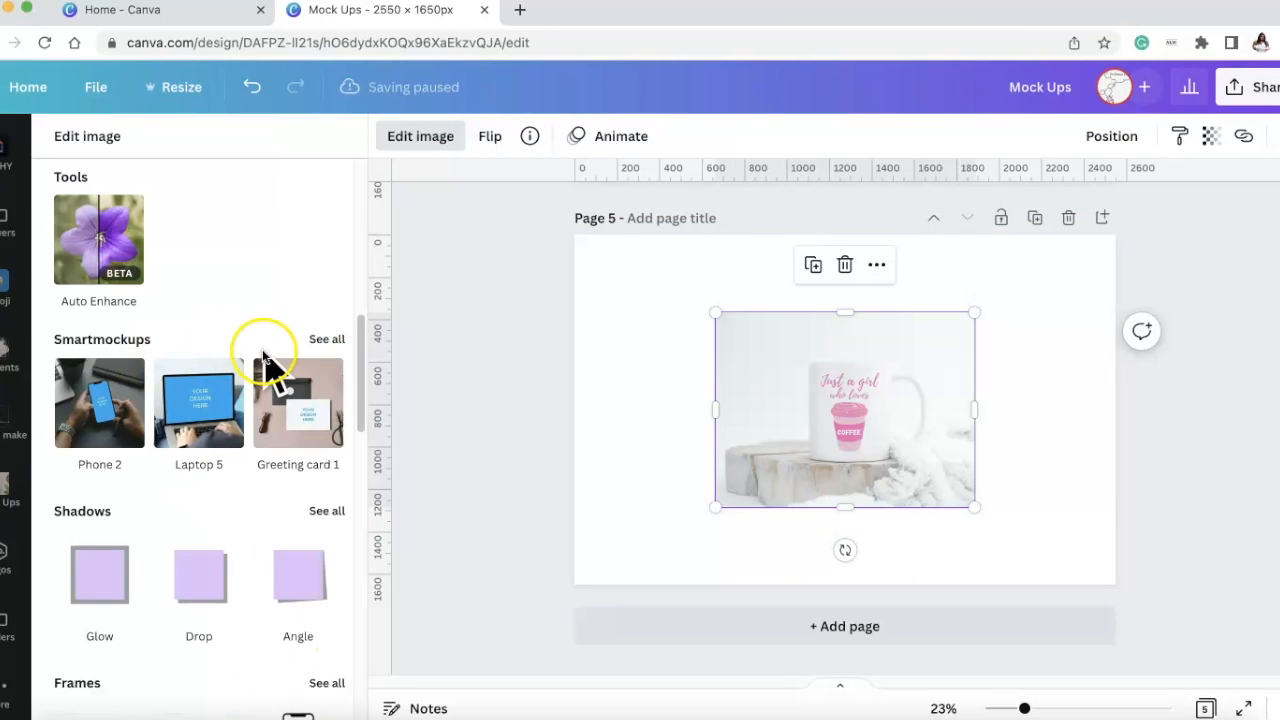
drag(714, 318, 602, 236)
drag(971, 512, 1154, 554)
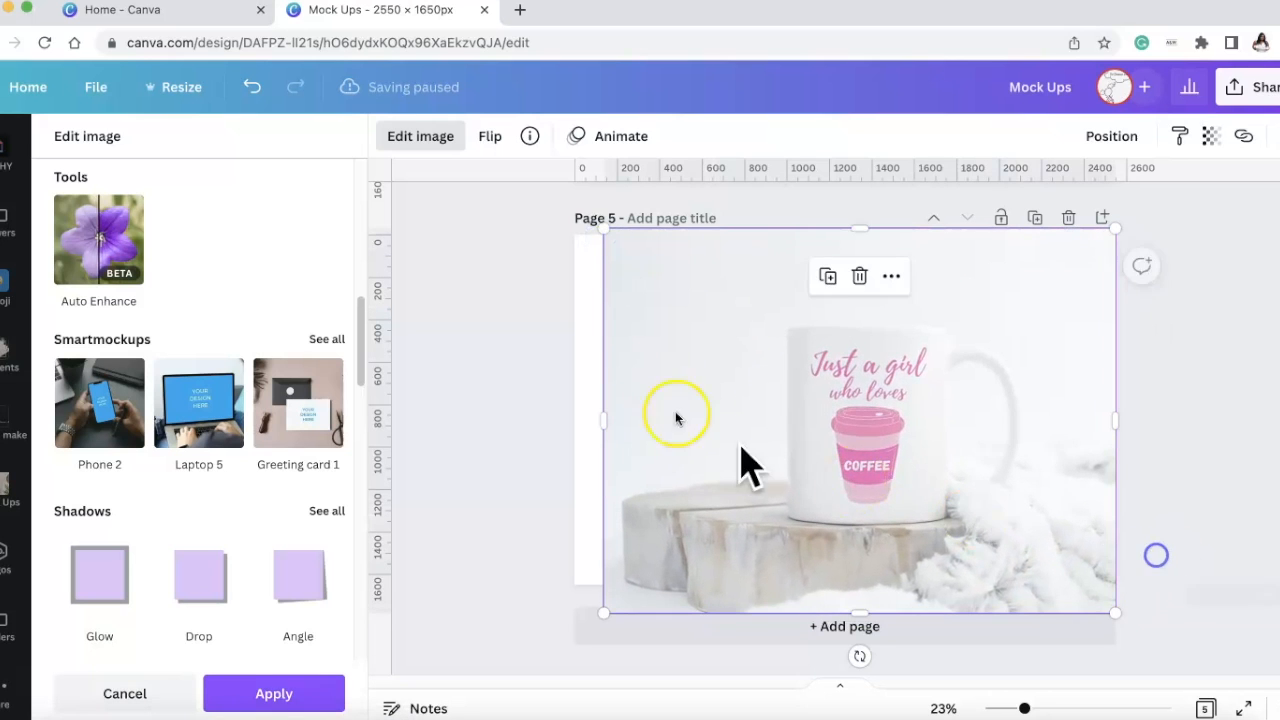
click(604, 220)
drag(603, 229, 574, 207)
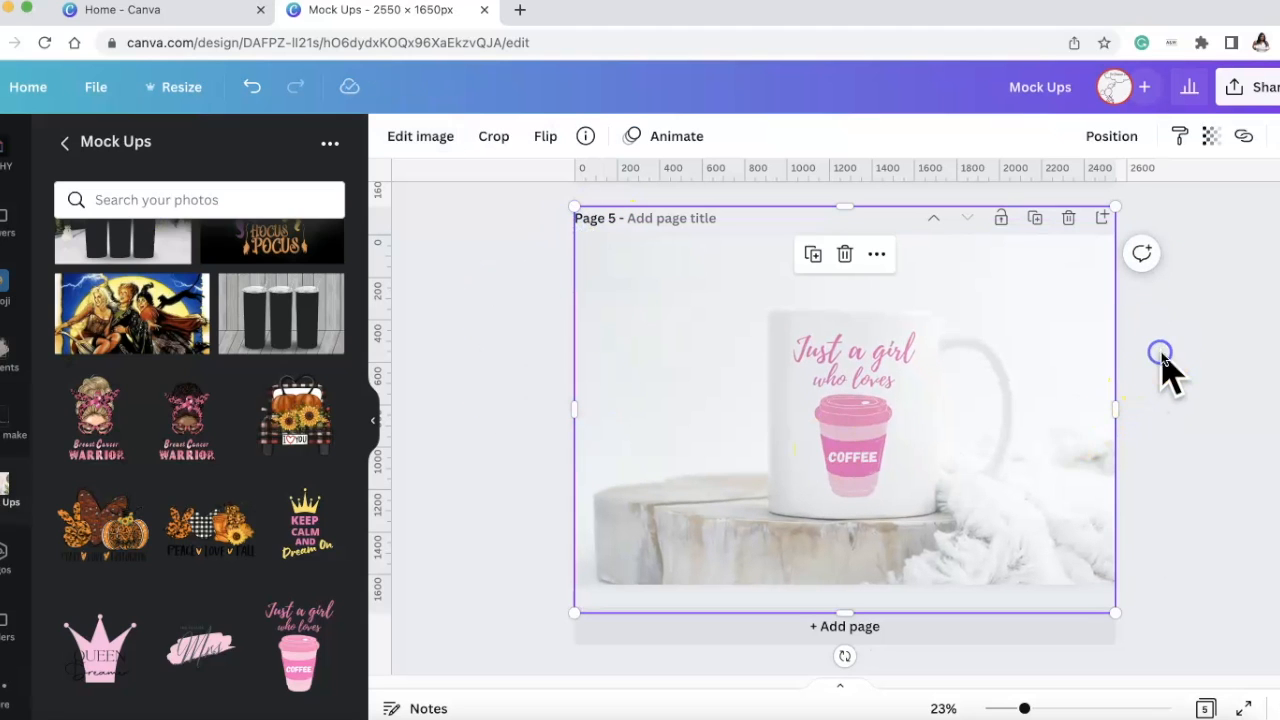
click(1162, 355)
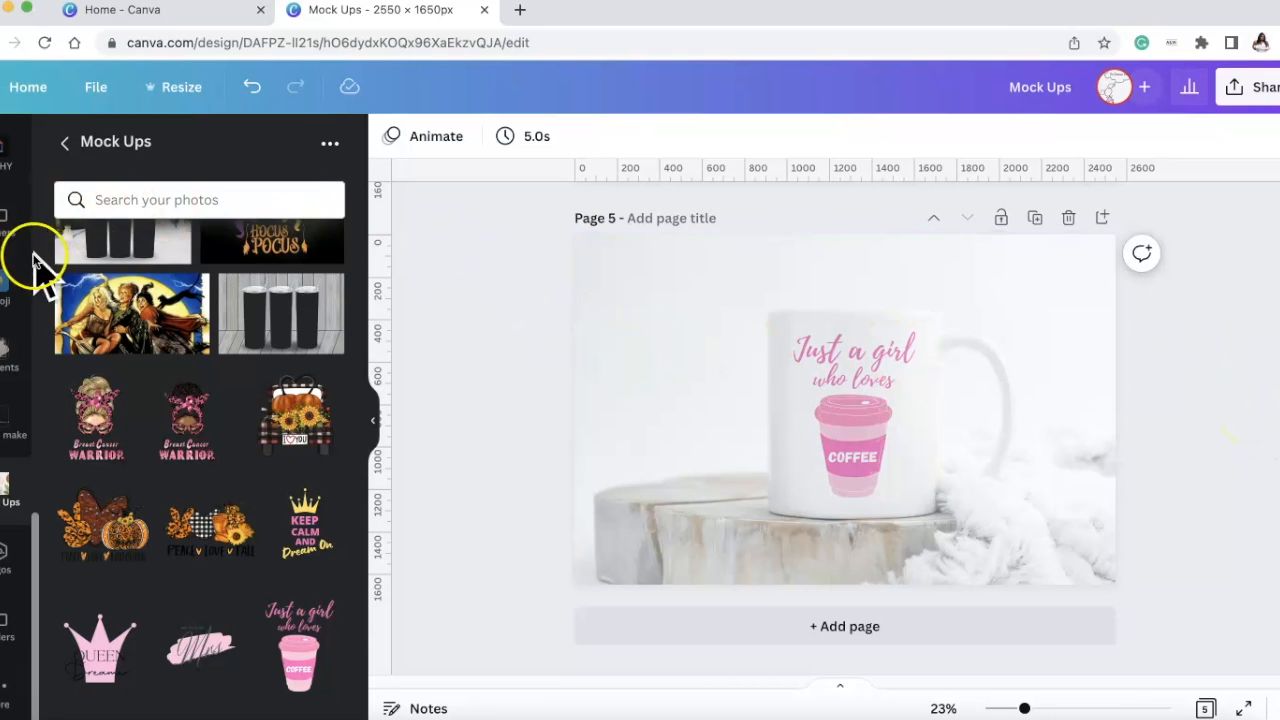
Browse the available text styles and font combinations
click(18, 310)
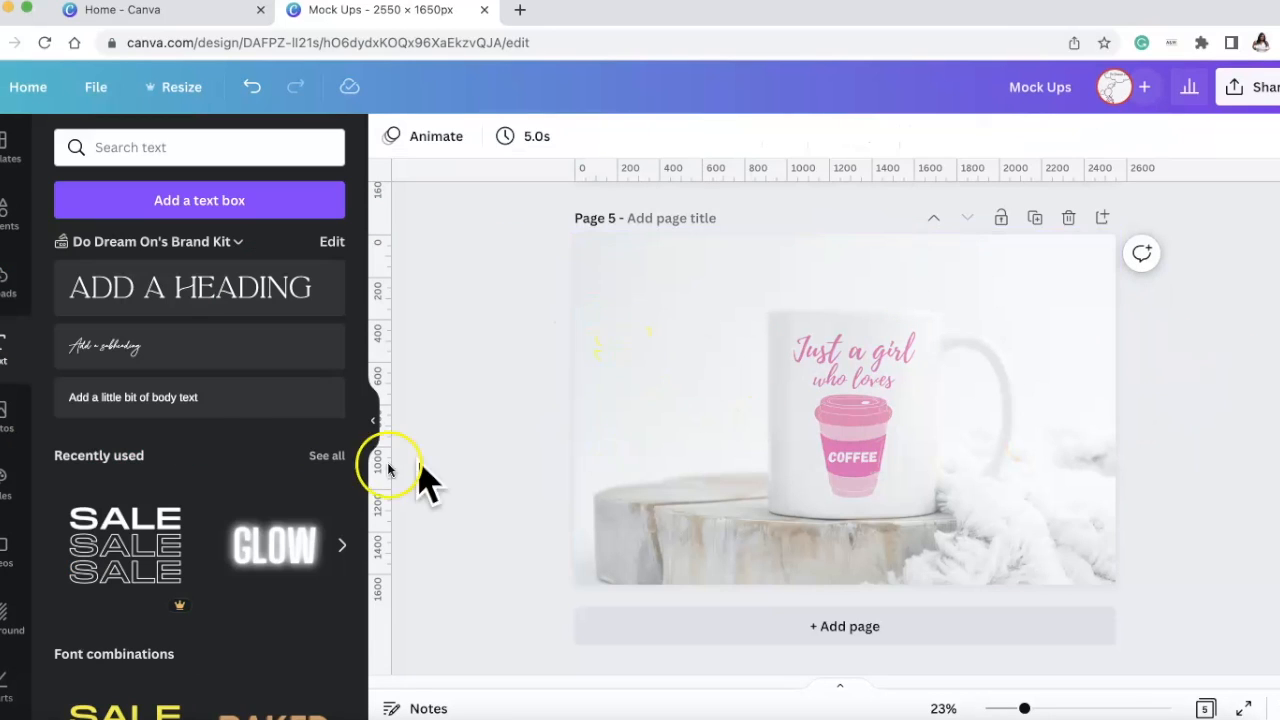
scroll(285, 497, down, 6)
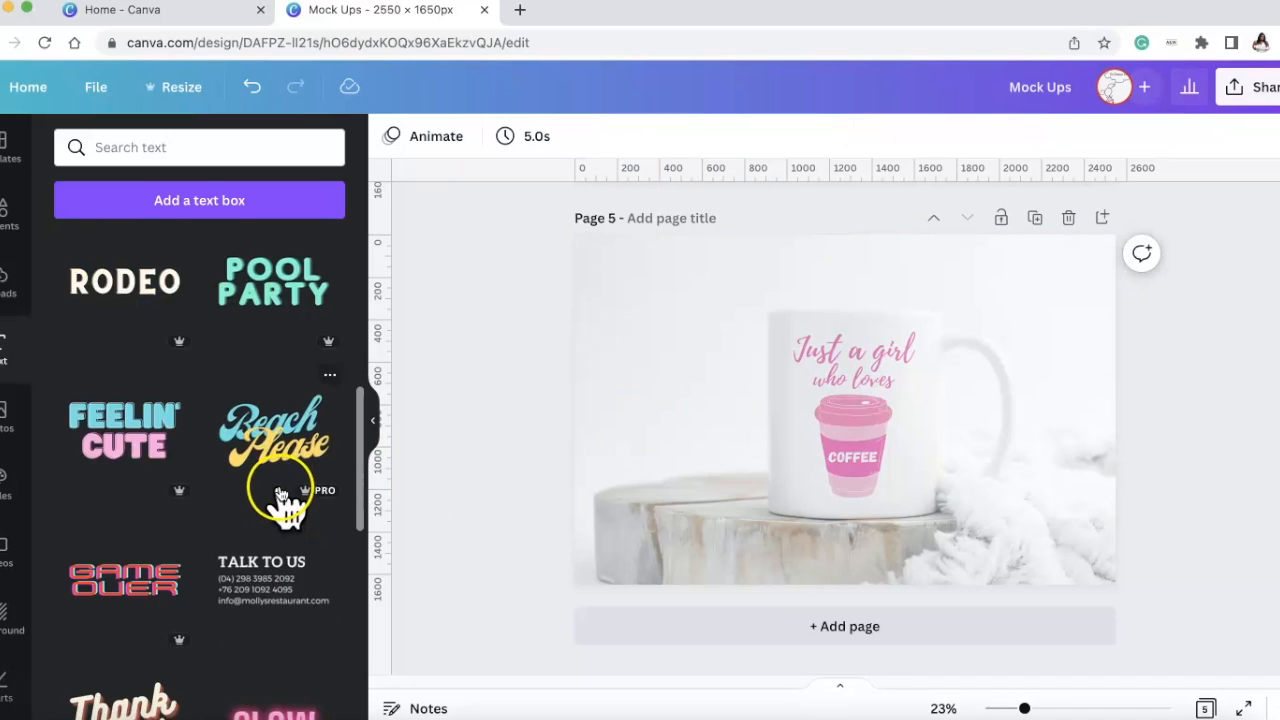
scroll(108, 363, up, 2)
scroll(170, 355, up, 4)
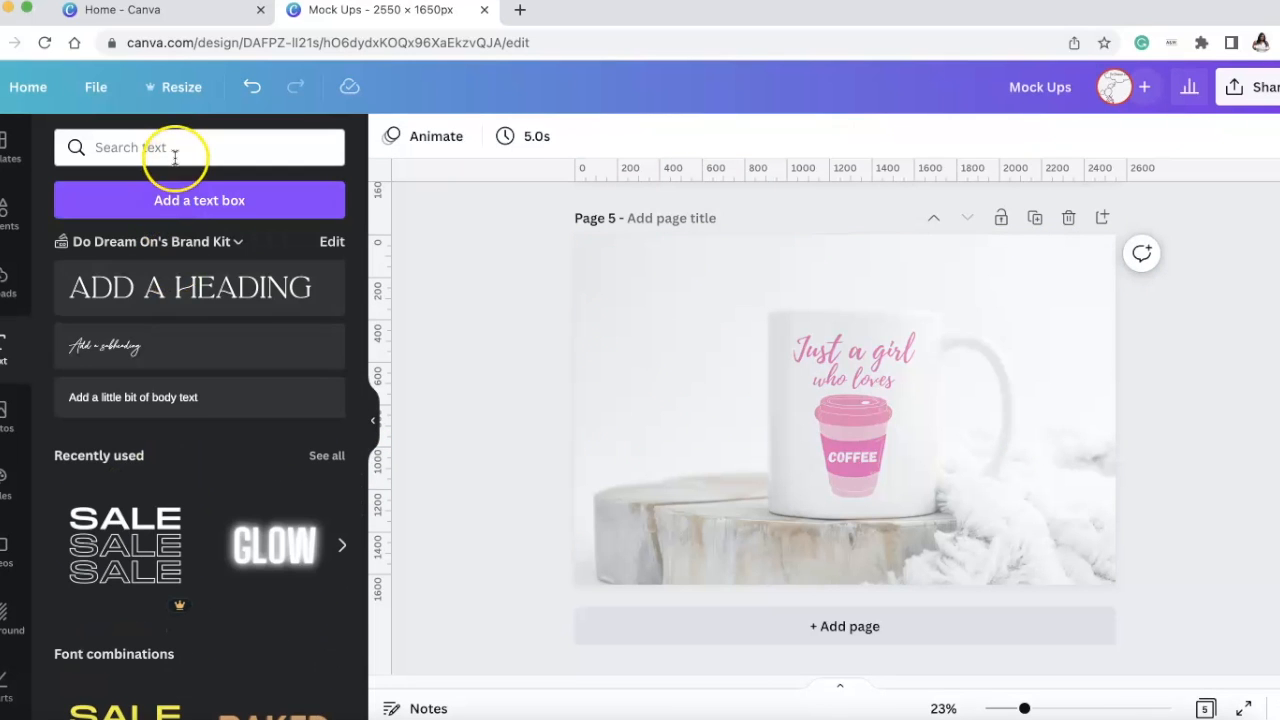
Search the elements library for Sale graphics
click(177, 149)
text(sale)
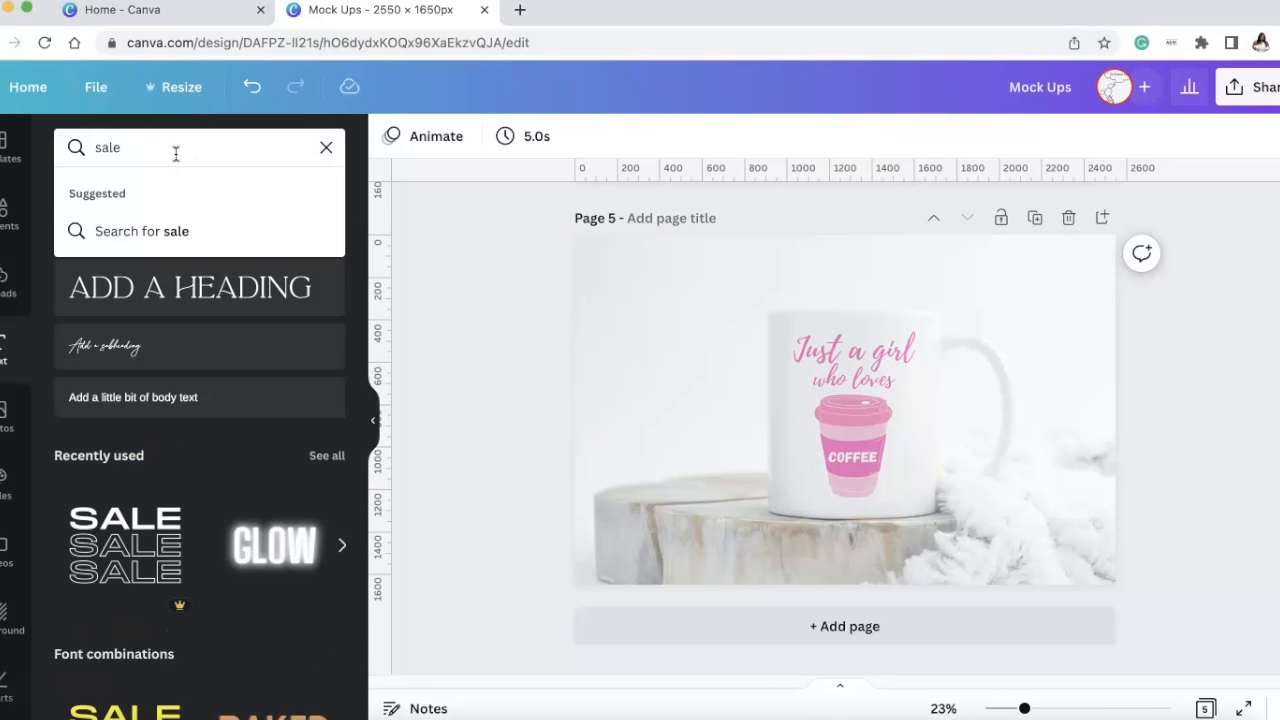
click(10, 222)
click(140, 144)
text(Sale)
key(Return)
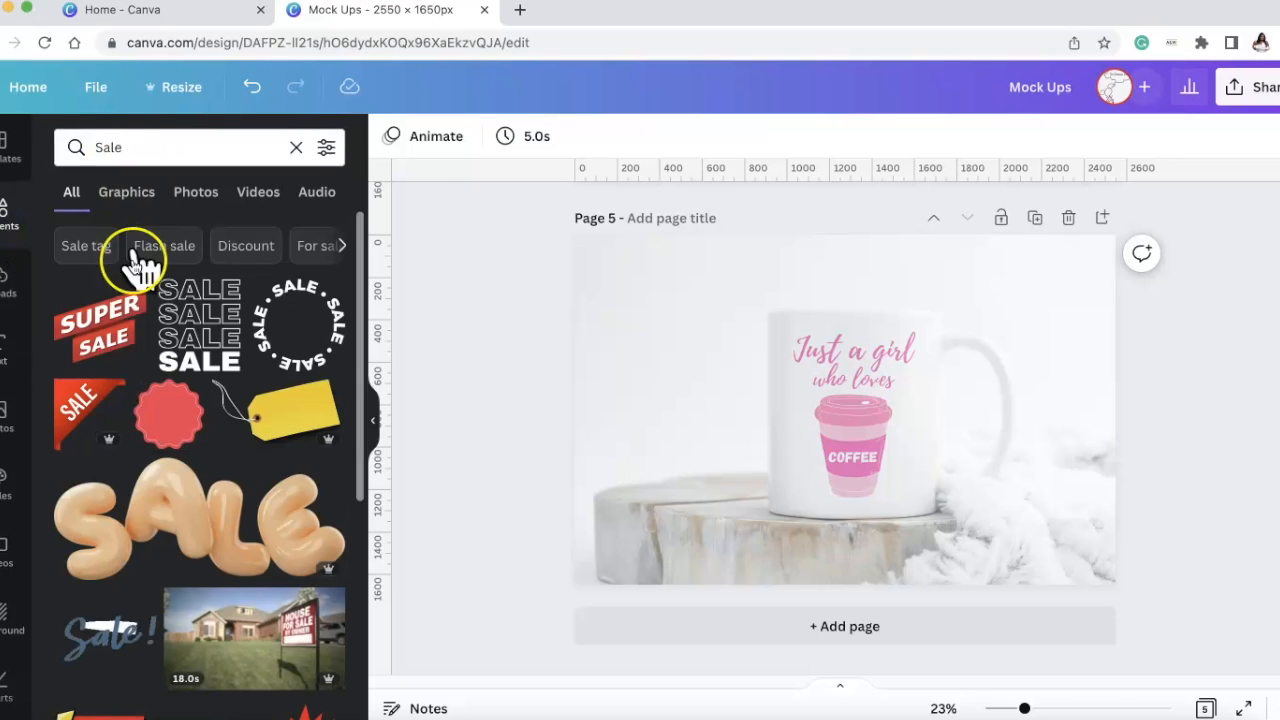
Try the balloon-letter SALE graphic scaled down in the upper-left area of page 5, and delete it
click(229, 523)
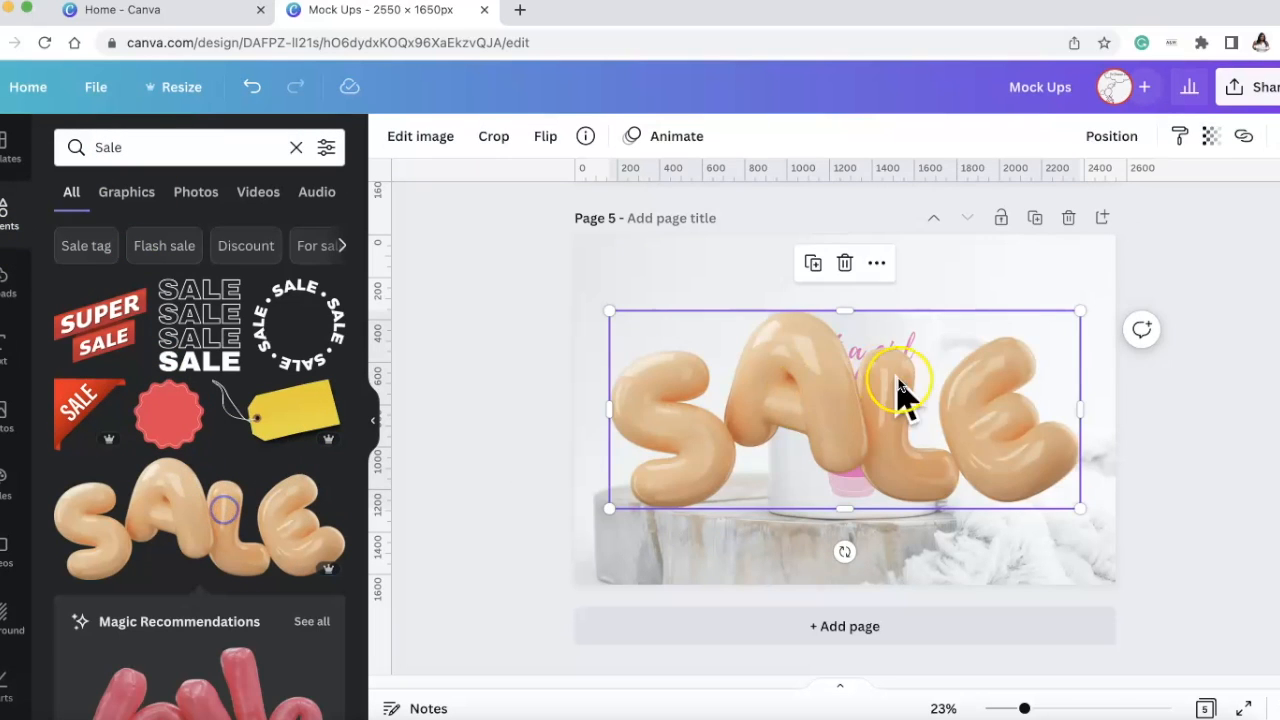
drag(900, 394, 892, 285)
drag(1055, 215, 750, 345)
drag(701, 400, 711, 302)
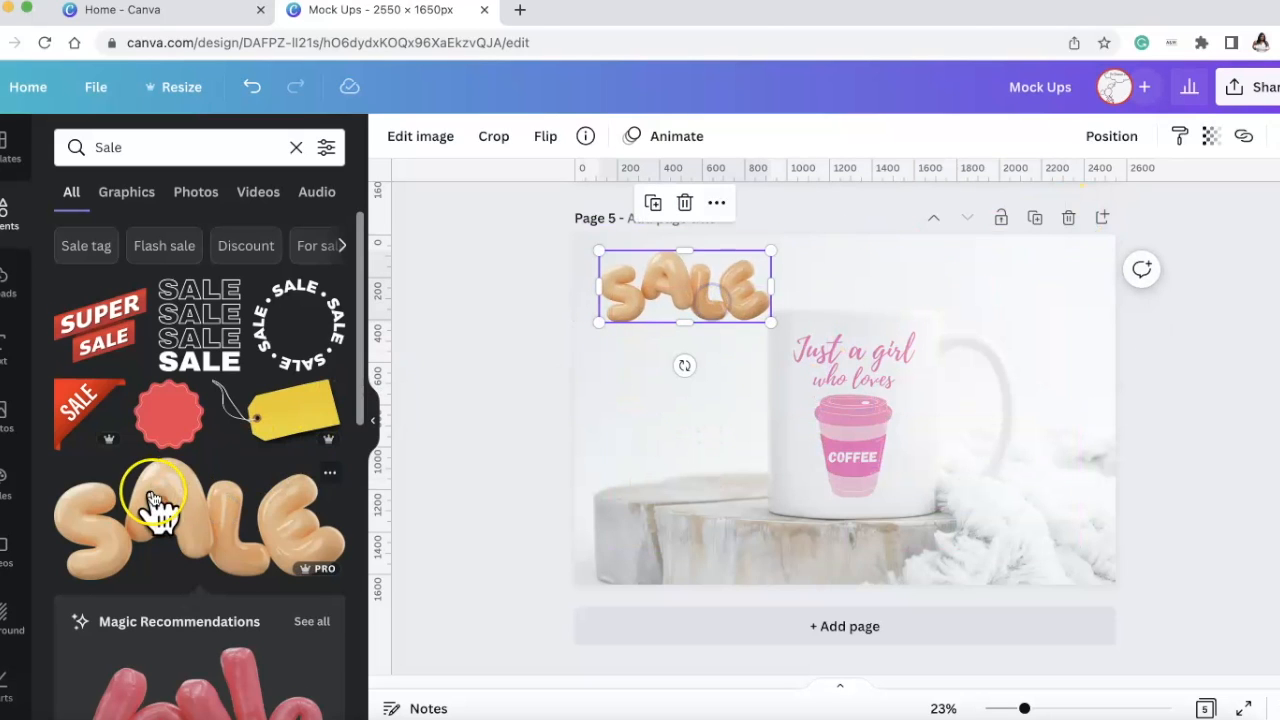
scroll(171, 520, down, 8)
scroll(213, 525, down, 1)
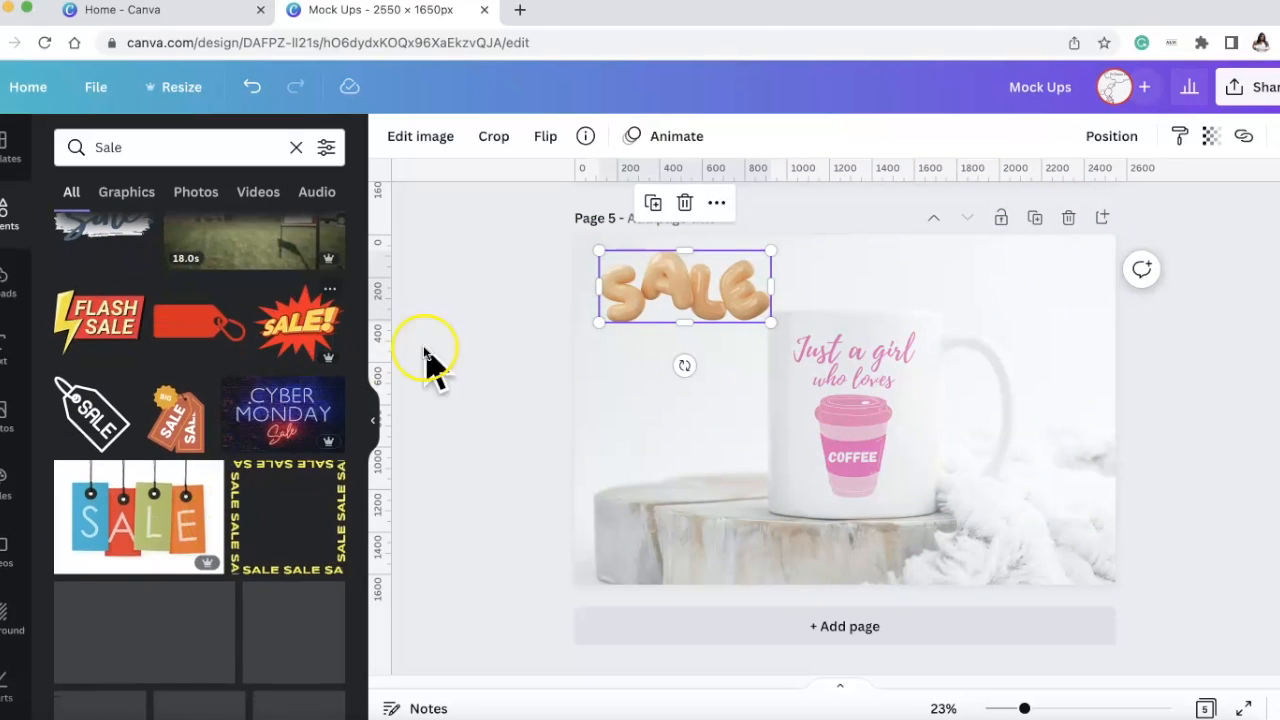
key(Delete)
Try the red comic-style SALE! burst scaled down on the empty area beside the mug, and delete it
click(298, 320)
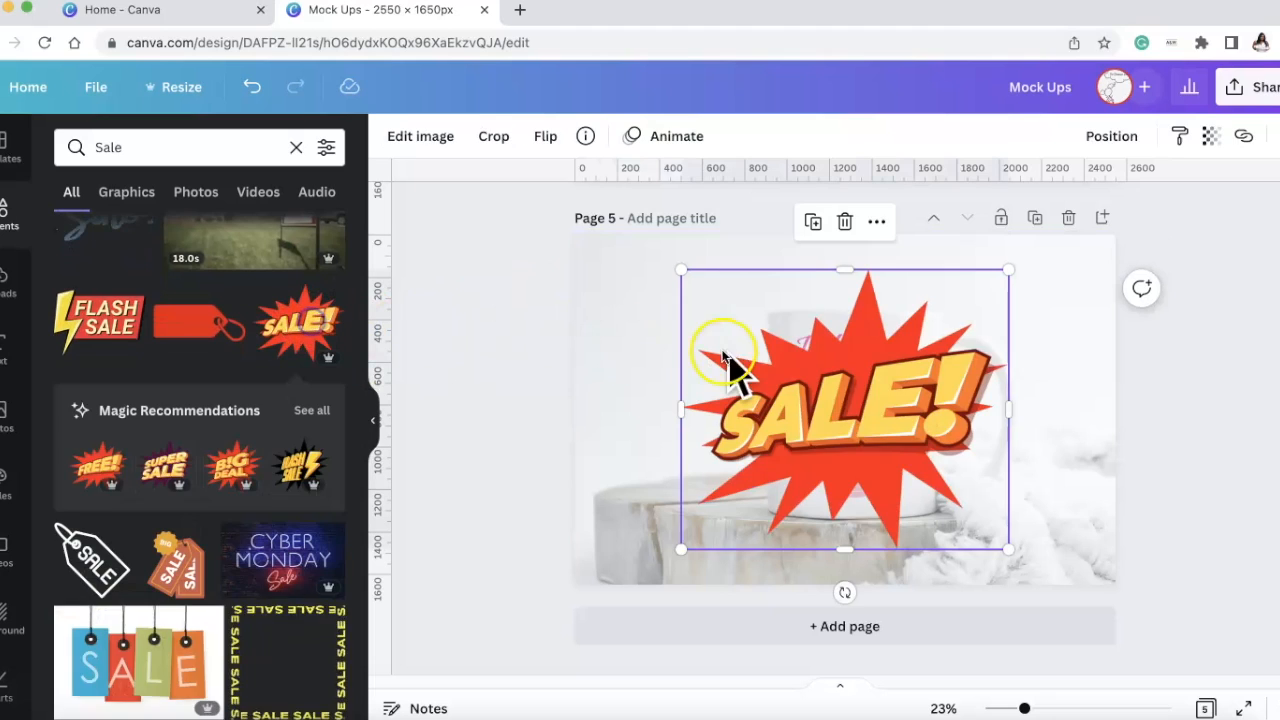
drag(729, 366, 706, 366)
drag(983, 270, 694, 380)
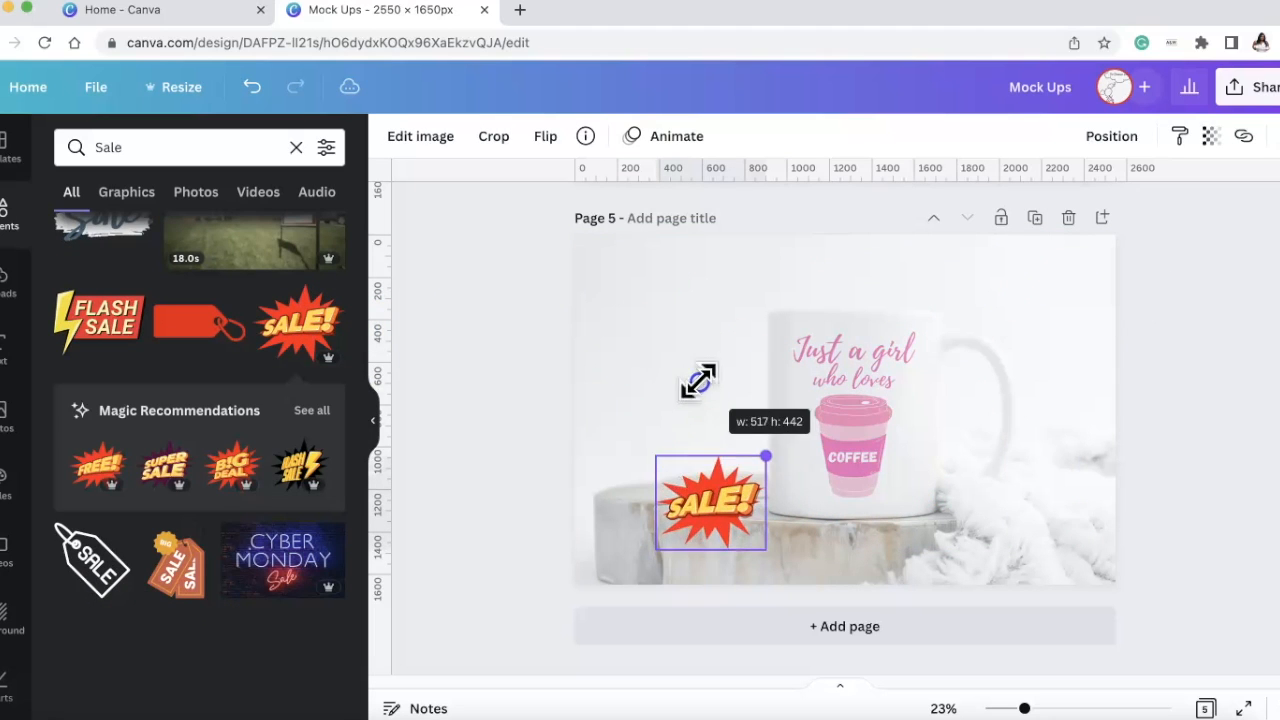
drag(686, 529, 646, 315)
key(Delete)
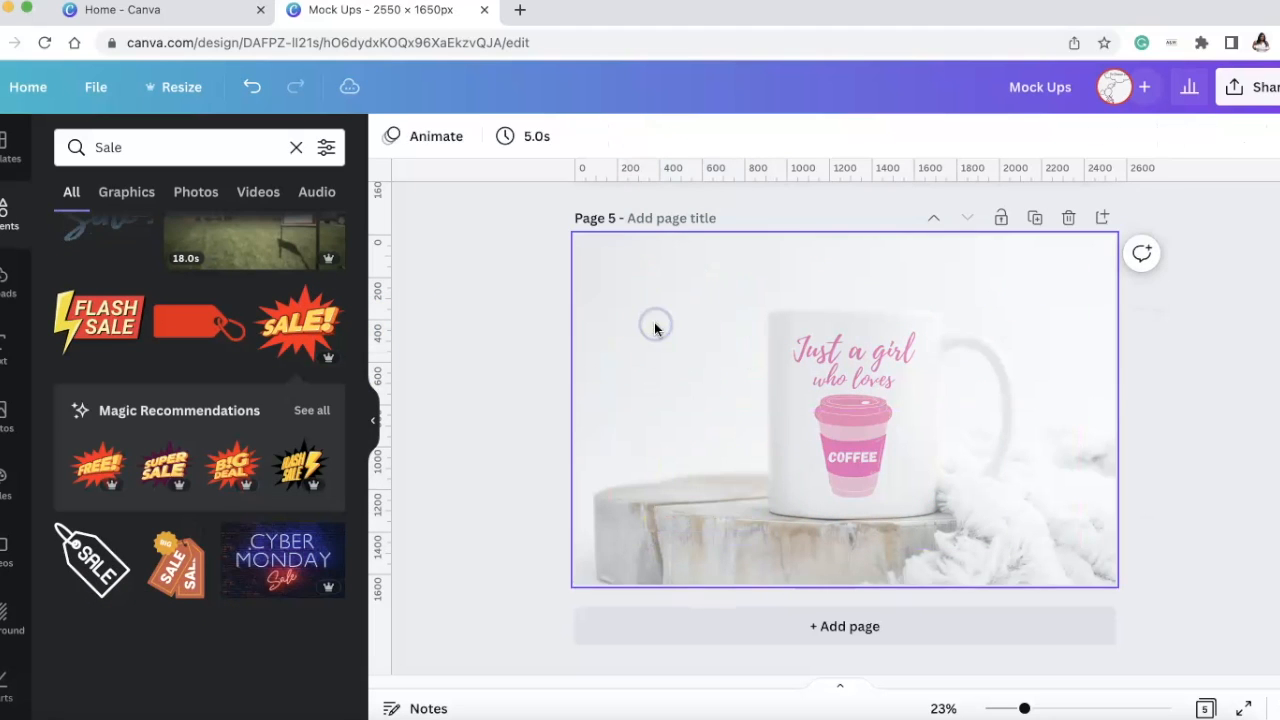
Add the orange-red starburst SALE sticker to page 5 and place it on the empty area beside the mug
scroll(185, 540, down, 3)
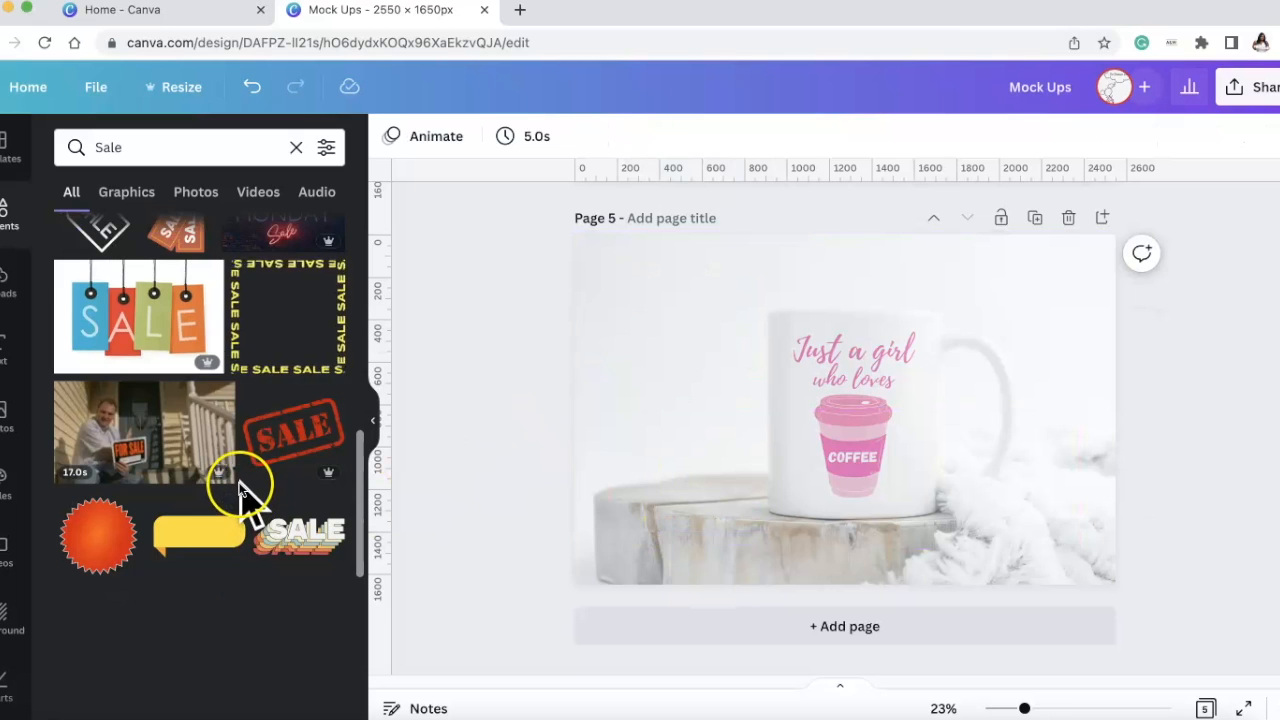
scroll(258, 525, down, 2)
scroll(229, 586, down, 1)
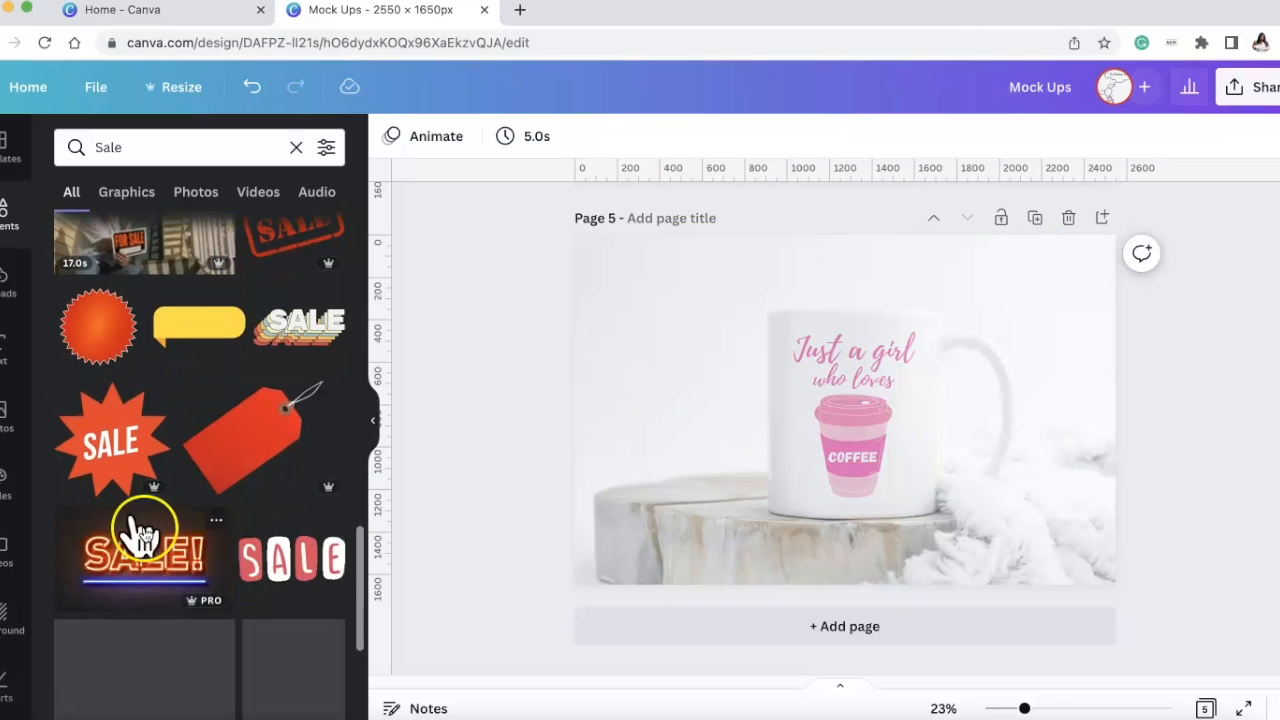
click(160, 450)
drag(858, 425, 684, 350)
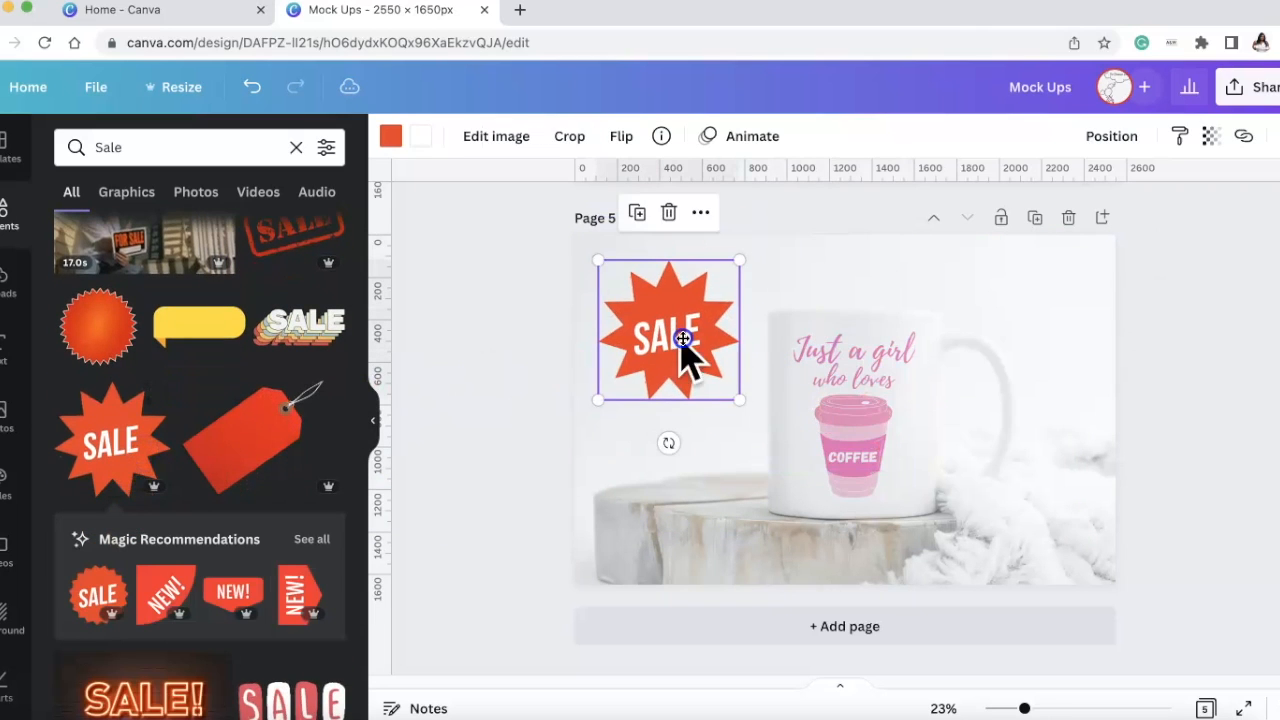
Recolor the SALE starburst bright pink from the YouTube palette and shrink it to about 474 × 469 px in the page's upper-left corner
click(390, 136)
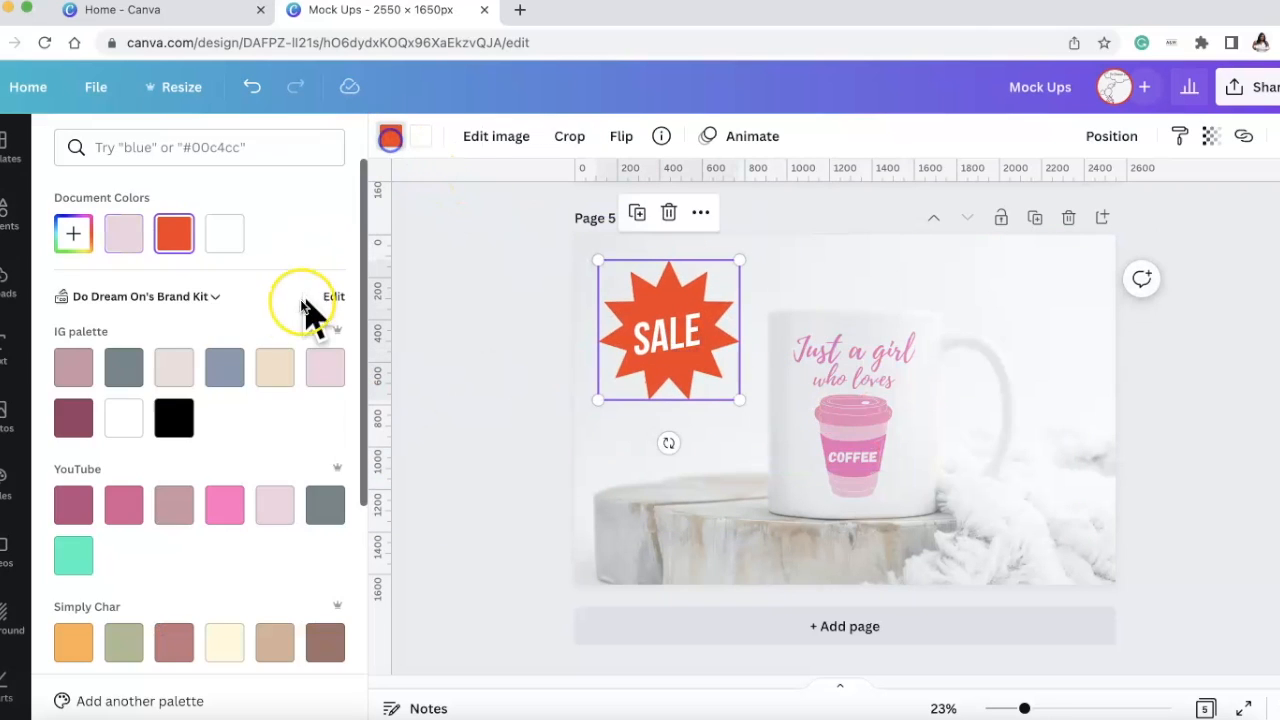
click(224, 505)
click(1143, 457)
drag(683, 346, 683, 326)
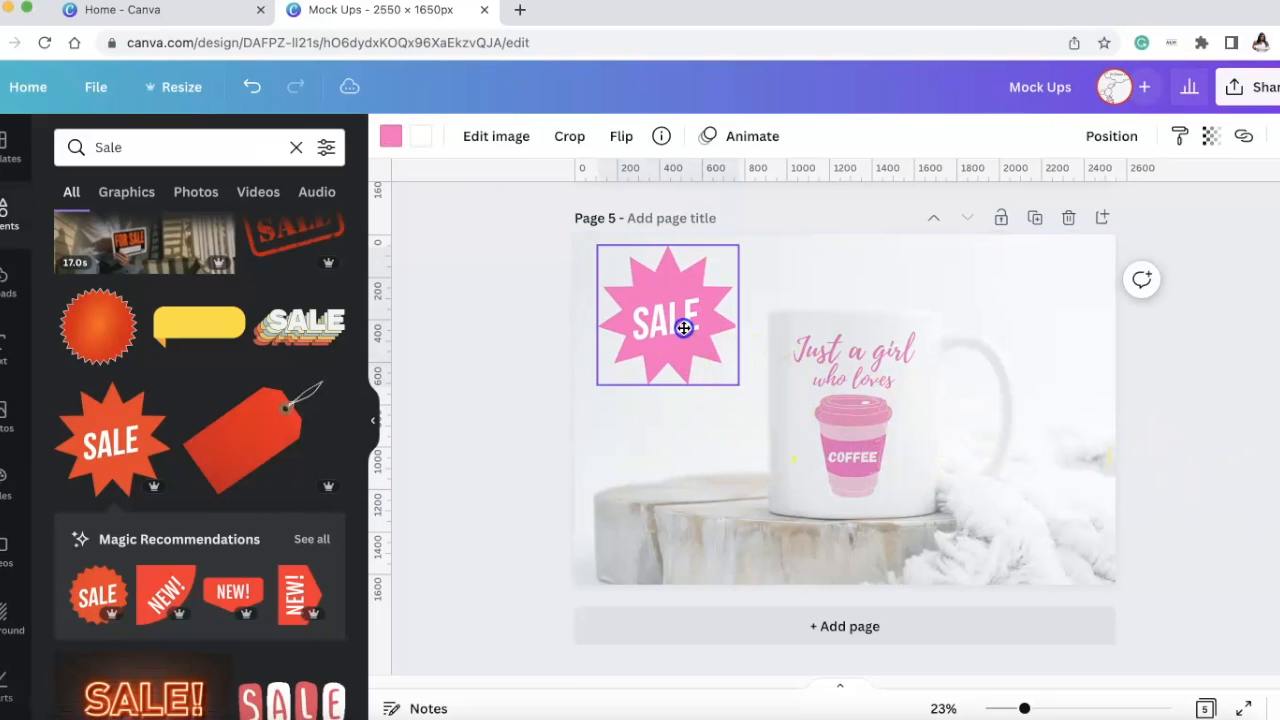
drag(738, 240, 689, 274)
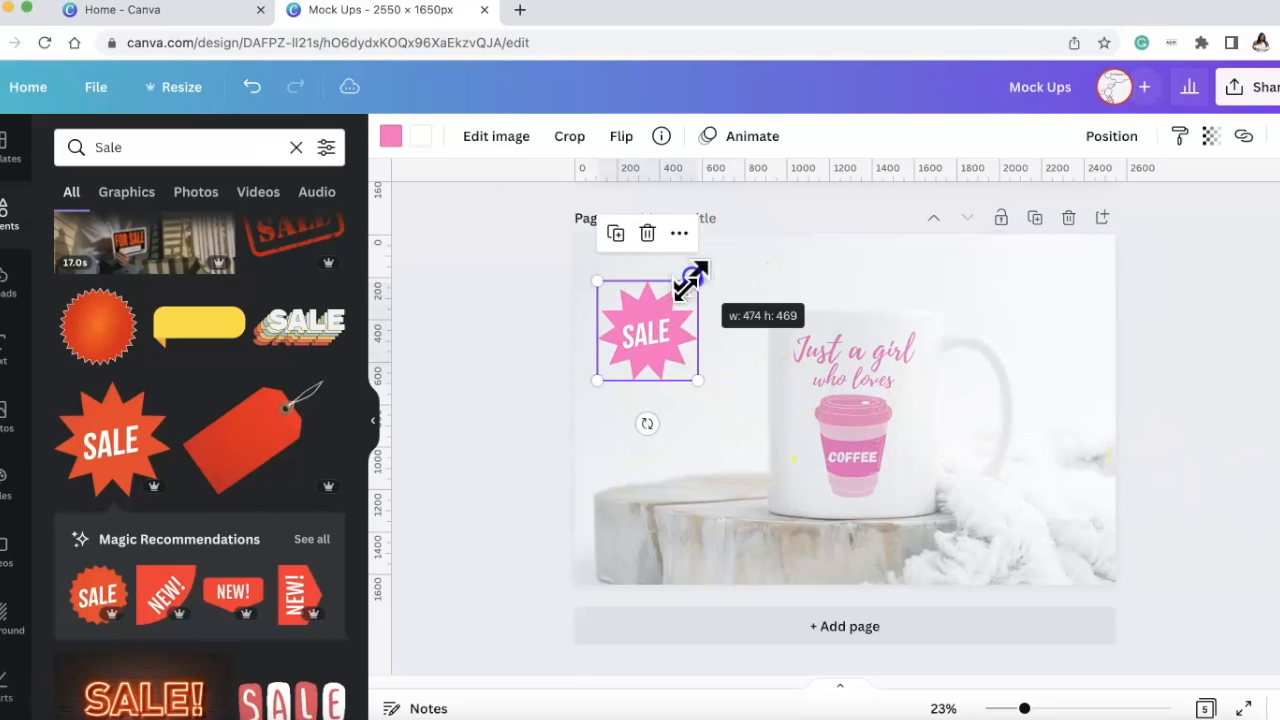
drag(645, 318, 633, 282)
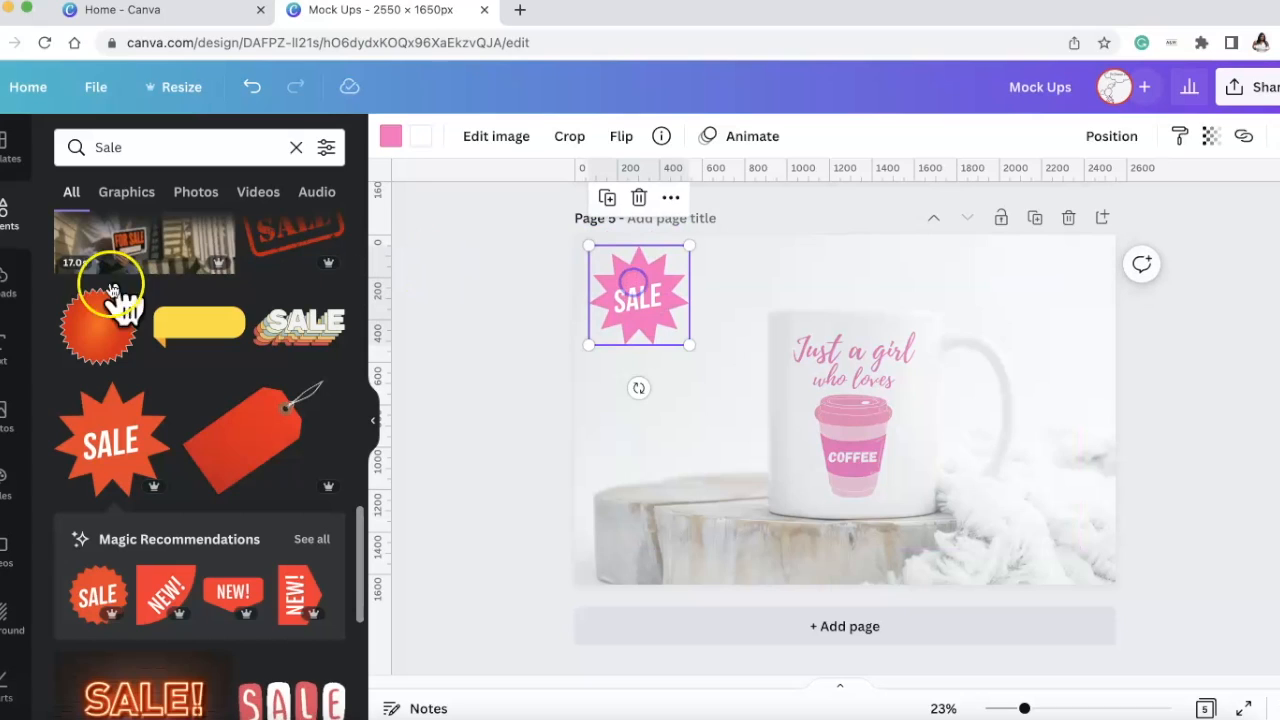
Add a body text box at font size 234 and widen it to about 2,093 px
click(12, 345)
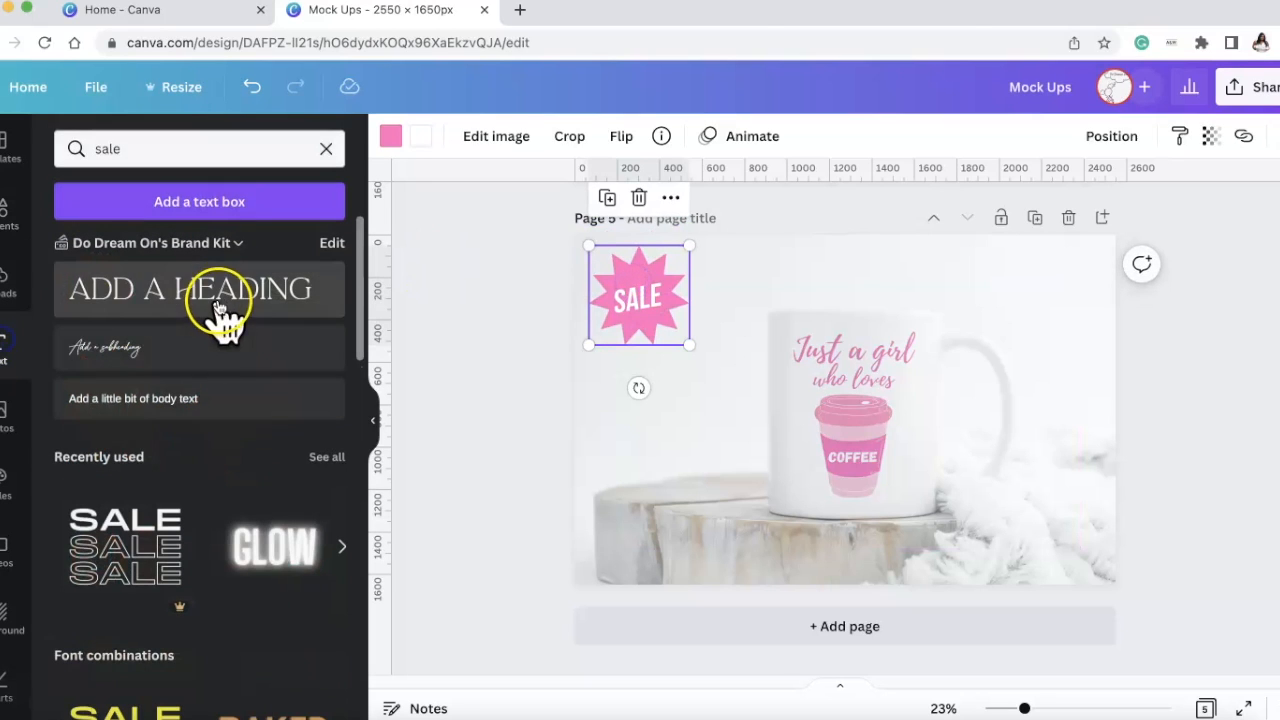
click(213, 385)
click(606, 135)
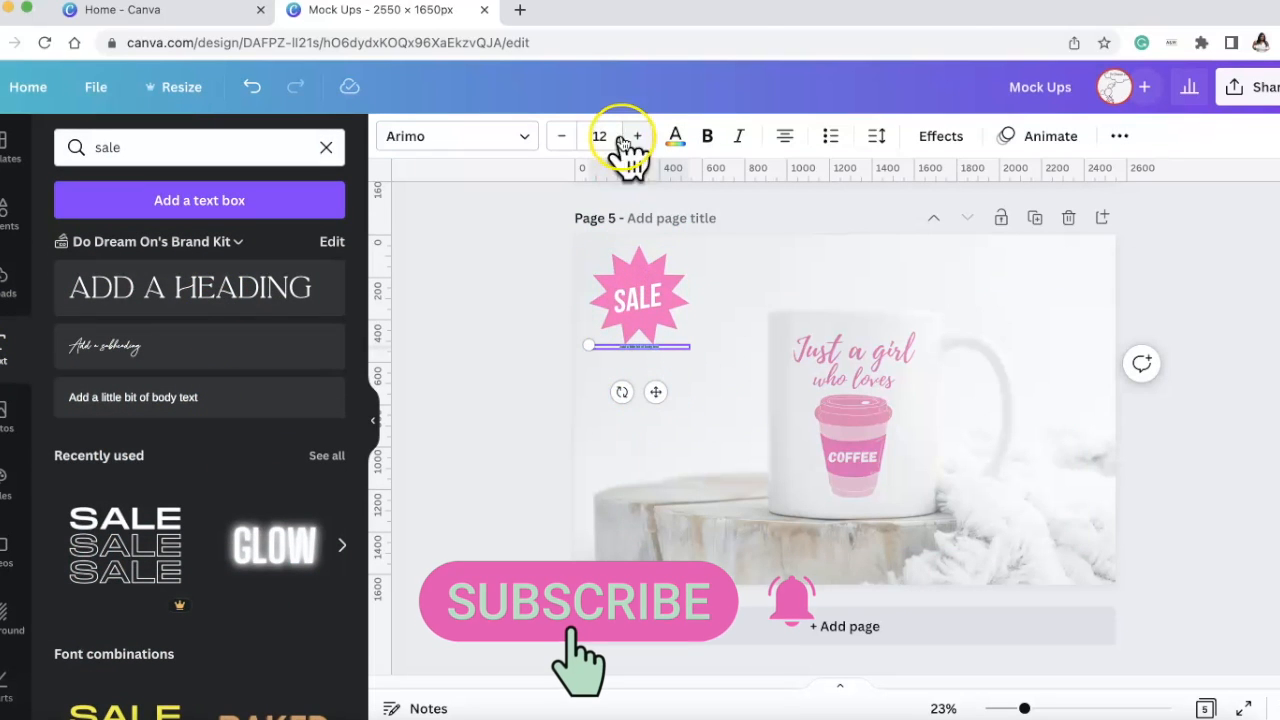
text(234)
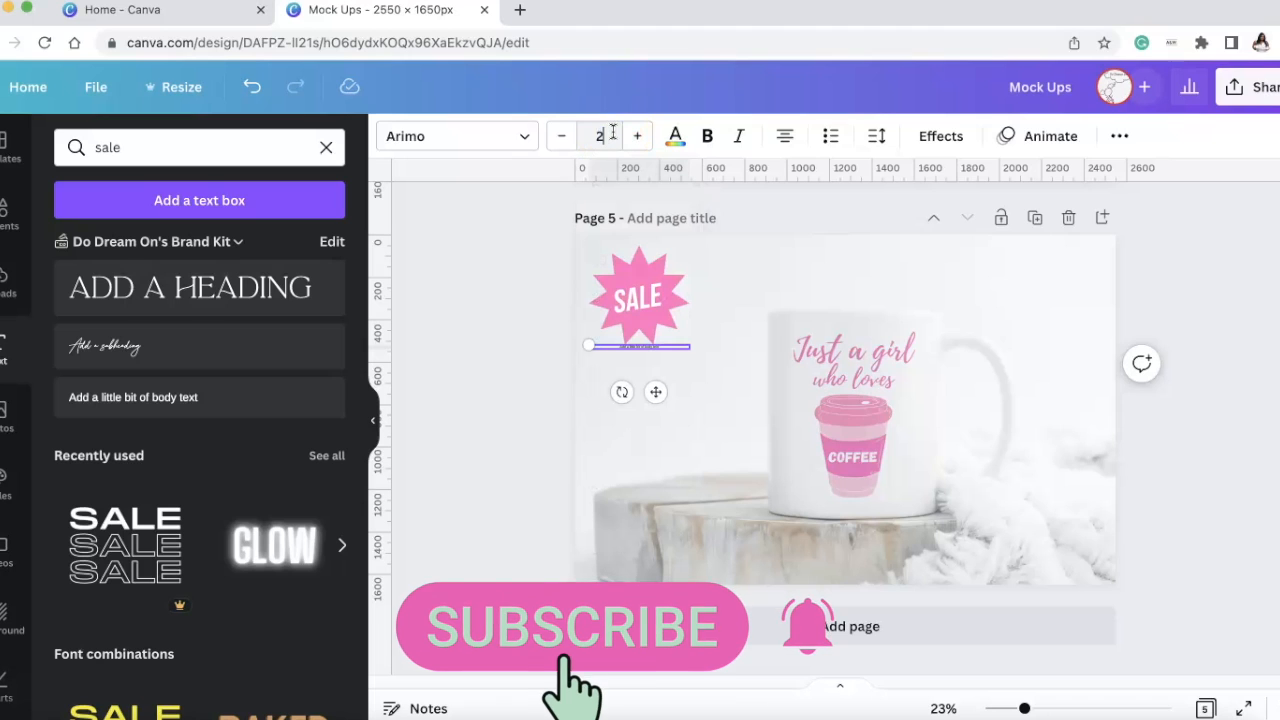
key(Return)
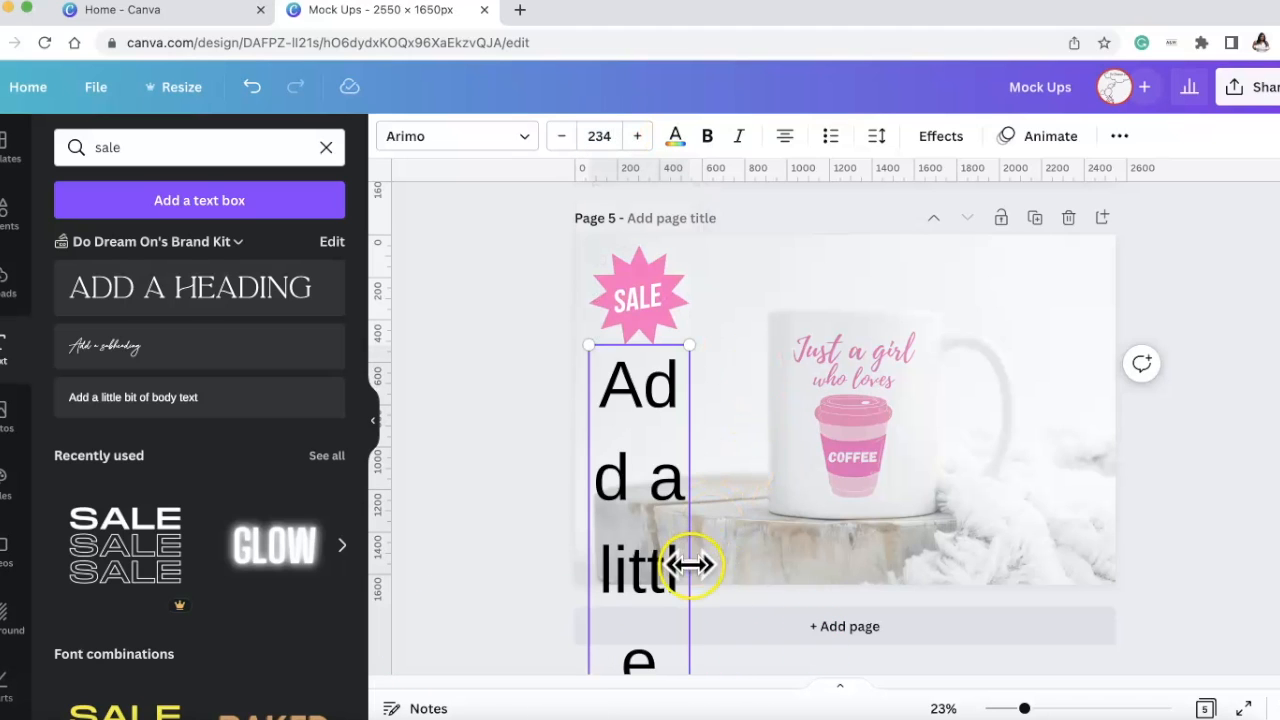
drag(690, 544, 1034, 314)
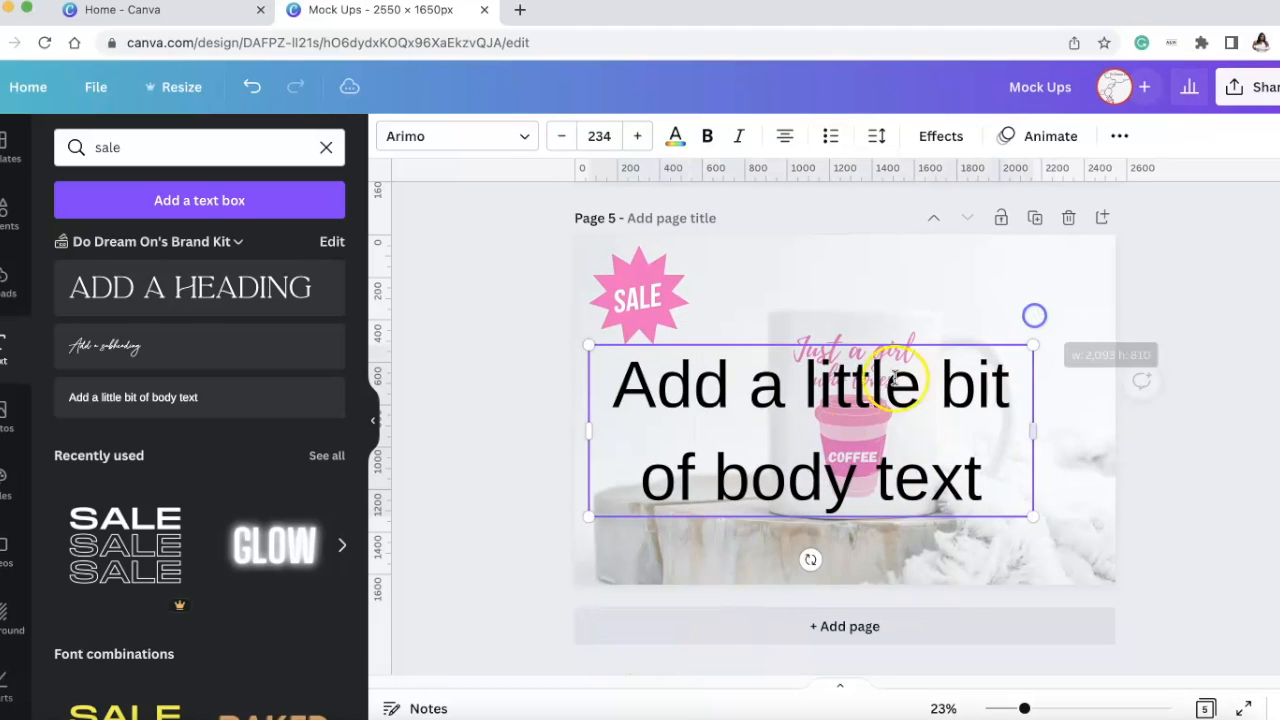
Replace the placeholder text with $12.99 and scale it down to font size 95.9 beneath the SALE sticker
double_click(849, 400)
triple_click(849, 400)
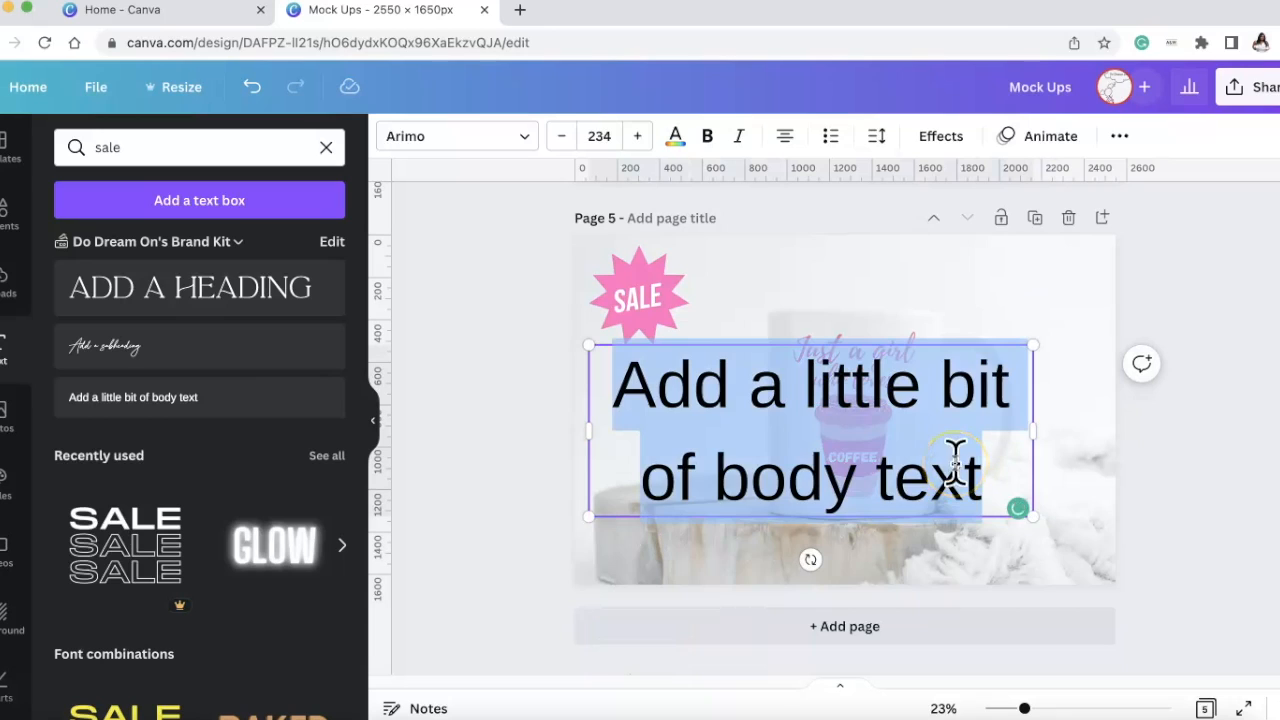
text($12.)
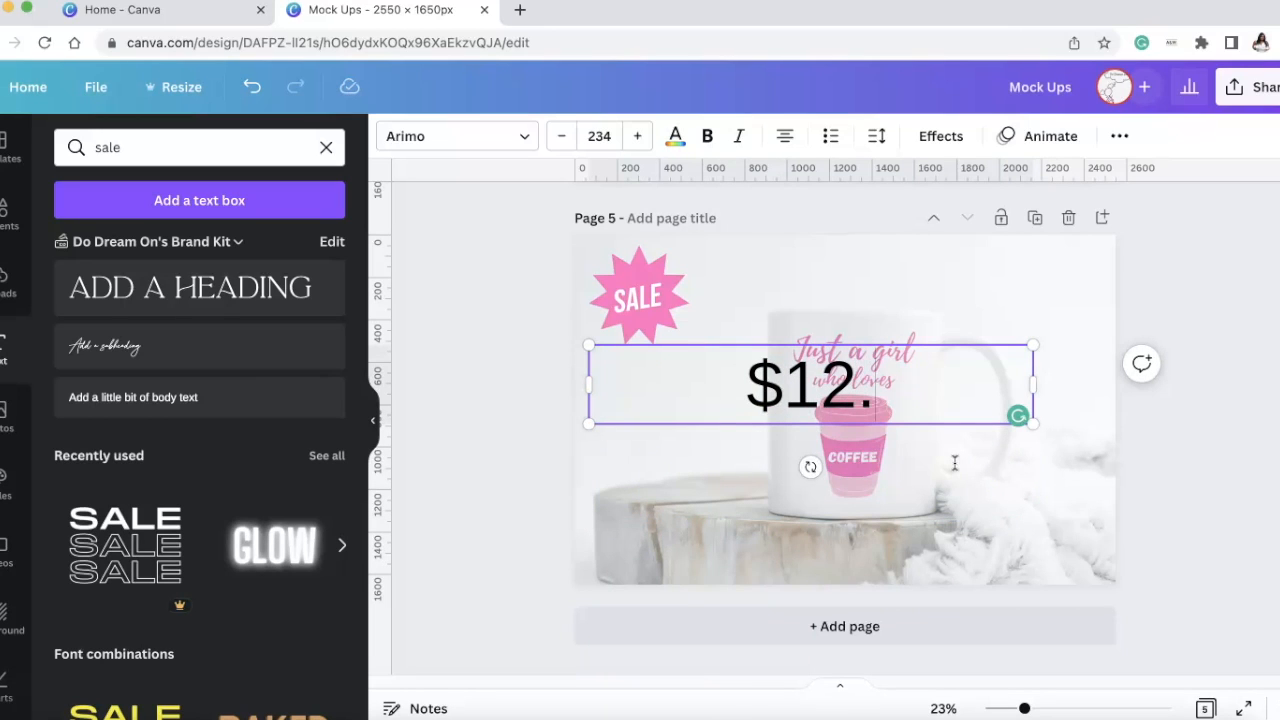
text(99)
drag(1033, 382, 718, 354)
click(745, 317)
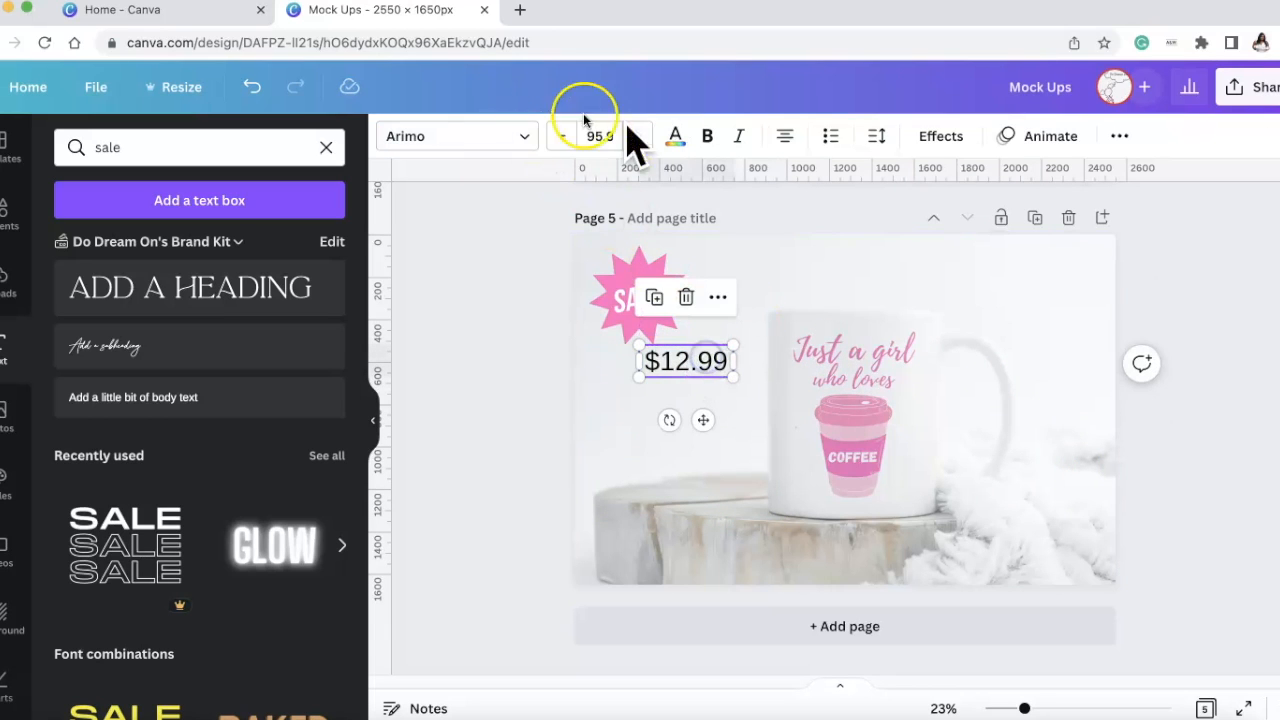
Color the $12.99 text the same pink as the SALE sticker and place it just below the sticker's lower edge
click(675, 137)
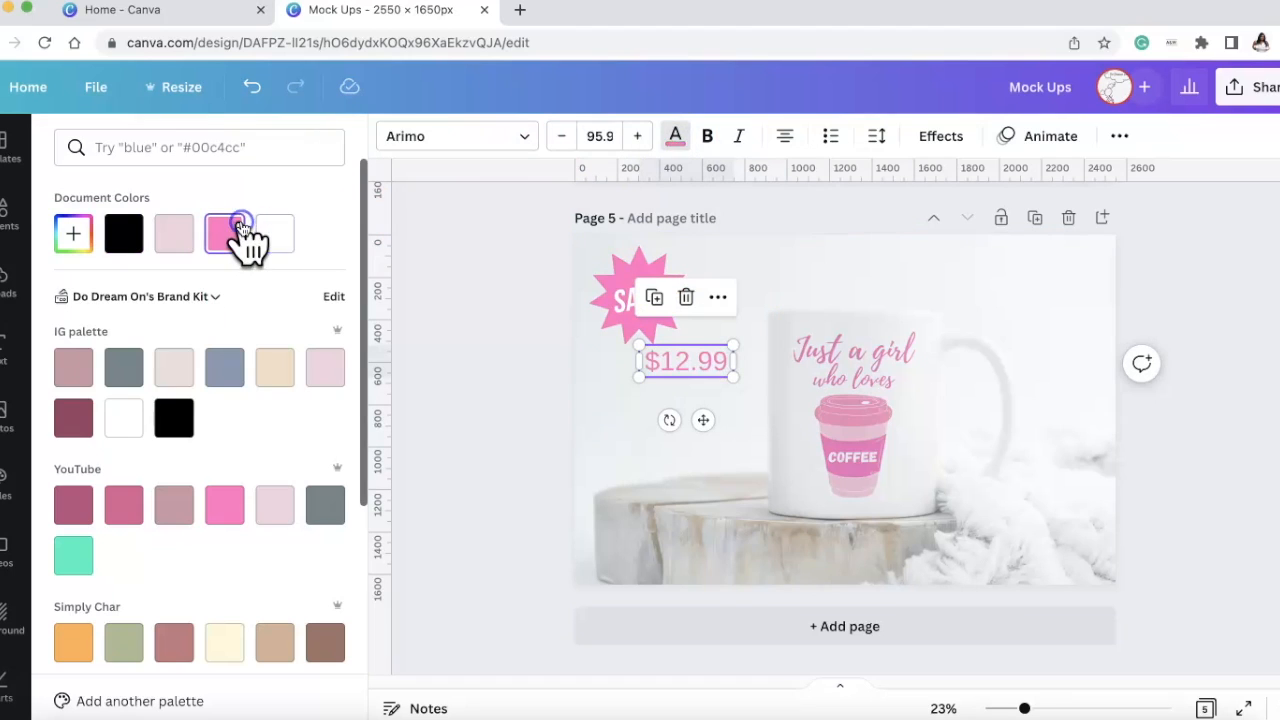
click(763, 575)
click(777, 387)
drag(706, 370, 716, 356)
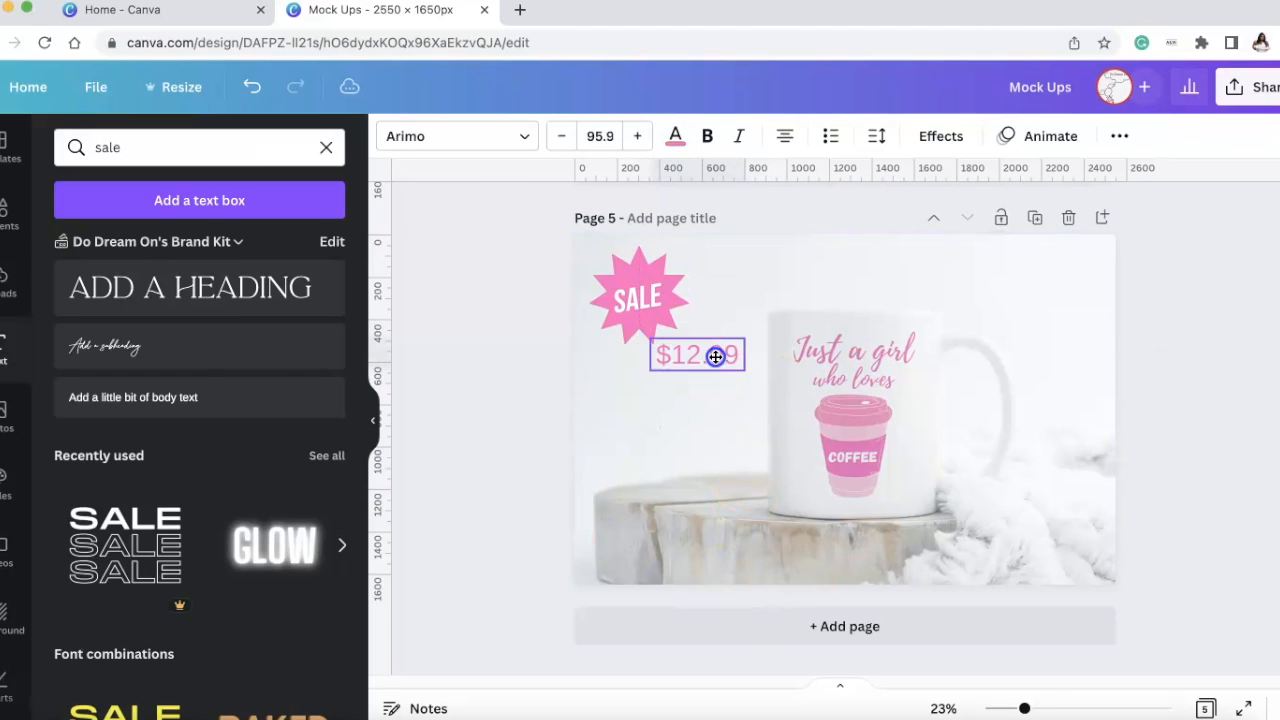
Delete the pink SALE starburst from page 5
click(686, 491)
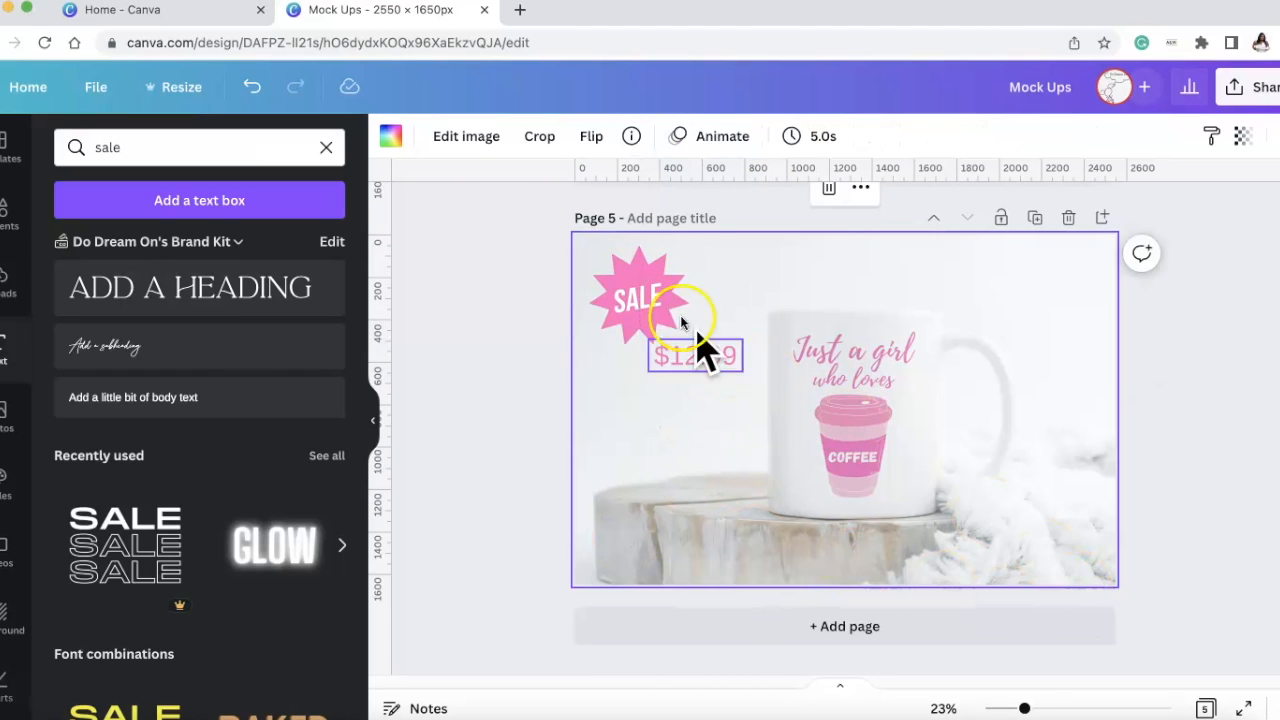
click(655, 300)
key(Delete)
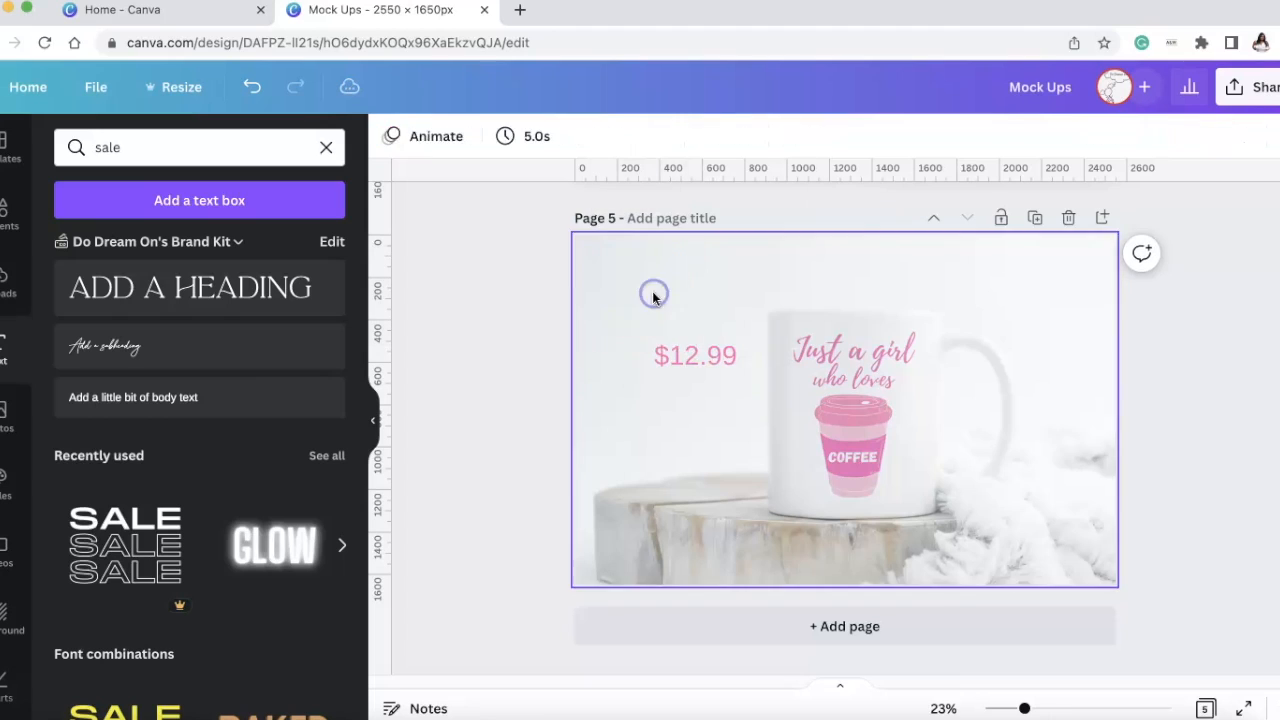
Replace the price text with New items, fit it on one line and move it to the page's upper-left corner
click(699, 362)
double_click(694, 357)
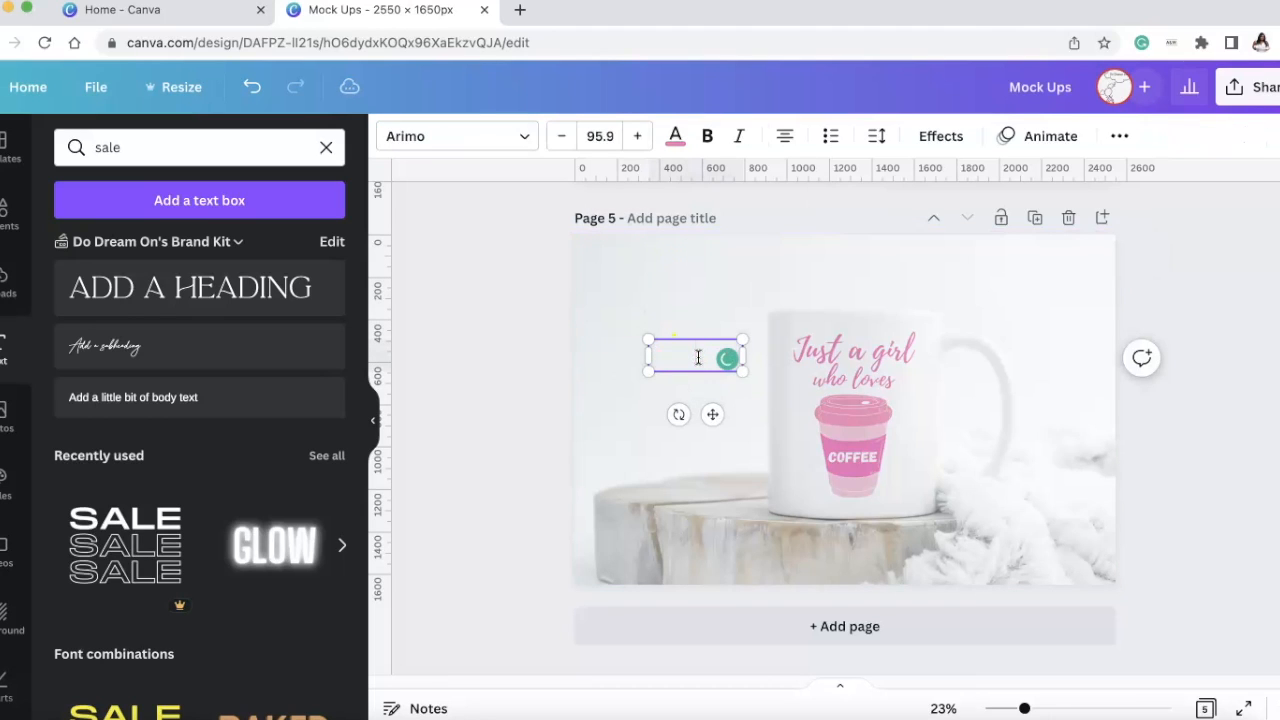
text(New items)
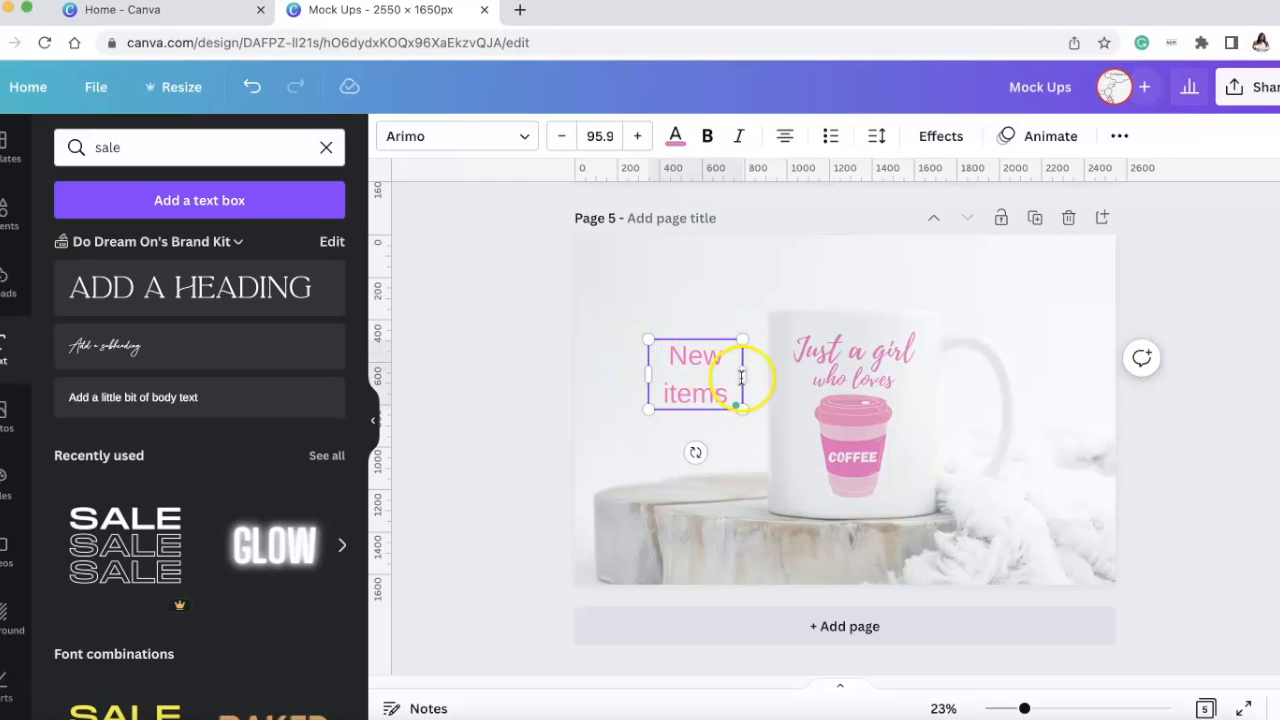
drag(745, 373, 668, 271)
click(775, 358)
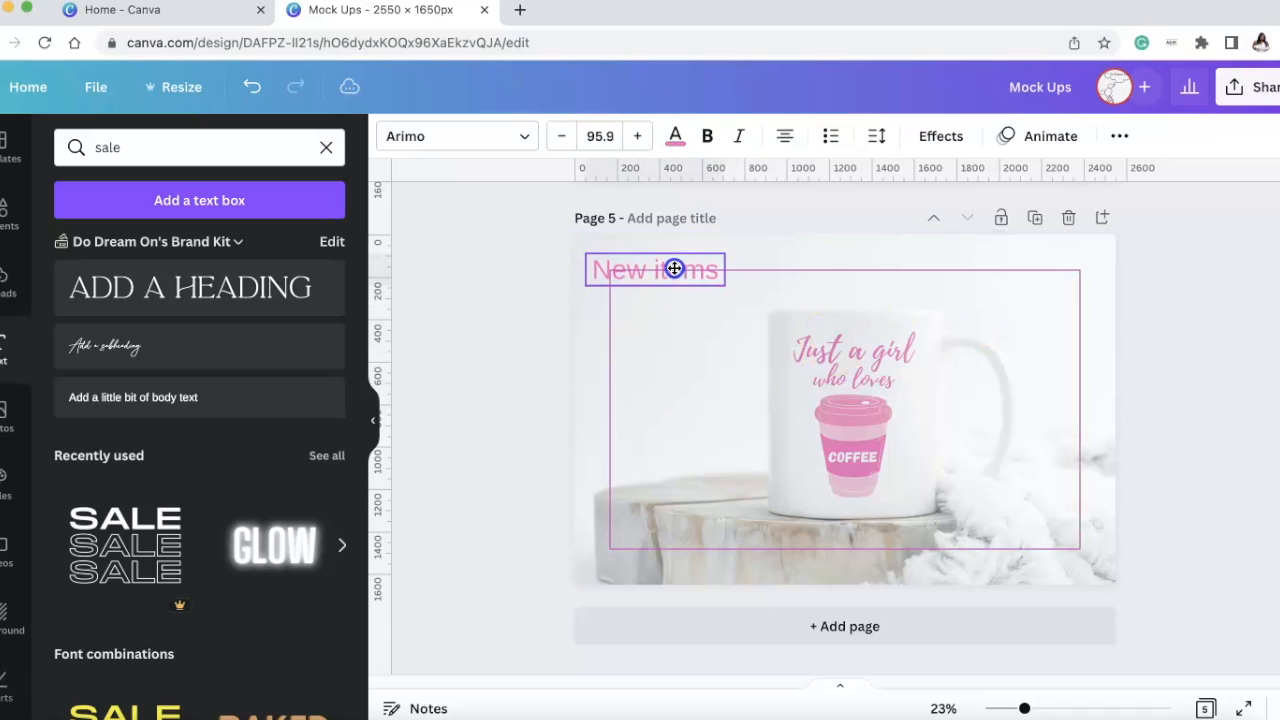
click(1203, 385)
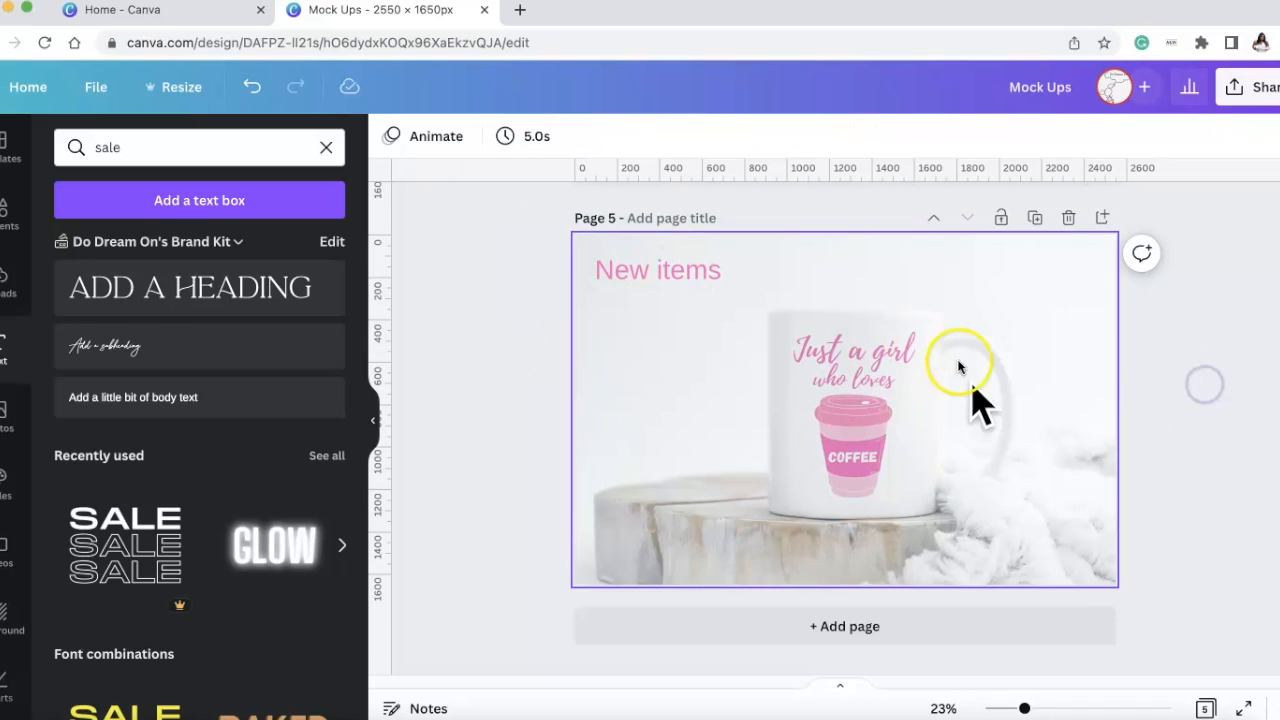
double_click(645, 270)
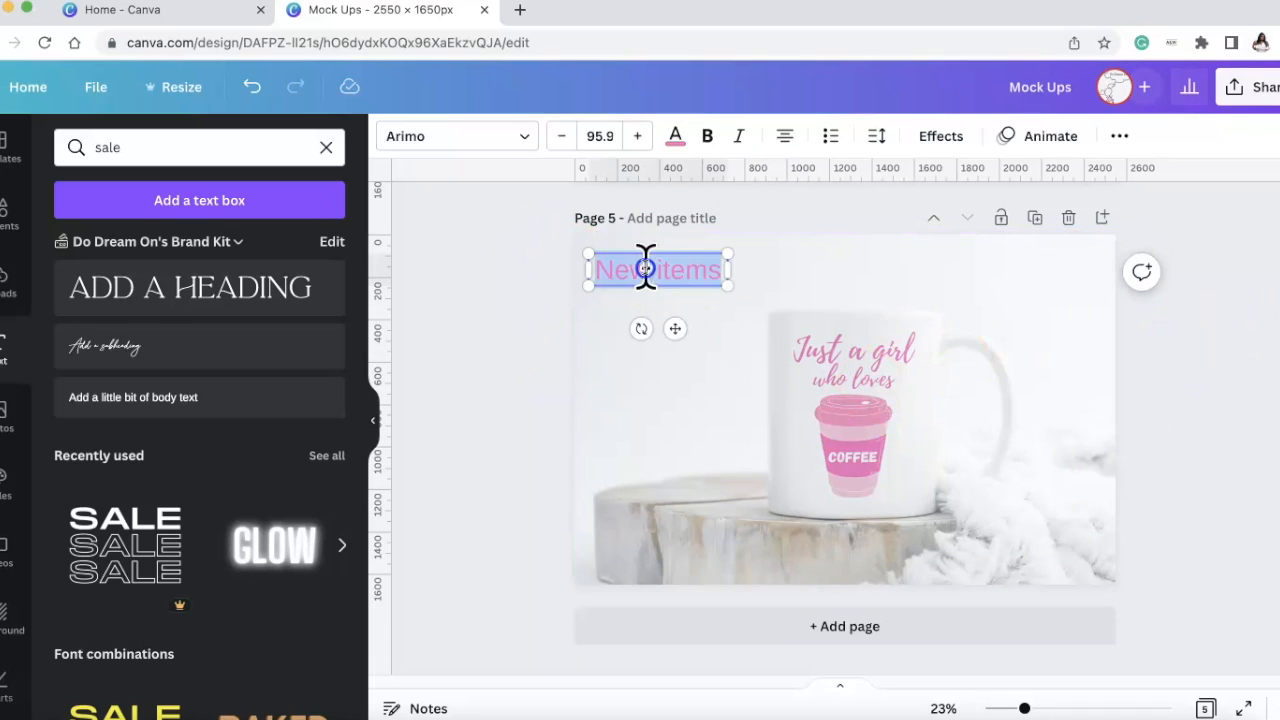
text(W)
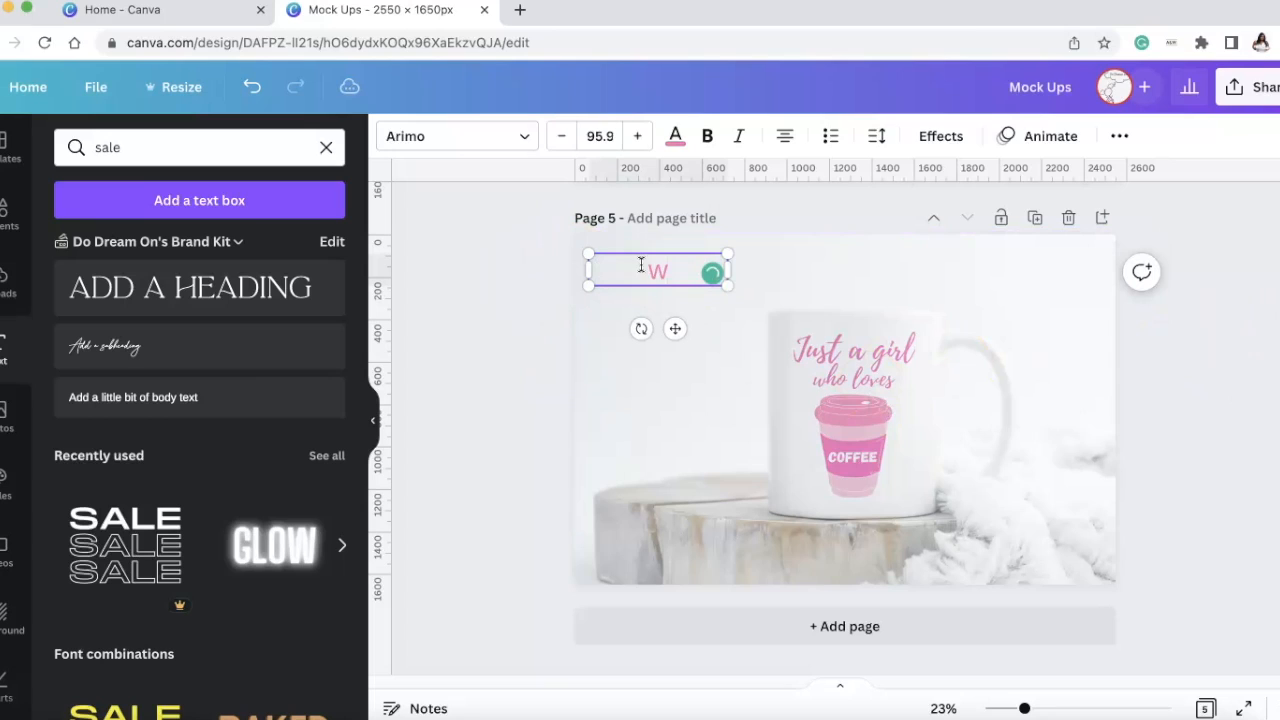
text(ww.doshopon.com)
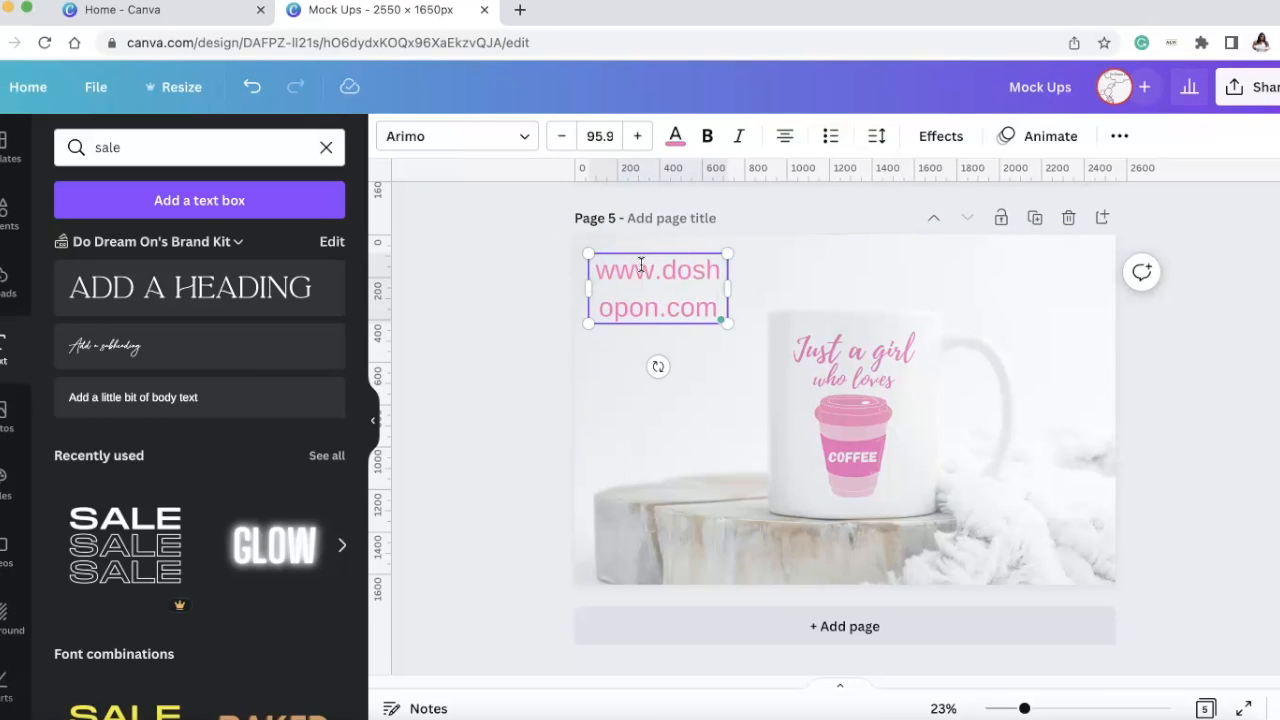
Fit the web address on one line at font size 47.9 and move it to the lower-right corner of page 5
mouse_move(735, 279)
mouse_down()
mouse_move(857, 277)
mouse_move(809, 263)
mouse_move(727, 272)
mouse_up()
click(1107, 280)
drag(626, 288, 716, 580)
drag(844, 580, 1020, 577)
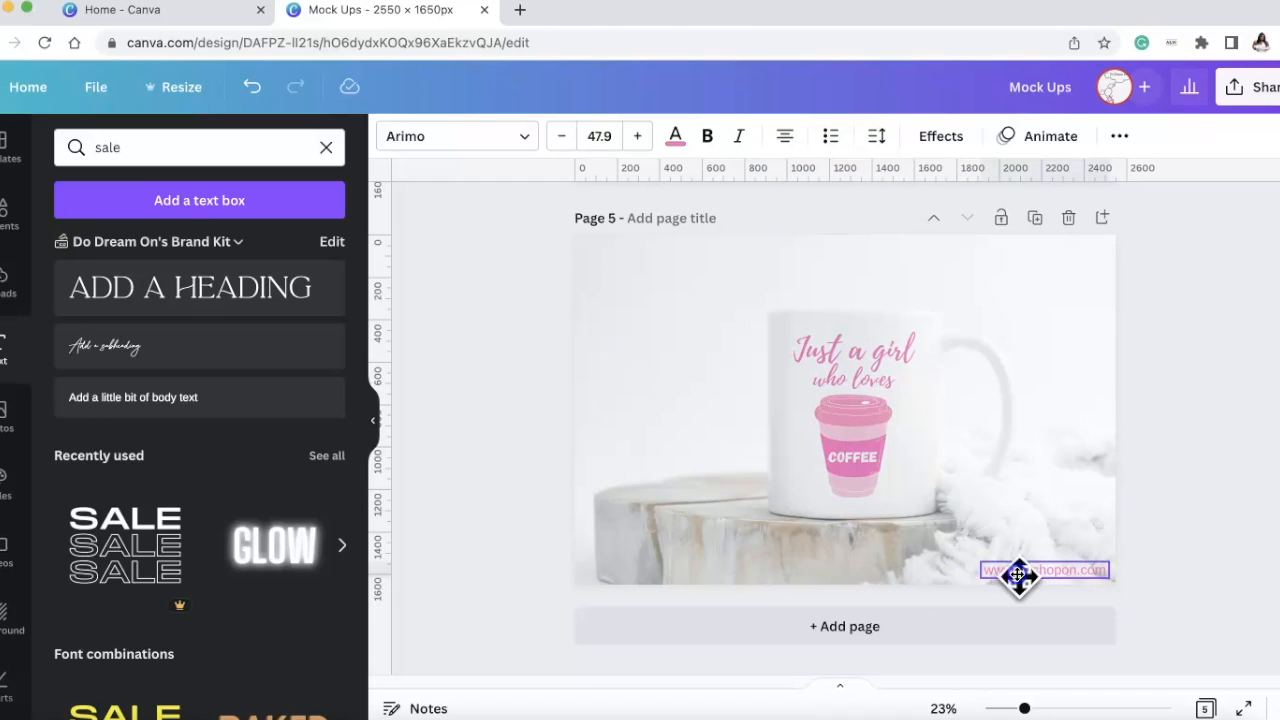
click(1191, 318)
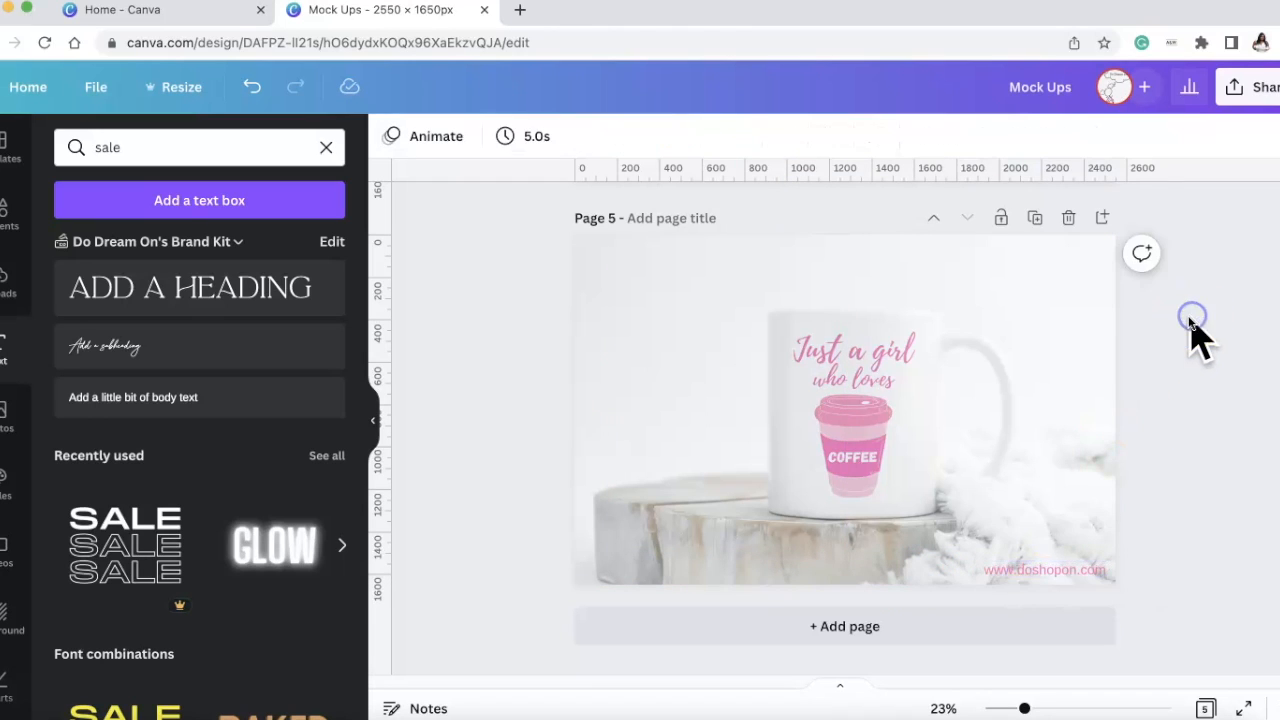
click(1072, 567)
drag(1072, 567, 698, 563)
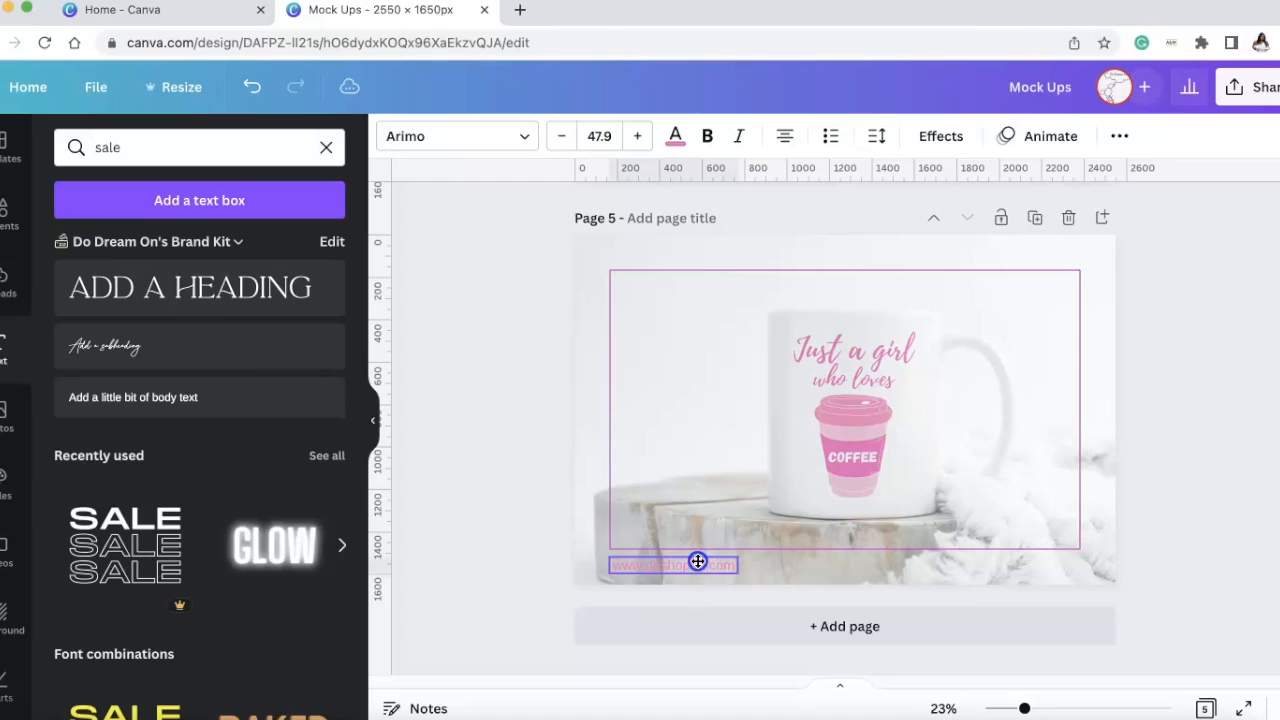
drag(701, 563, 705, 565)
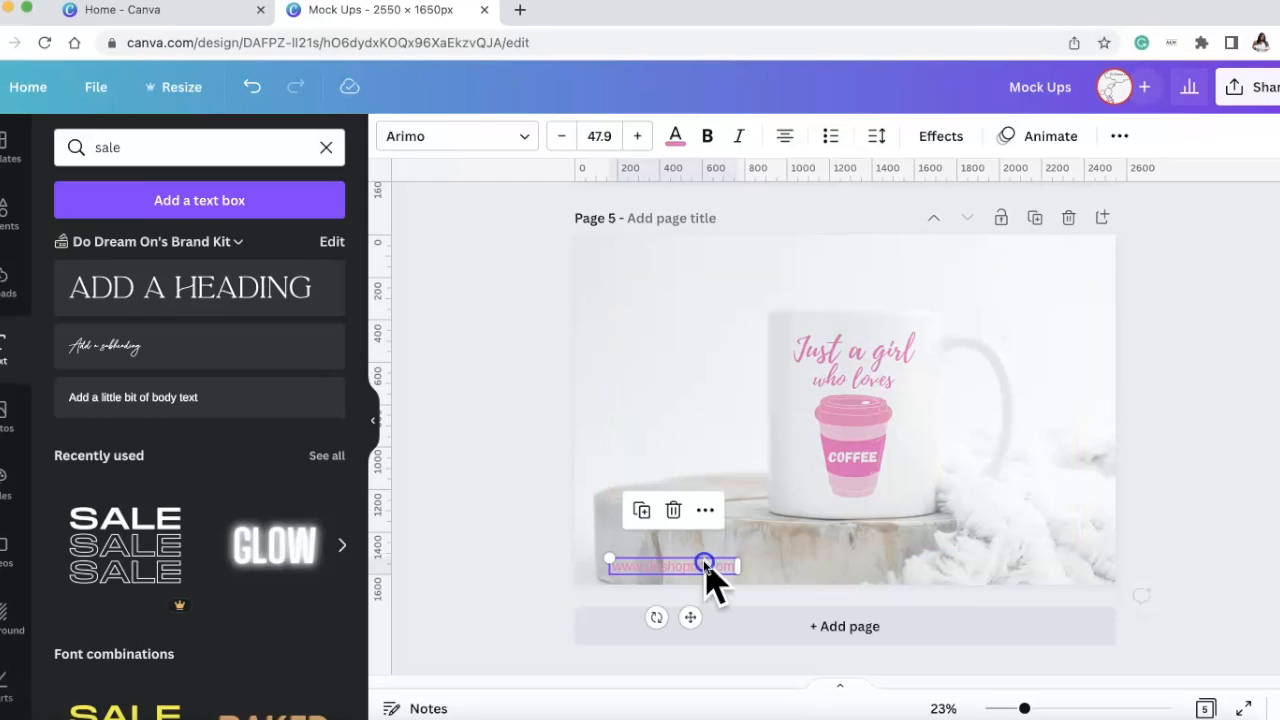
click(1207, 280)
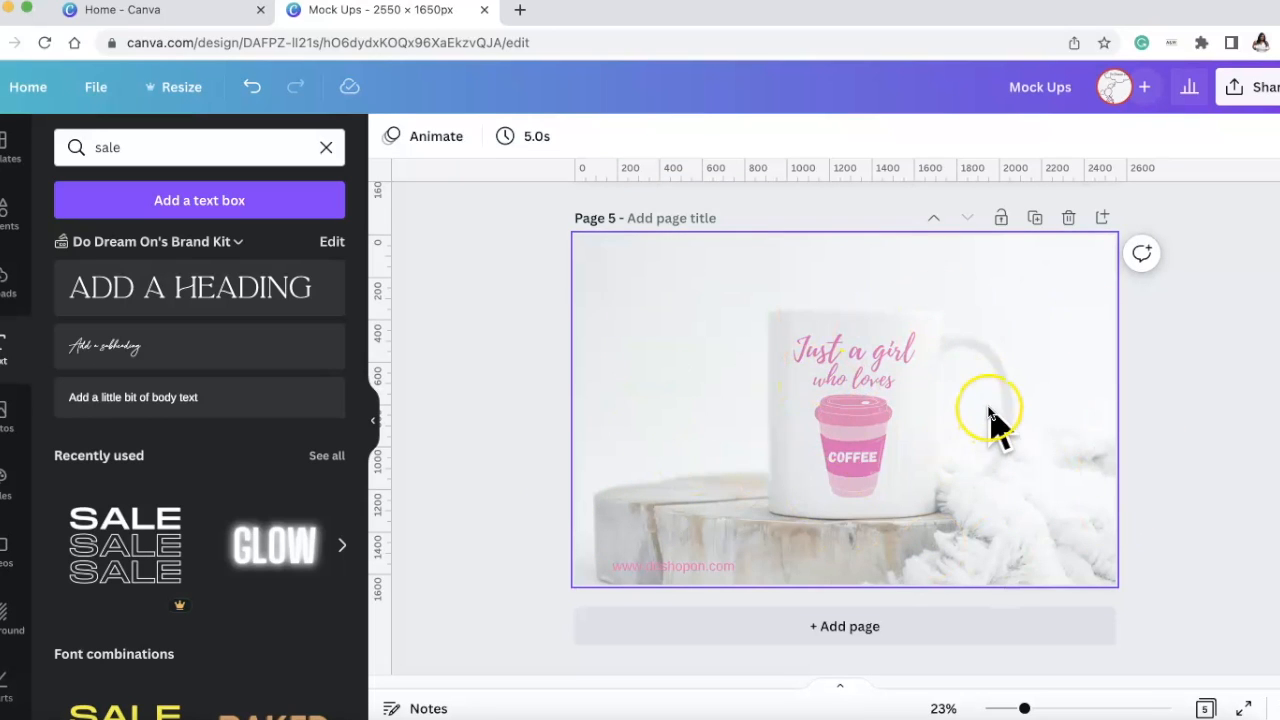
Add a blank page after page 5 and search the elements library for Coffe lover
click(1097, 218)
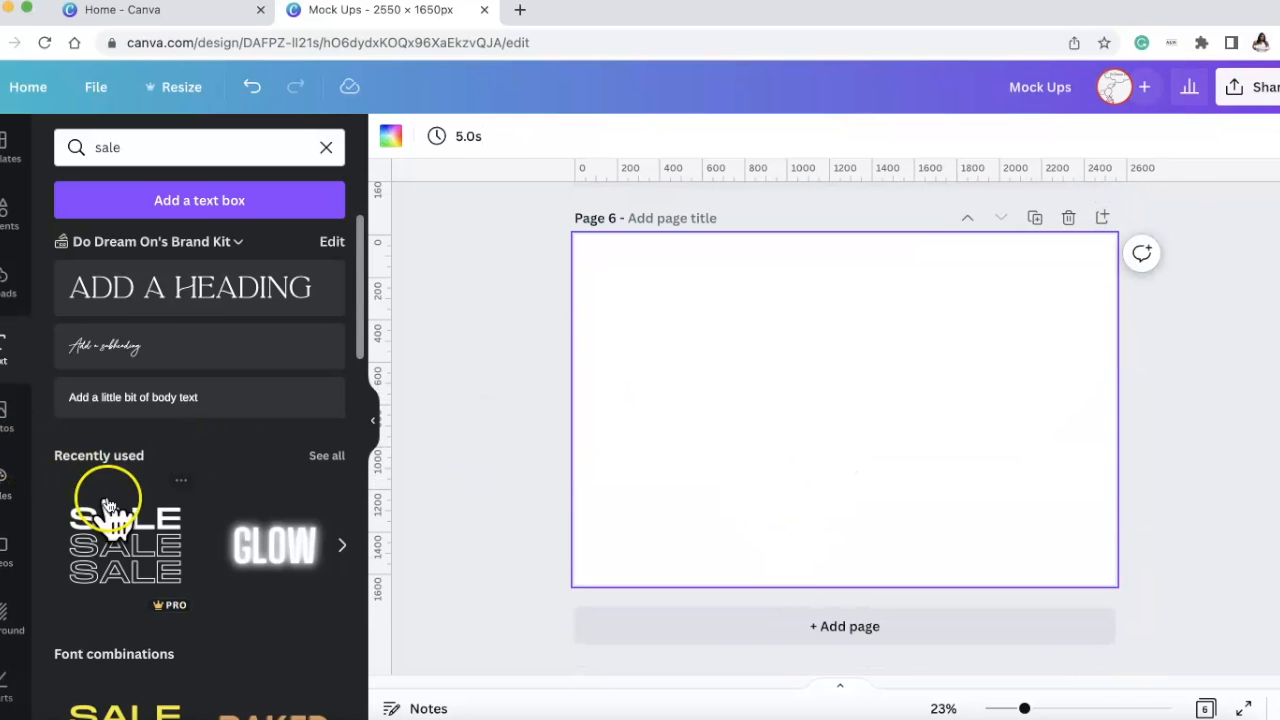
click(22, 218)
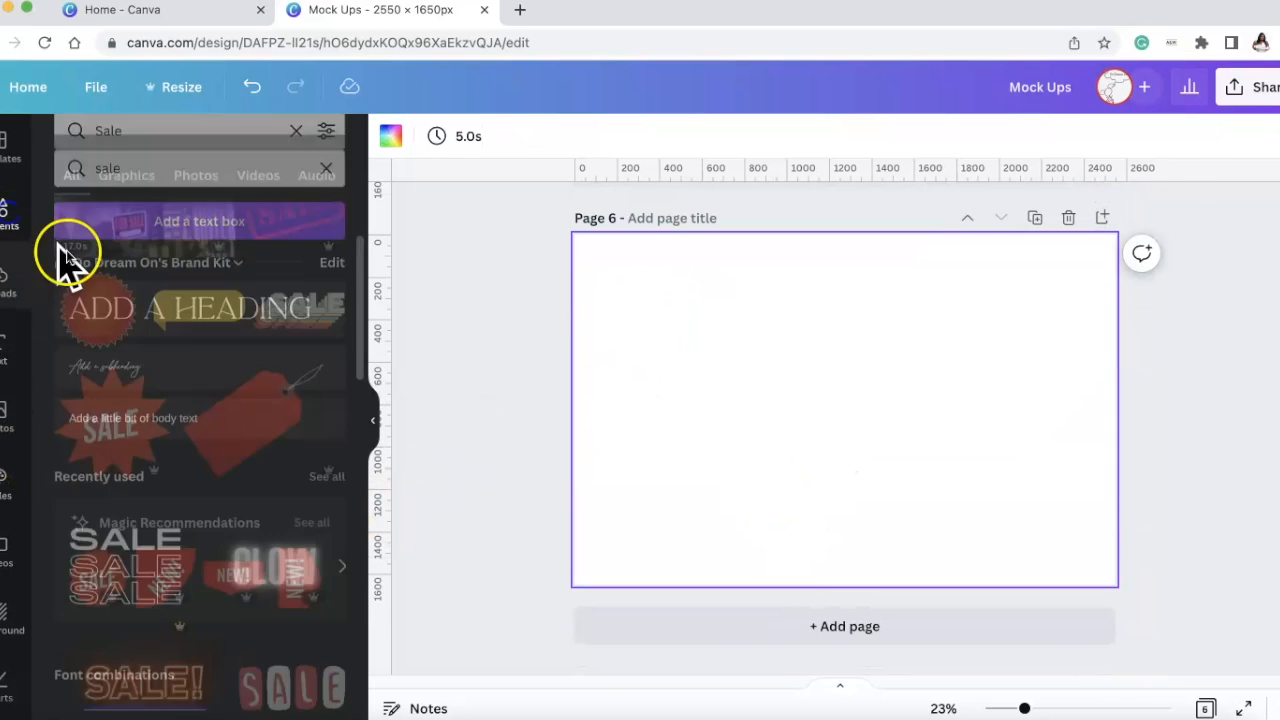
click(288, 147)
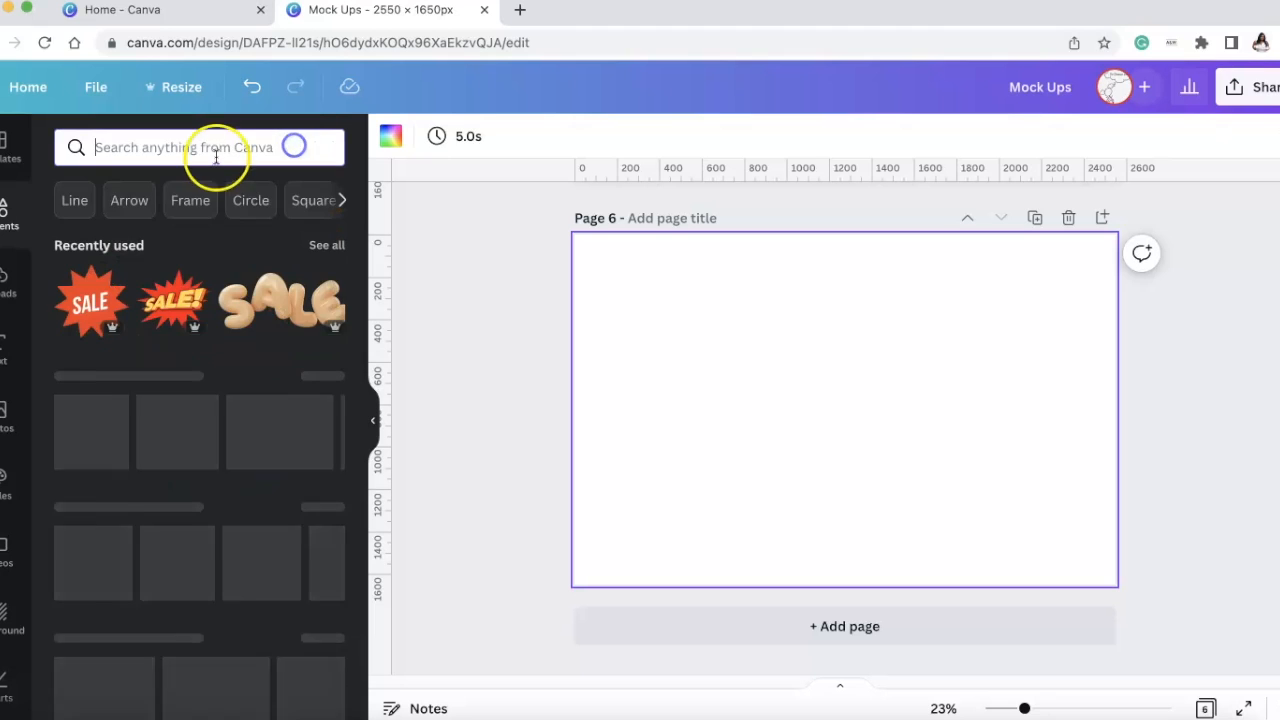
text(Coffe lover)
key(Return)
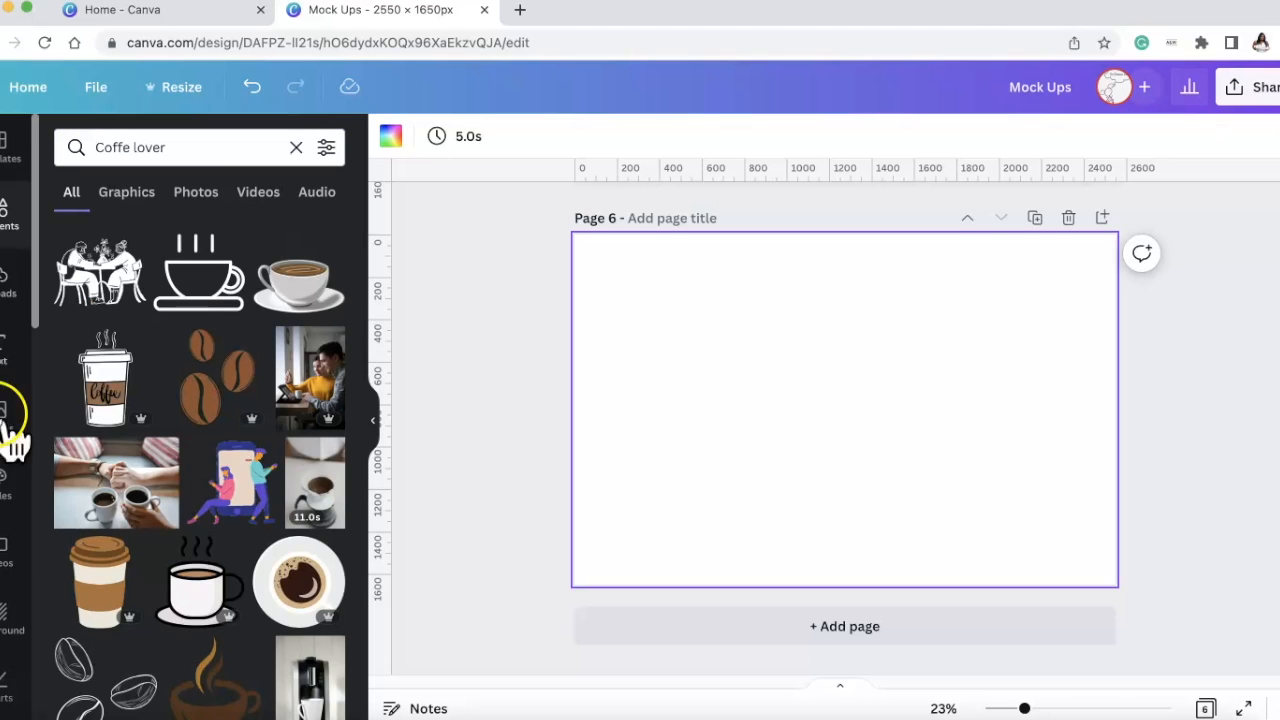
click(110, 402)
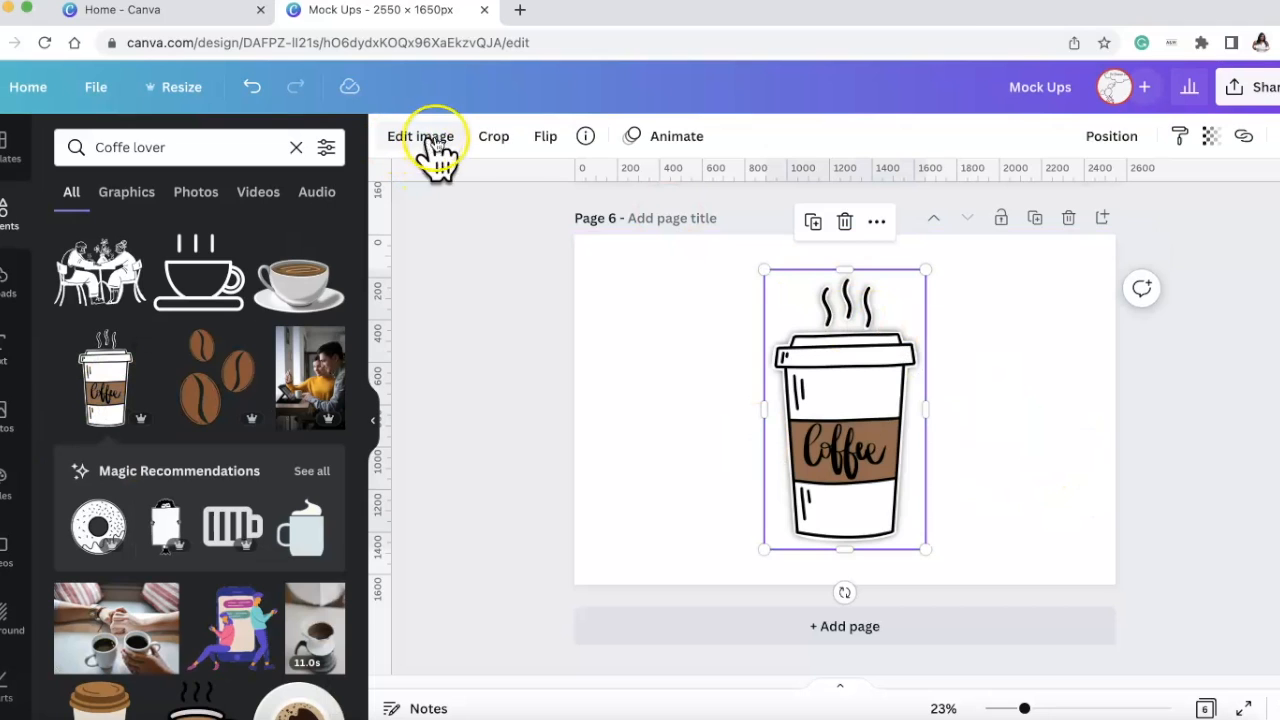
click(549, 449)
click(860, 323)
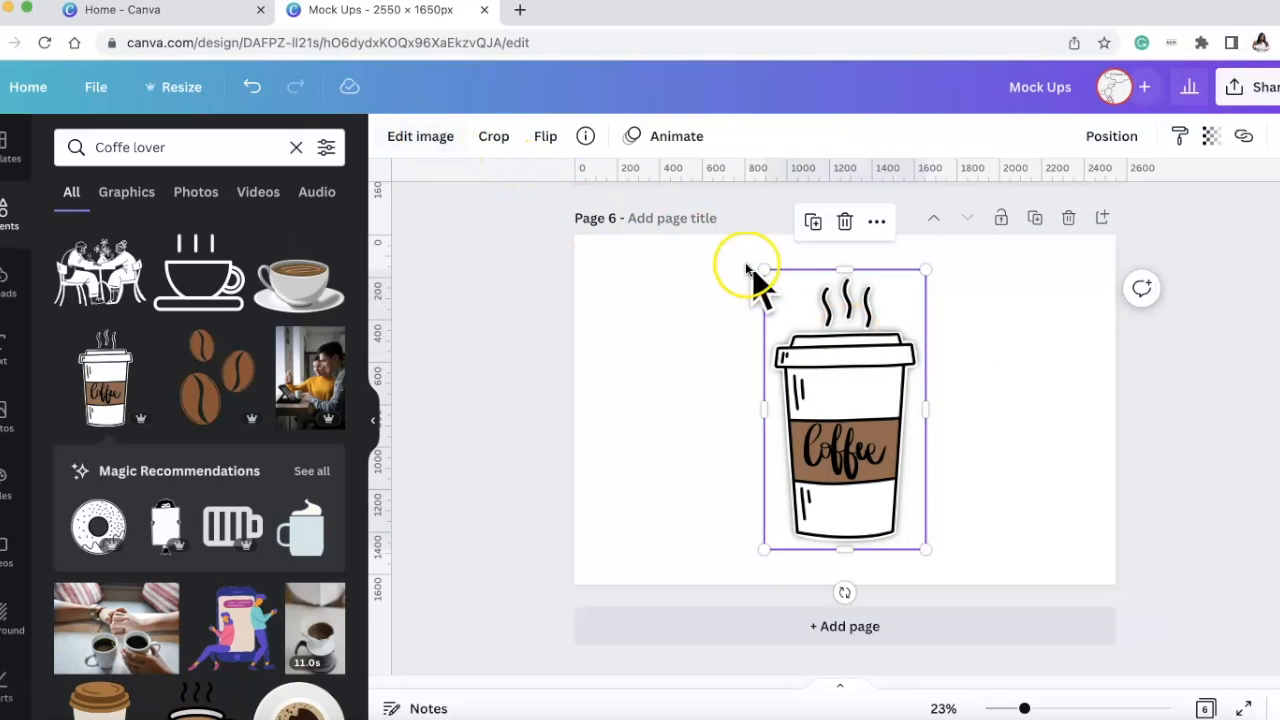
click(430, 136)
scroll(200, 500, down, 5)
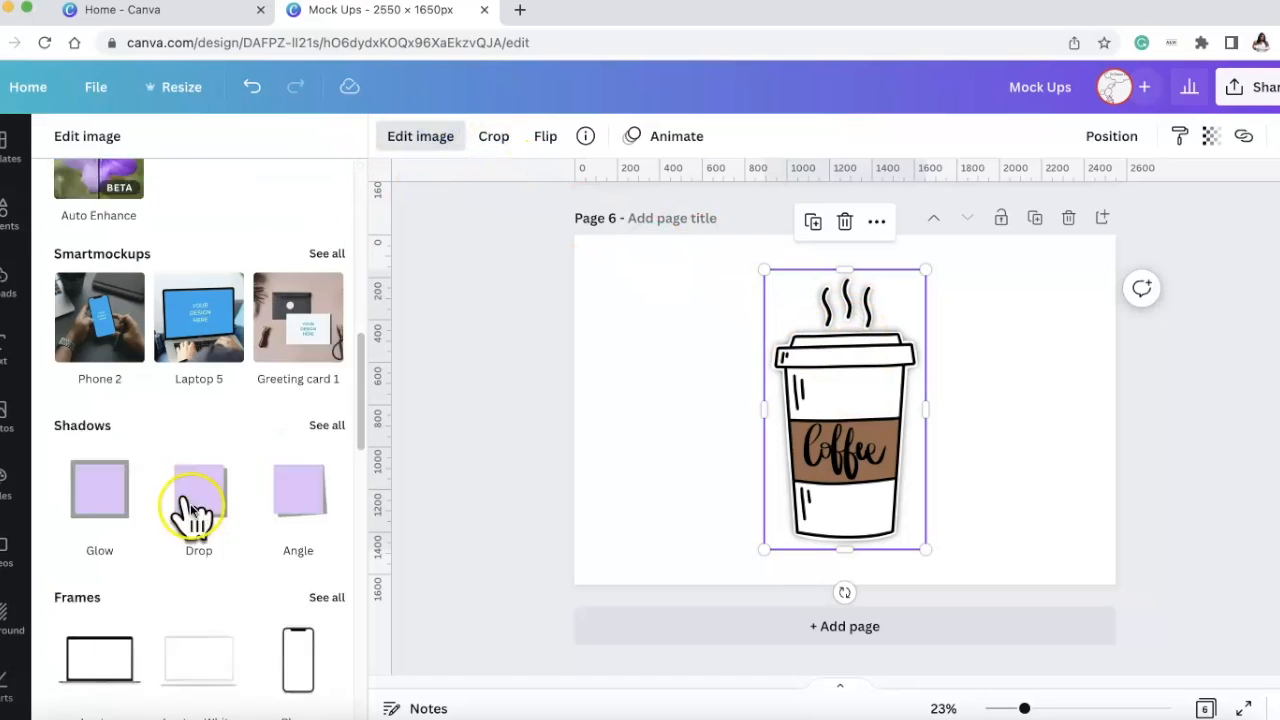
key(Delete)
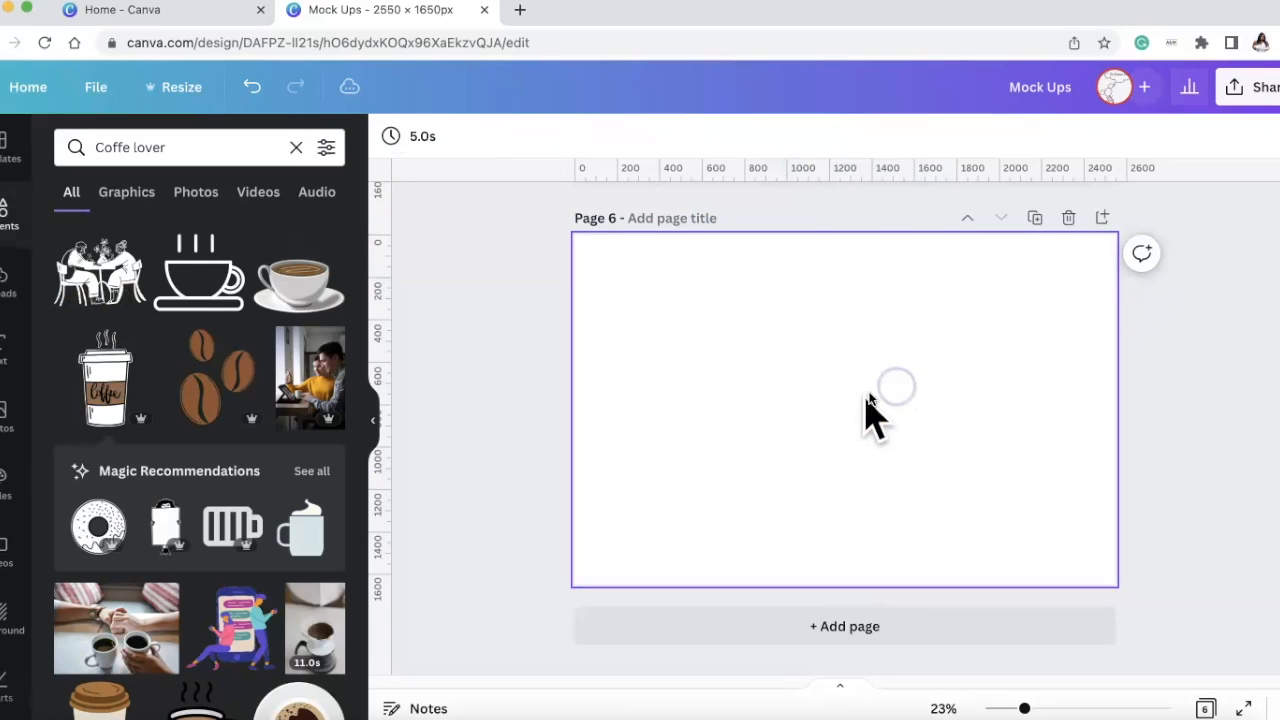
Add the black line-art coffee cup and the brown coffee beans to page 6, placing the beans at the cup's upper right
click(220, 275)
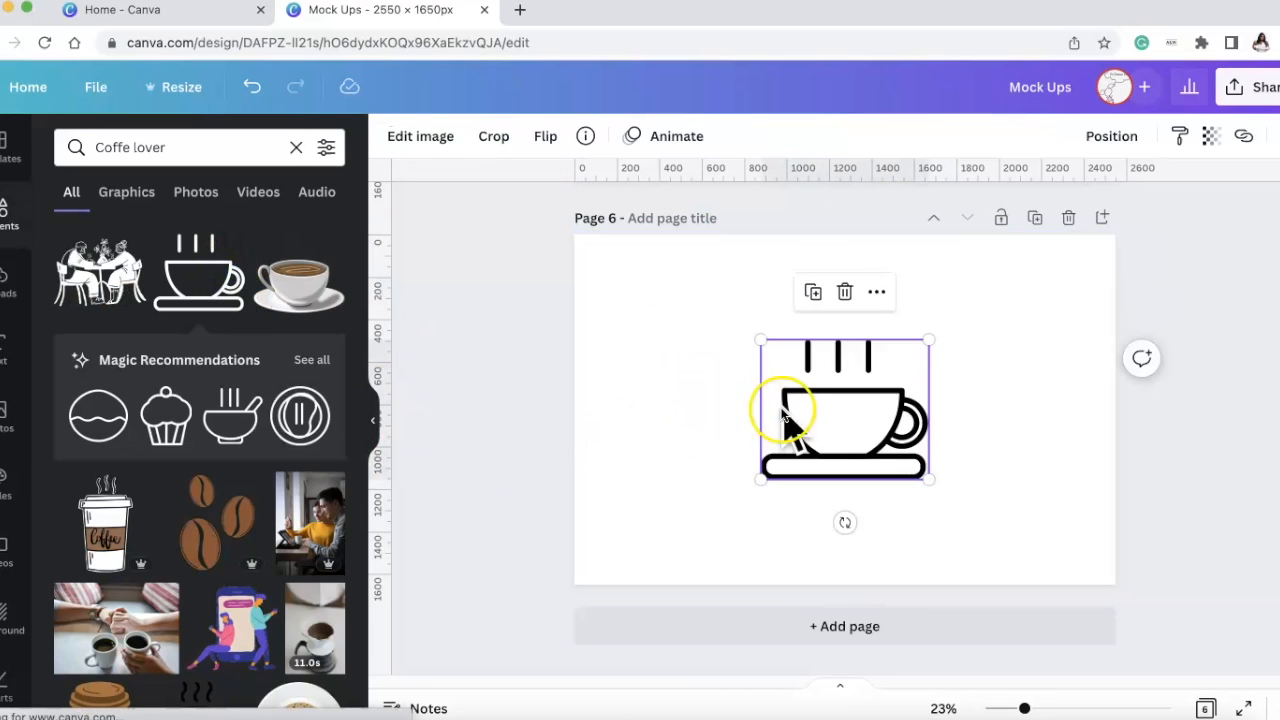
click(230, 535)
drag(828, 420, 960, 352)
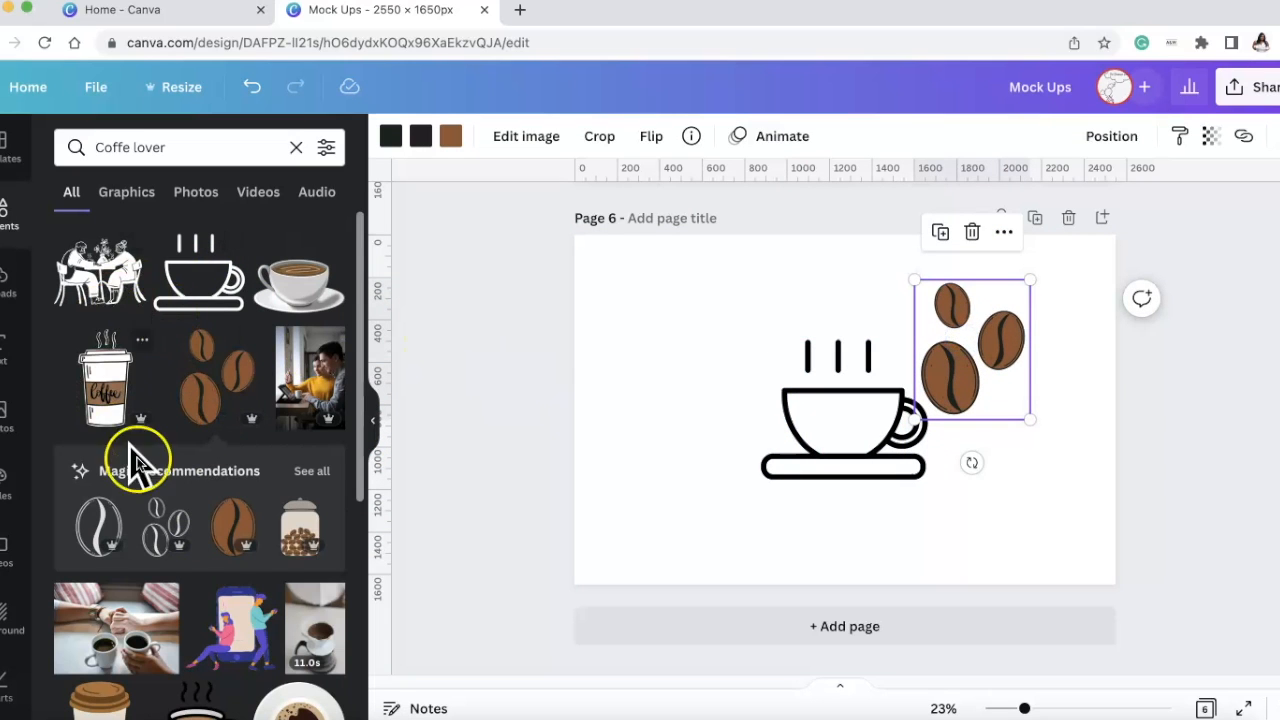
Add the round dark-brown Coffee Time badge to page 6 and place it at the cup's upper left
scroll(277, 629, down, 4)
scroll(105, 455, down, 5)
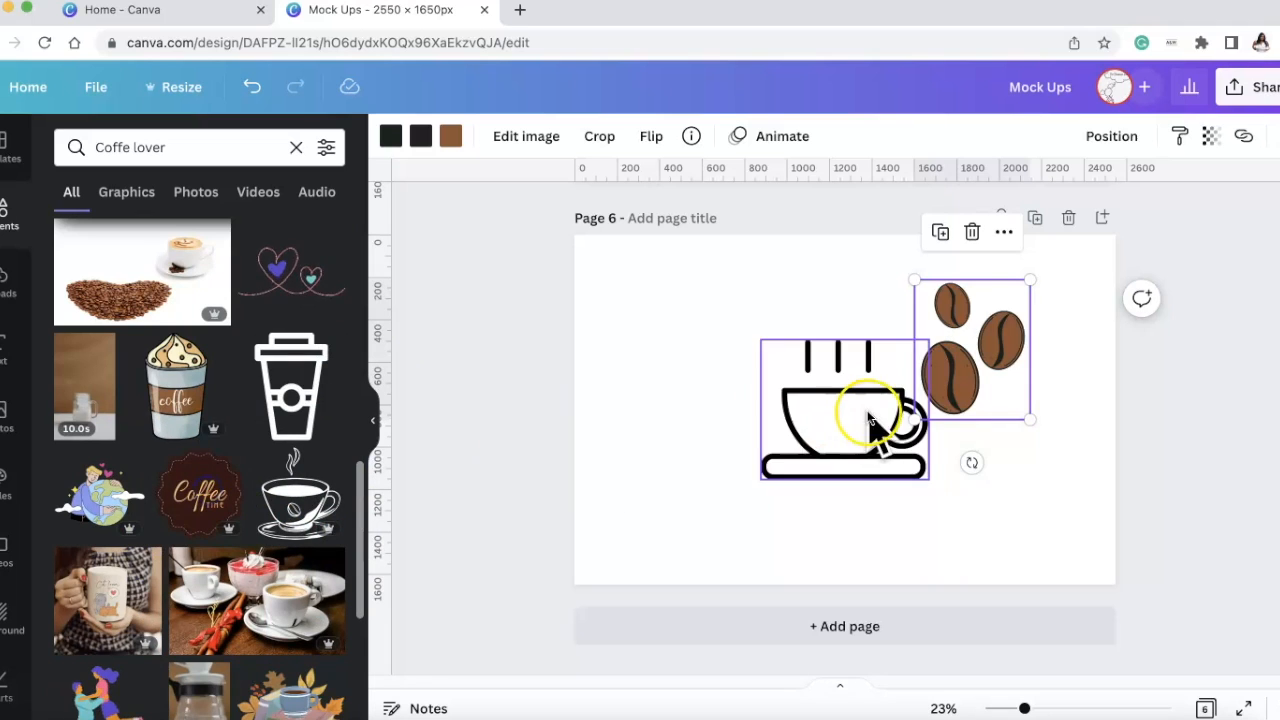
drag(820, 405, 673, 334)
click(648, 532)
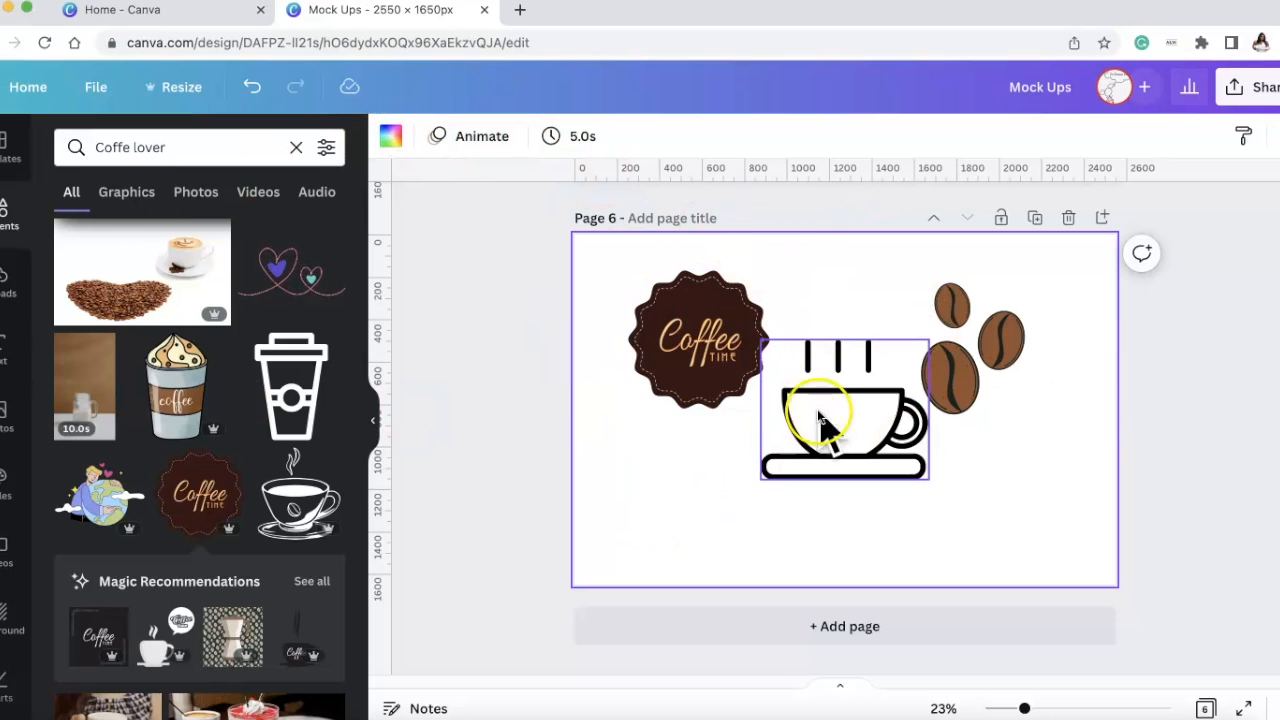
Check the Coffee Time badge's image editing options for Smartmockups
click(725, 340)
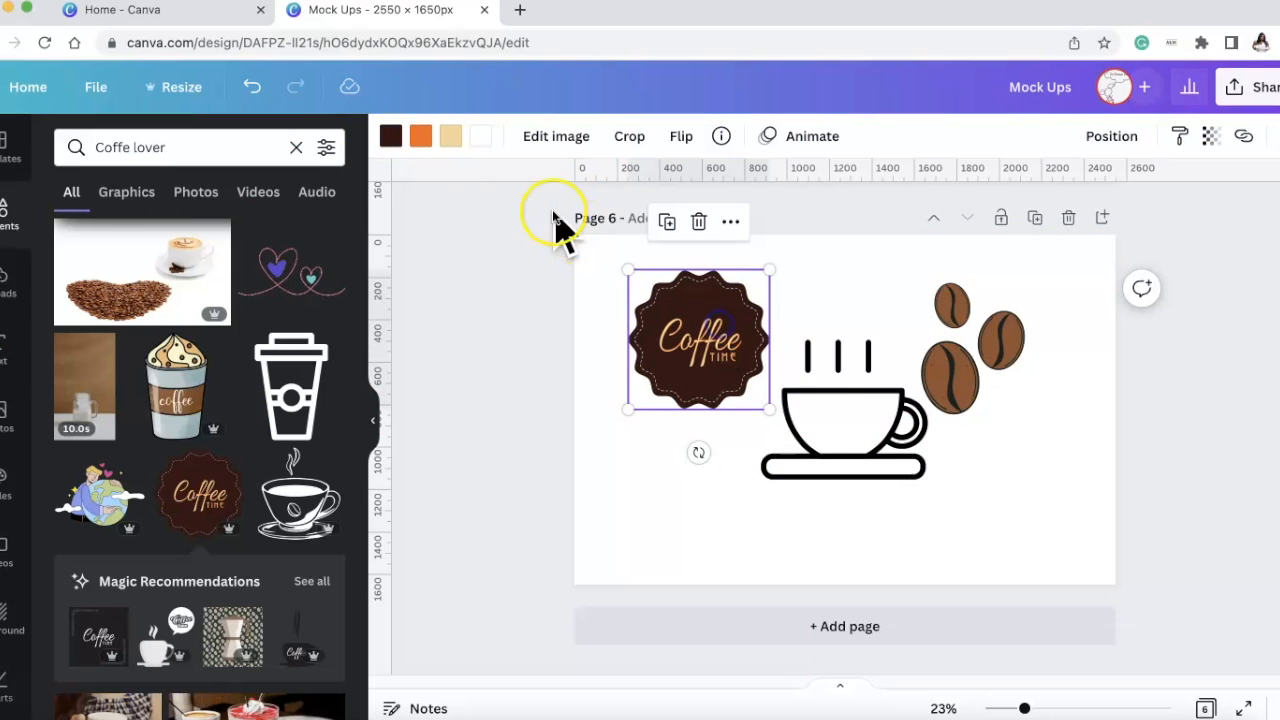
click(565, 140)
scroll(240, 520, down, 3)
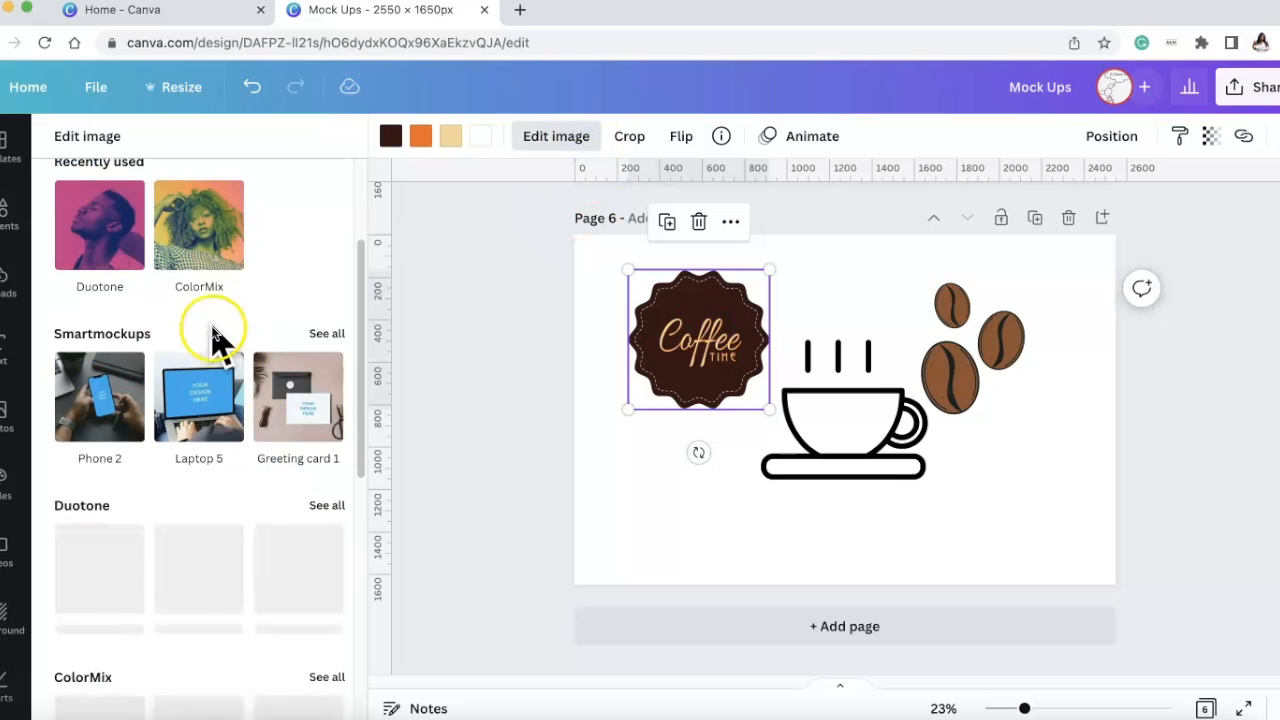
click(651, 471)
click(595, 288)
Select all three coffee graphics and review the design's PNG download options, including transparent background
drag(594, 283, 980, 580)
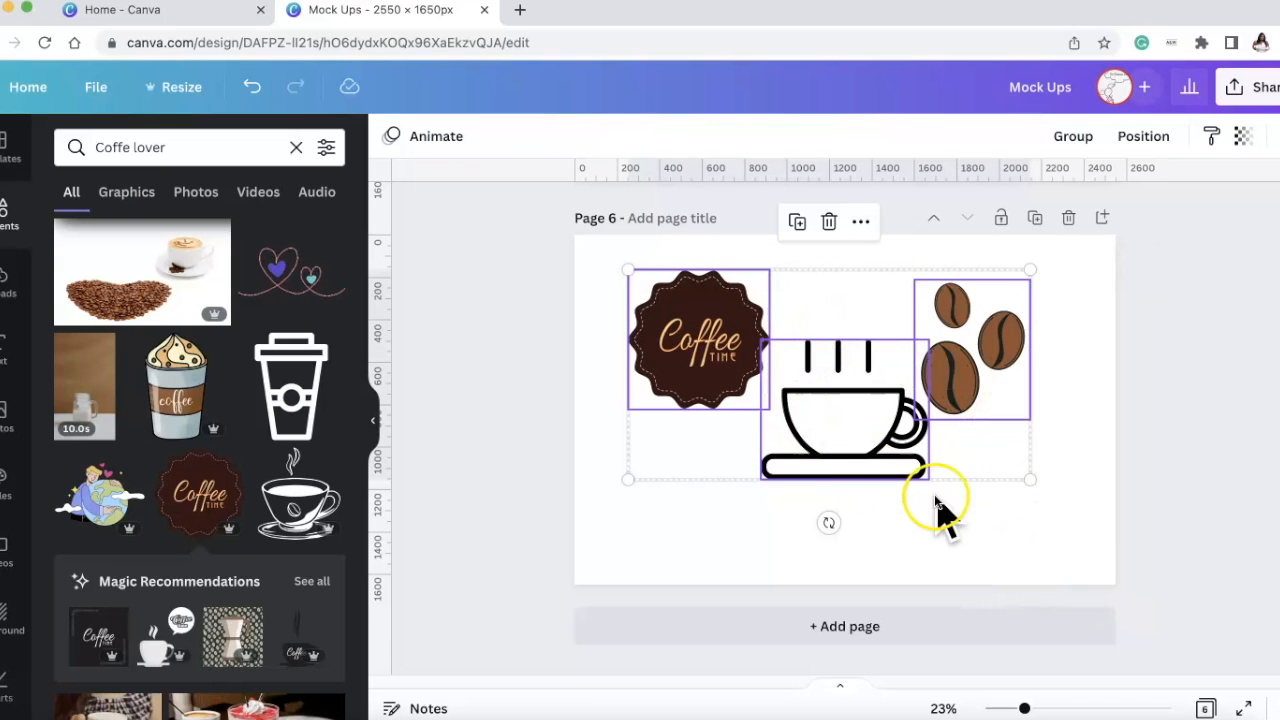
click(1250, 88)
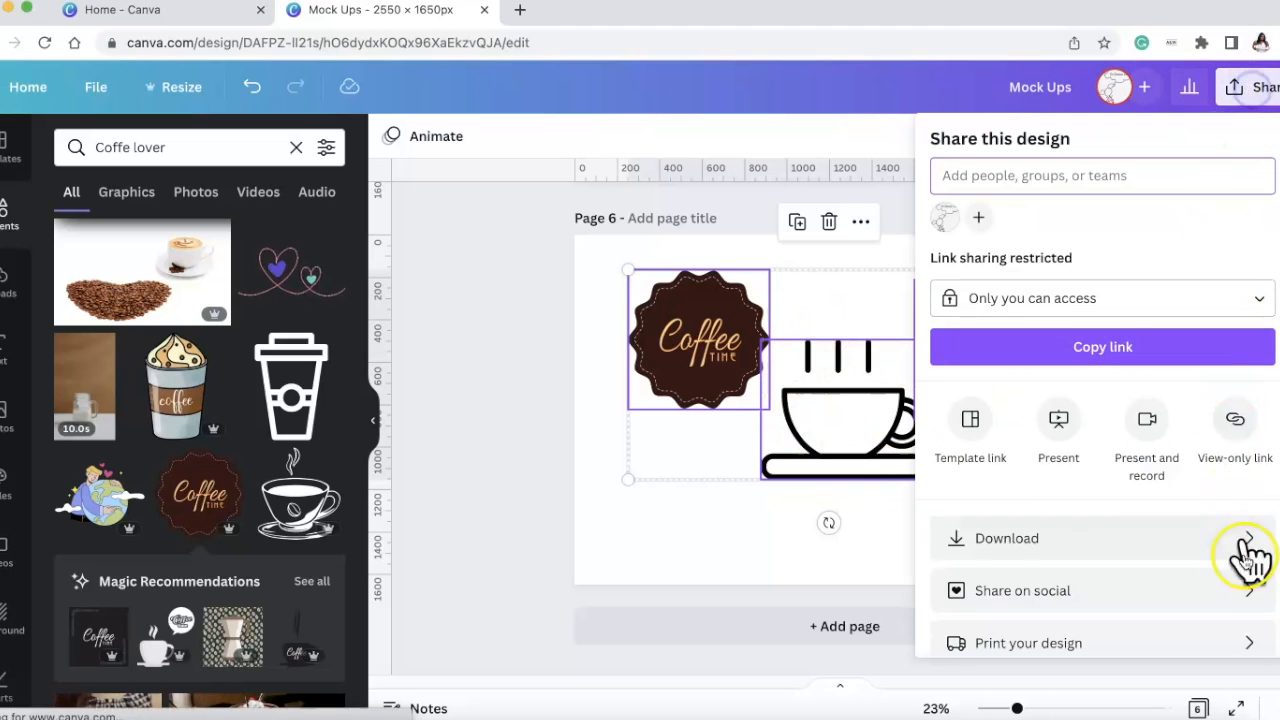
click(1249, 540)
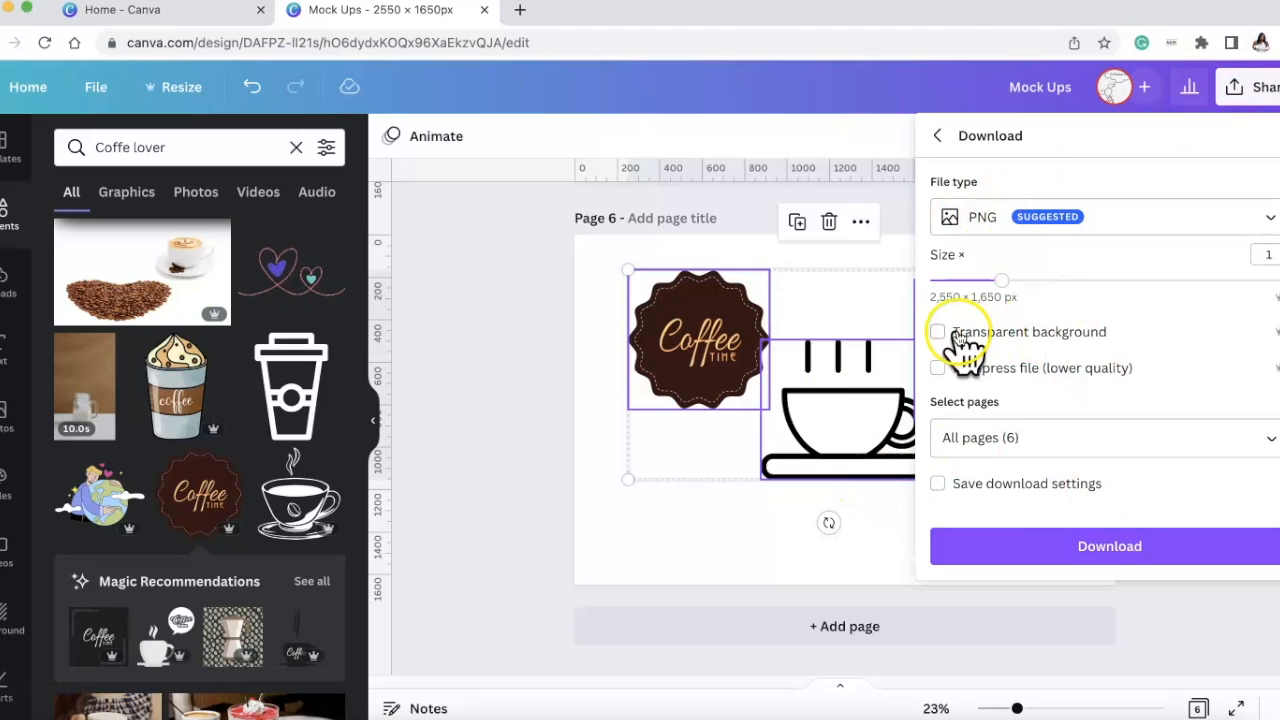
click(583, 521)
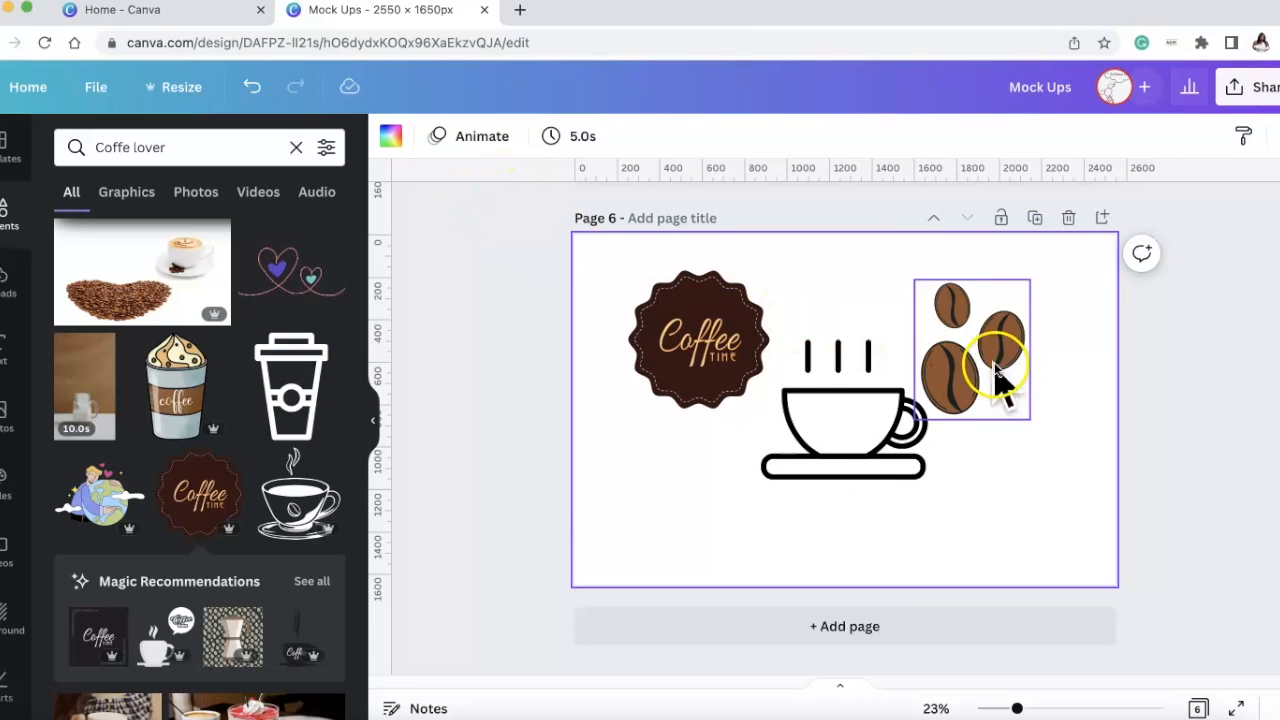
Arrange the graphics on page 6 as a compact cluster, with the badge and beans side by side above the coffee cup
click(666, 474)
drag(720, 362, 728, 349)
drag(842, 454, 819, 534)
drag(731, 392, 777, 398)
drag(1003, 380, 923, 347)
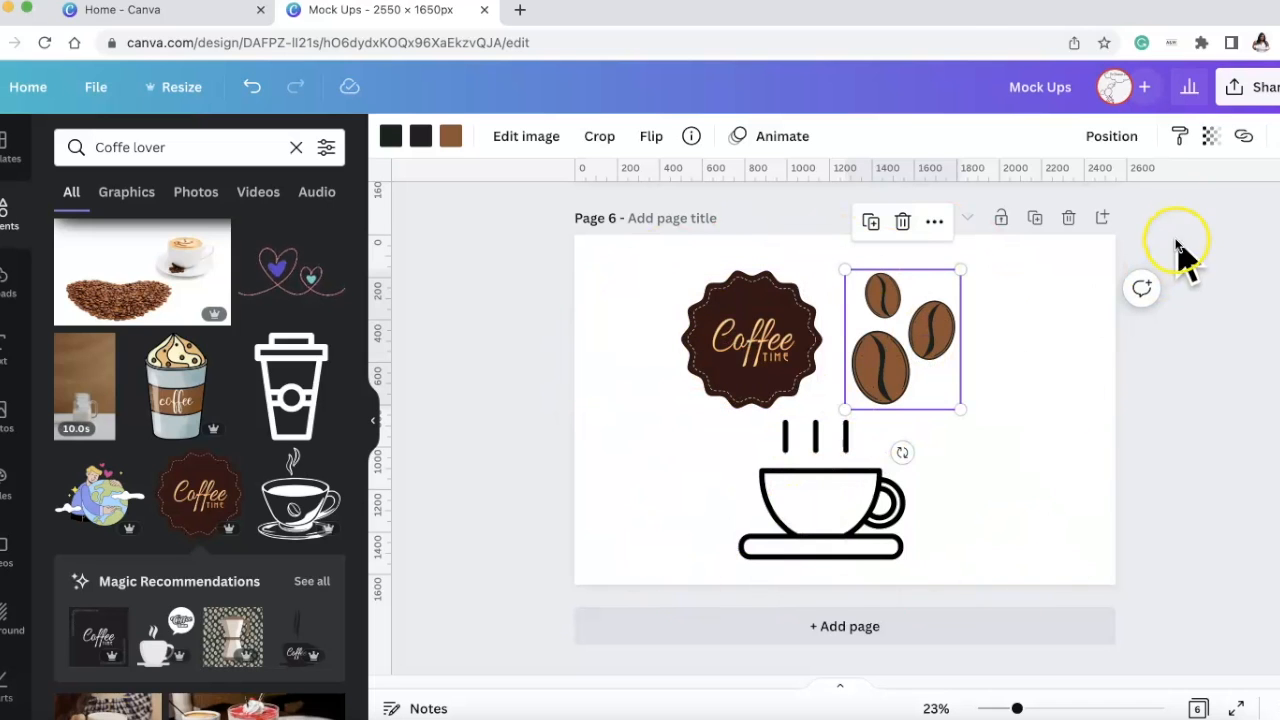
click(809, 523)
mouse_move(809, 523)
mouse_down()
mouse_move(817, 494)
mouse_move(823, 506)
mouse_up()
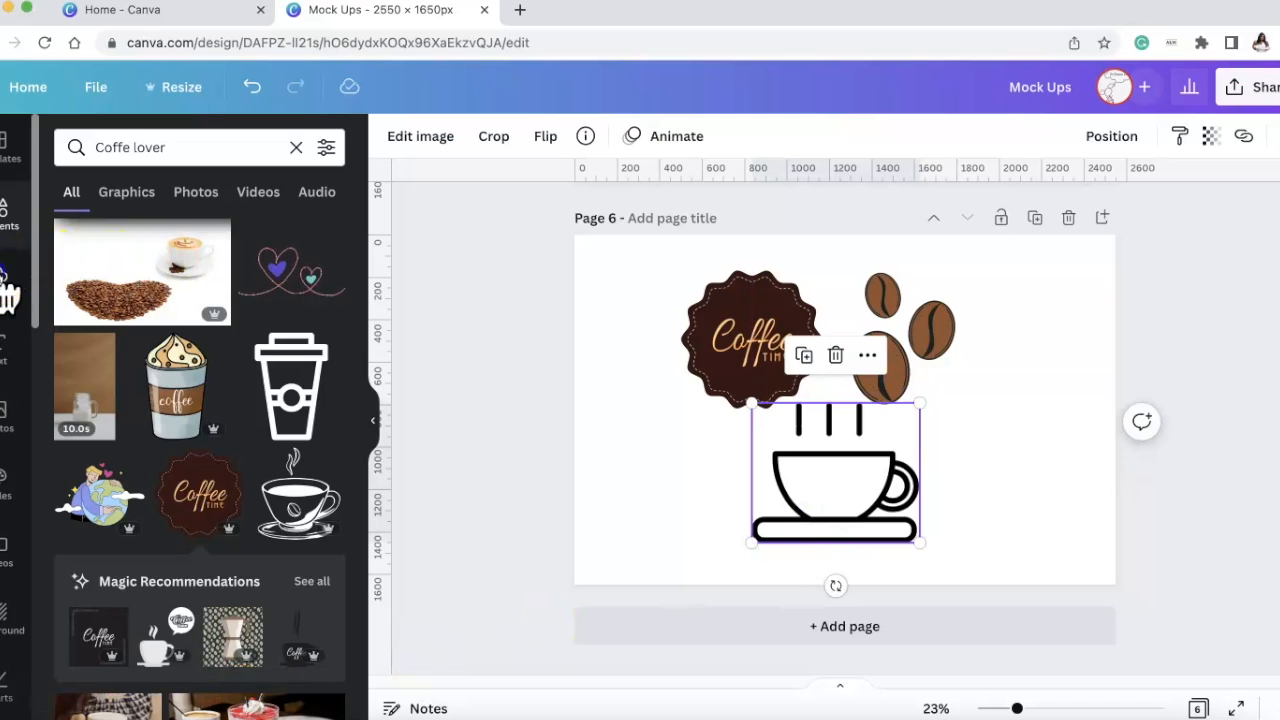
click(8, 278)
scroll(198, 512, down, 15)
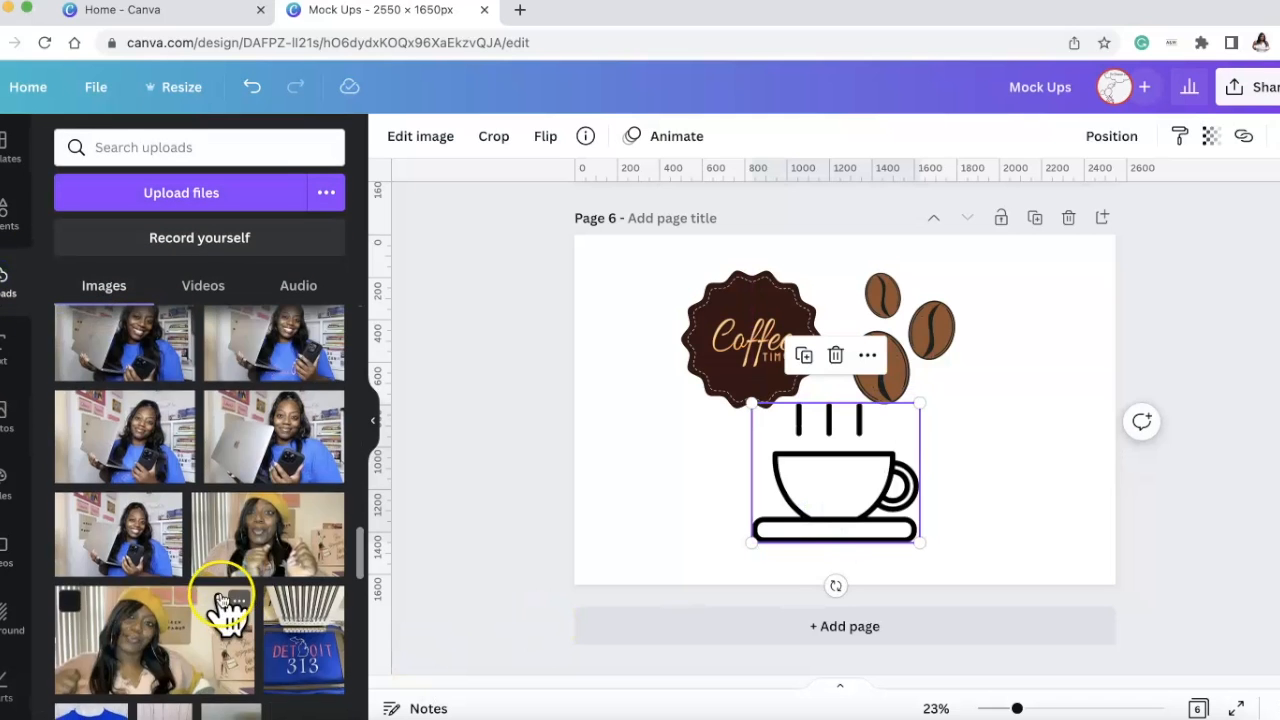
scroll(160, 560, down, 15)
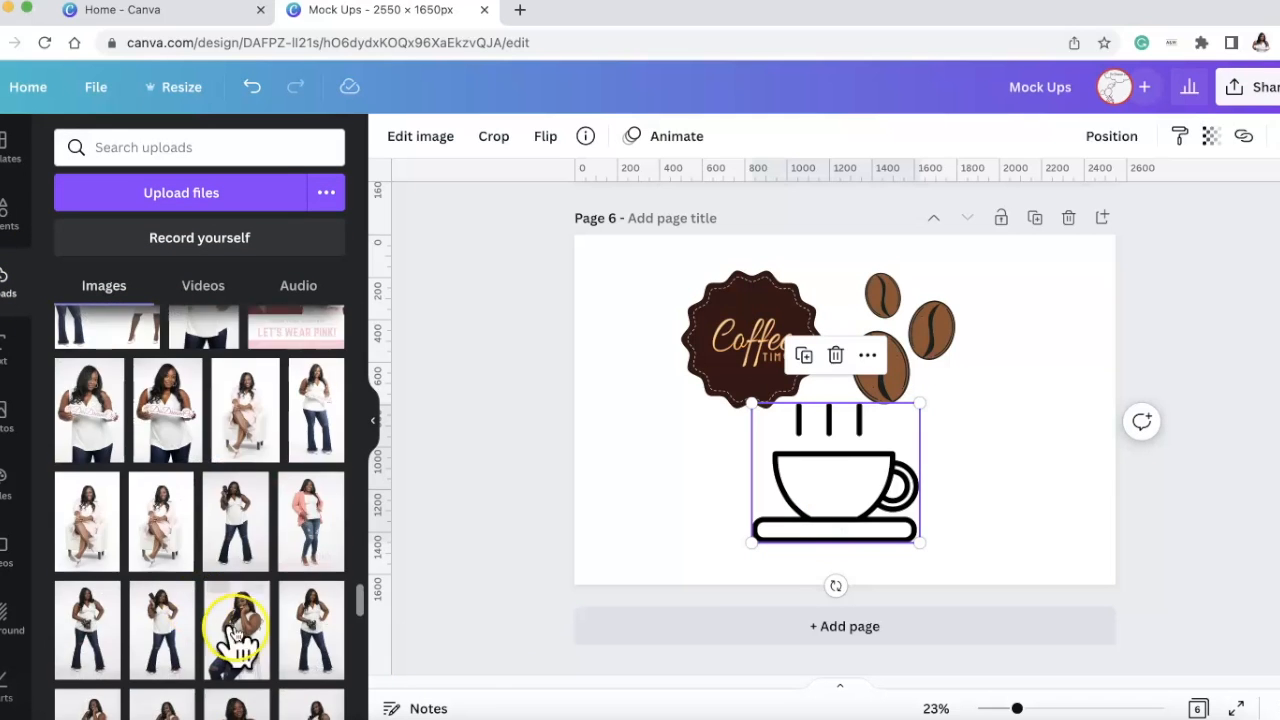
scroll(197, 683, down, 5)
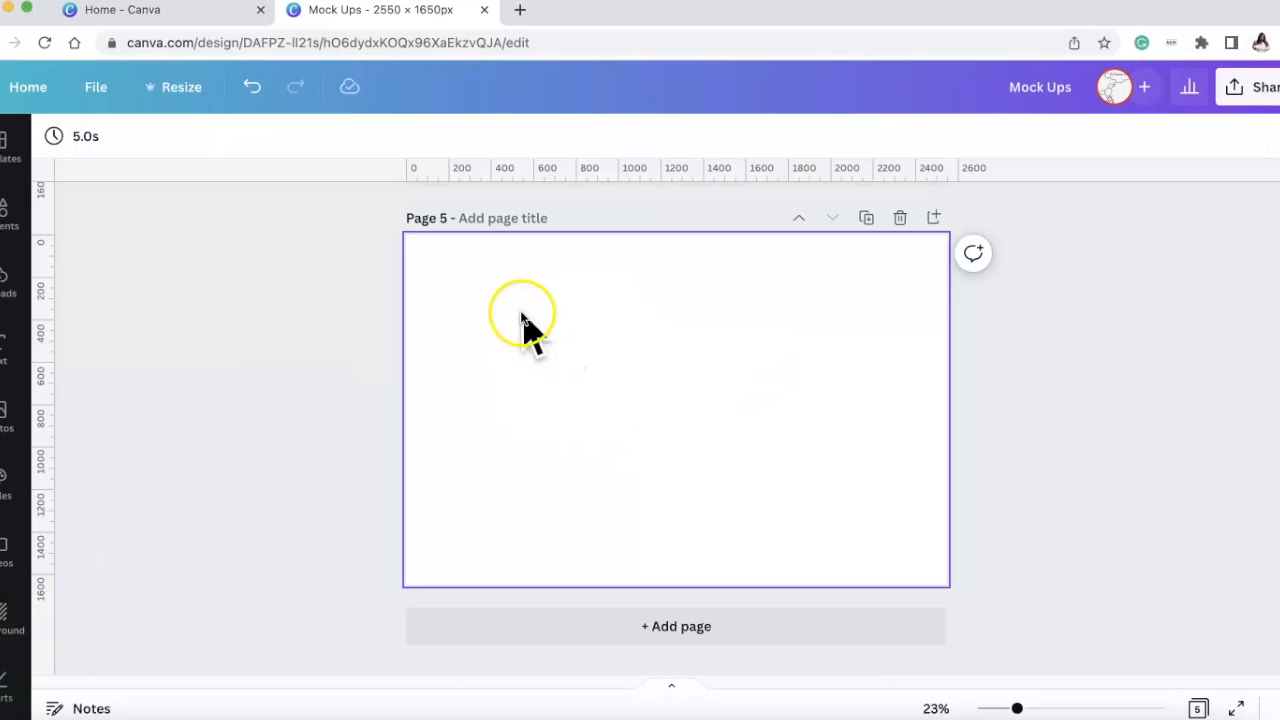
Add the cream T-shirt photo with the hat and fern from the Mock Ups folder and set it as page 5's background
scroll(10, 450, down, 5)
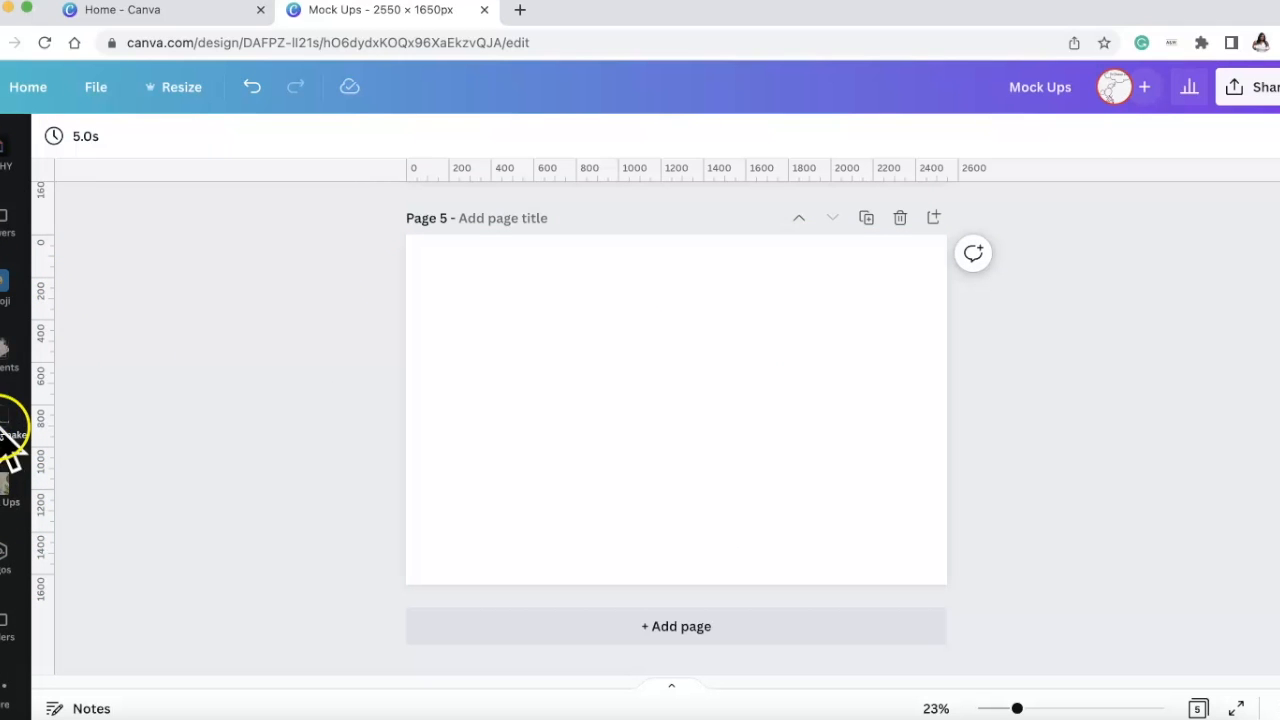
click(4, 486)
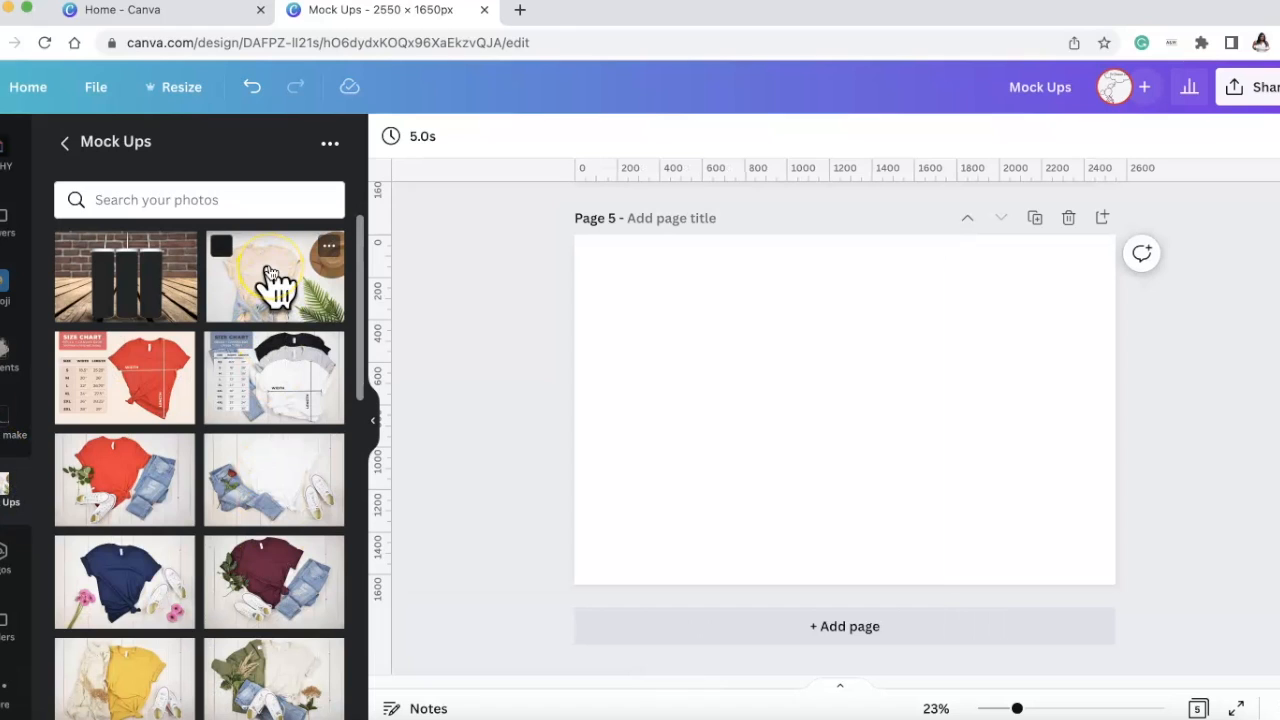
click(276, 284)
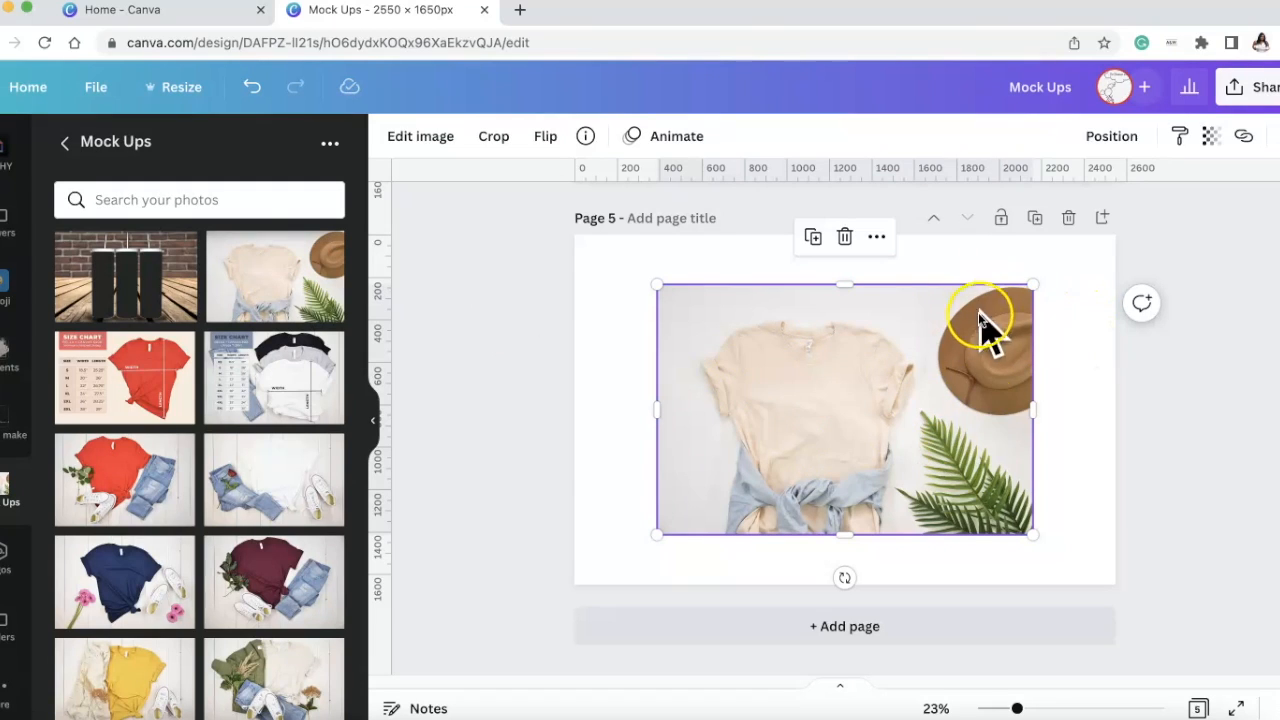
right_click(840, 400)
click(952, 655)
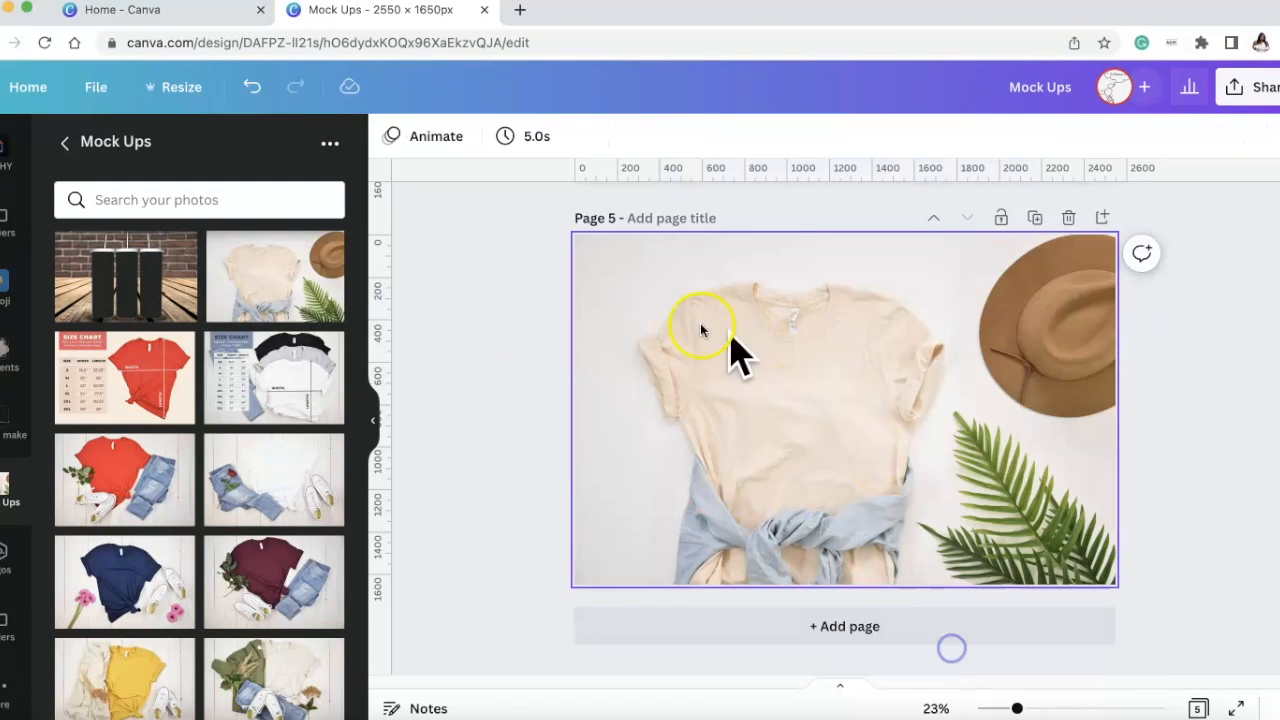
click(1247, 381)
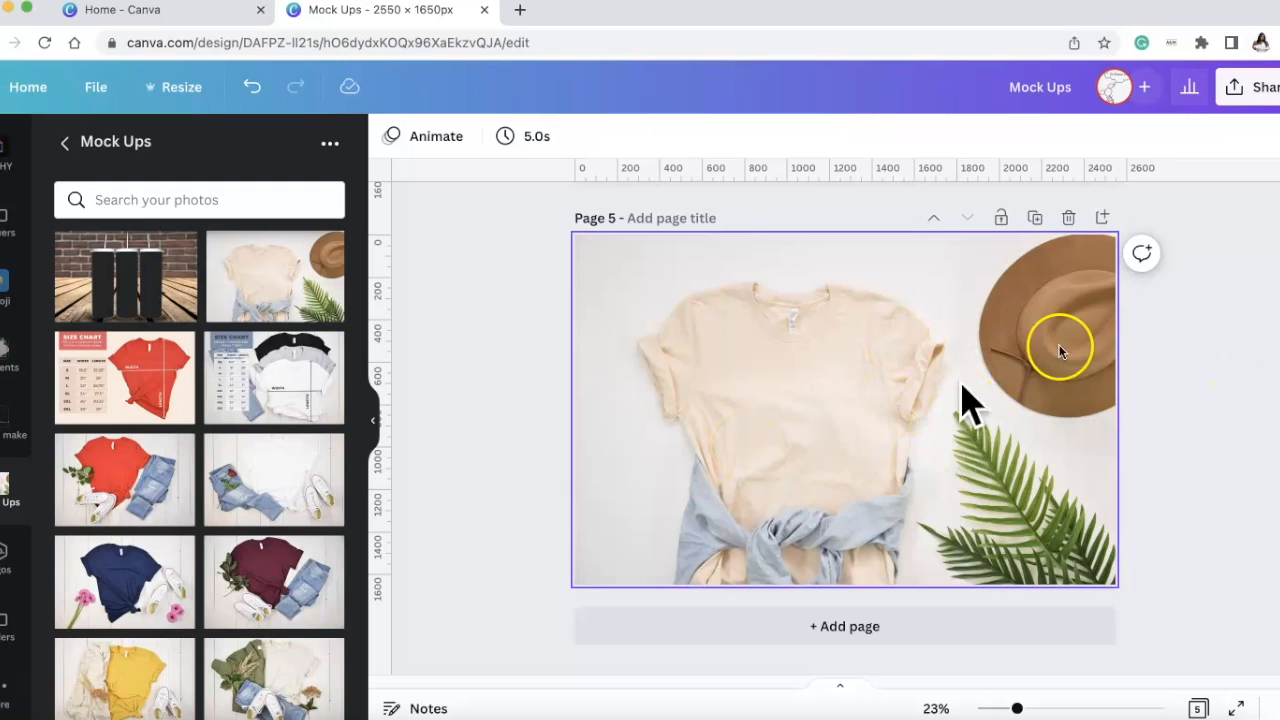
Add the pink crown Queen Dreamer artwork from the Mock Ups folder onto the T-shirt on page 5
scroll(225, 540, down, 15)
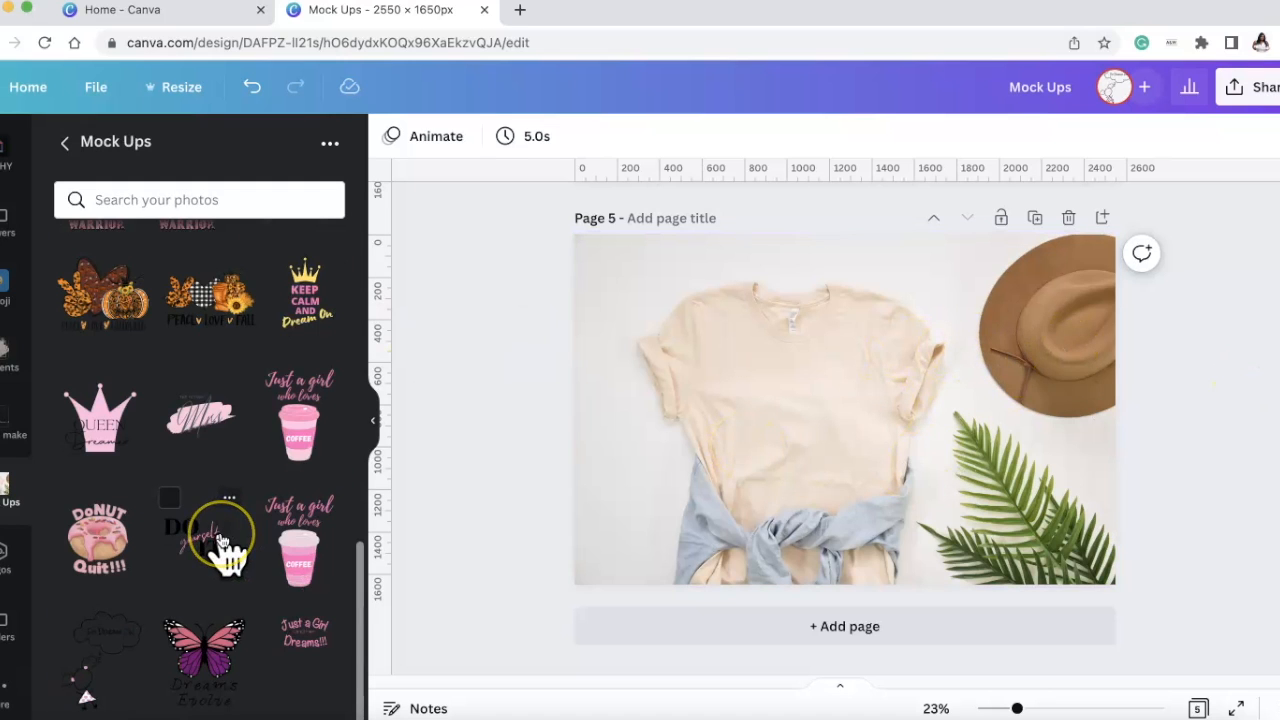
click(92, 423)
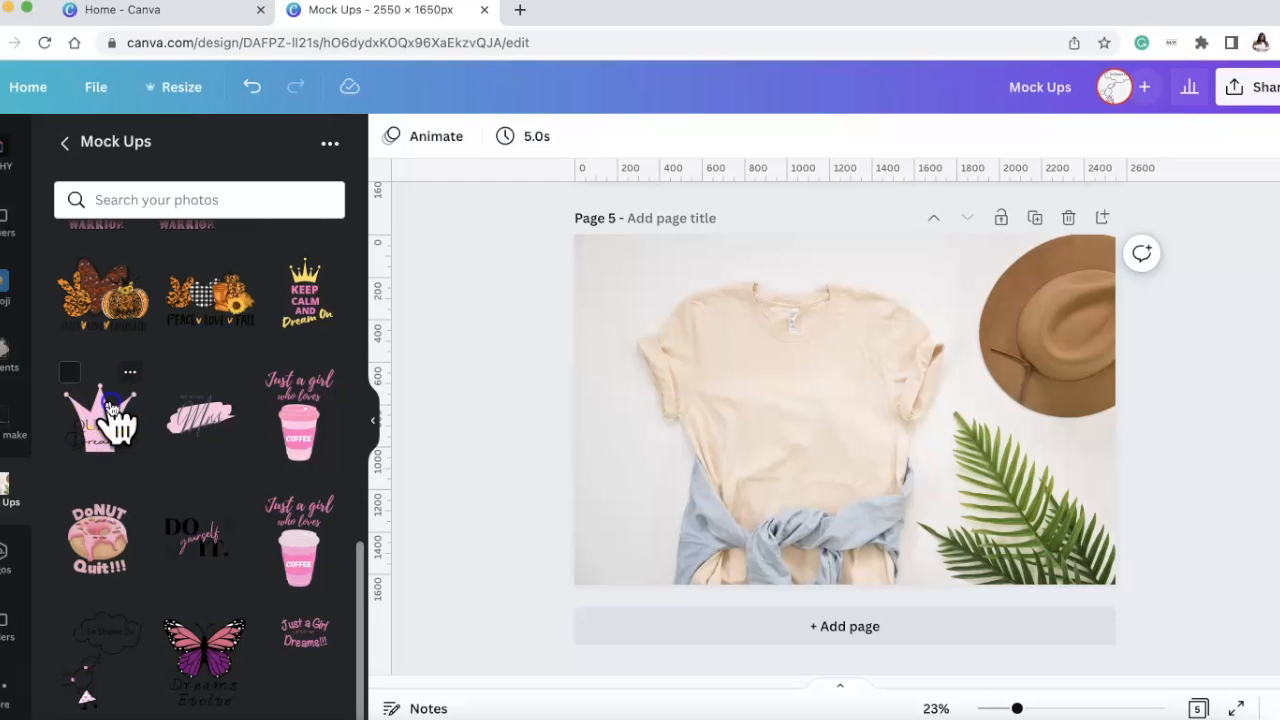
click(113, 408)
click(112, 376)
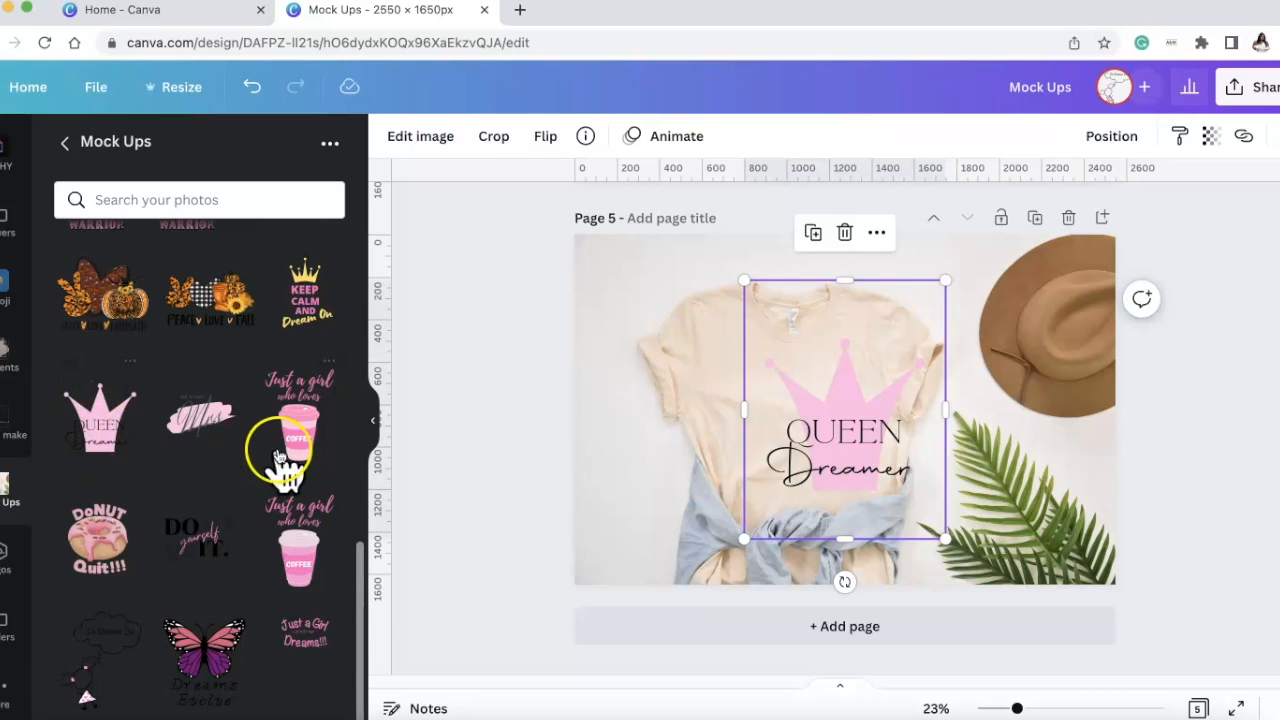
Crop the empty area above the Queen Dreamer artwork, shrink it, and center it on the T-shirt's chest on page 5
drag(100, 422, 716, 428)
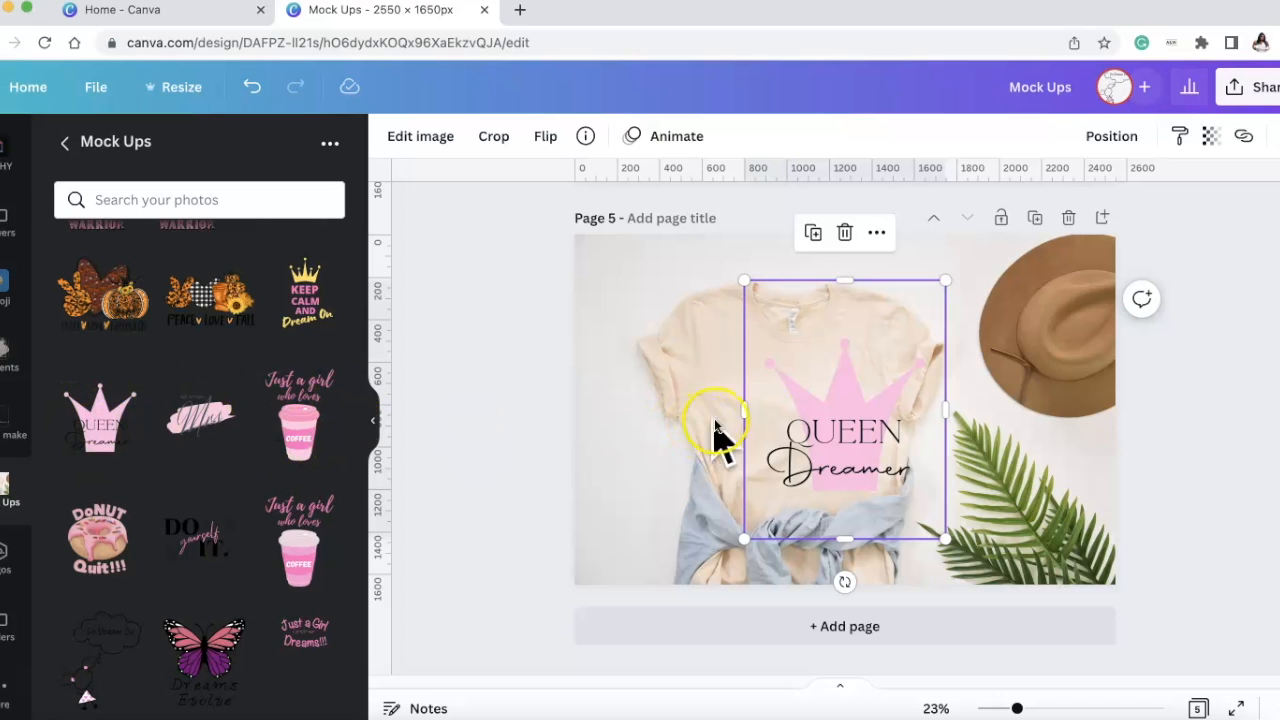
drag(850, 415, 806, 400)
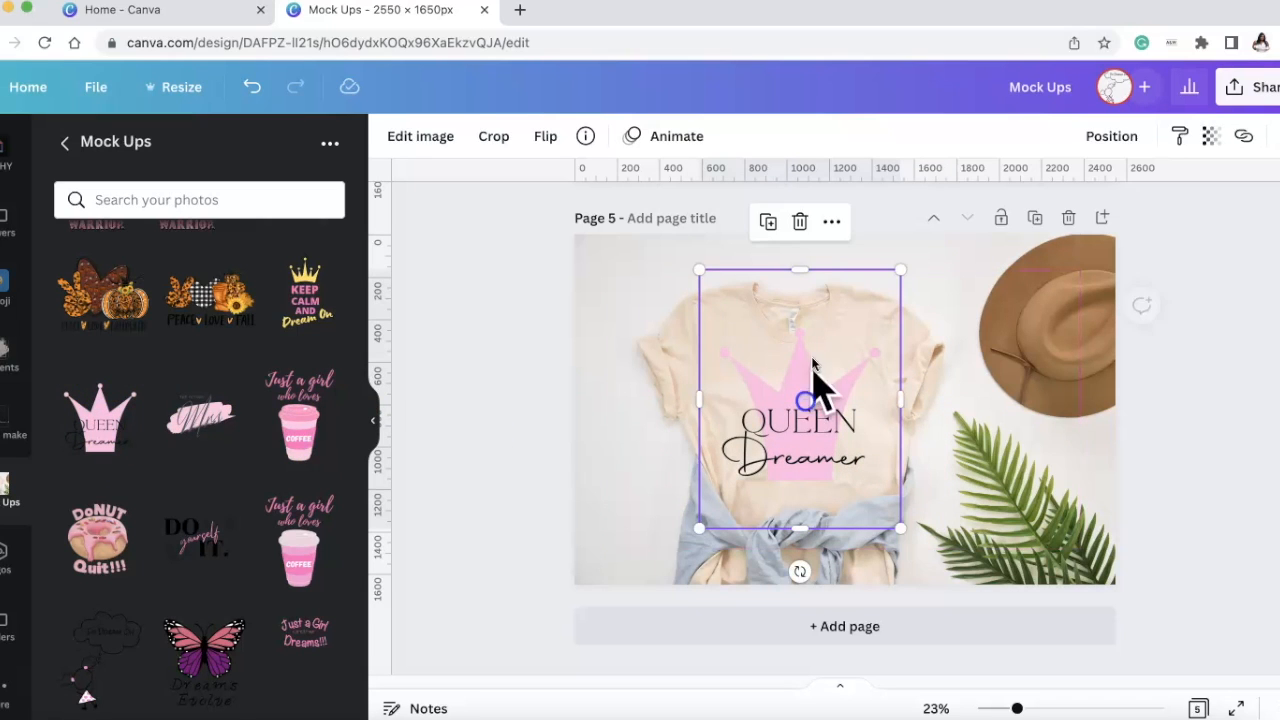
drag(795, 268, 800, 320)
click(905, 318)
click(834, 366)
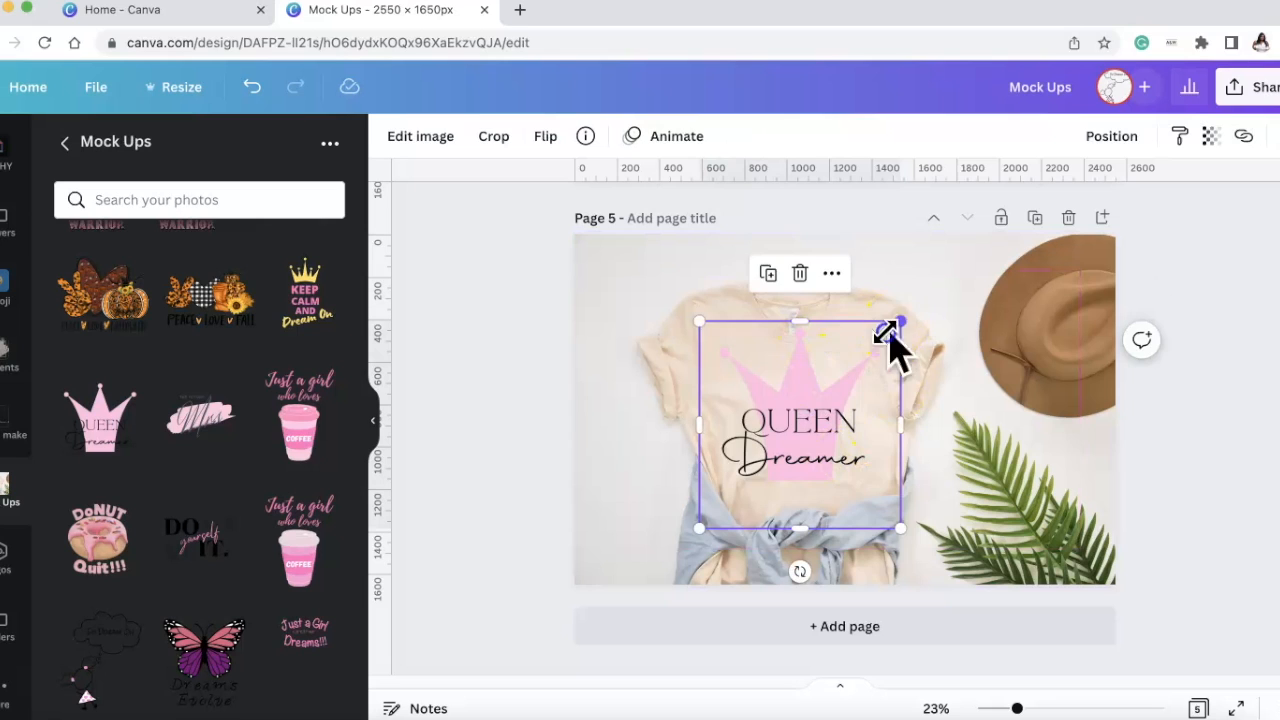
drag(900, 322, 837, 391)
drag(752, 448, 775, 415)
click(985, 443)
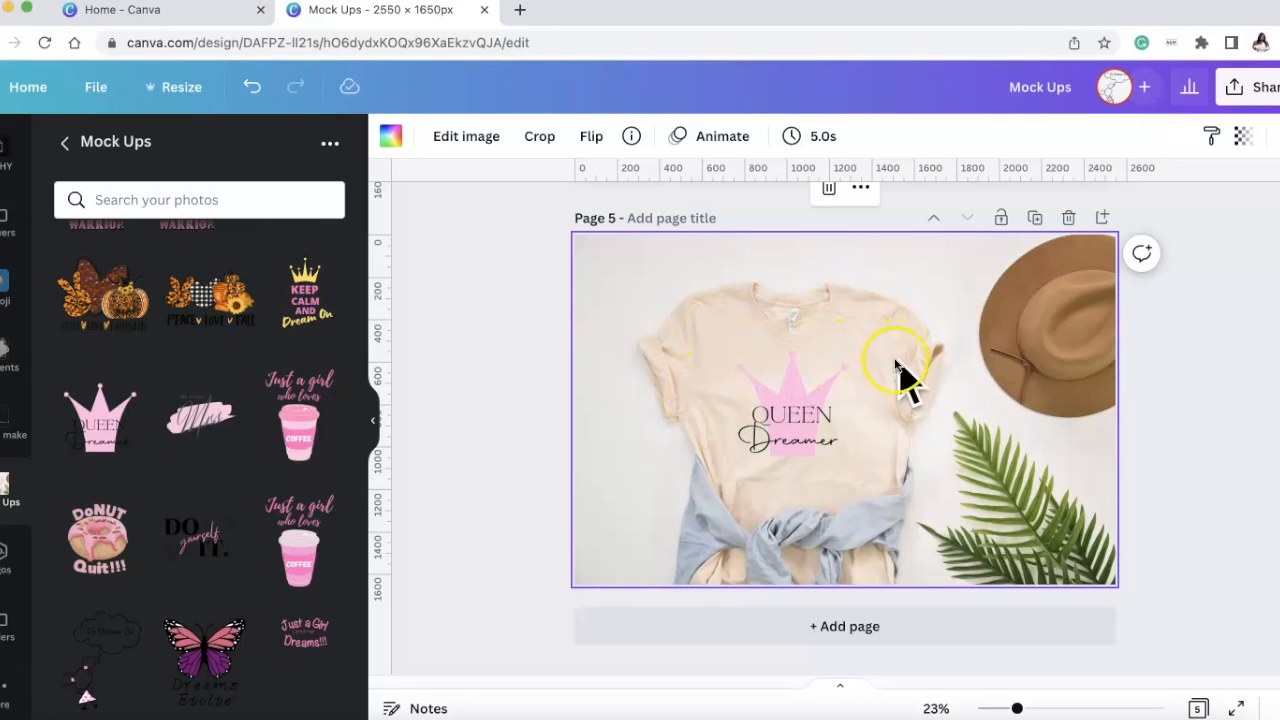
Add page 6 and set the white T-shirt photo with jeans, rose and sneakers from the Mock Ups folder as its background
click(1098, 216)
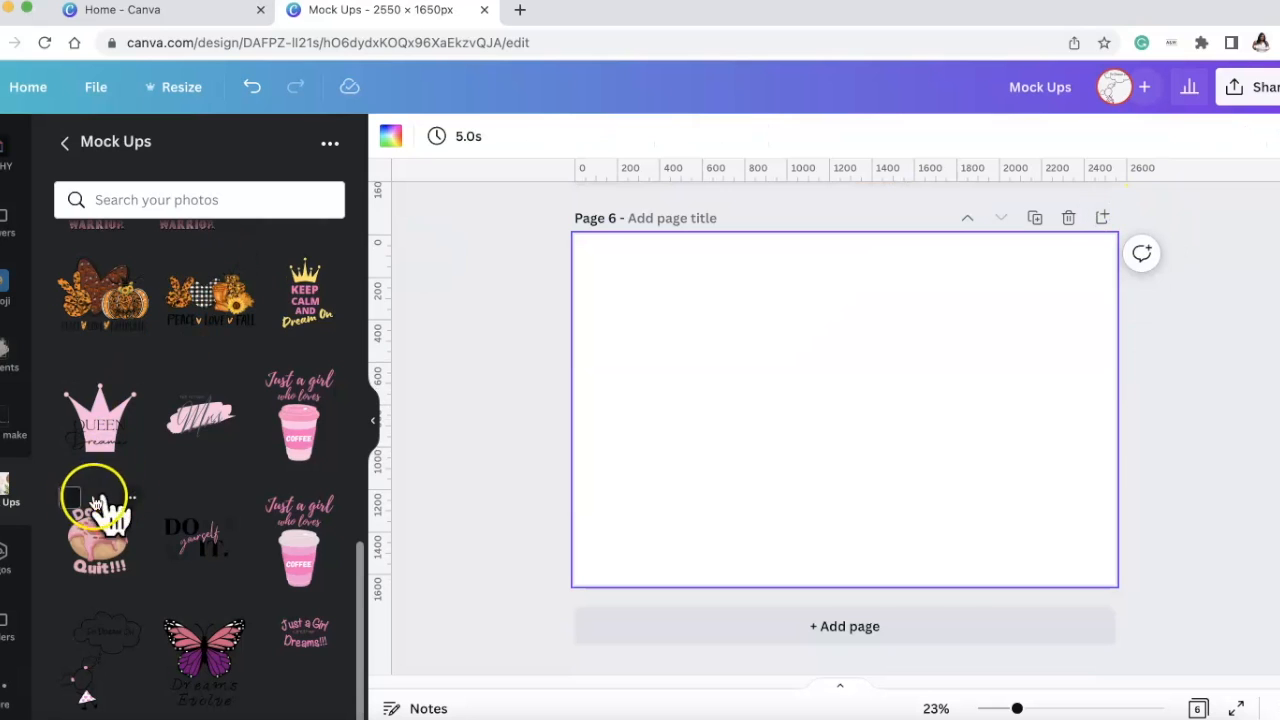
scroll(220, 520, down, 5)
scroll(229, 486, up, 3)
scroll(240, 486, down, 2)
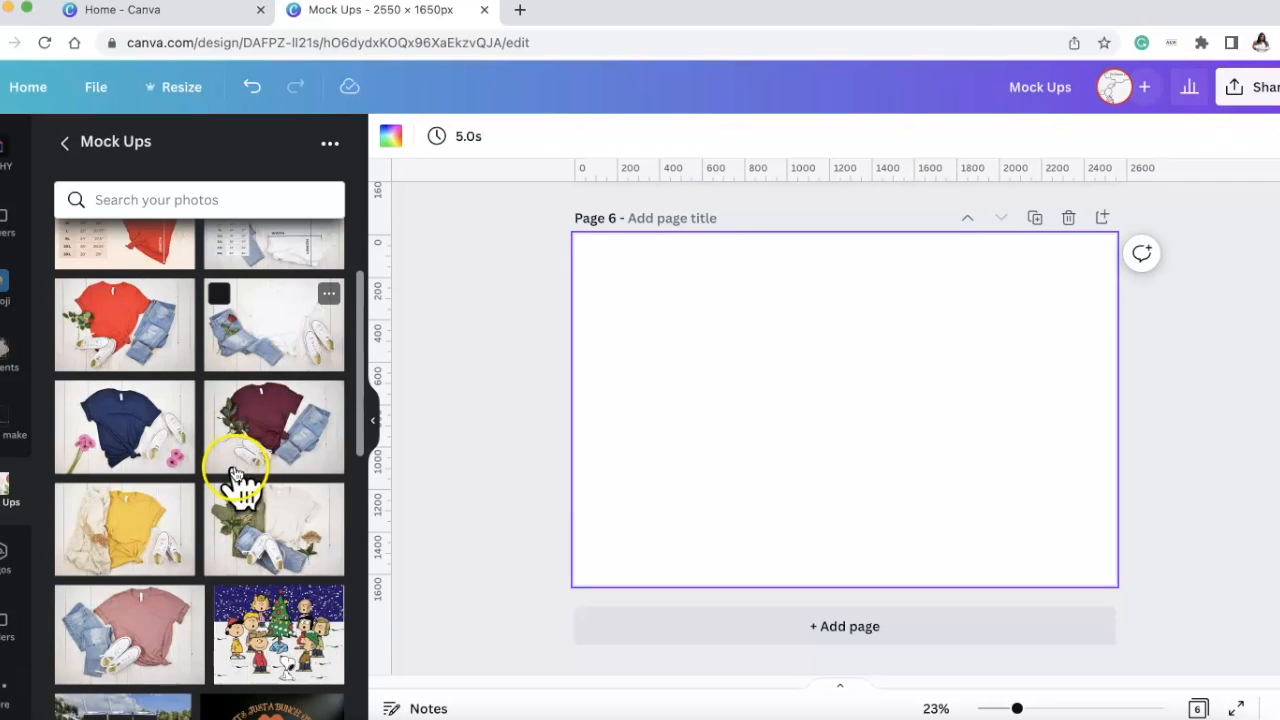
click(297, 337)
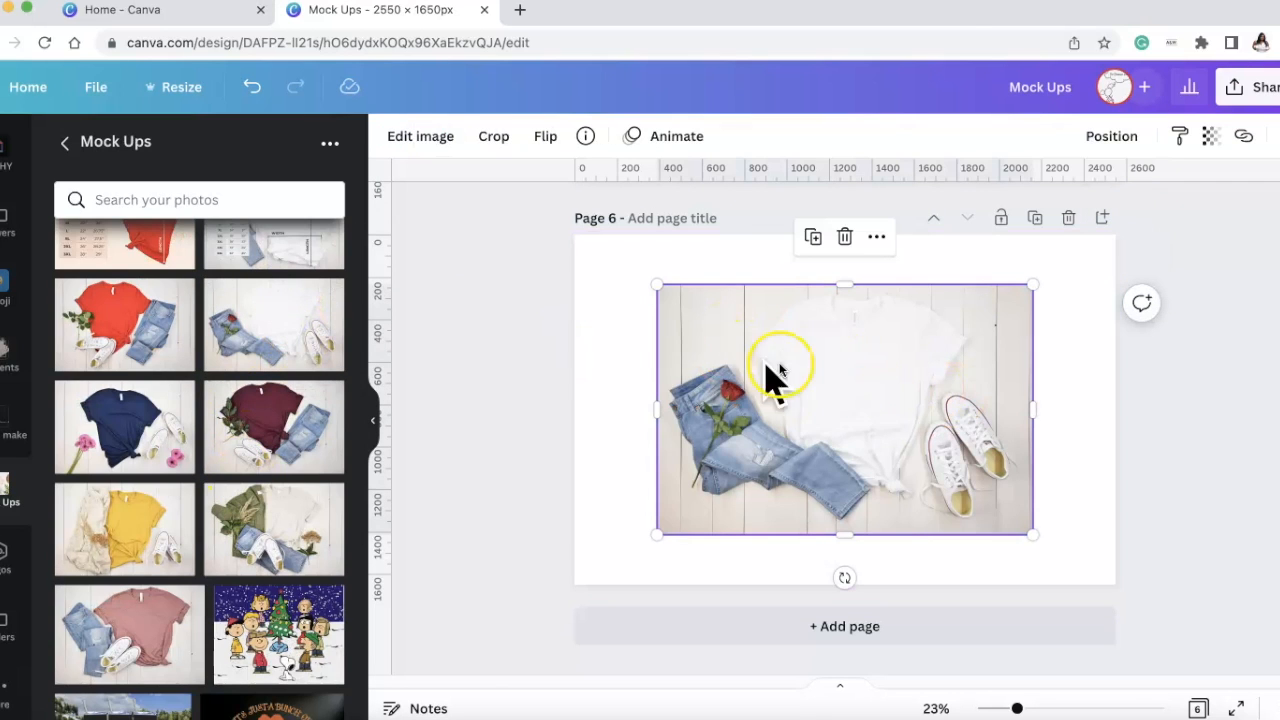
right_click(870, 420)
click(951, 655)
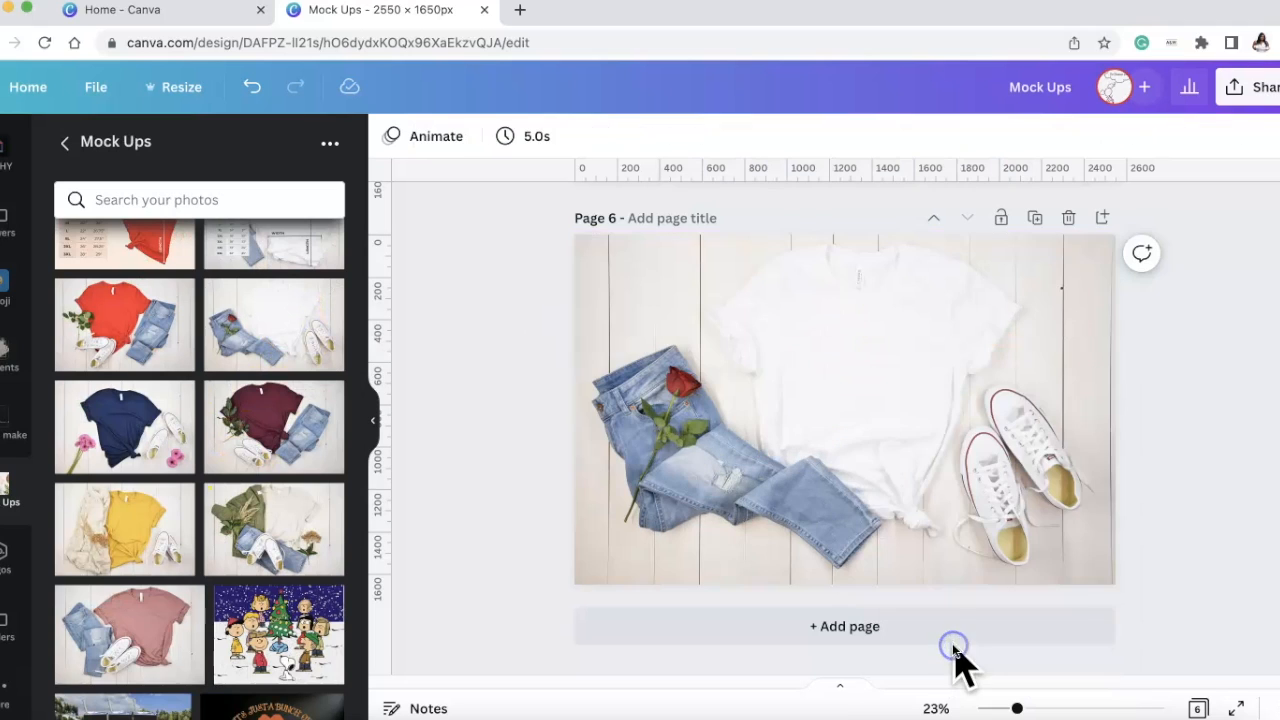
Add the Dreams Evolve butterfly artwork to page 6, shrink it, and position it on the white T-shirt's chest
scroll(257, 535, down, 10)
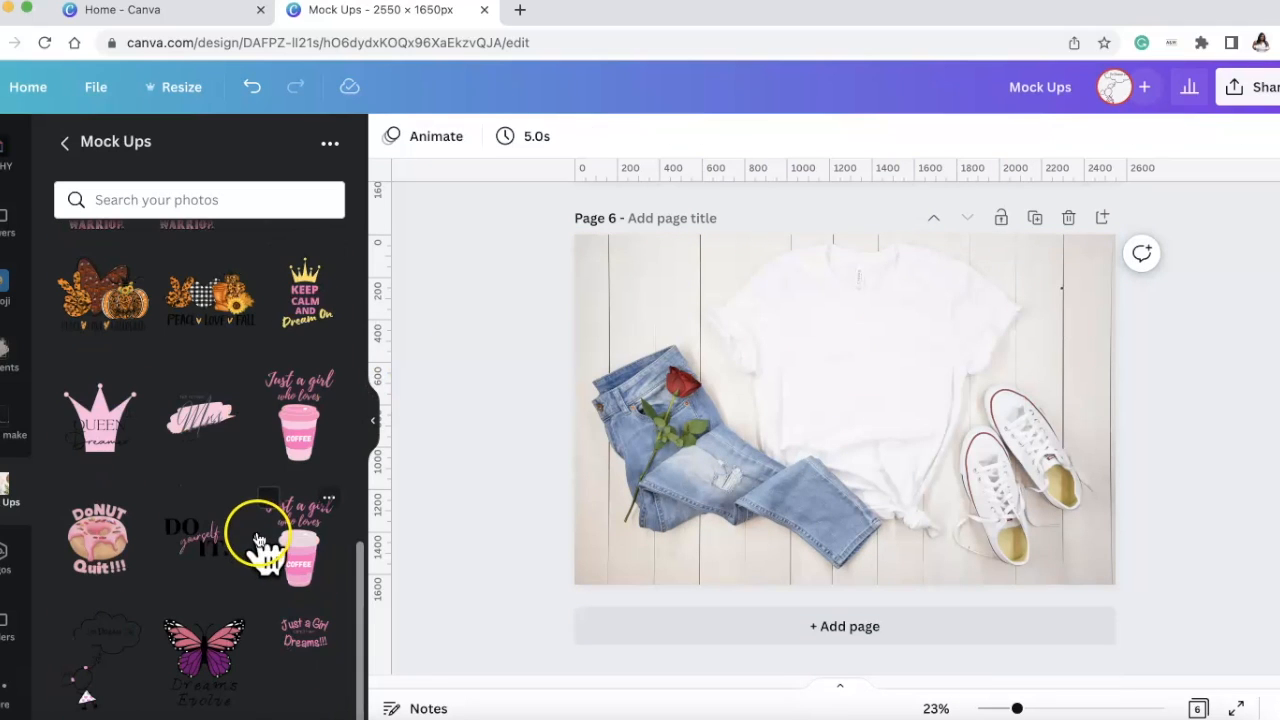
click(228, 632)
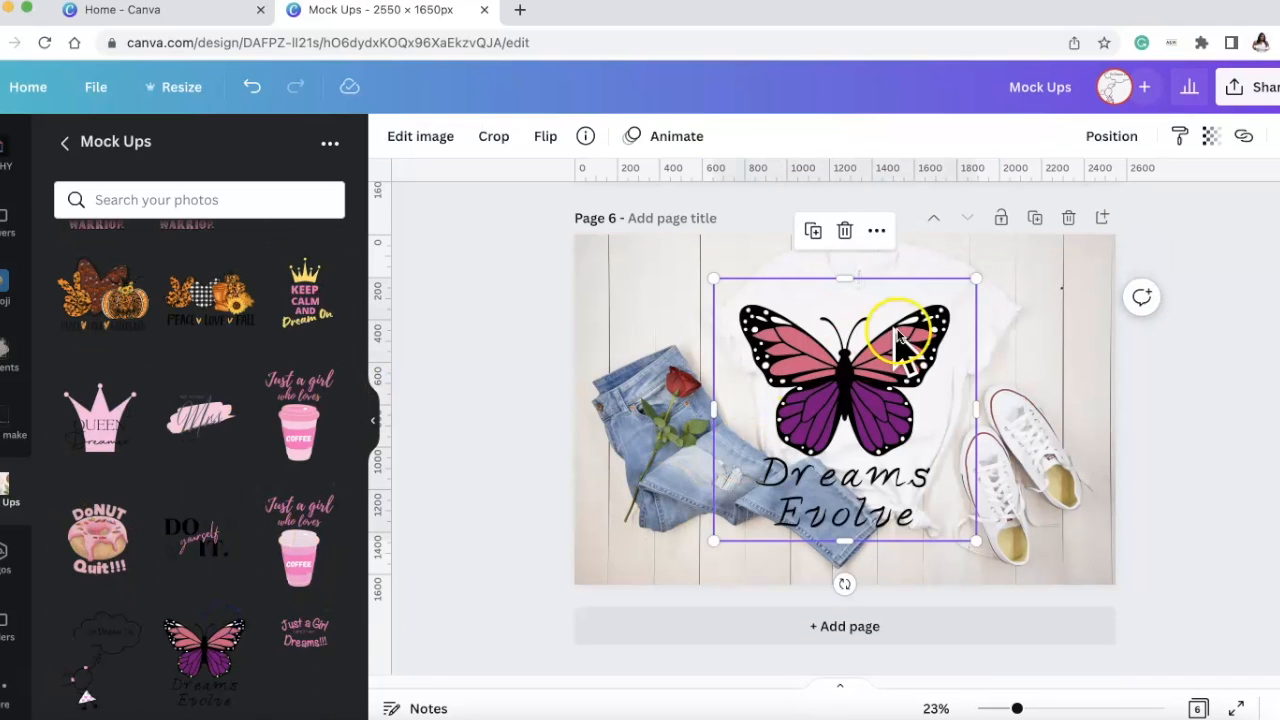
drag(975, 272, 833, 369)
drag(785, 462, 861, 355)
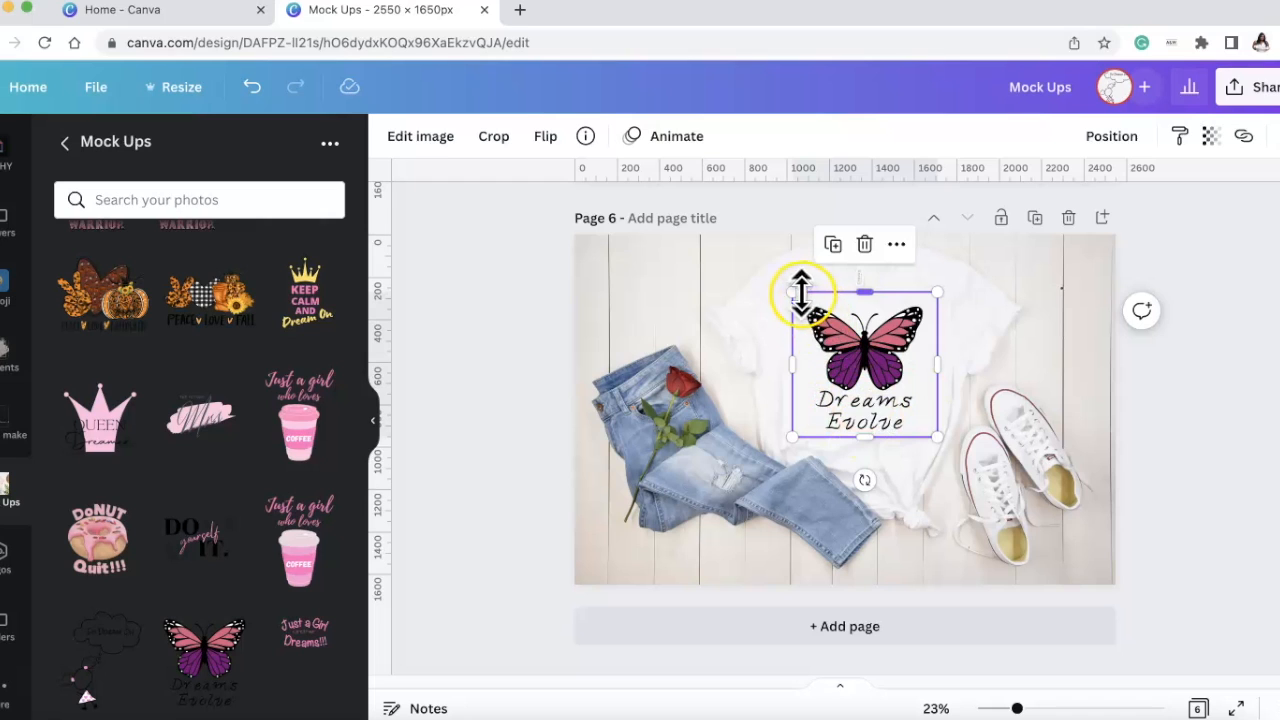
drag(795, 290, 810, 305)
drag(888, 367, 872, 353)
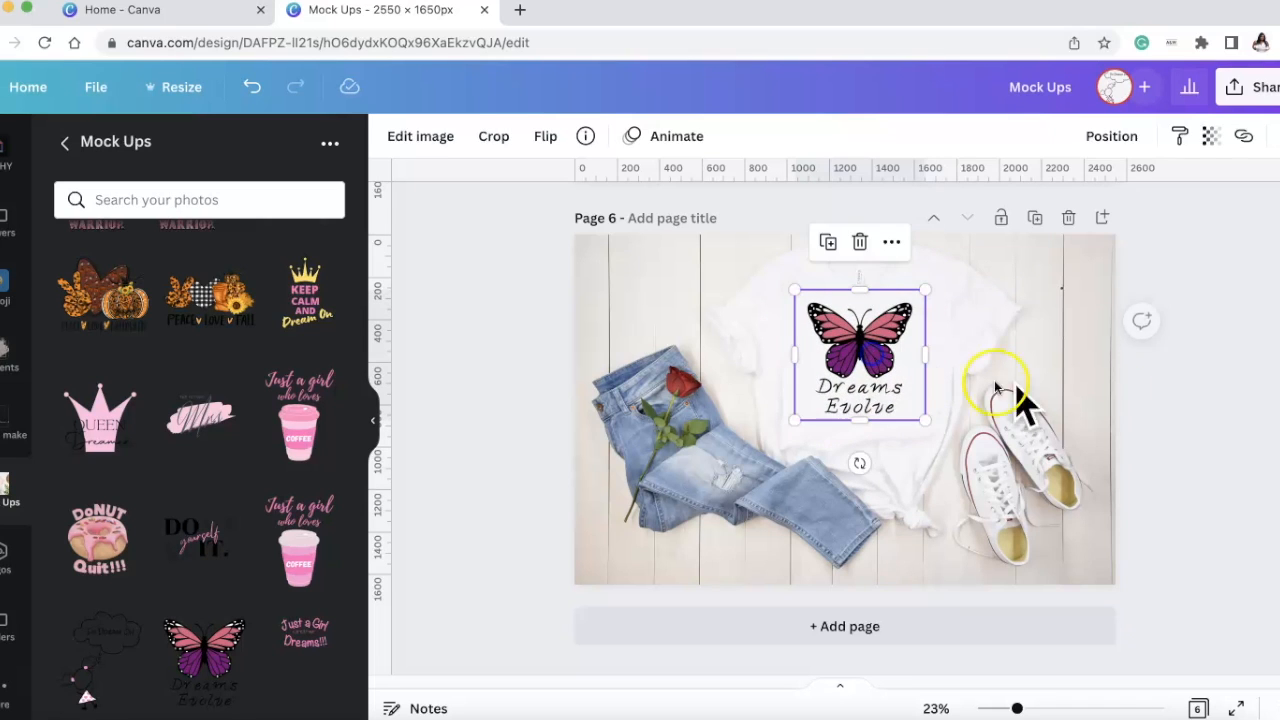
click(1218, 385)
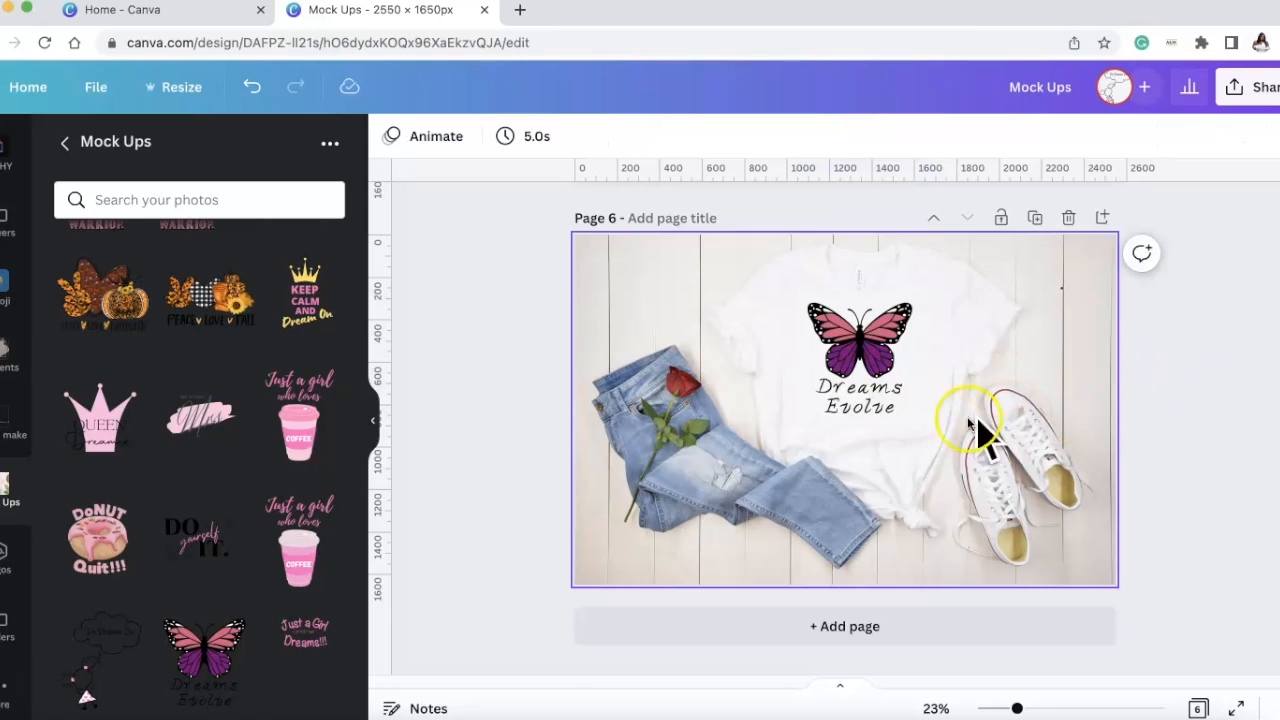
click(877, 368)
drag(891, 363, 888, 354)
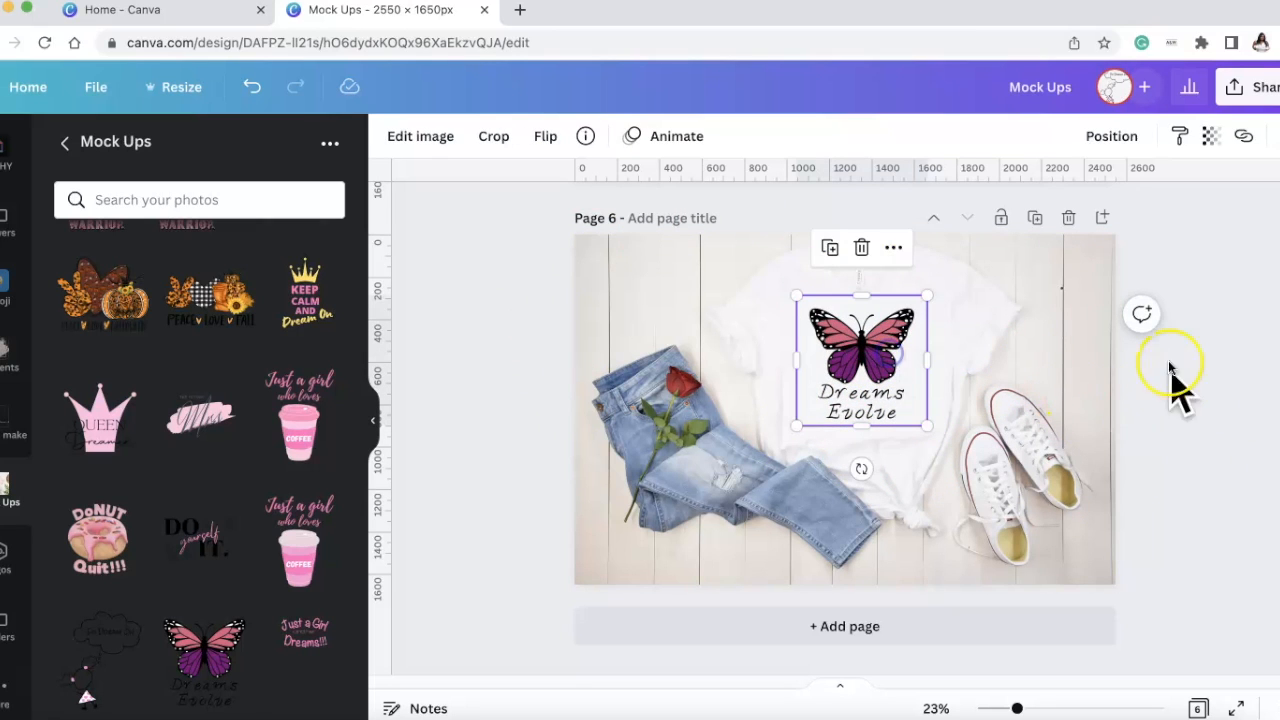
Add page 7 with the Dreams Evolve butterfly artwork and place the artwork in the T-shirt 11 Smartmockup
click(1104, 218)
click(220, 655)
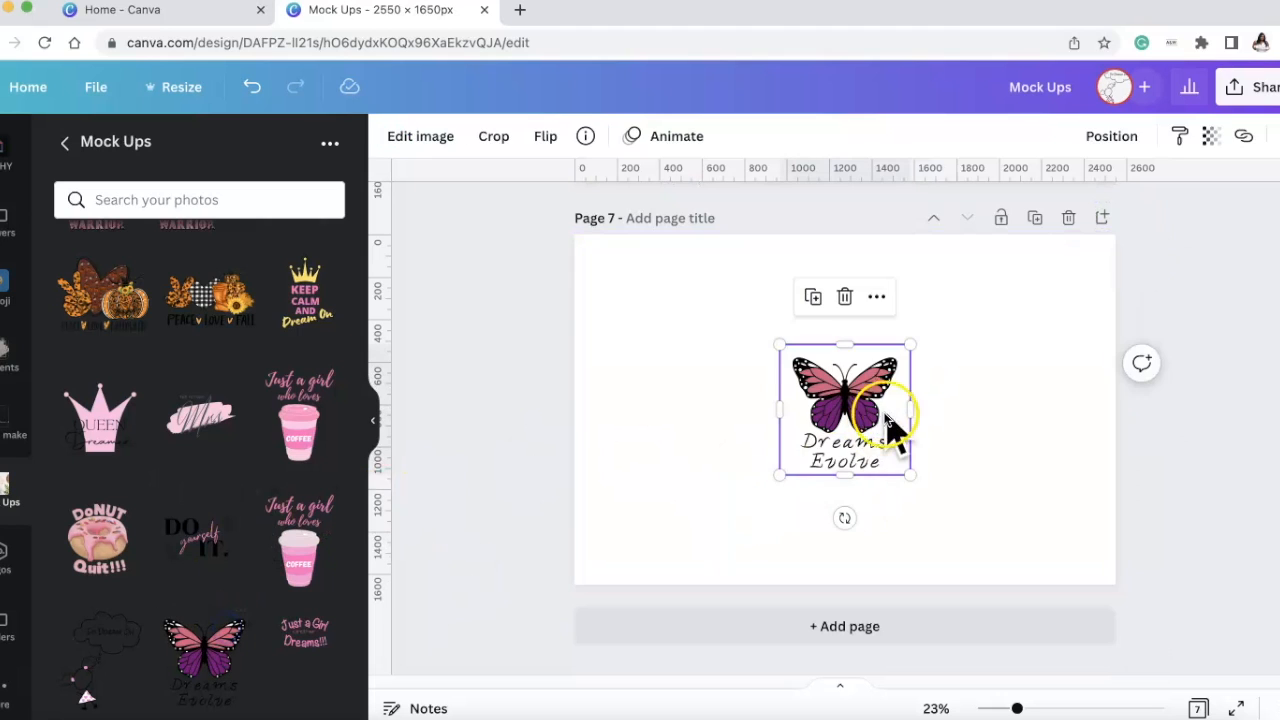
click(420, 138)
scroll(237, 371, down, 6)
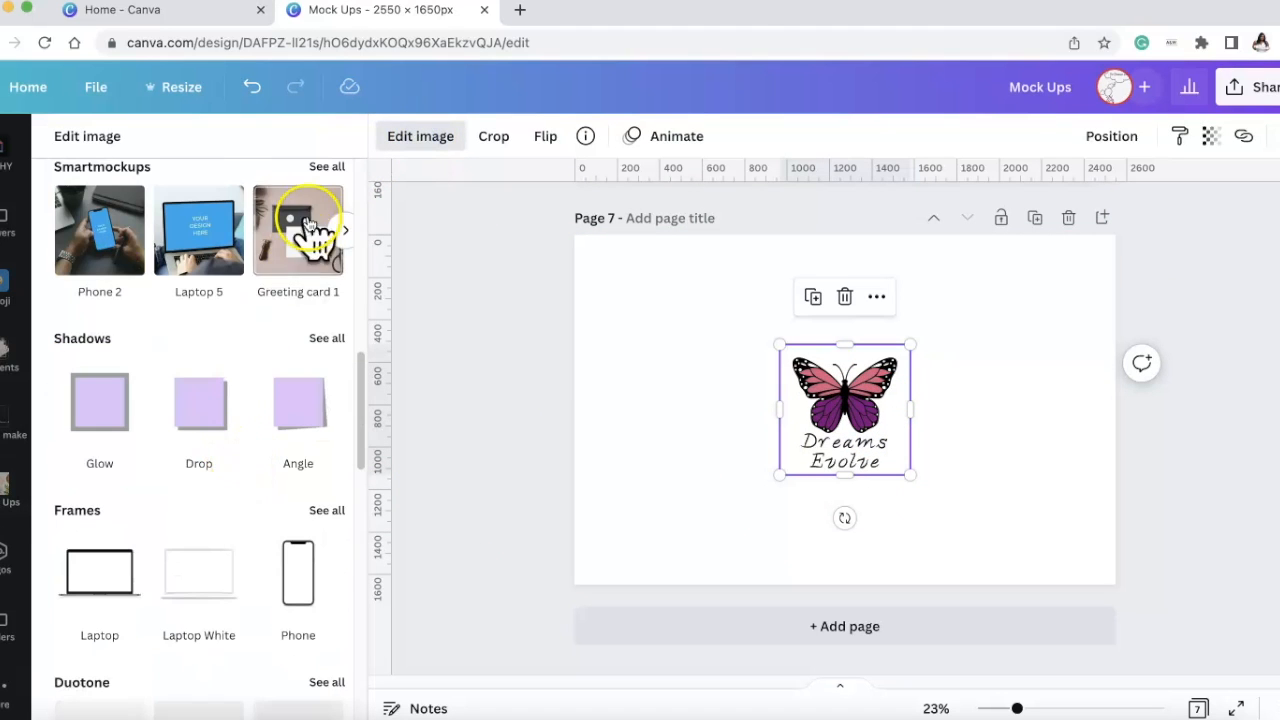
click(327, 168)
scroll(250, 445, down, 15)
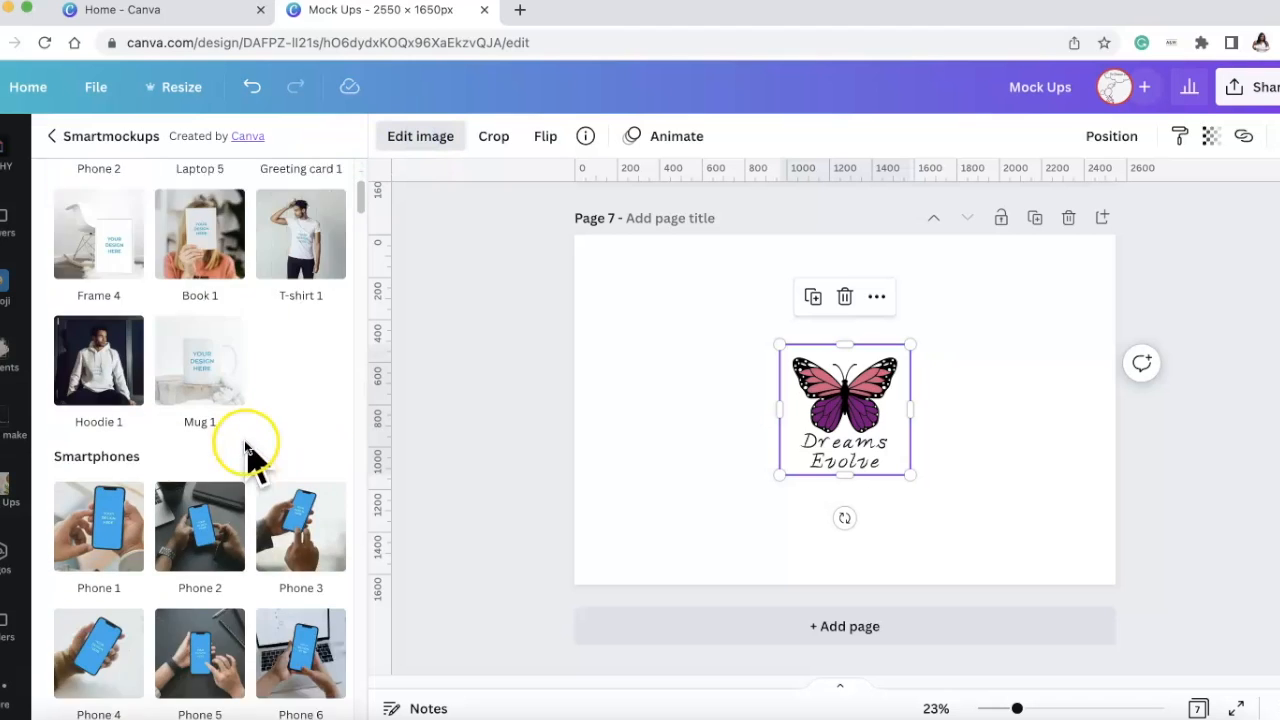
scroll(262, 490, down, 15)
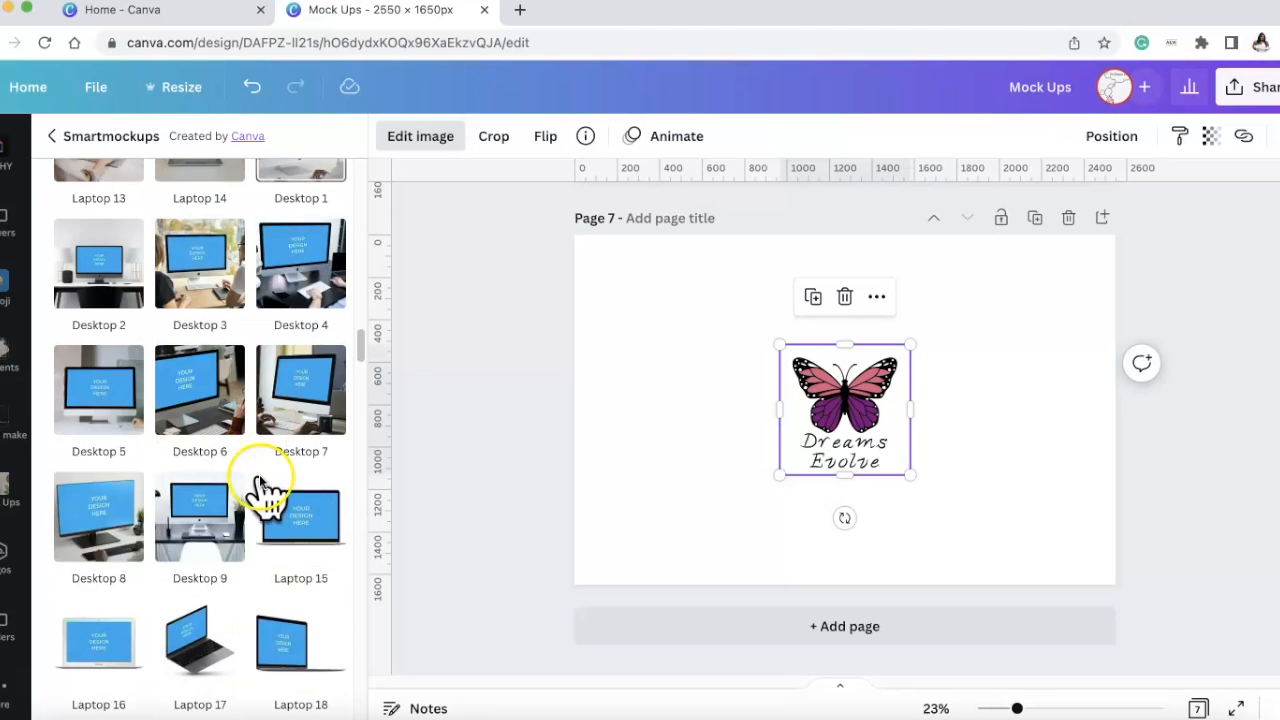
scroll(265, 490, down, 15)
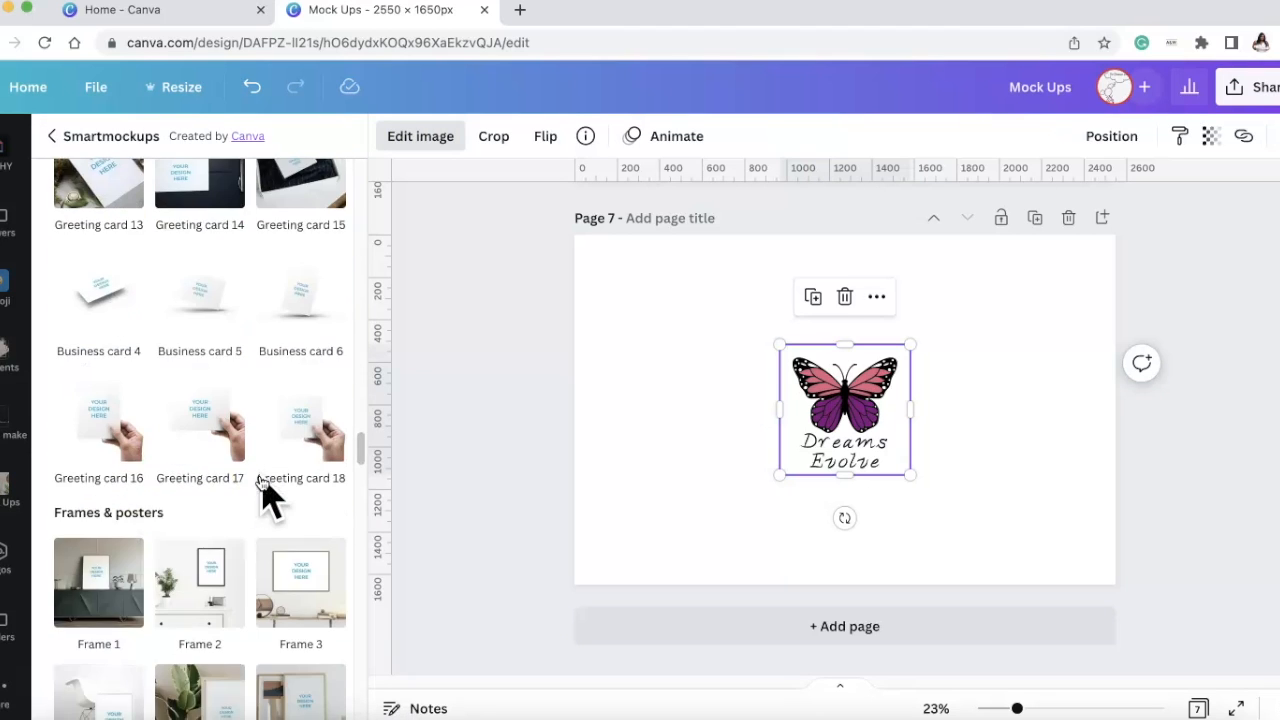
scroll(265, 490, down, 10)
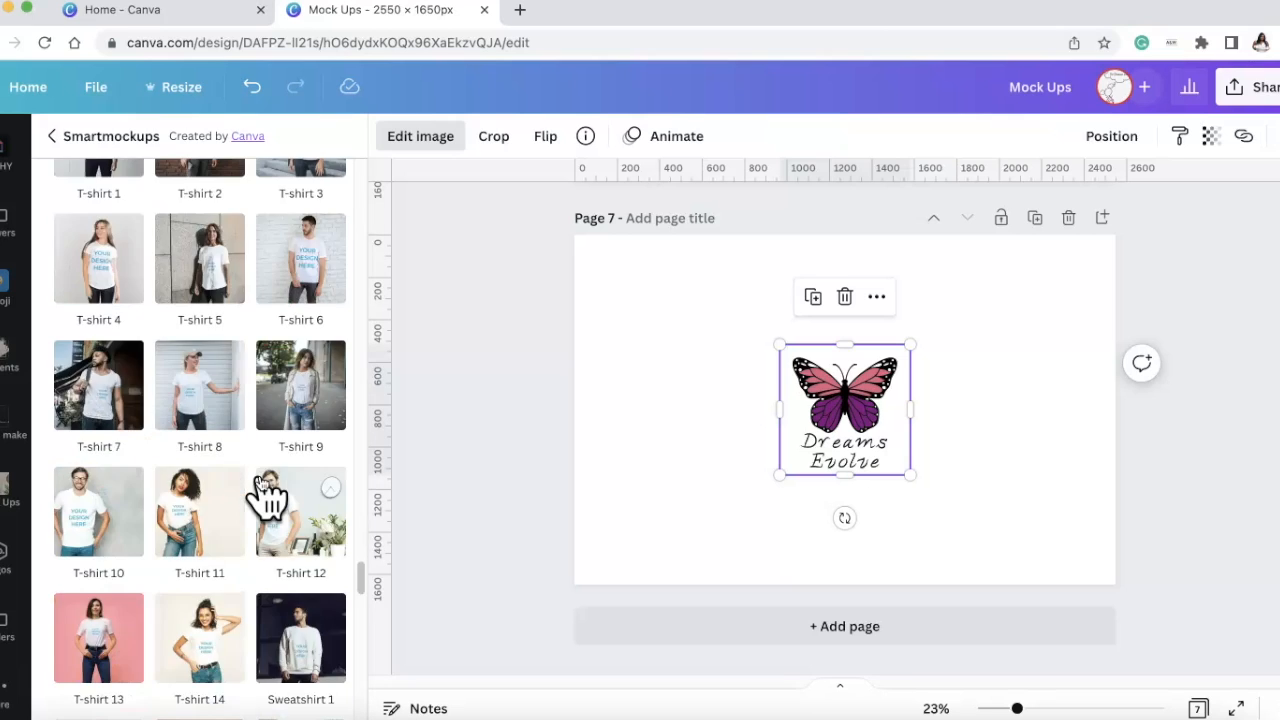
scroll(282, 450, down, 2)
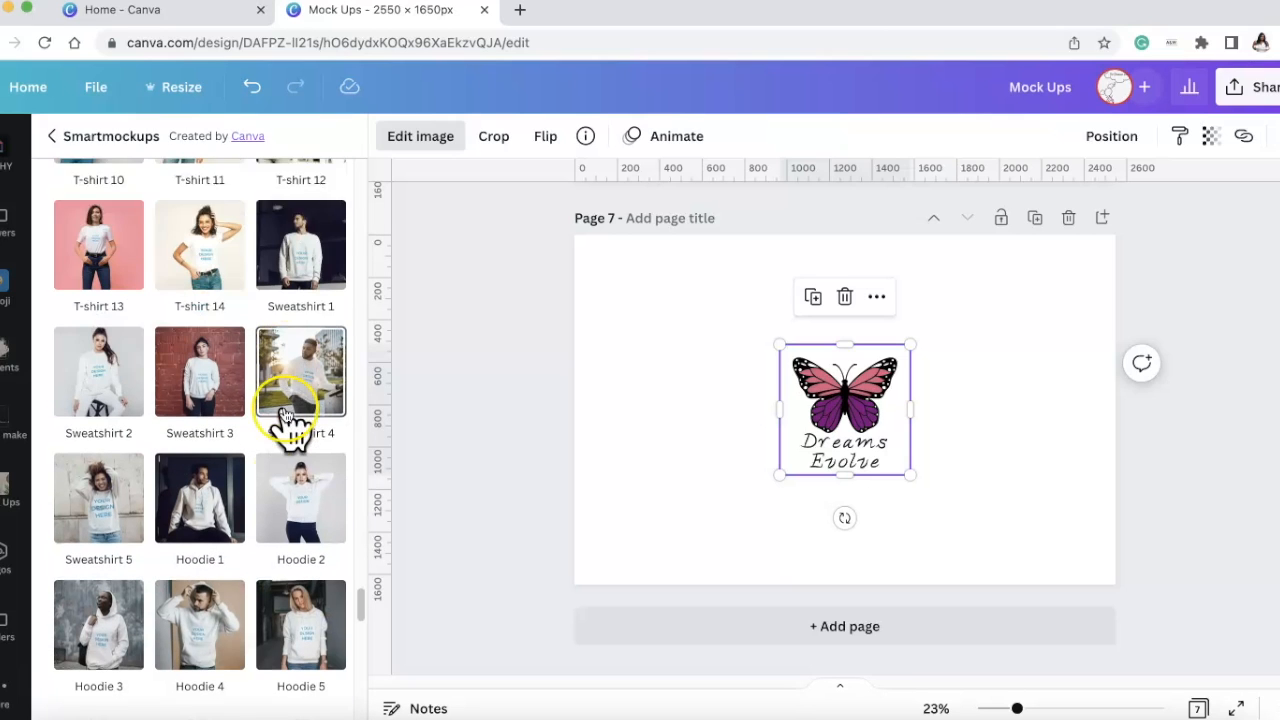
scroll(252, 482, up, 2)
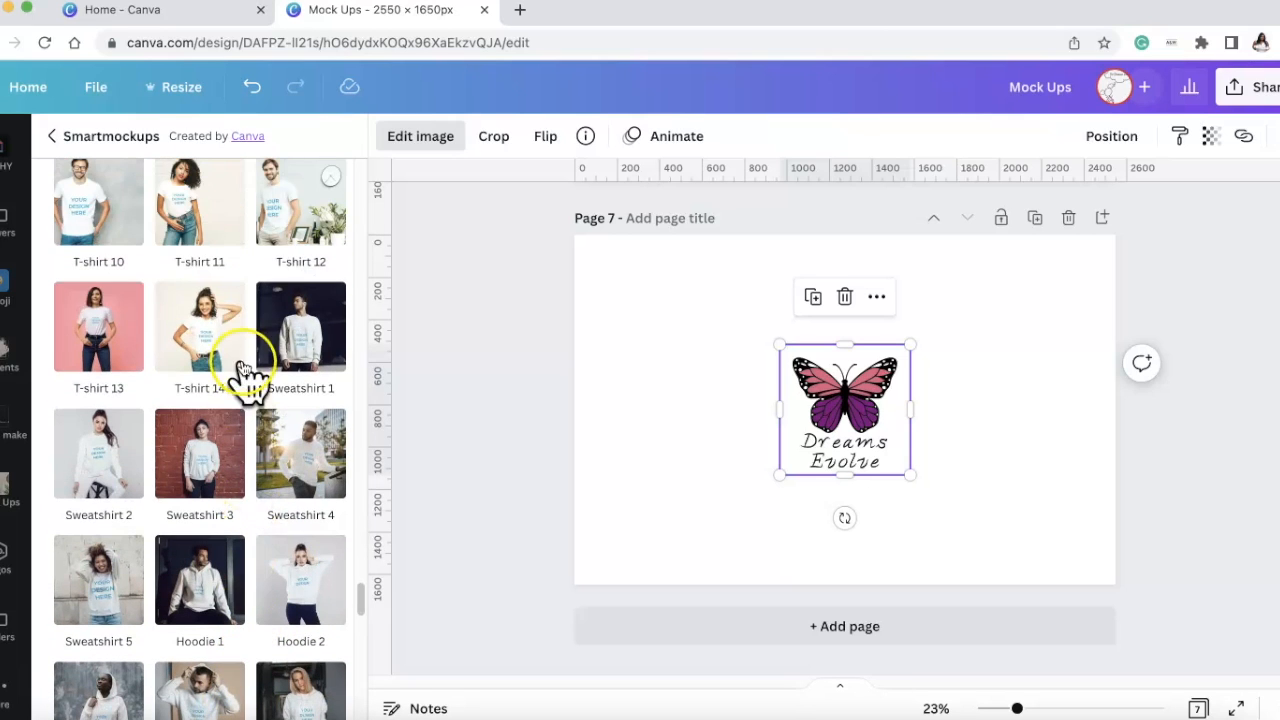
click(196, 210)
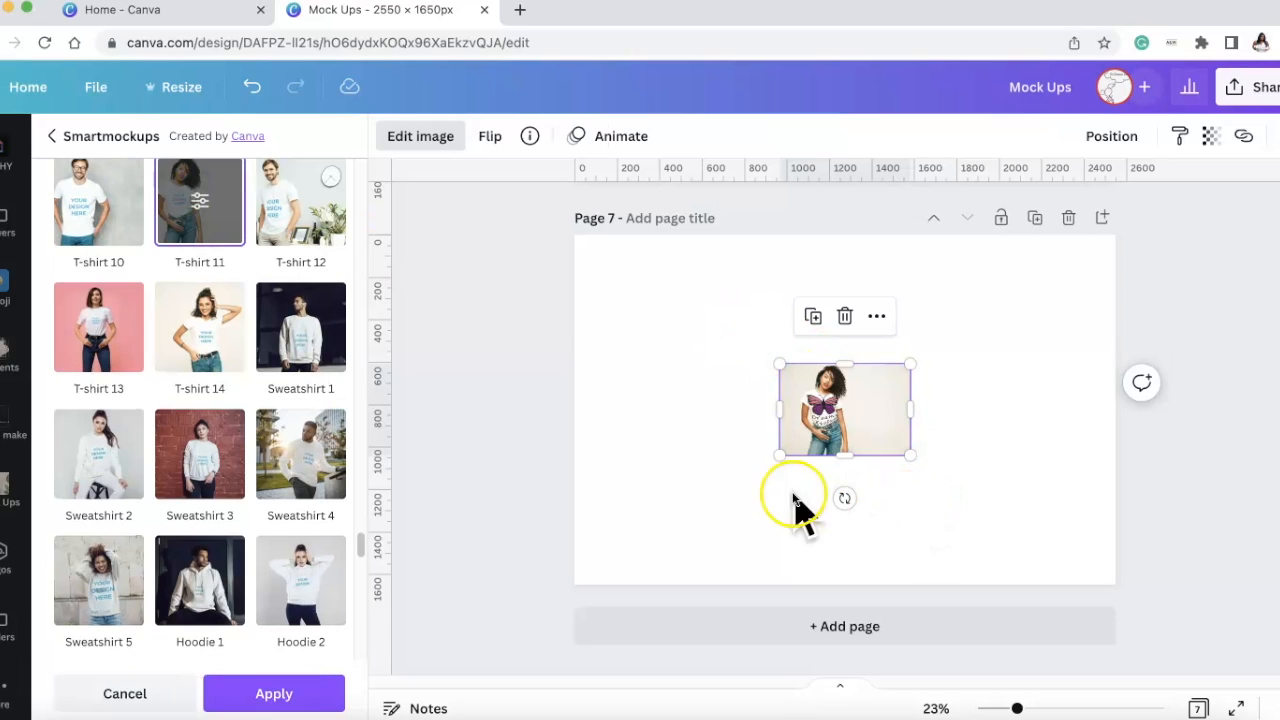
Set the T-shirt 11 mockup's crop to Fit and apply the mockup
click(204, 200)
click(329, 240)
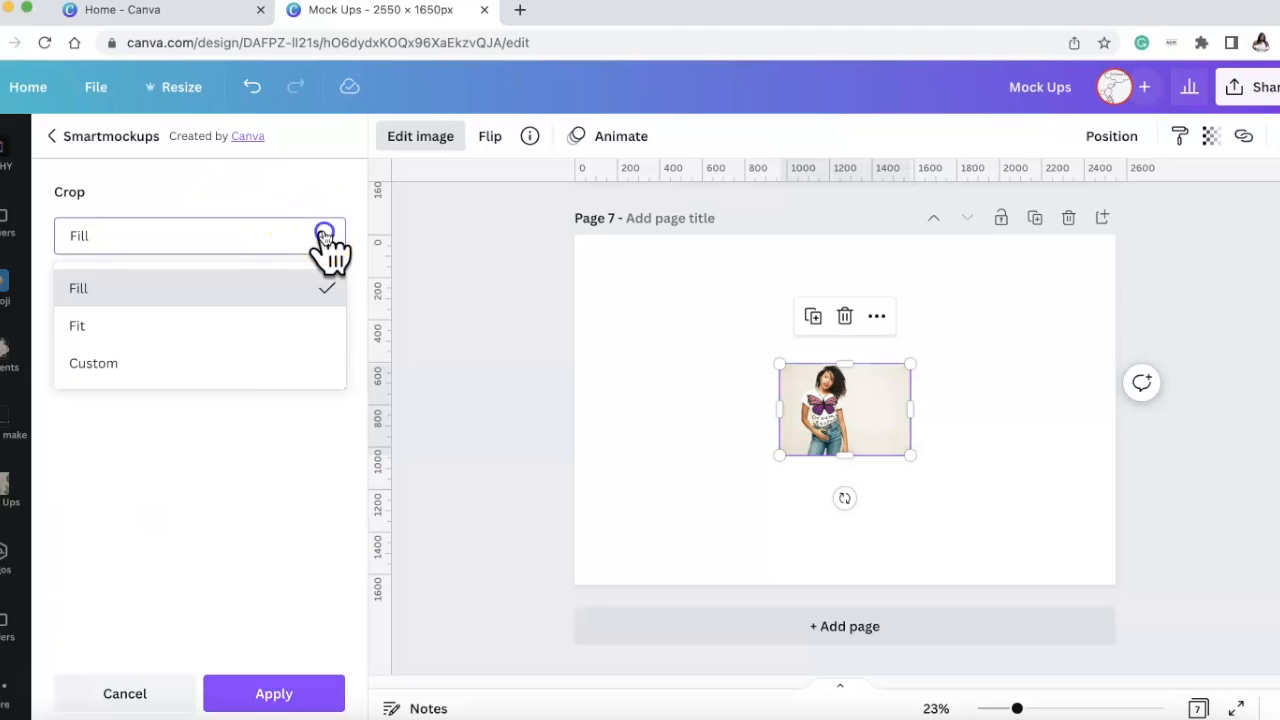
click(189, 336)
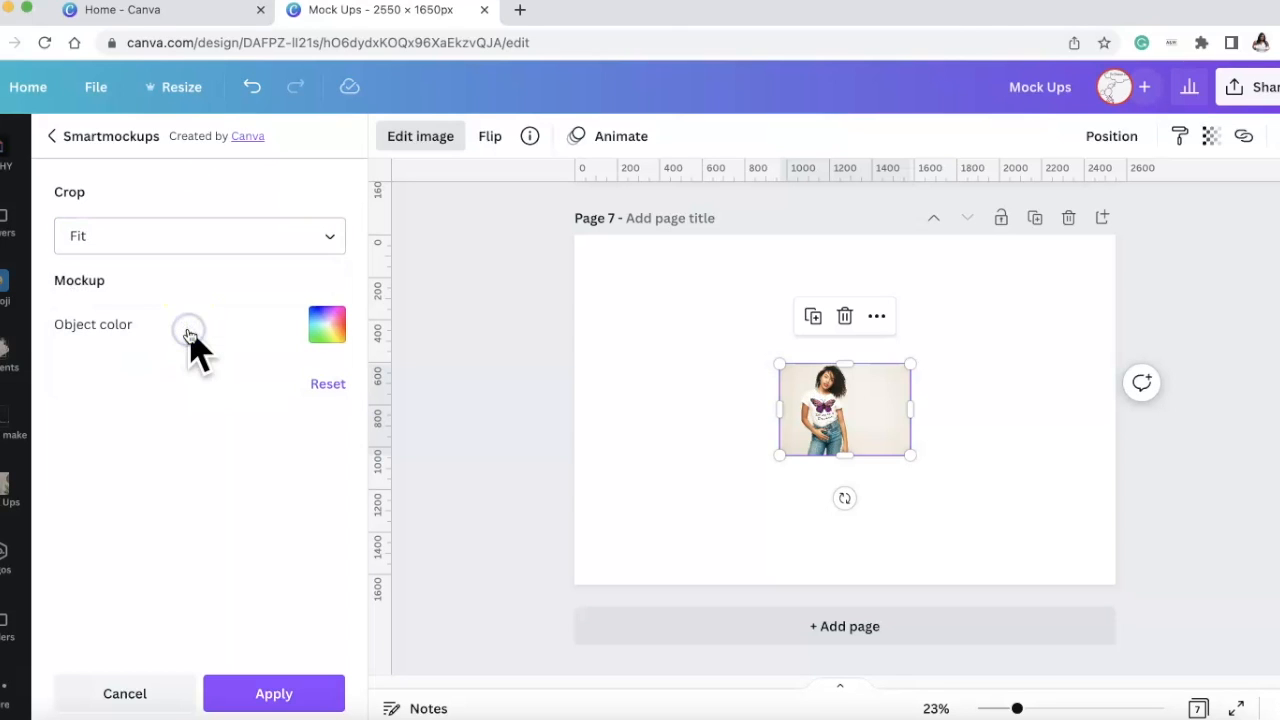
click(314, 692)
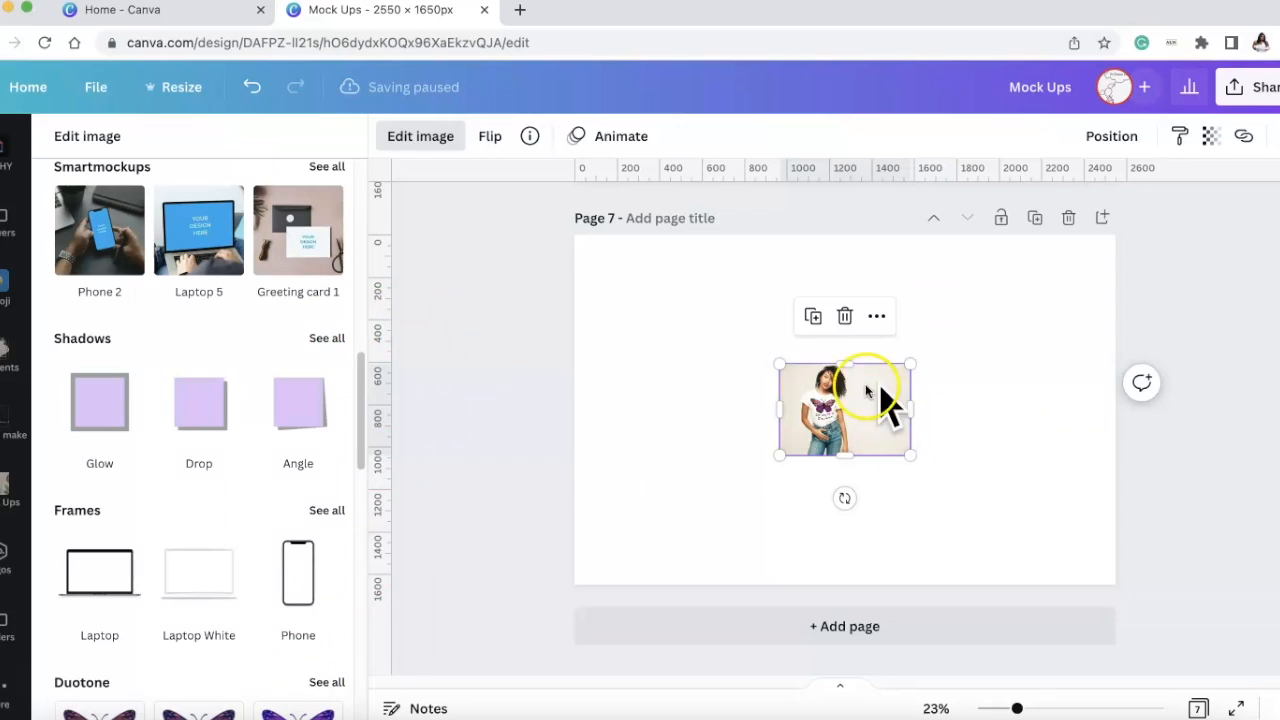
Enlarge and reposition the T-shirt mockup image until it covers all of page 7
drag(777, 357, 606, 246)
double_click(610, 250)
drag(903, 450, 1137, 557)
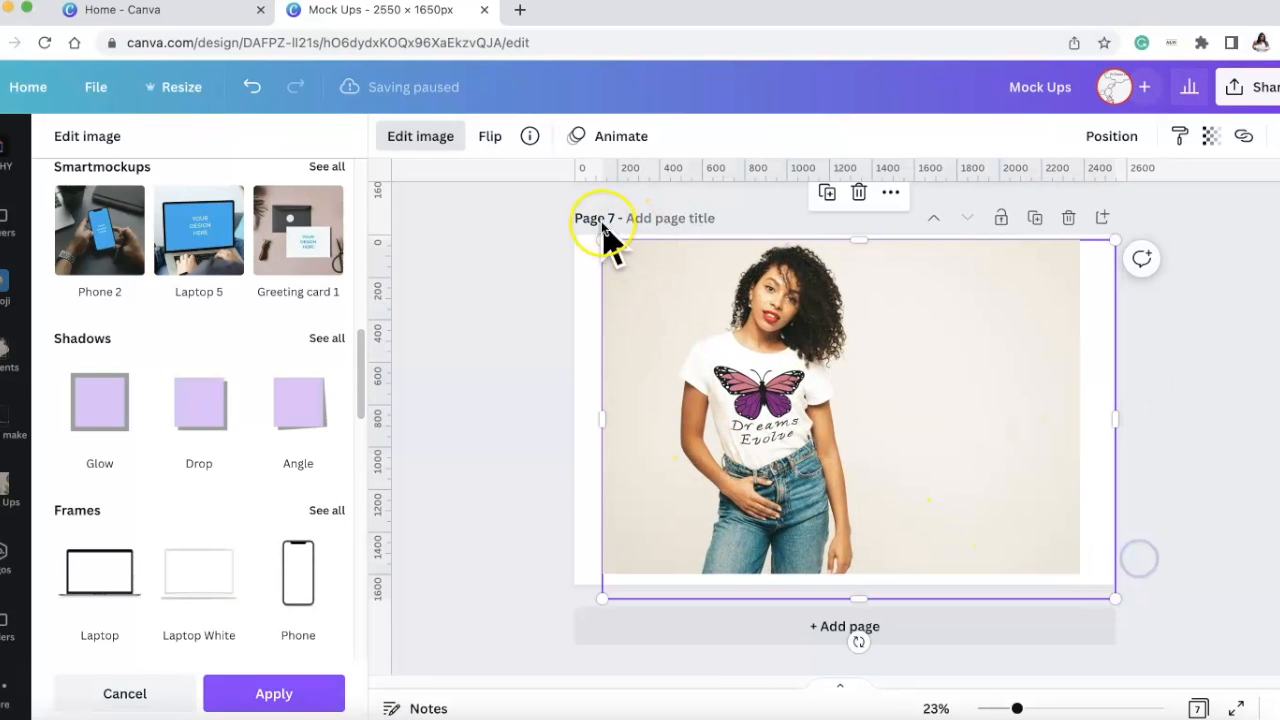
drag(596, 238, 560, 223)
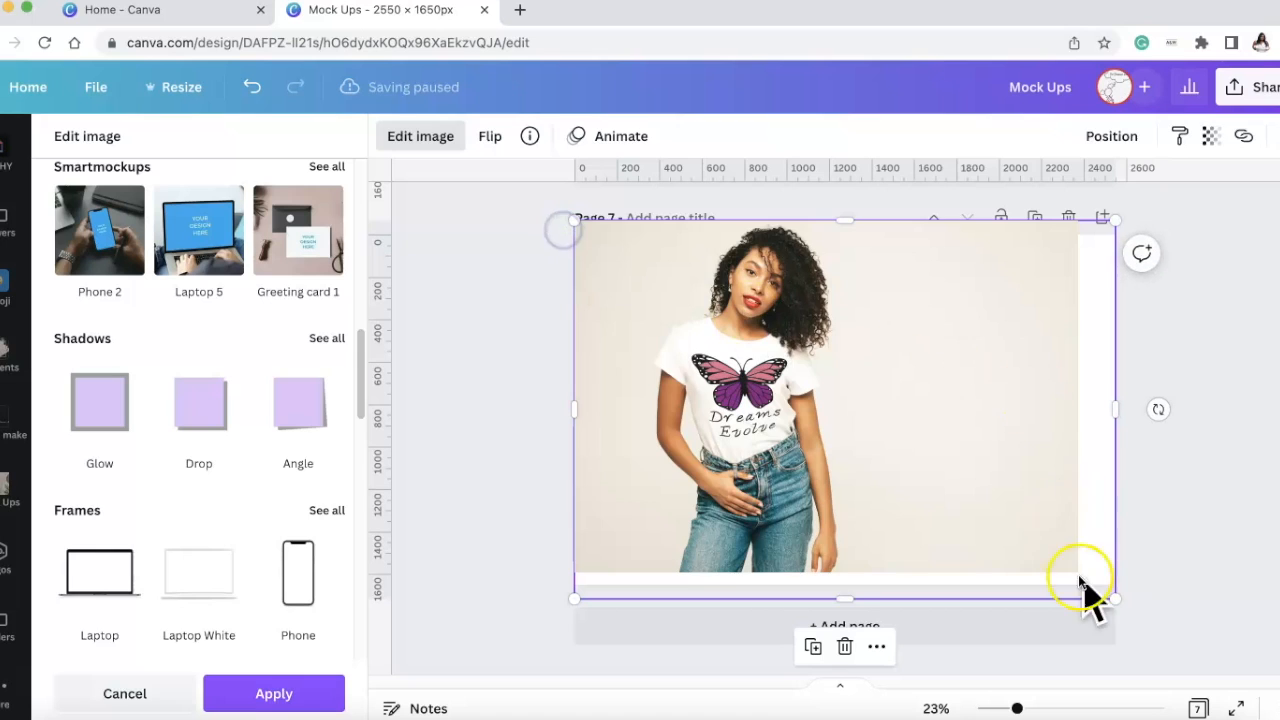
click(1205, 556)
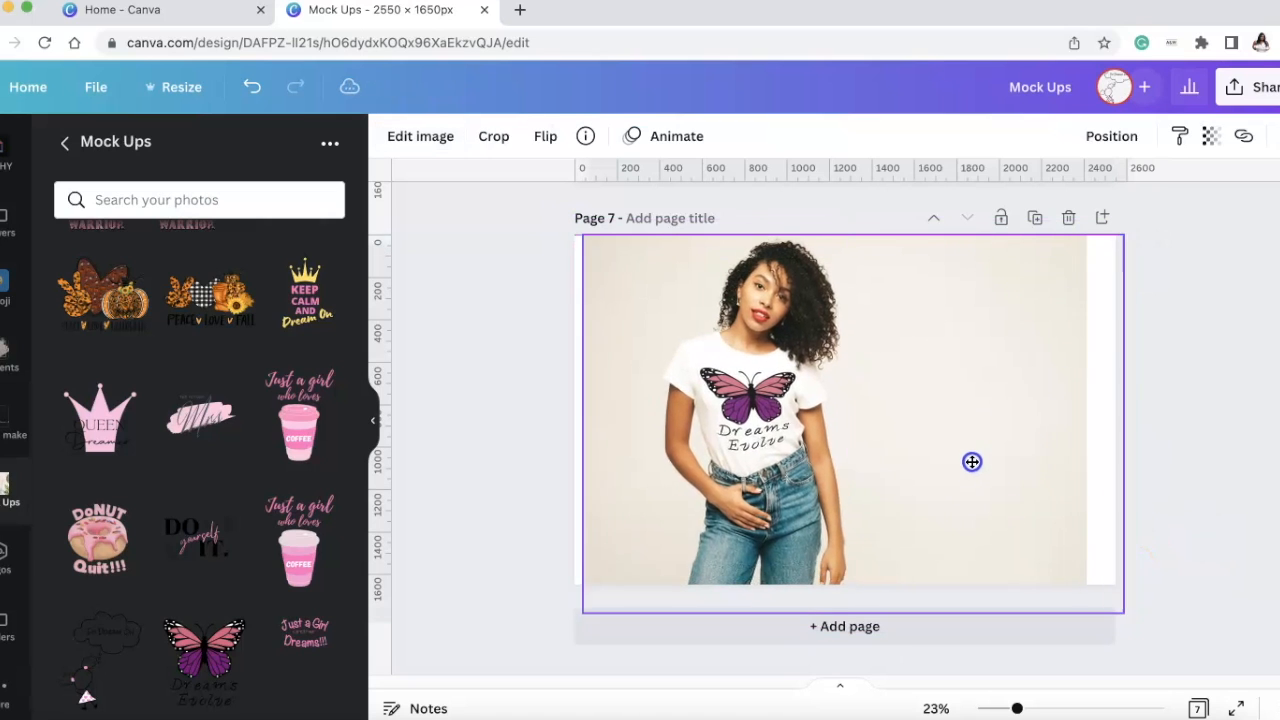
drag(1115, 617, 1192, 637)
click(527, 277)
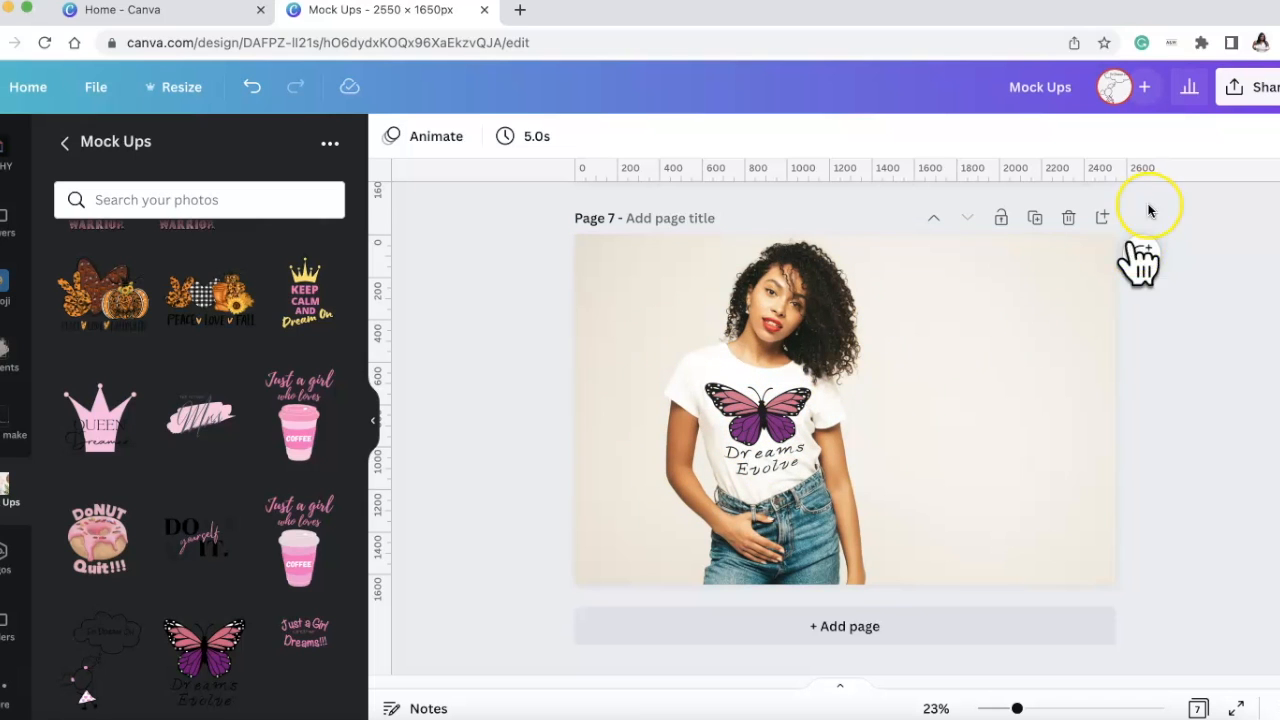
Add page 8 with the Keep Calm and Dream On artwork and show all Smartmockups available for it
click(1100, 218)
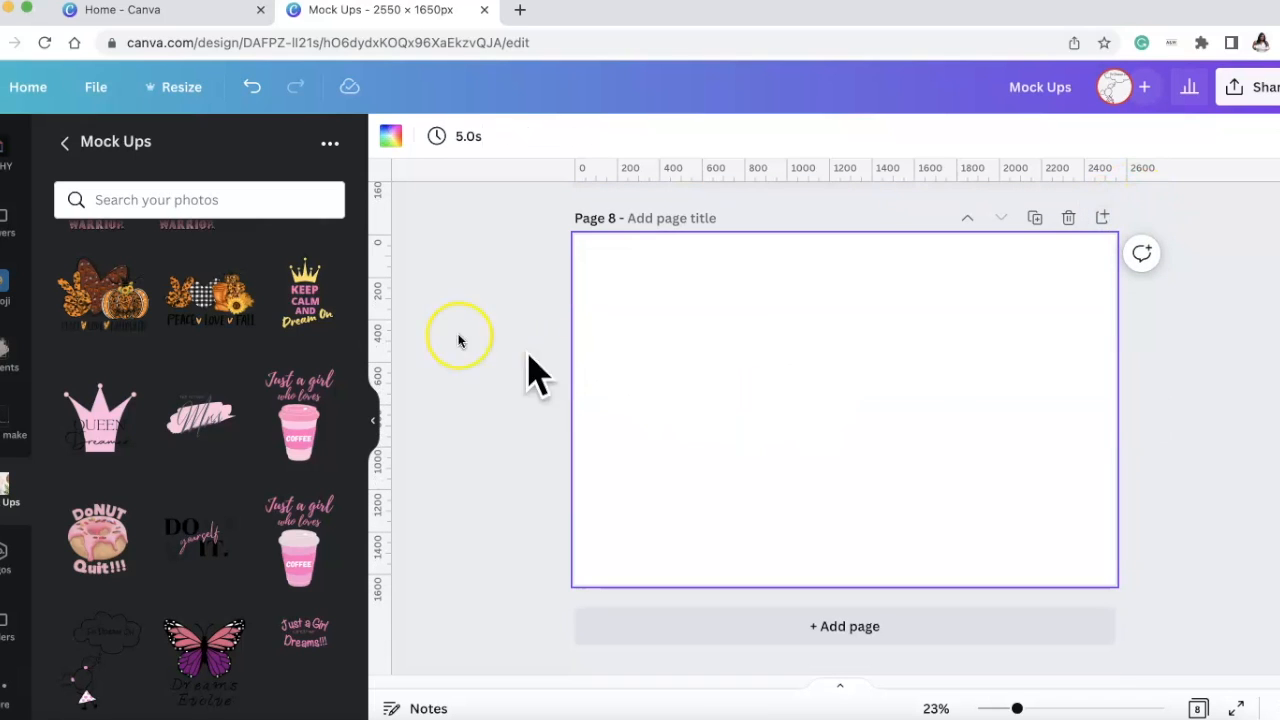
click(290, 290)
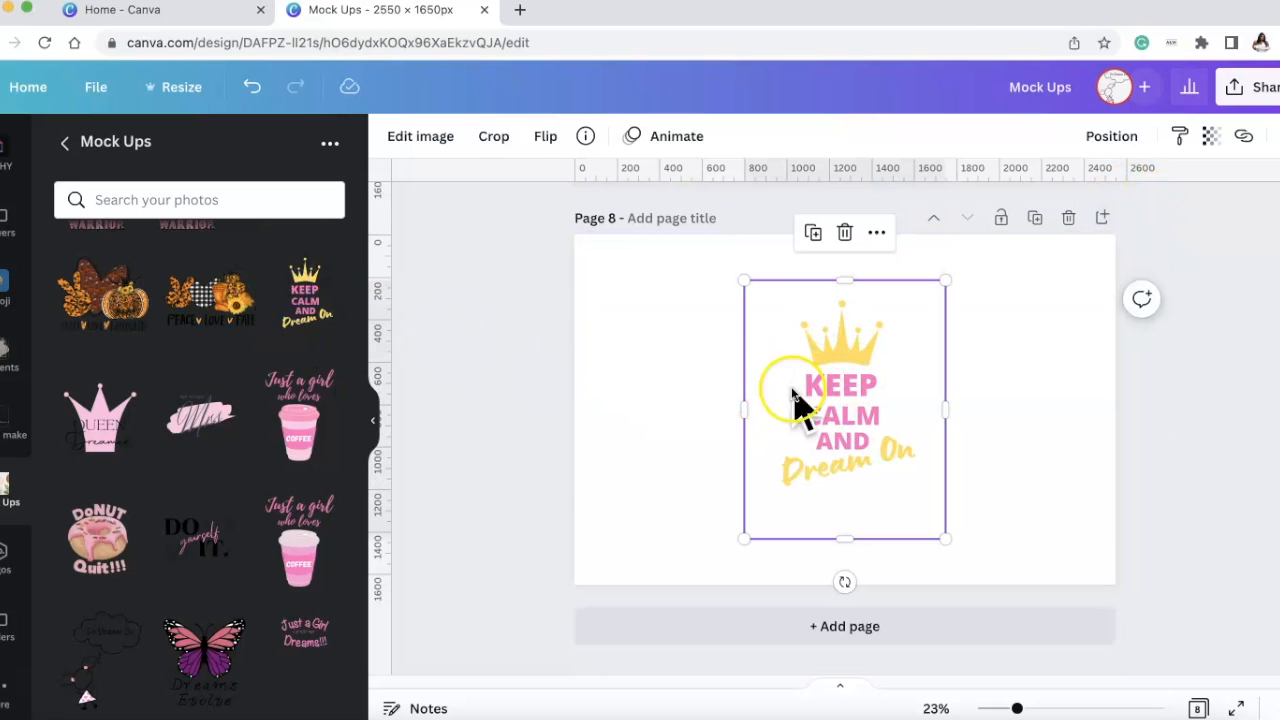
click(440, 145)
scroll(185, 530, down, 3)
scroll(197, 525, down, 4)
click(326, 363)
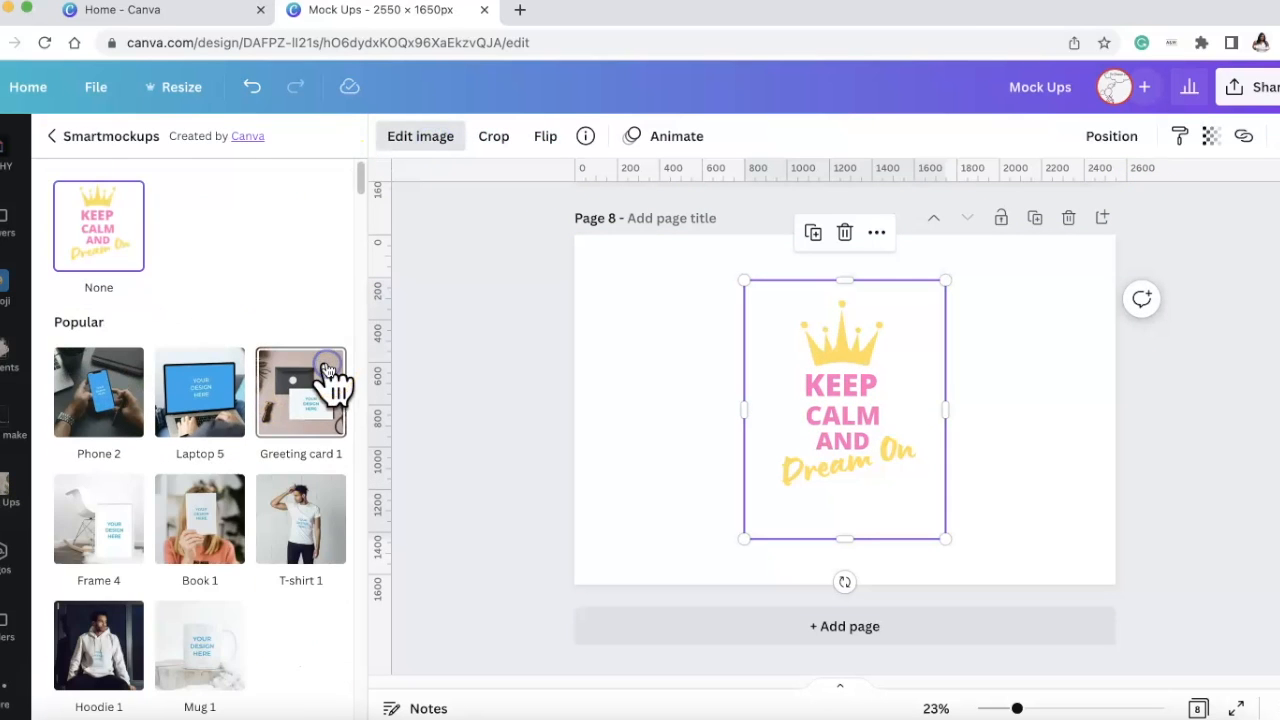
Place the Keep Calm and Dream On artwork in the T-shirt 14 Smartmockup
scroll(240, 460, down, 15)
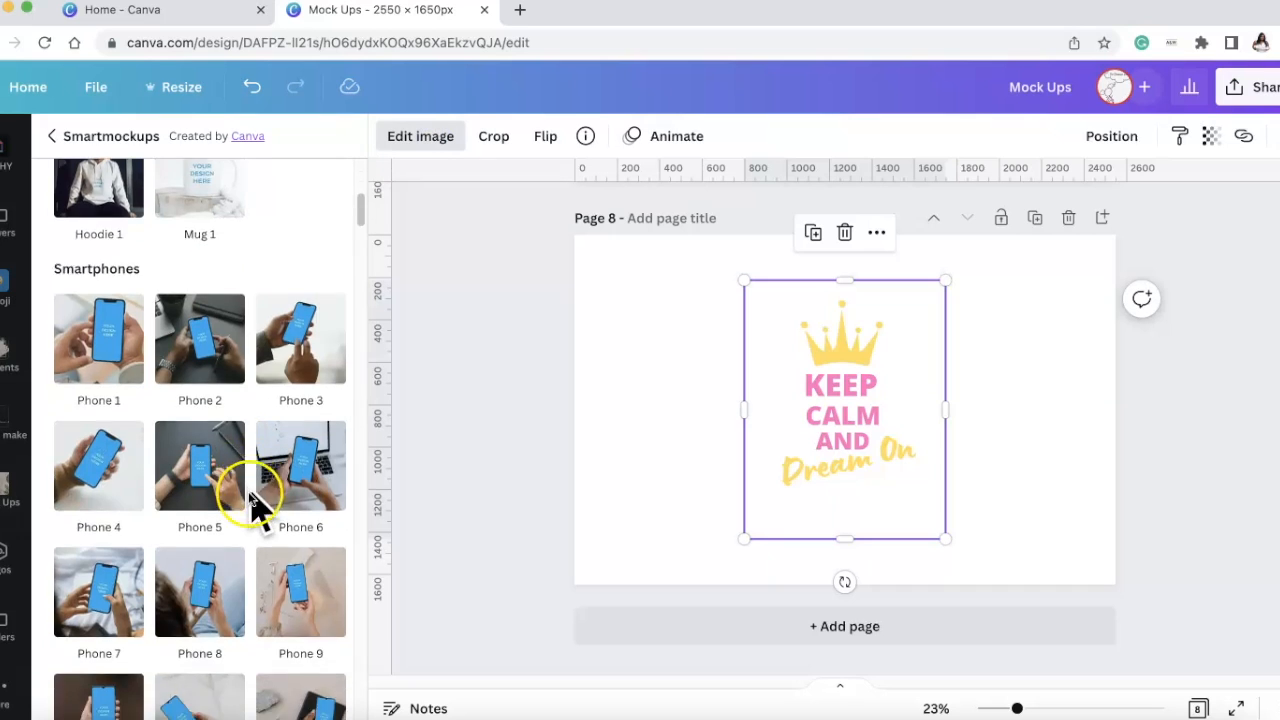
scroll(260, 495, down, 20)
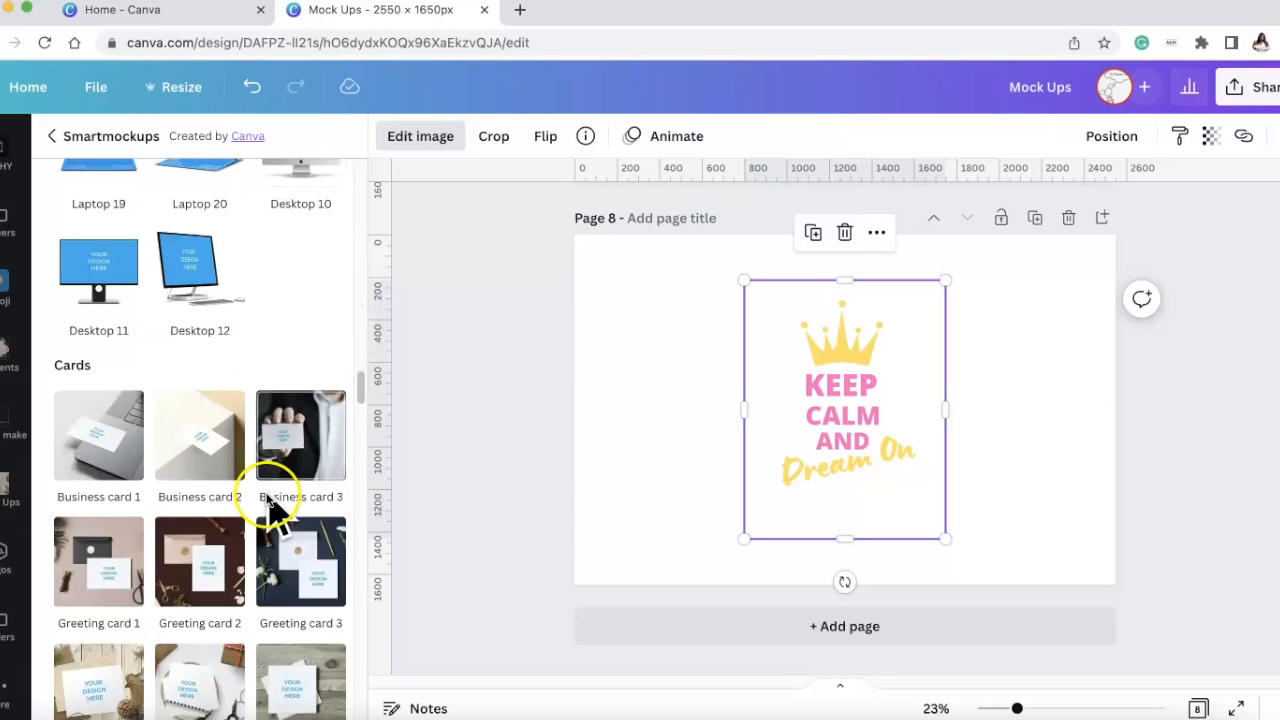
scroll(273, 505, down, 20)
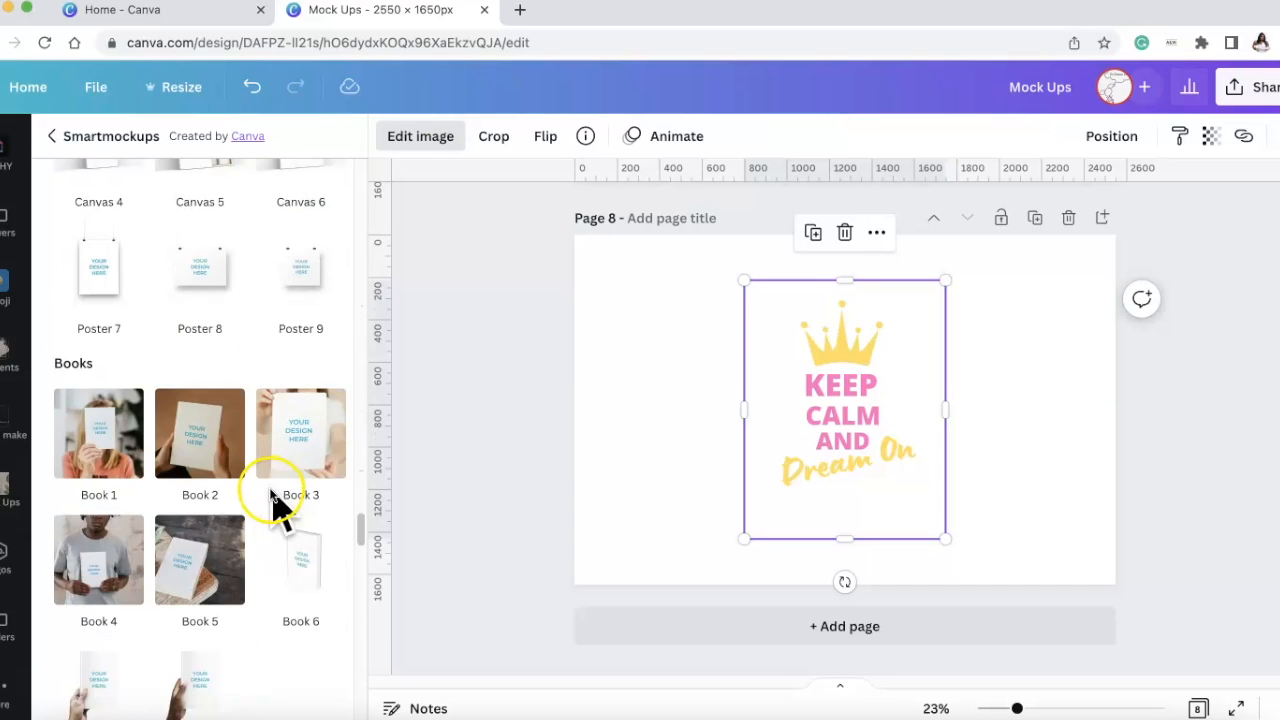
scroll(275, 503, down, 10)
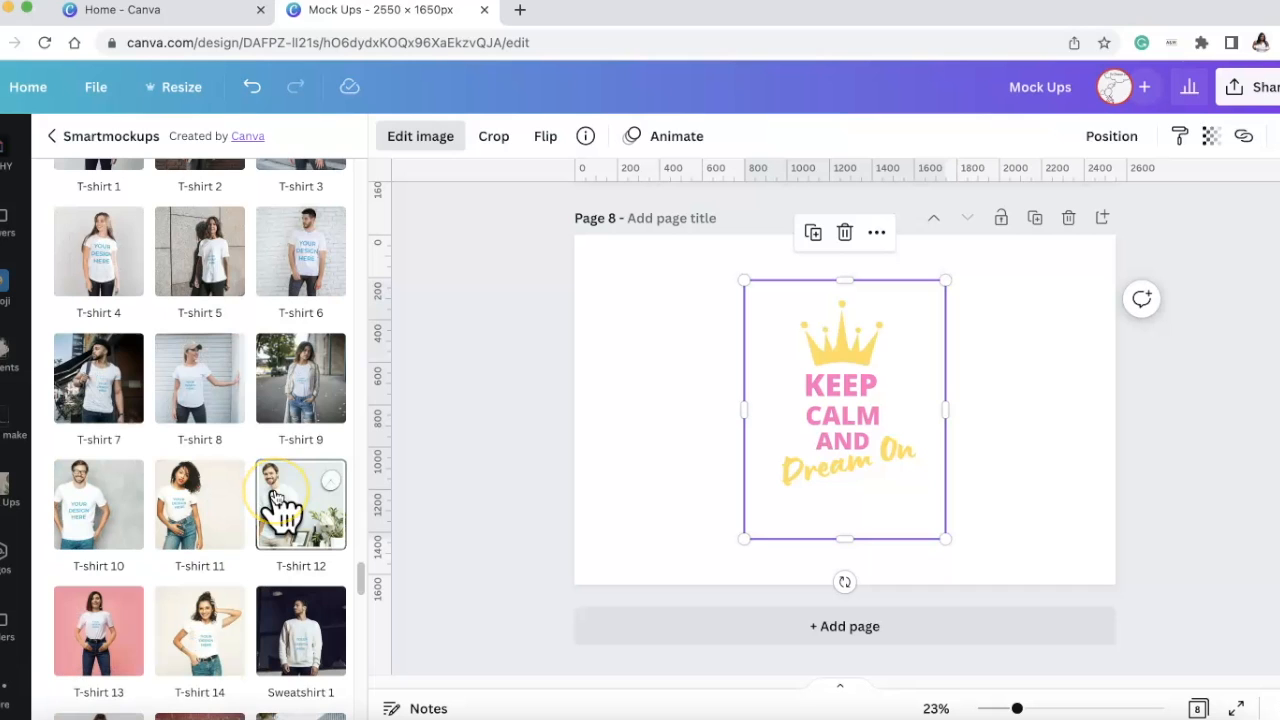
scroll(280, 505, down, 3)
scroll(290, 505, down, 1)
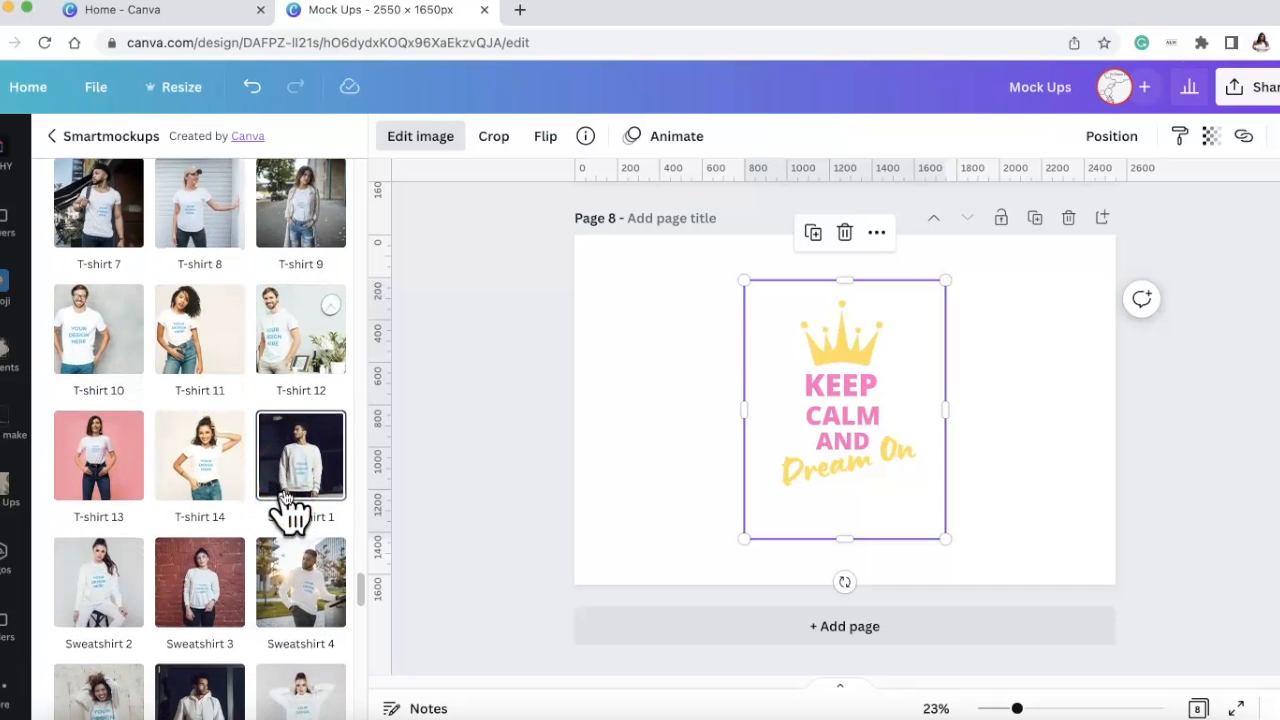
click(212, 458)
scroll(213, 450, down, 1)
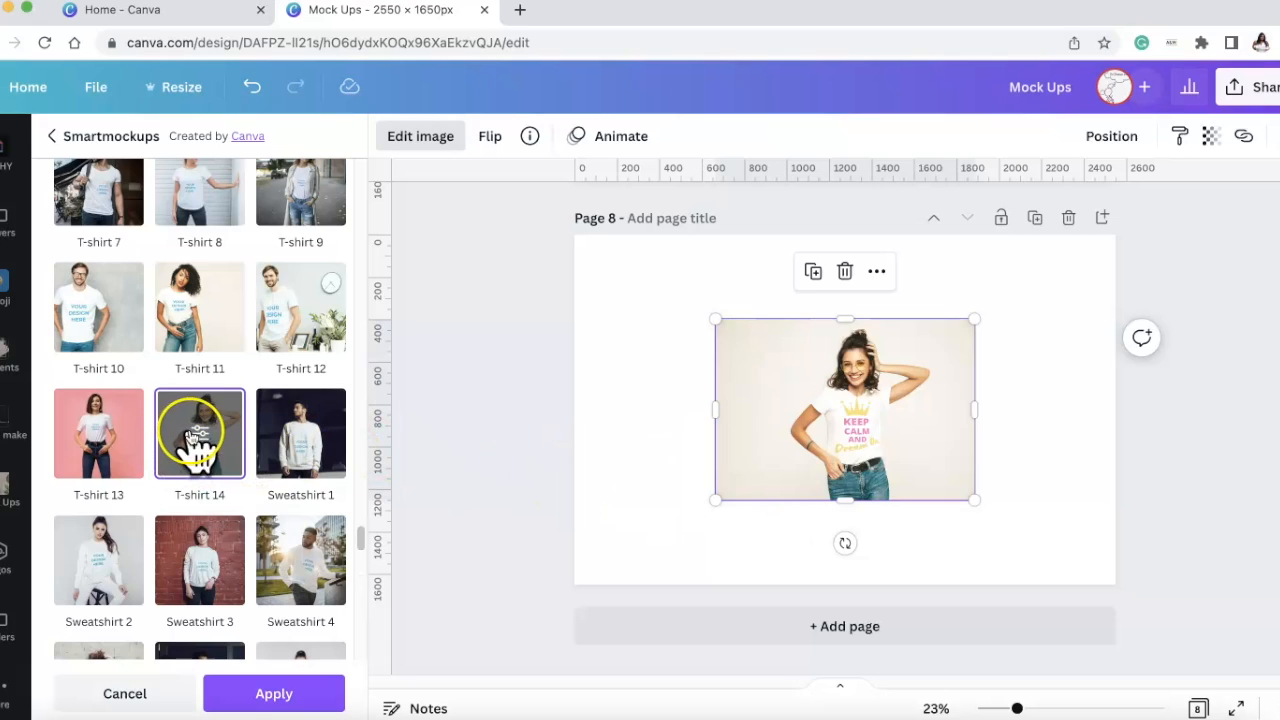
Set the T-shirt 14 mockup's crop to Custom and reduce the artwork's size to 43
click(200, 435)
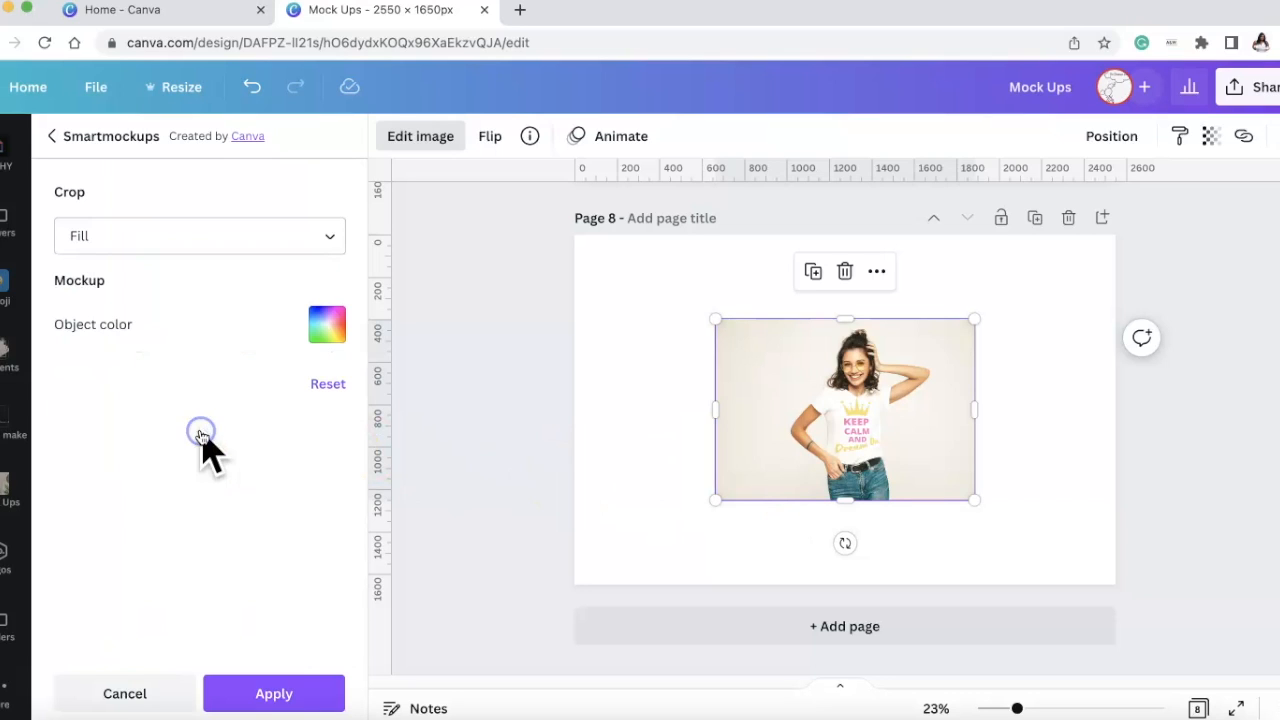
click(333, 242)
drag(300, 295, 285, 335)
click(334, 236)
click(268, 364)
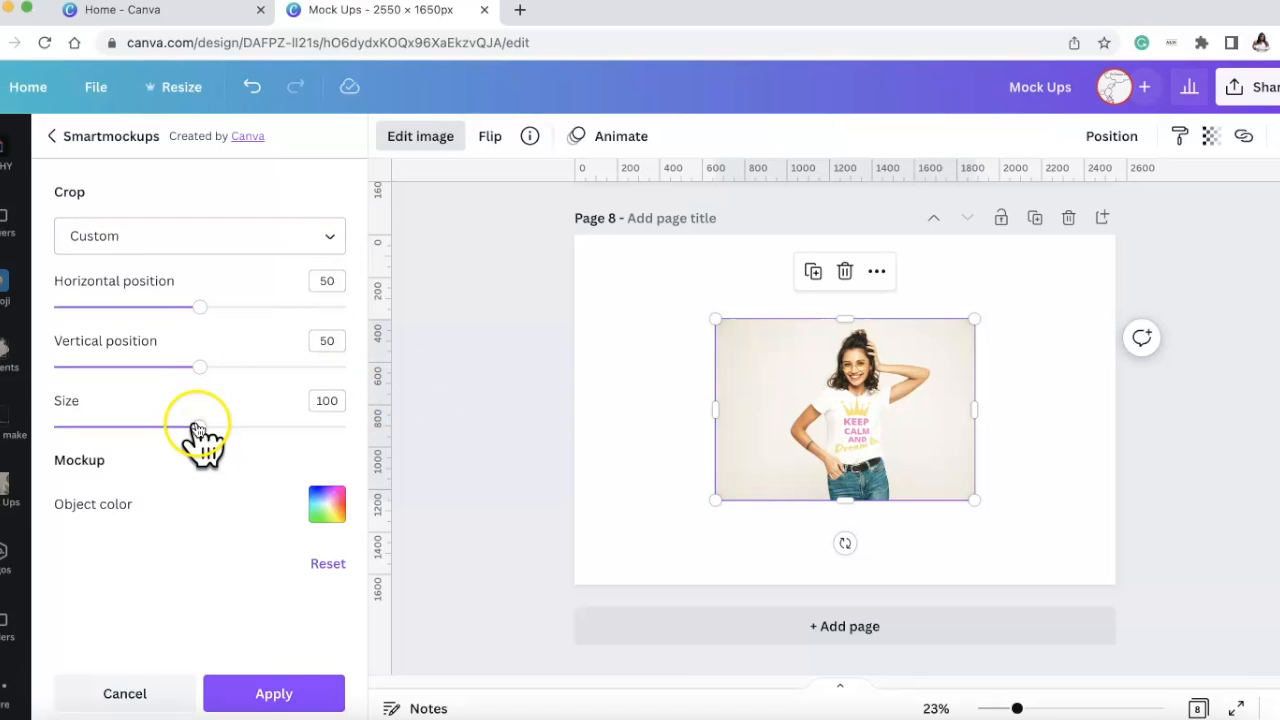
click(137, 427)
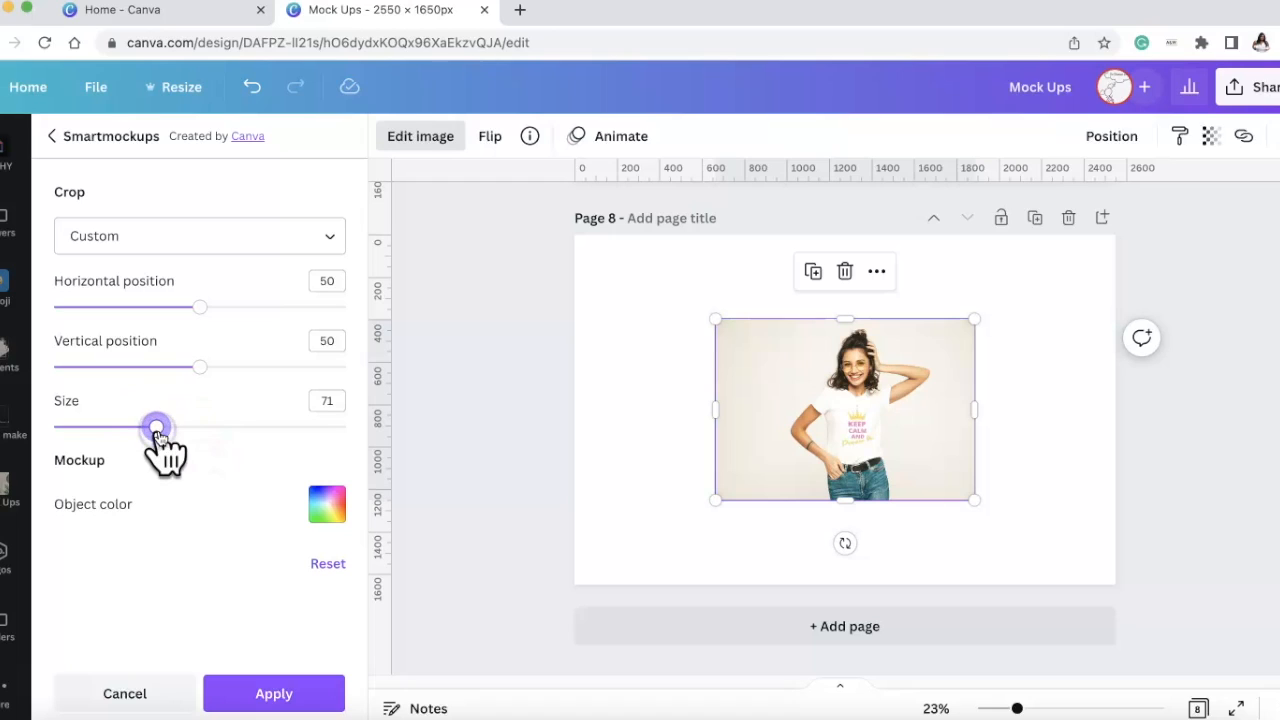
drag(160, 432, 116, 432)
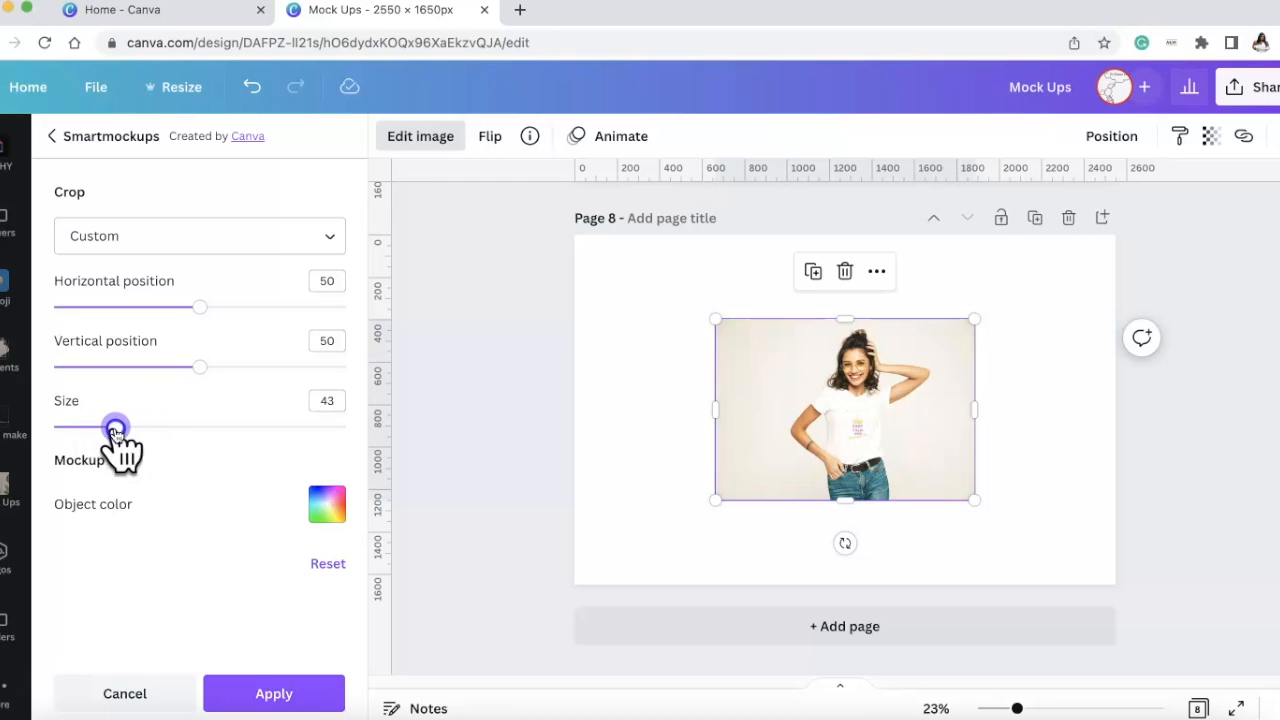
Set the artwork's horizontal position to 83 and vertical position to 19, and apply the mockup
drag(203, 310, 296, 308)
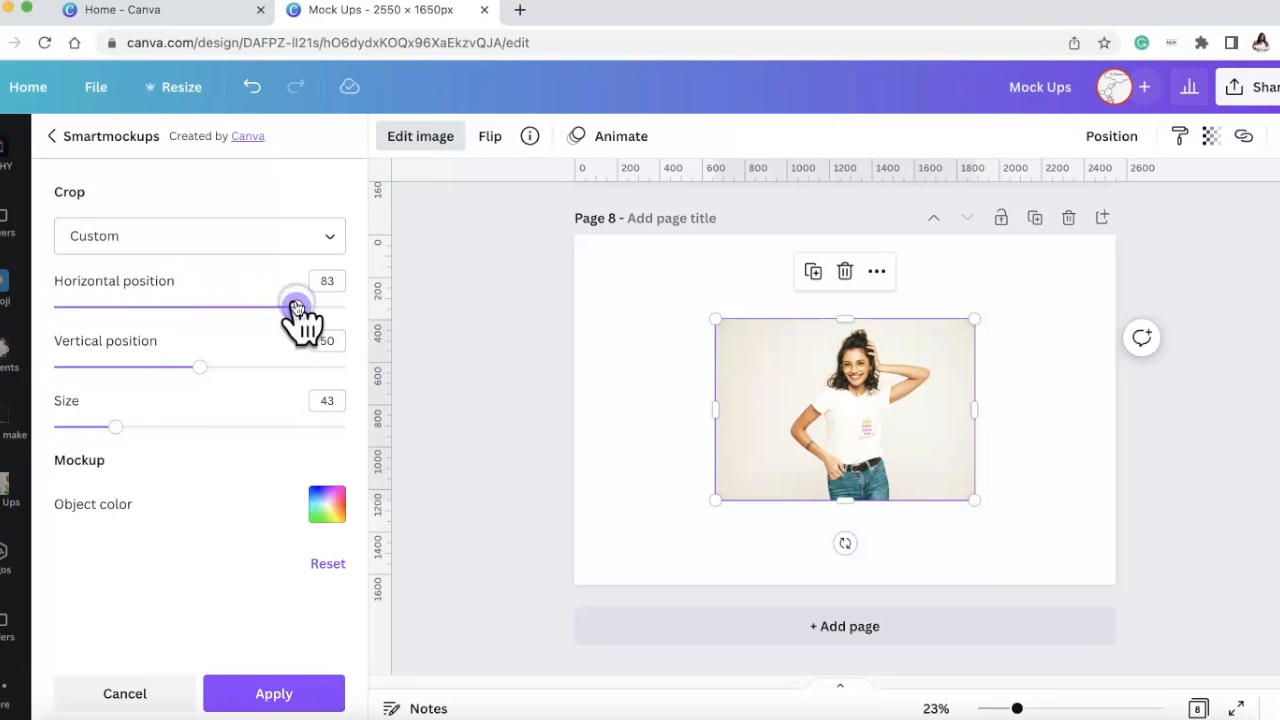
drag(200, 367, 122, 372)
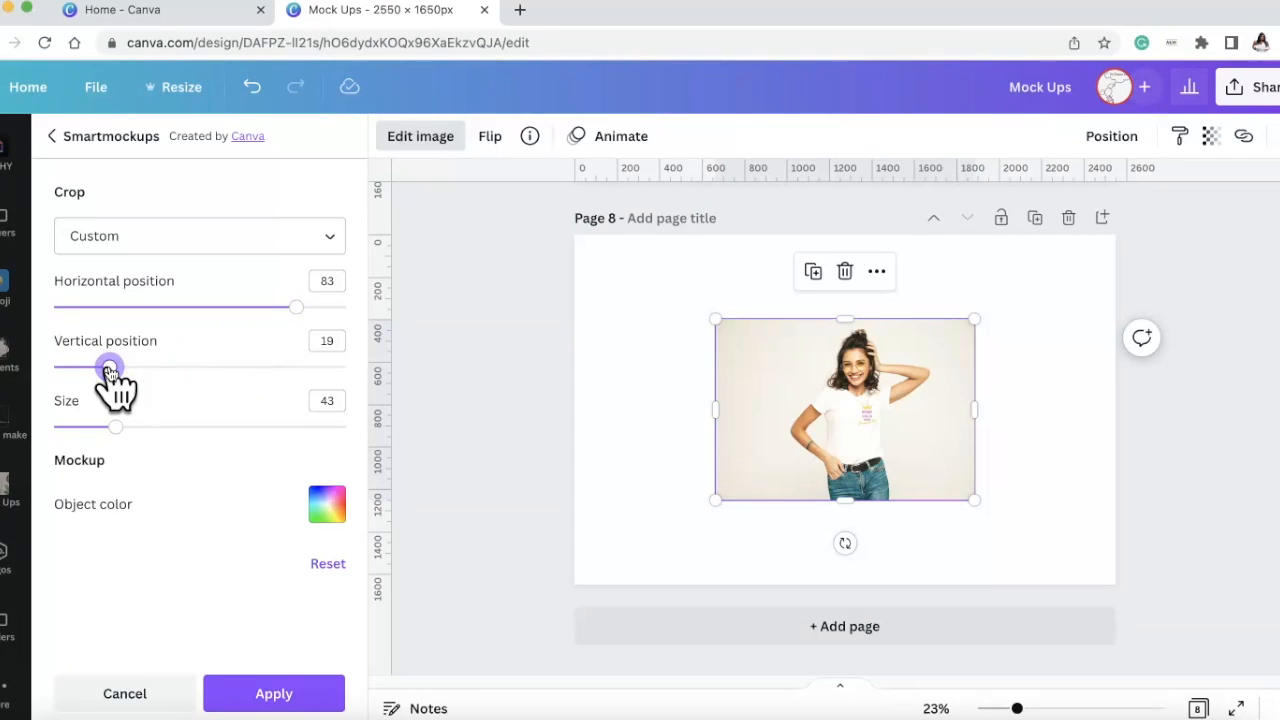
drag(110, 370, 110, 370)
click(292, 693)
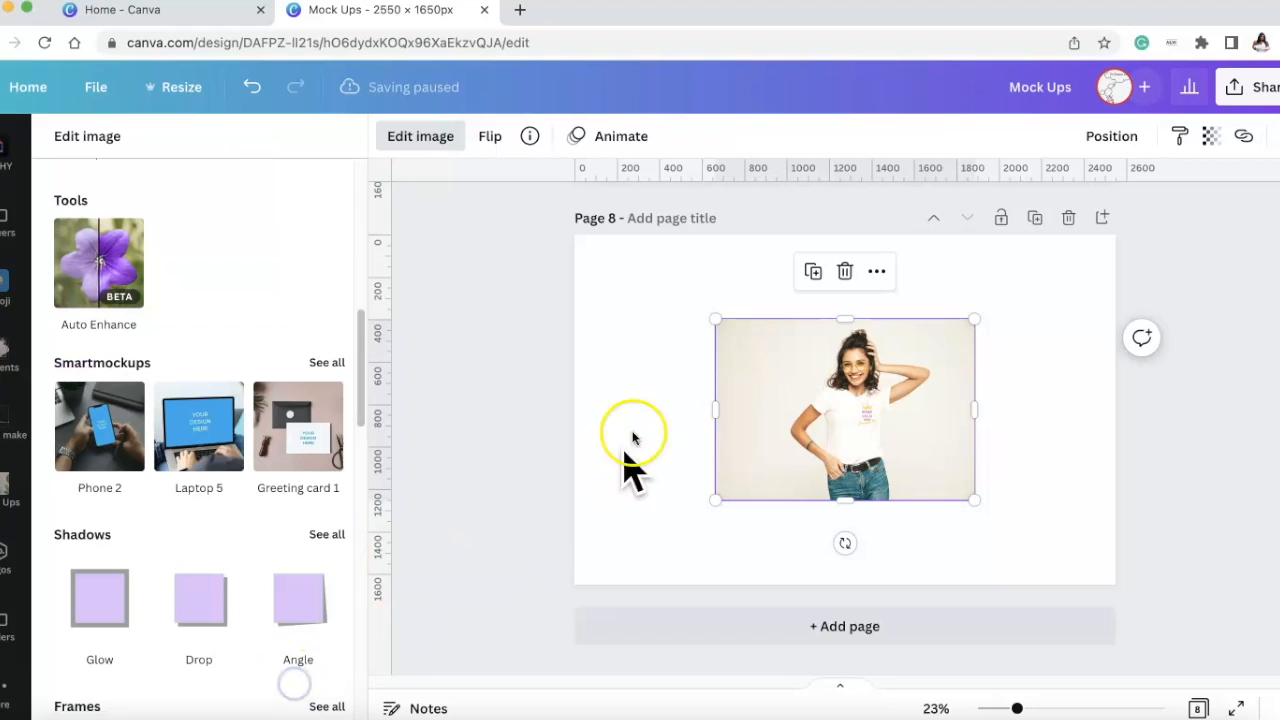
Enlarge the T-shirt 14 mockup image until it covers all of page 8, and deselect it
drag(715, 319, 558, 216)
drag(974, 501, 1154, 577)
click(1190, 285)
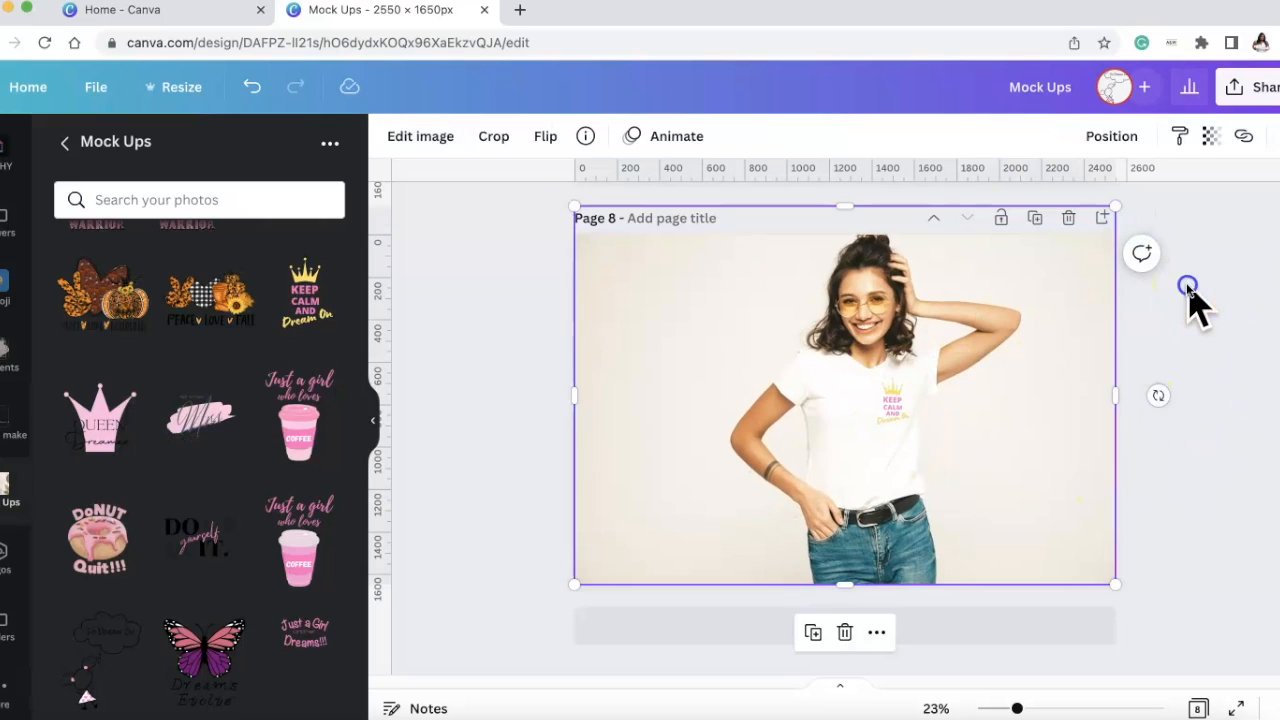
click(1171, 337)
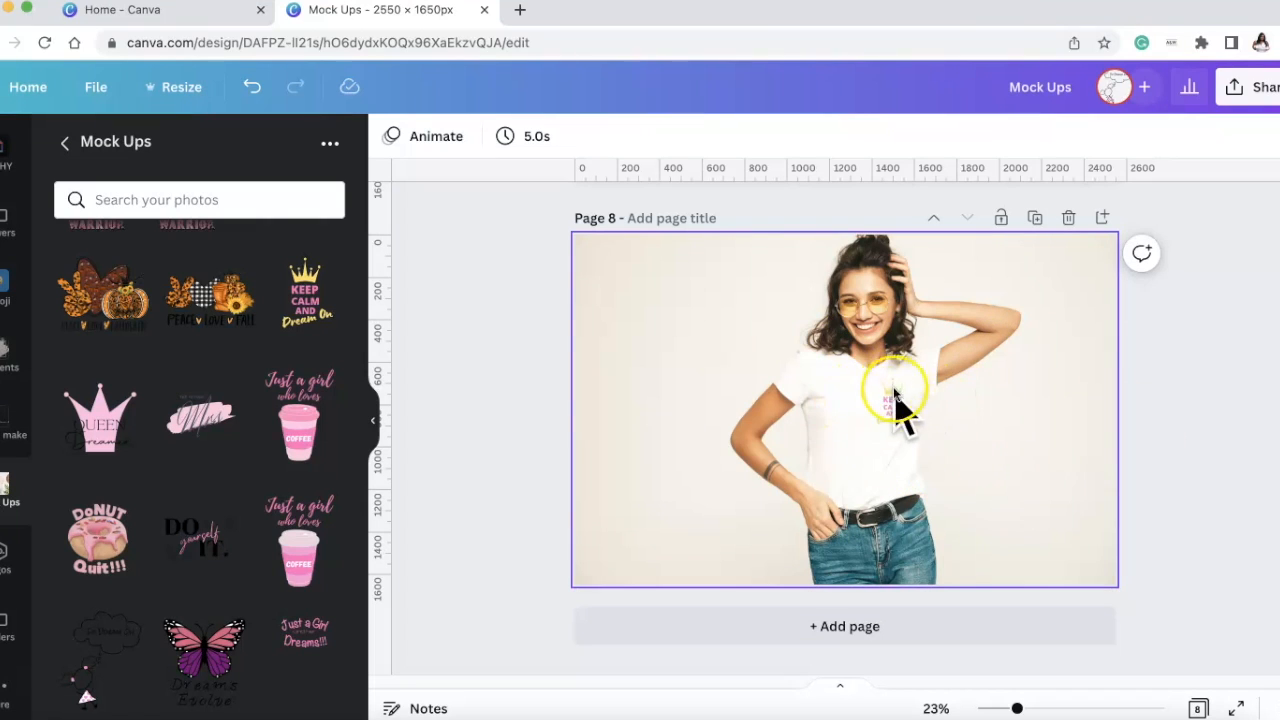
Review the finished T-shirt, mug and tumbler mockups on all pages from page 8 up to page 1
scroll(1000, 480, up, 5)
scroll(980, 432, up, 2)
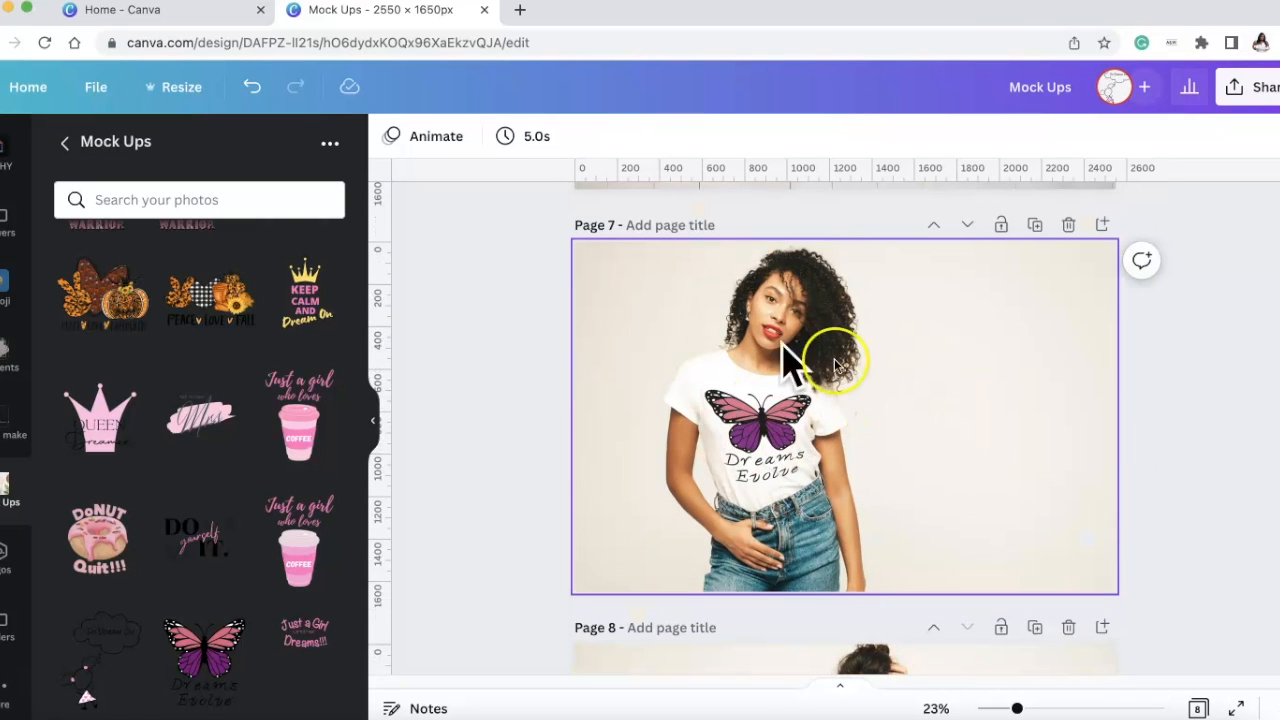
scroll(780, 400, up, 6)
scroll(777, 443, down, 2)
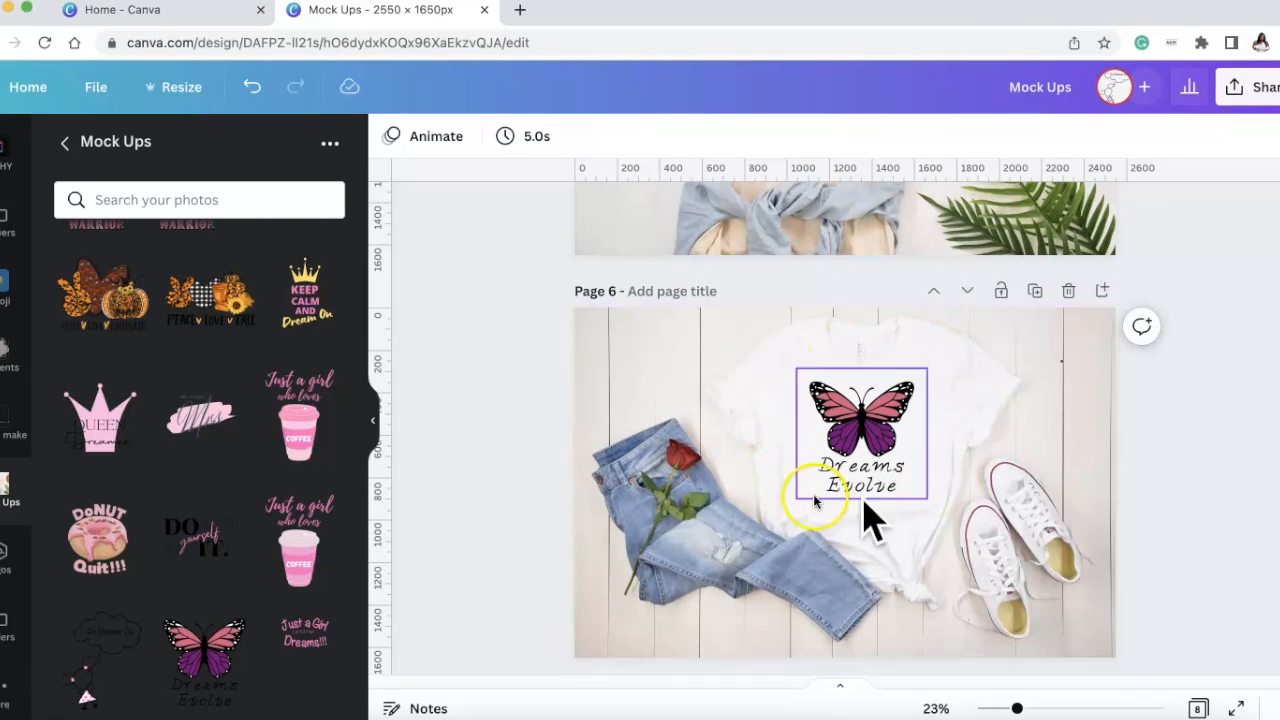
scroll(980, 595, up, 5)
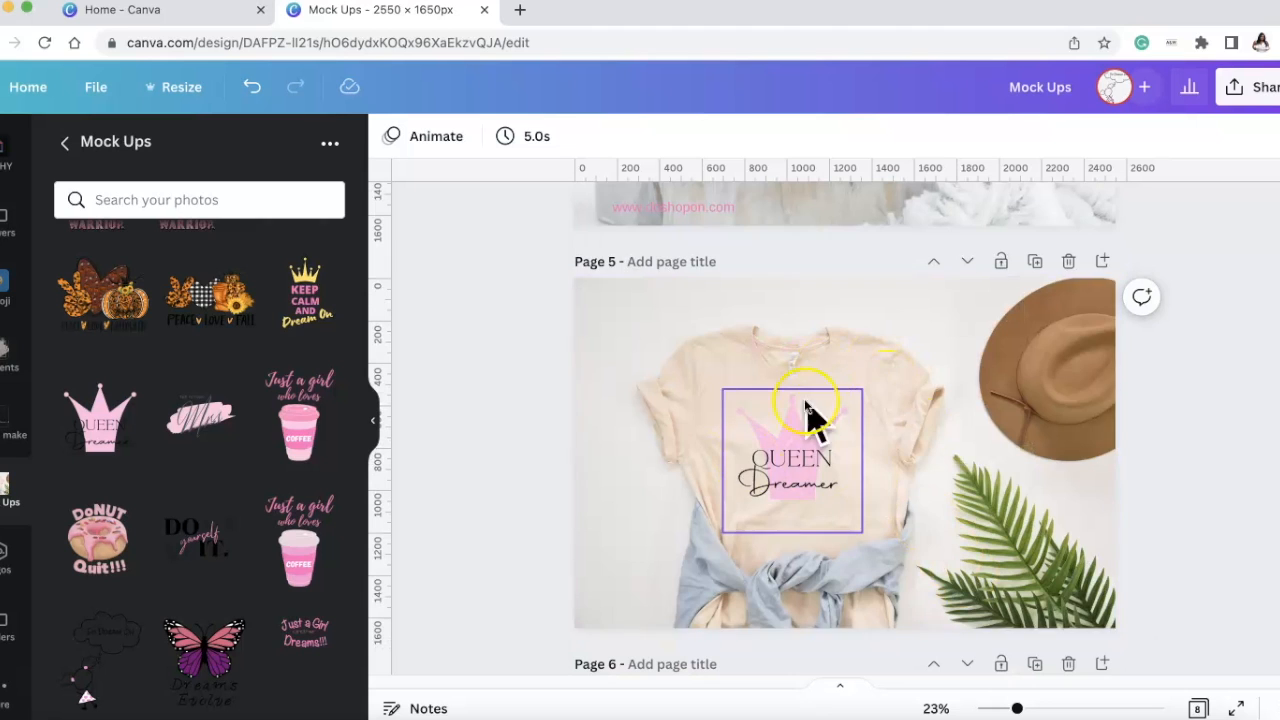
scroll(966, 466, up, 5)
scroll(903, 448, down, 3)
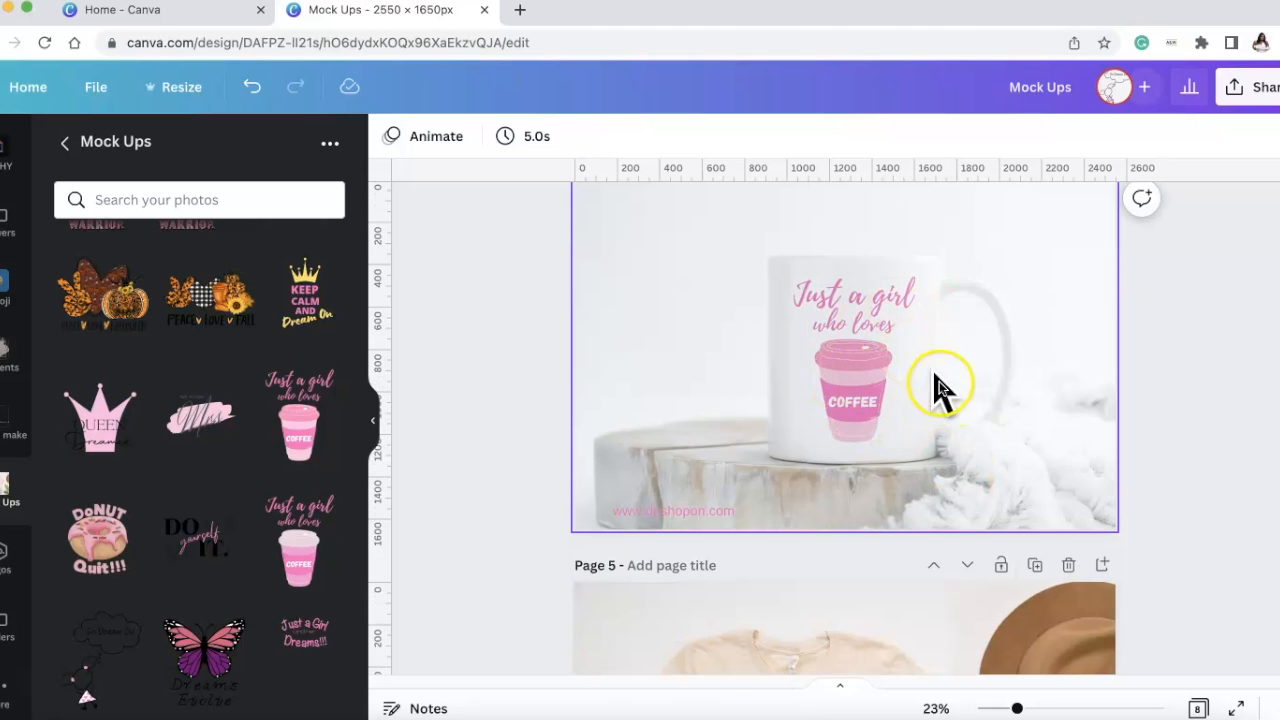
scroll(943, 414, up, 7)
scroll(840, 510, up, 6)
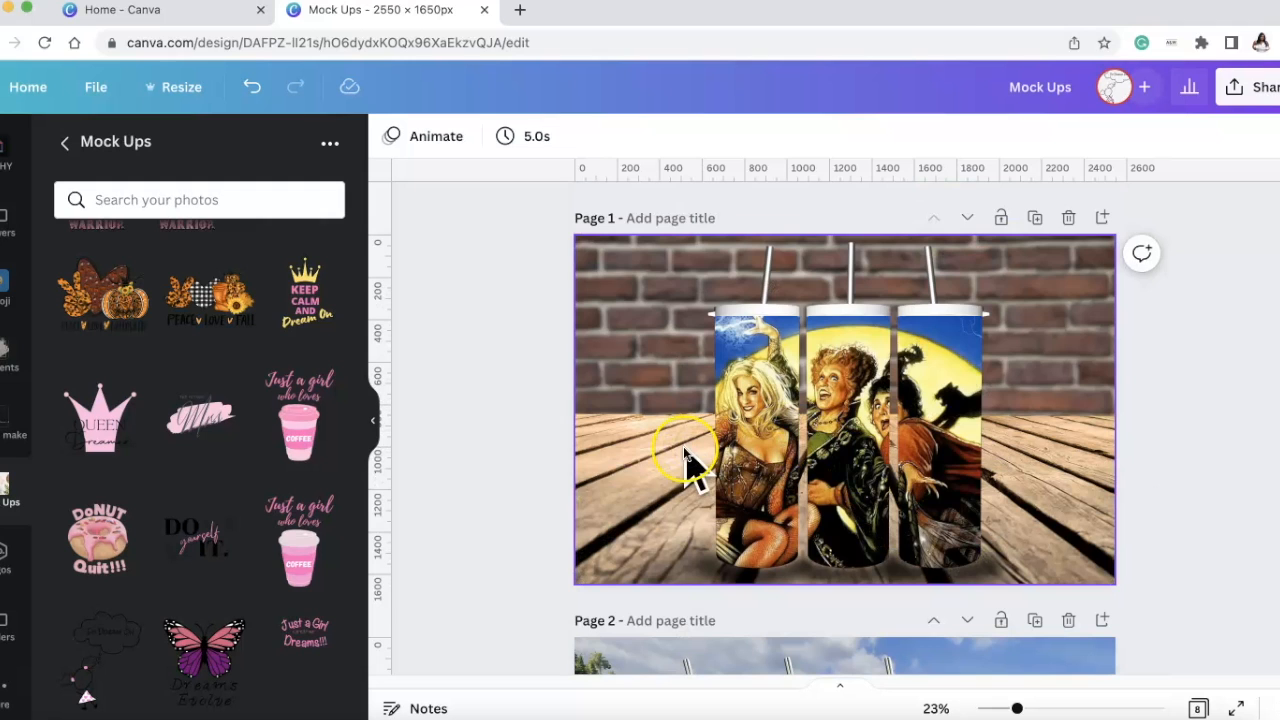
scroll(1000, 500, down, 15)
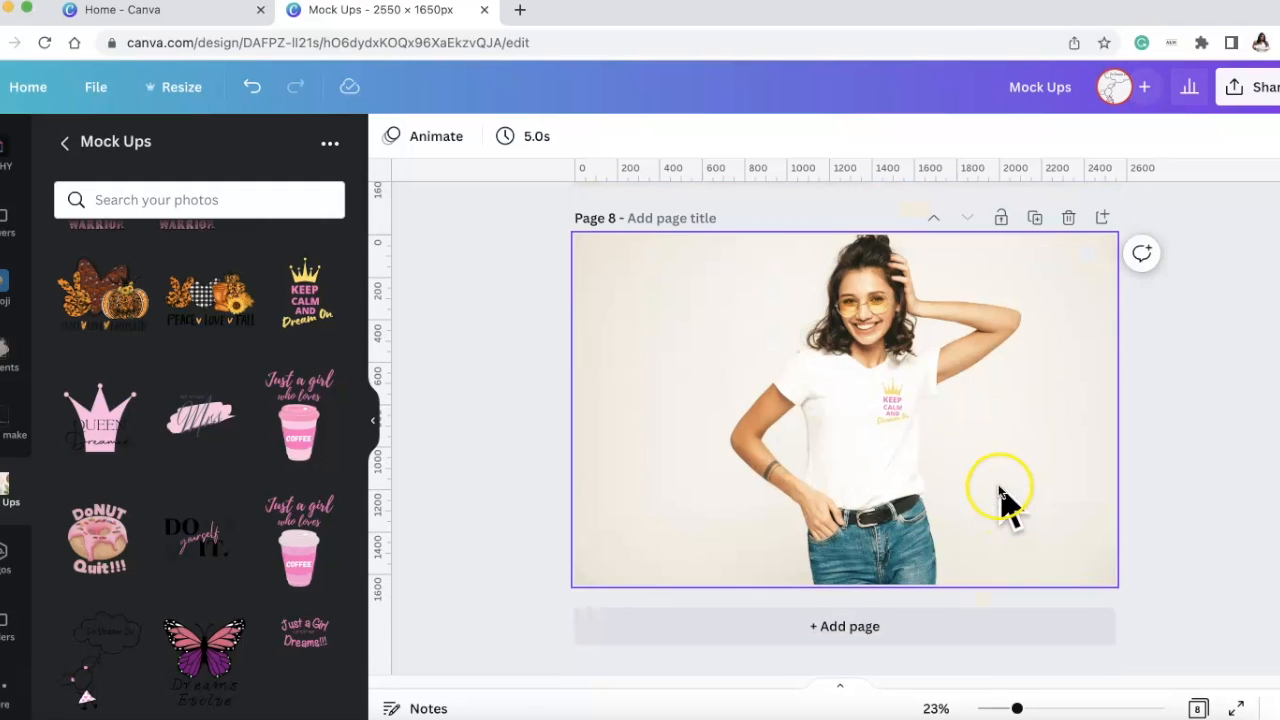
Switch to the Smartmockups site and open the round fridge magnet mockup from the other home and living collection
click(1103, 218)
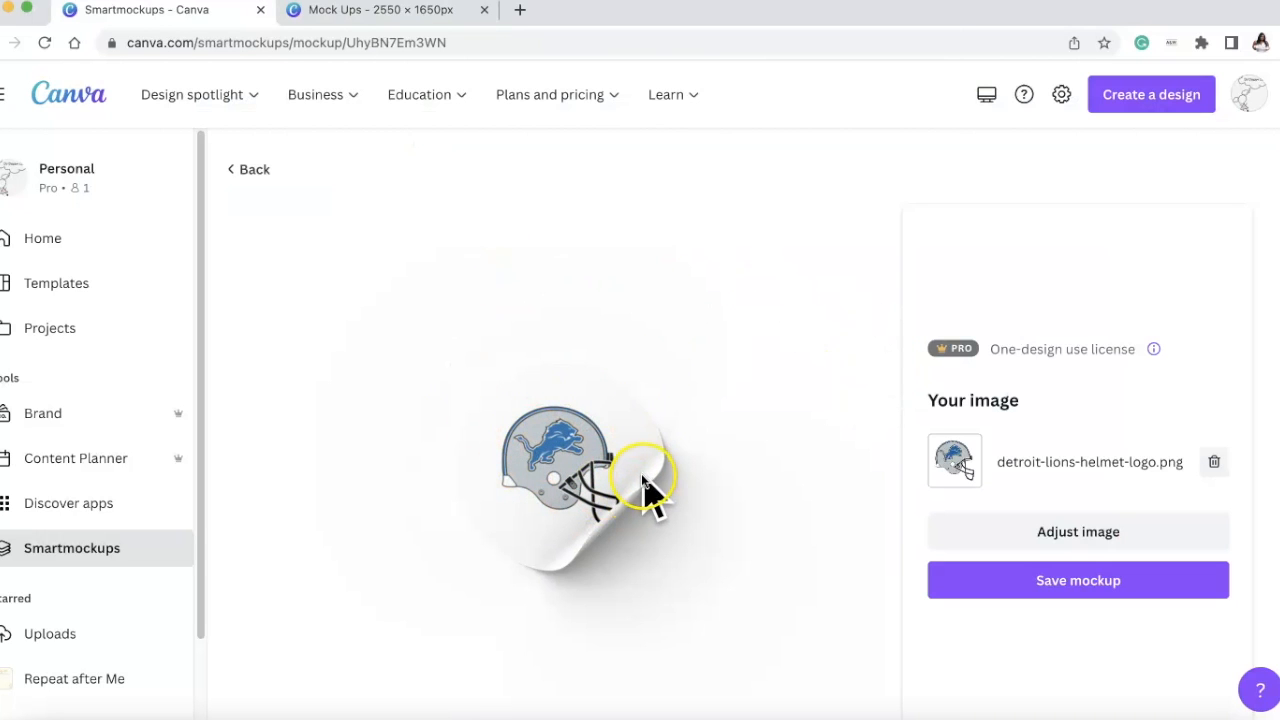
click(20, 560)
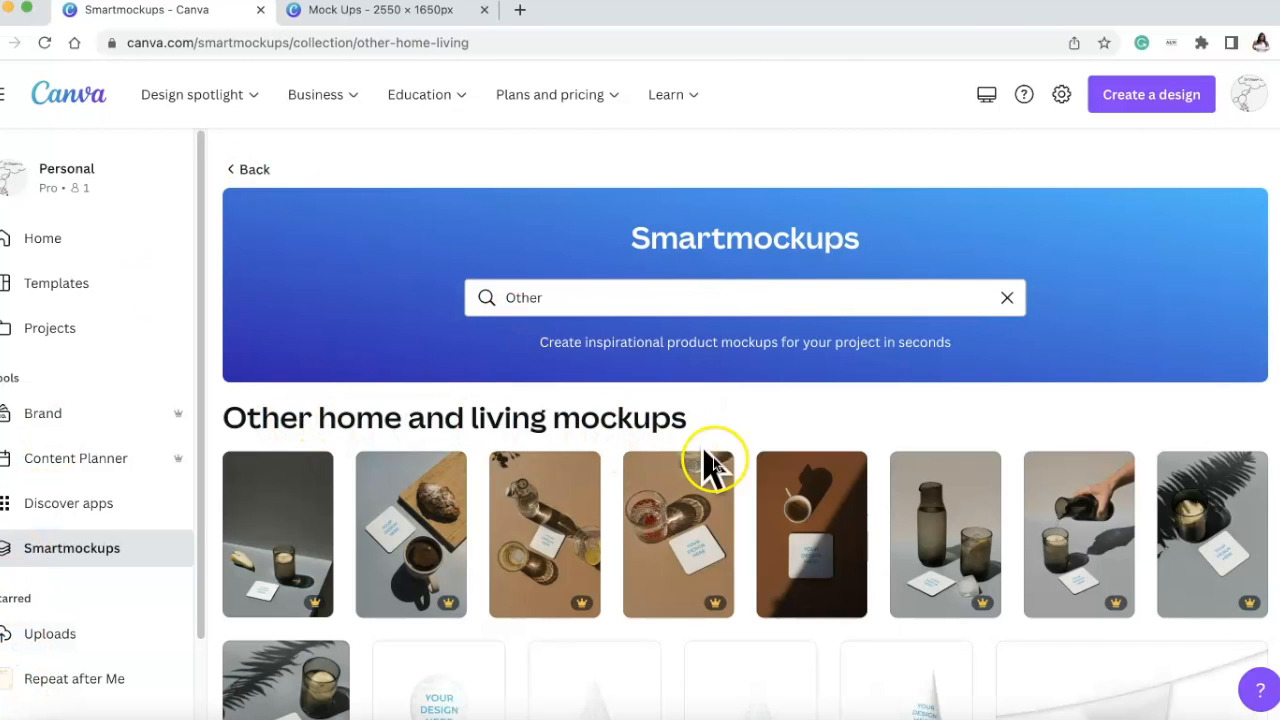
scroll(710, 465, down, 5)
scroll(654, 457, up, 5)
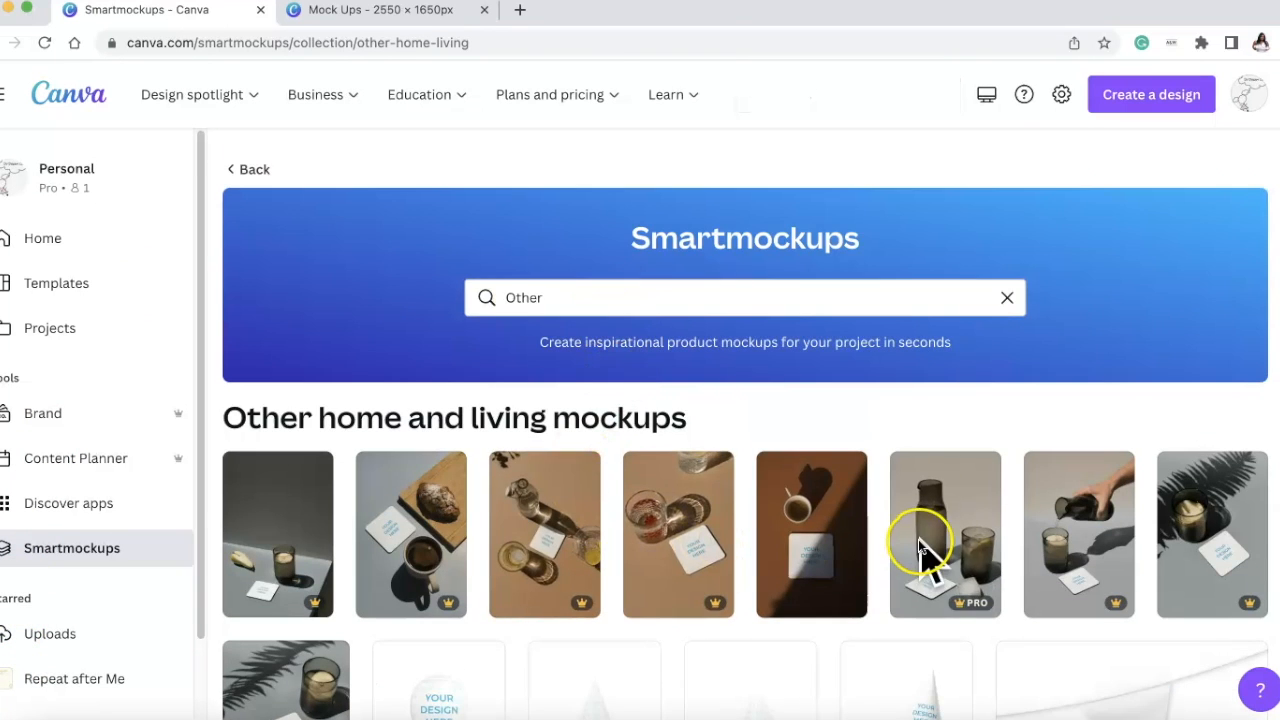
scroll(880, 535, down, 6)
scroll(560, 320, up, 2)
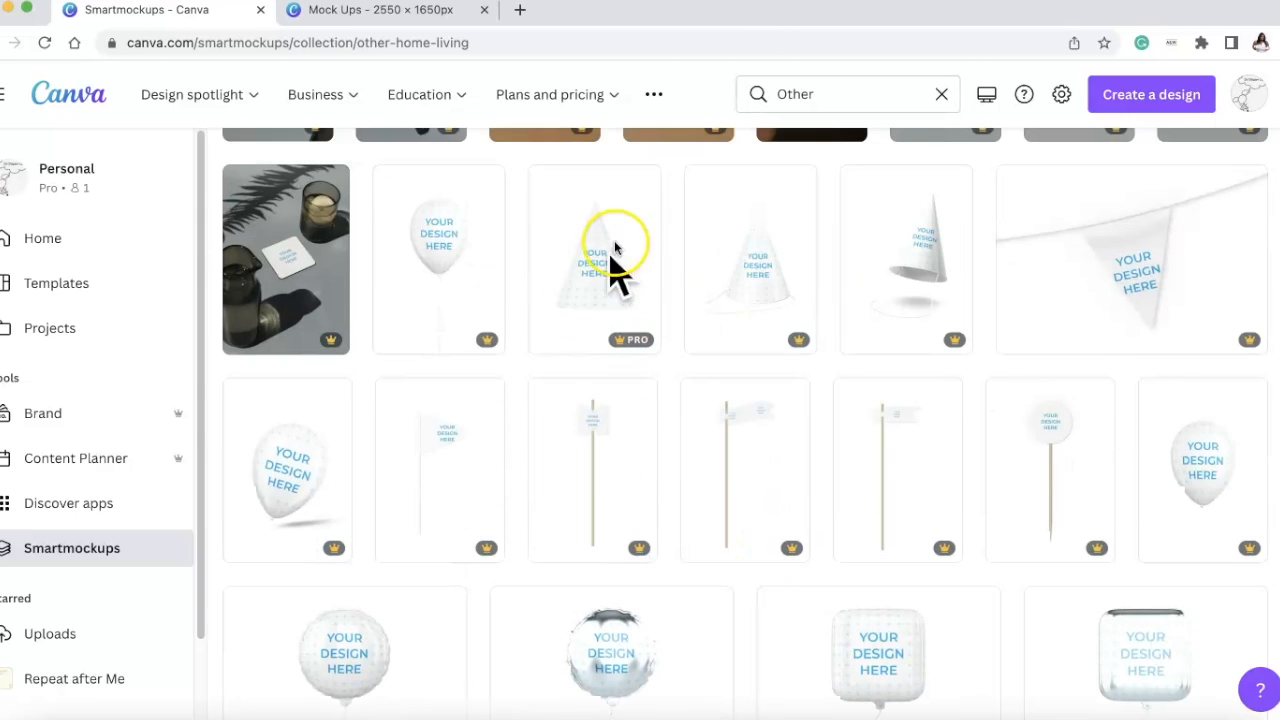
scroll(445, 460, down, 3)
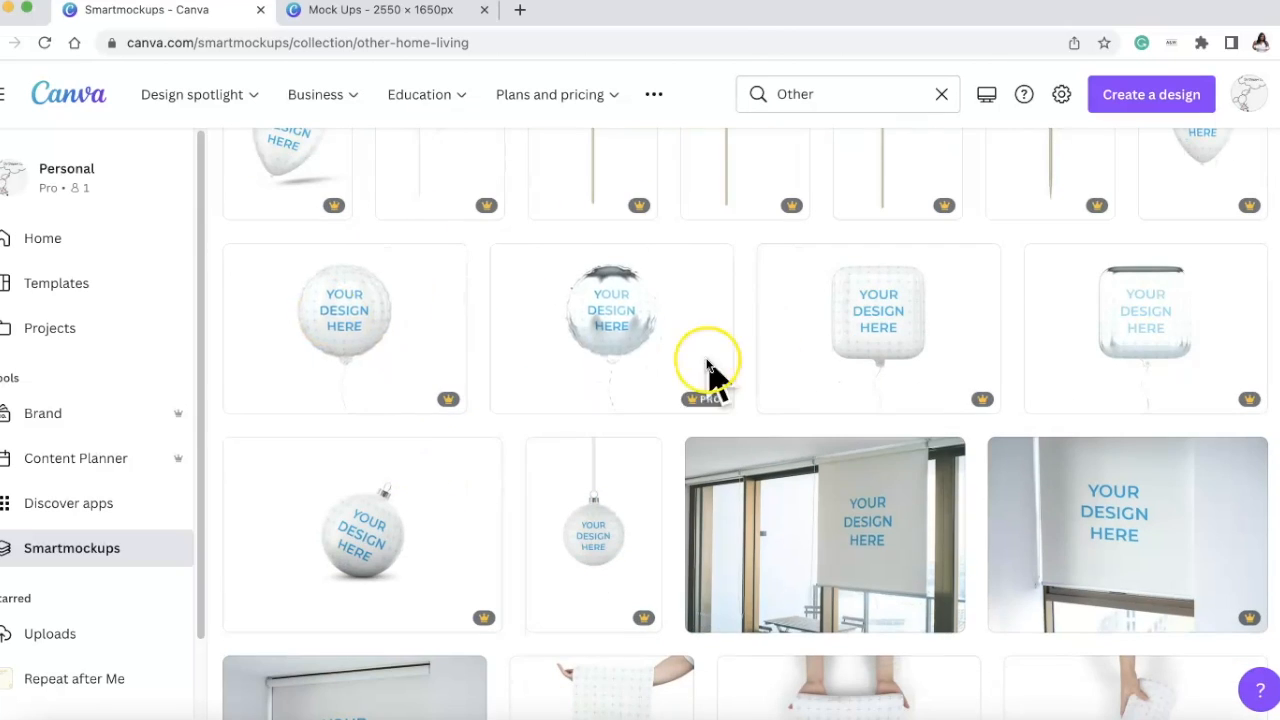
scroll(843, 466, down, 4)
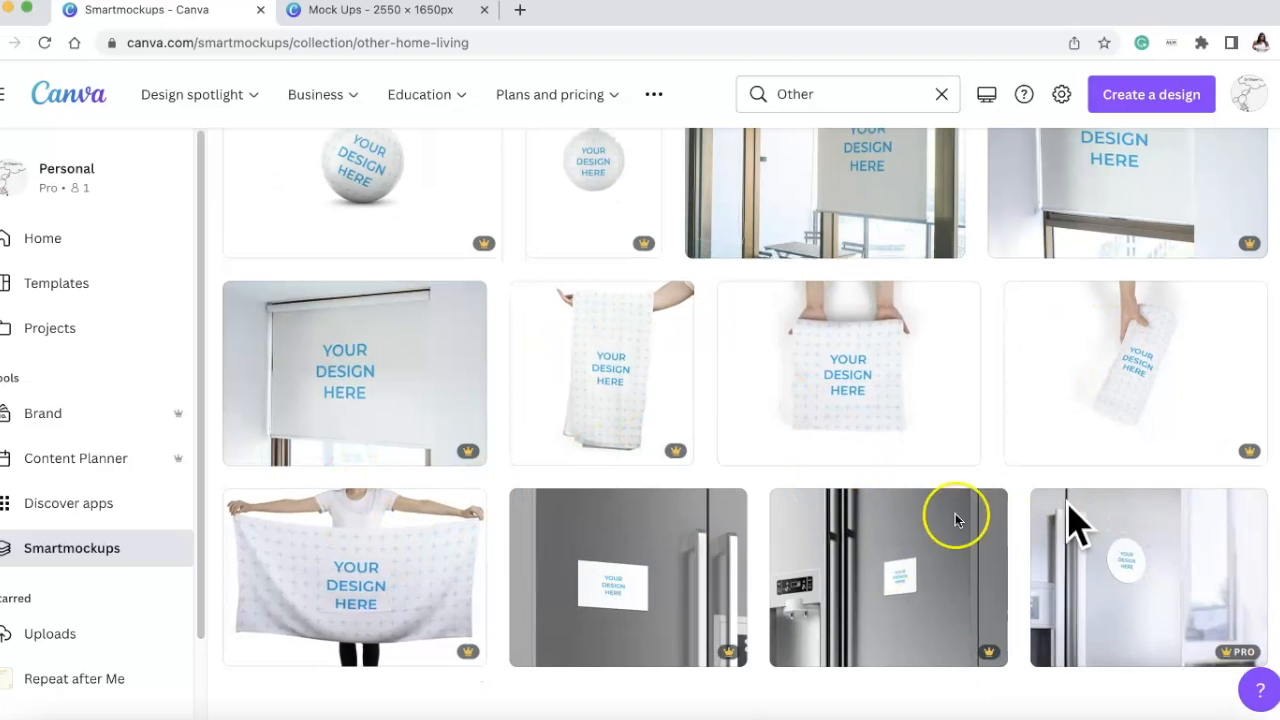
click(1122, 556)
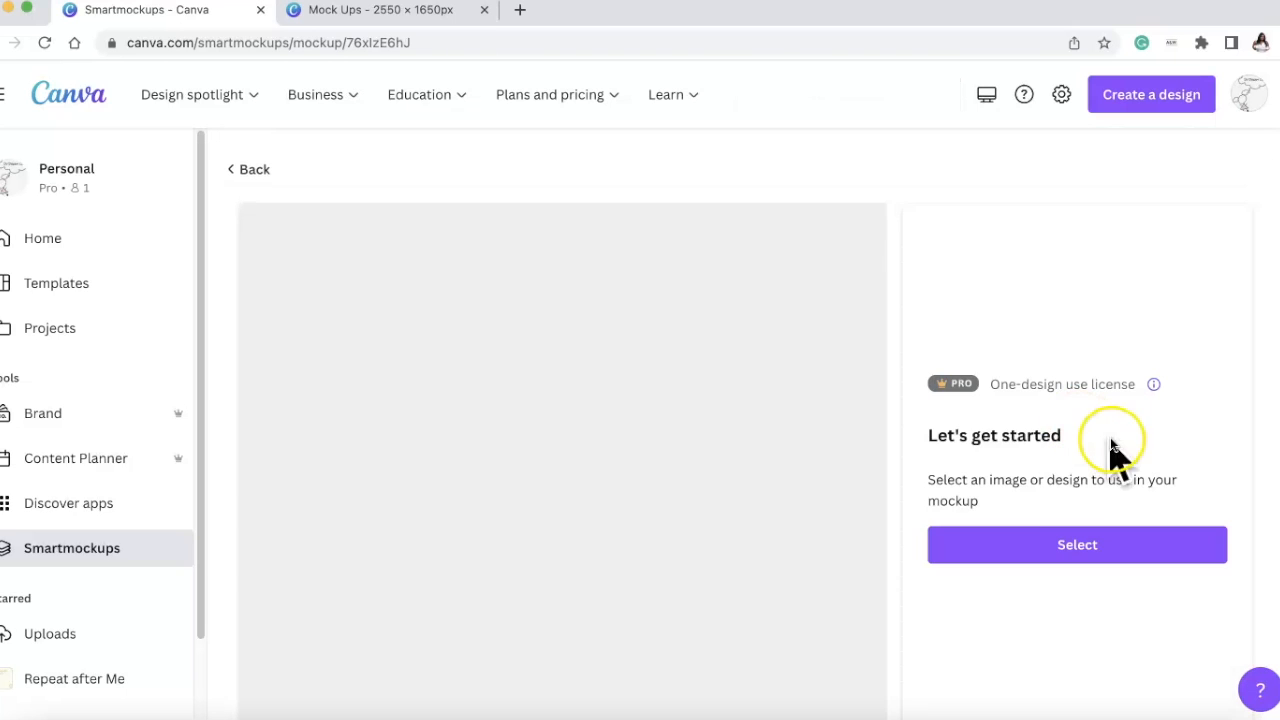
Insert the uploaded circular Detroit Lions logo into the round fridge magnet mockup
click(1094, 549)
scroll(586, 540, down, 10)
click(455, 550)
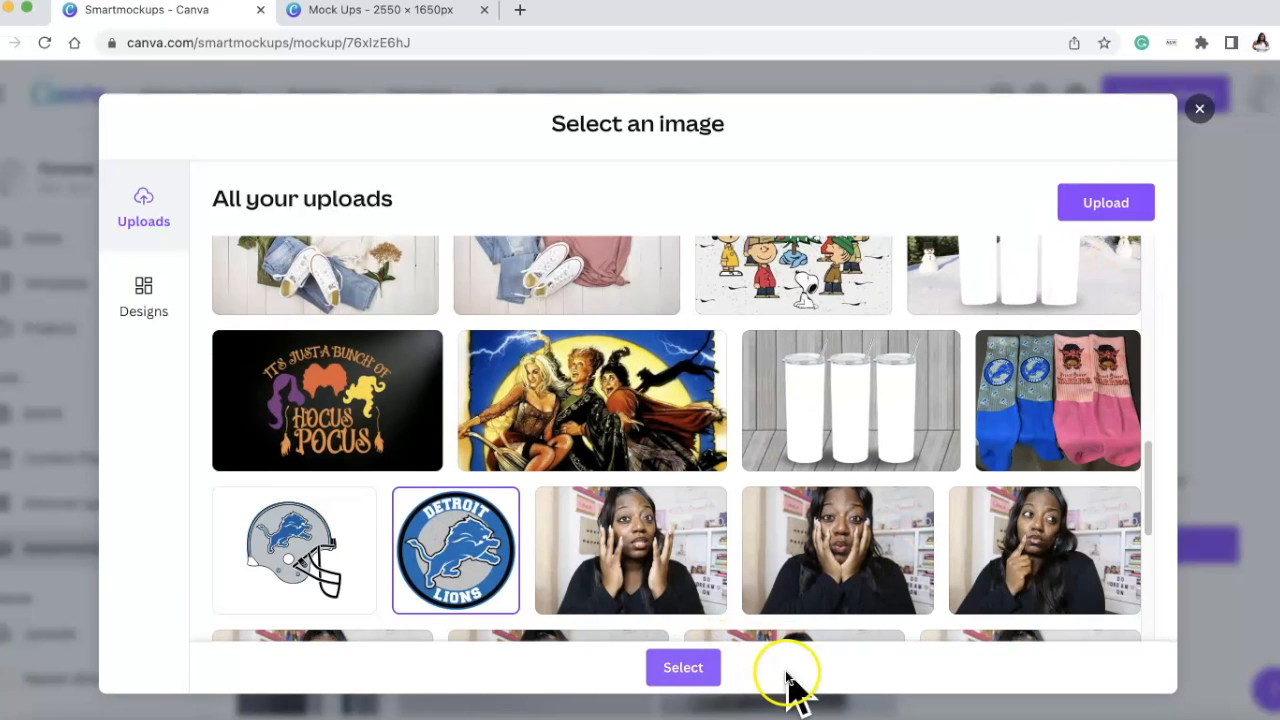
click(684, 667)
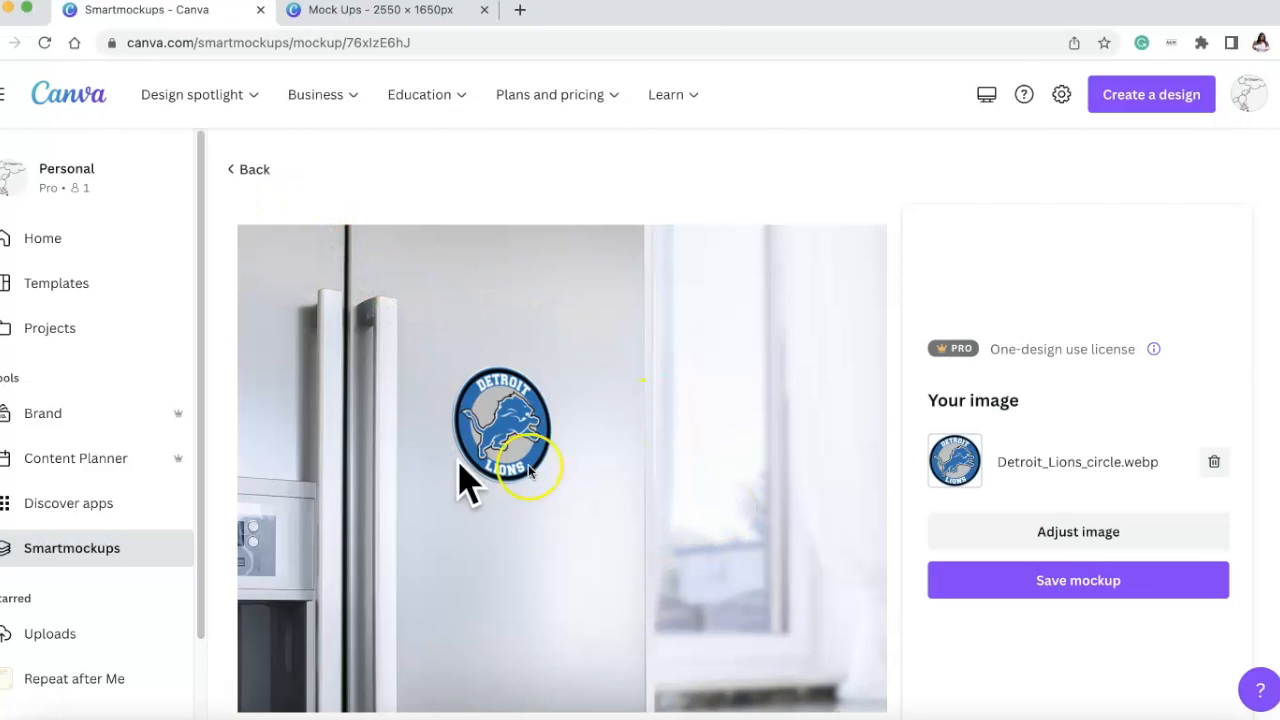
Leave the fridge magnet mockup and open the Accessories collection of the apparel mockups
click(252, 170)
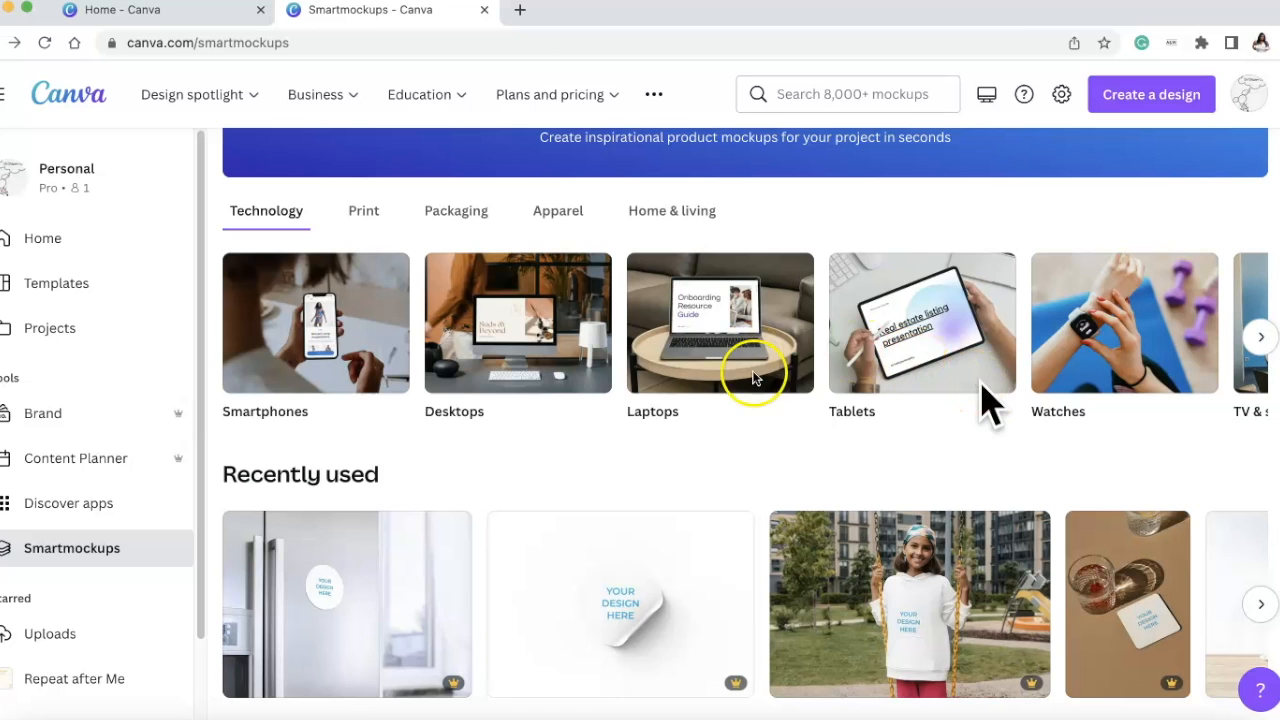
click(560, 214)
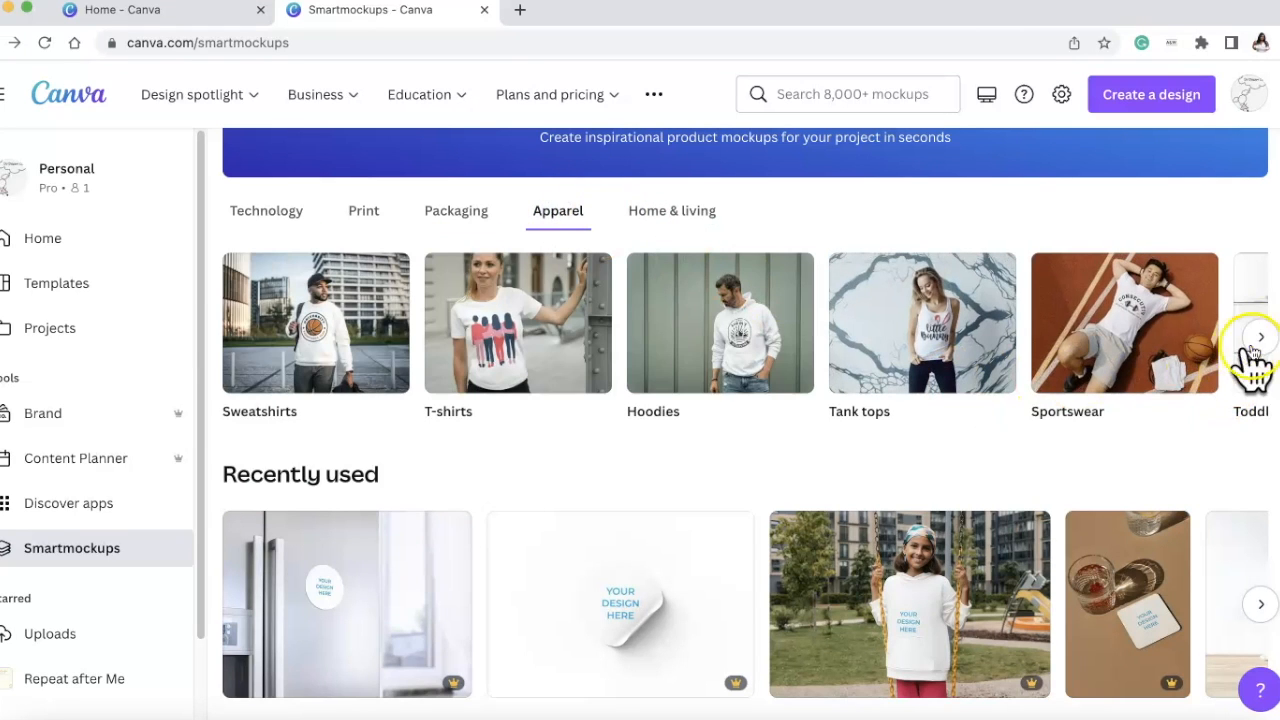
click(1262, 340)
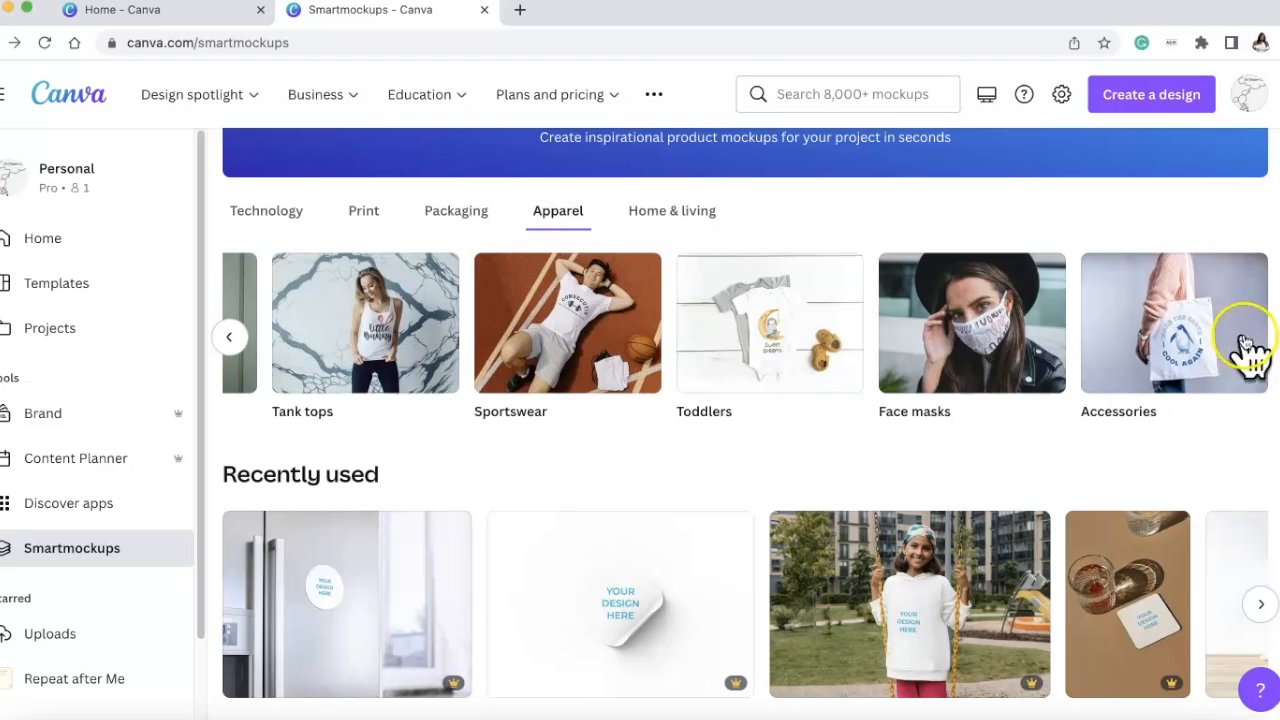
click(1245, 343)
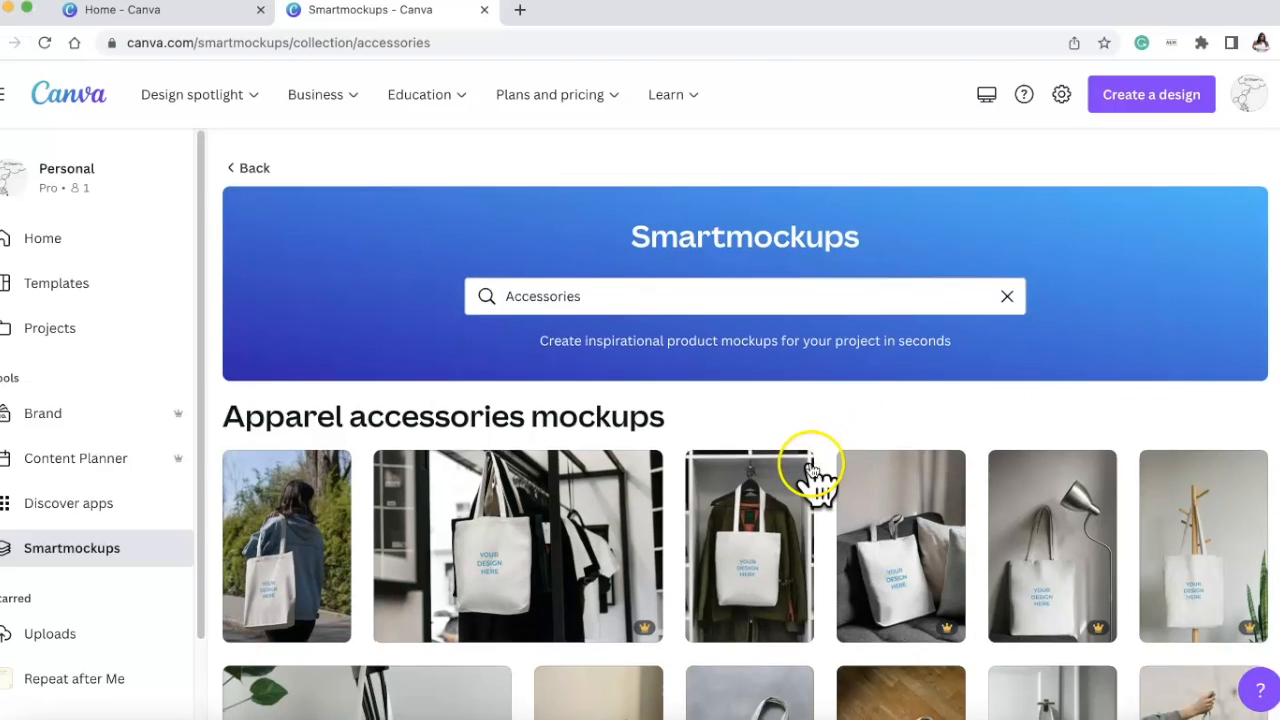
Find and open the mockup of a woman wearing a white cap backwards in front of an ivy-covered wall
scroll(812, 470, down, 15)
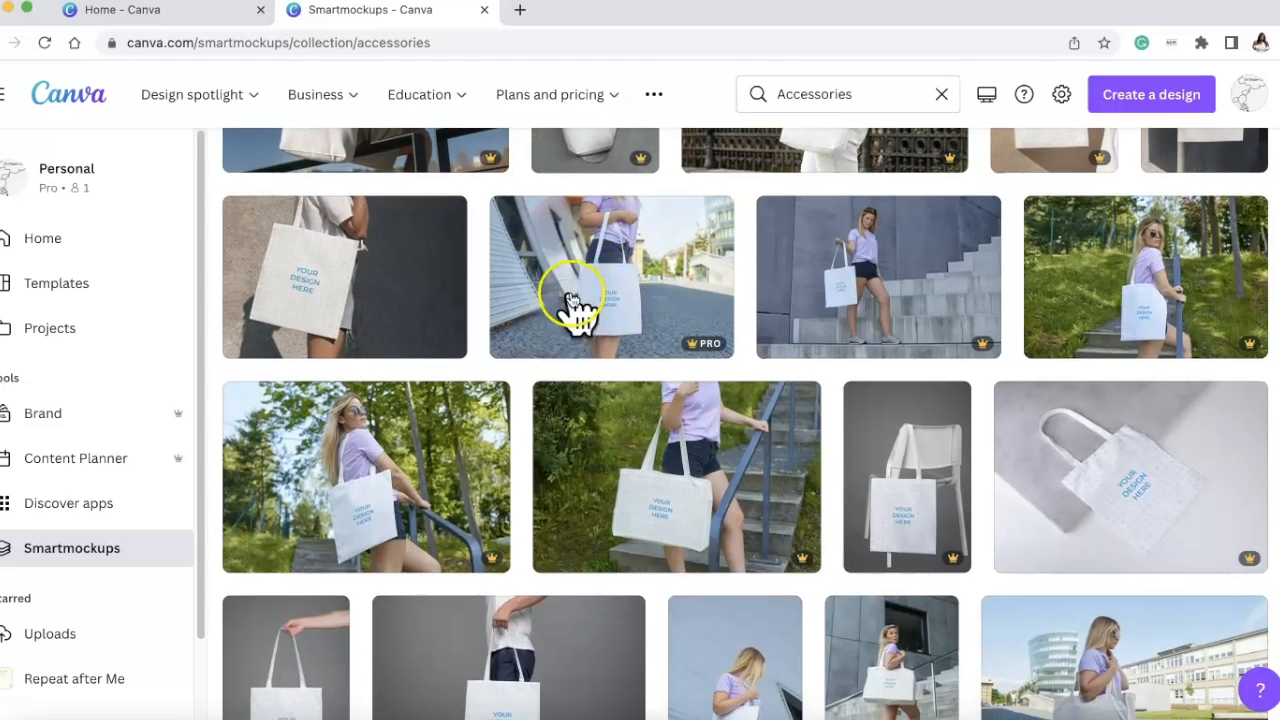
scroll(765, 475, down, 10)
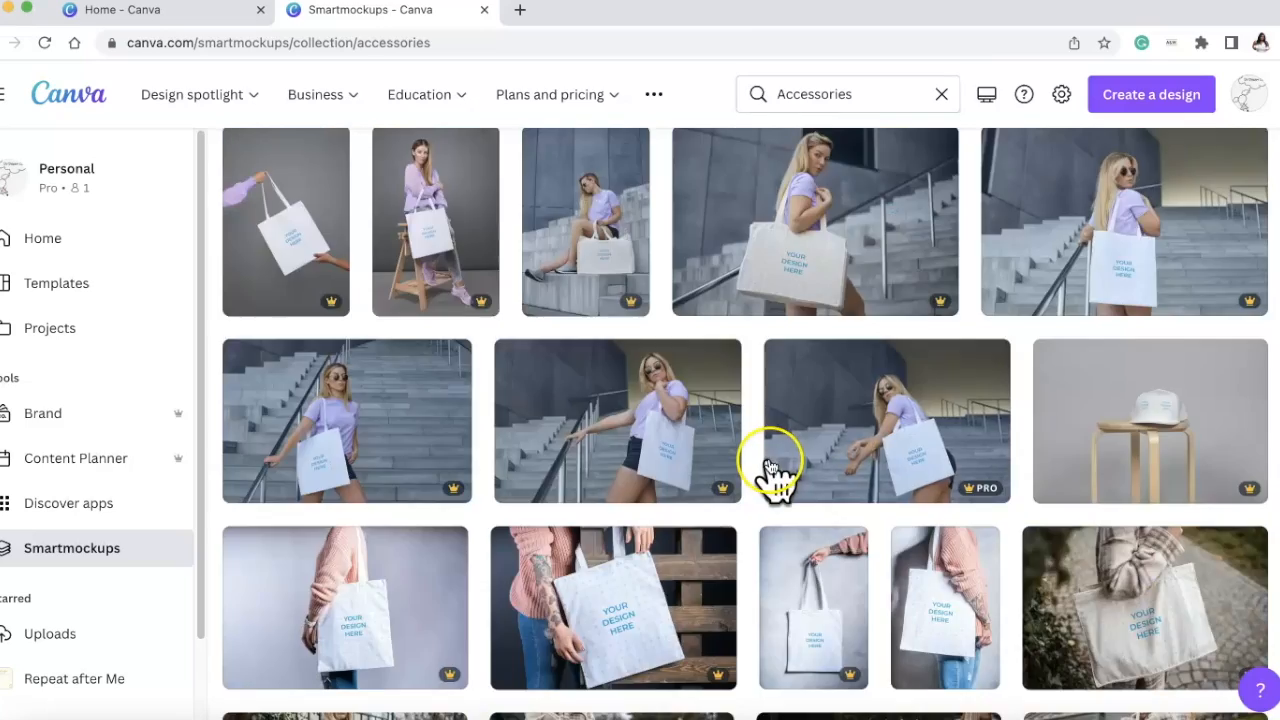
scroll(768, 468, down, 10)
scroll(768, 470, down, 10)
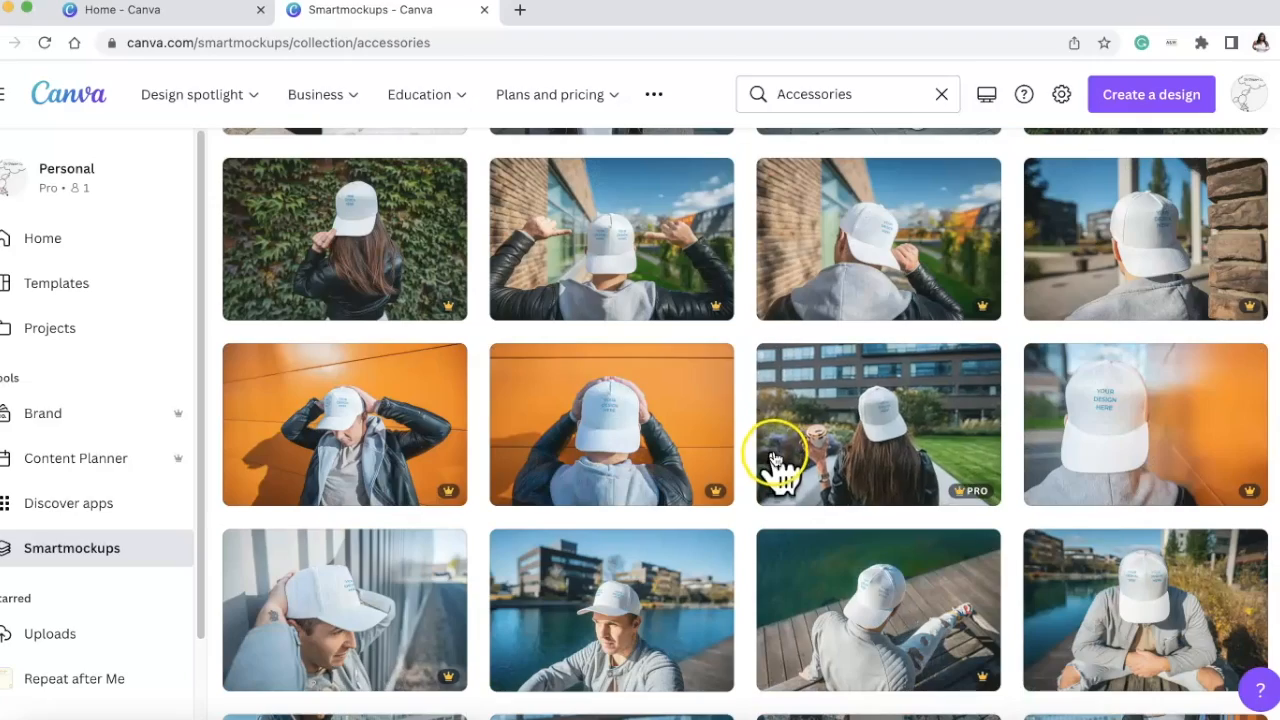
click(418, 245)
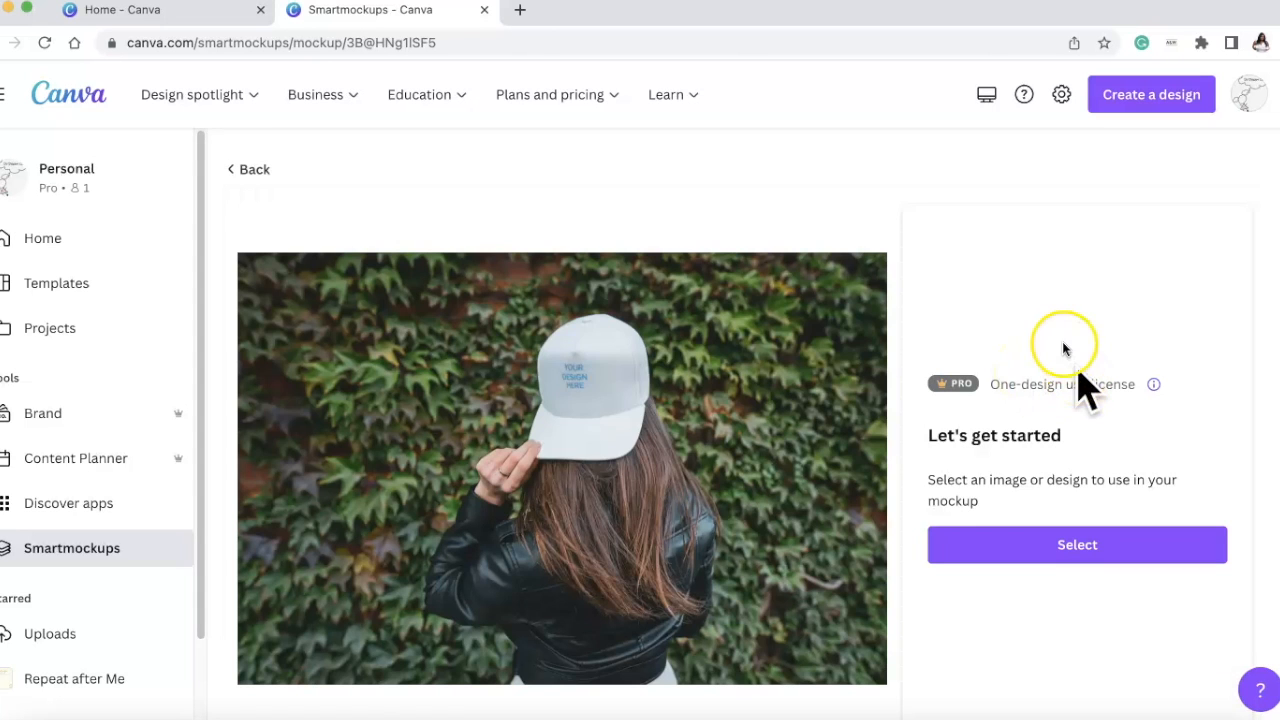
Insert the uploaded image Breast Cancer Warrior Blonde Hair.png into the white cap mockup
click(1047, 548)
scroll(829, 540, down, 10)
scroll(836, 540, down, 10)
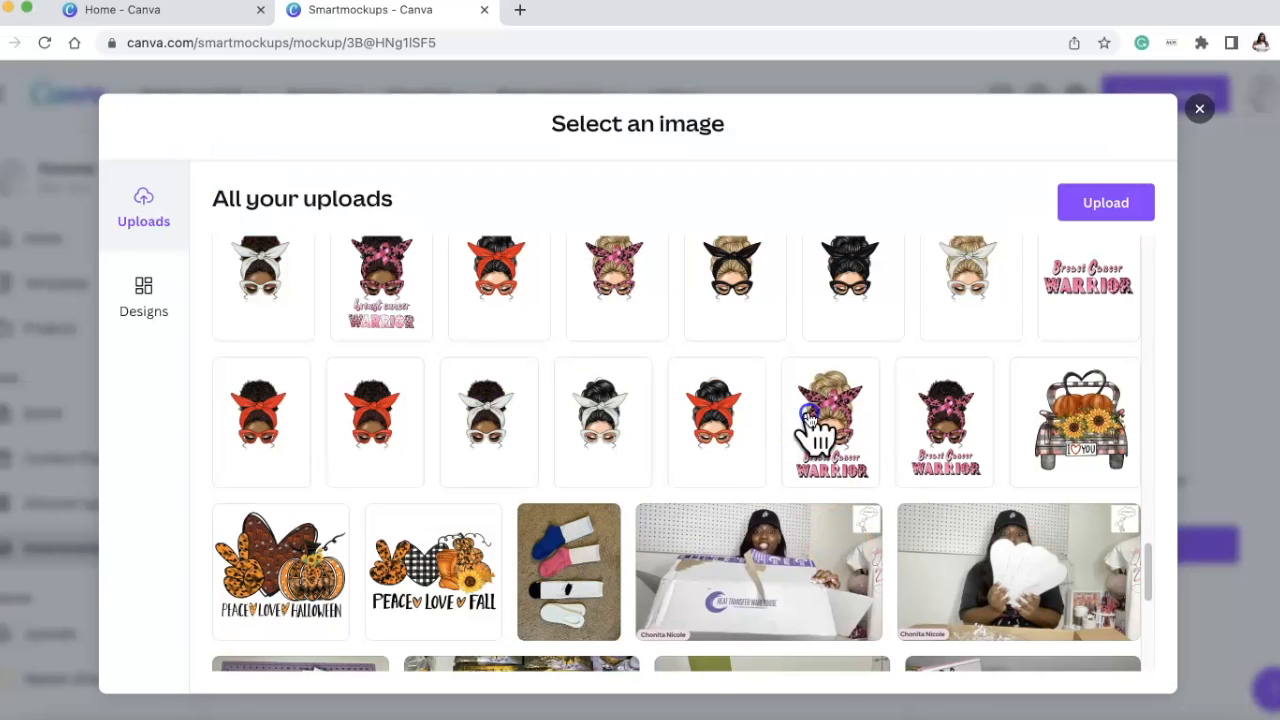
click(815, 430)
click(849, 388)
click(846, 420)
click(680, 660)
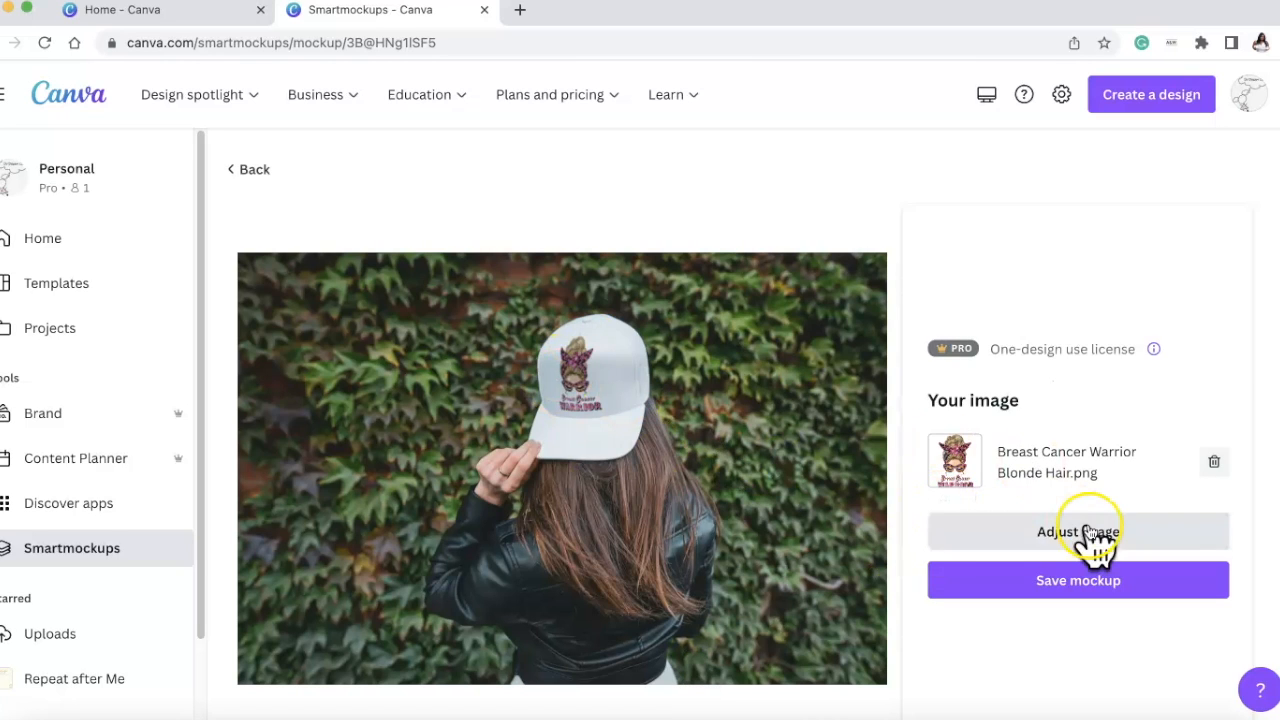
Scale the artwork on the cap to 87% and save the adjusted mockup
click(1078, 532)
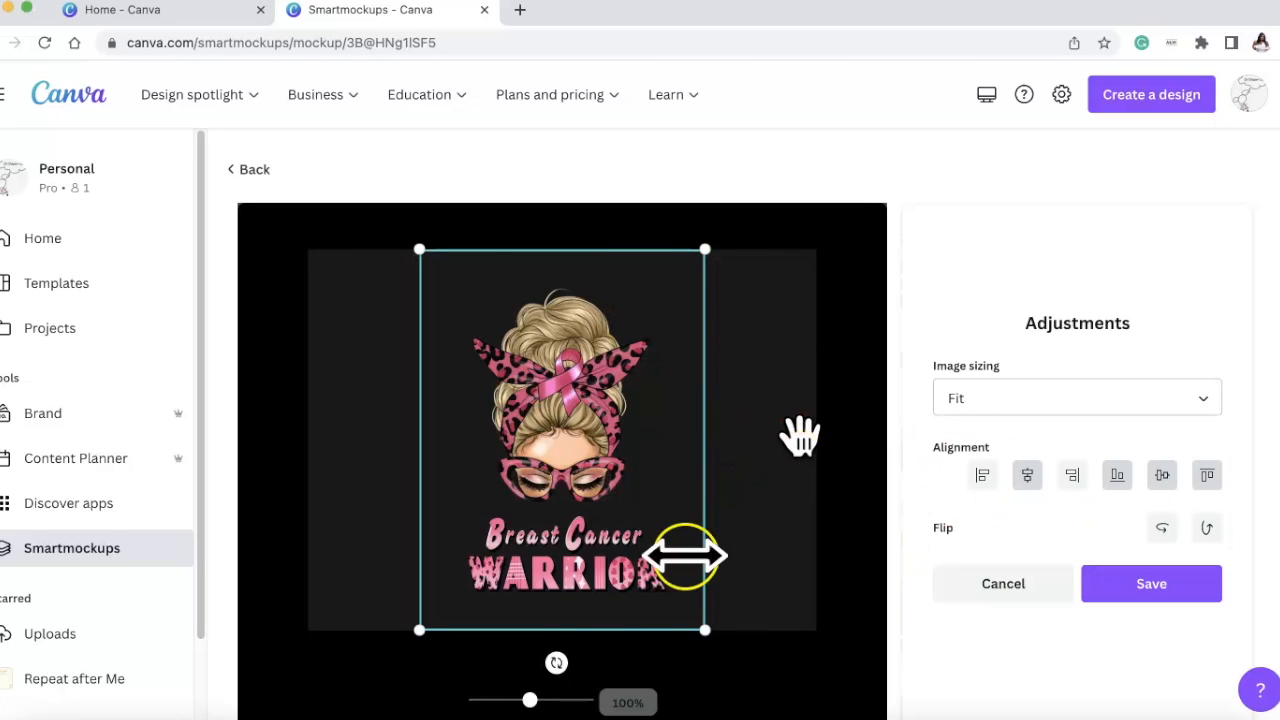
drag(531, 701, 521, 700)
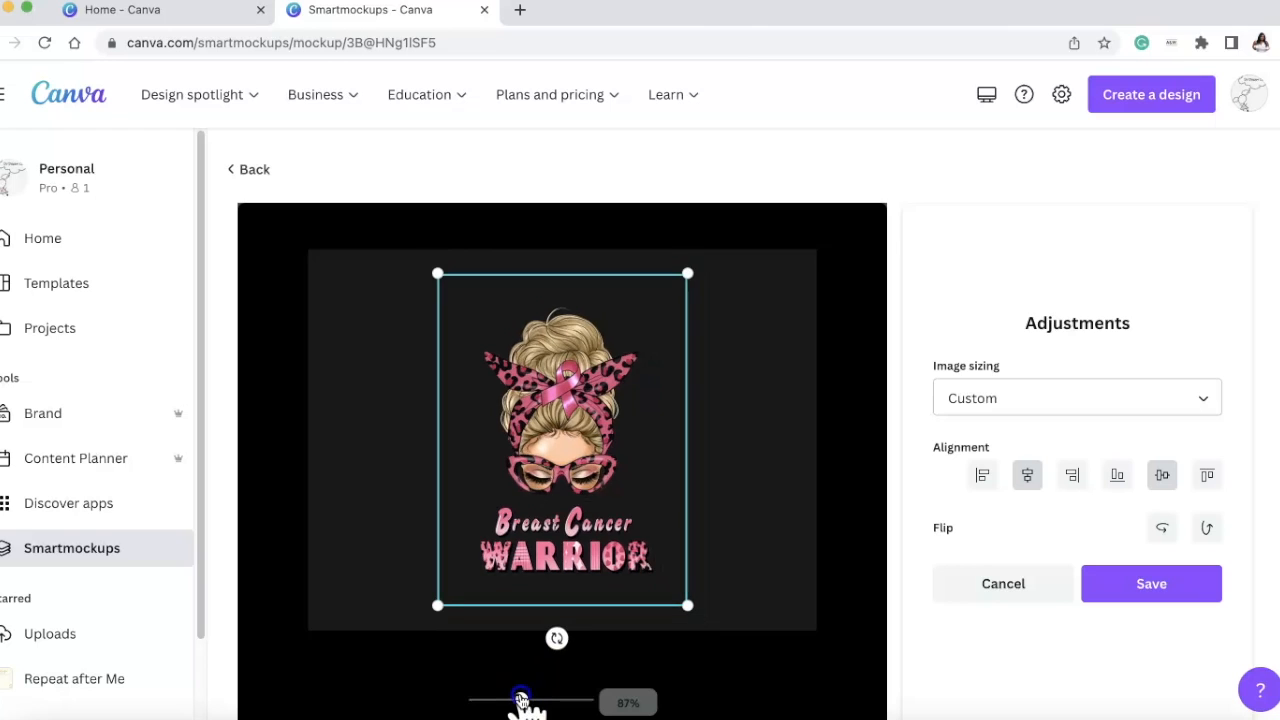
click(1145, 590)
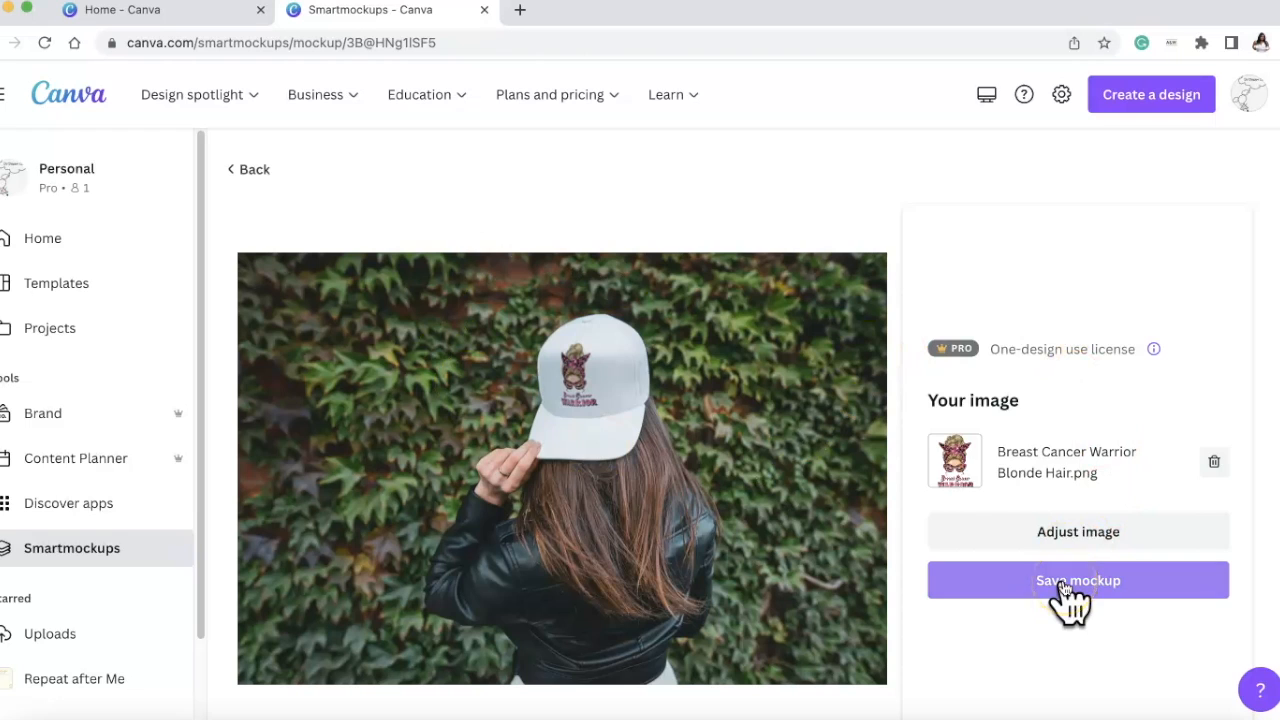
click(1100, 590)
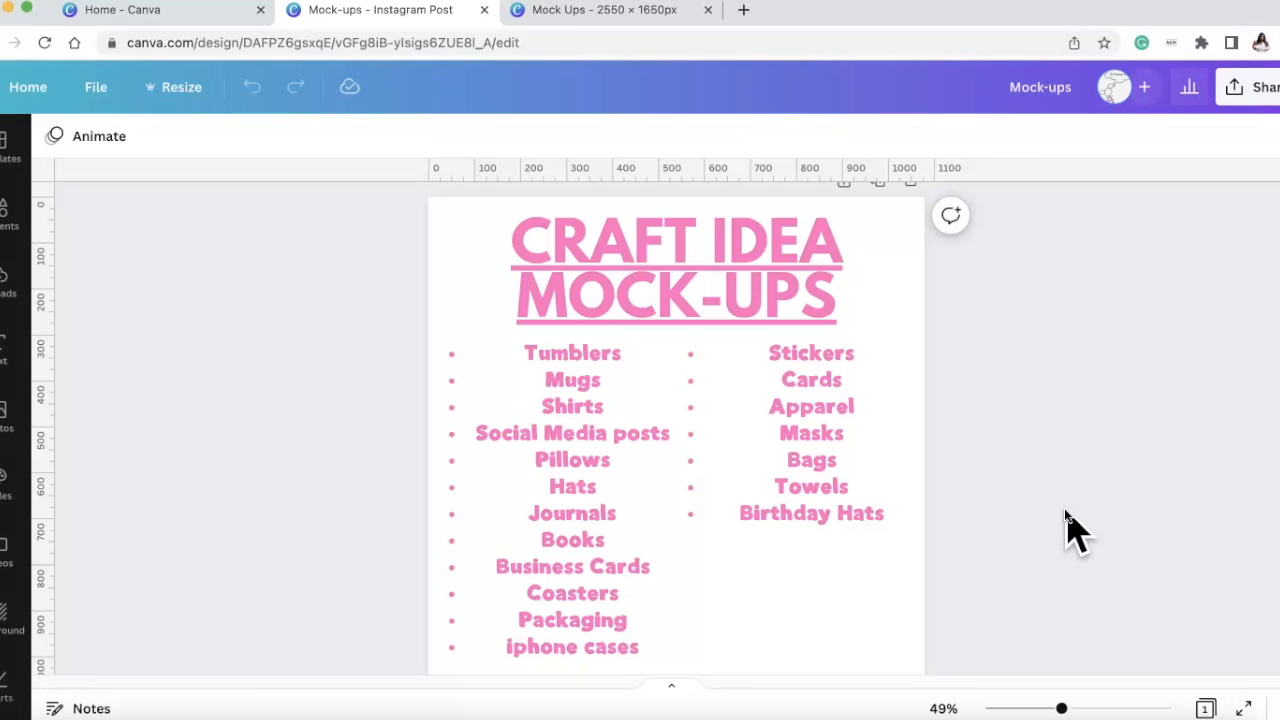
click(1064, 508)
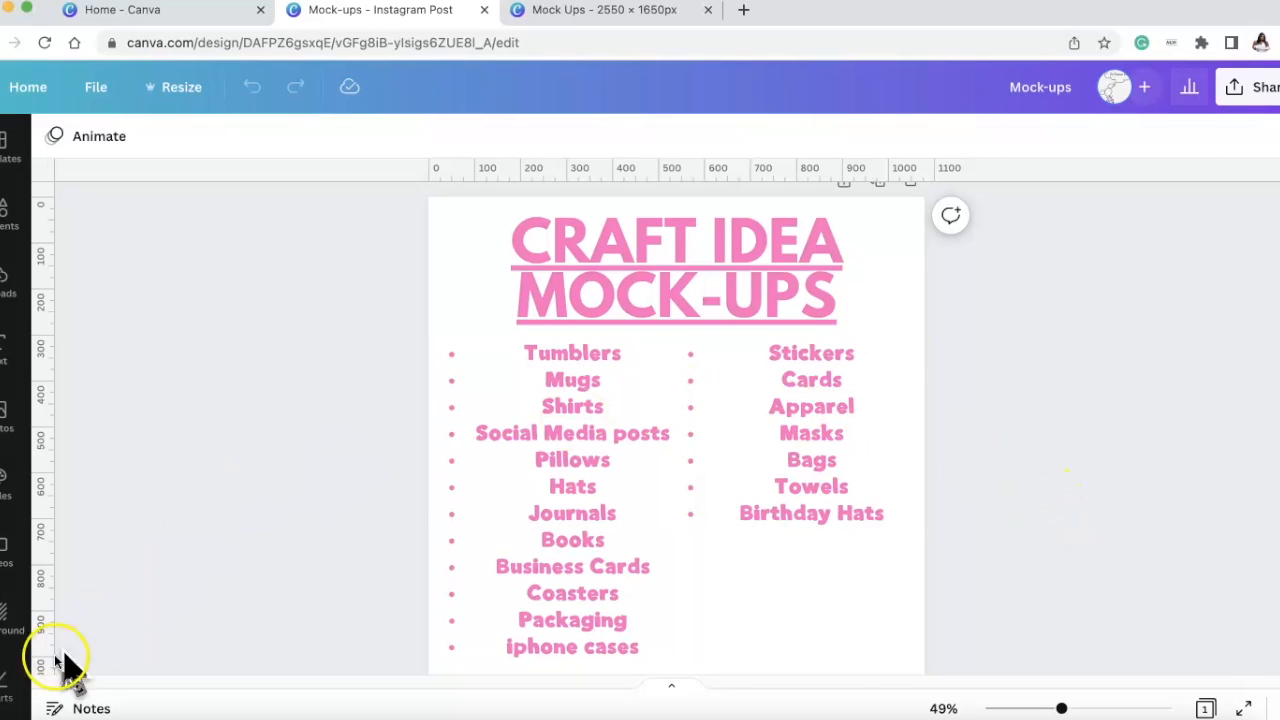
click(138, 475)
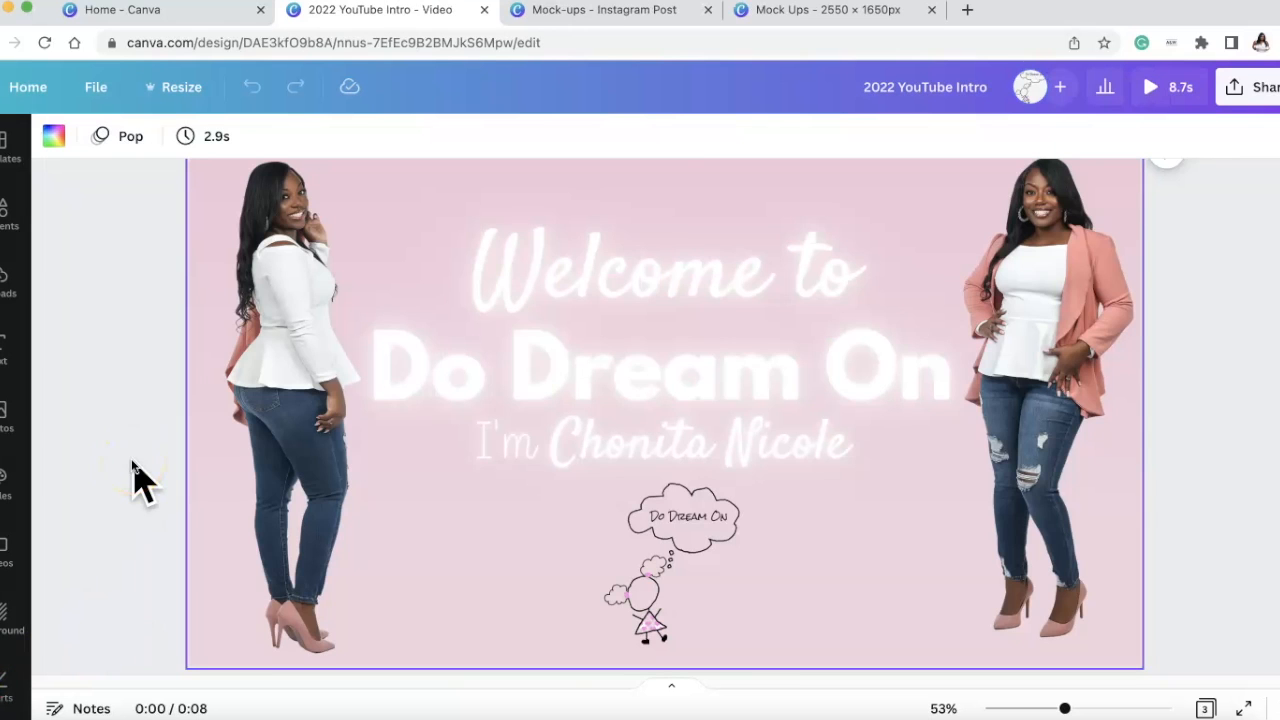